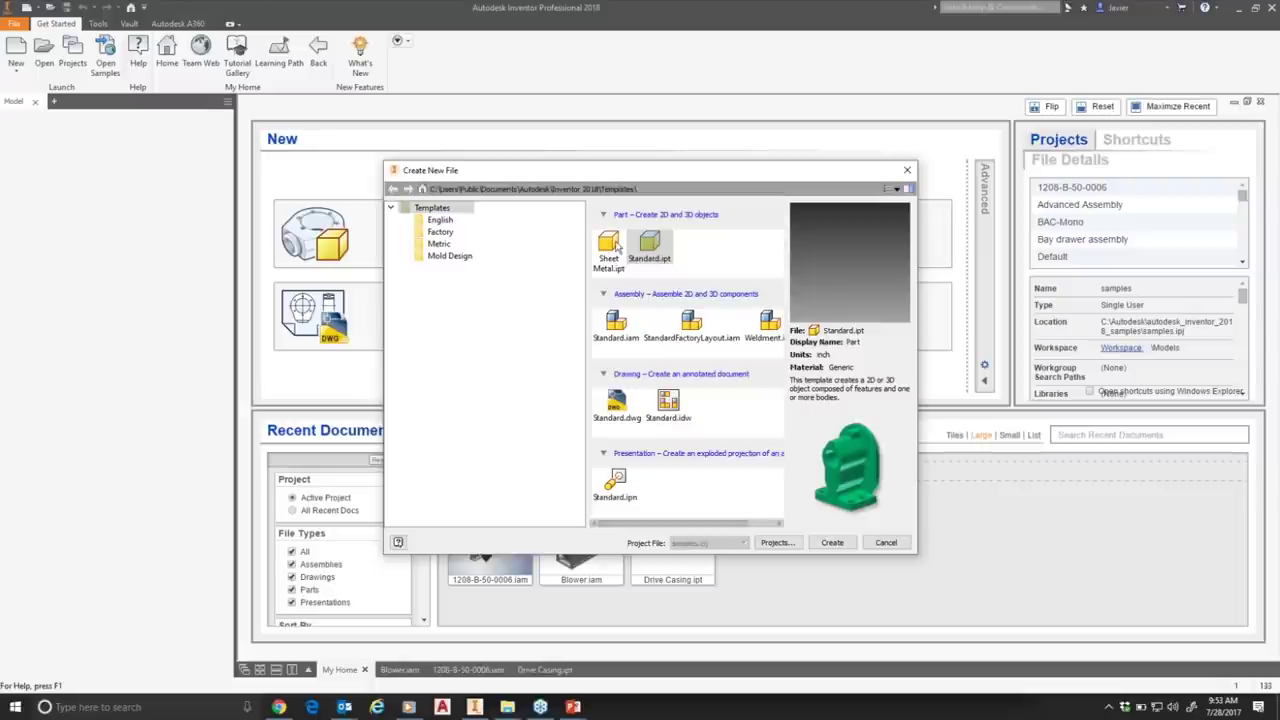
Compare the Sheet Metal and Standard part templates and create a new part from Standard.ipt.
left_click(612, 245)
left_click(650, 245)
left_click(610, 245)
left_click(655, 250)
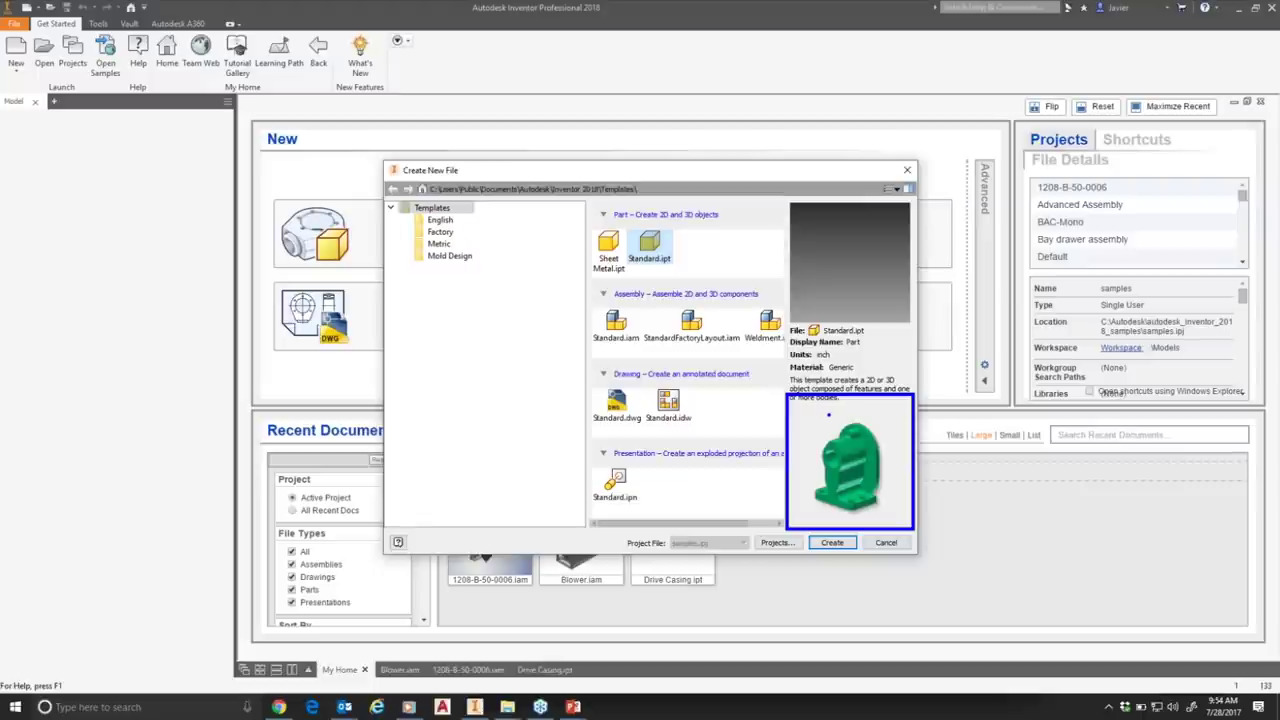
left_click(610, 250)
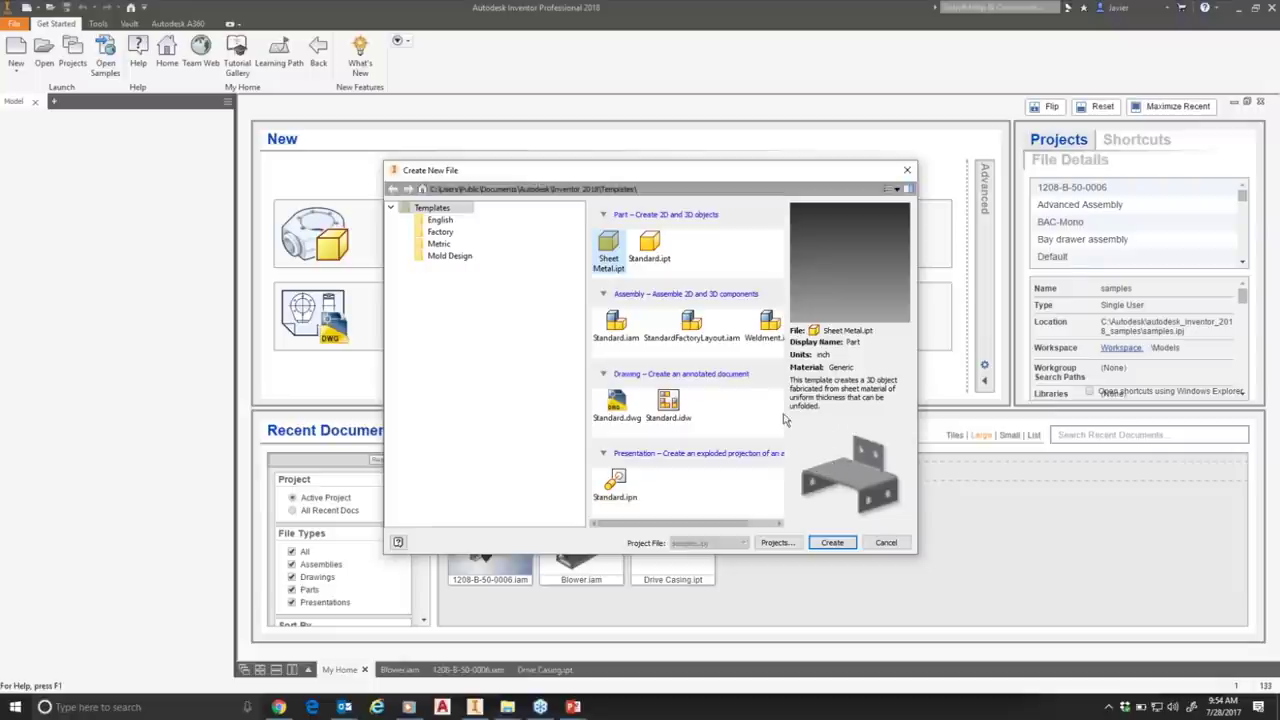
double_click(649, 245)
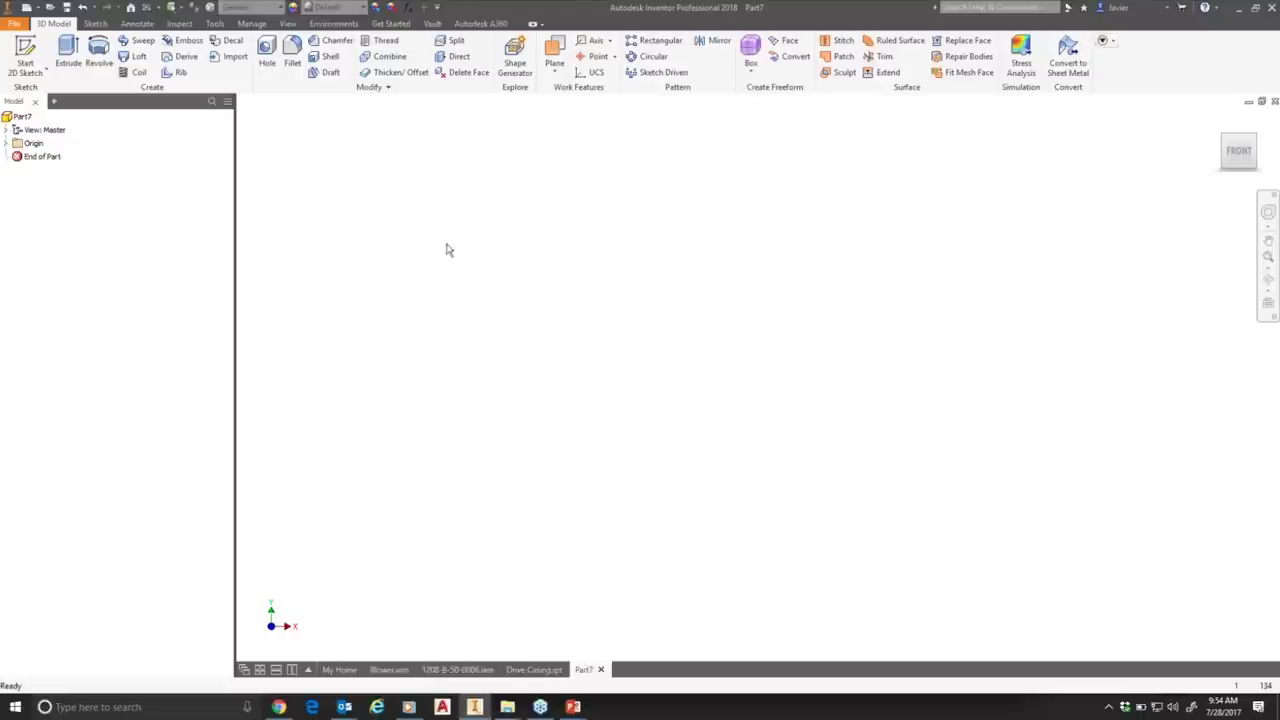
Check the new part's parameters table and convert the part to a sheet metal part.
left_click(408, 7)
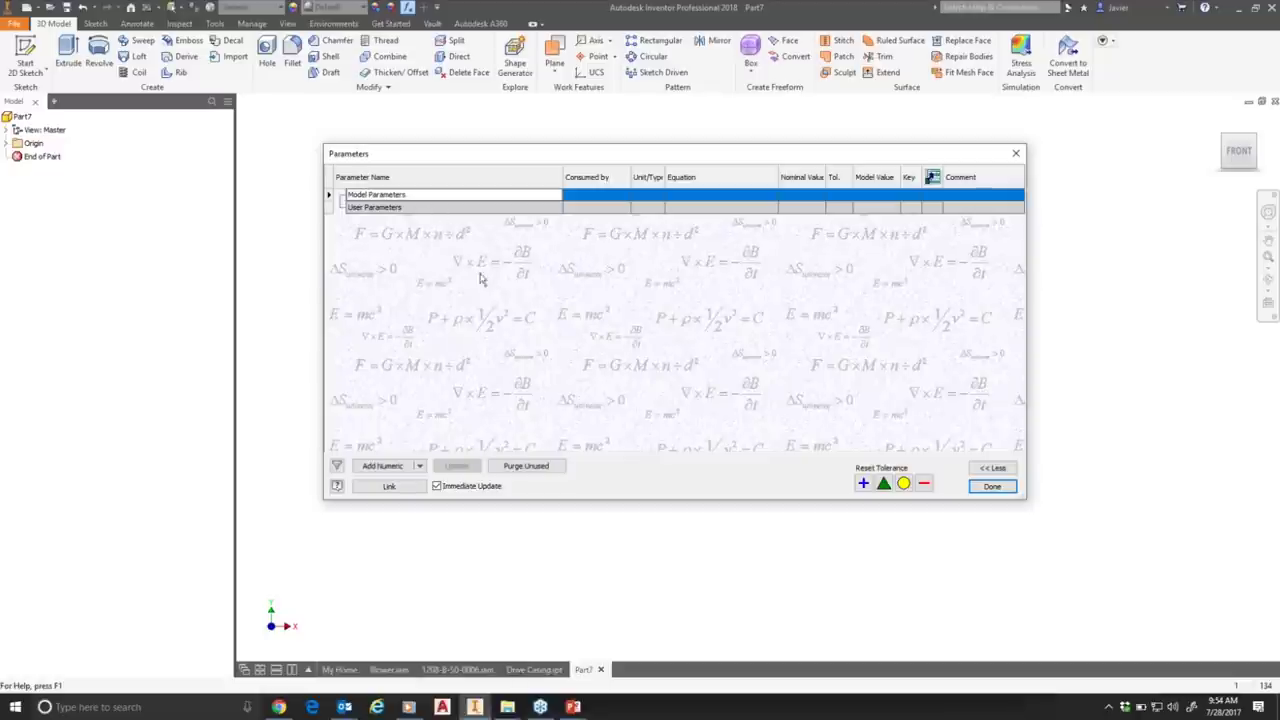
left_click(1015, 155)
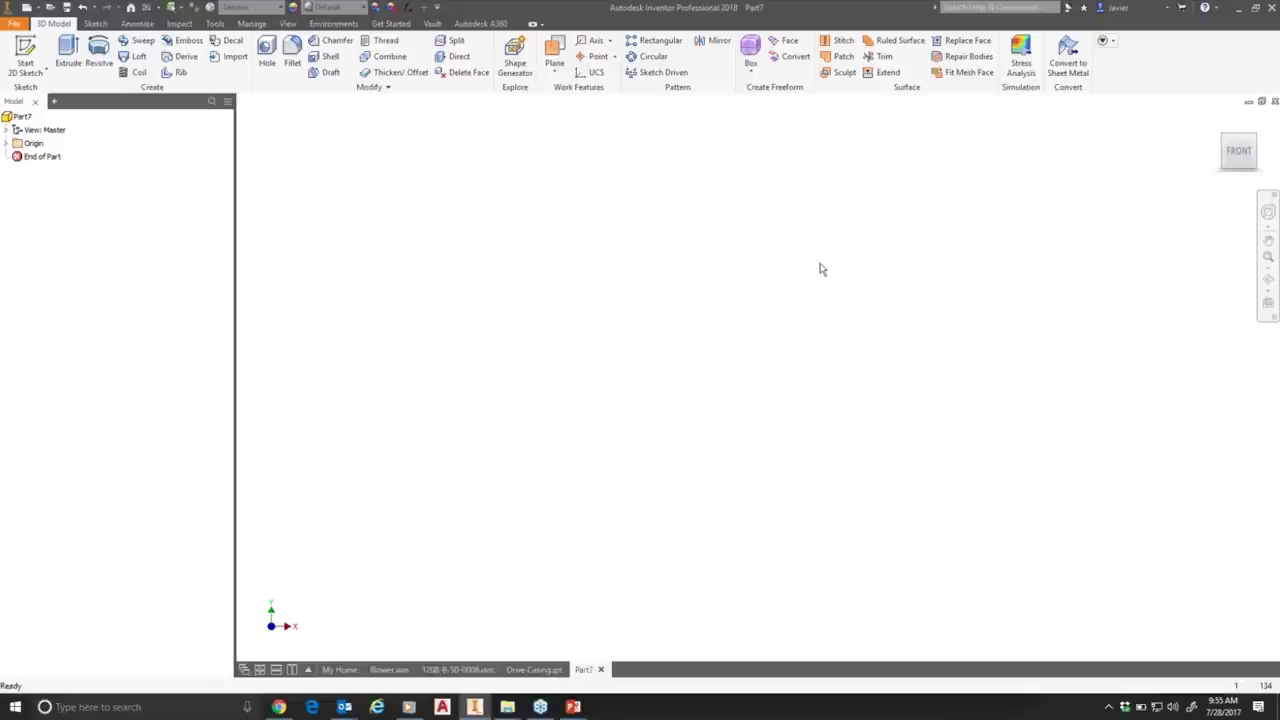
left_click(1069, 66)
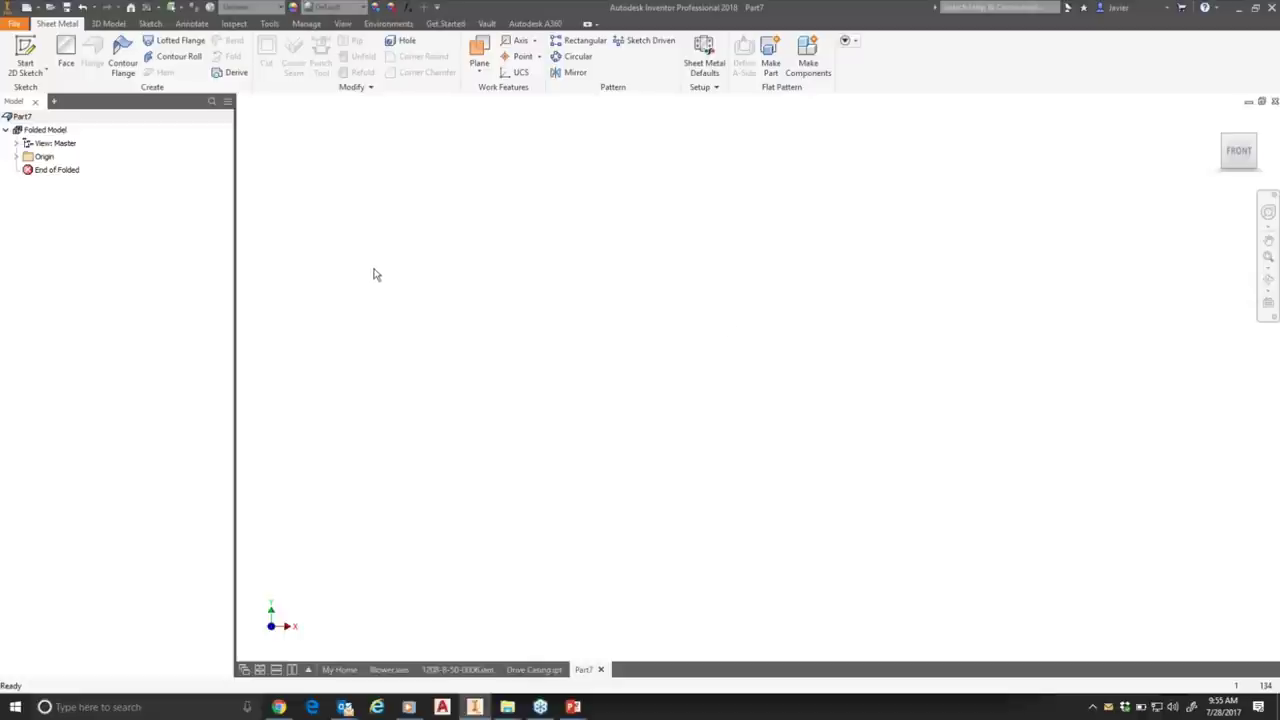
mouse_move(257, 12)
left_mouse_down()
mouse_move(34, 106)
mouse_move(48, 110)
left_mouse_up()
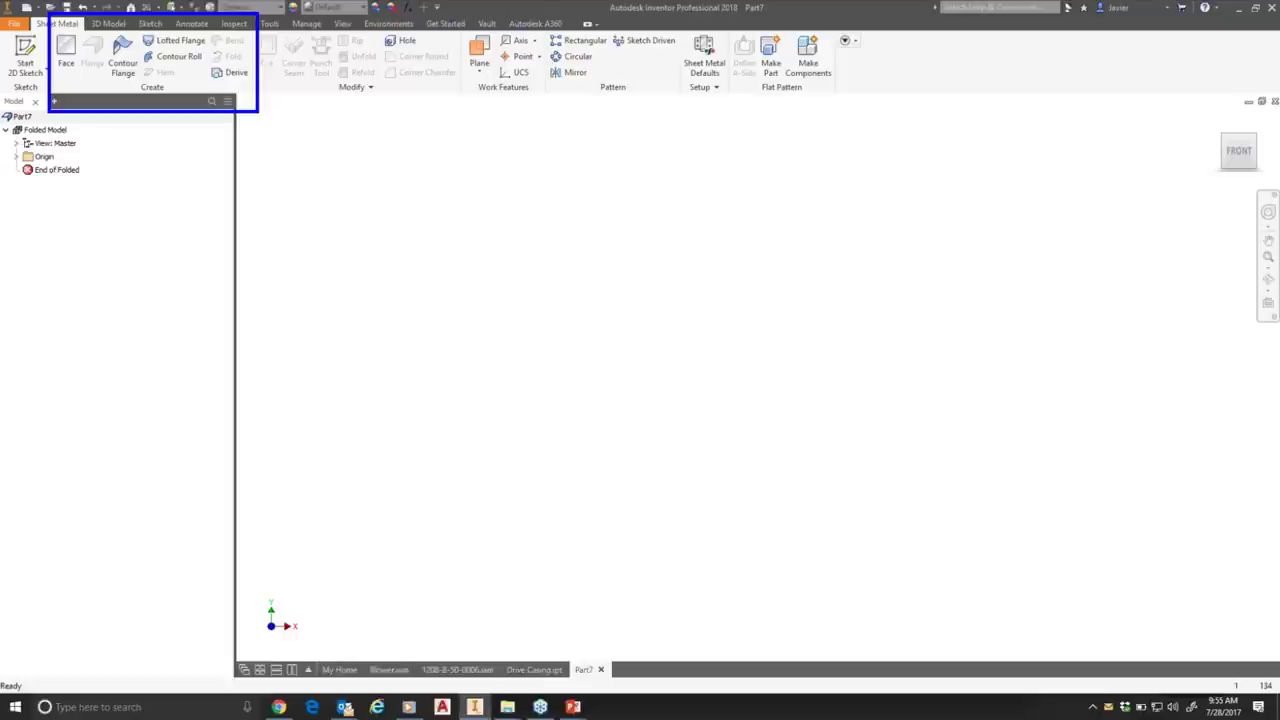
mouse_move(468, 20)
left_mouse_down()
mouse_move(366, 94)
mouse_move(258, 110)
left_mouse_up()
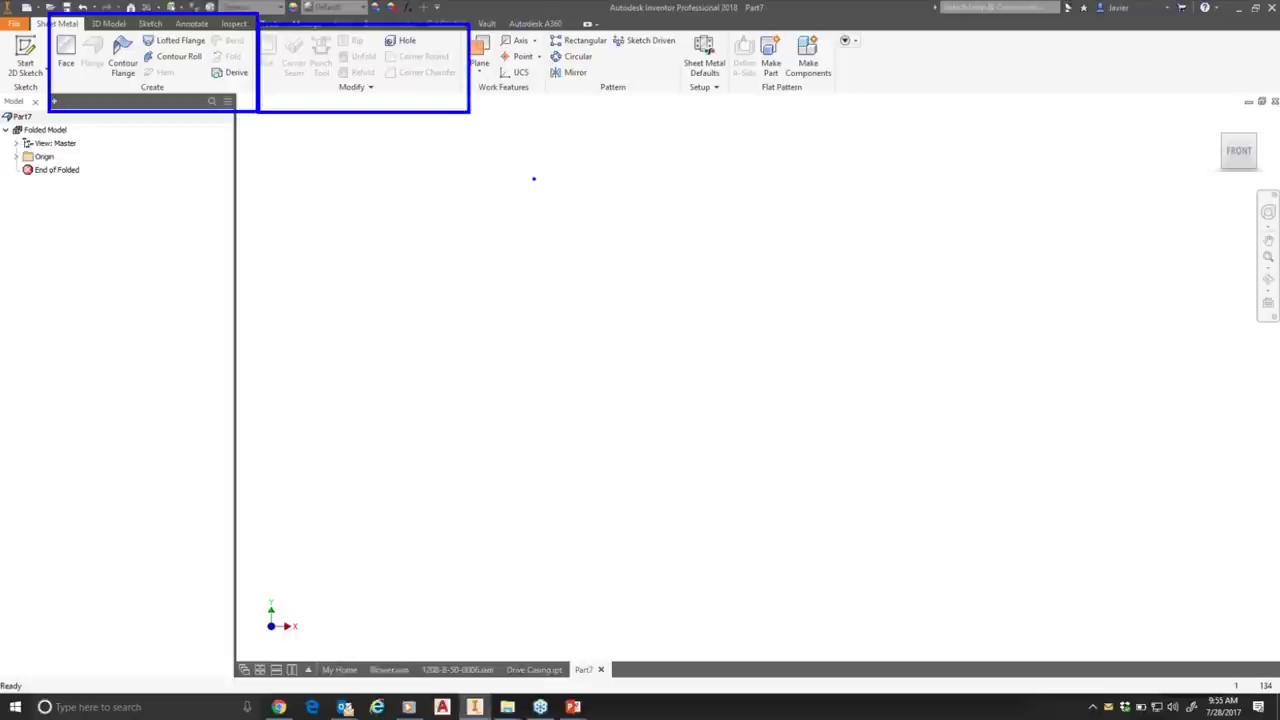
key("Escape")
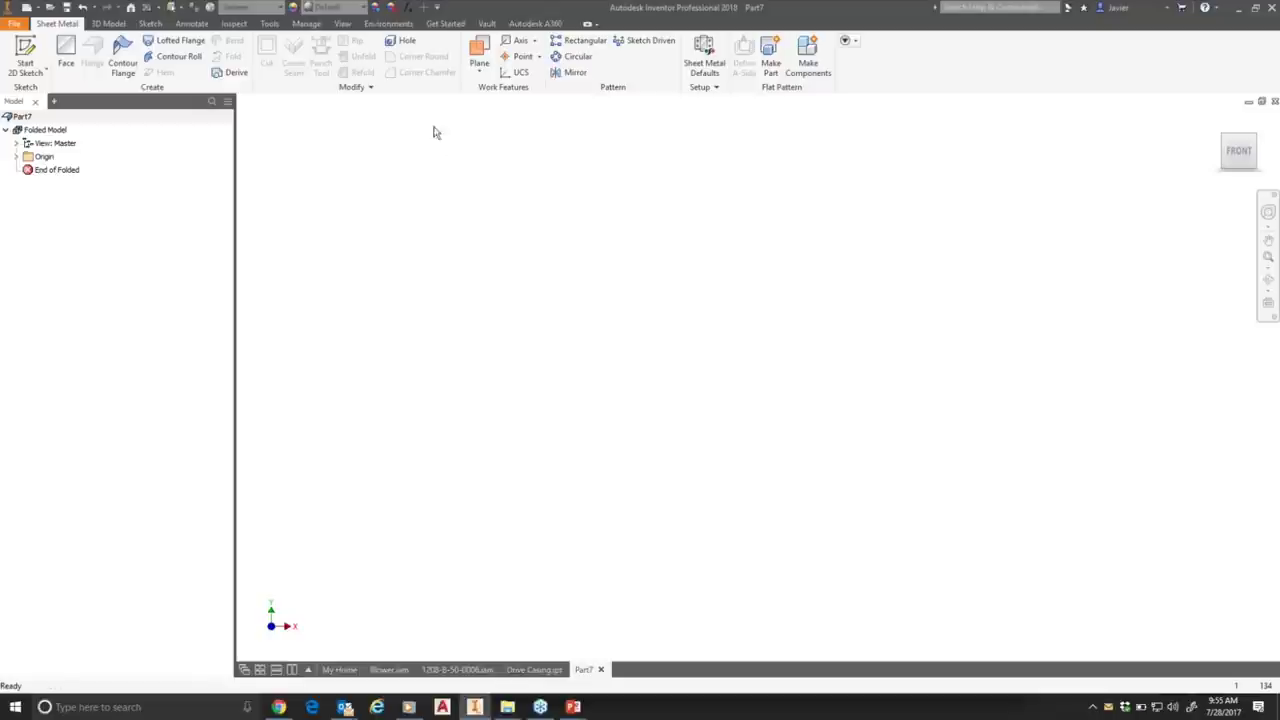
Examine the equations of the sheet metal parameters, from BendRadius down to MinimumRemnant.
left_click(411, 8)
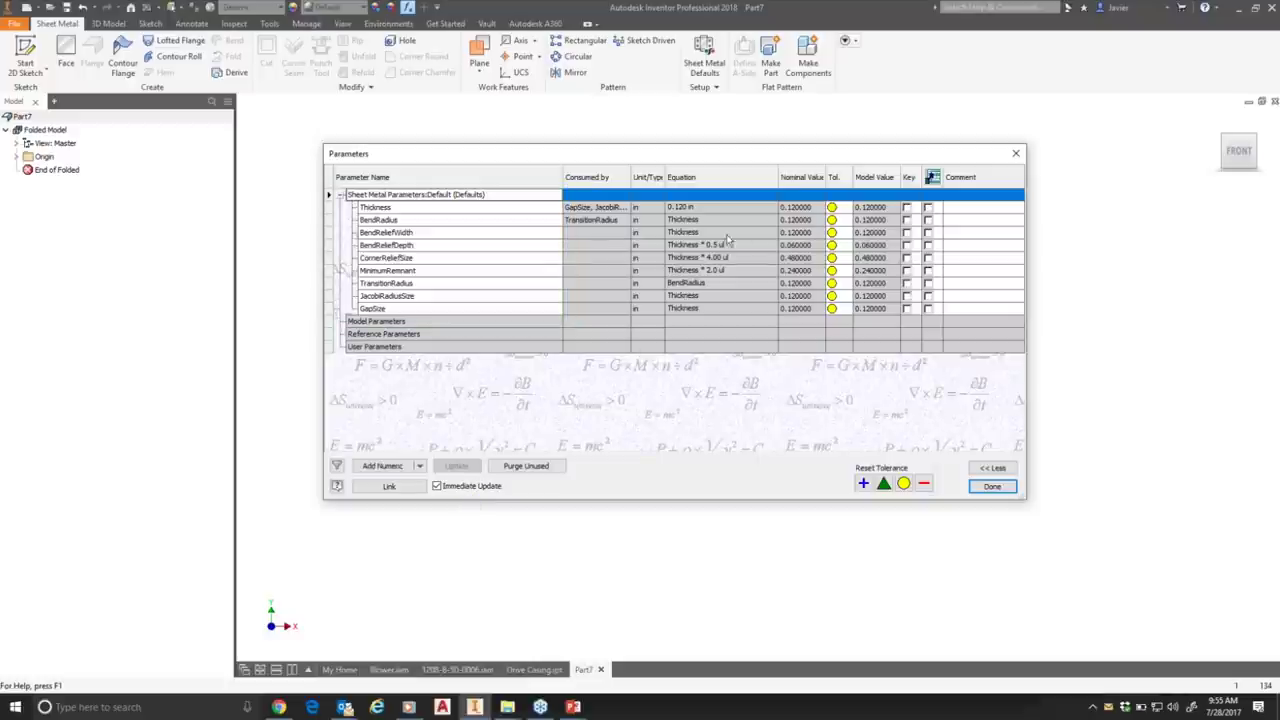
left_click(690, 221)
left_click(692, 232)
left_click(692, 245)
left_click(692, 258)
key("Down")
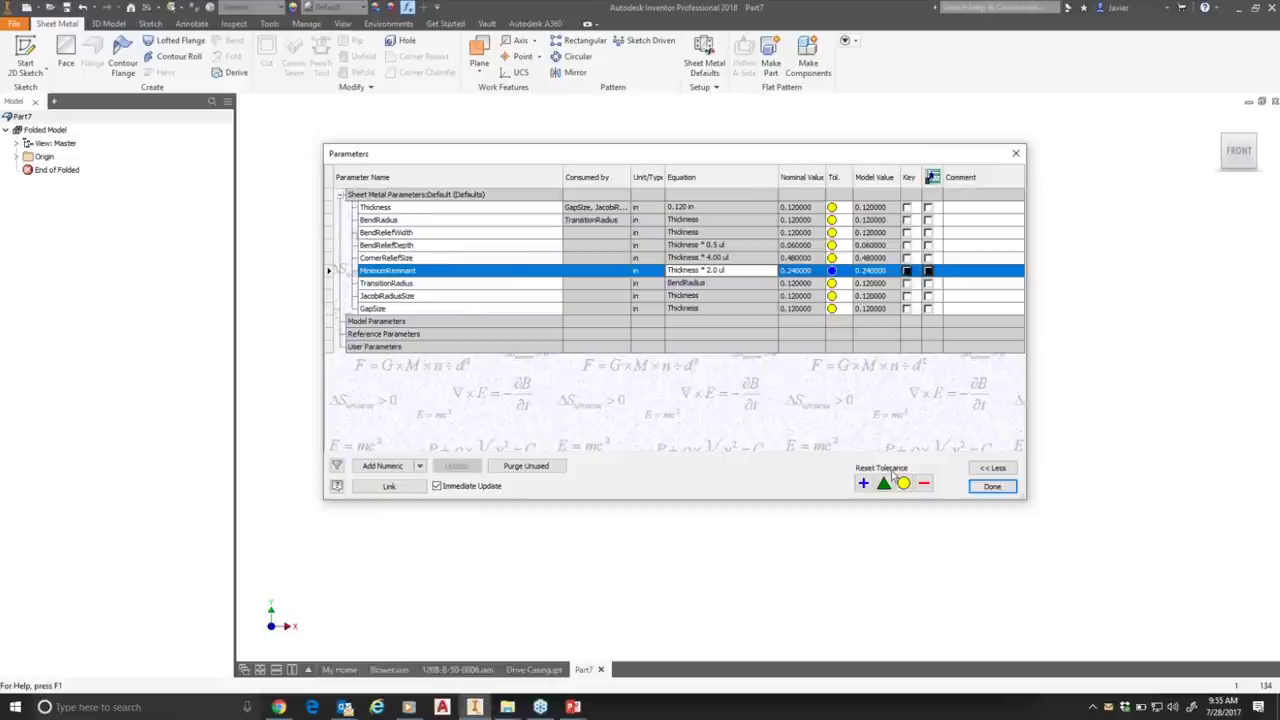
left_click(992, 486)
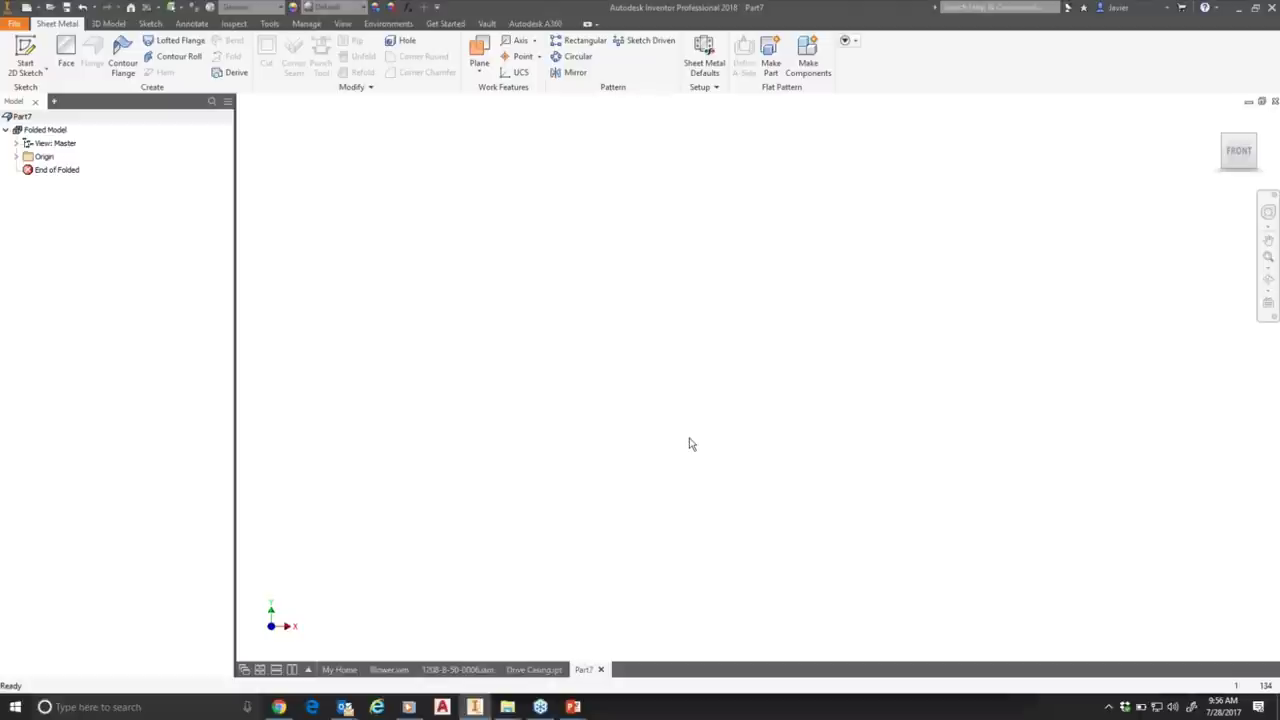
Open the Sheet Metal Defaults and review the sheet metal rules available for the part.
left_click(716, 88)
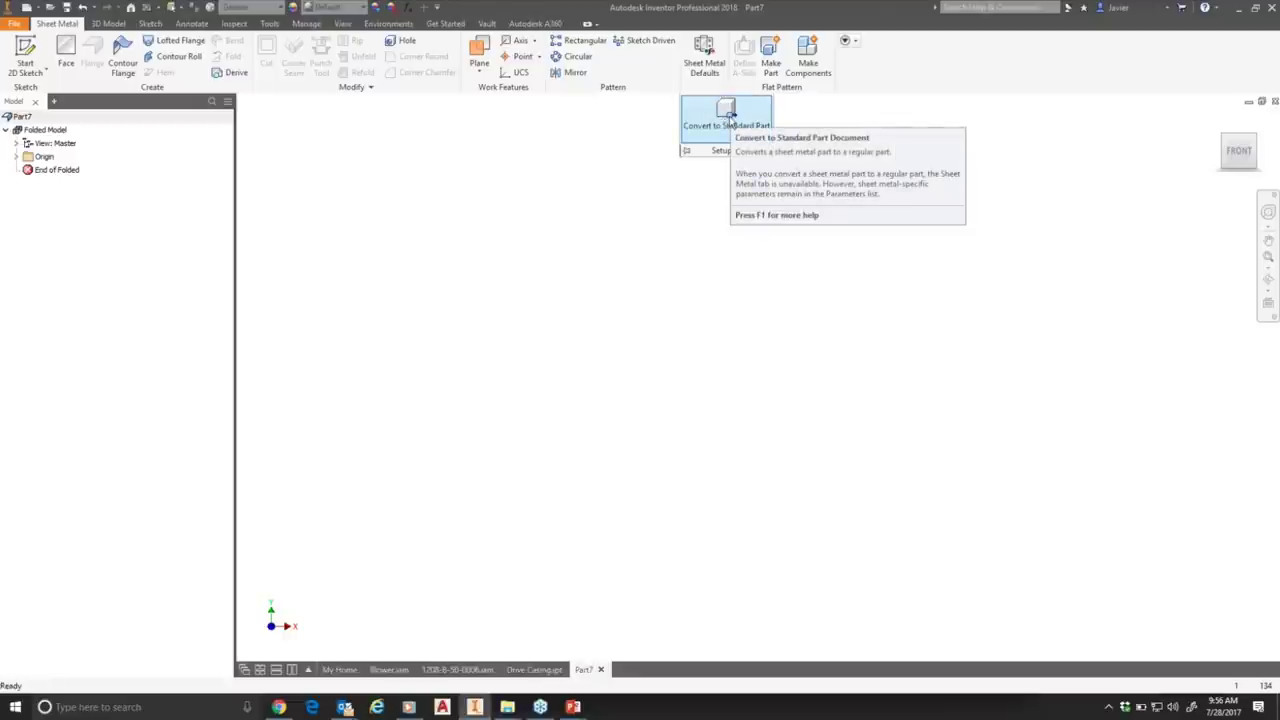
left_click(706, 55)
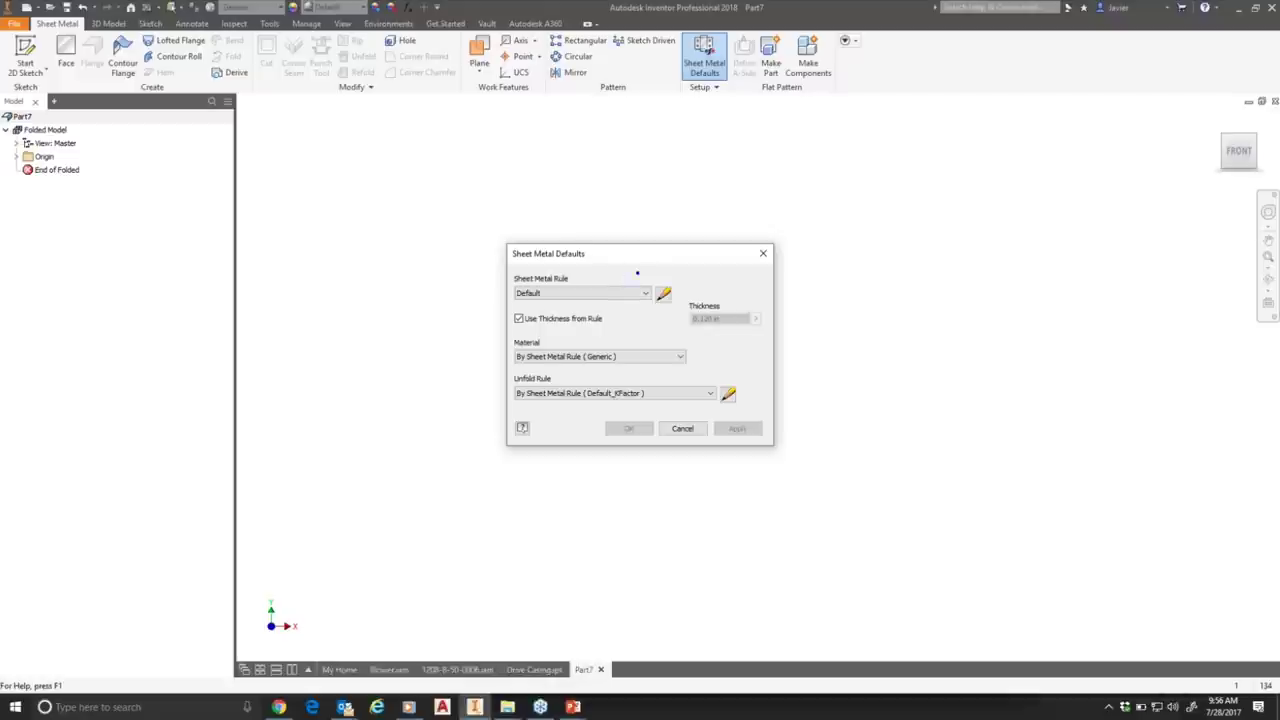
mouse_move(692, 261)
left_mouse_down()
mouse_move(540, 300)
mouse_move(488, 329)
left_mouse_up()
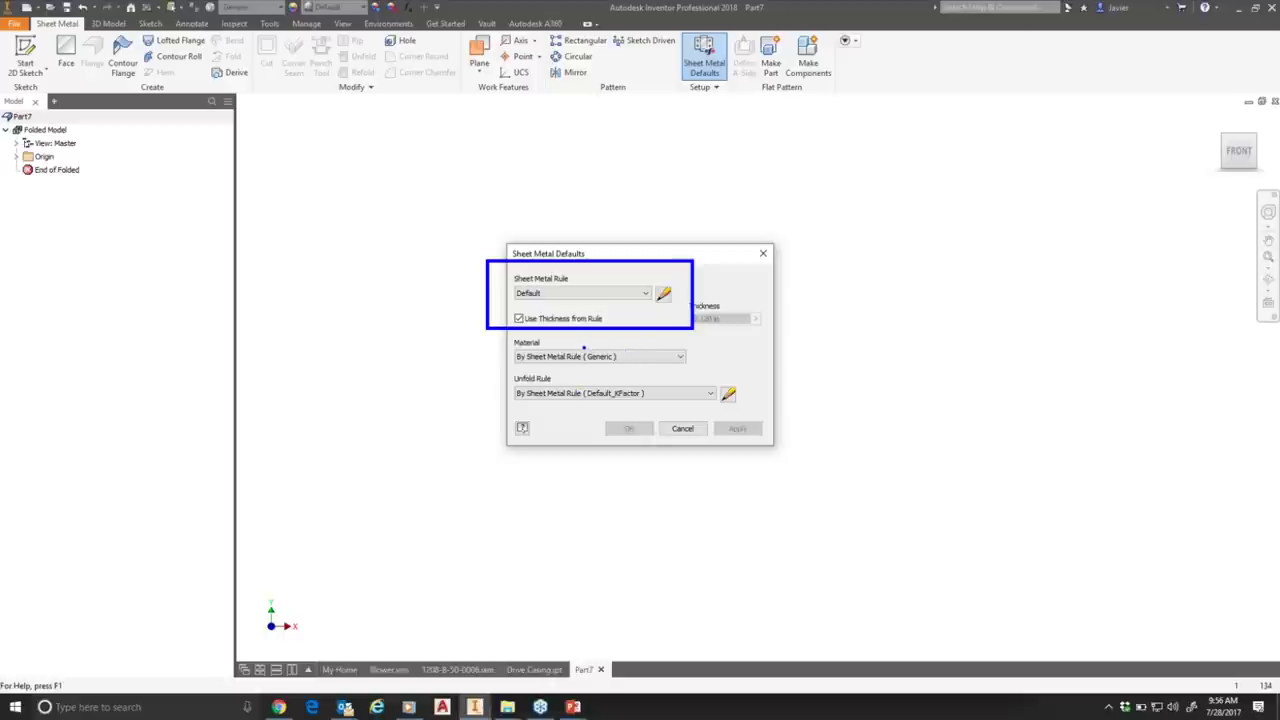
left_click_drag(570, 330, 570, 346)
left_click_drag(625, 388, 625, 328)
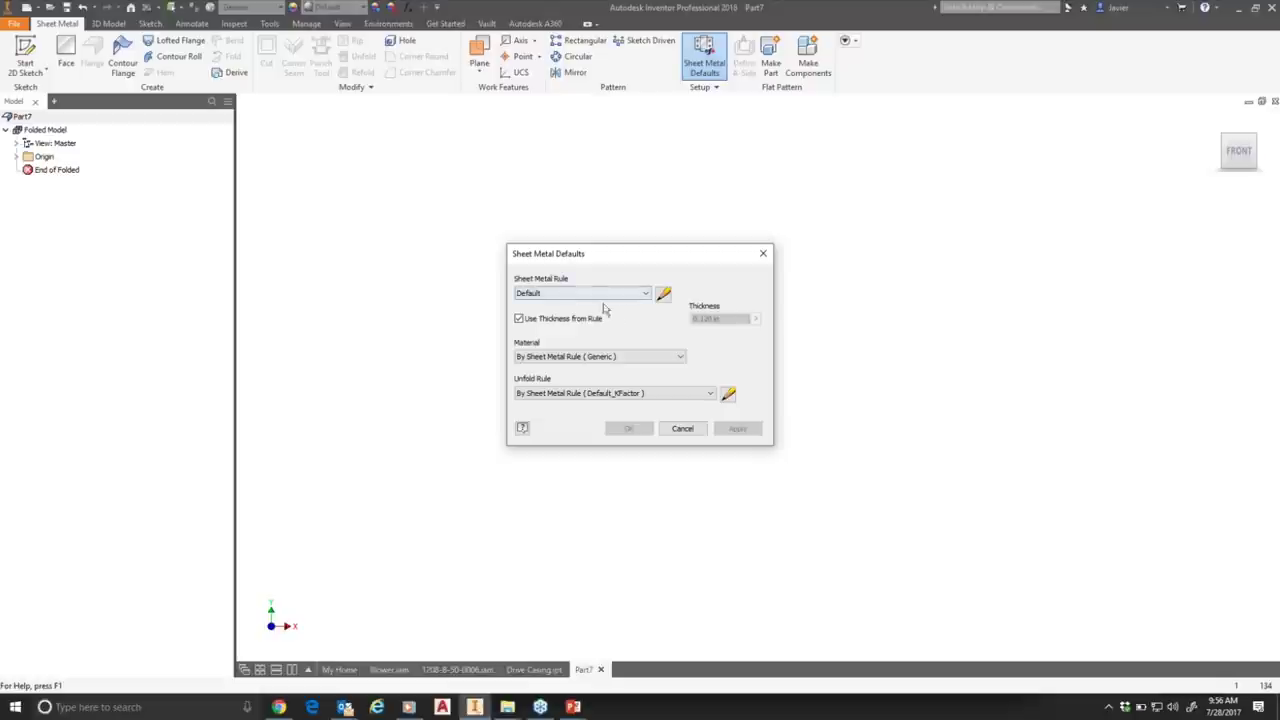
left_click(638, 296)
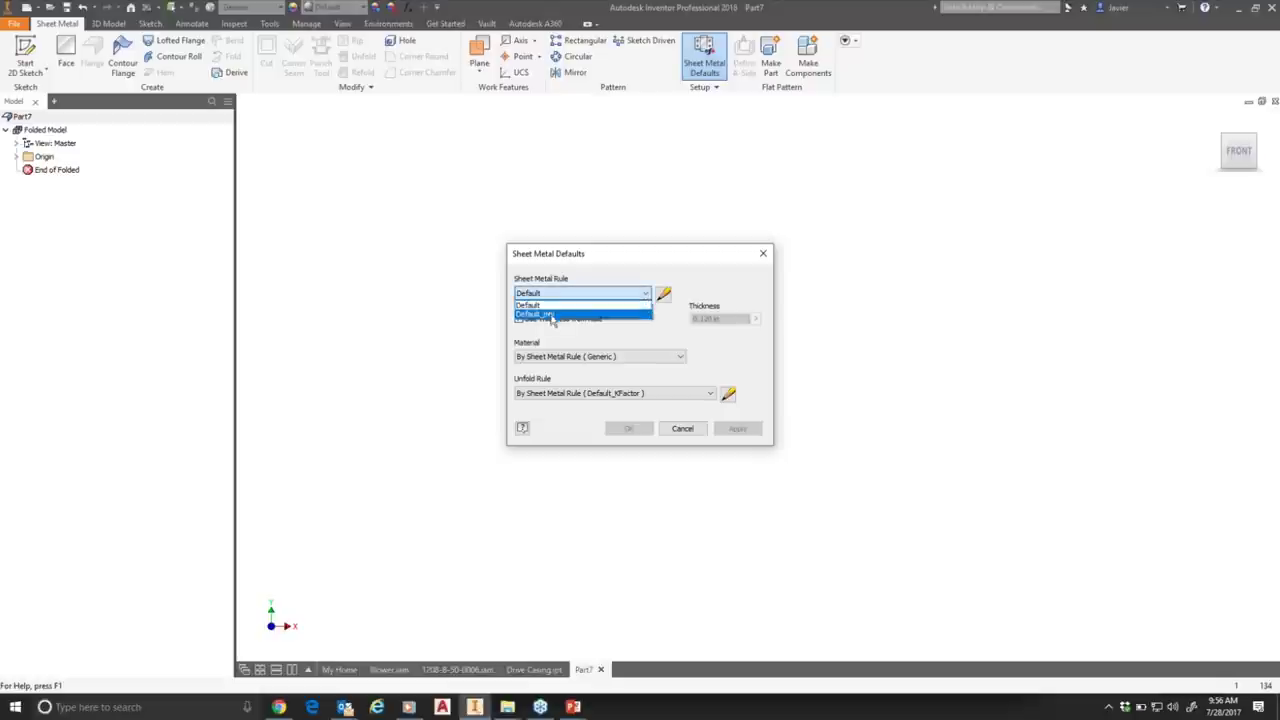
left_click(622, 334)
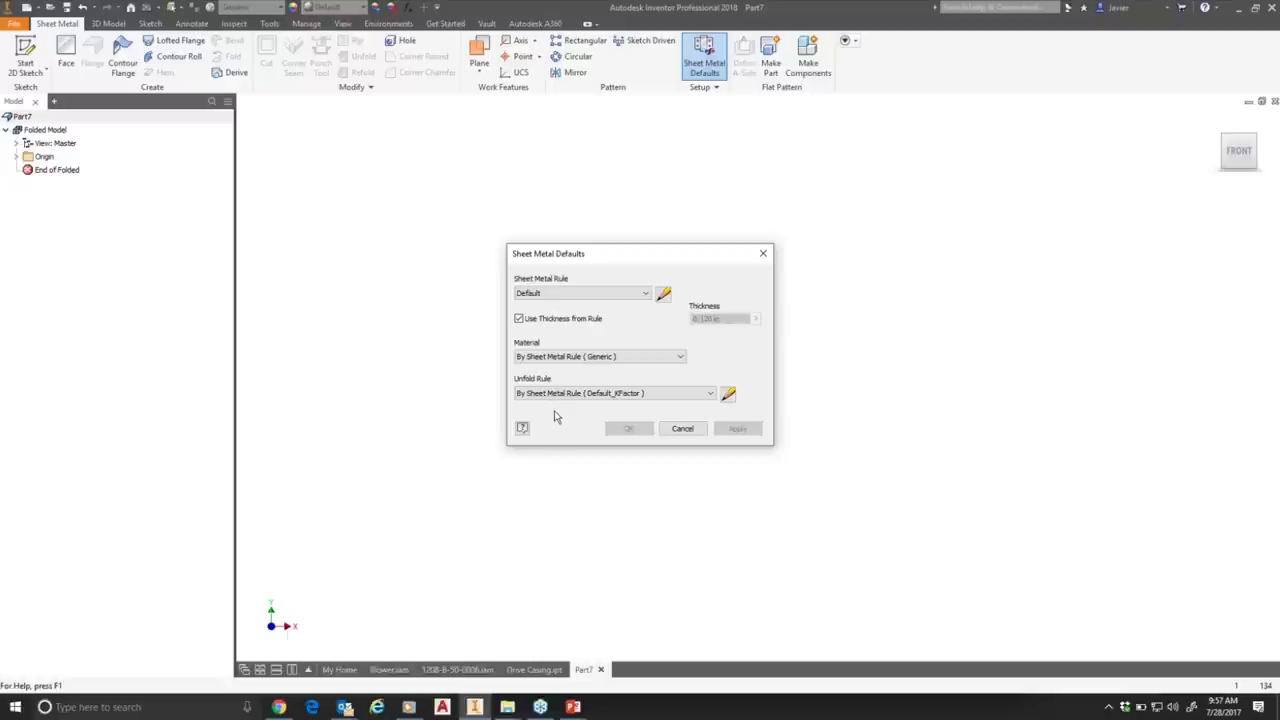
Open the Default sheet metal rule in the style editor and review its material, thickness and unfold rule options.
left_click(663, 295)
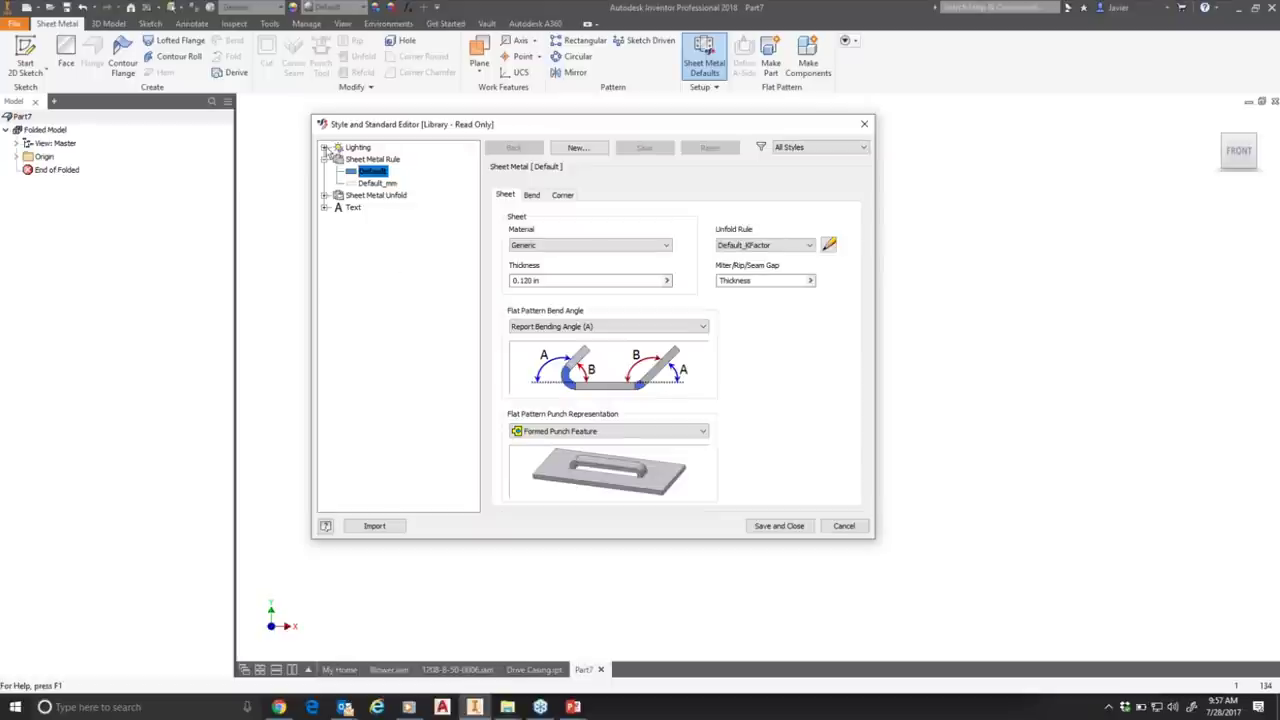
left_click(325, 148)
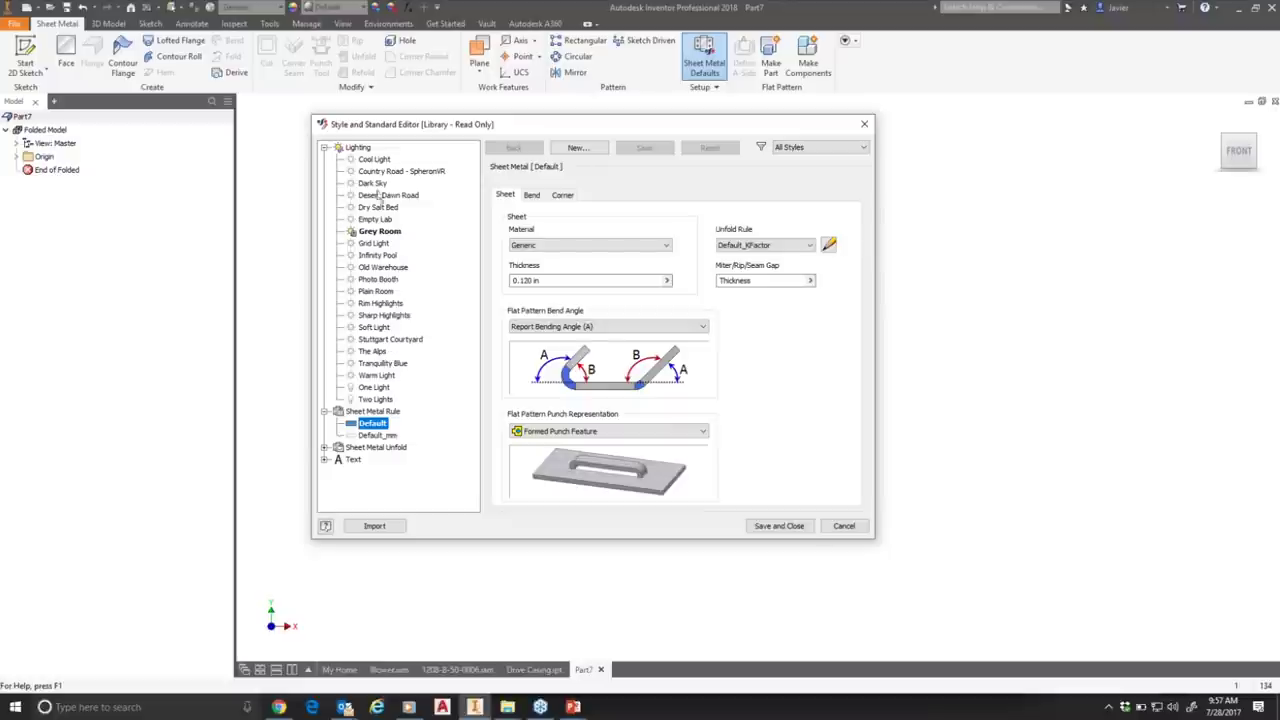
left_click(325, 148)
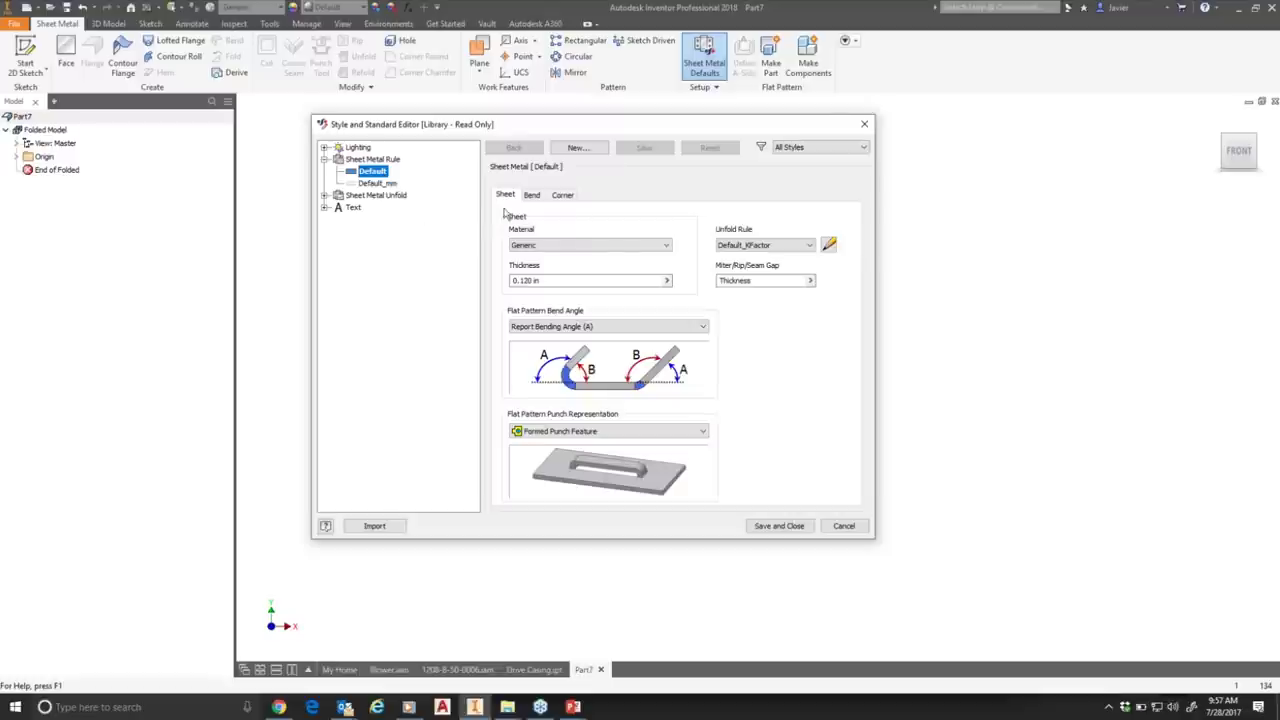
left_click(665, 249)
left_click_drag(669, 366, 757, 346)
left_click(757, 346)
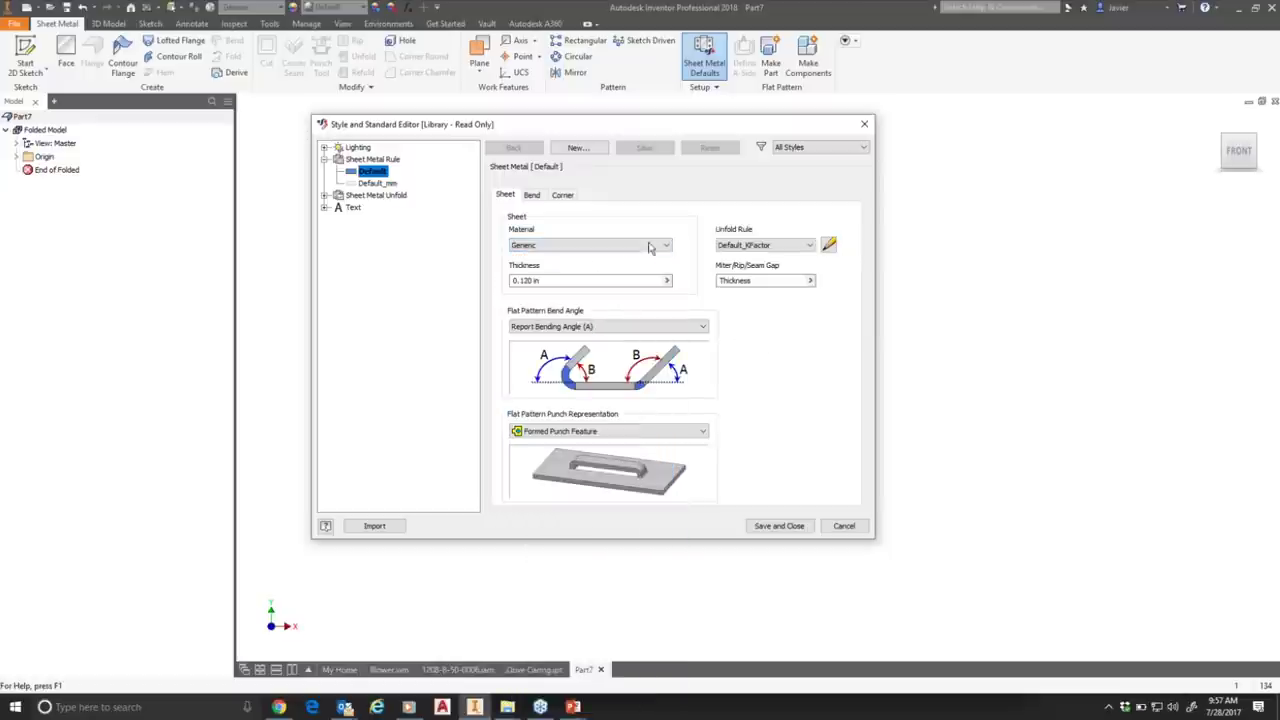
left_click(546, 280)
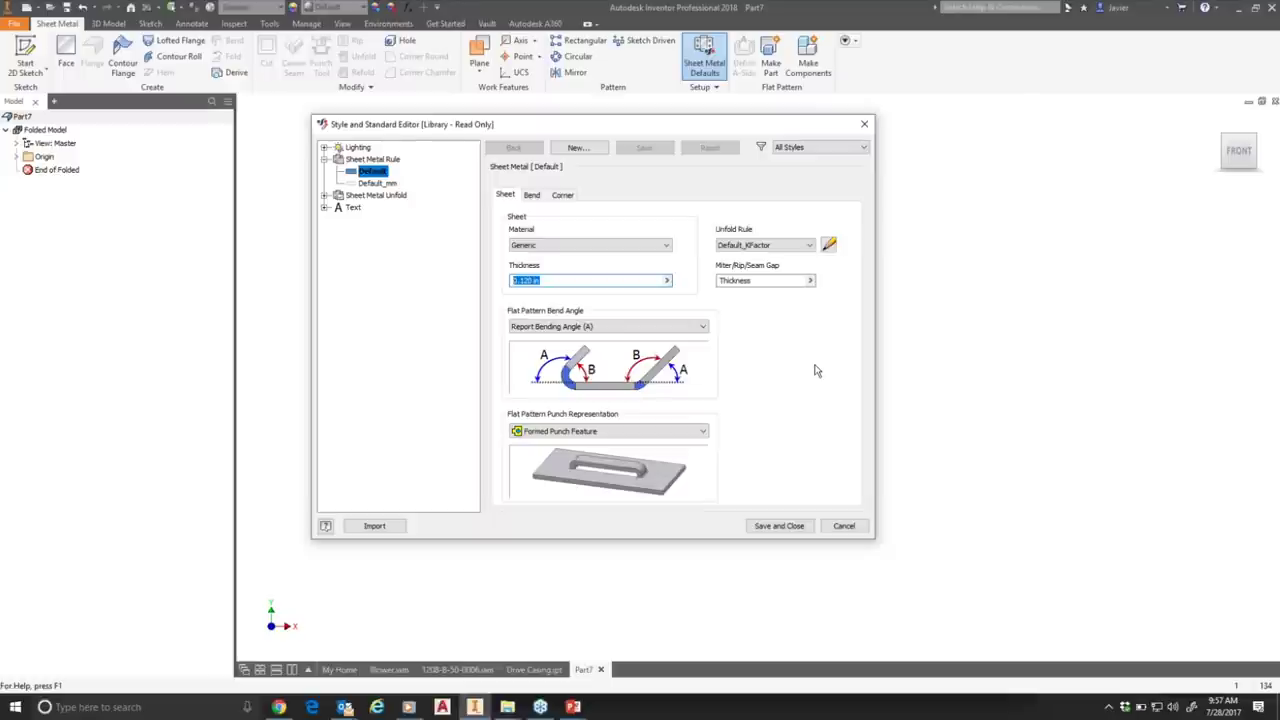
left_click(809, 246)
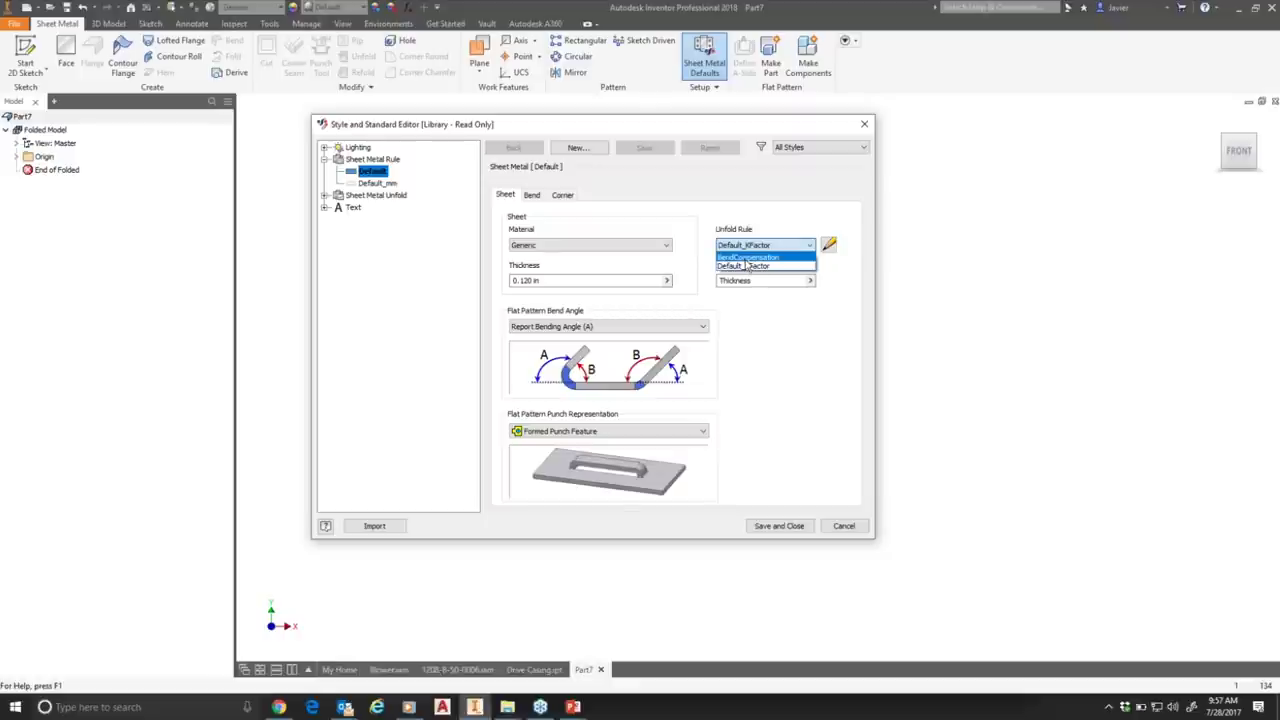
left_click(756, 336)
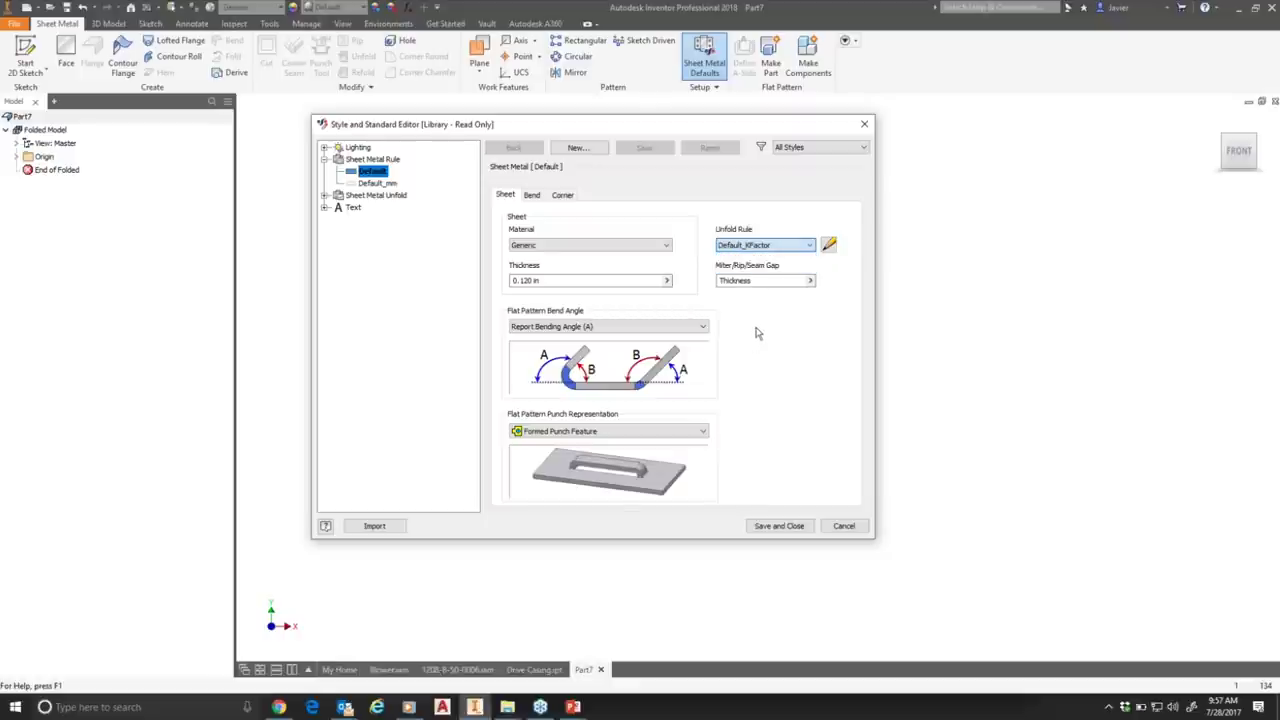
Examine the K-factor value of the Default_KFactor unfold rule and the custom equations of BendCompensation.
left_click(325, 195)
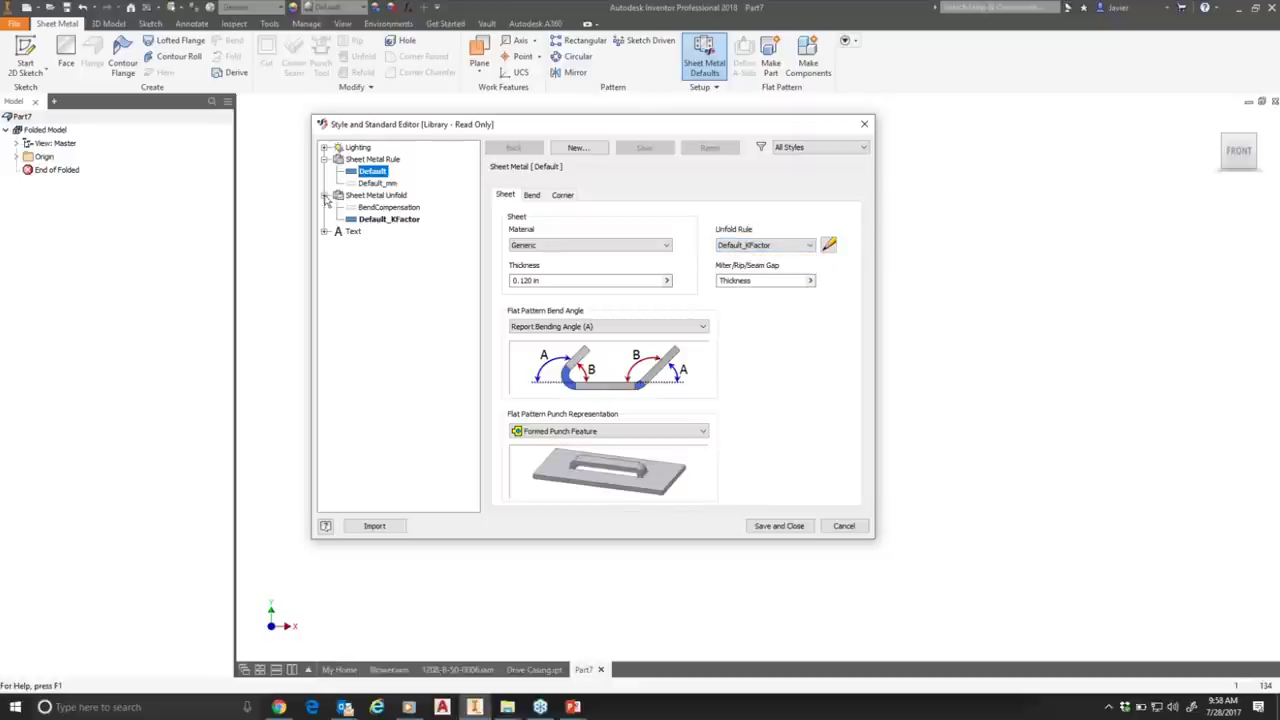
left_click(380, 220)
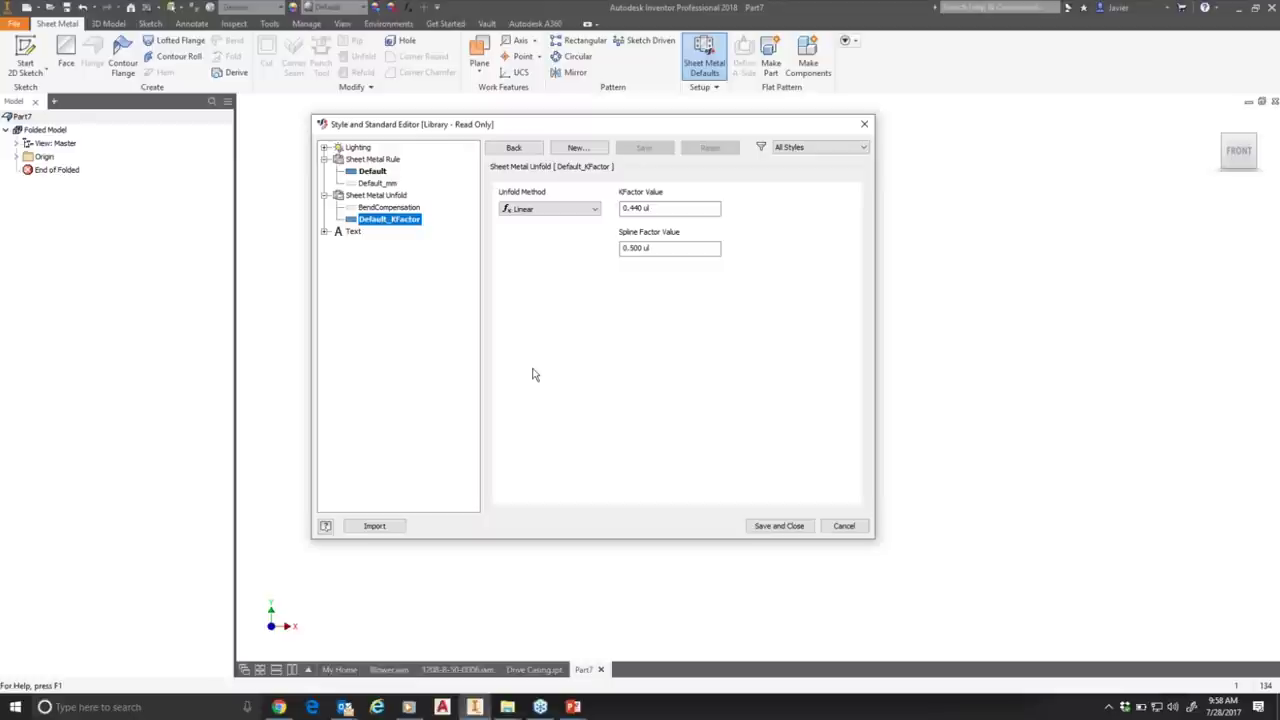
left_click(667, 208)
double_click(667, 208)
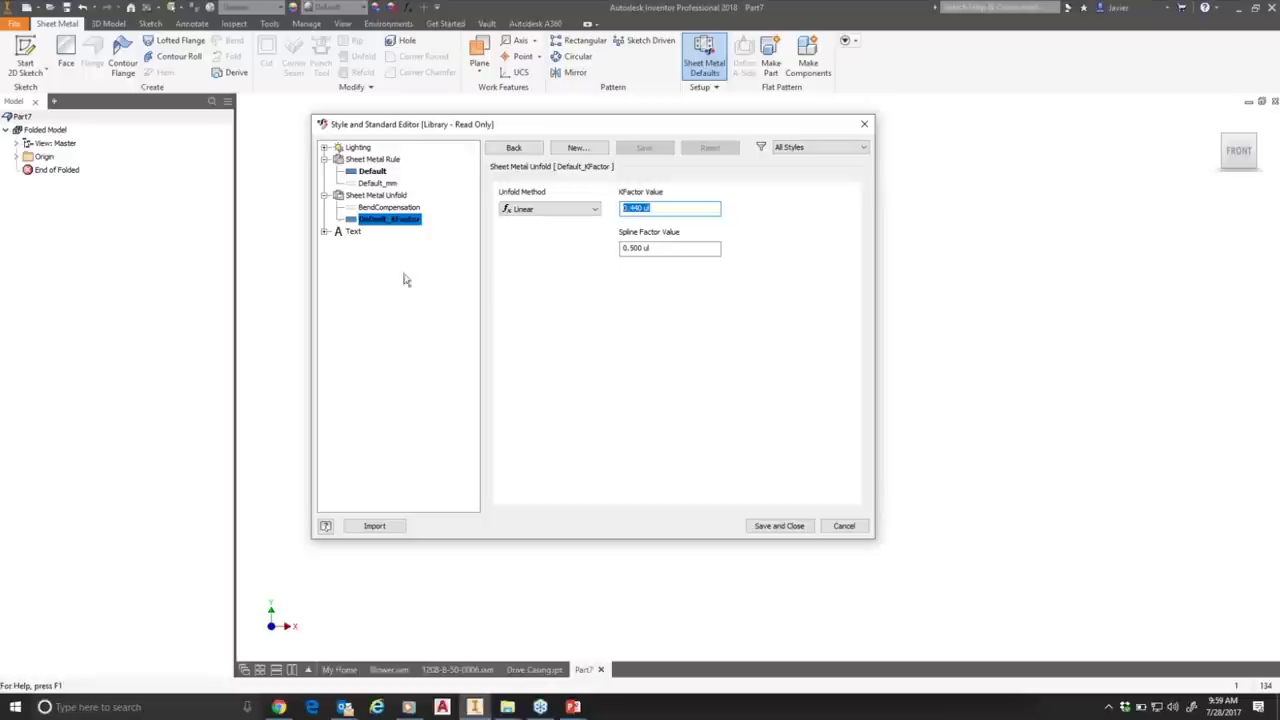
left_click(388, 208)
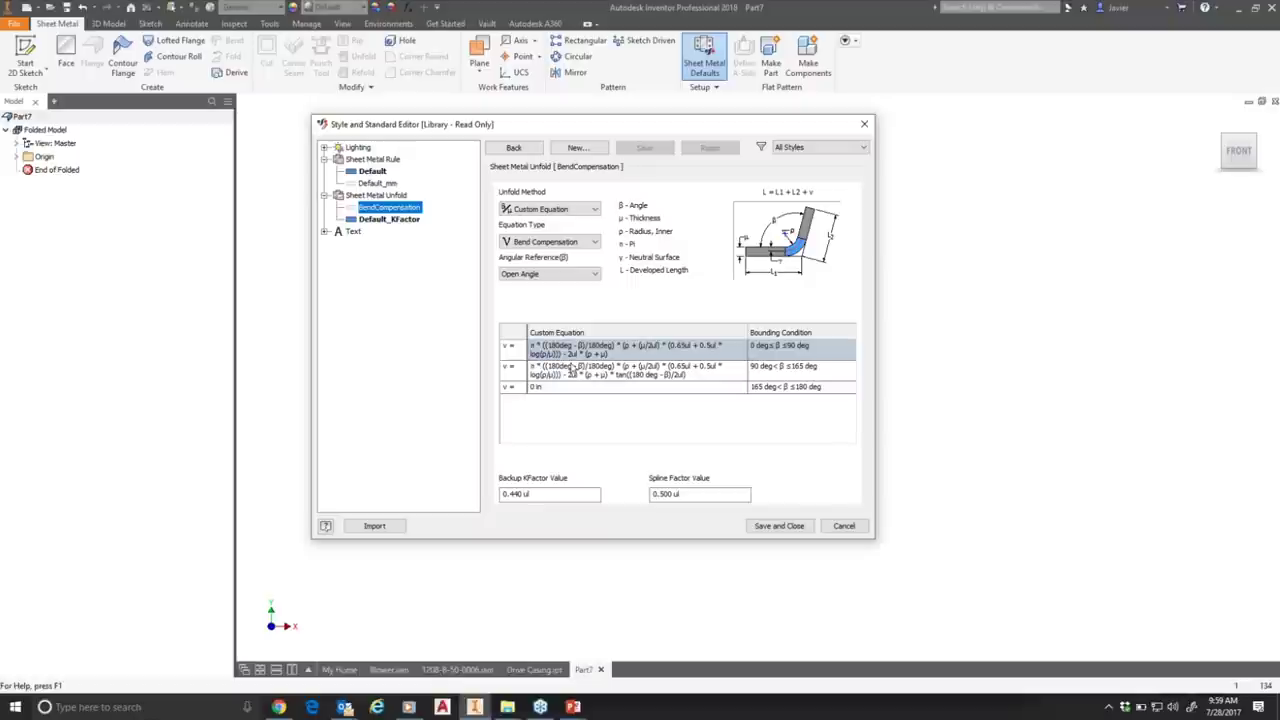
Create a new local unfold style based on Default_KFactor and name it .41_KFactor.
left_click(389, 219)
double_click(643, 207)
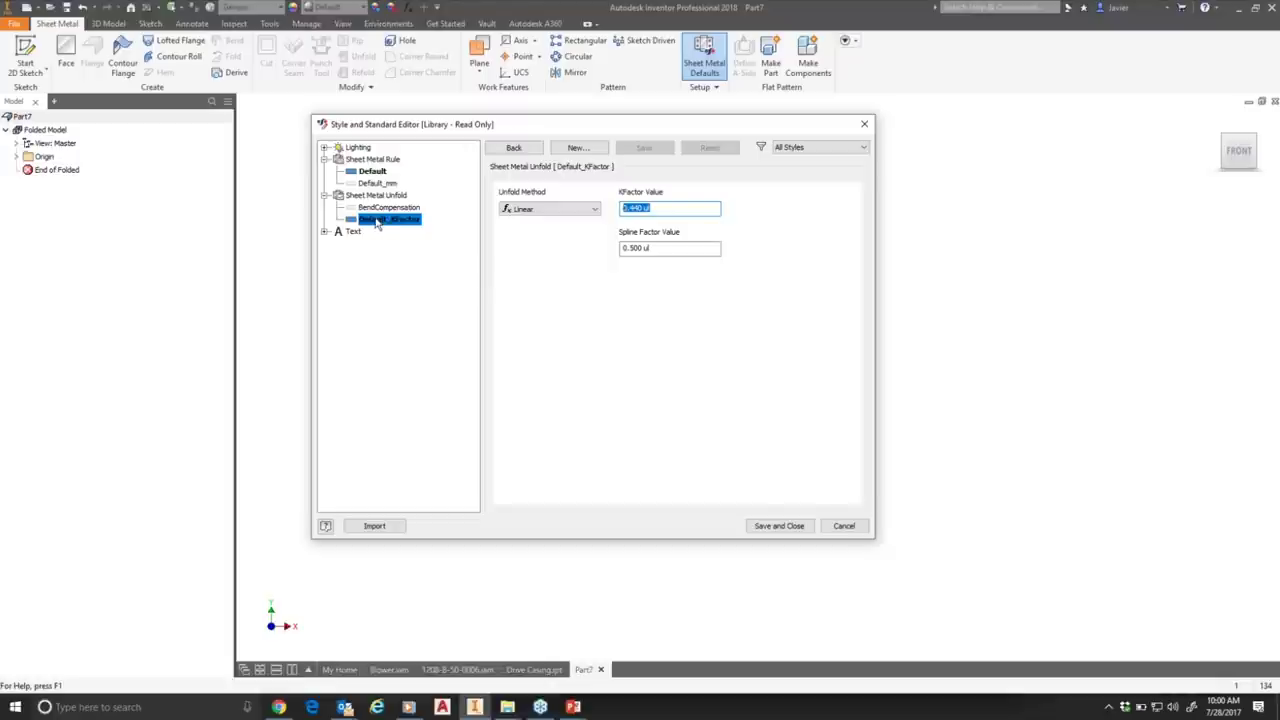
left_click(569, 149)
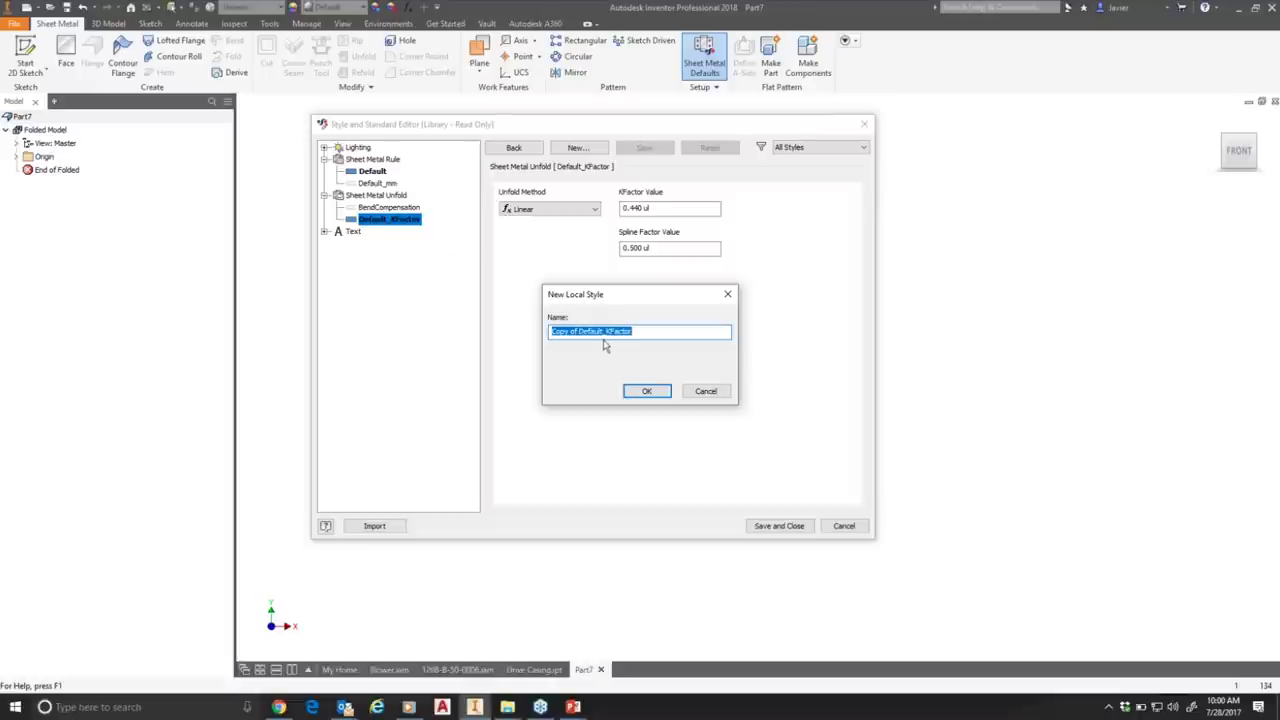
left_click_drag(604, 331, 414, 333)
key("BackSpace")
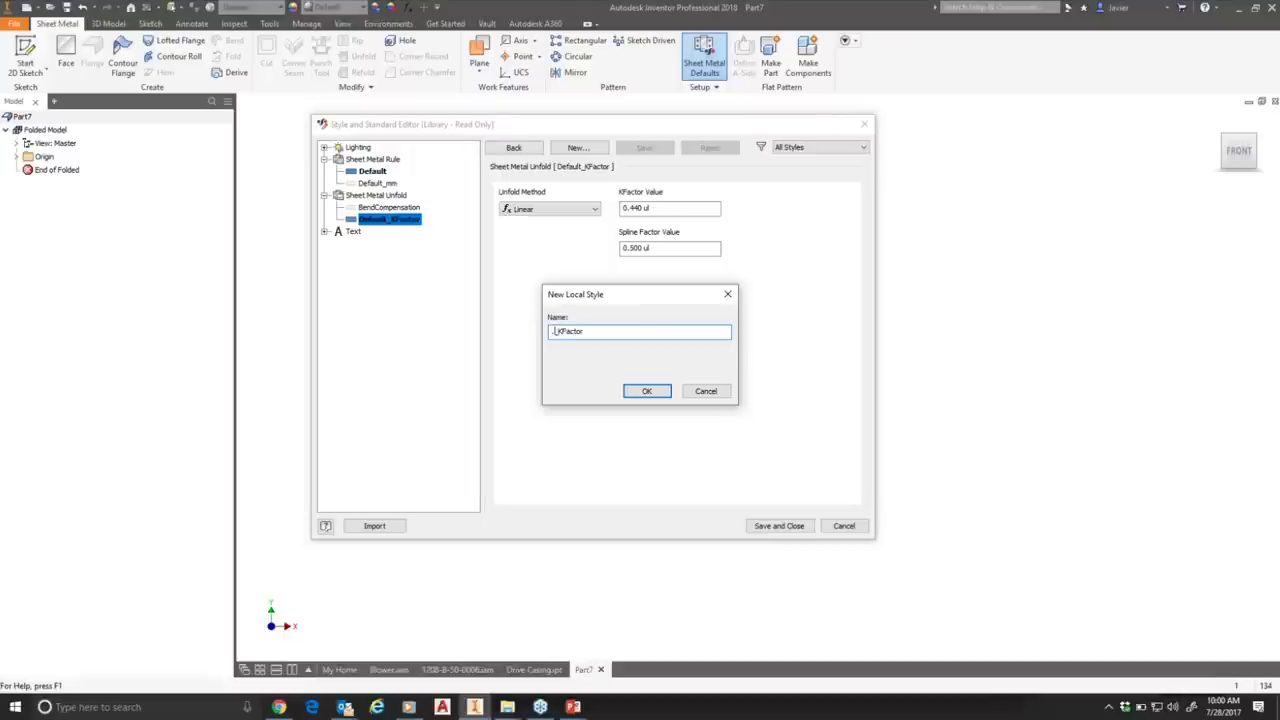
type(".41")
left_click(646, 392)
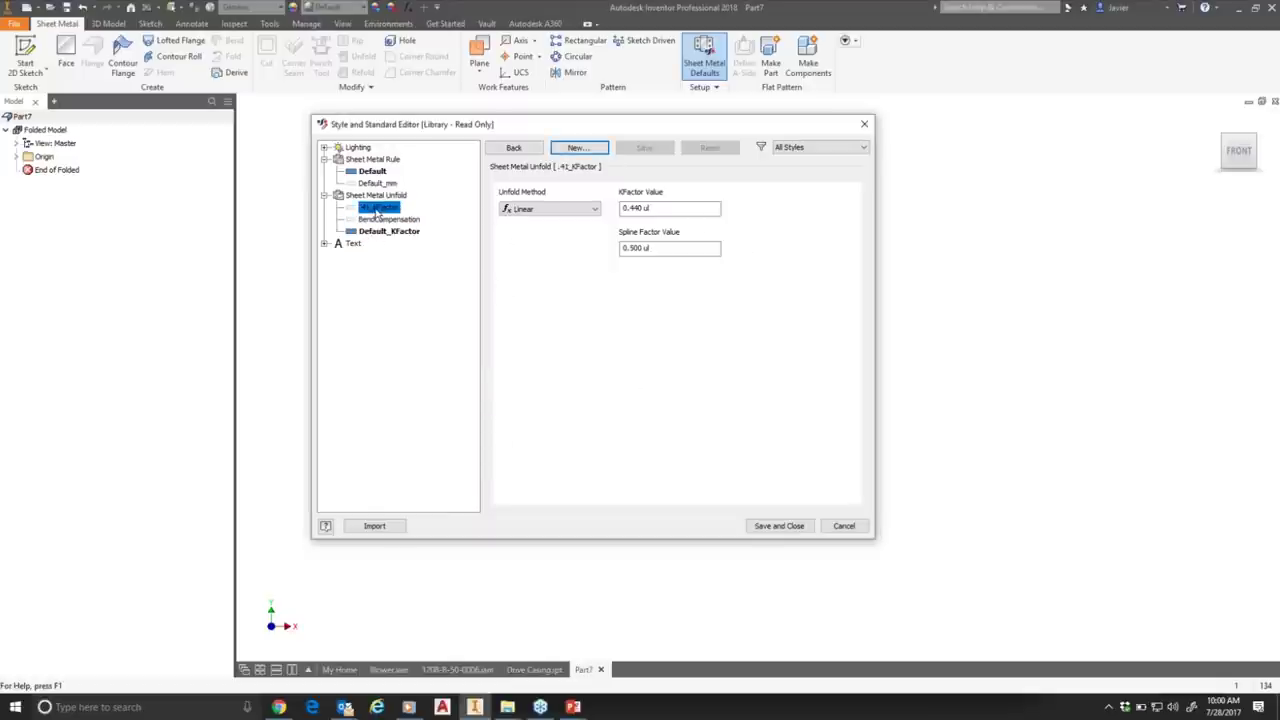
Set the KFactor value of the .41_KFactor unfold rule to .41.
key("Tab")
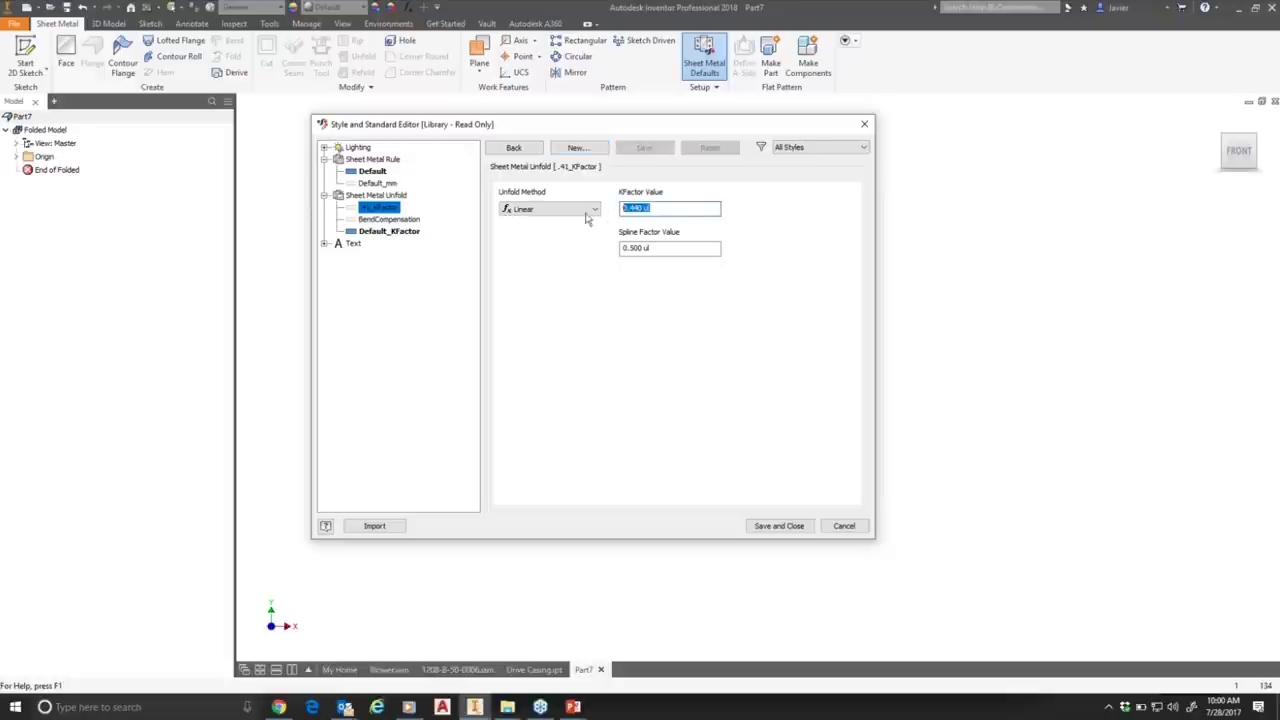
type(".41")
key("Tab")
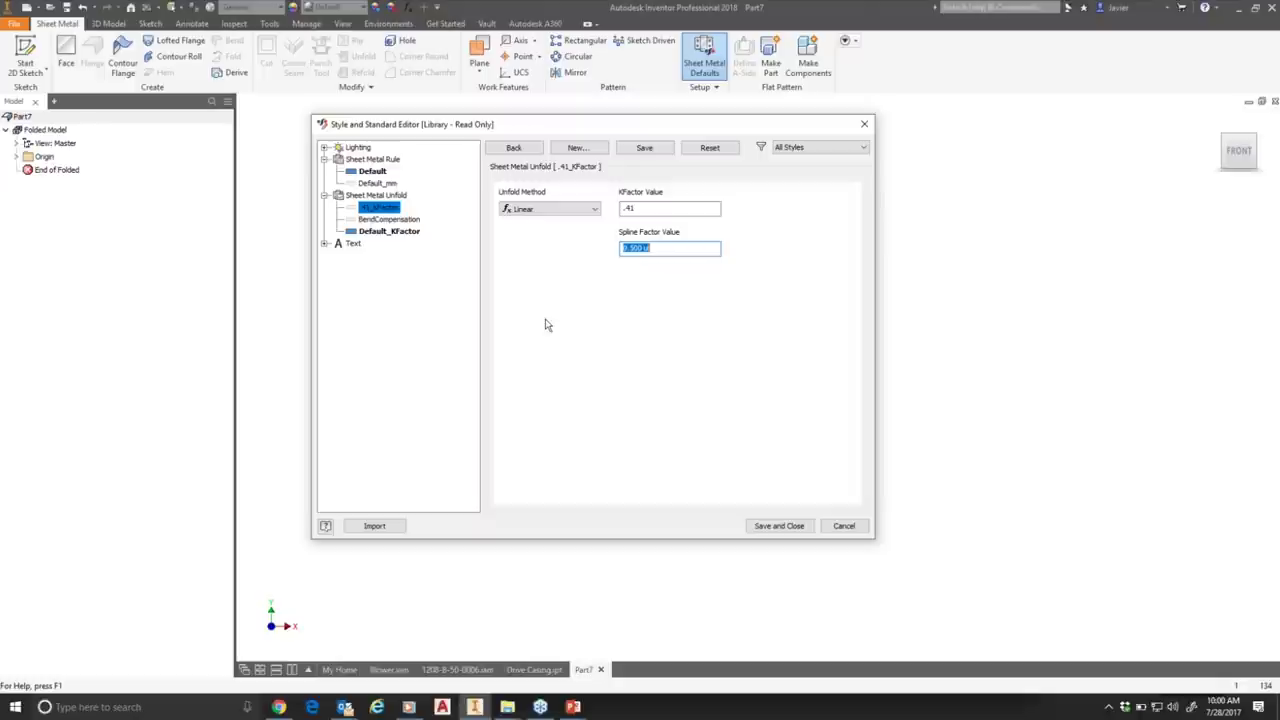
Preview the Bend Table unfold method for .41_KFactor, restore Linear with a KFactor value of .41, and save the style.
left_click(592, 210)
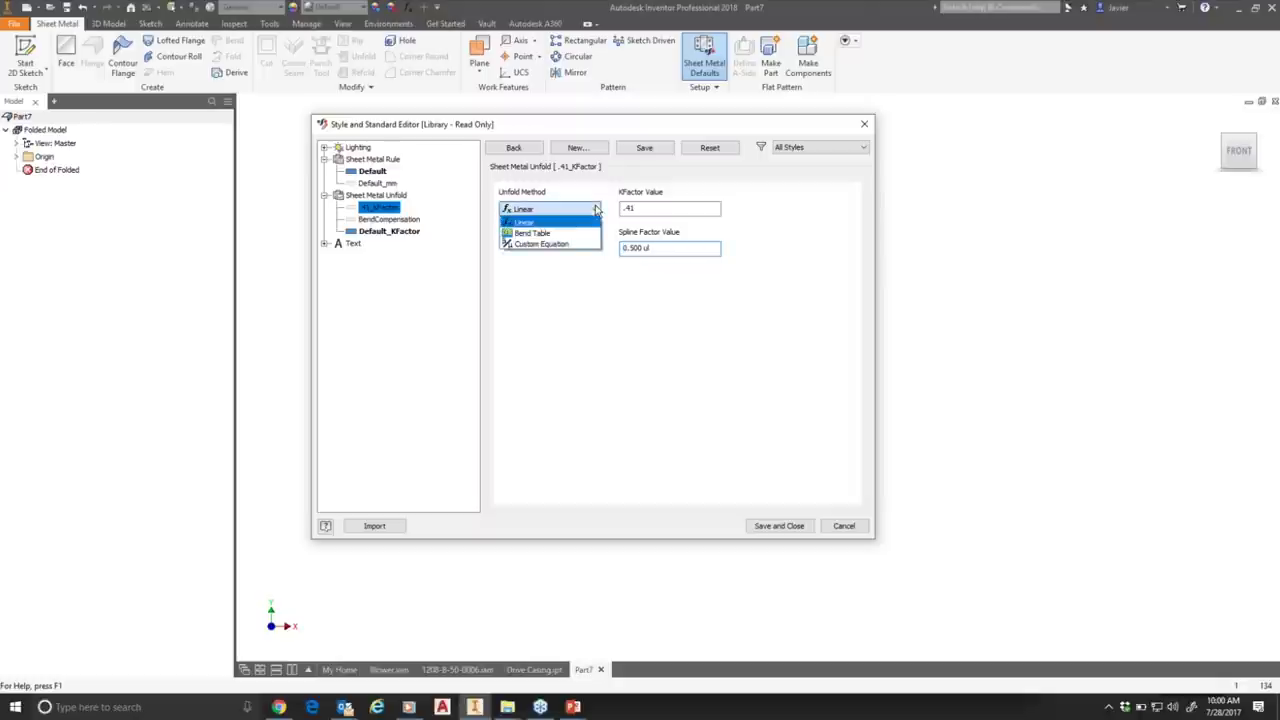
left_click(540, 234)
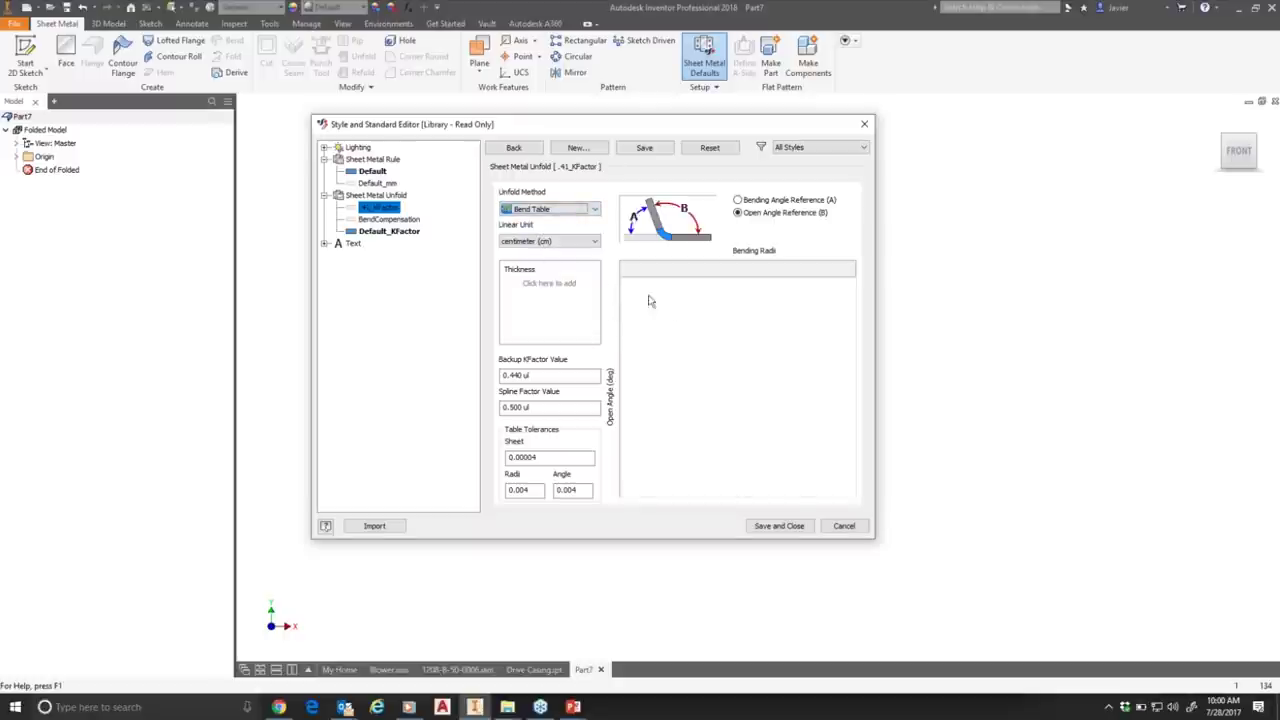
left_click(586, 209)
left_click(558, 222)
type(".41")
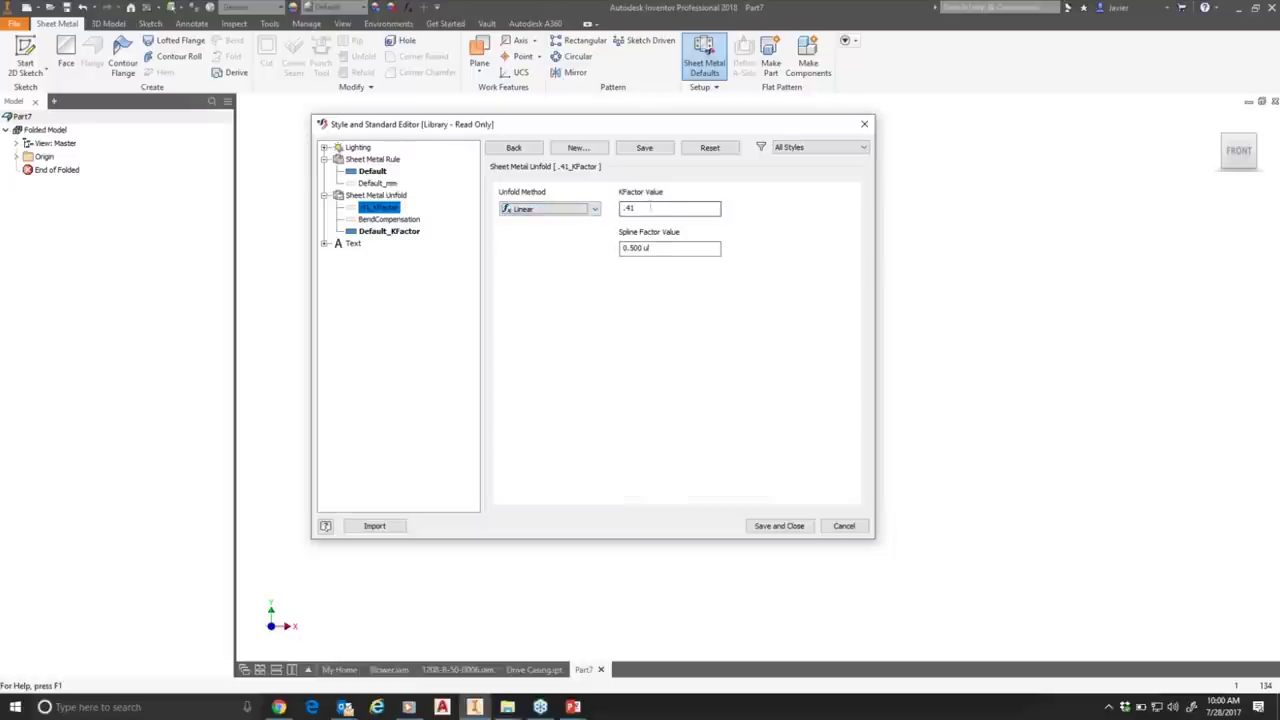
left_click(645, 148)
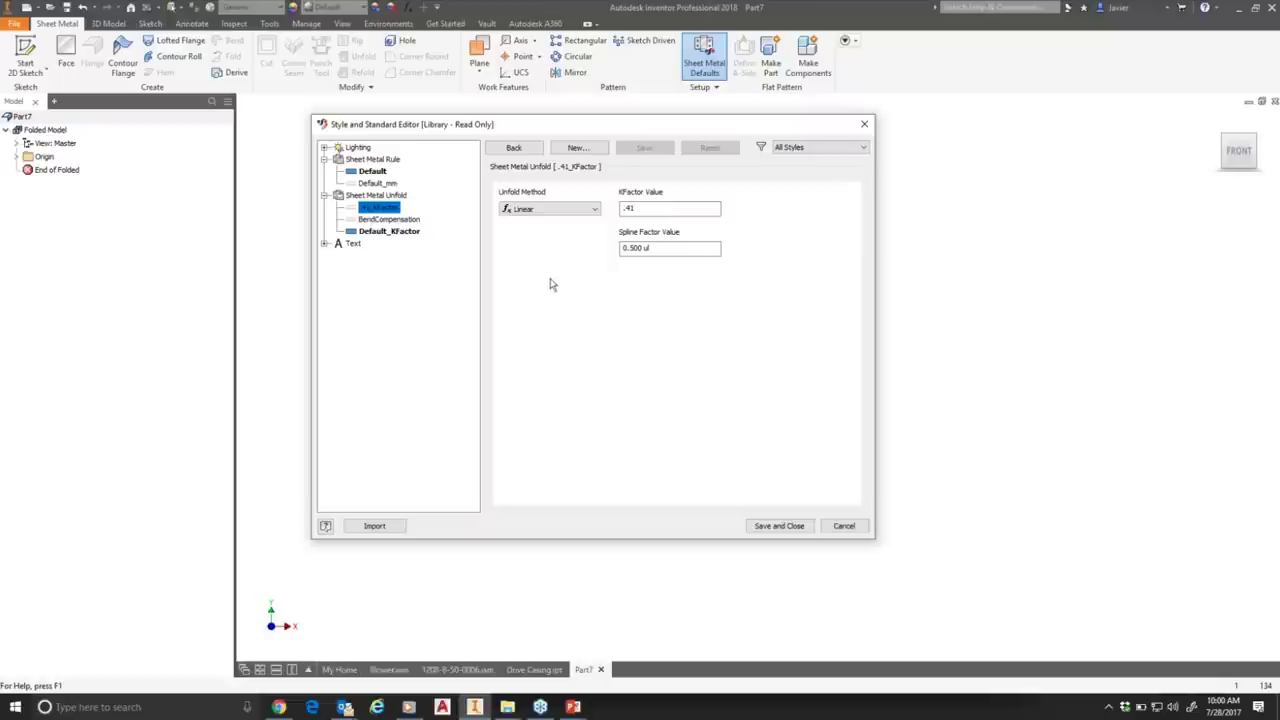
Review the unfold rules available to the Default sheet metal rule, keeping Default_KFactor assigned.
left_click(371, 171)
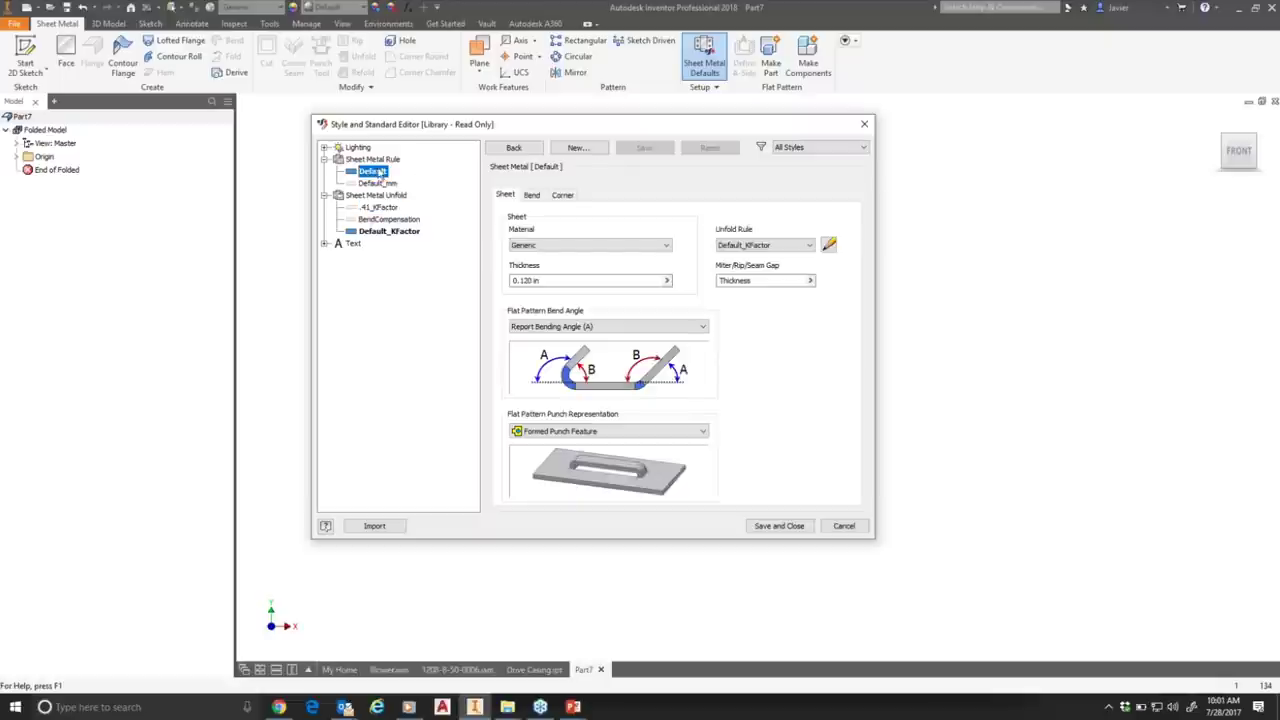
left_click(810, 246)
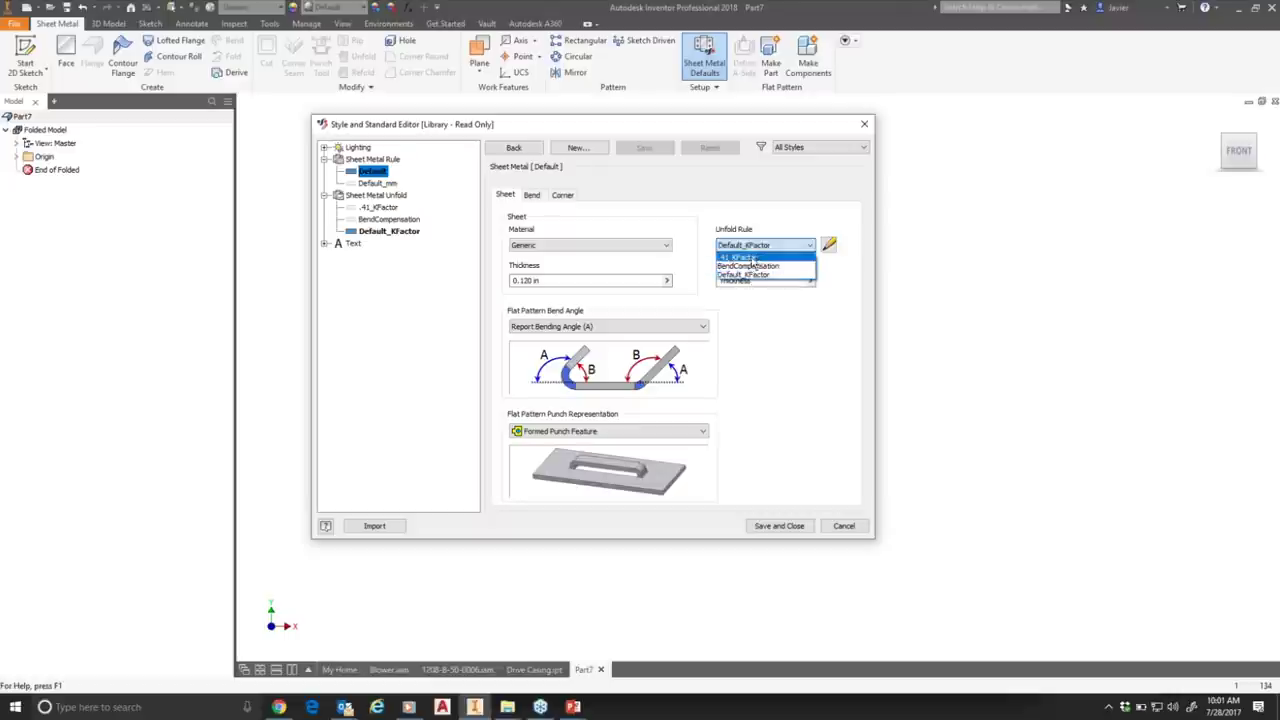
left_click(785, 353)
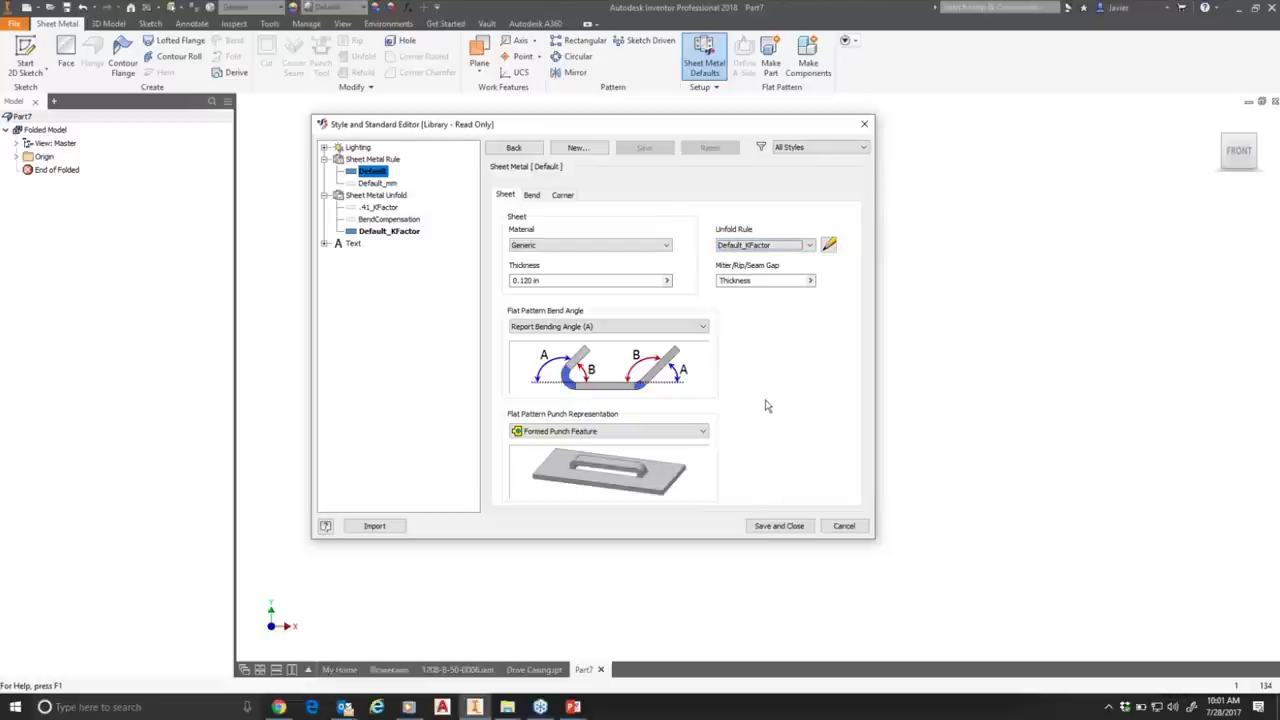
Preview the 2D sketch and center mark punch representations for the Default rule's flat pattern, then restore Formed Punch Feature.
left_click(703, 433)
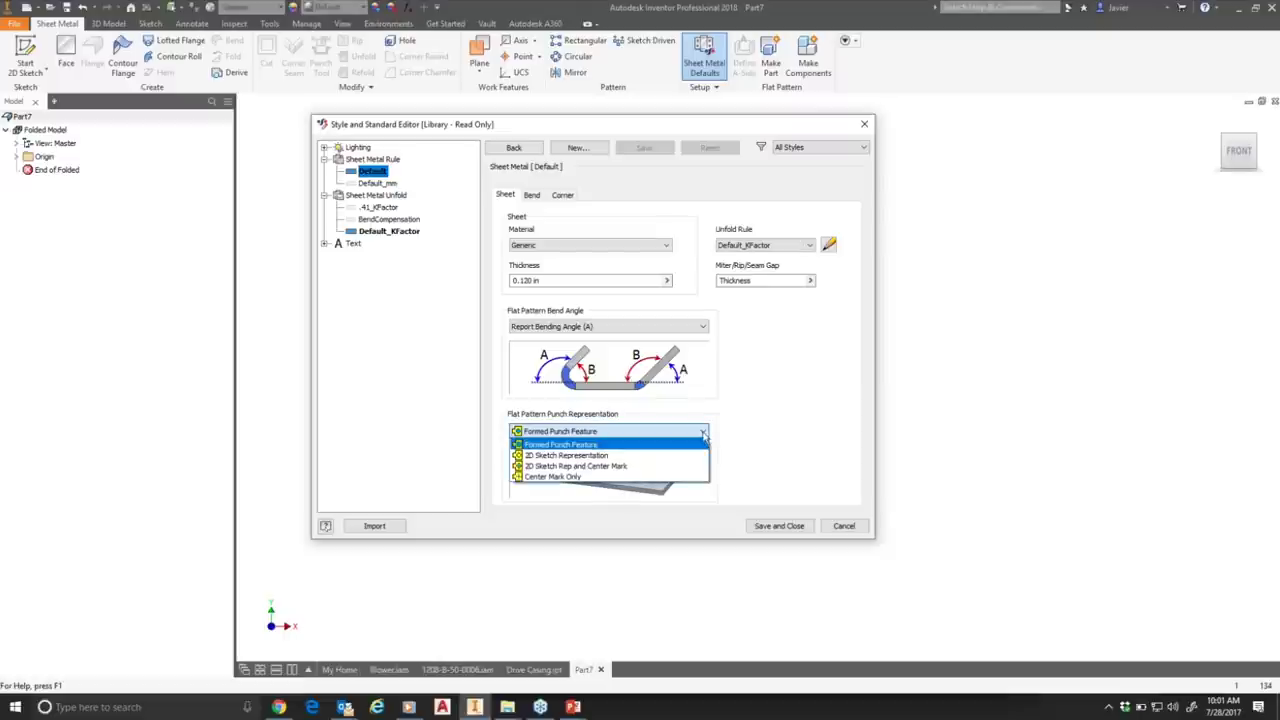
left_click(575, 455)
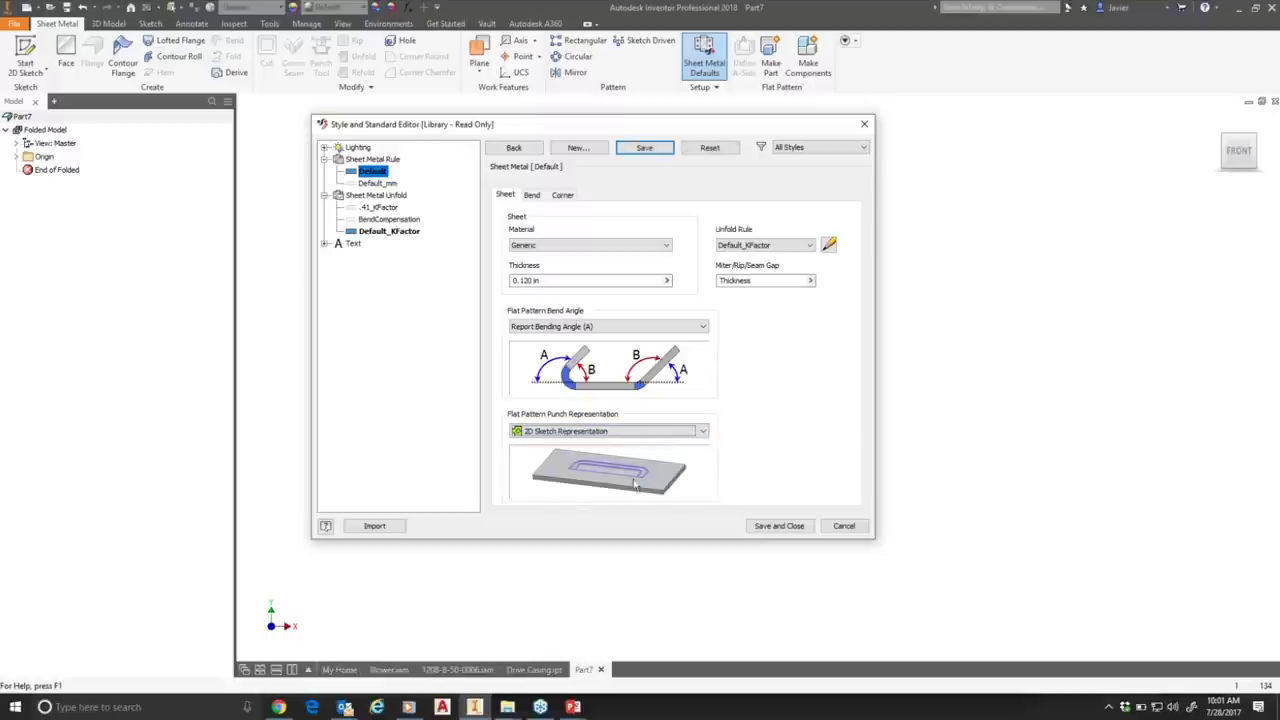
left_click(700, 433)
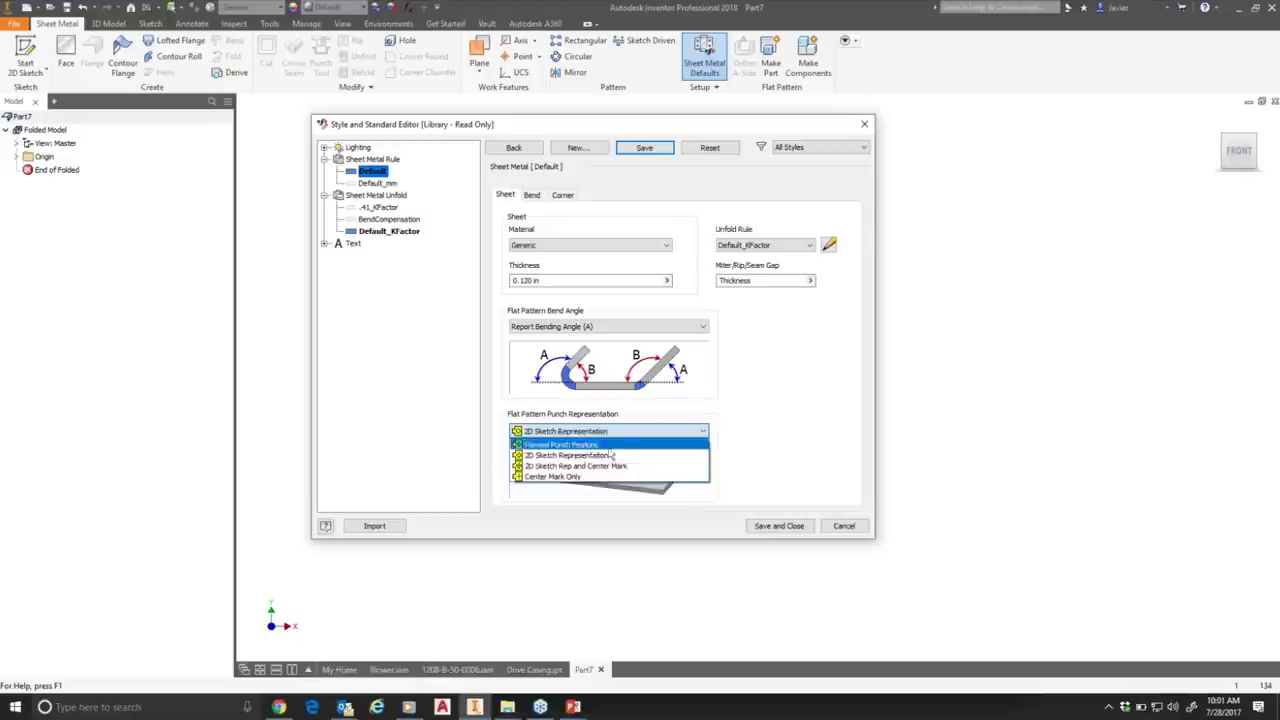
left_click(596, 461)
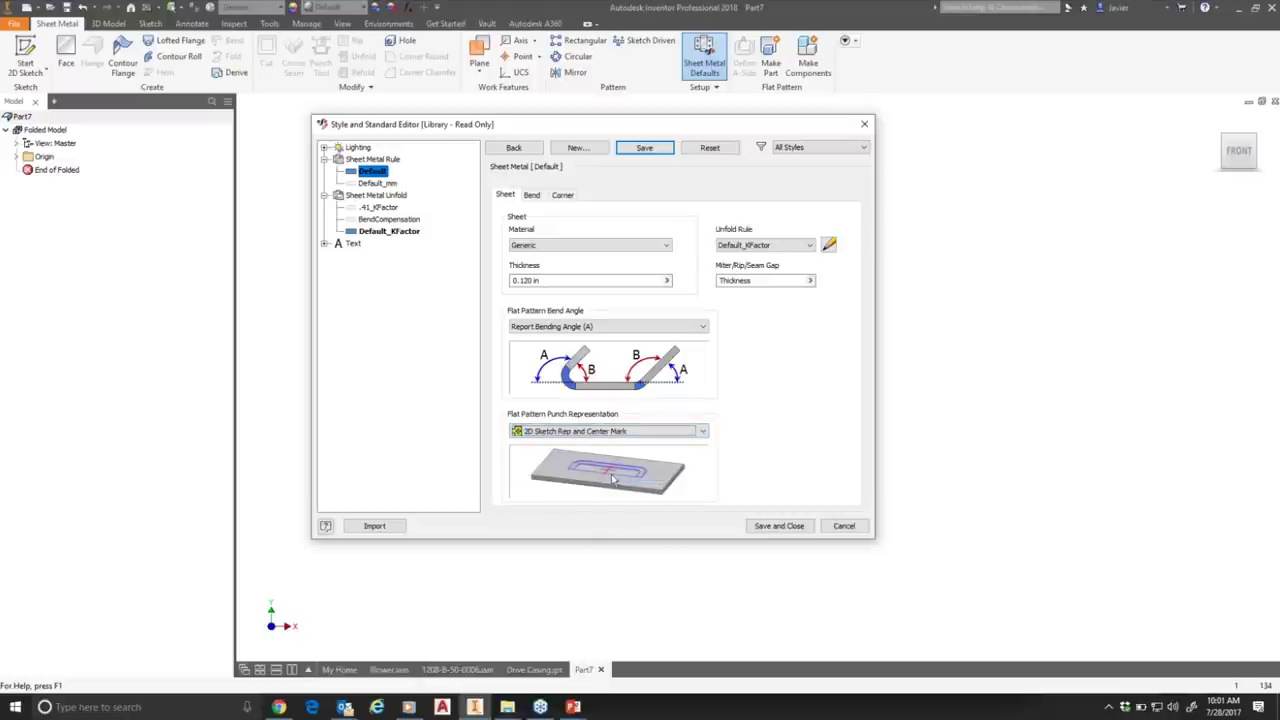
left_click(703, 431)
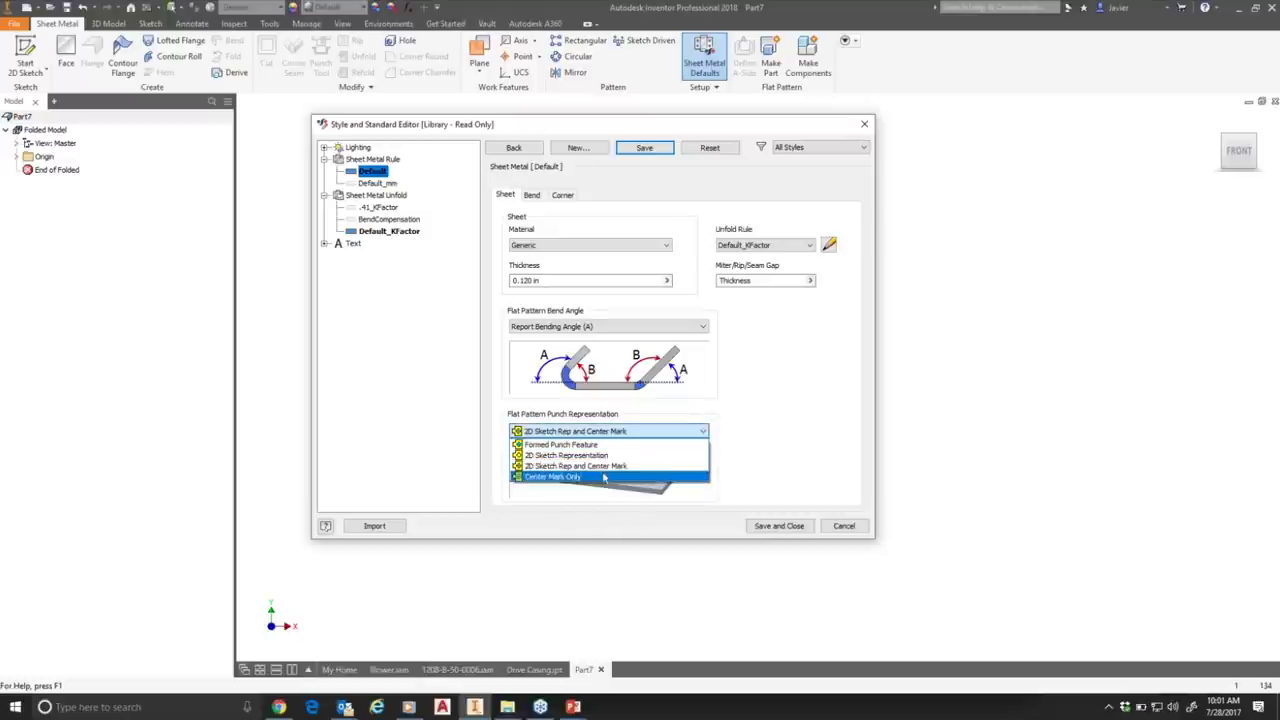
left_click(612, 477)
left_click(703, 431)
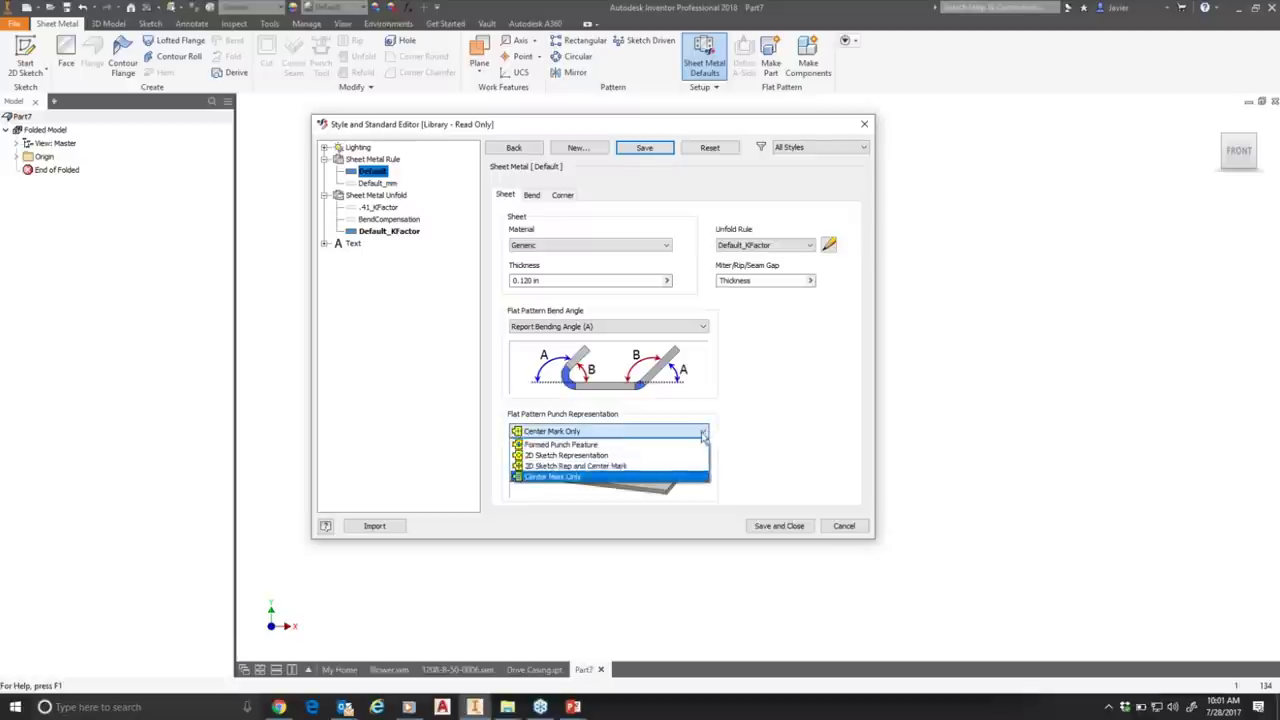
left_click(558, 444)
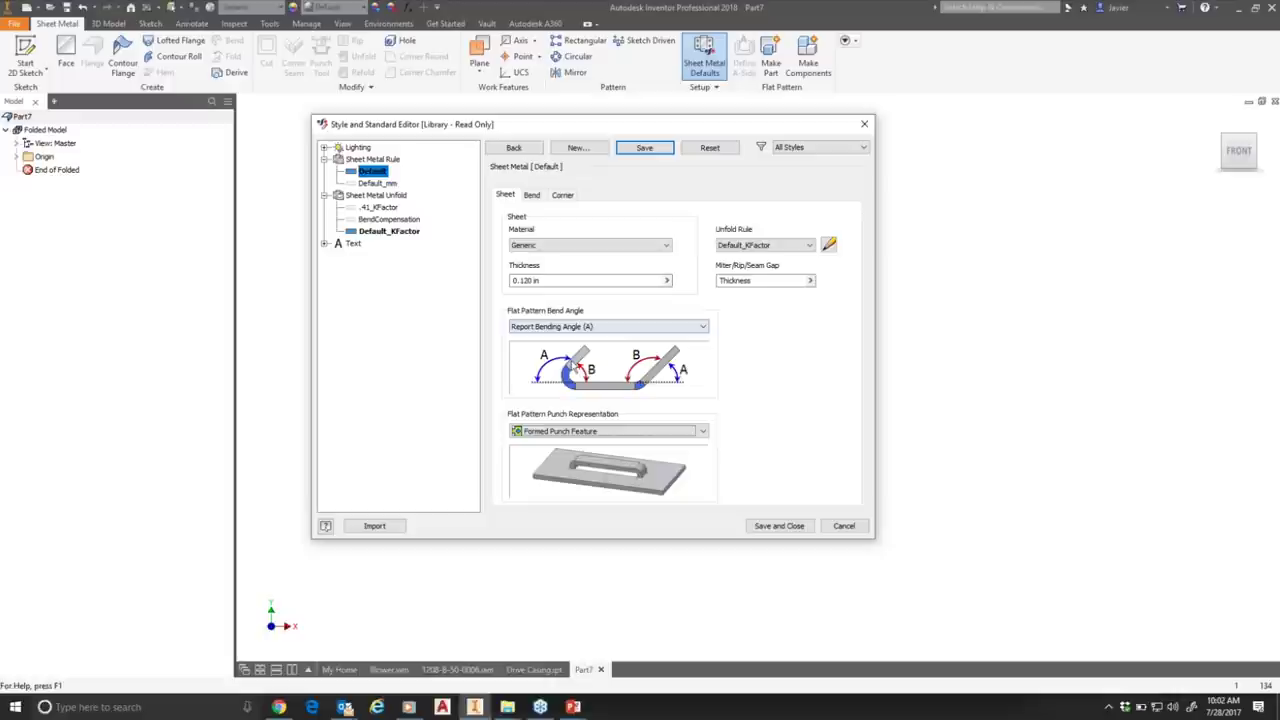
Compare the Straight, Round and Tear bend relief shapes in the Default rule and set the relief shape to Round.
left_click(532, 196)
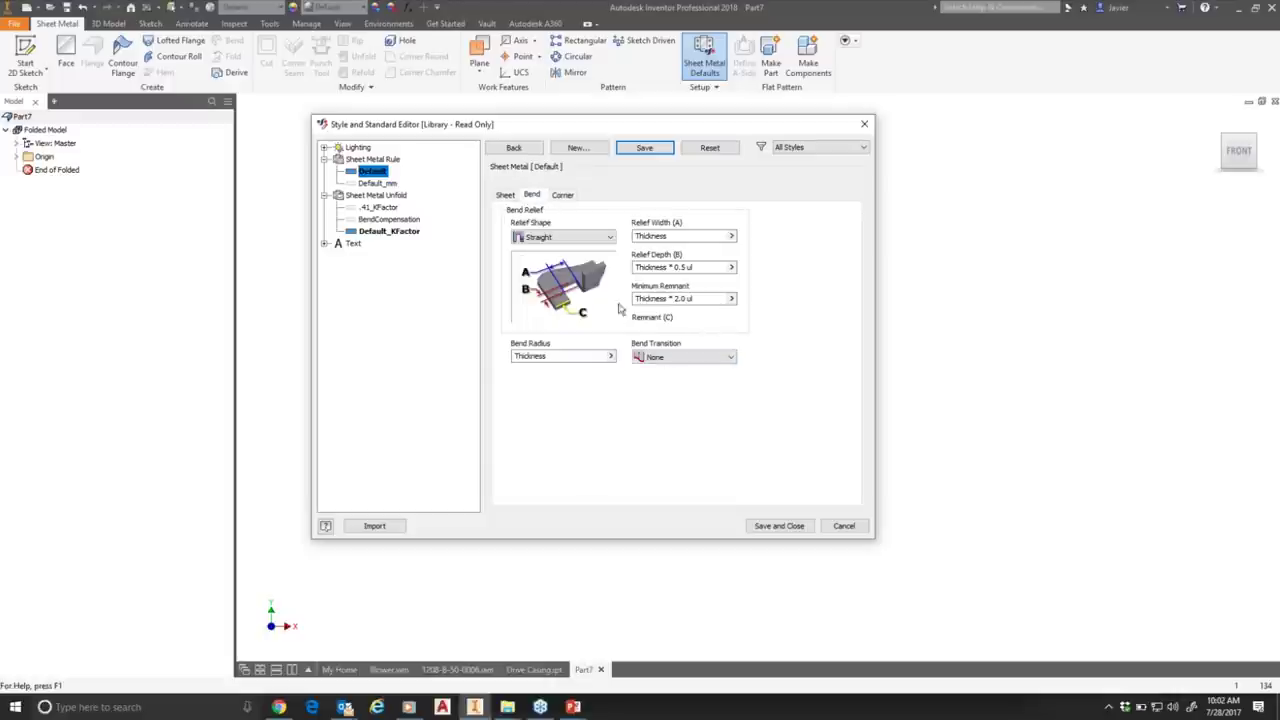
left_click(612, 238)
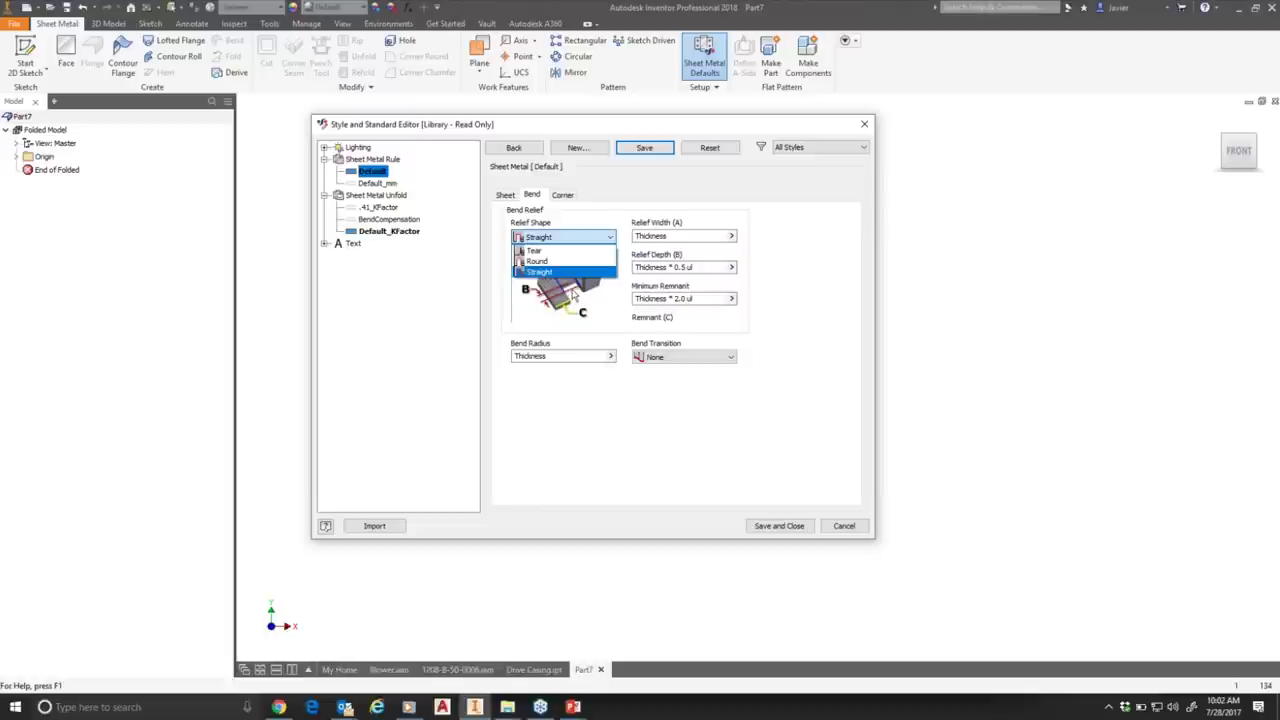
left_click(545, 271)
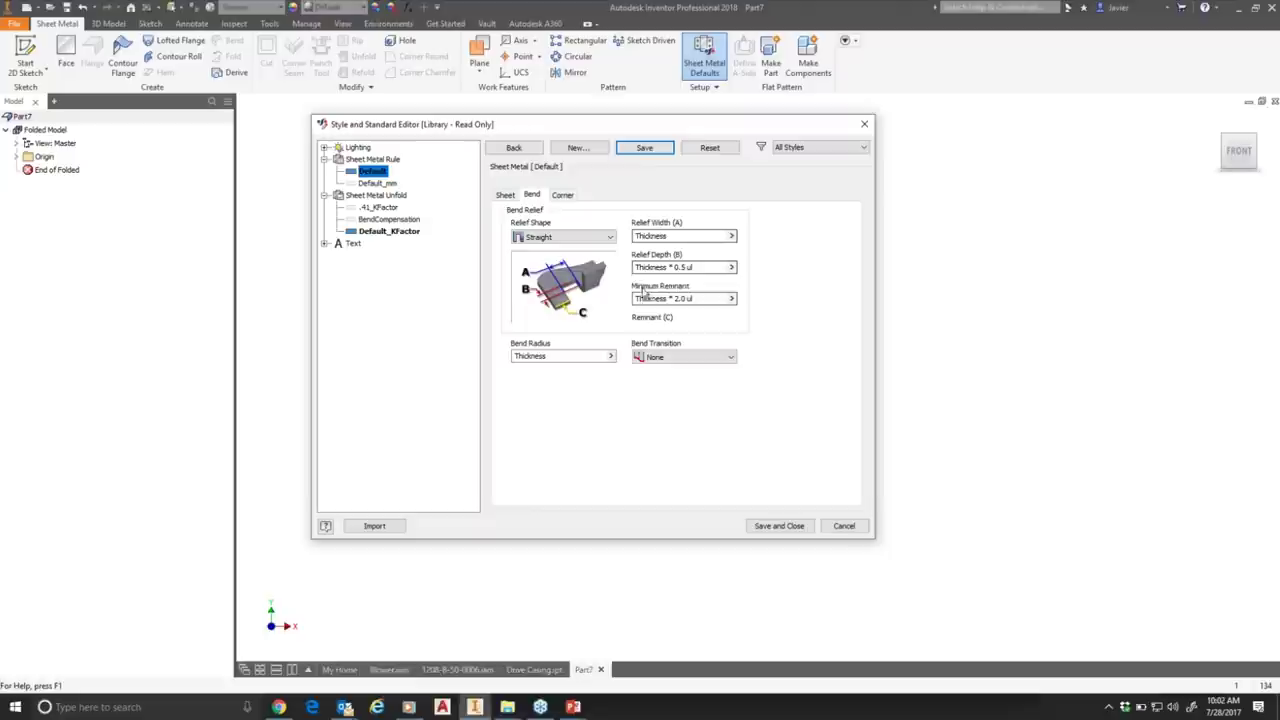
left_click(588, 239)
left_click(555, 263)
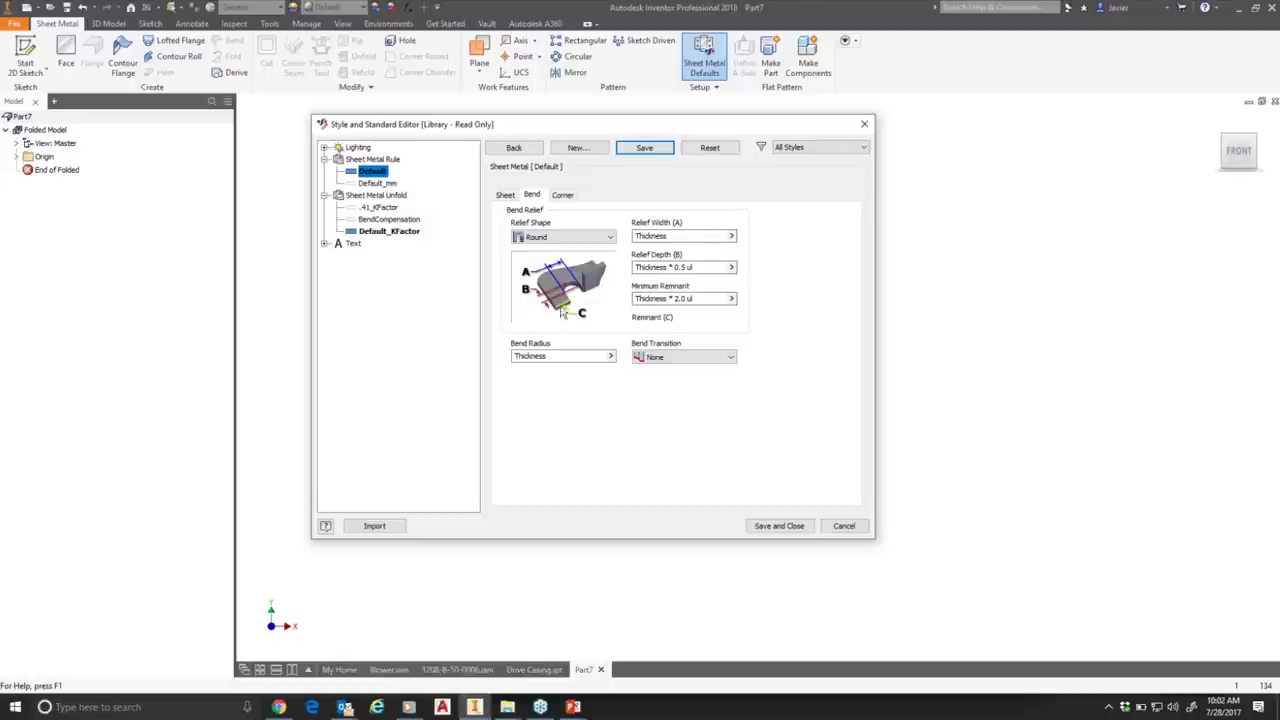
left_click(600, 237)
left_click(553, 255)
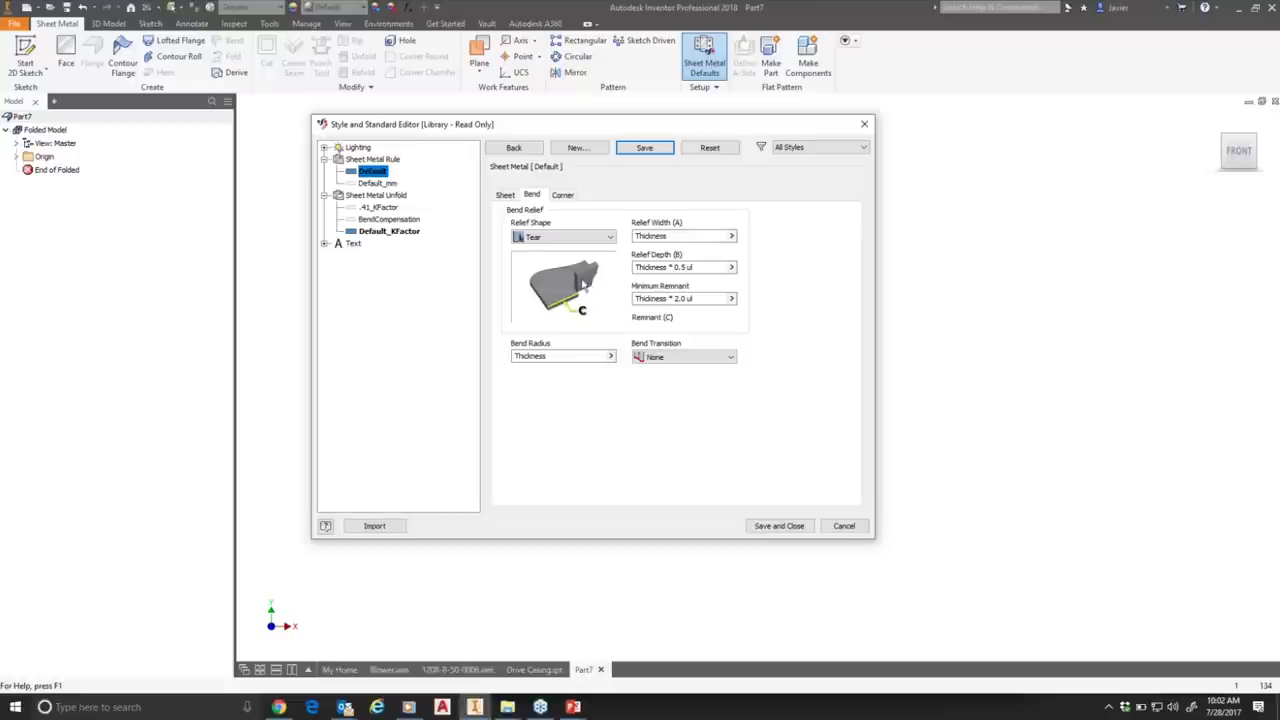
left_click(598, 238)
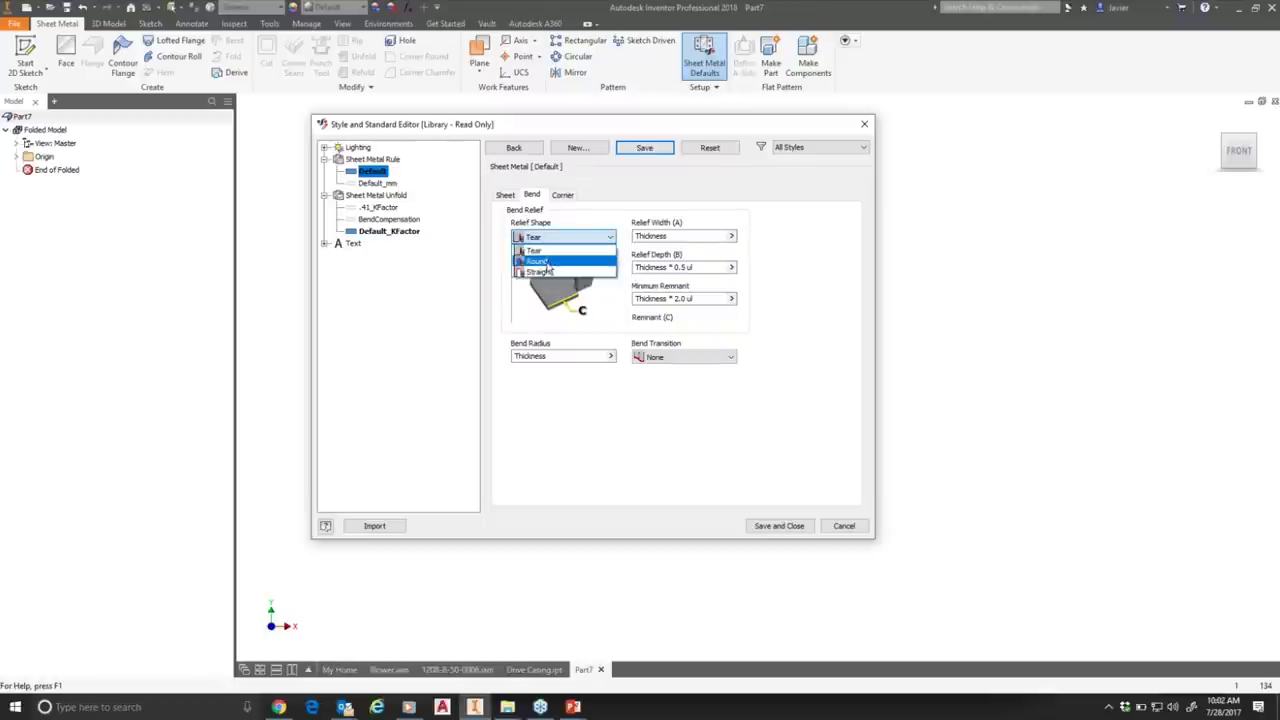
left_click(546, 261)
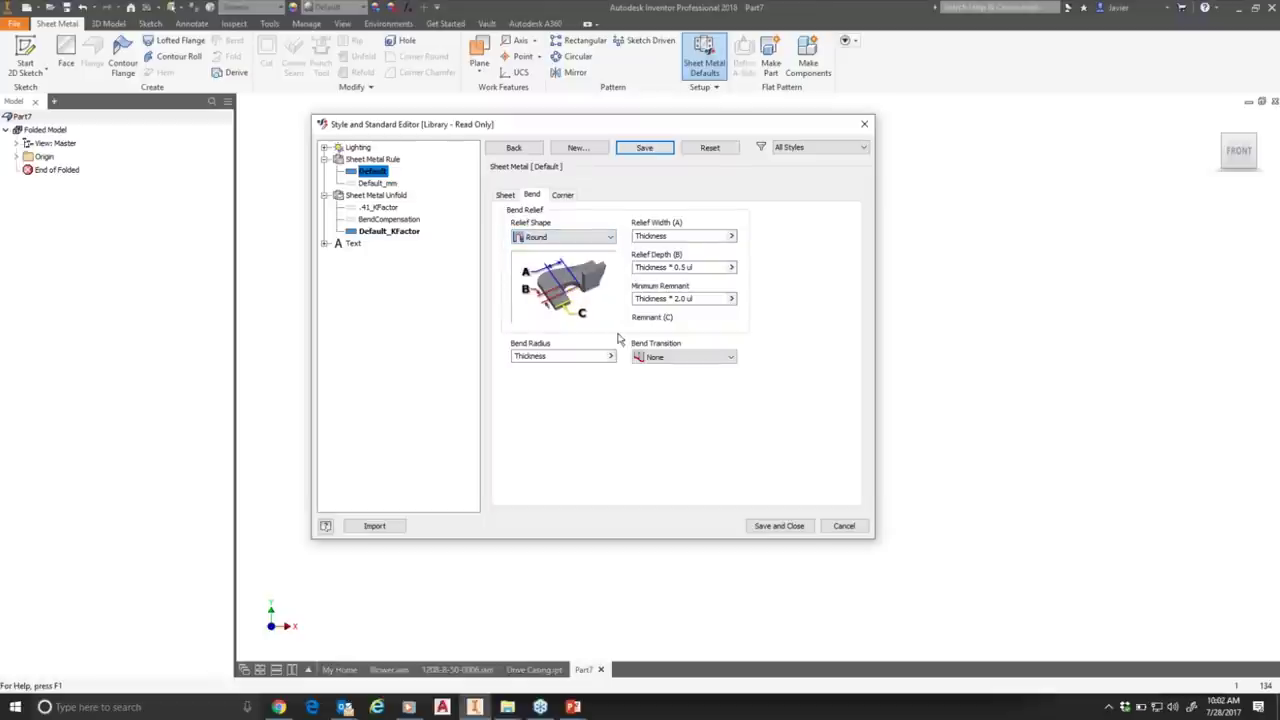
left_click(664, 237)
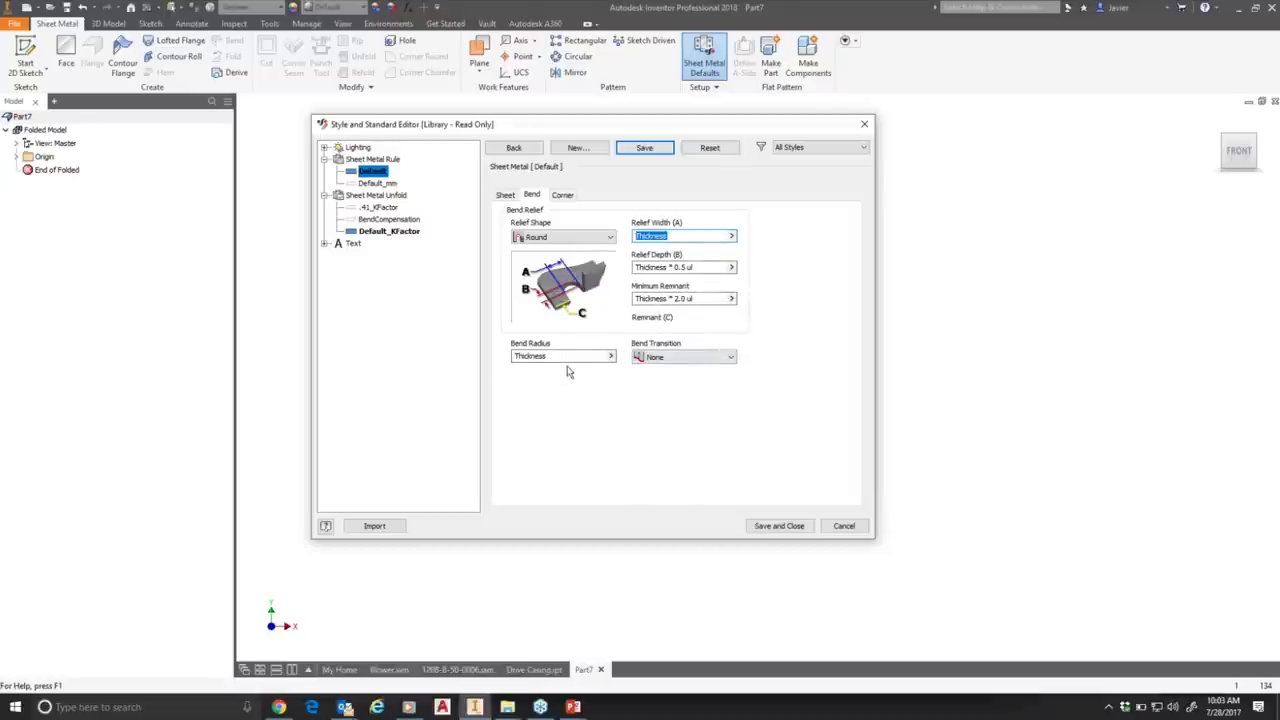
Save the Default rule's edits and create a new local sheet metal rule from it named SS .1.
left_click(576, 149)
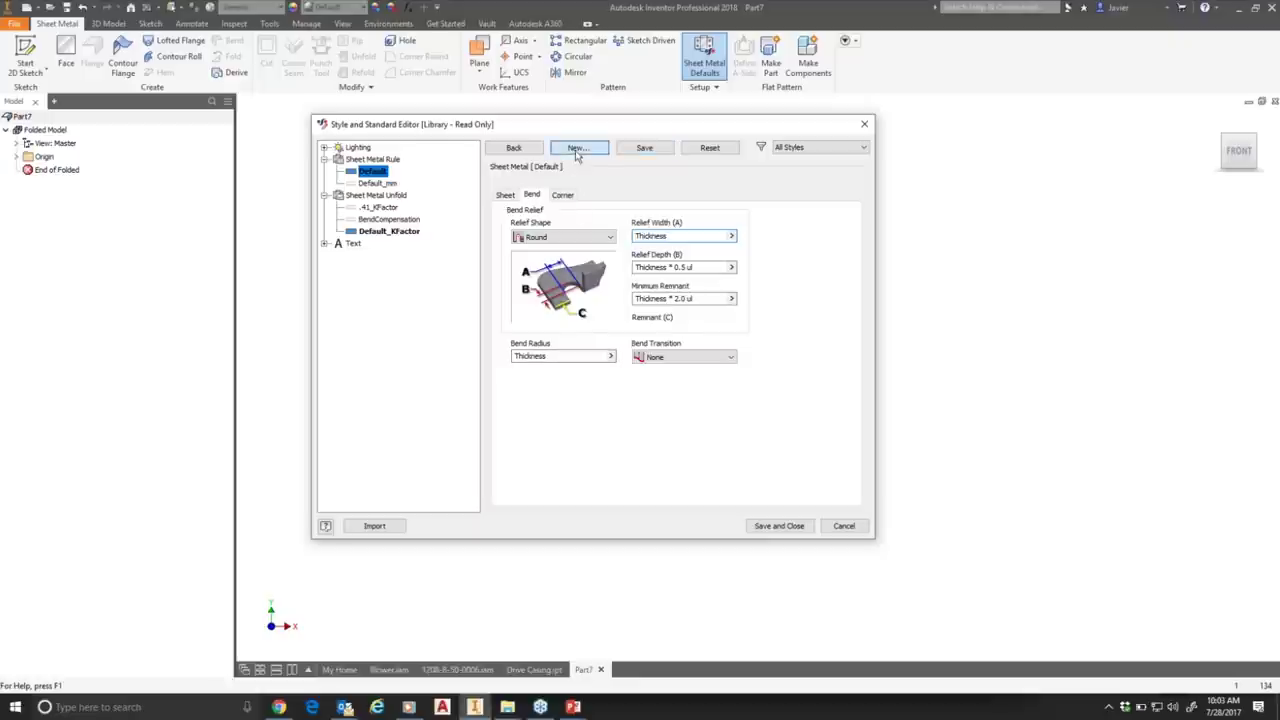
left_click(645, 381)
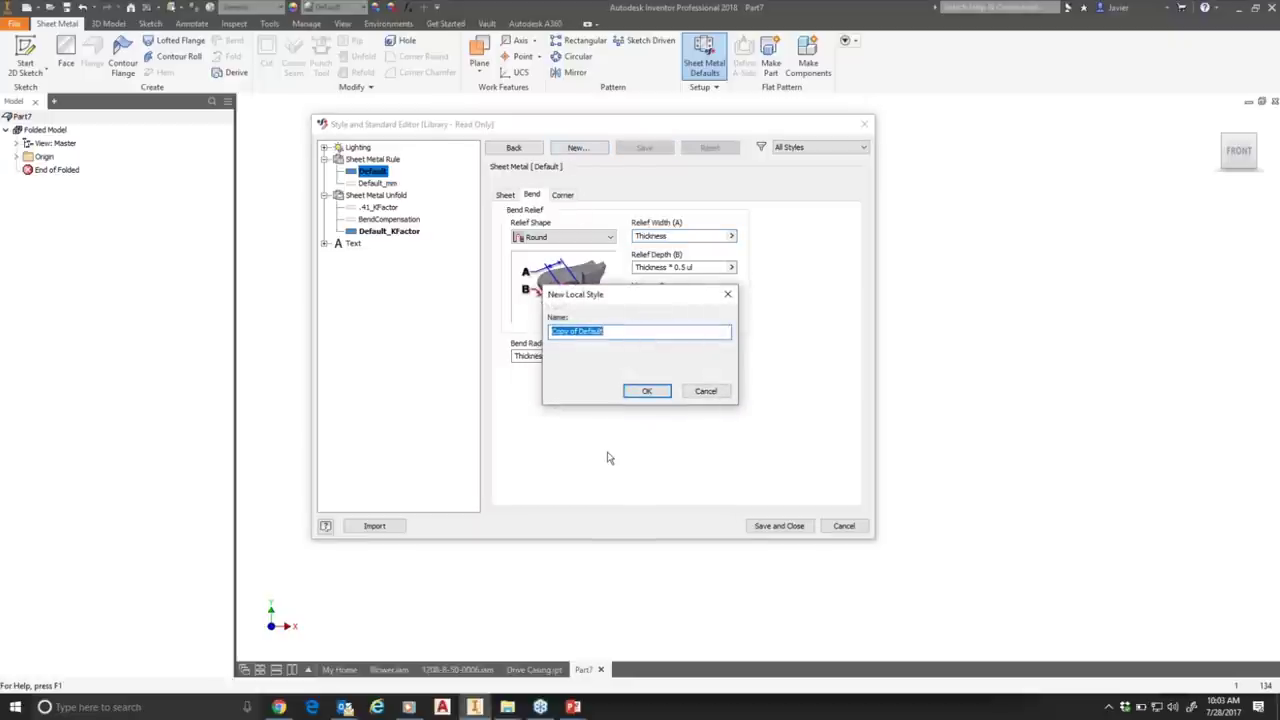
left_click(600, 331)
left_click_drag(552, 331, 610, 333)
type("SS .1")
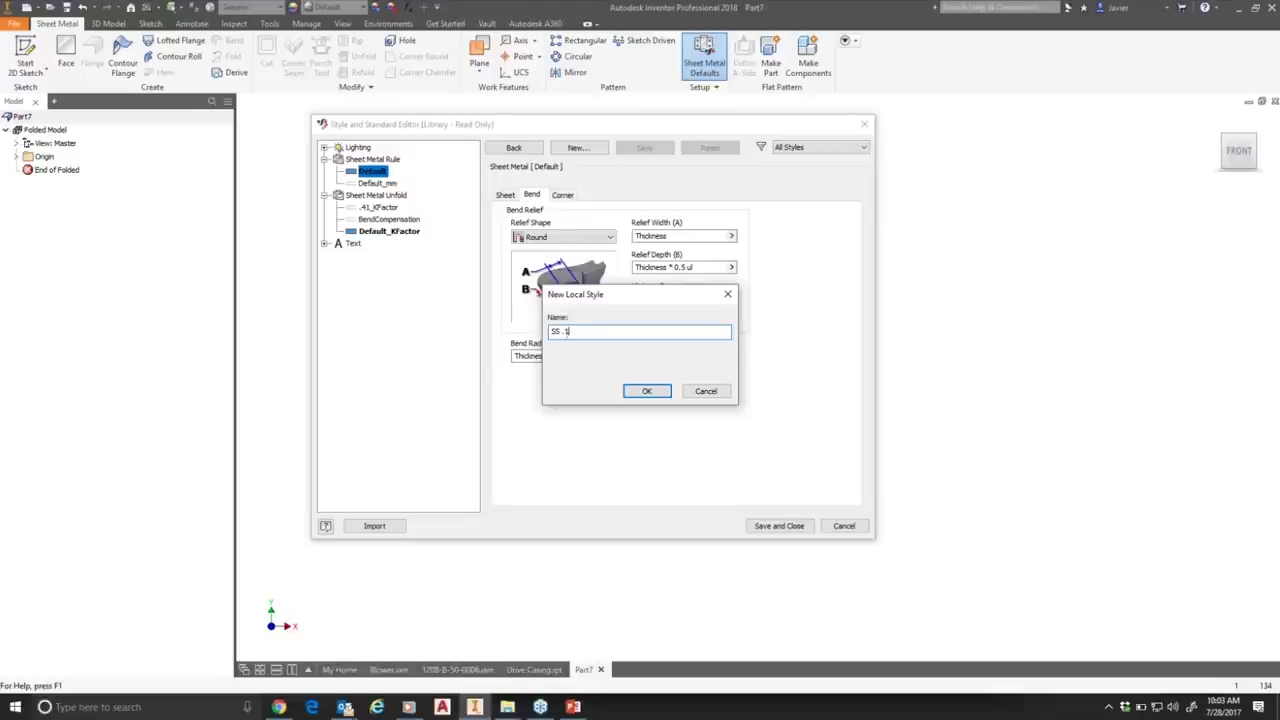
left_click(645, 392)
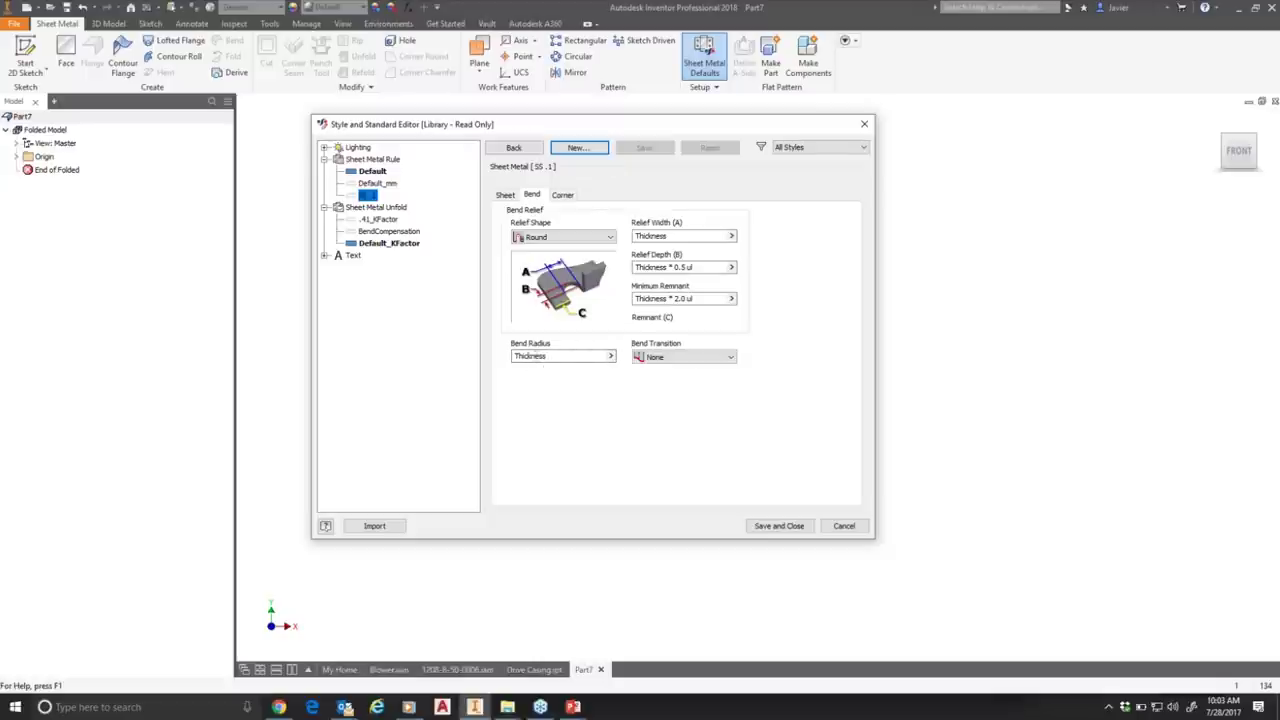
Review the SS .1 rule's bend settings, then compare the Round, Tear and Trim to Bend relief shapes for two-bend corners.
left_click(546, 356)
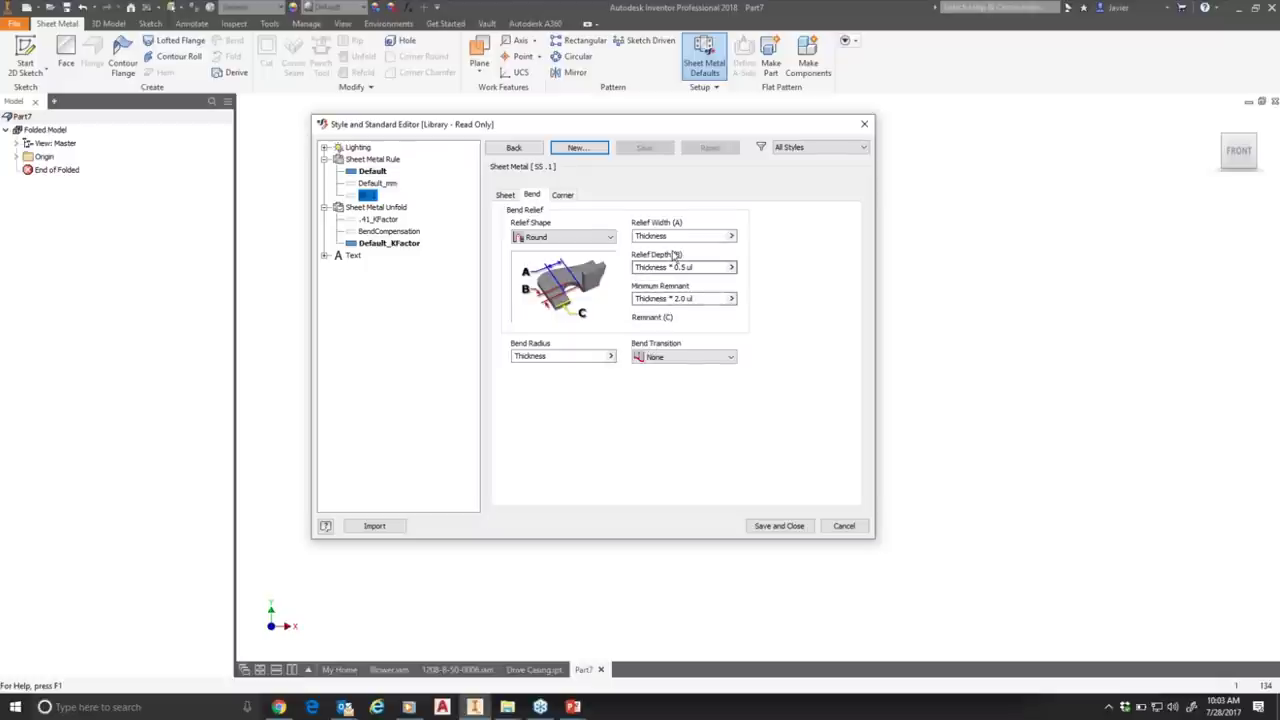
mouse_move(665, 266)
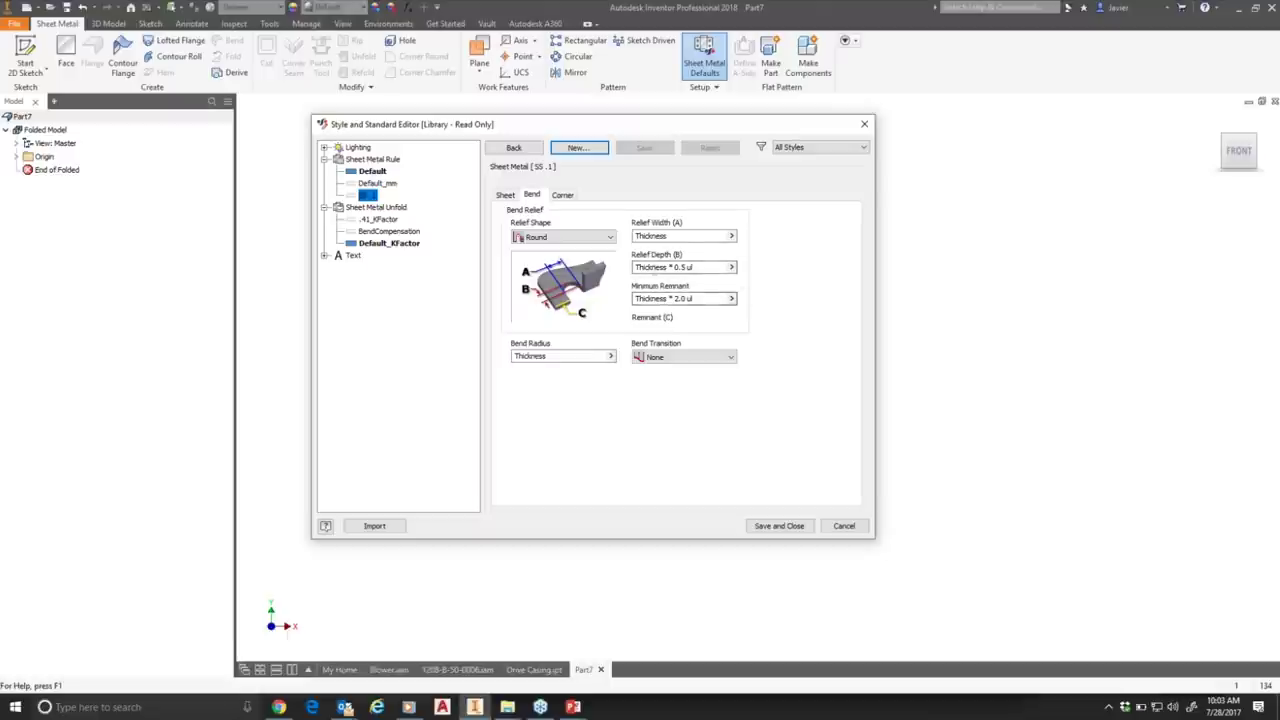
left_click(562, 195)
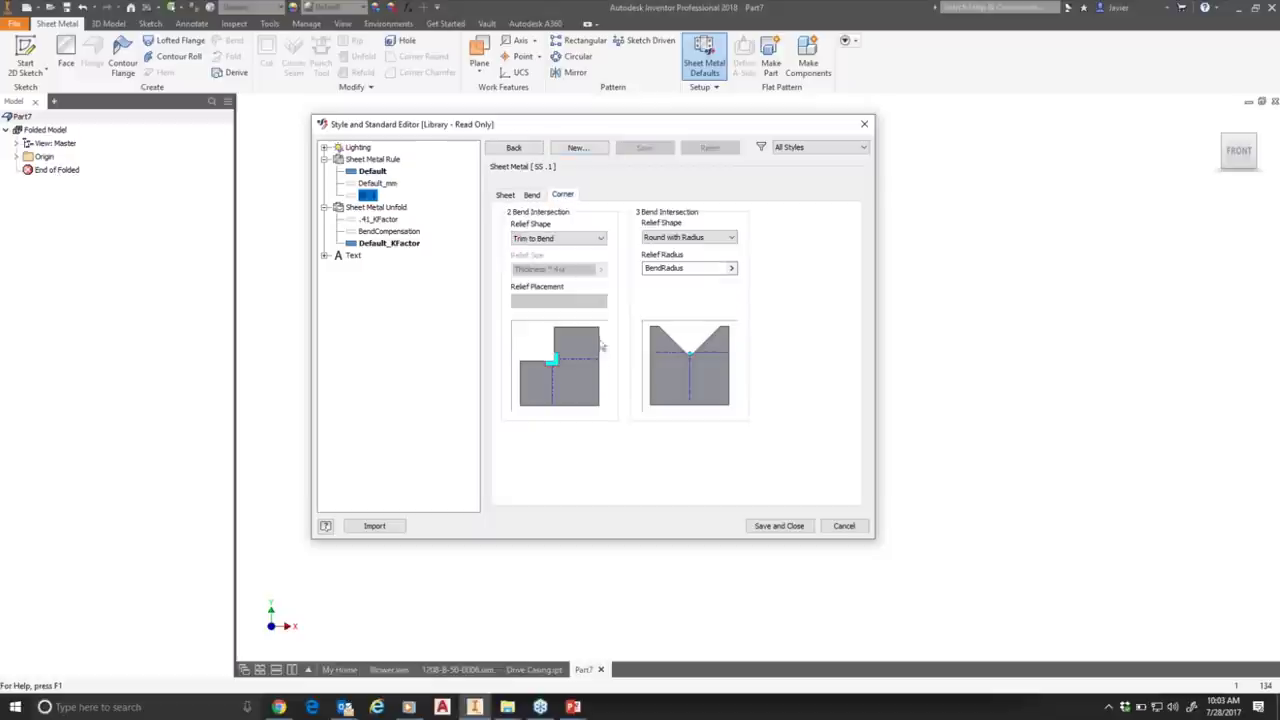
left_click(602, 240)
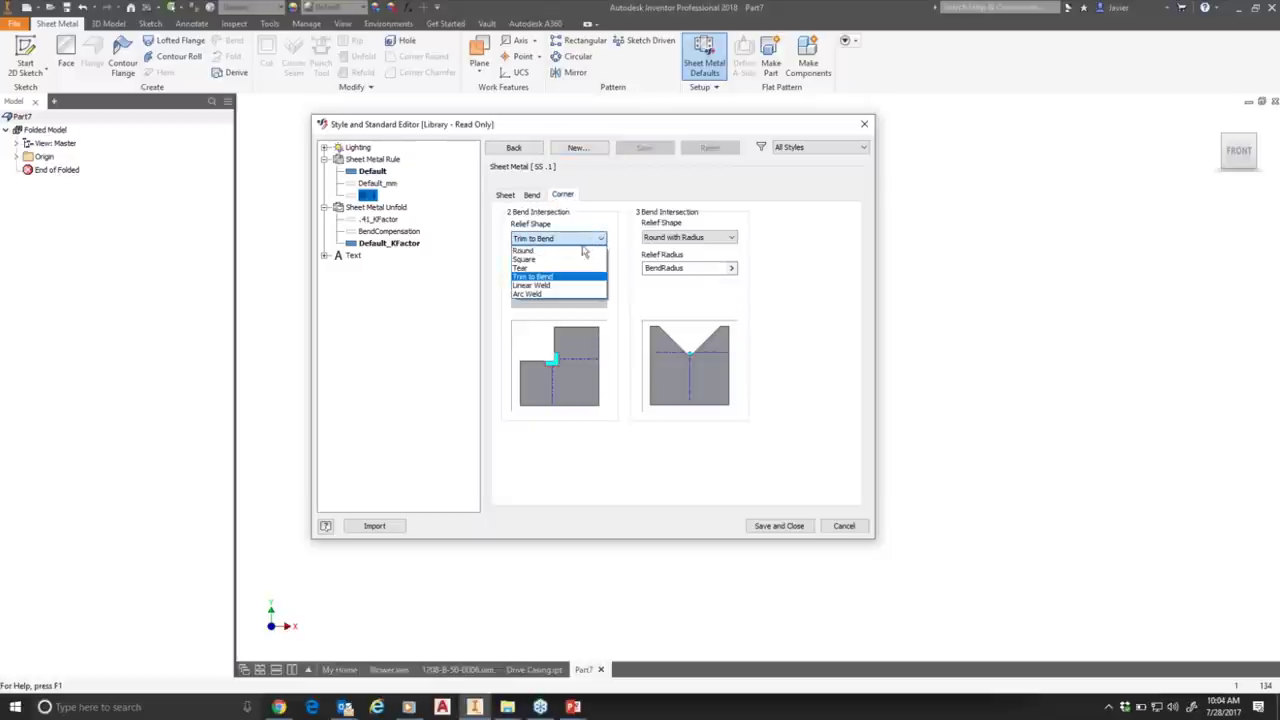
left_click(541, 251)
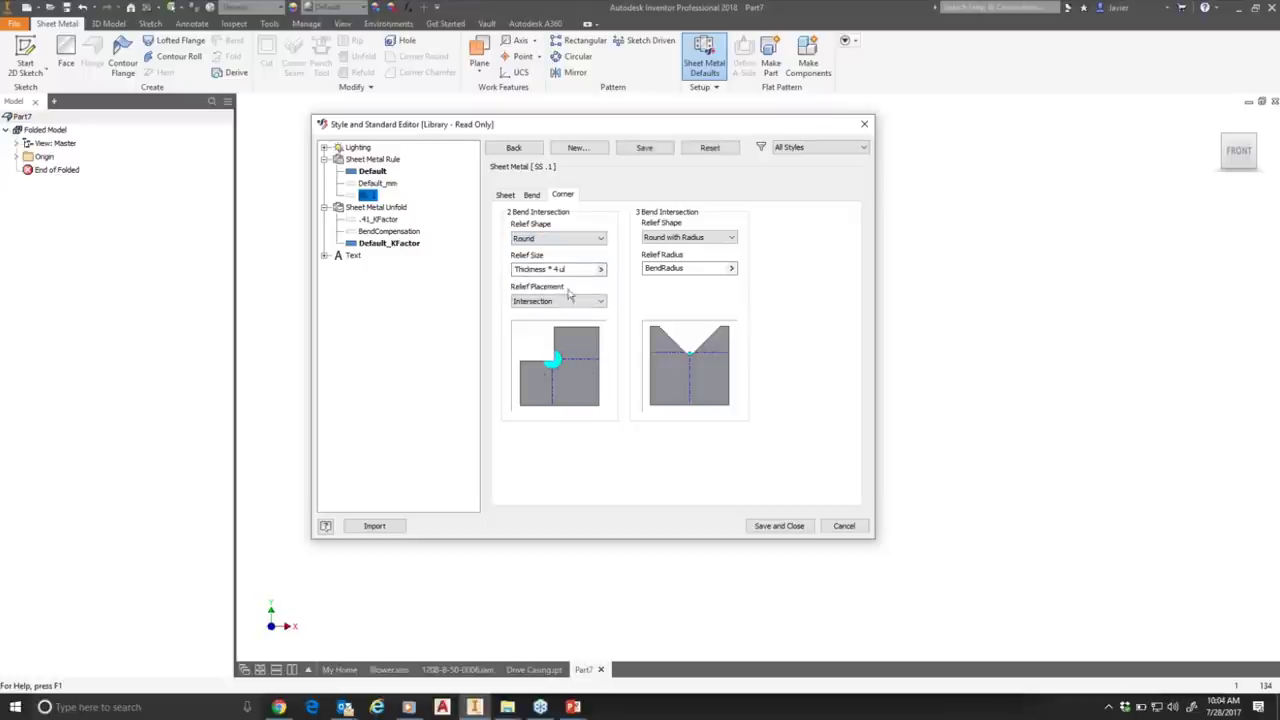
left_click(596, 238)
left_click(532, 268)
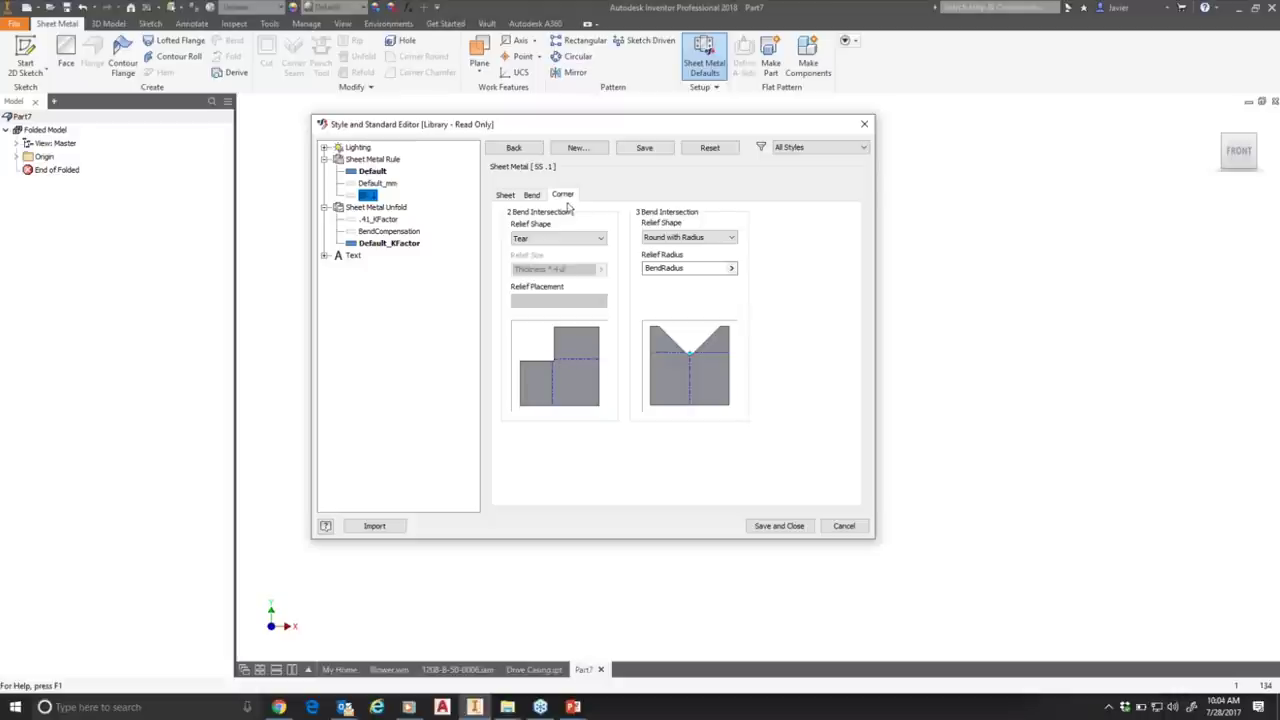
left_click(566, 239)
left_click(546, 277)
Preview the Linear Weld and Arc Weld two-bend corner reliefs in SS .1, then set the relief shape to Round.
left_click(597, 240)
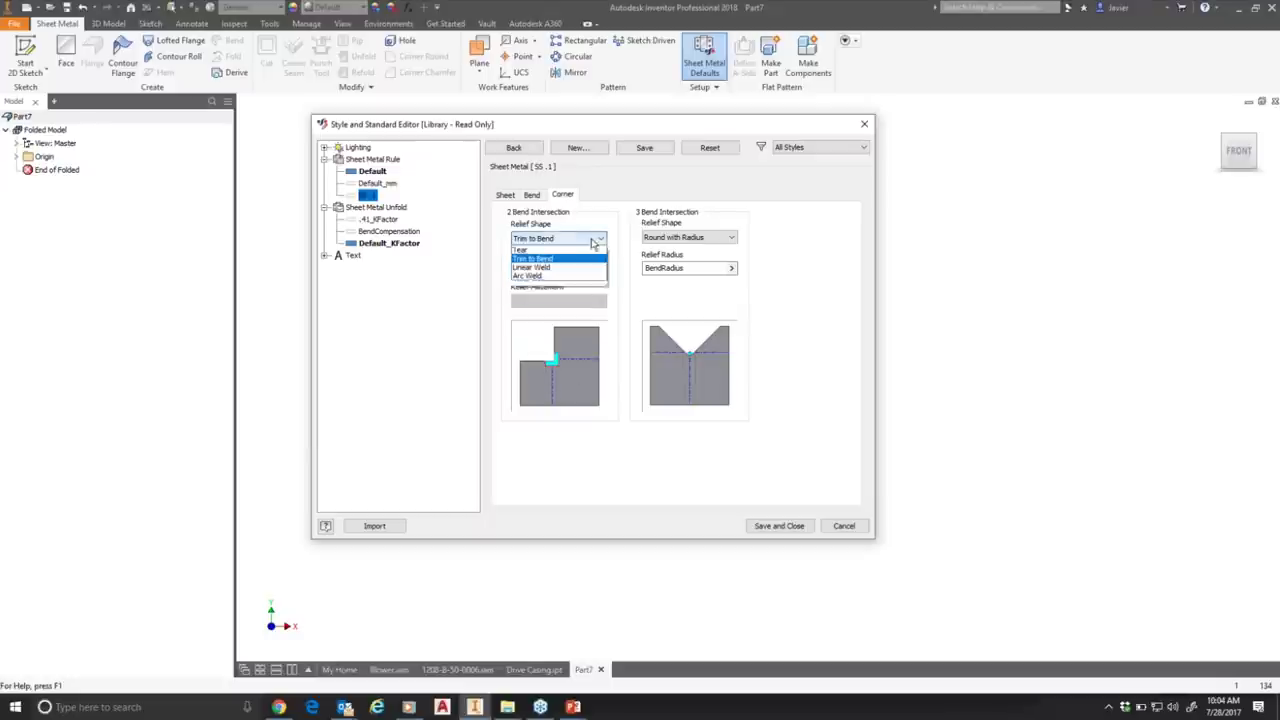
left_click(552, 285)
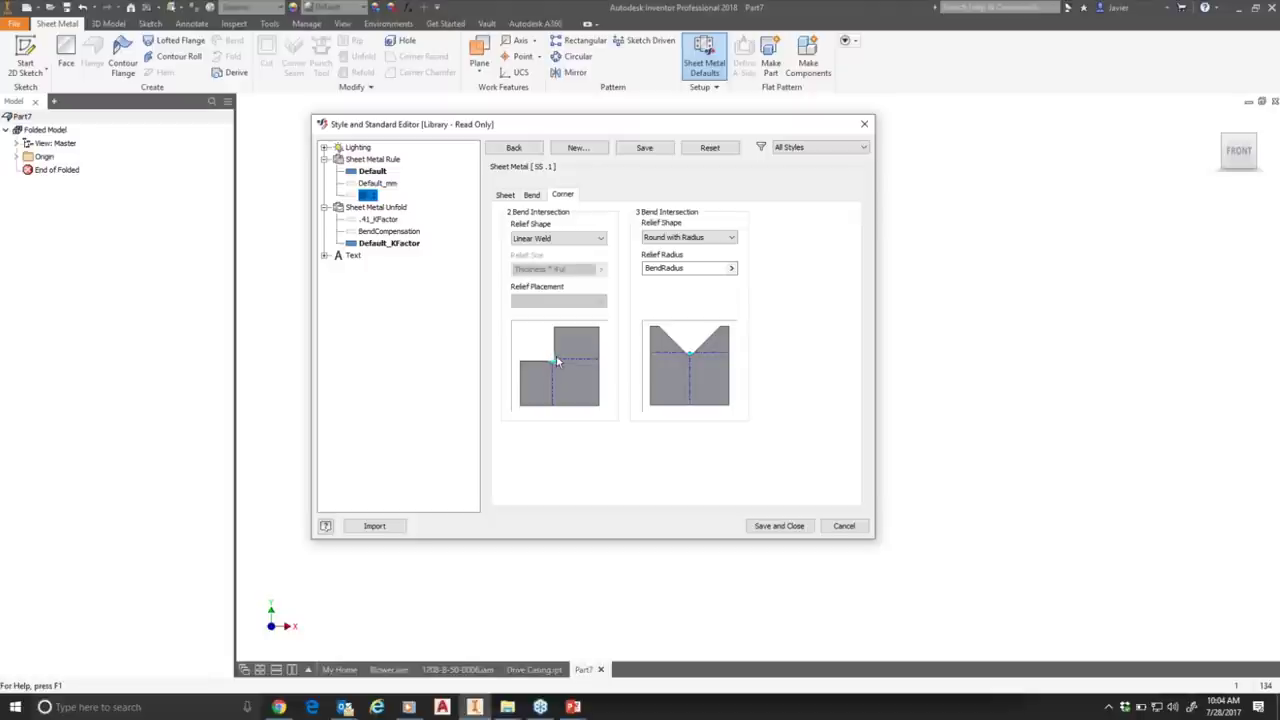
left_click(599, 238)
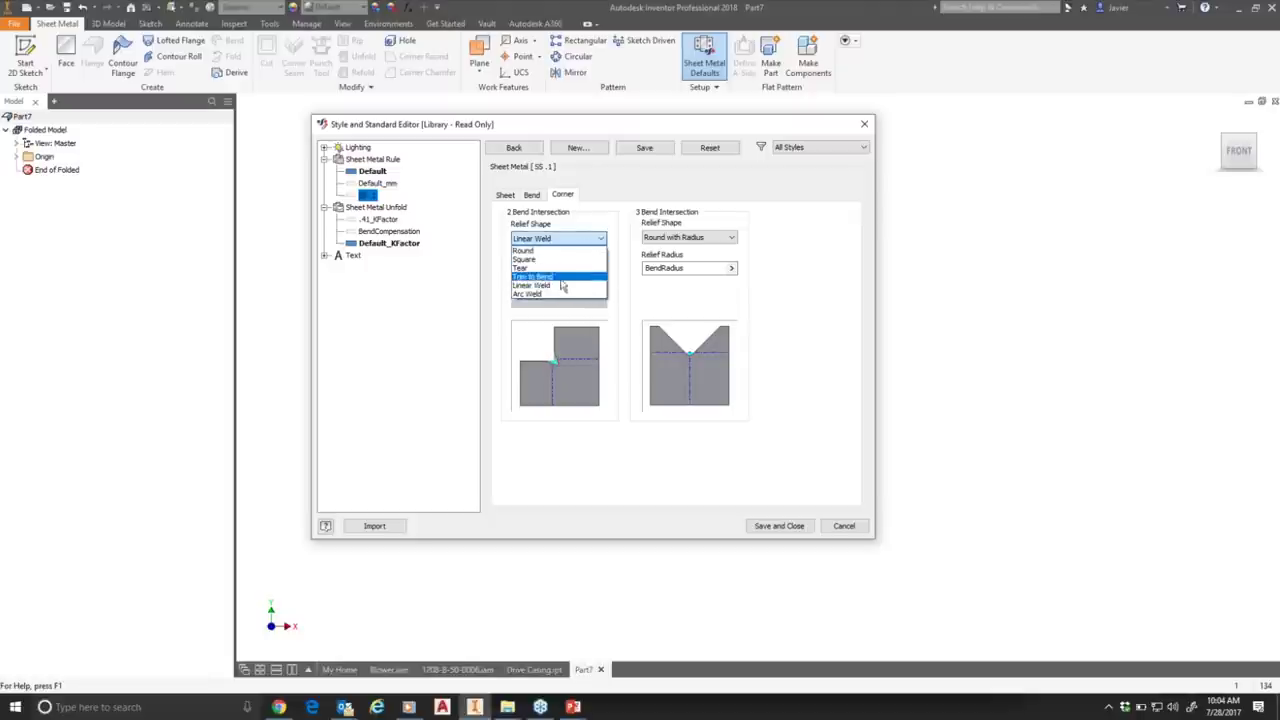
left_click(552, 294)
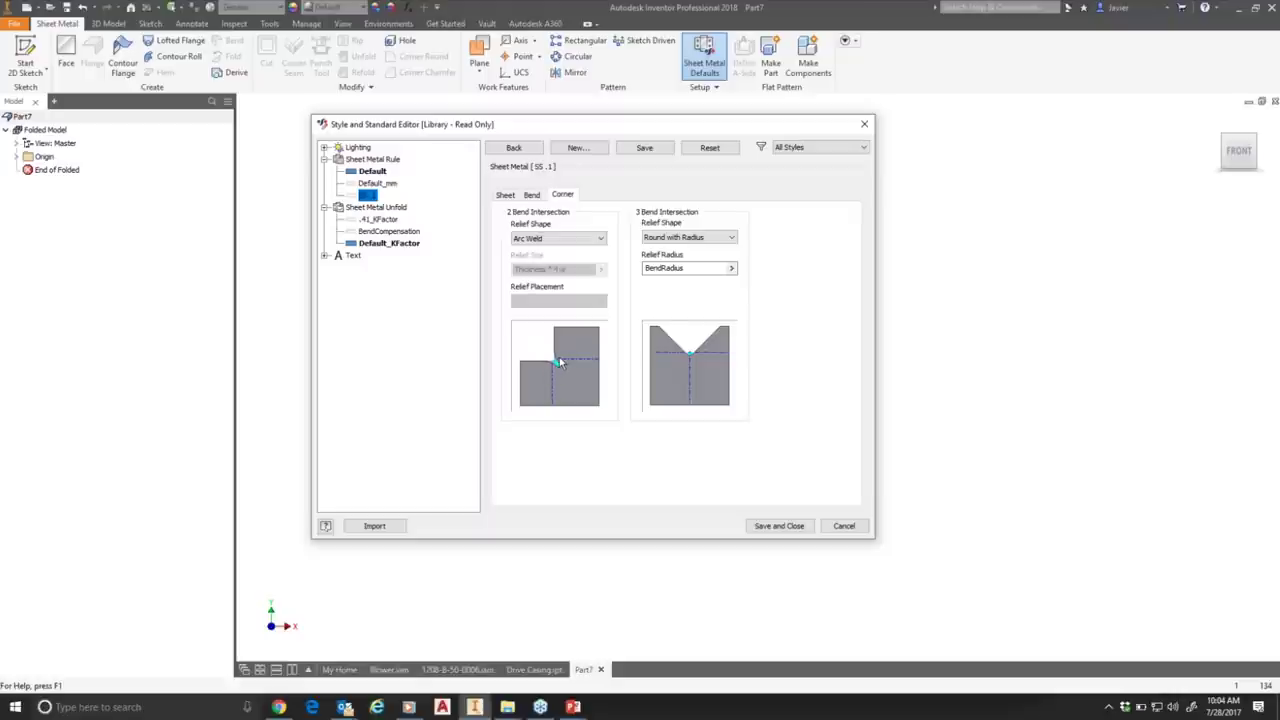
left_click(577, 240)
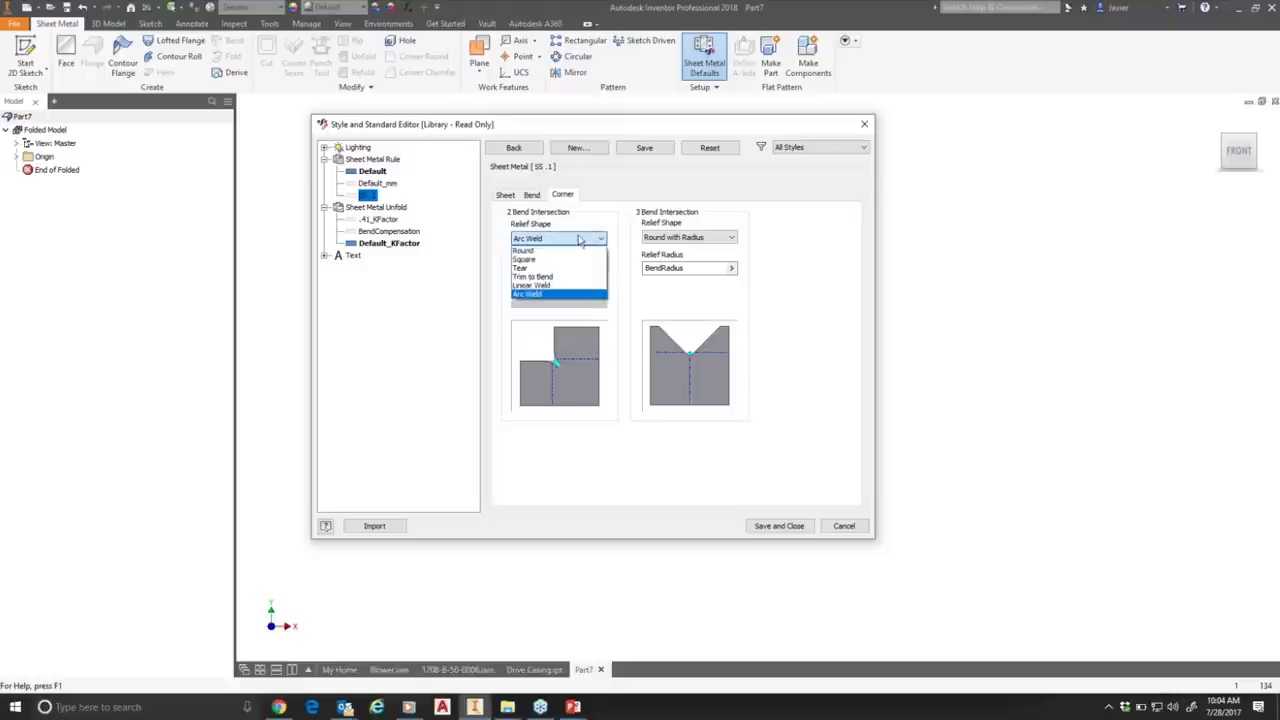
left_click(531, 251)
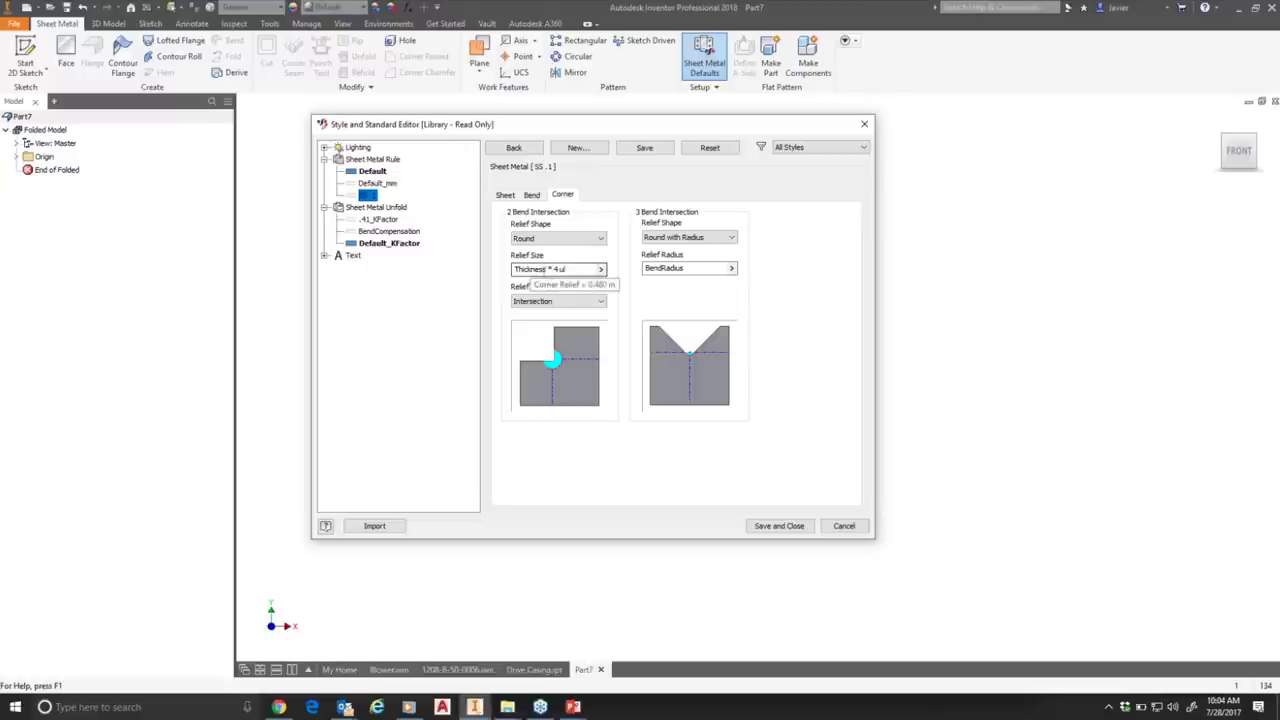
Compare the Full Round, Intersection and No Replacement three-bend corner reliefs in SS .1, then restore Round with Radius.
left_click(727, 240)
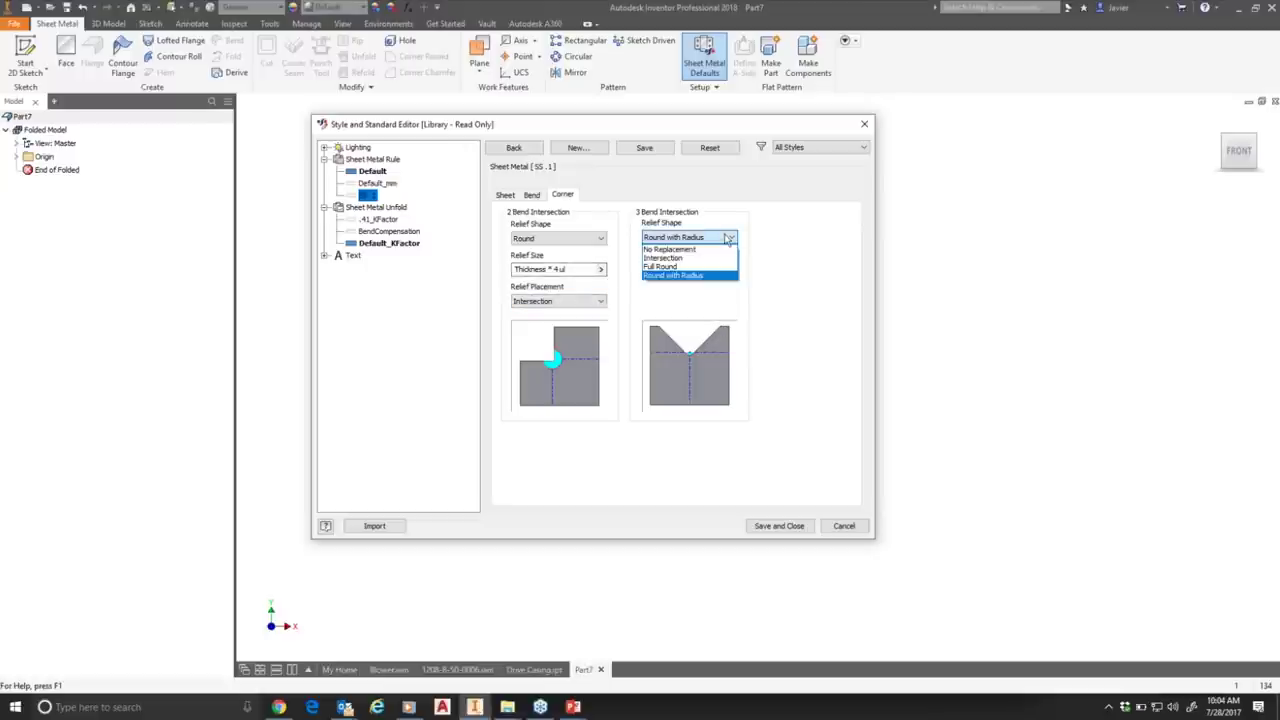
left_click(698, 266)
left_click(716, 240)
left_click(680, 254)
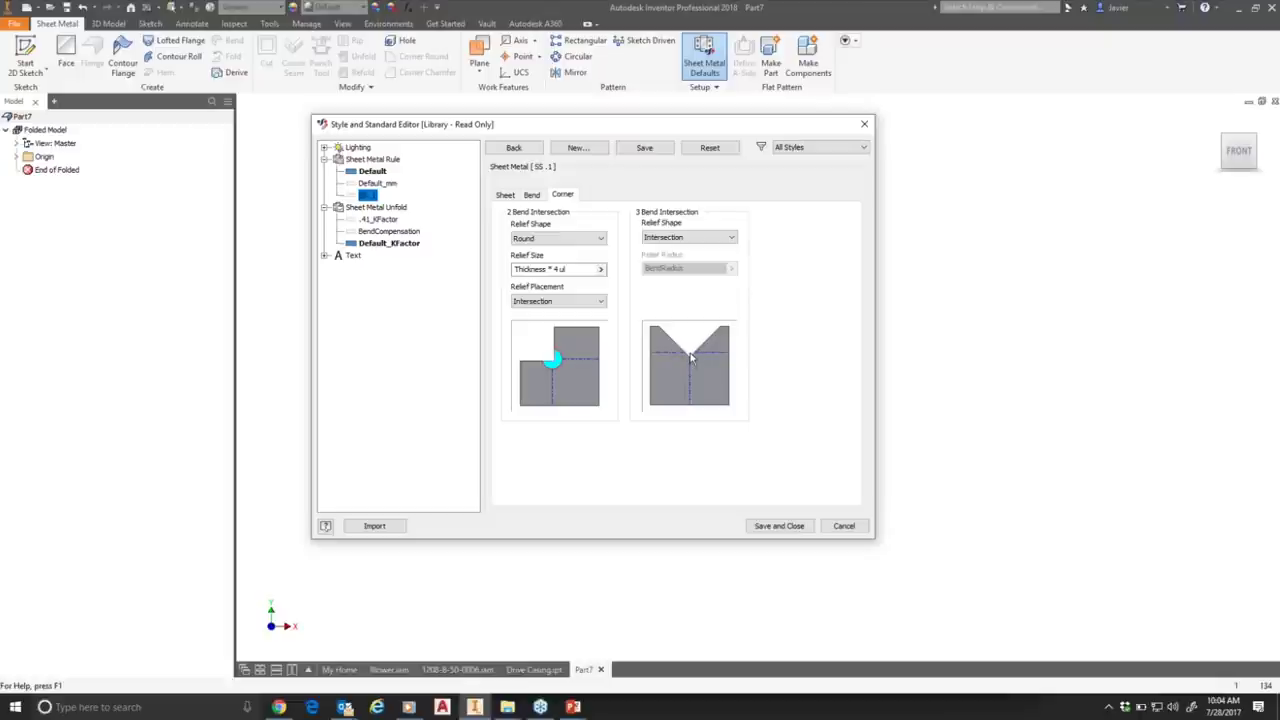
left_click(708, 240)
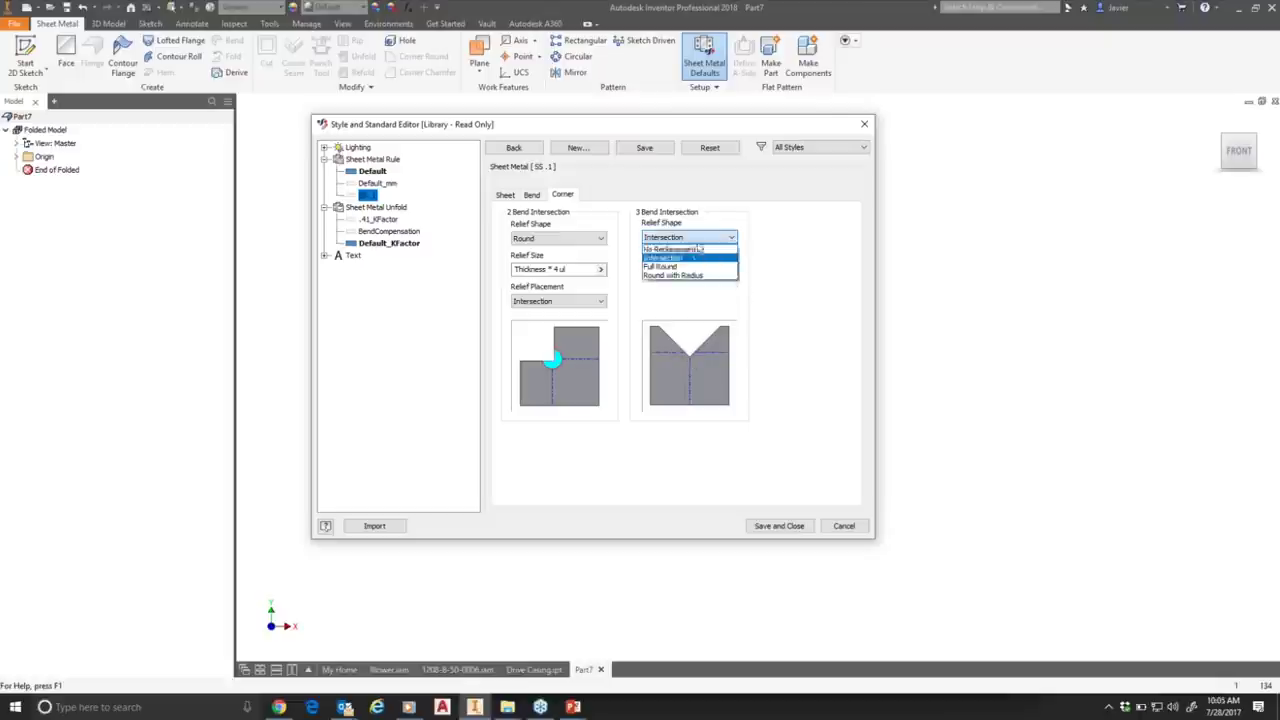
left_click(668, 248)
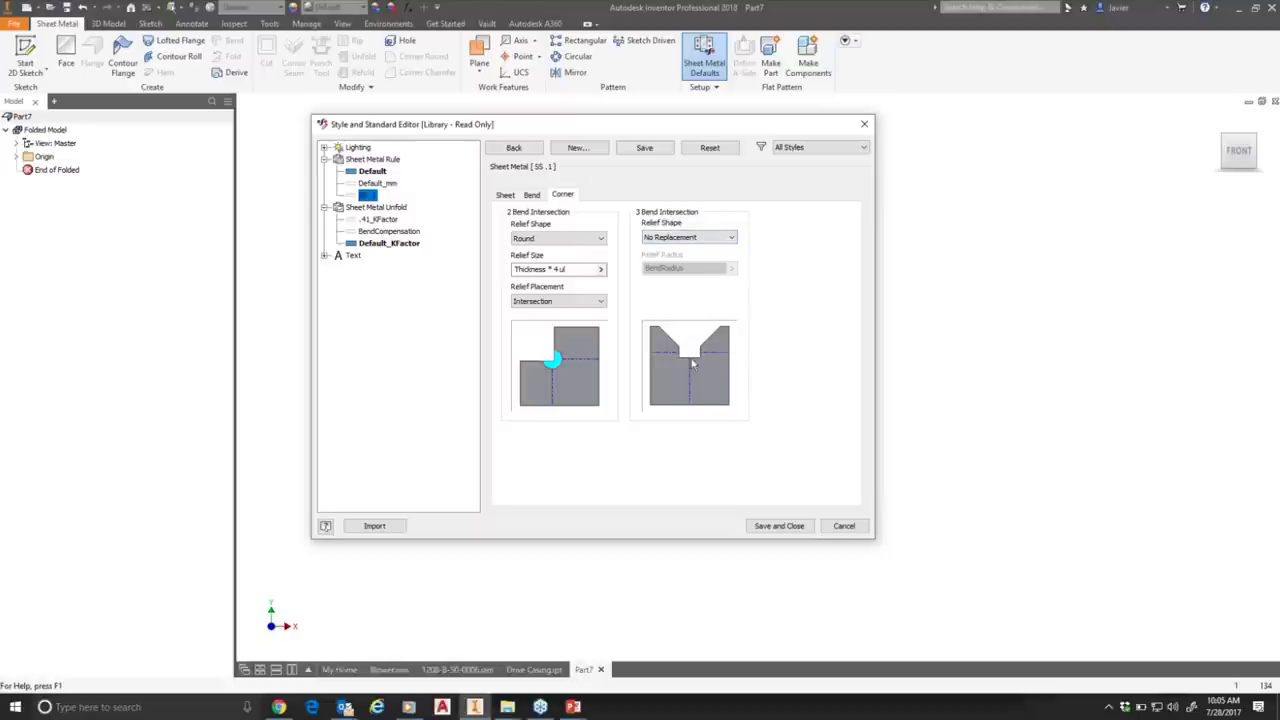
left_click(699, 236)
left_click(676, 277)
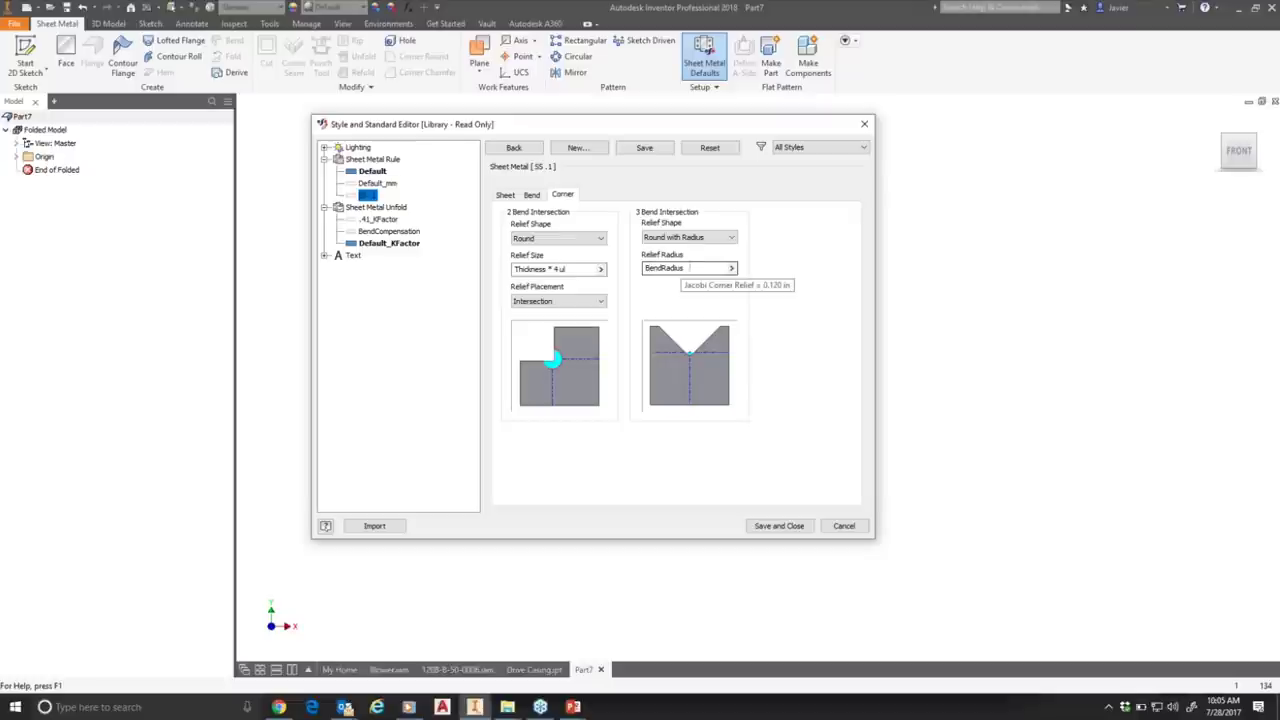
left_click_drag(688, 268, 628, 263)
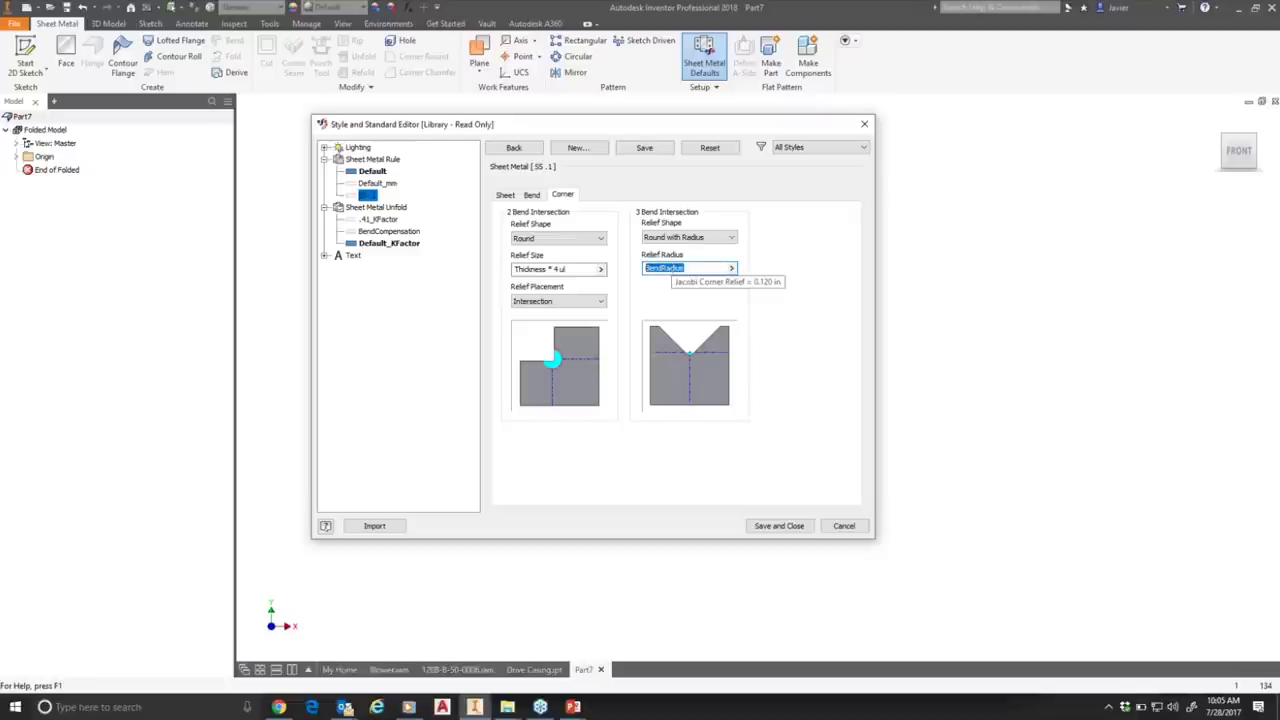
Set the SS .1 rule's thickness to .1 and its material to Stainless Steel, then save the rule.
left_click(505, 195)
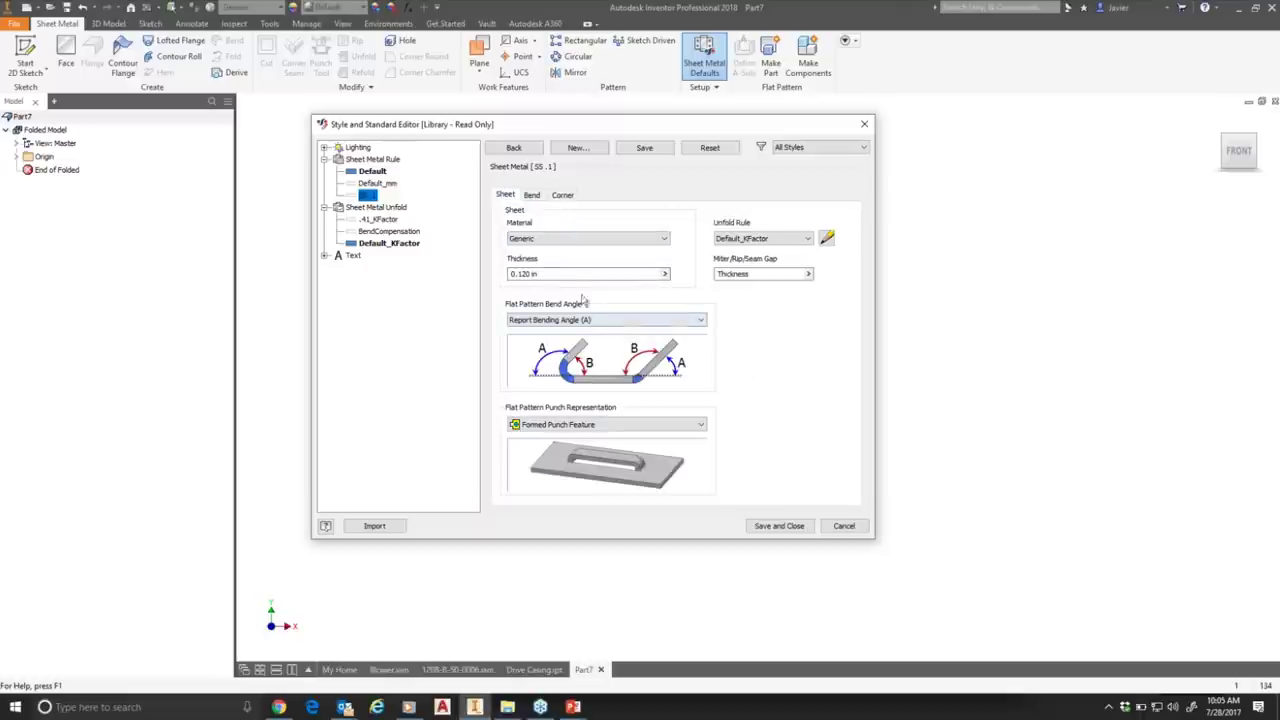
triple_click(560, 273)
type(".1")
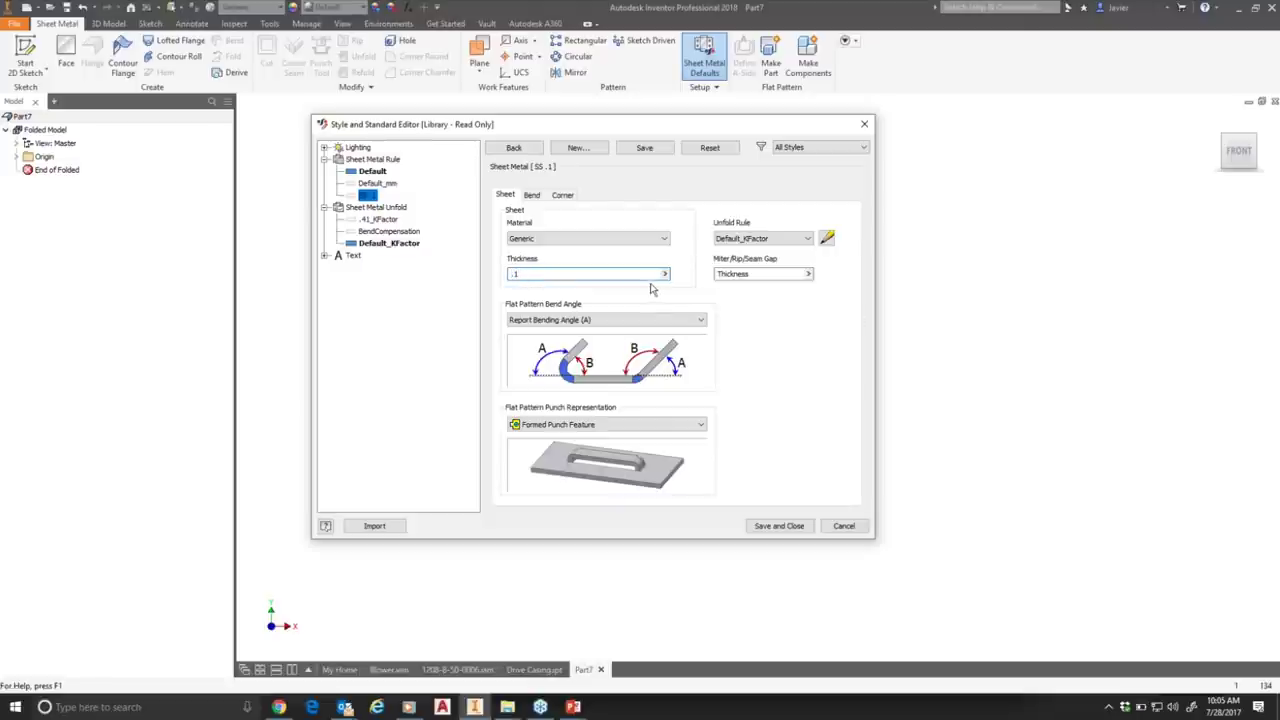
left_click(657, 240)
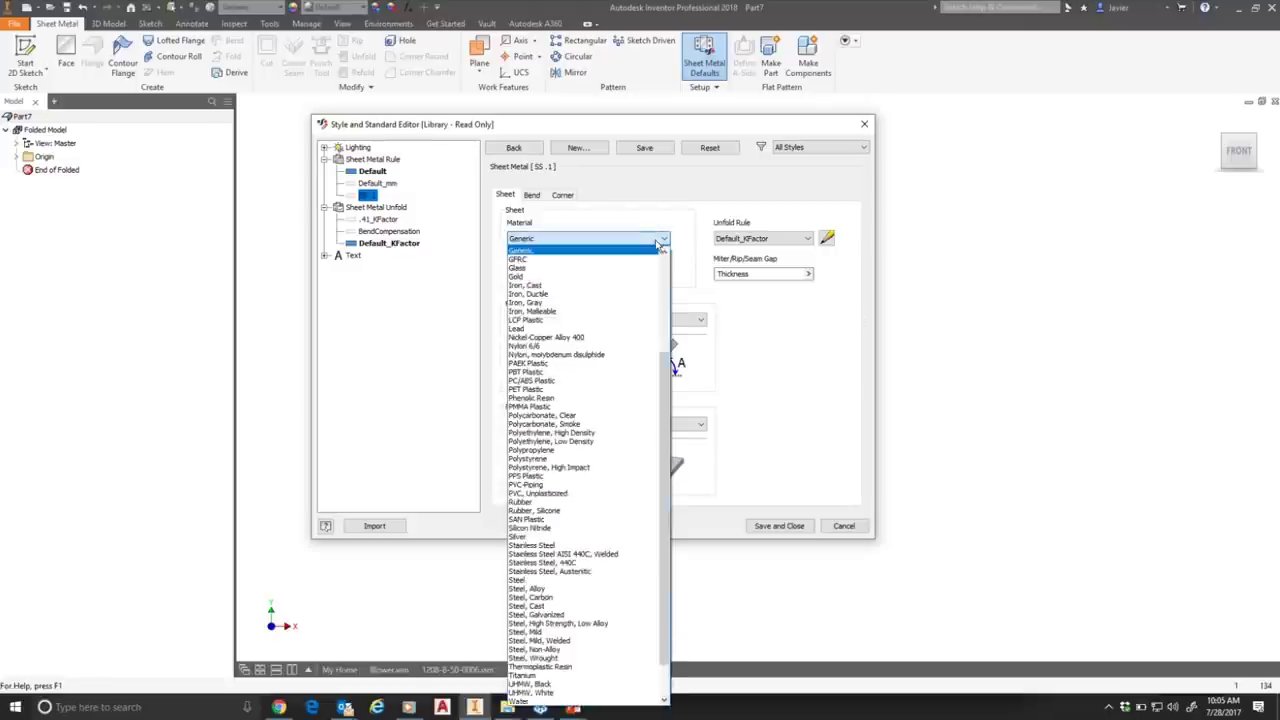
left_click(648, 545)
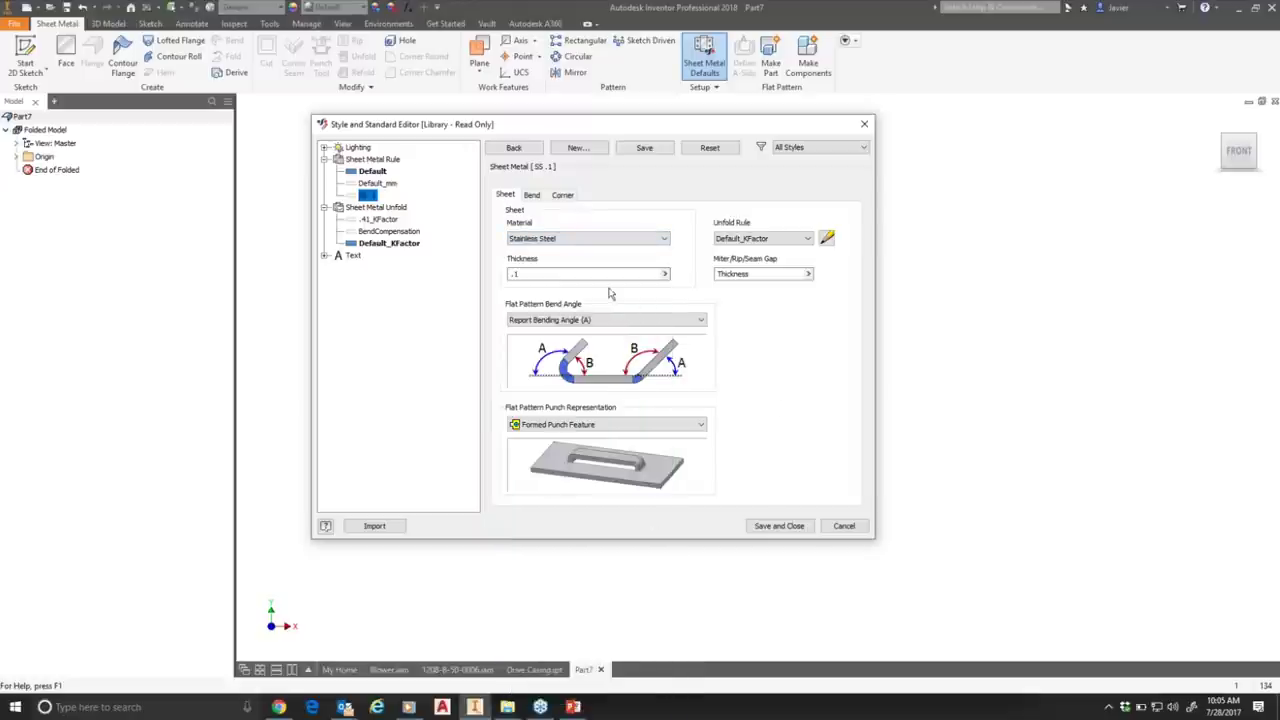
left_click(644, 148)
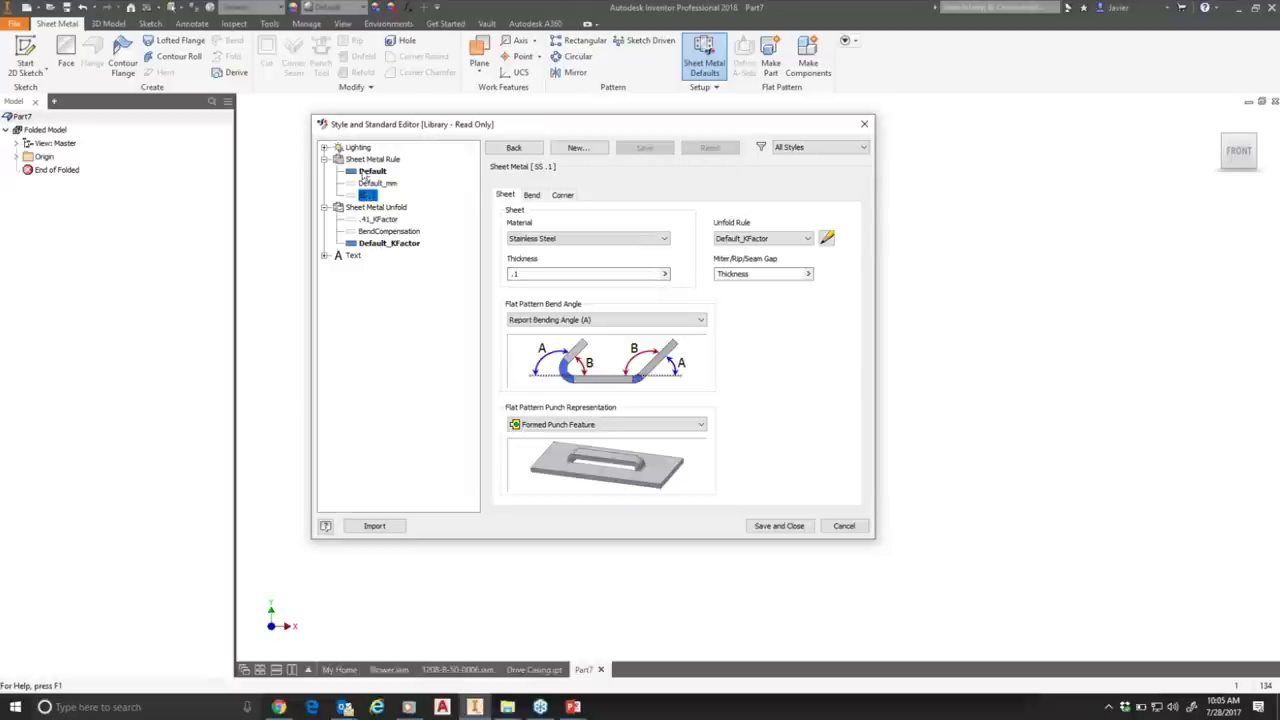
Make SS .1 the active sheet metal rule, then save and close the style editor.
right_click(367, 194)
left_click(400, 205)
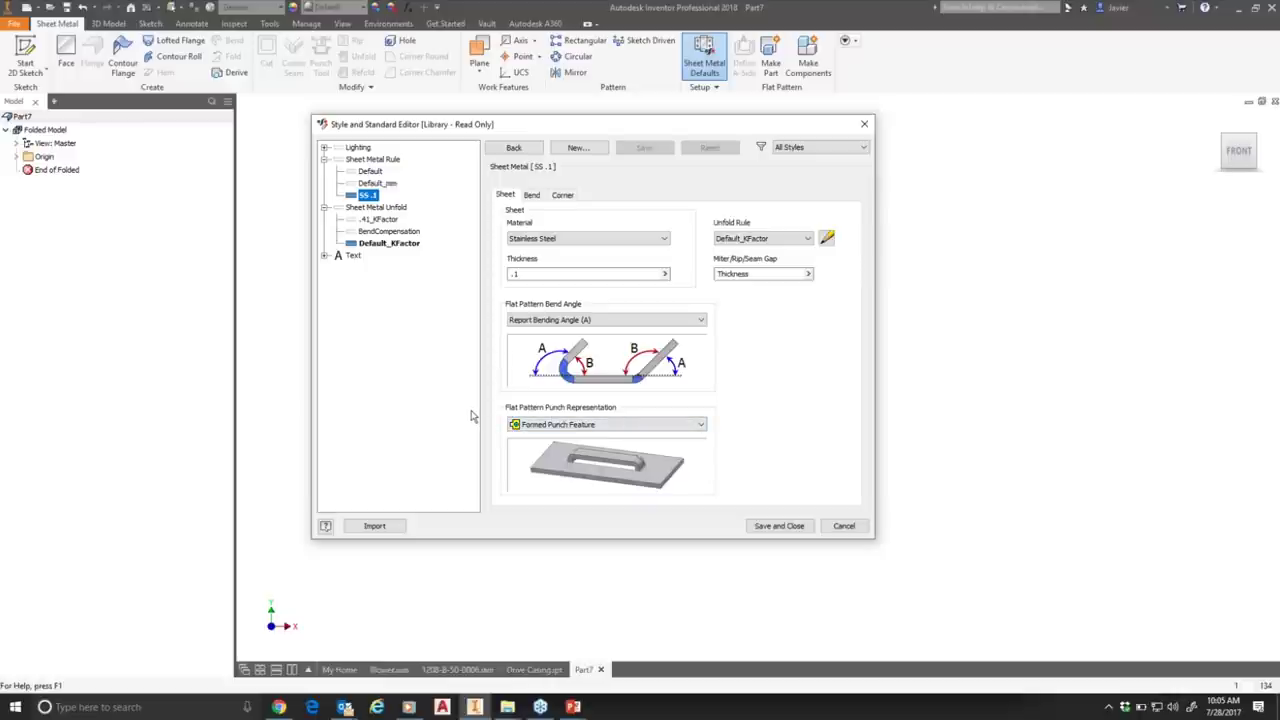
left_click(764, 529)
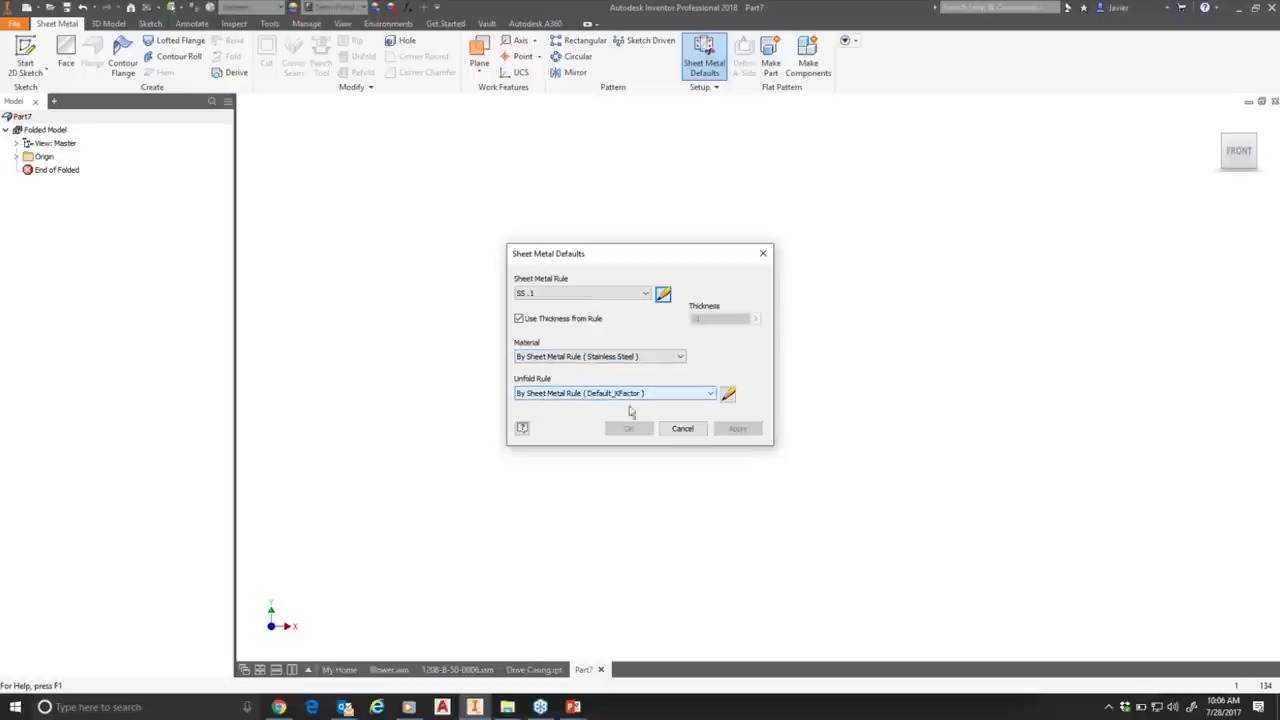
Reopen the SS .1 rule for editing, assign the .41_KFactor unfold rule, then save and close the style editor.
left_click(783, 360)
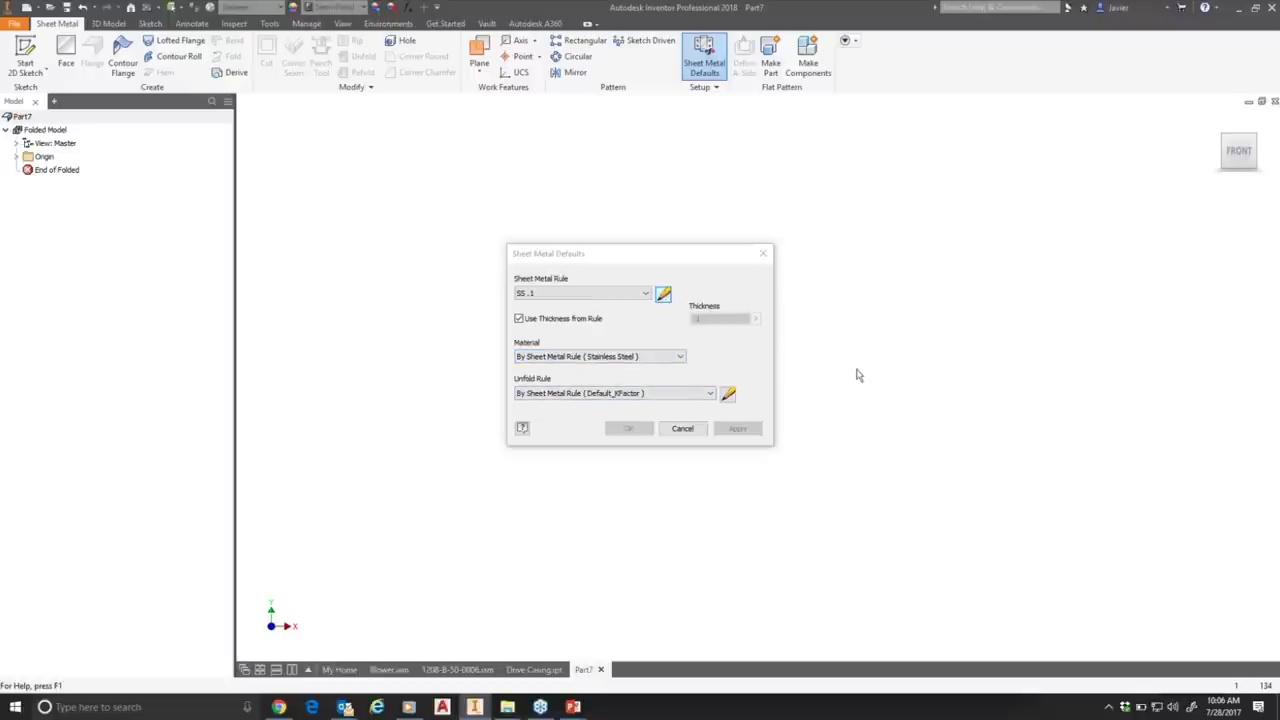
left_click(790, 245)
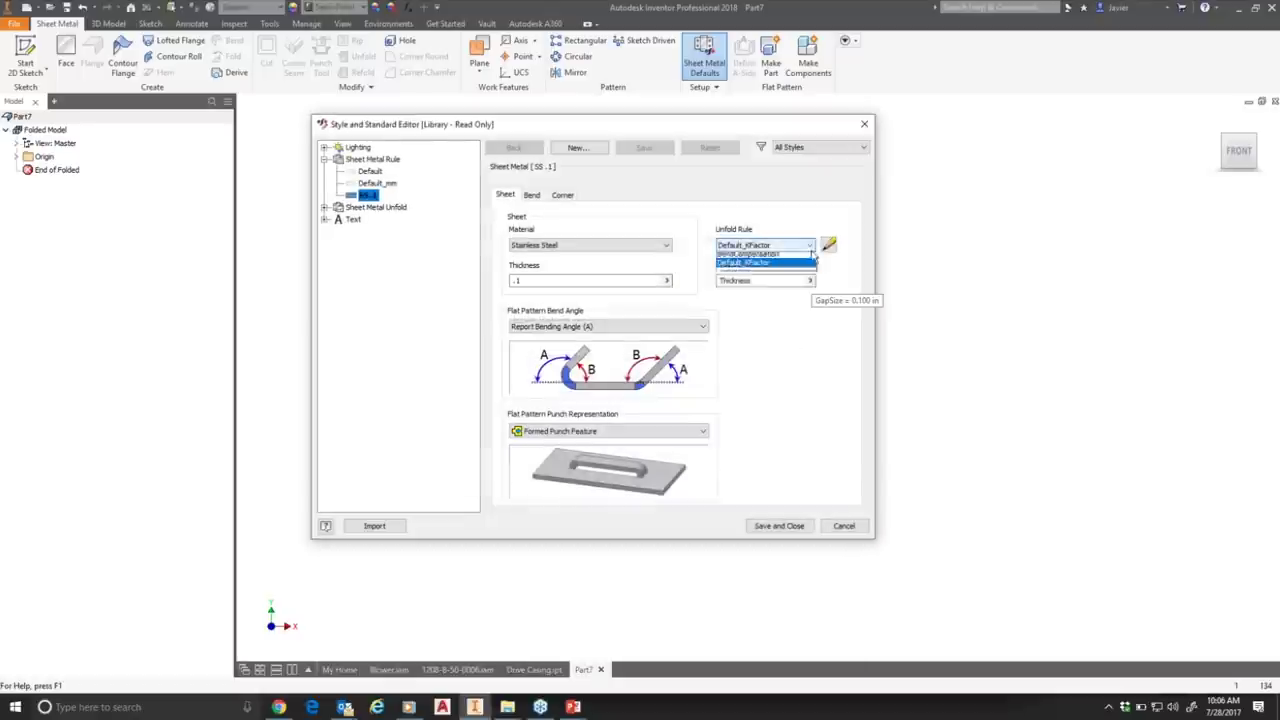
left_click(740, 257)
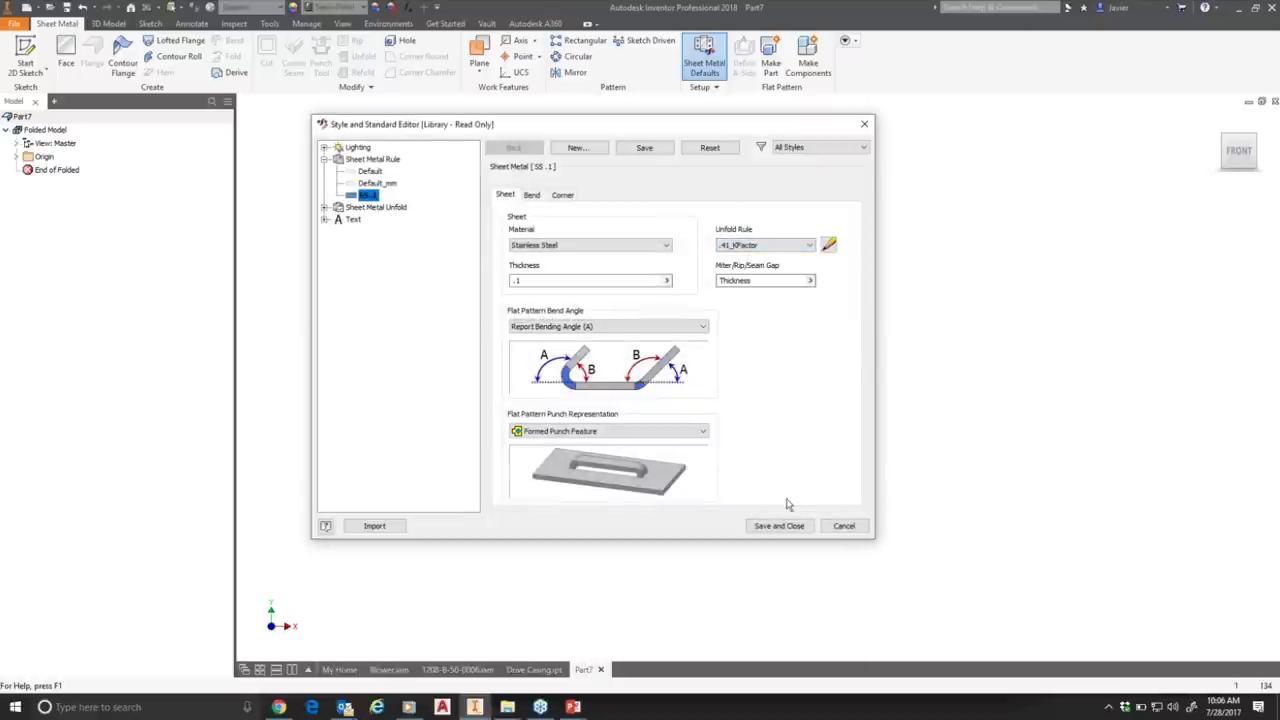
left_click(644, 147)
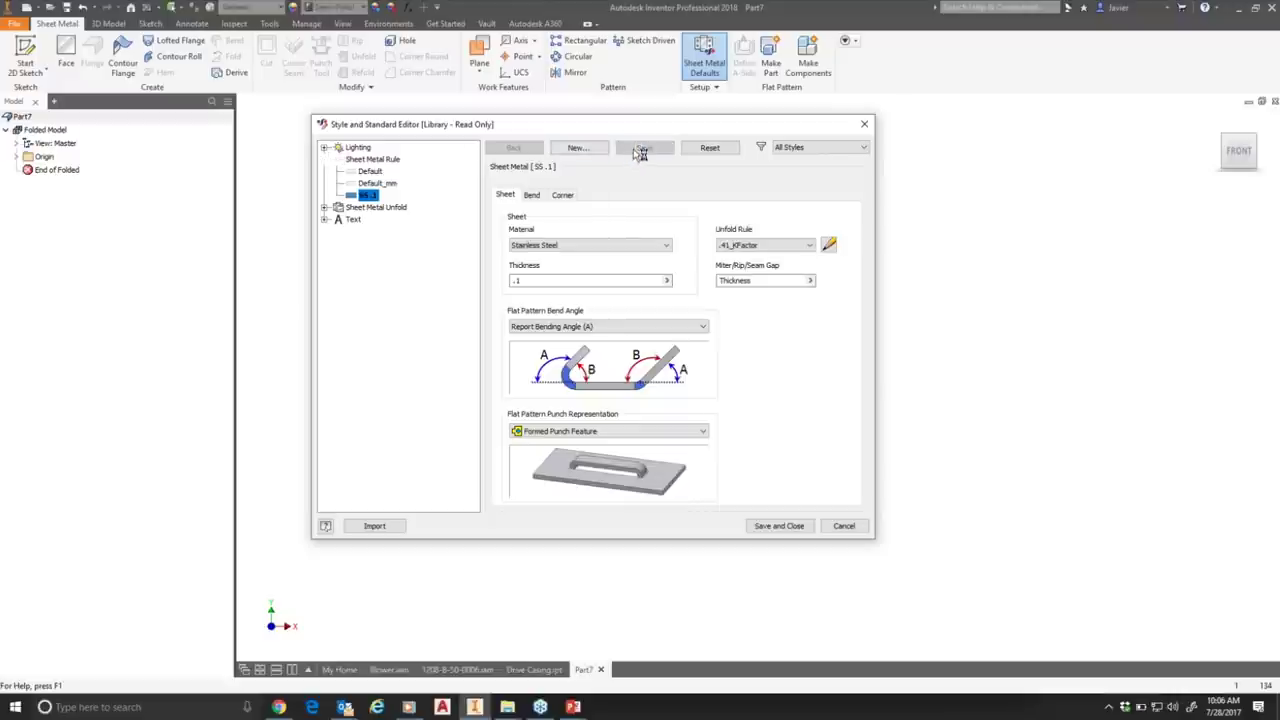
left_click(779, 526)
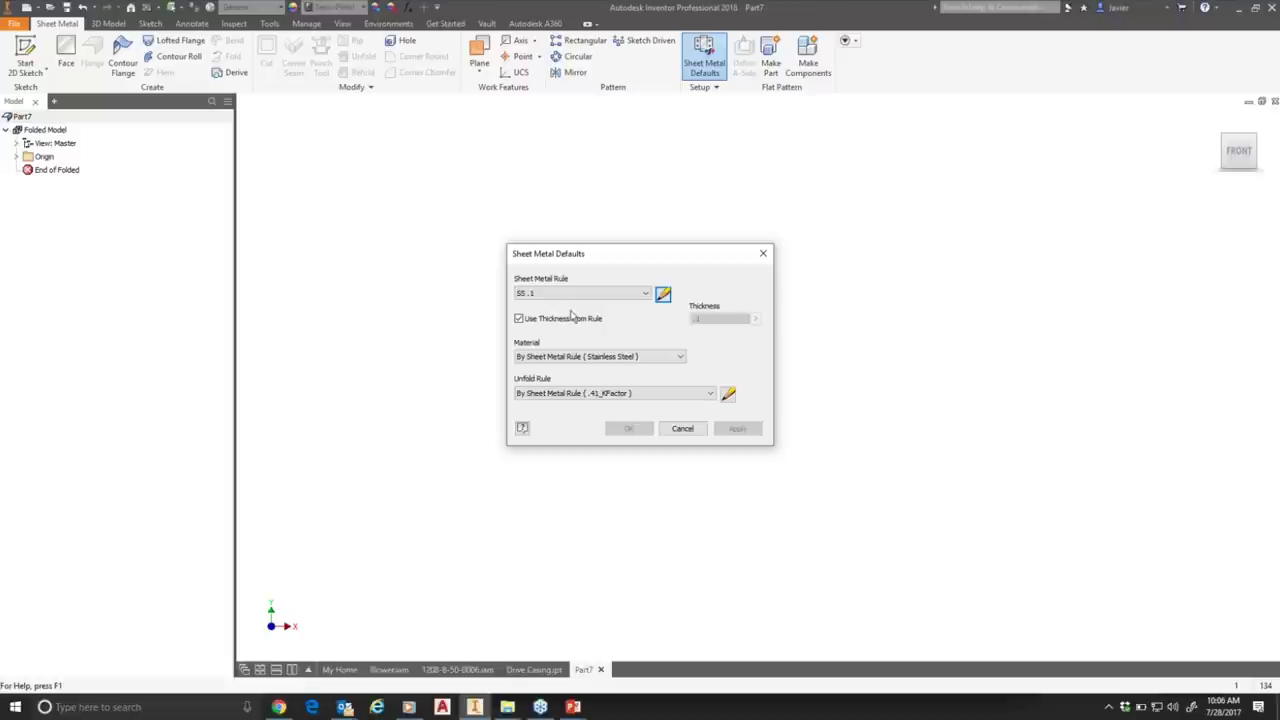
Turn off Use Thickness from Rule in the sheet metal defaults and select the thickness value for editing.
left_click(519, 319)
left_click(519, 318)
double_click(700, 318)
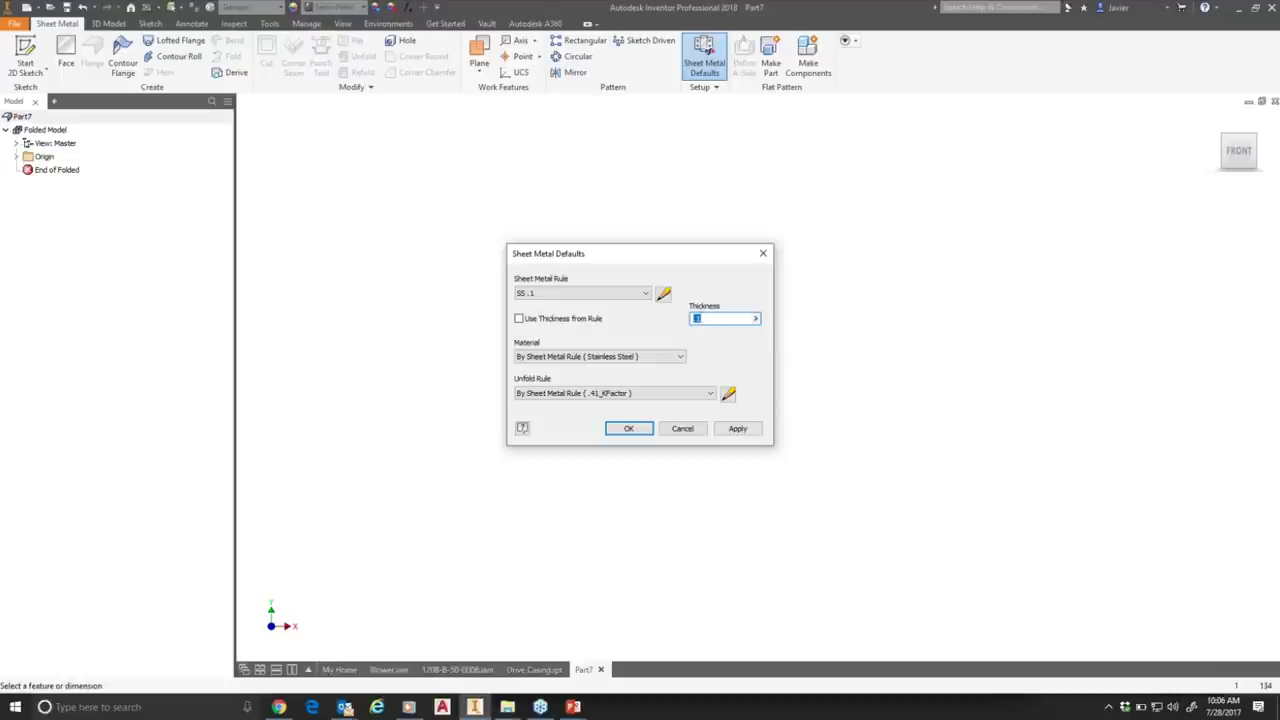
Try ABS Plastic as the default material override, then restore By Sheet Metal Rule (Stainless Steel).
left_click(650, 358)
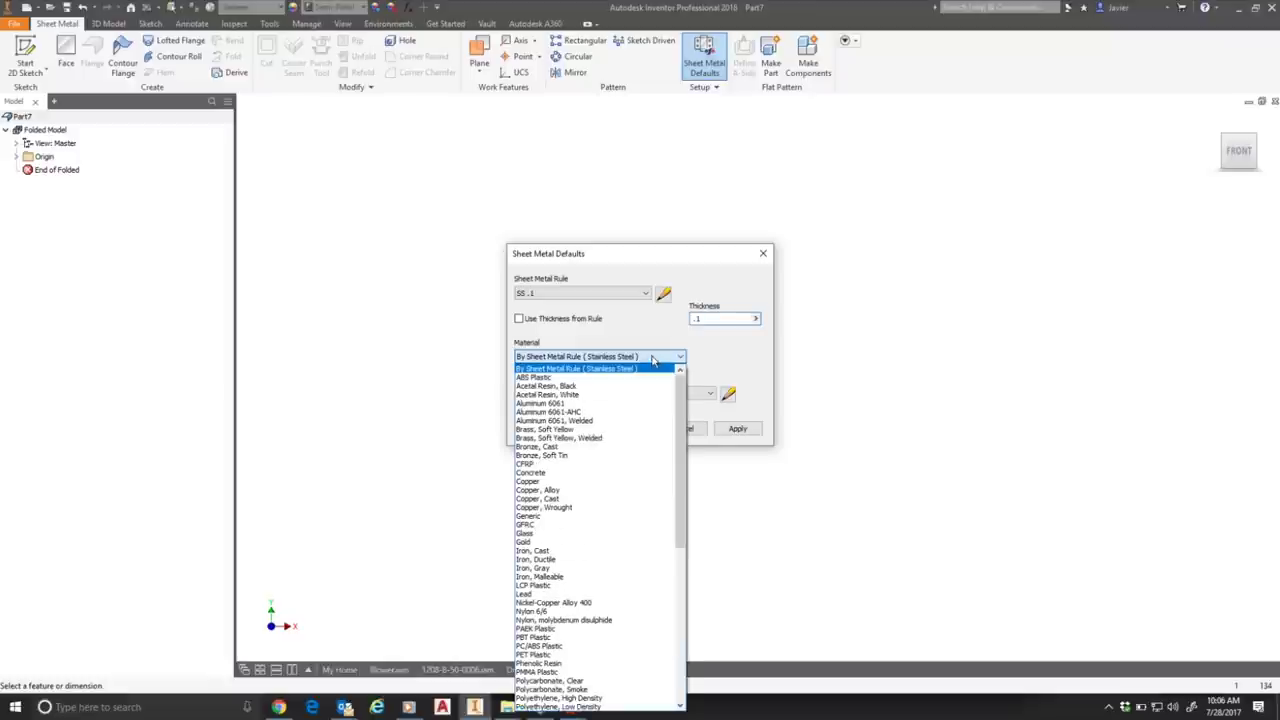
left_click(565, 379)
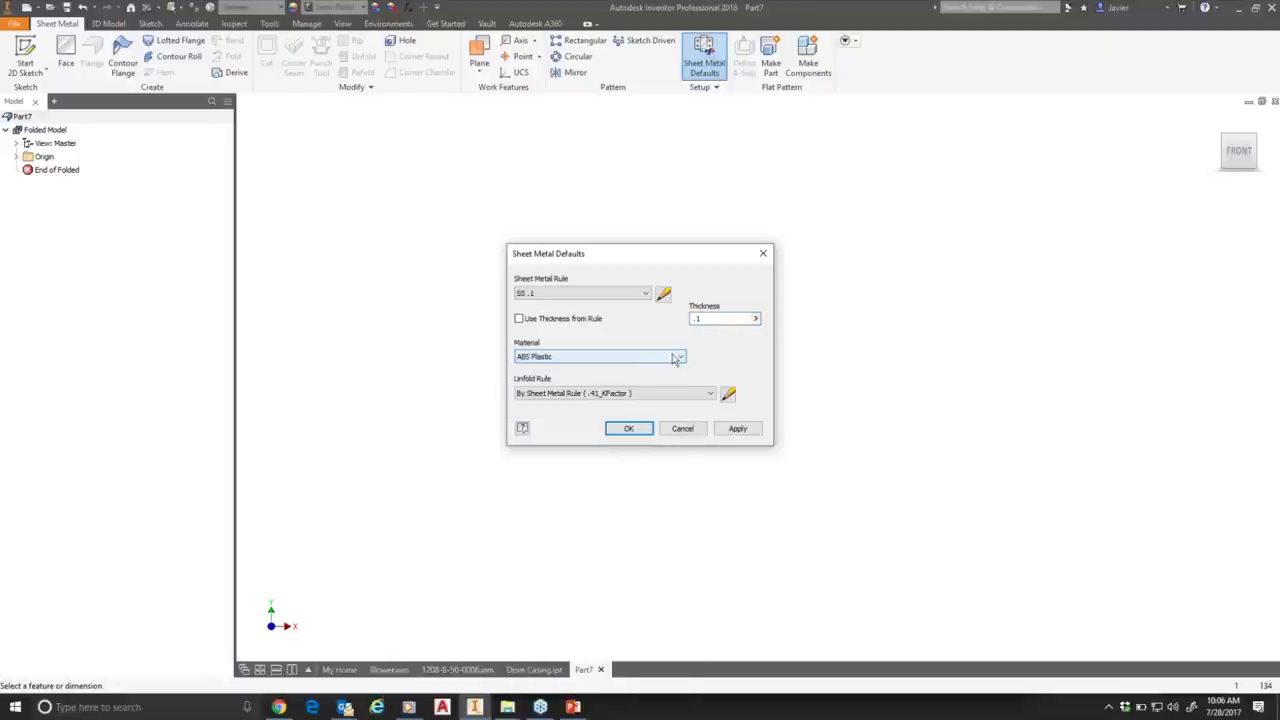
left_click(680, 357)
scroll(683, 418, "up", 1)
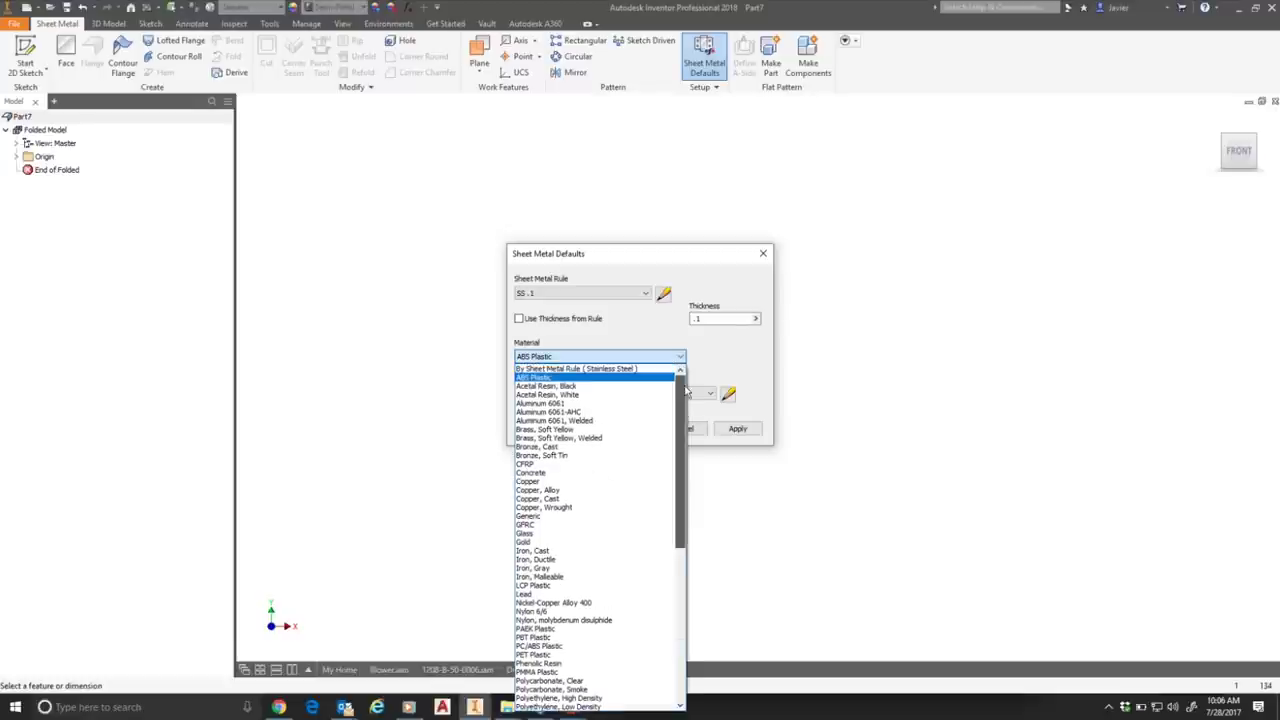
left_click(605, 379)
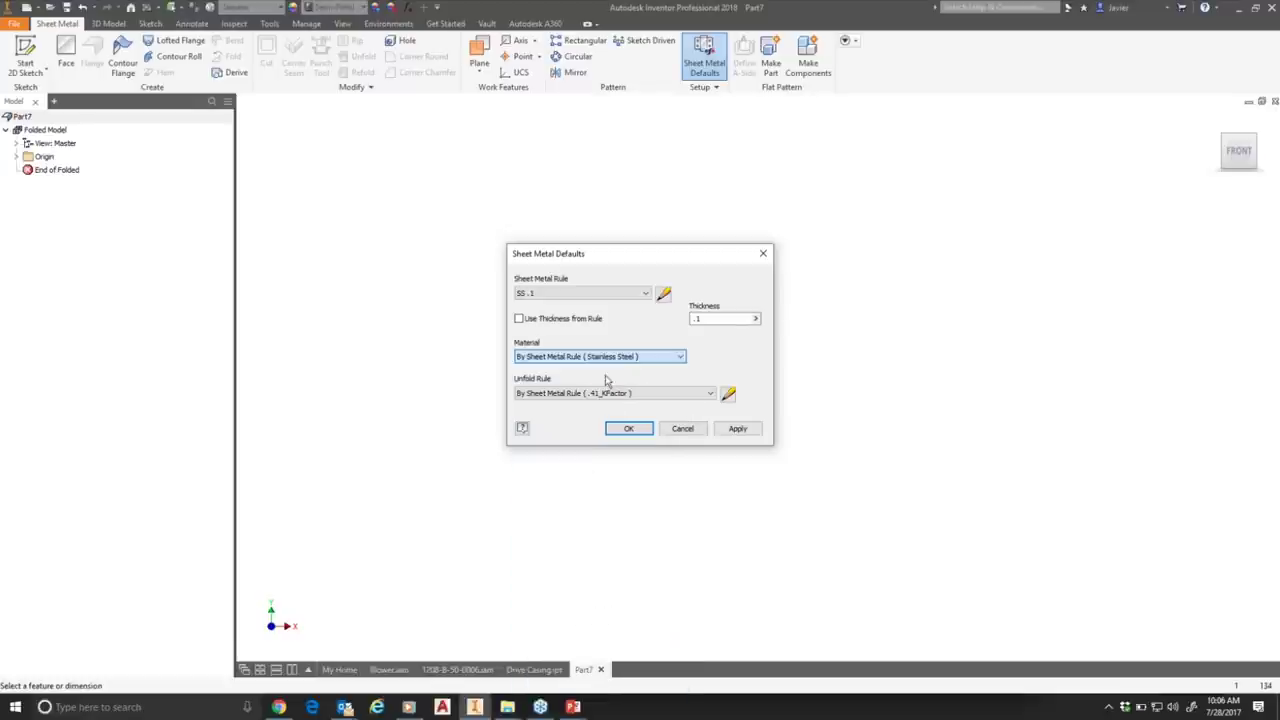
Try Default_KFactor as the default unfold rule override, then restore By Sheet Metal Rule (.41_KFactor).
left_click(710, 393)
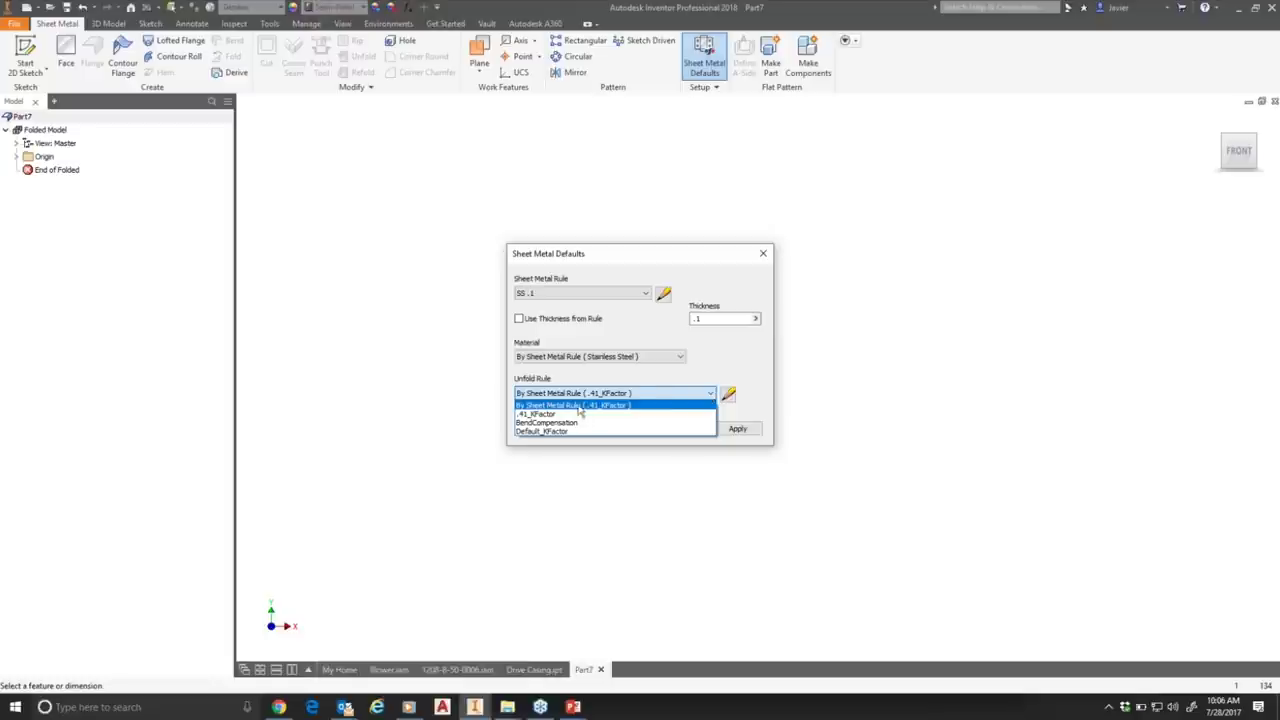
left_click(554, 432)
left_click(710, 393)
left_click(590, 405)
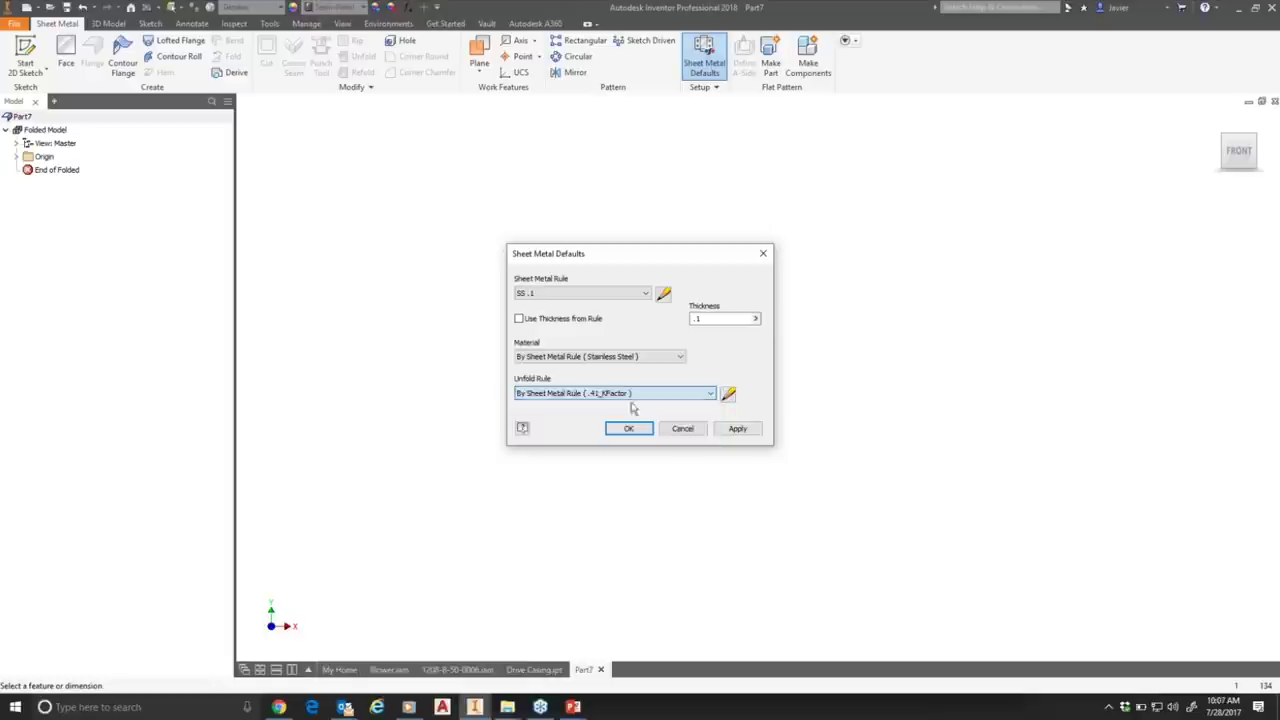
Turn Use Thickness from Rule back on and close the sheet metal defaults.
left_click(519, 319)
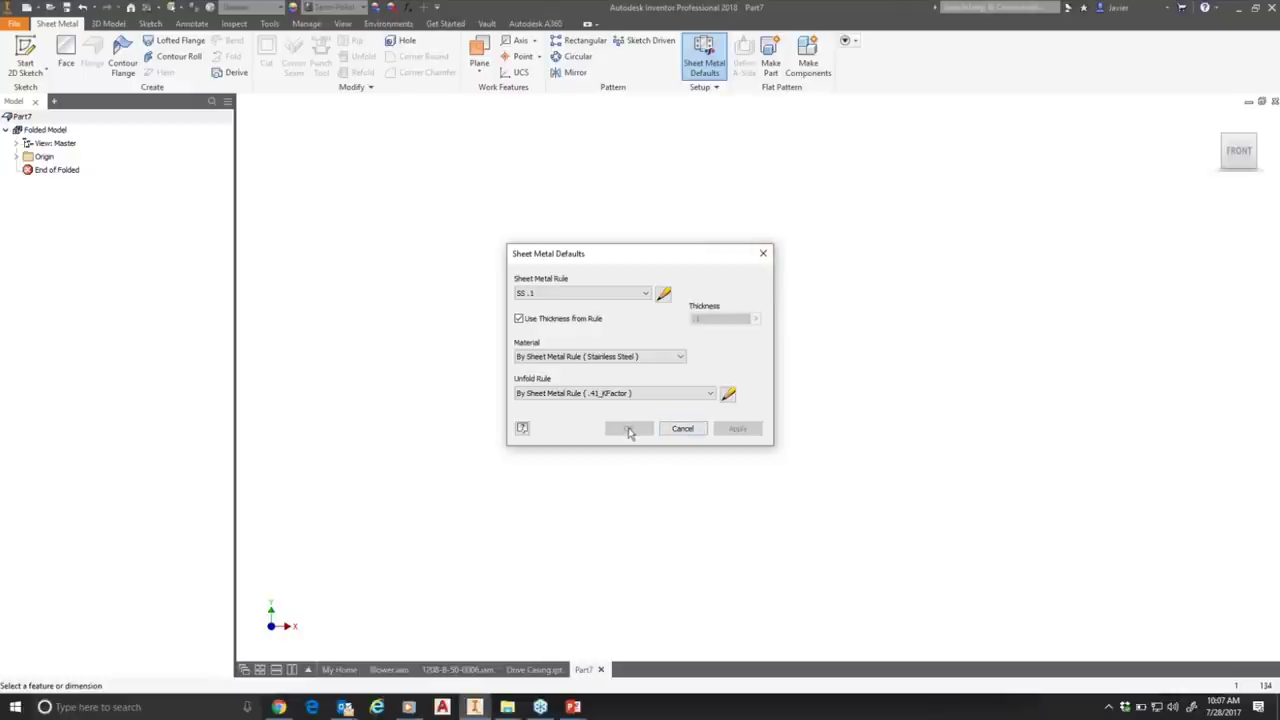
left_click(763, 255)
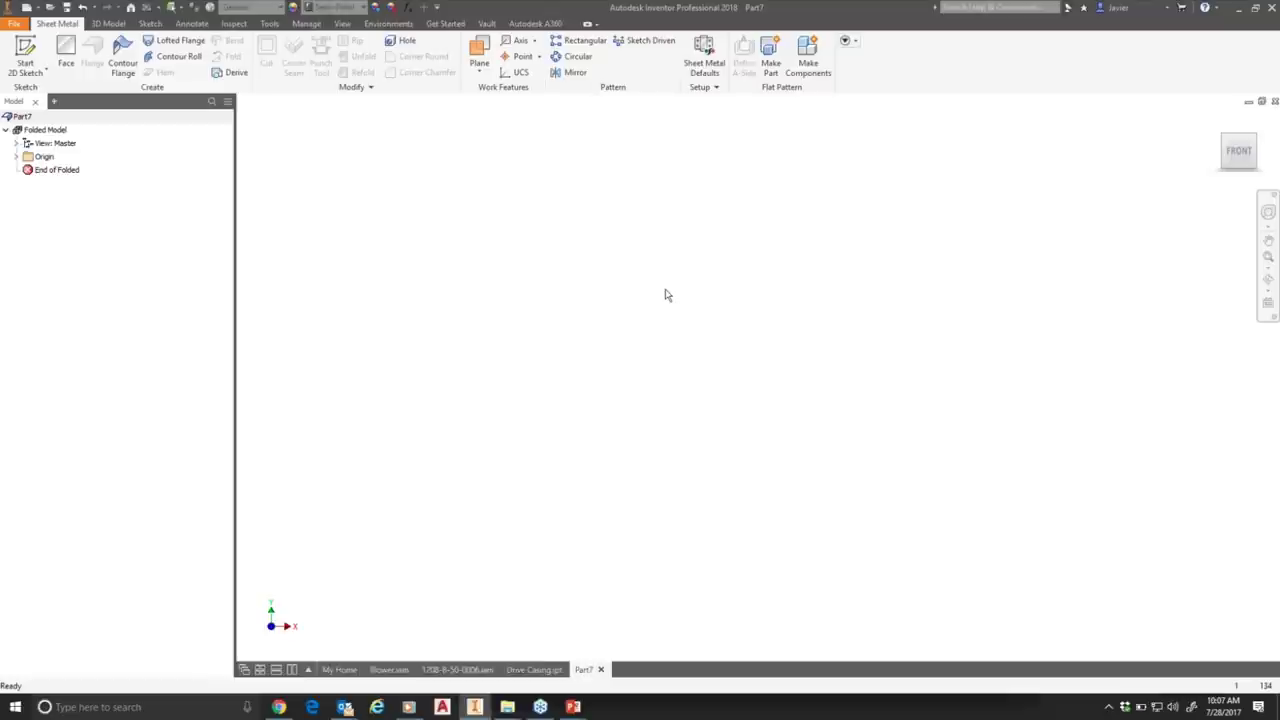
Switch to the PowerPoint slide show and advance past the Sheet Metal Defaults slide.
mouse_move(573, 707)
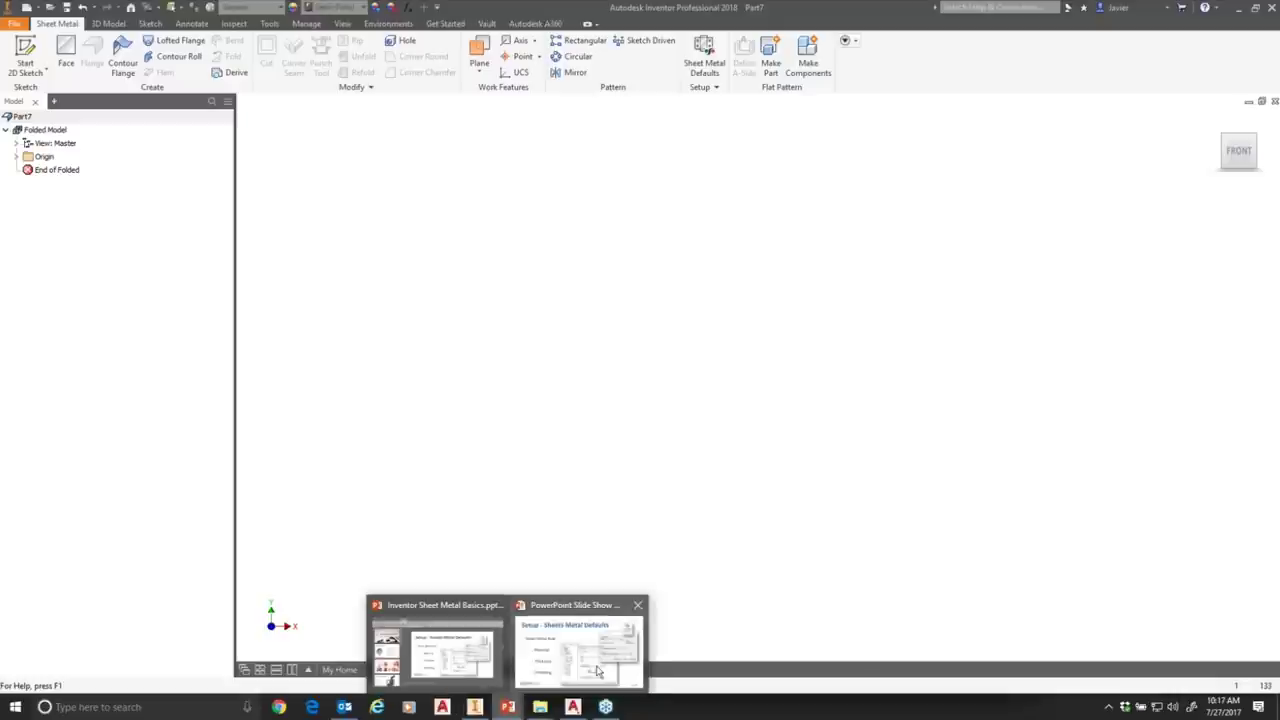
left_click(572, 648)
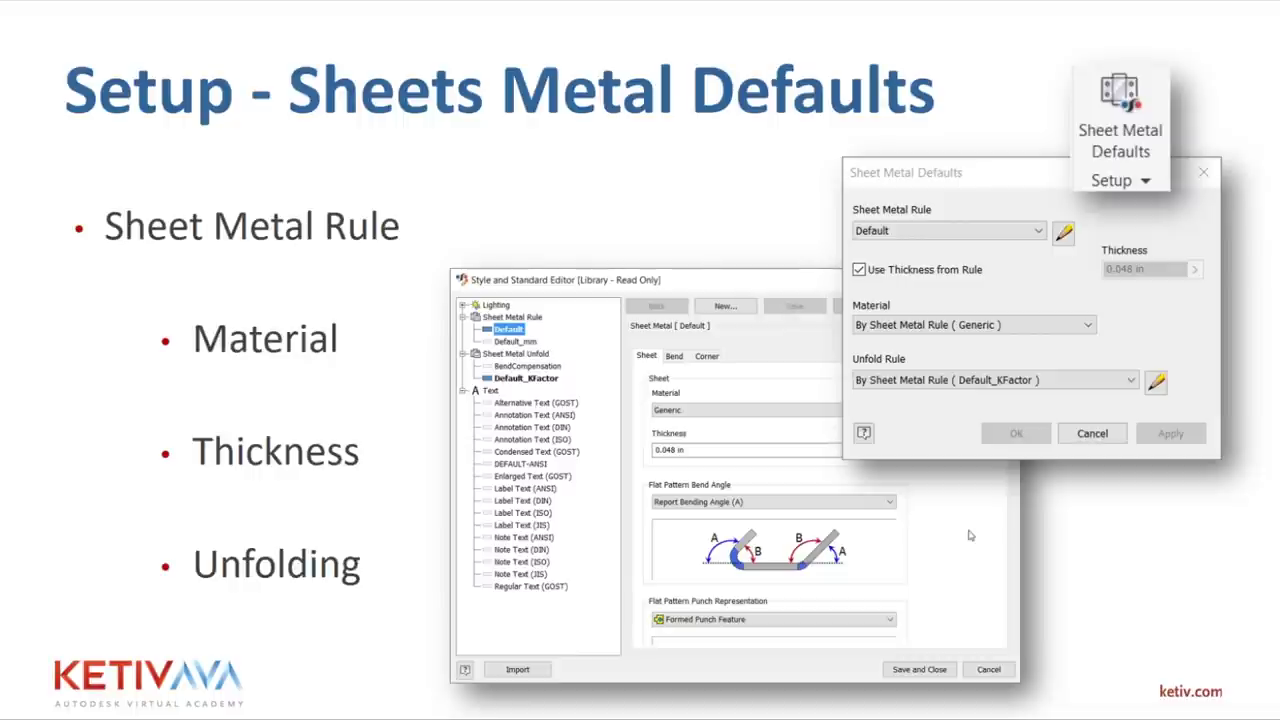
key("Right")
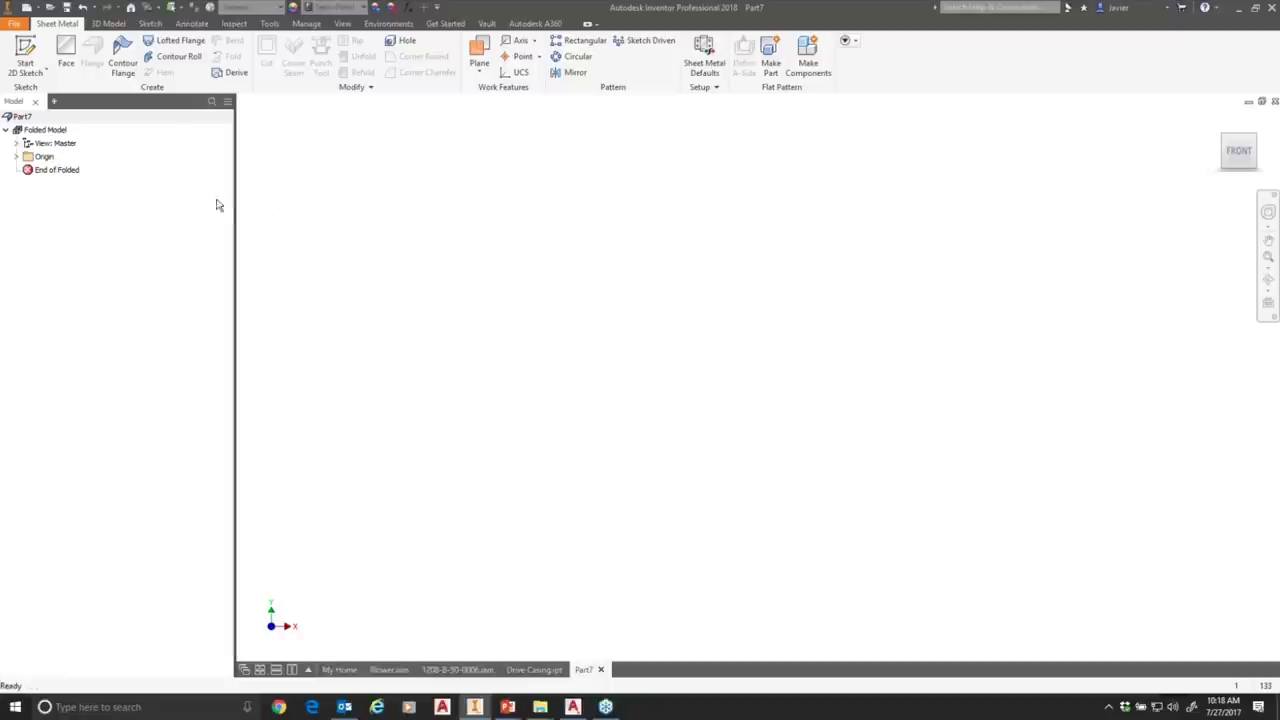
Sketch a two-point rectangle enclosing the origin on the horizontal XZ origin plane and finish the sketch.
left_click(26, 47)
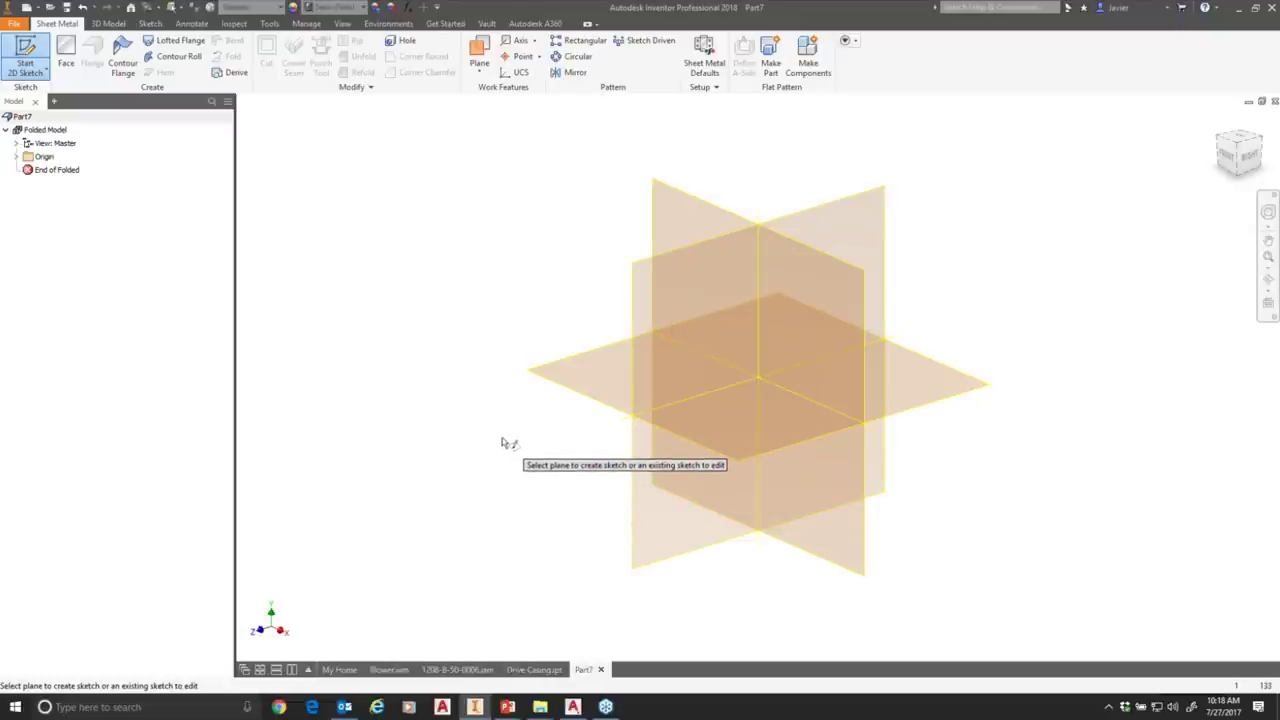
left_click(744, 421)
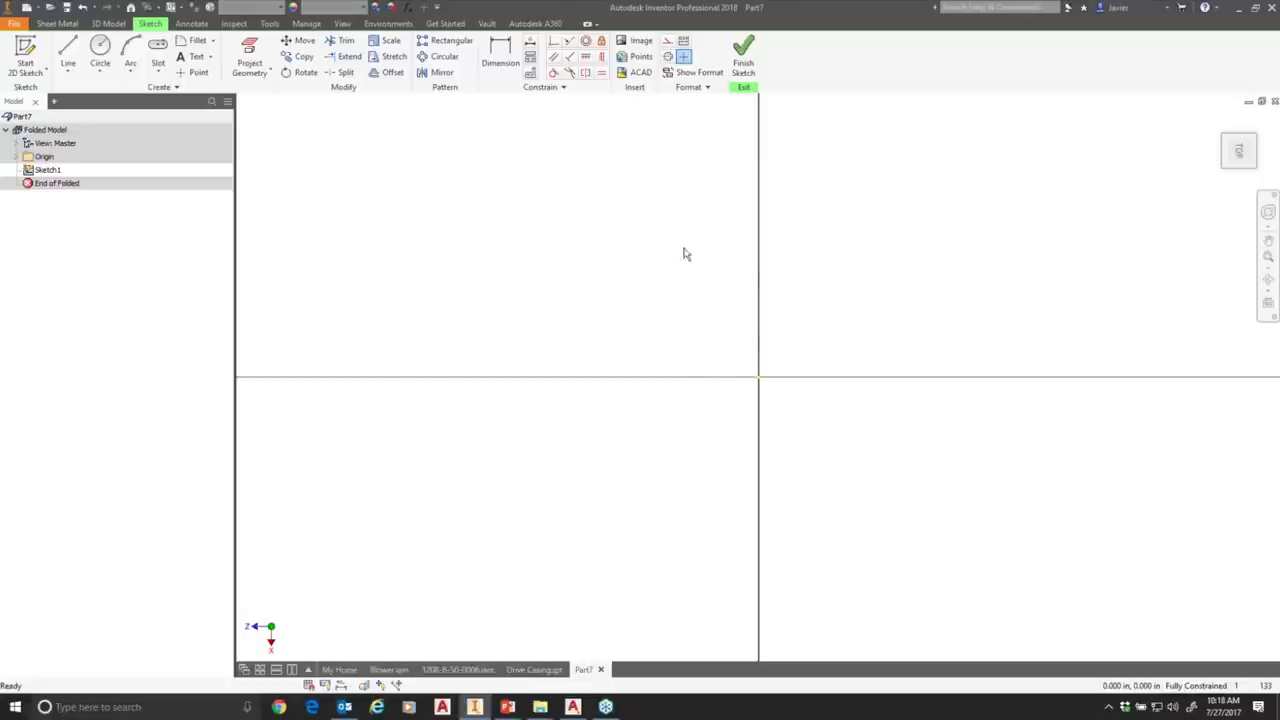
left_click(159, 70)
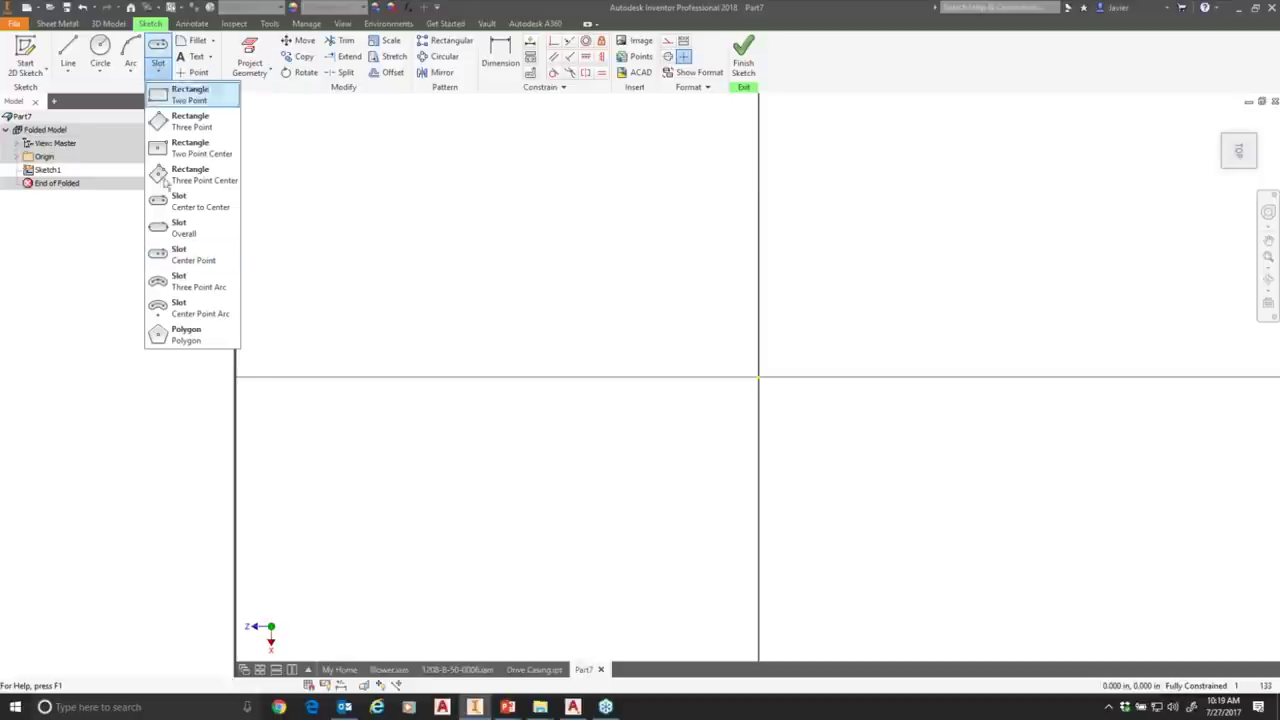
left_click(189, 98)
scroll(560, 423, "up", 3)
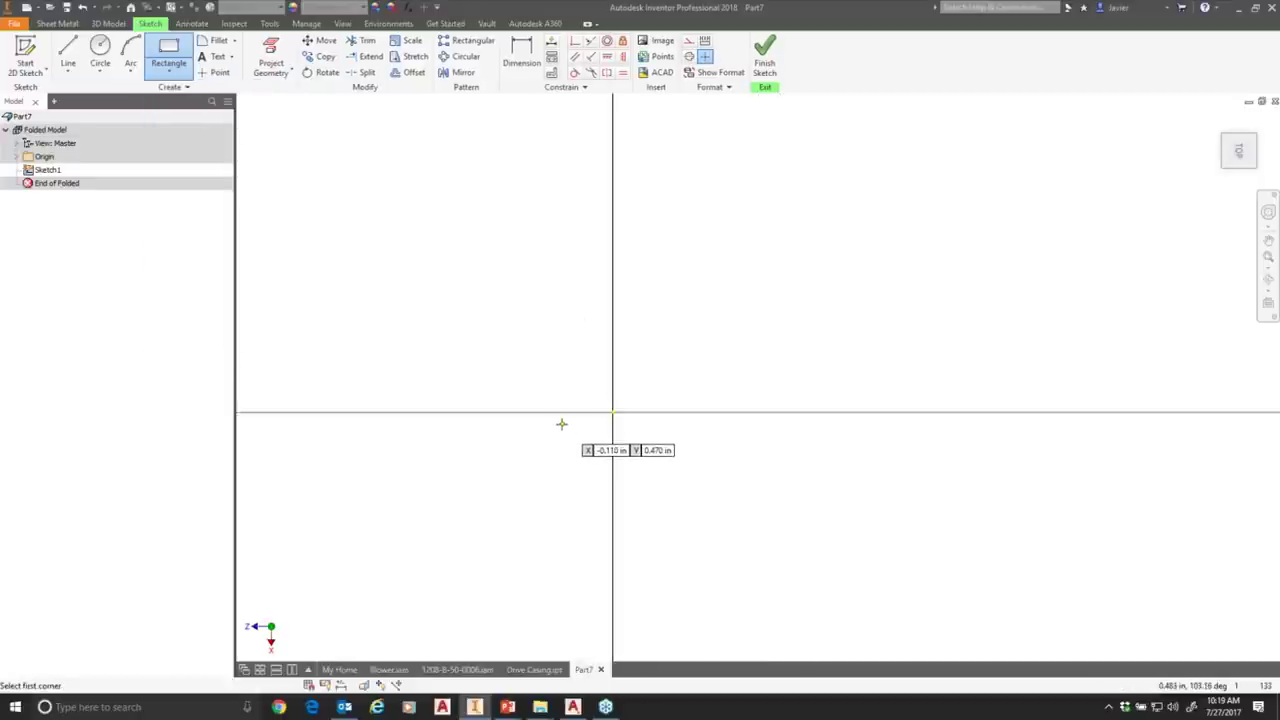
left_click(330, 264)
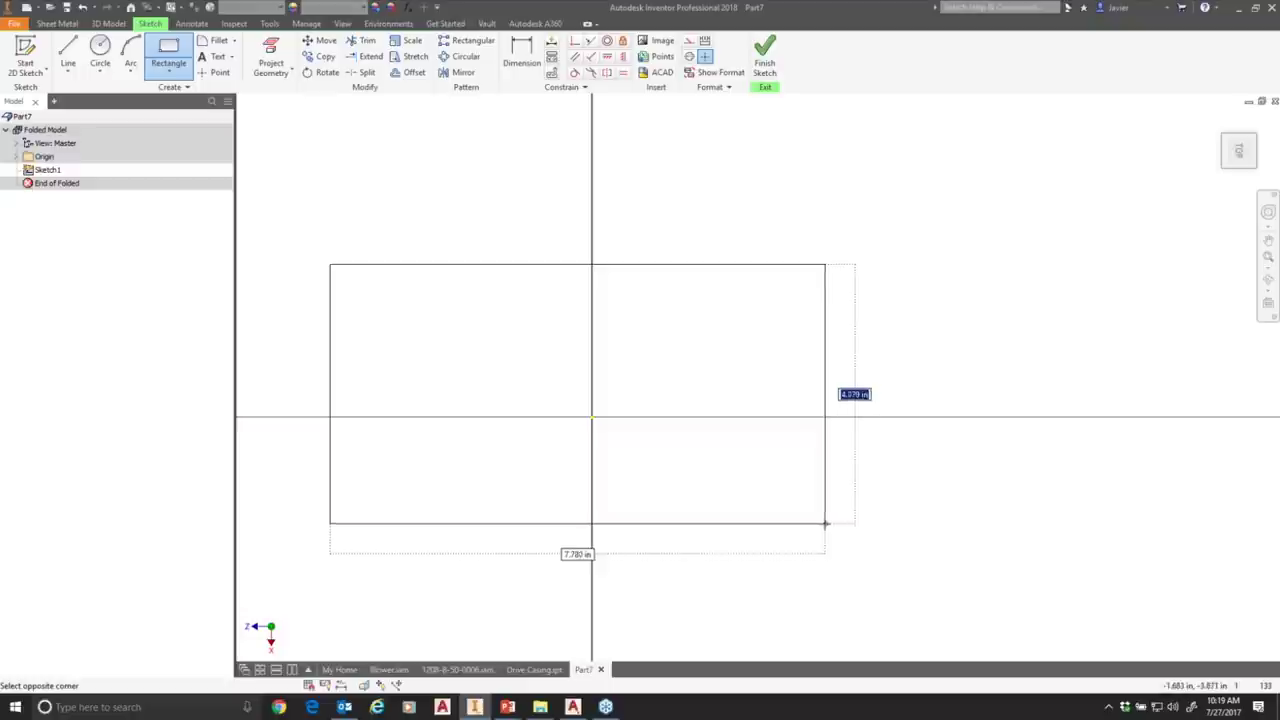
left_click(924, 567)
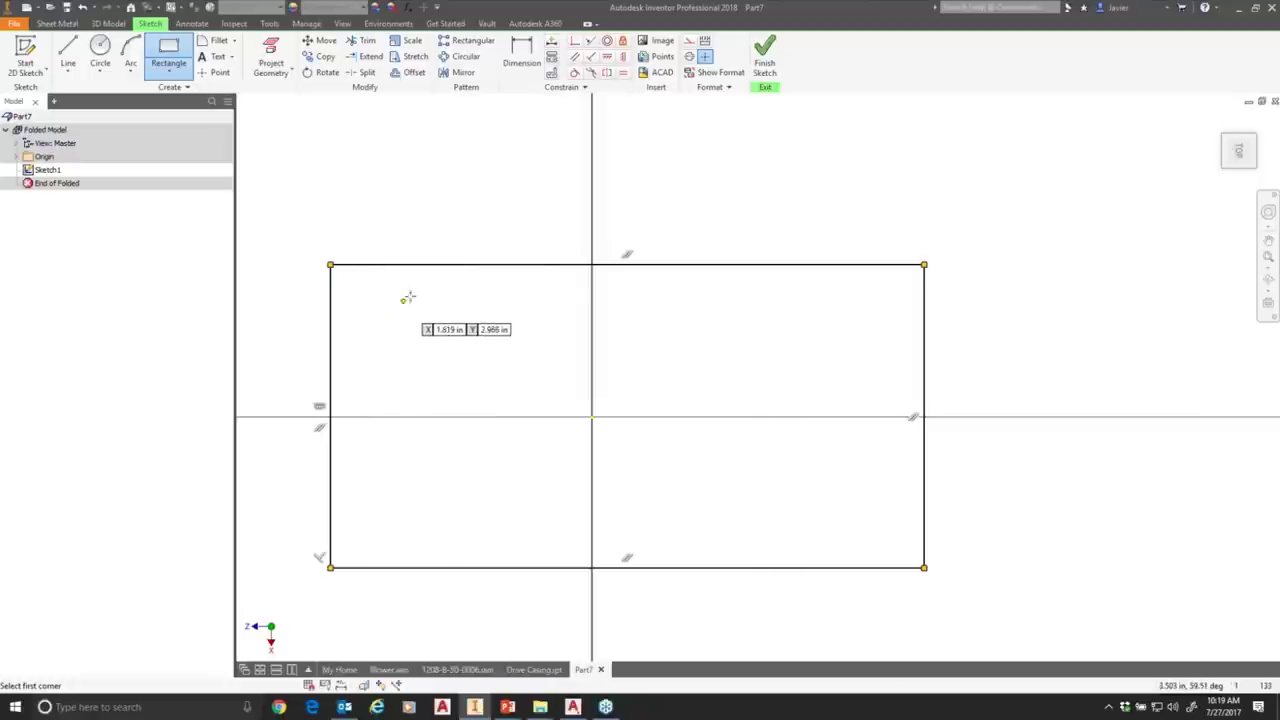
left_click(764, 57)
Create a sheet metal face from the rectangle, following the default rule with the offset upward and default bend options.
middle_click_drag(711, 337, 663, 354)
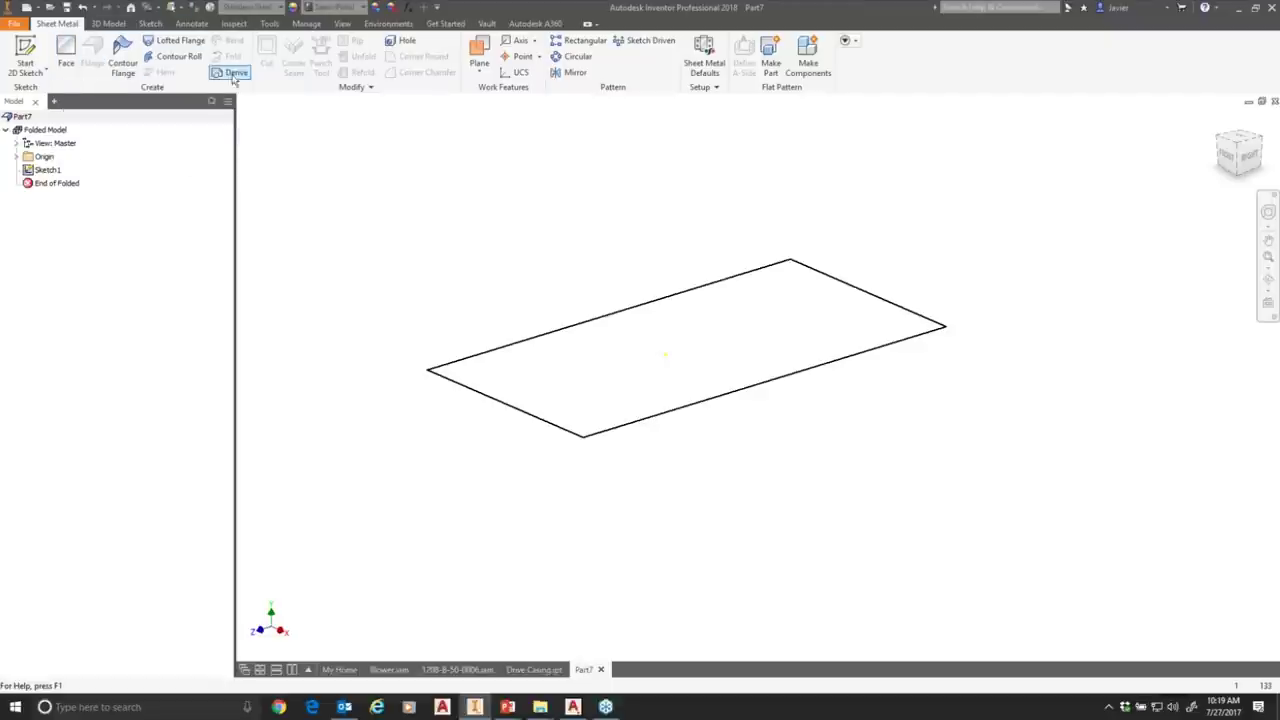
left_click(66, 52)
left_click_drag(663, 248, 1100, 296)
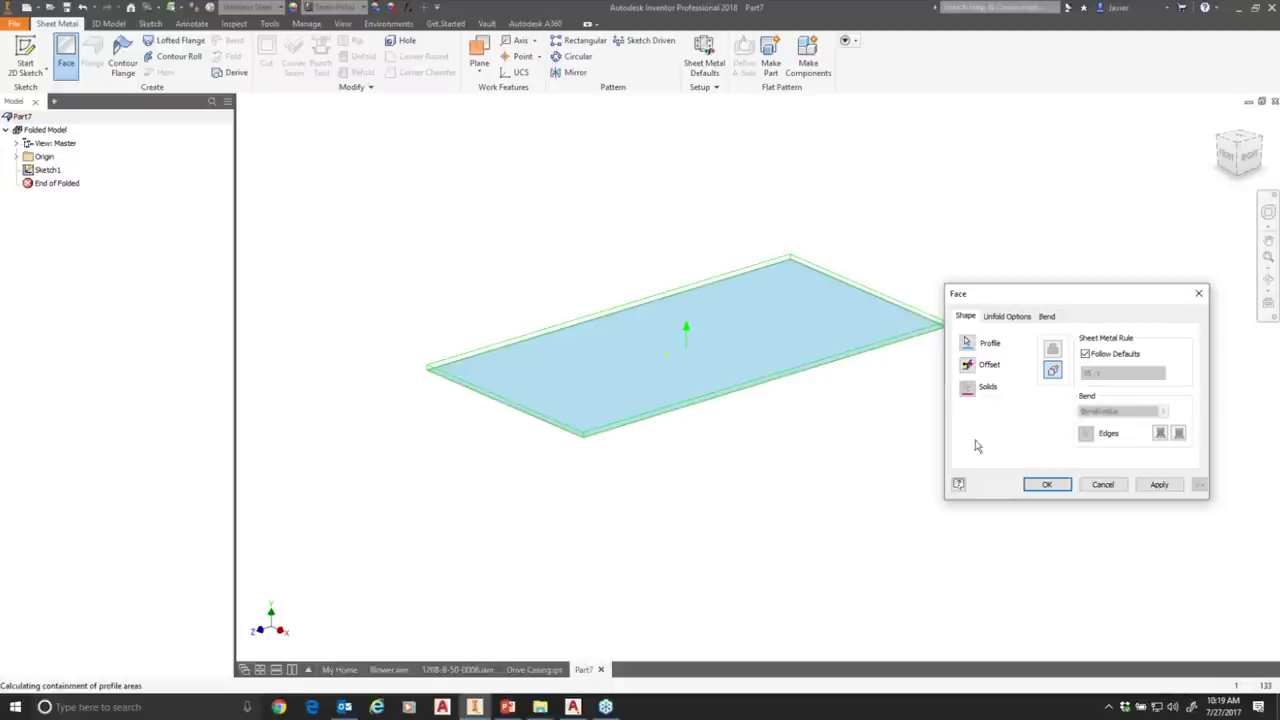
left_click(968, 366)
left_click(968, 366)
left_click(1047, 317)
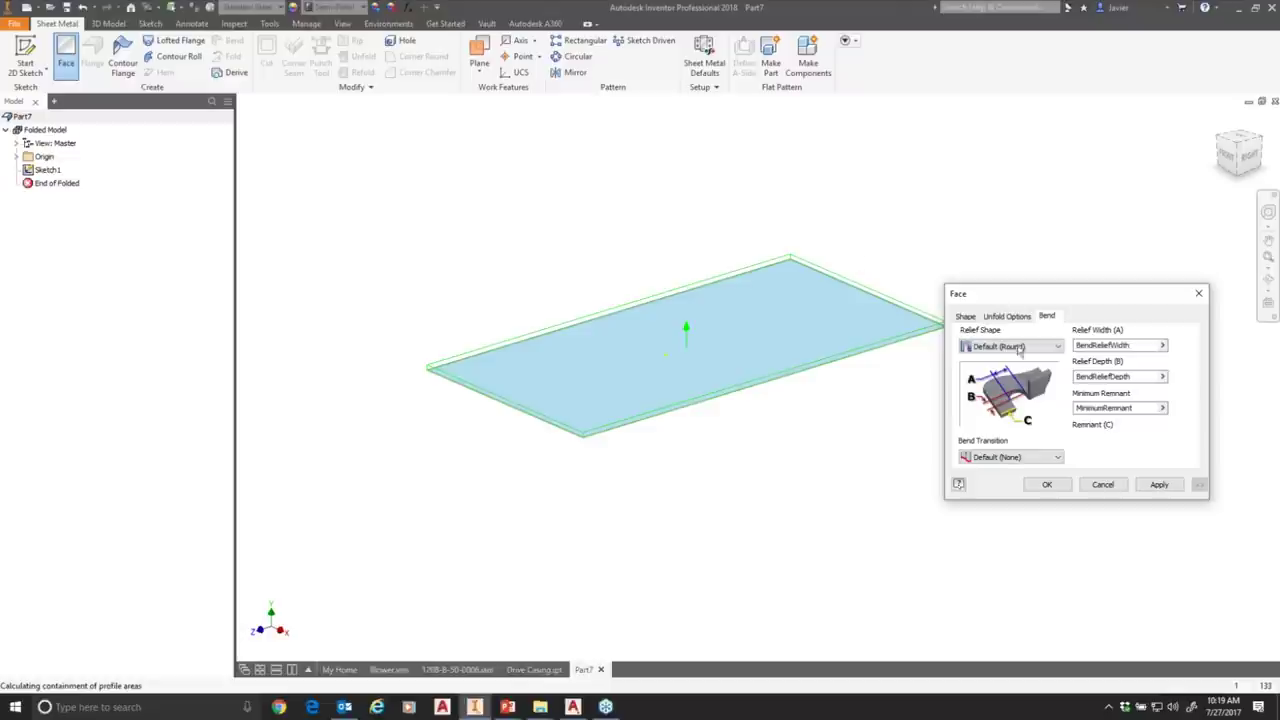
left_click(964, 317)
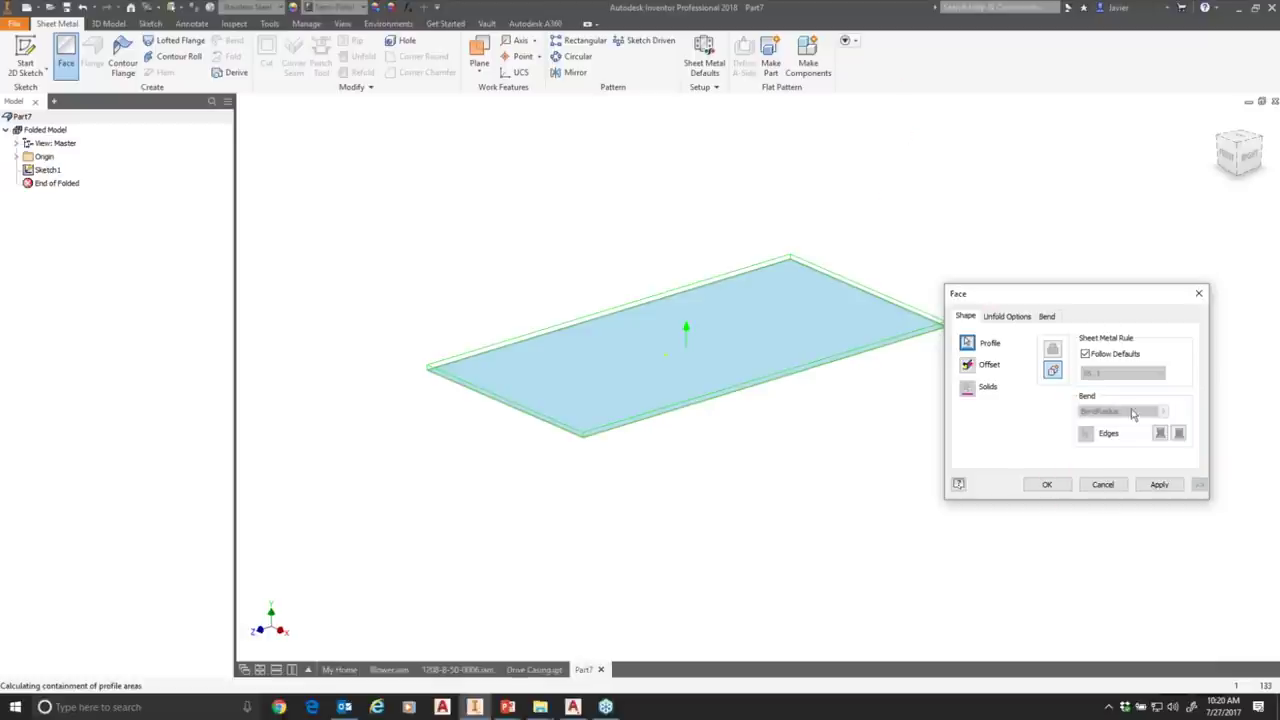
left_click(1047, 484)
Start a flange feature on the flat plate, with the plate's near corner in clear view for edge selection.
scroll(830, 470, "down", 2)
middle_click_drag(880, 429, 694, 474)
scroll(603, 446, "up", 3)
middle_click_drag(603, 446, 575, 477)
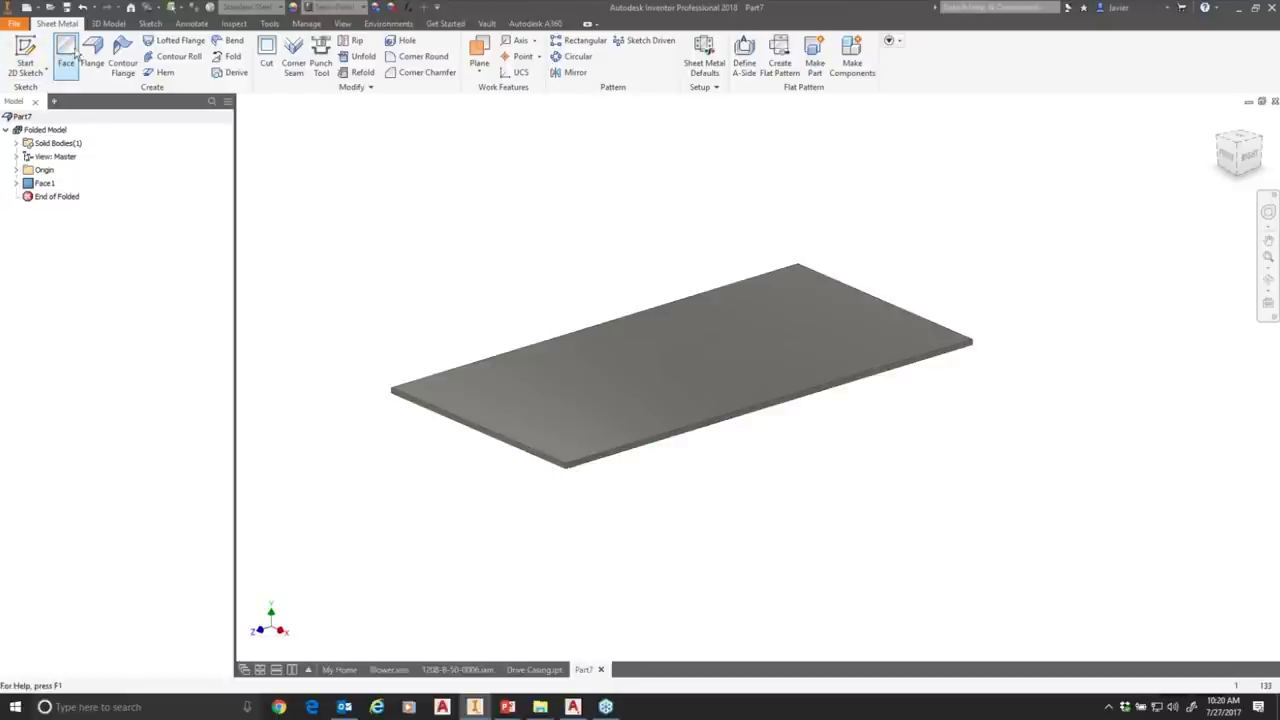
left_click(99, 71)
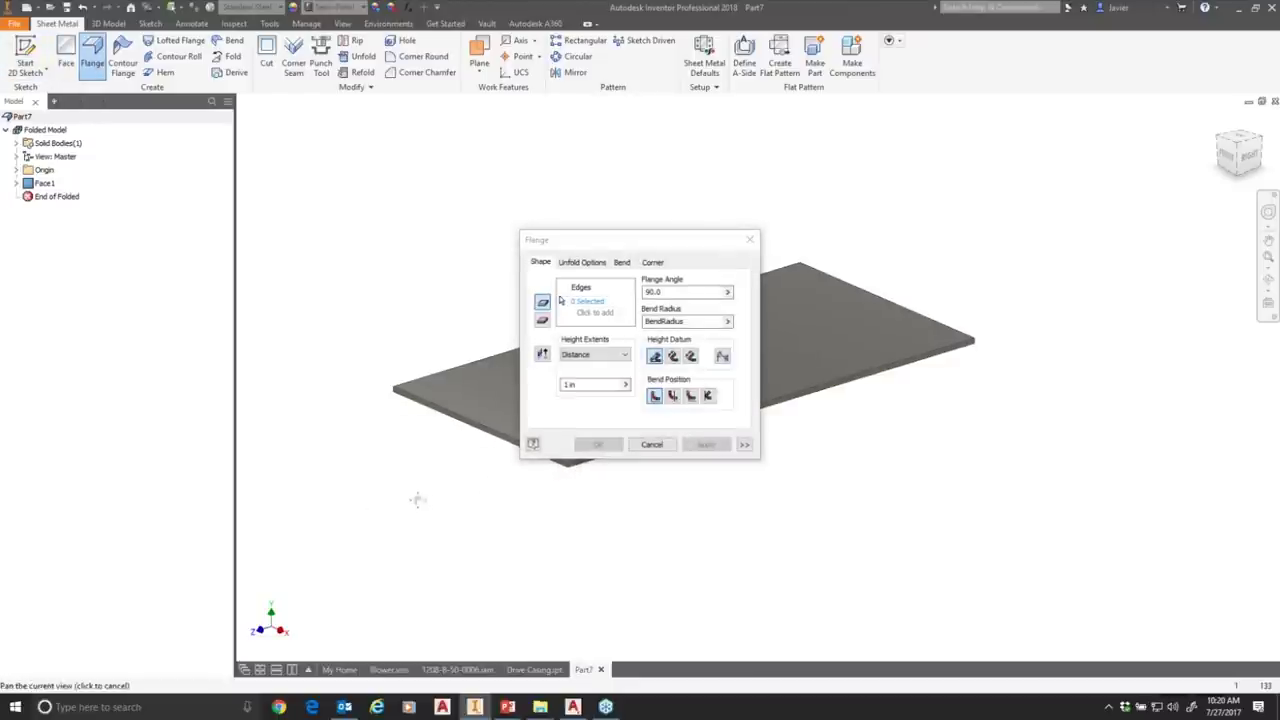
middle_click_drag(417, 500, 373, 437)
left_click_drag(650, 241, 1044, 213)
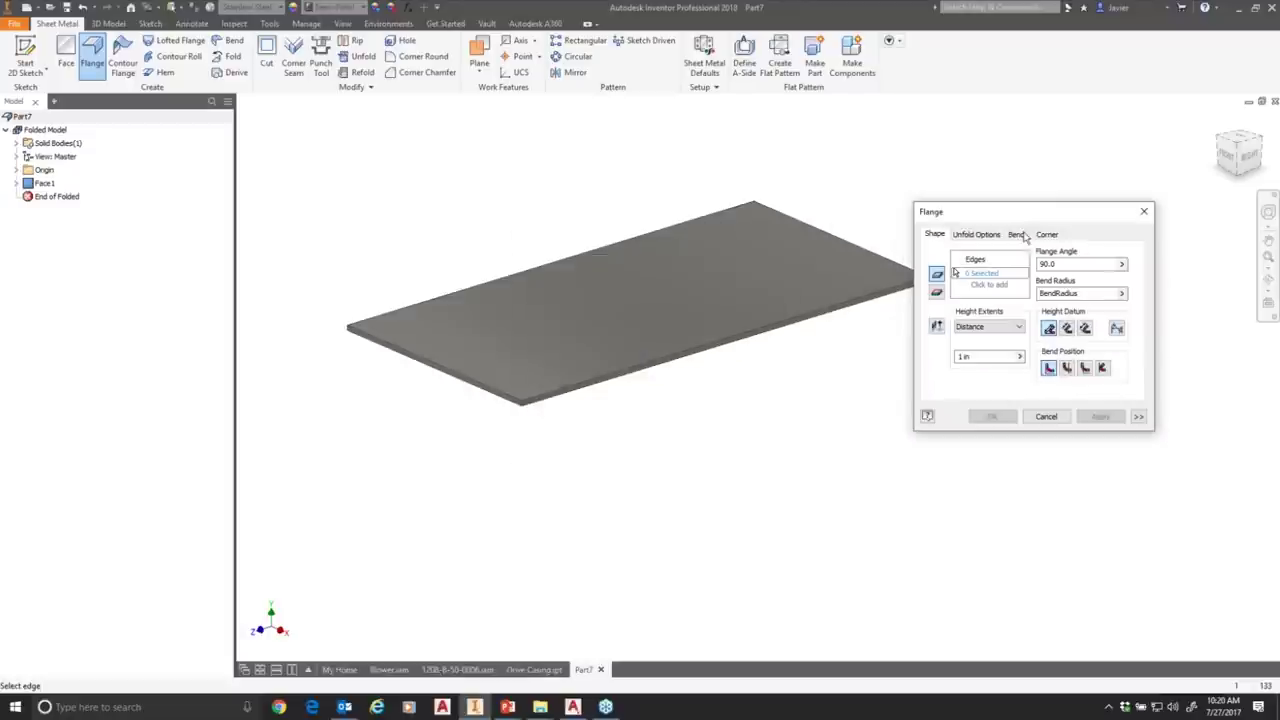
middle_click_drag(747, 385, 507, 531)
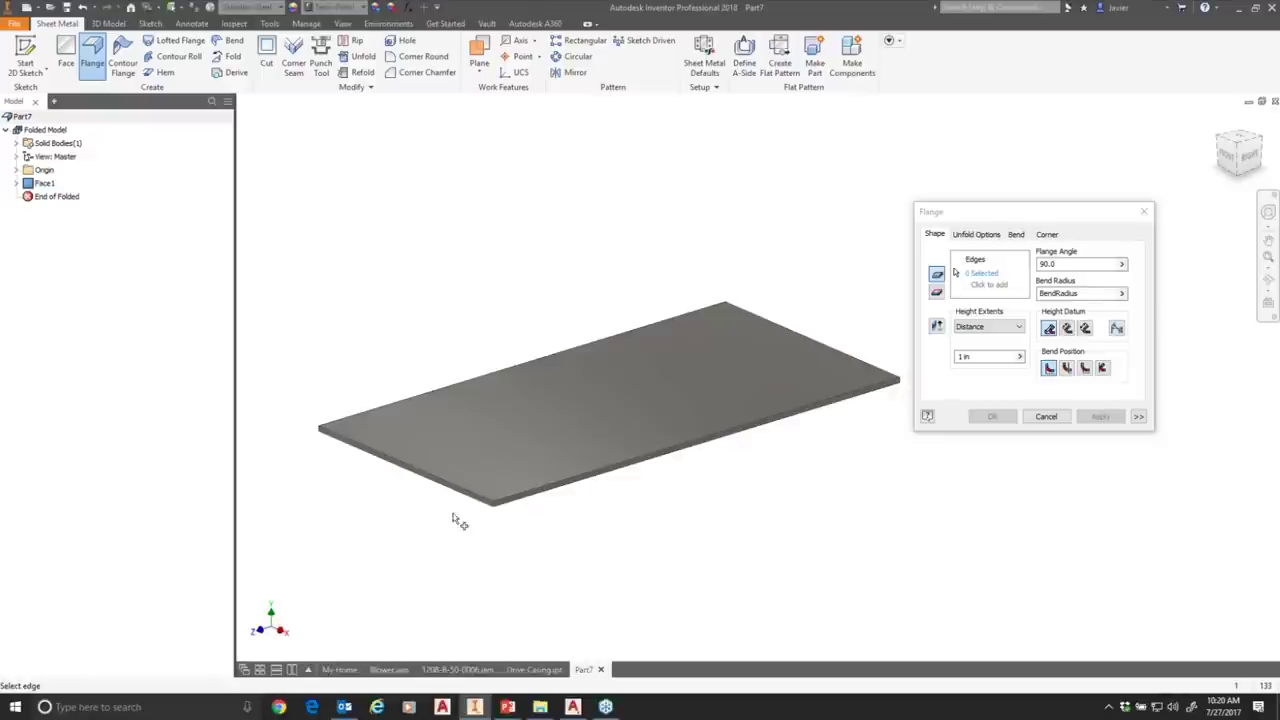
scroll(462, 515, "down", 5)
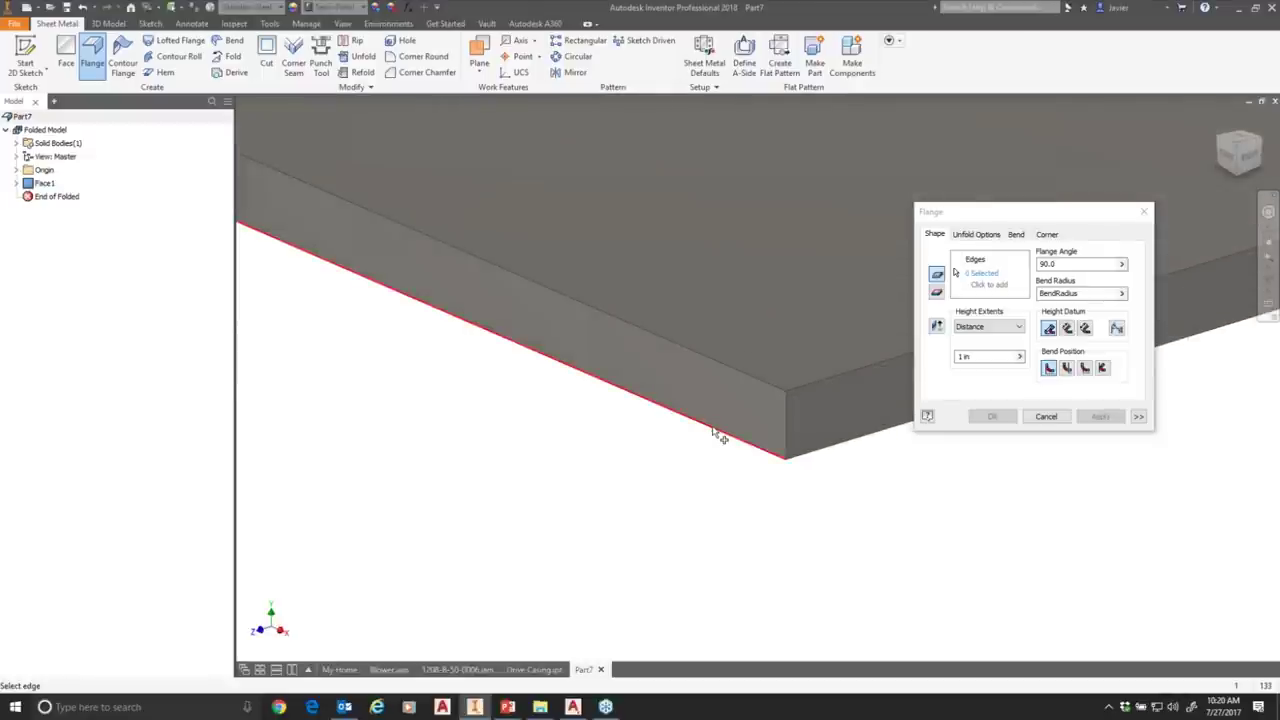
Try a flange from the lower edge of the plate's near short end, testing its flipped direction, then deselect the edge.
left_click(716, 433)
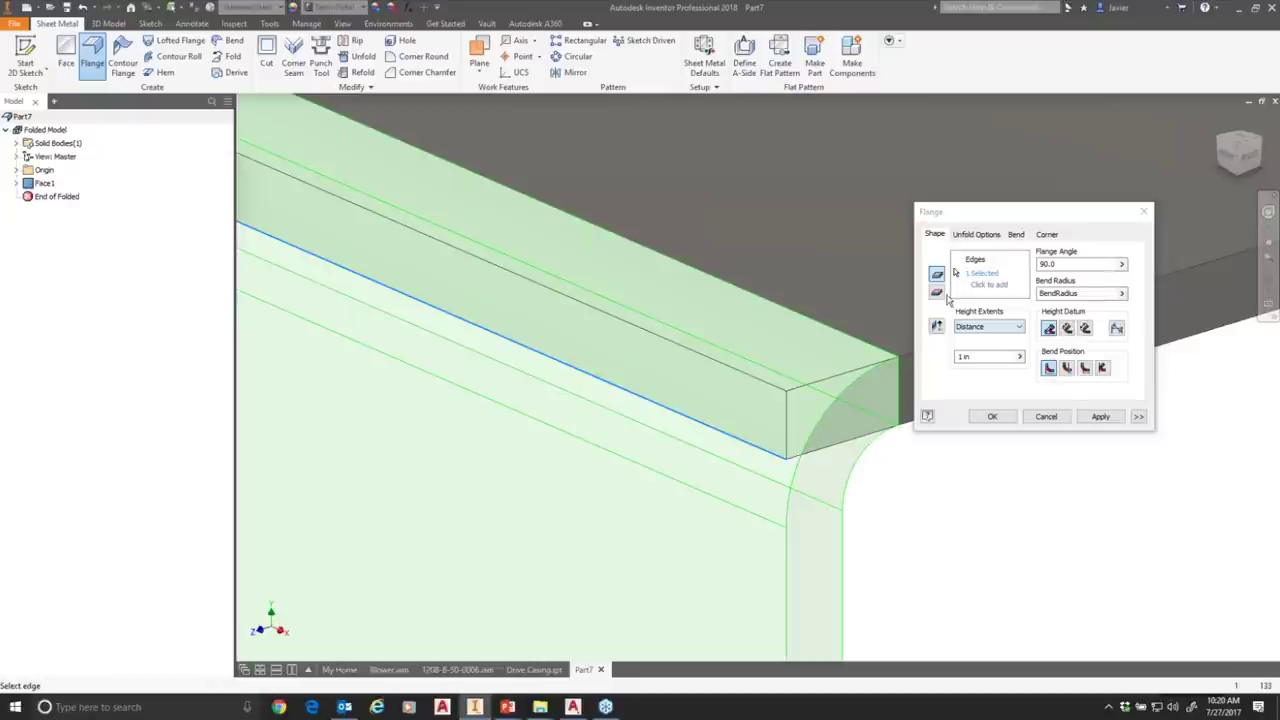
left_click(938, 329)
left_click(938, 329)
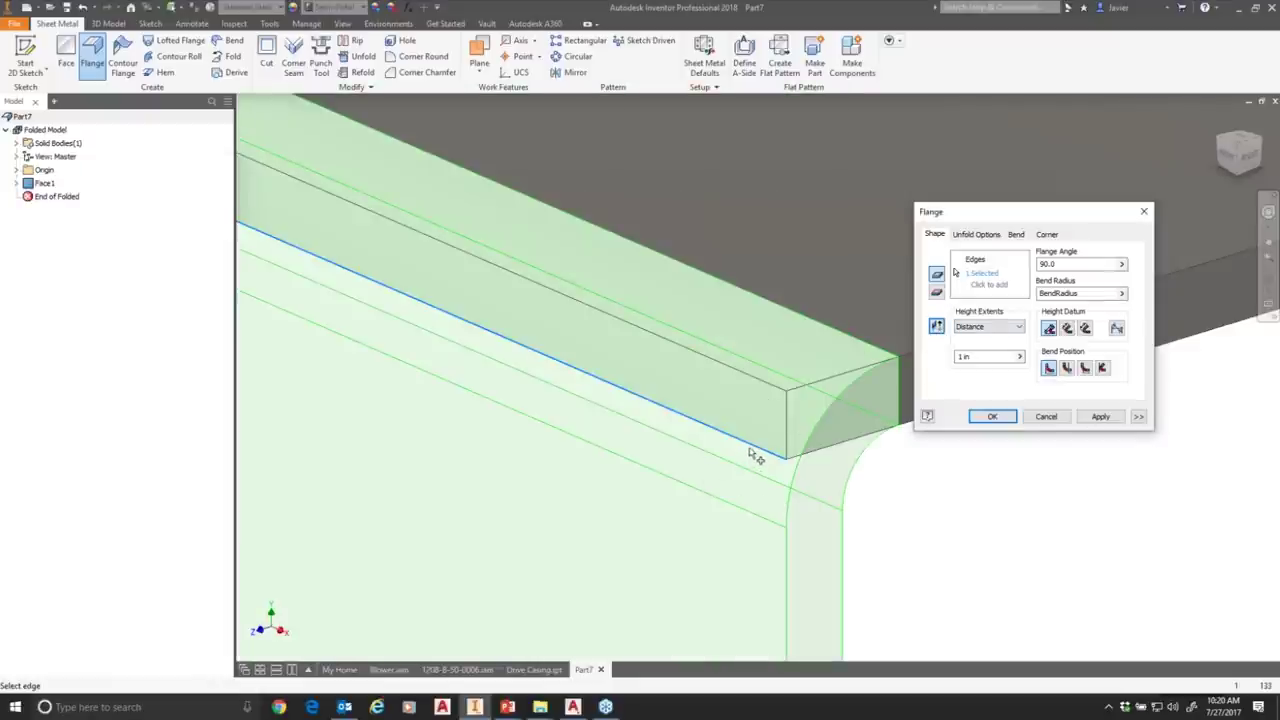
left_click(753, 452)
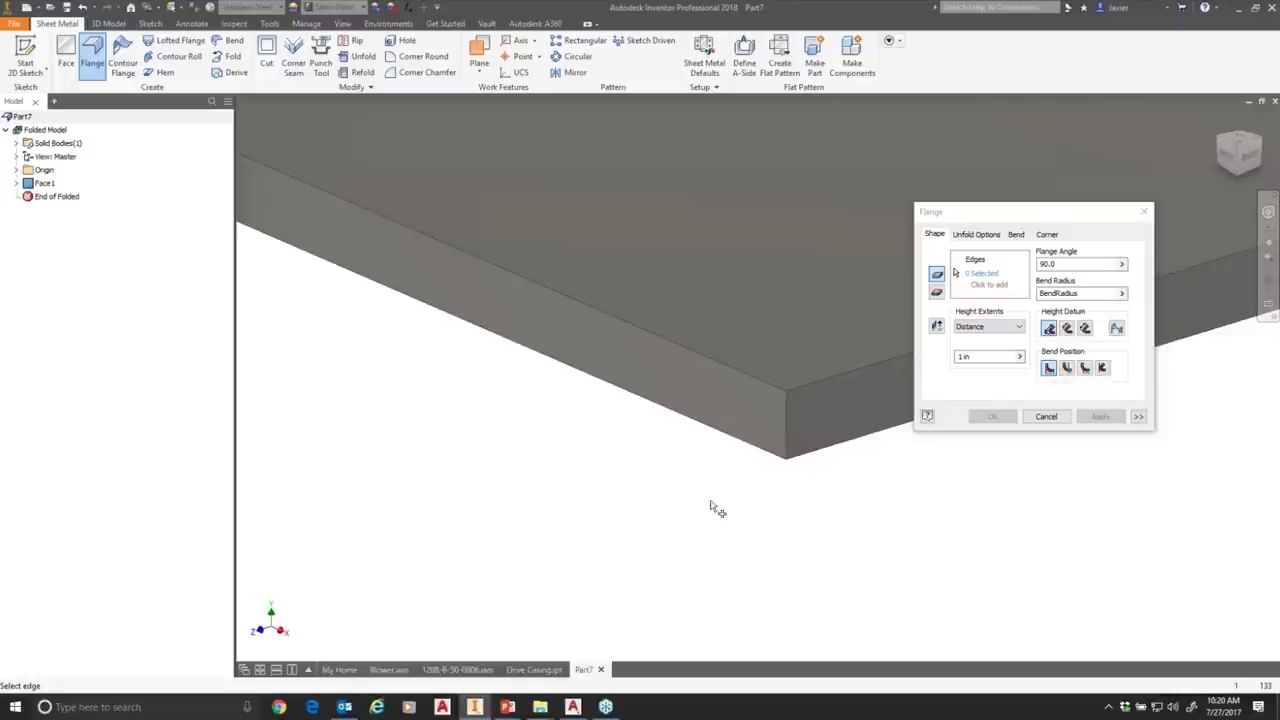
Preview 1 in flanges at 90 degrees from the upper edges of the plate's near short end and adjoining long side.
left_click(720, 368)
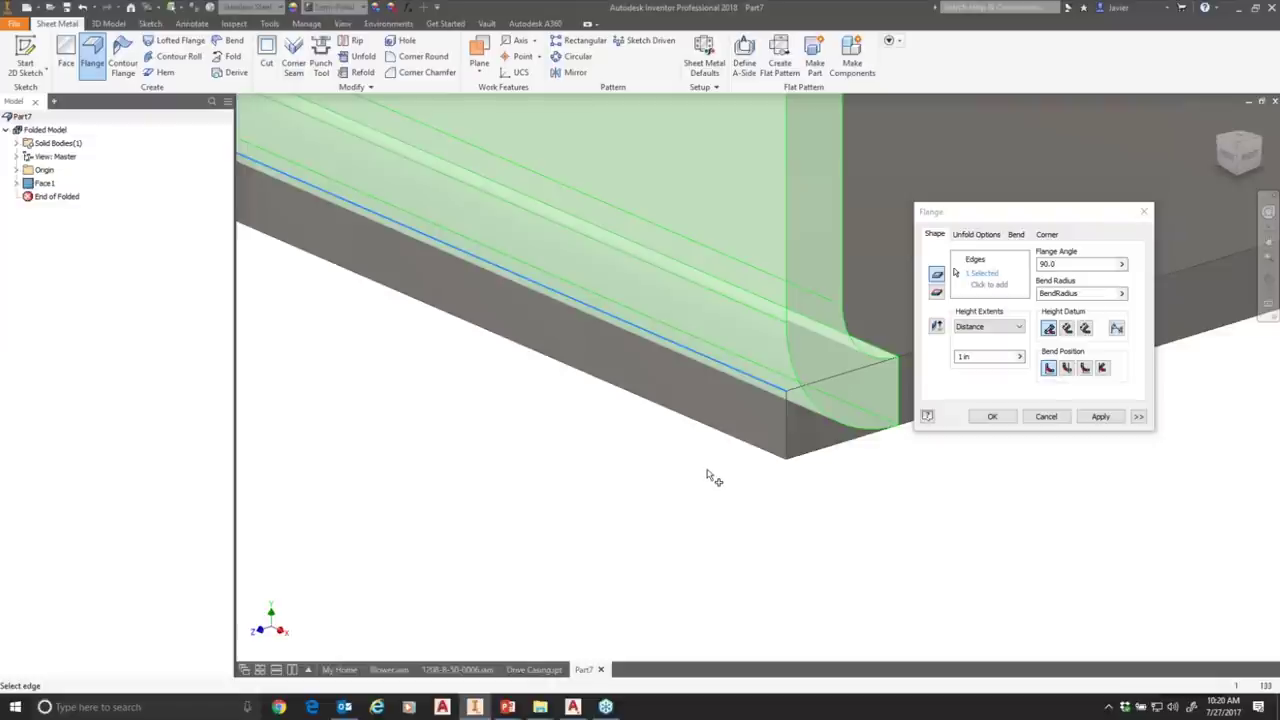
scroll(742, 506, "up", 3)
scroll(657, 514, "down", 1)
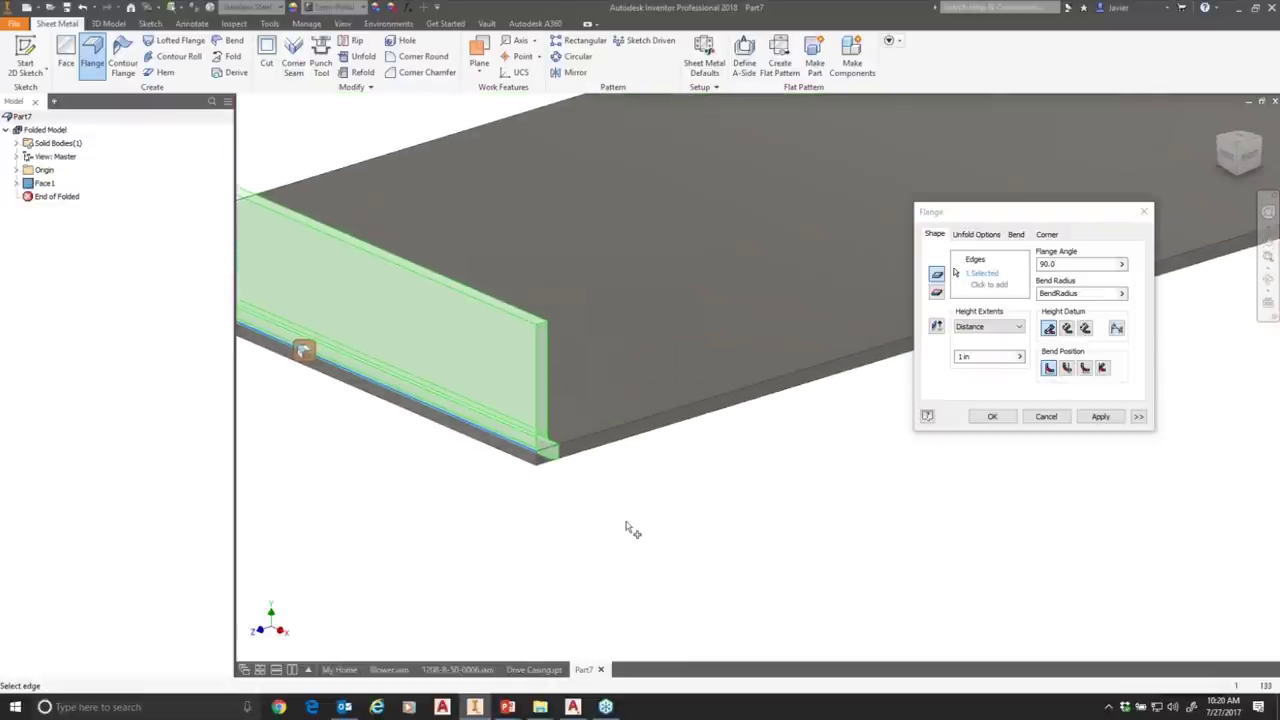
scroll(670, 530, "up", 2)
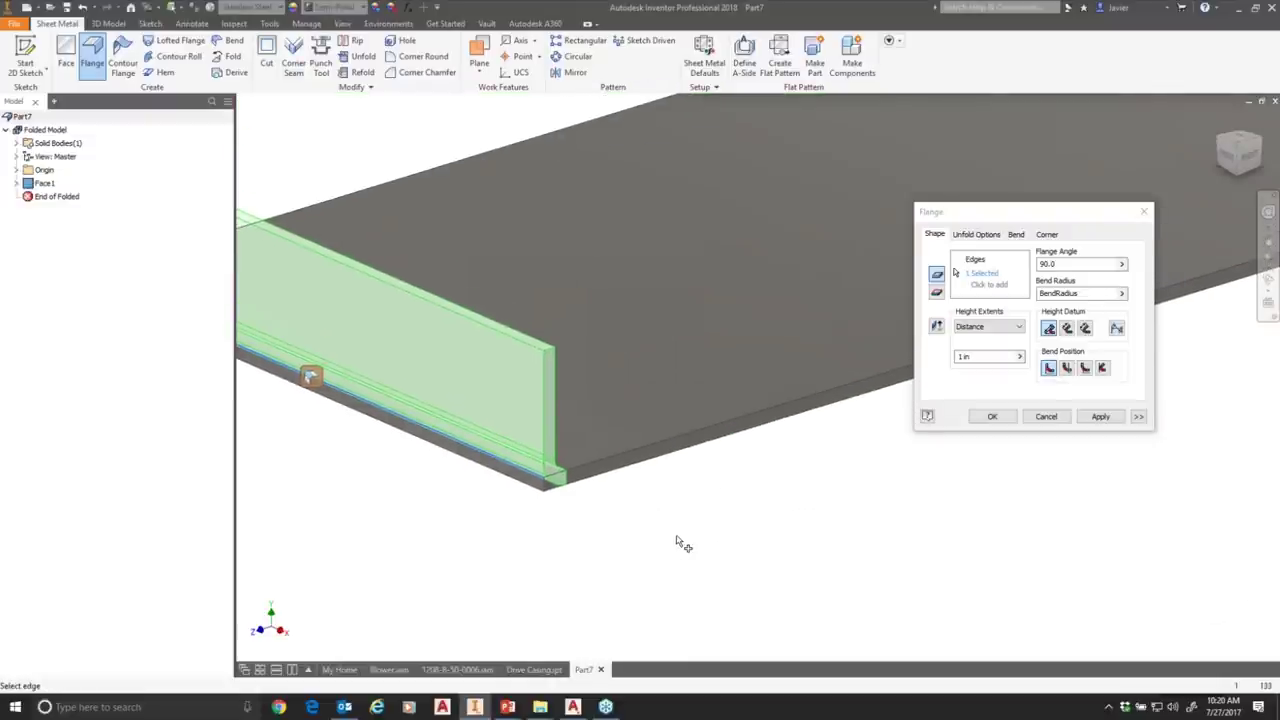
scroll(690, 530, "down", 2)
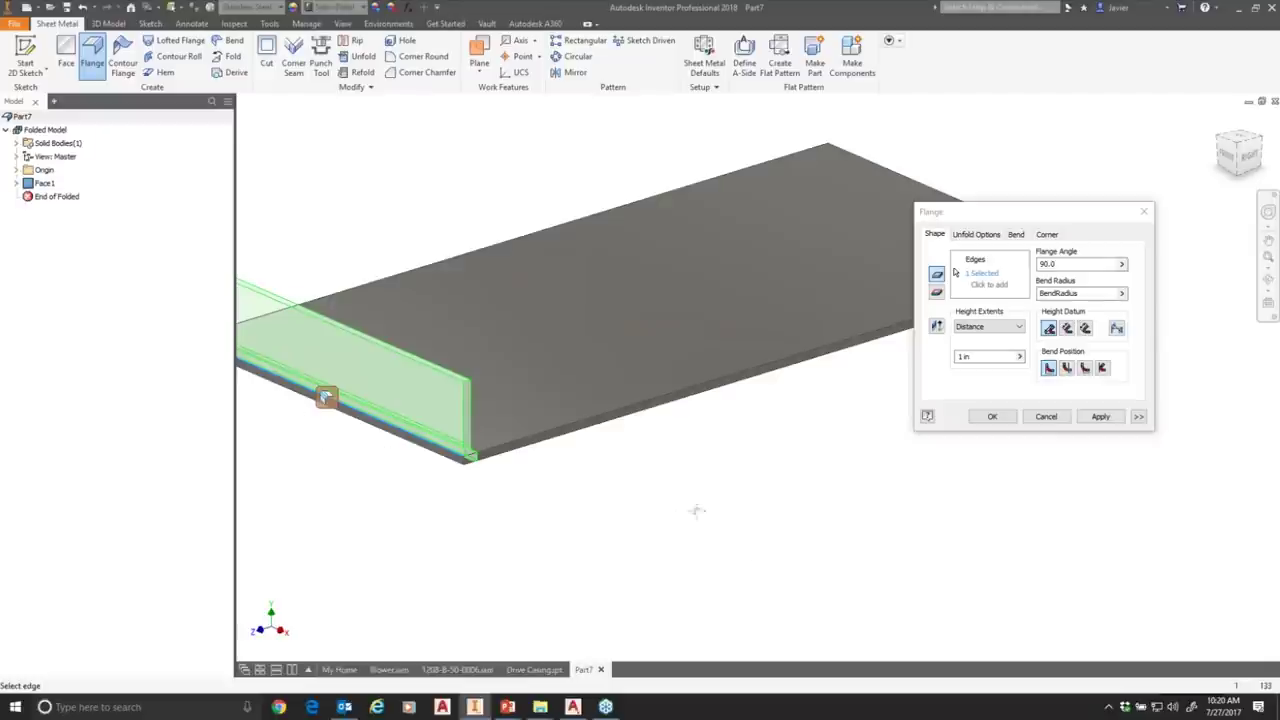
scroll(706, 530, "up", 2)
left_click(681, 490)
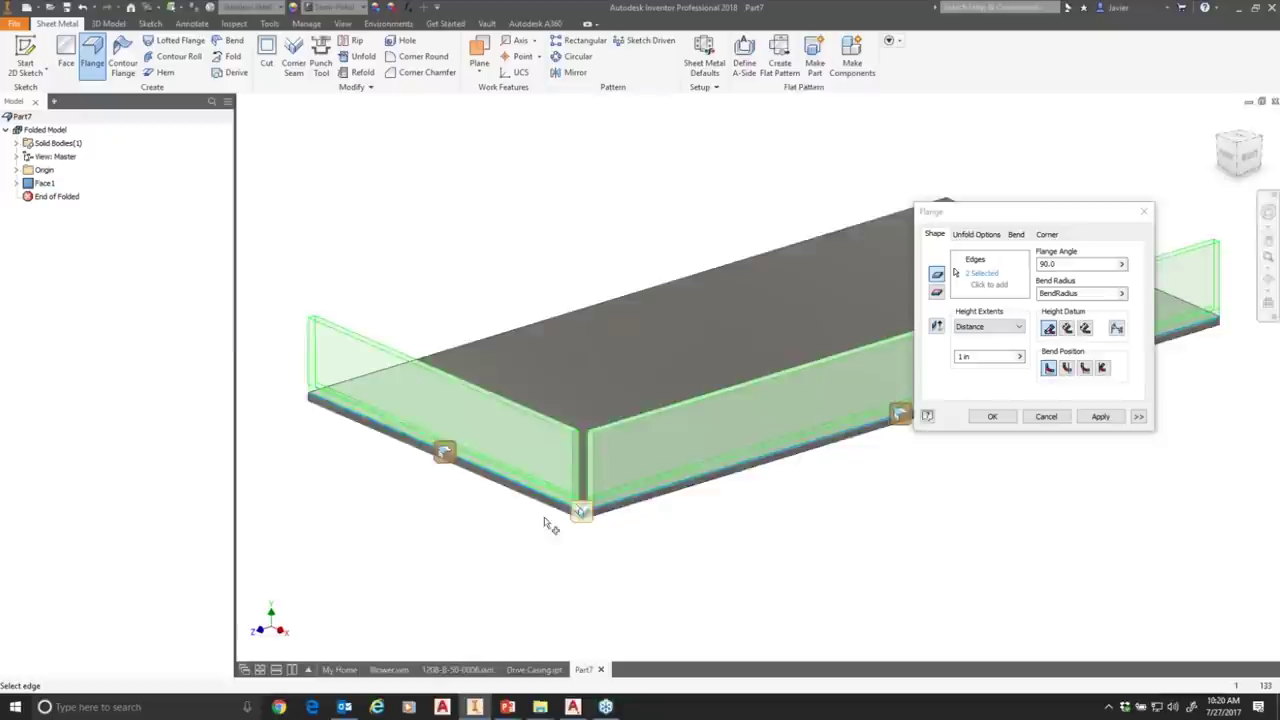
Examine the corner gap and bend shape where the two previewed flanges meet.
scroll(586, 514, "down", 2)
scroll(611, 531, "down", 2)
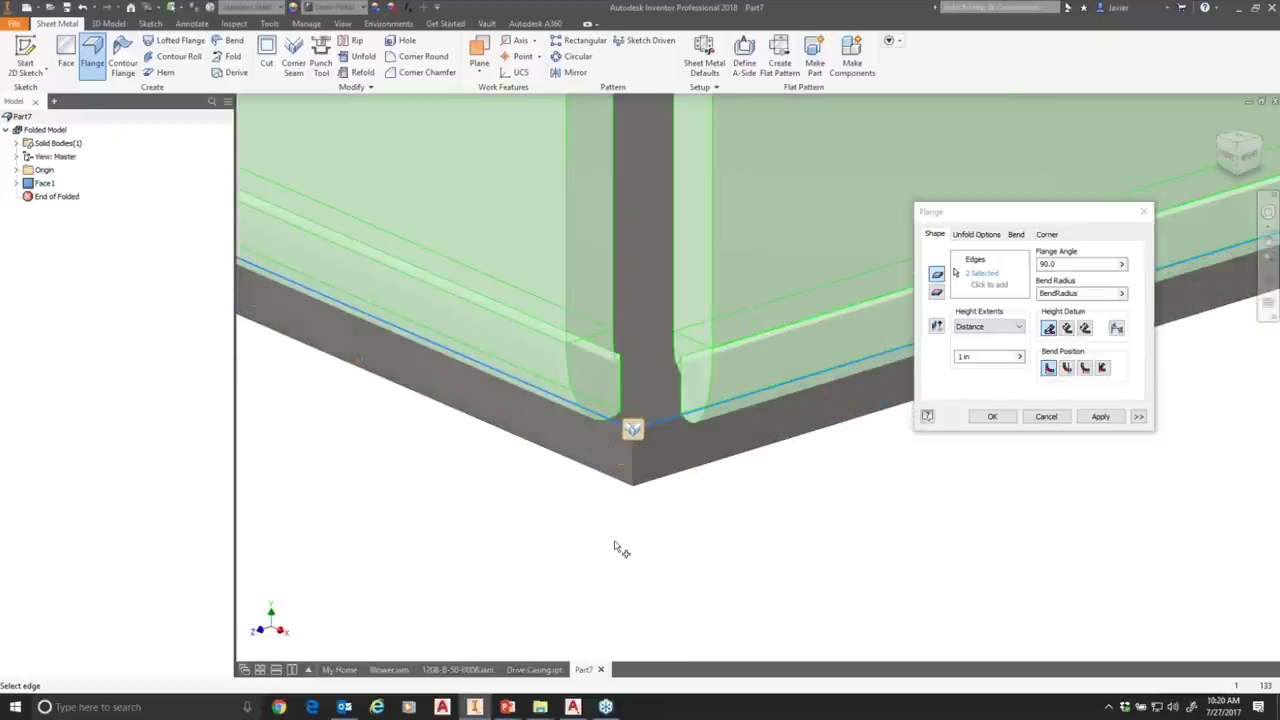
scroll(652, 466, "down", 2)
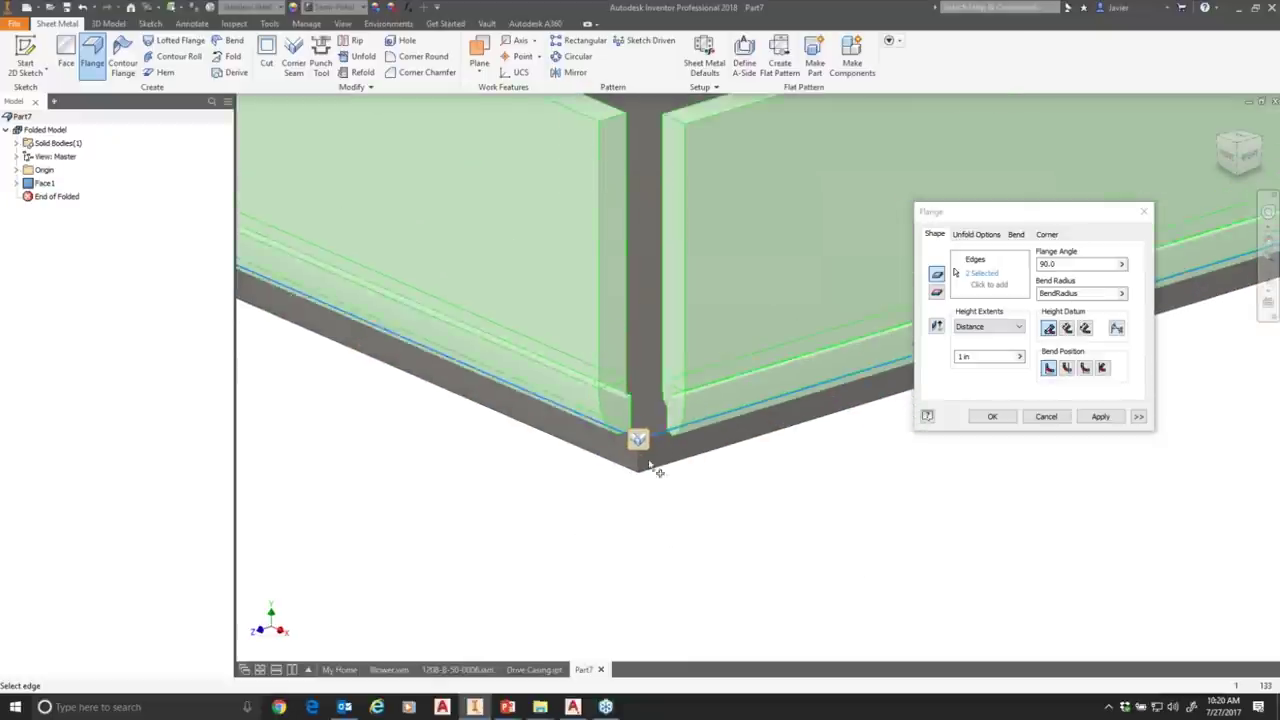
scroll(650, 465, "up", 3)
scroll(643, 290, "down", 2)
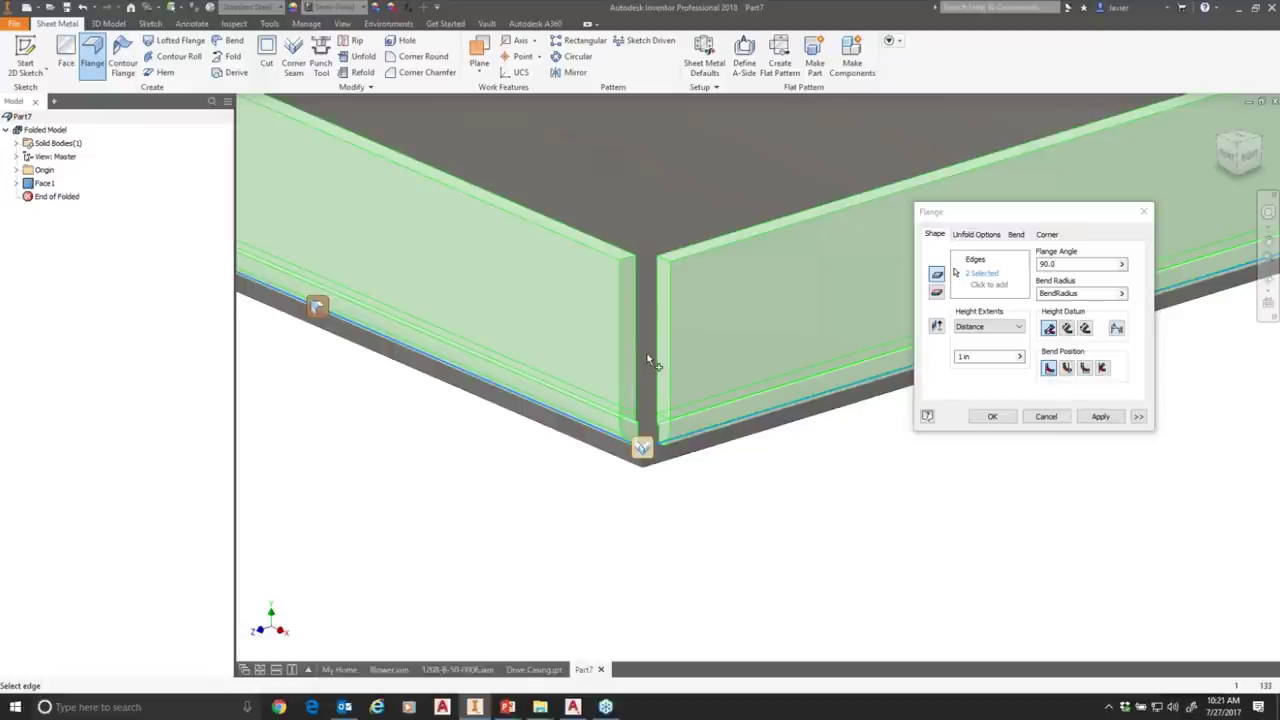
scroll(670, 468, "up", 3)
scroll(626, 449, "down", 2)
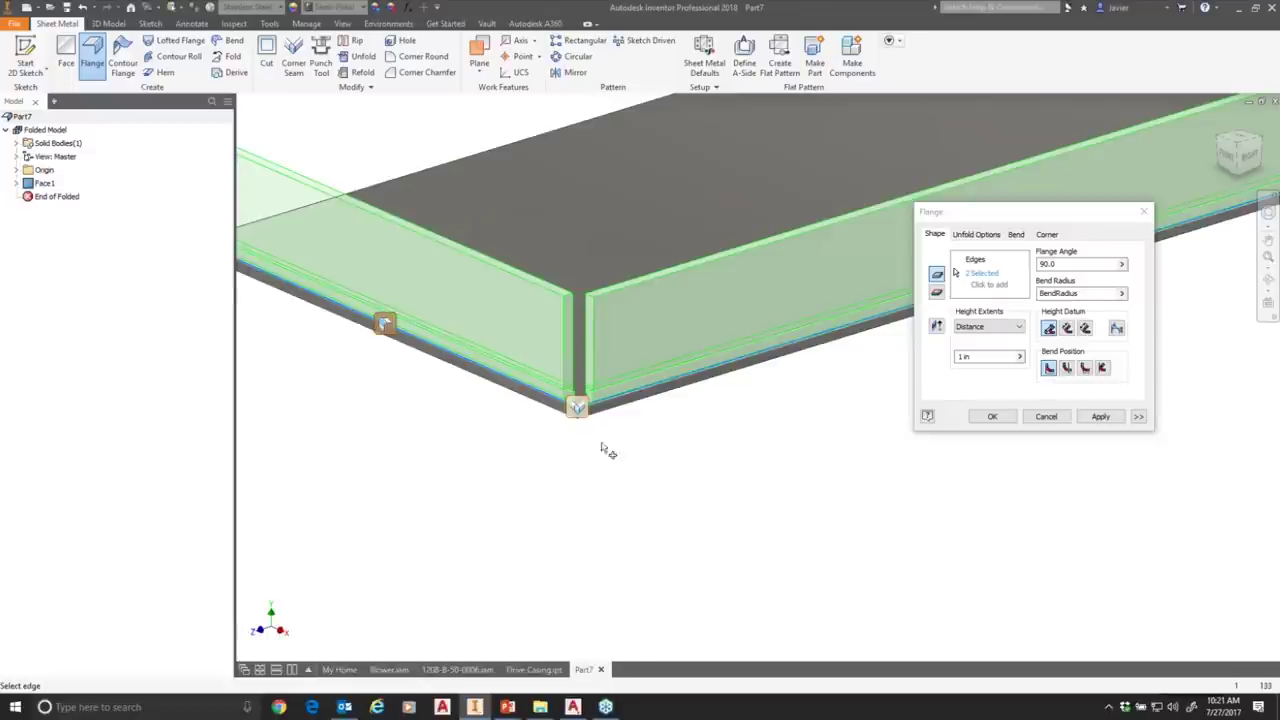
scroll(602, 410, "down", 1)
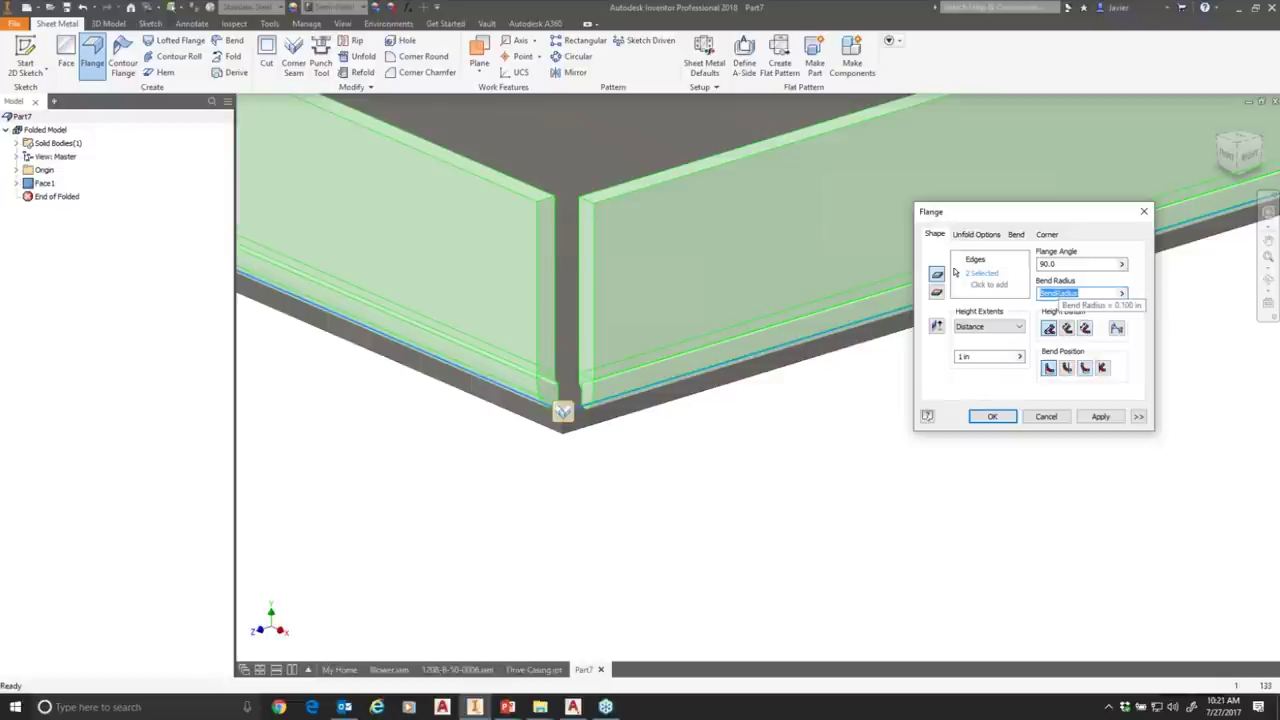
Set the bend radius of the two previewed flanges to .25 in, keeping the plate and preview in clear view.
type(".25")
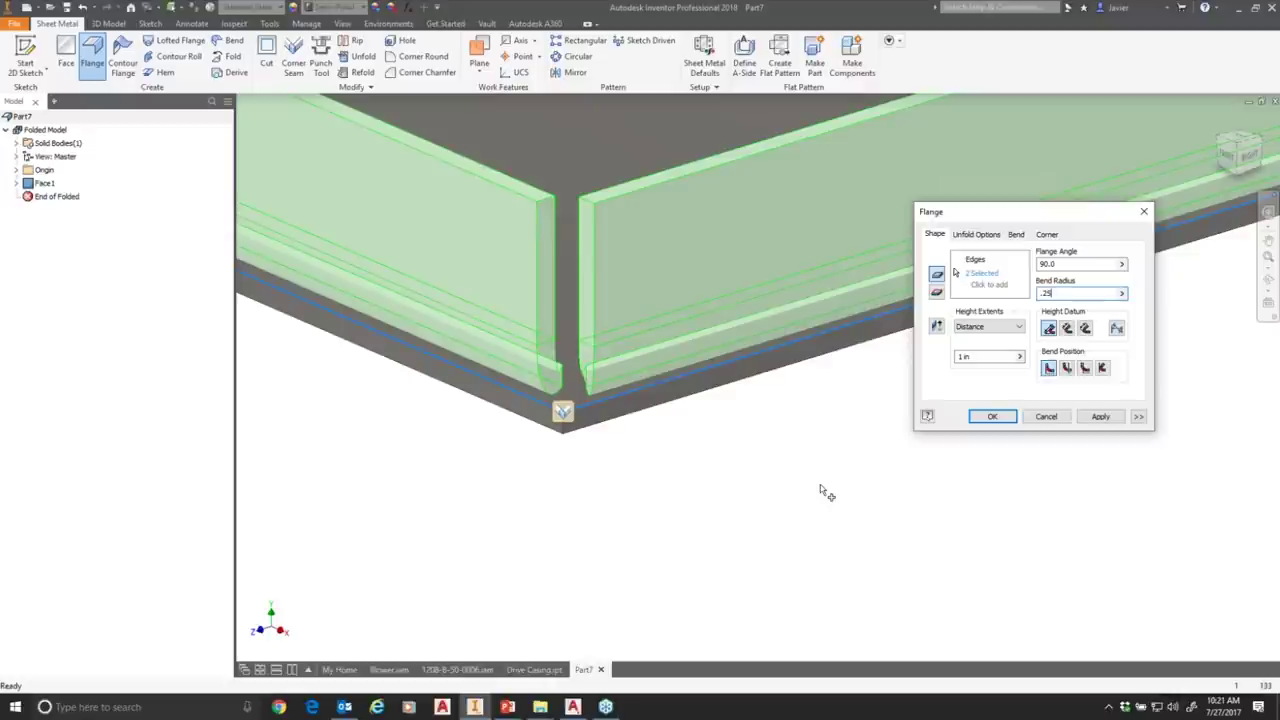
scroll(840, 486, "down", 2)
scroll(700, 480, "up", 3)
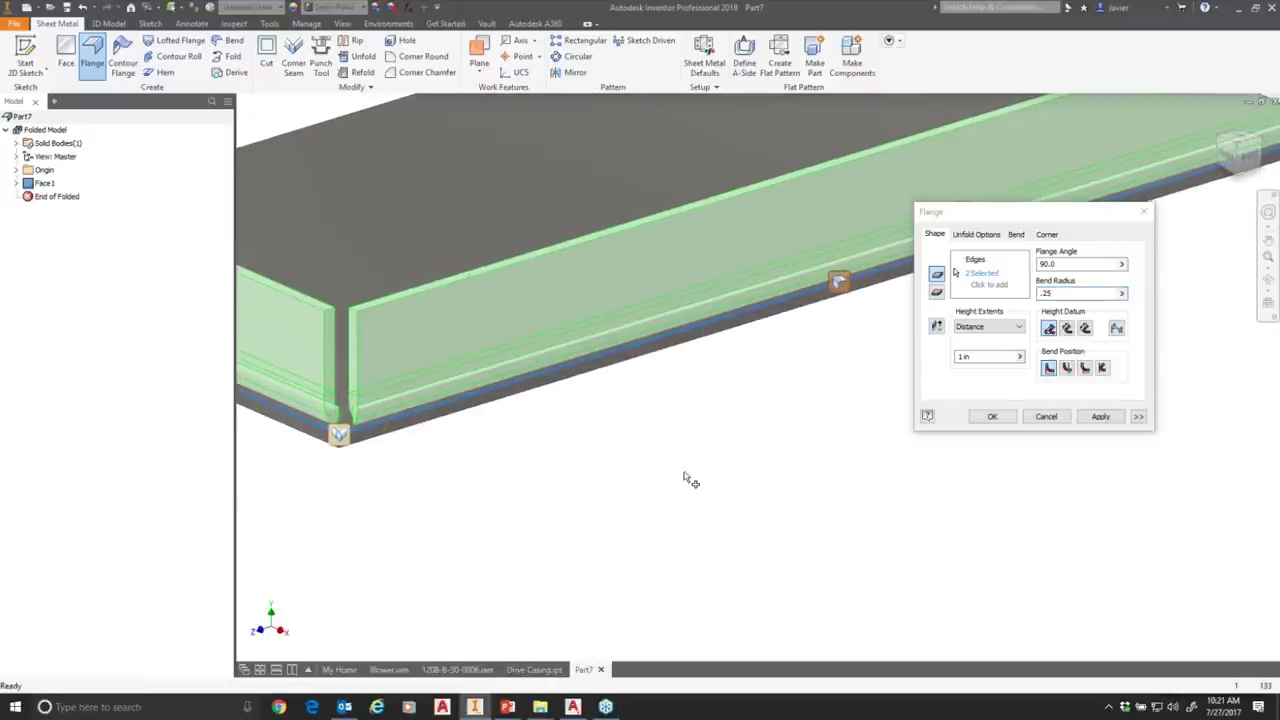
scroll(688, 480, "down", 2)
left_click_drag(1062, 218, 1166, 132)
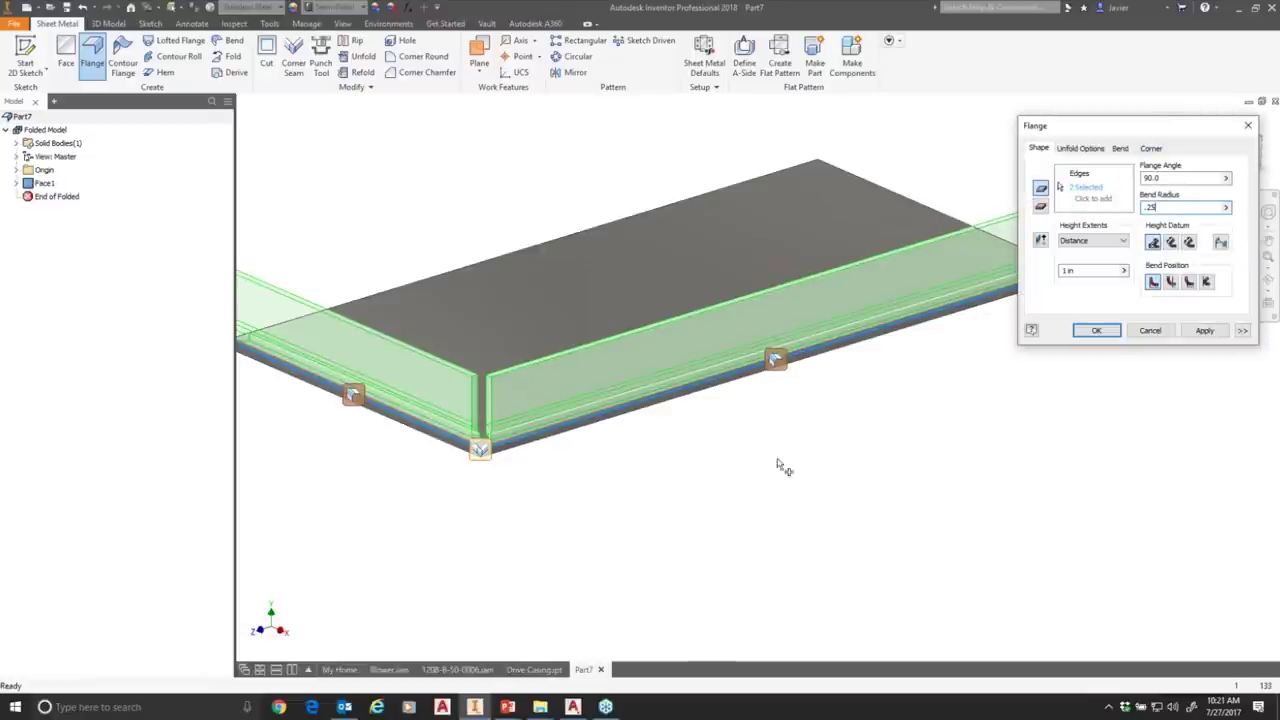
middle_click_drag(551, 517, 540, 476)
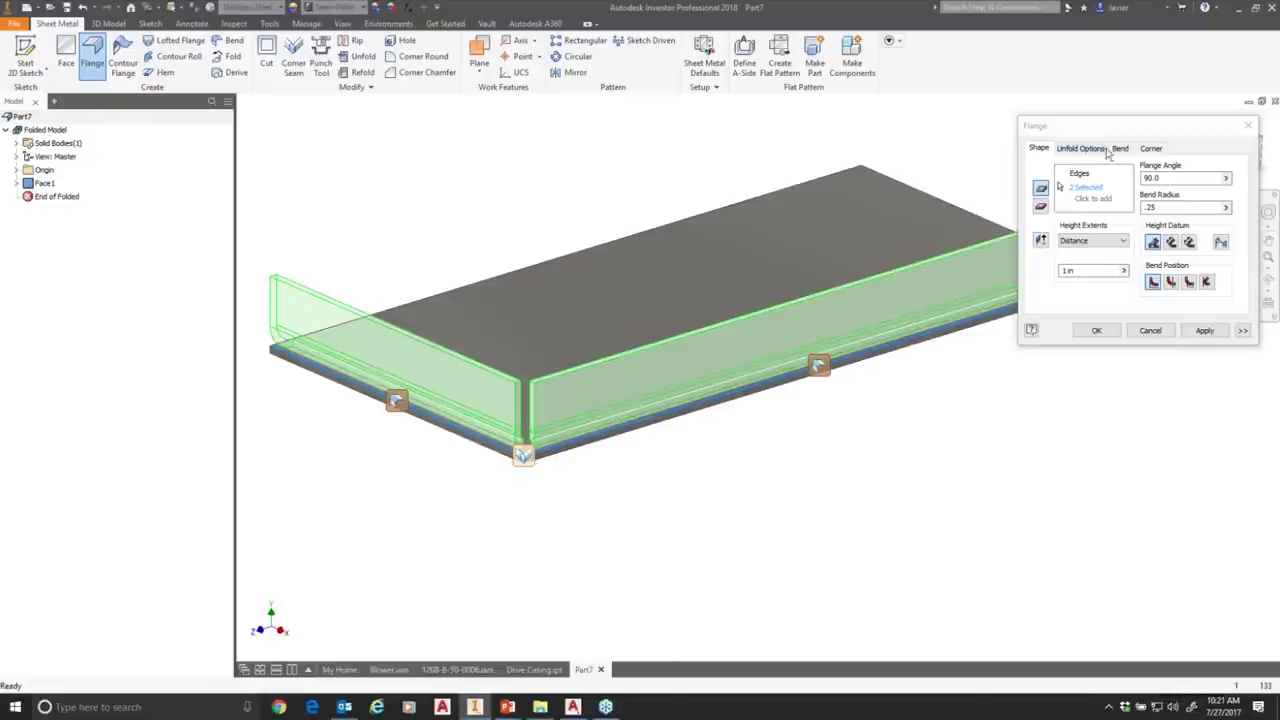
Review the flange's unfold rule, bend relief and corner relief options.
left_click(1080, 148)
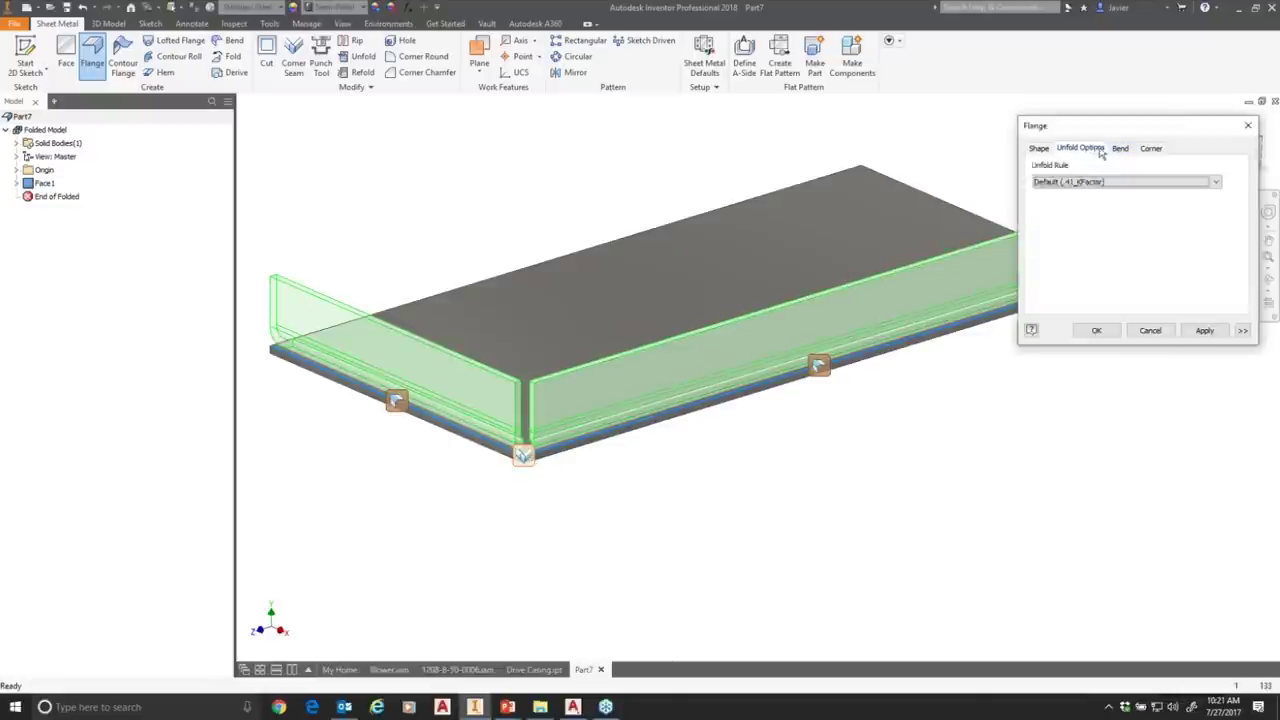
left_click(1120, 148)
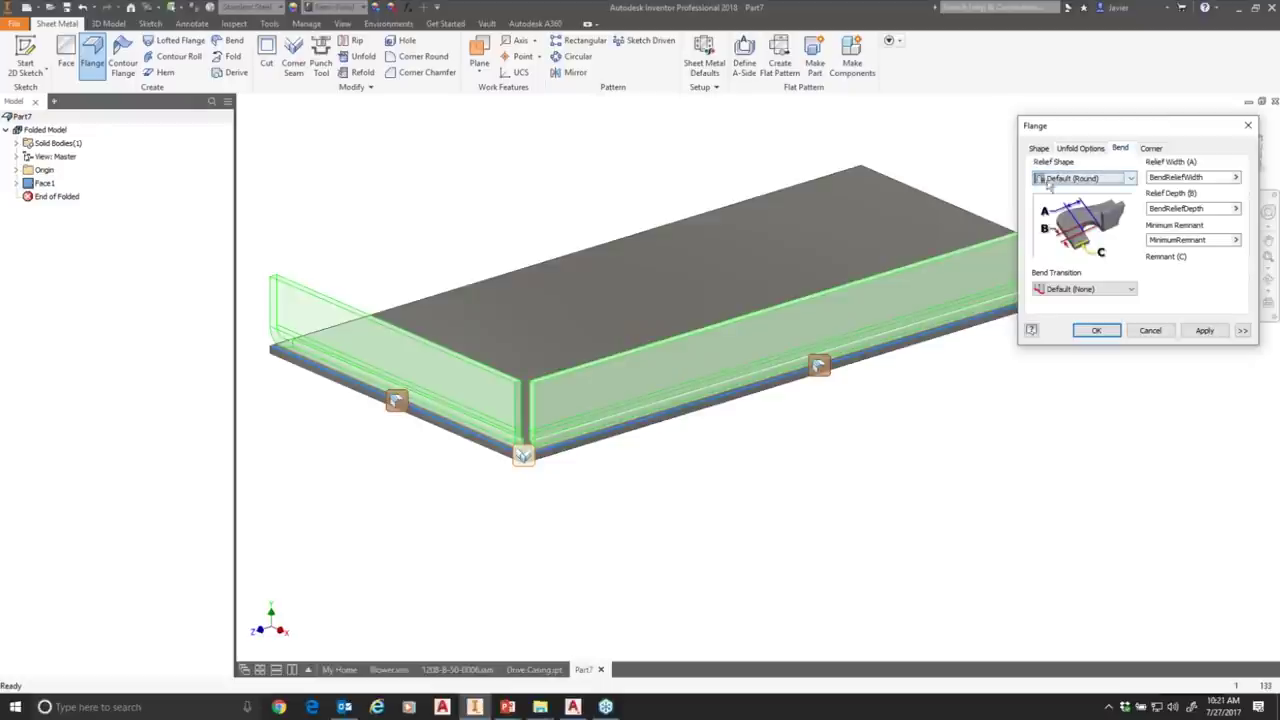
left_click(1146, 149)
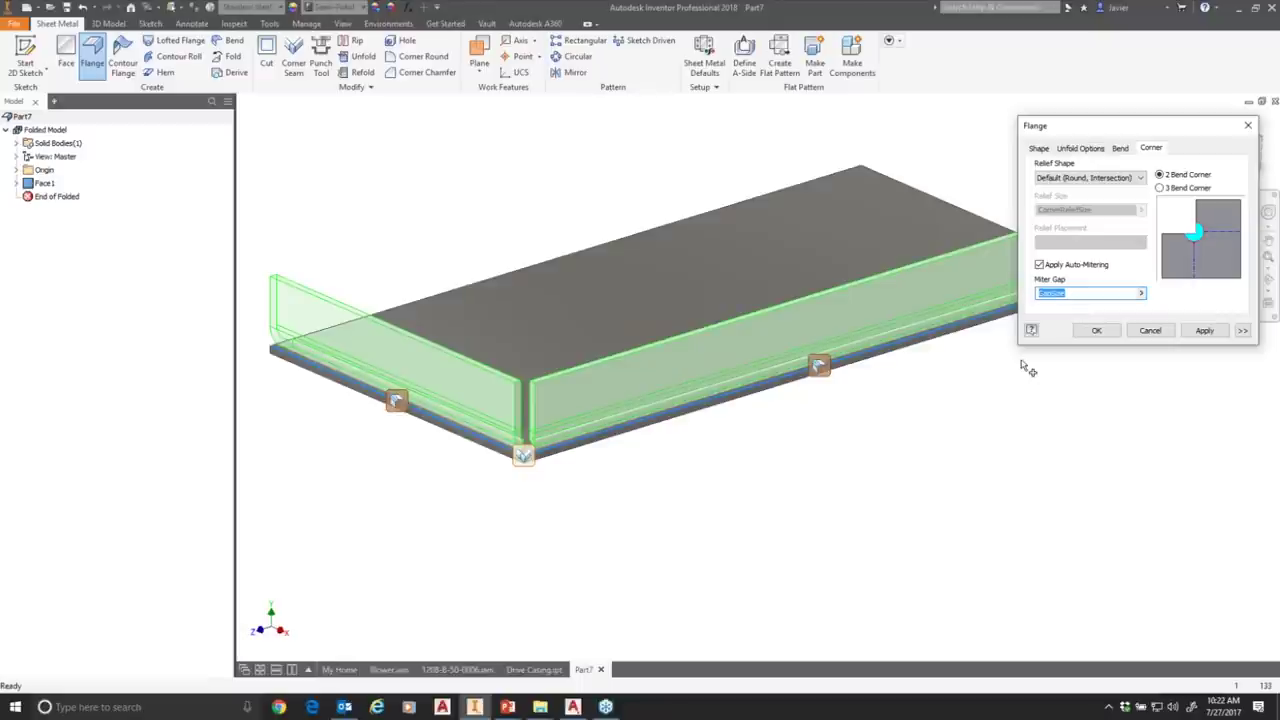
Try miter gaps of 0, .001 and .01 between the two flanges and check the previewed corner.
type("0")
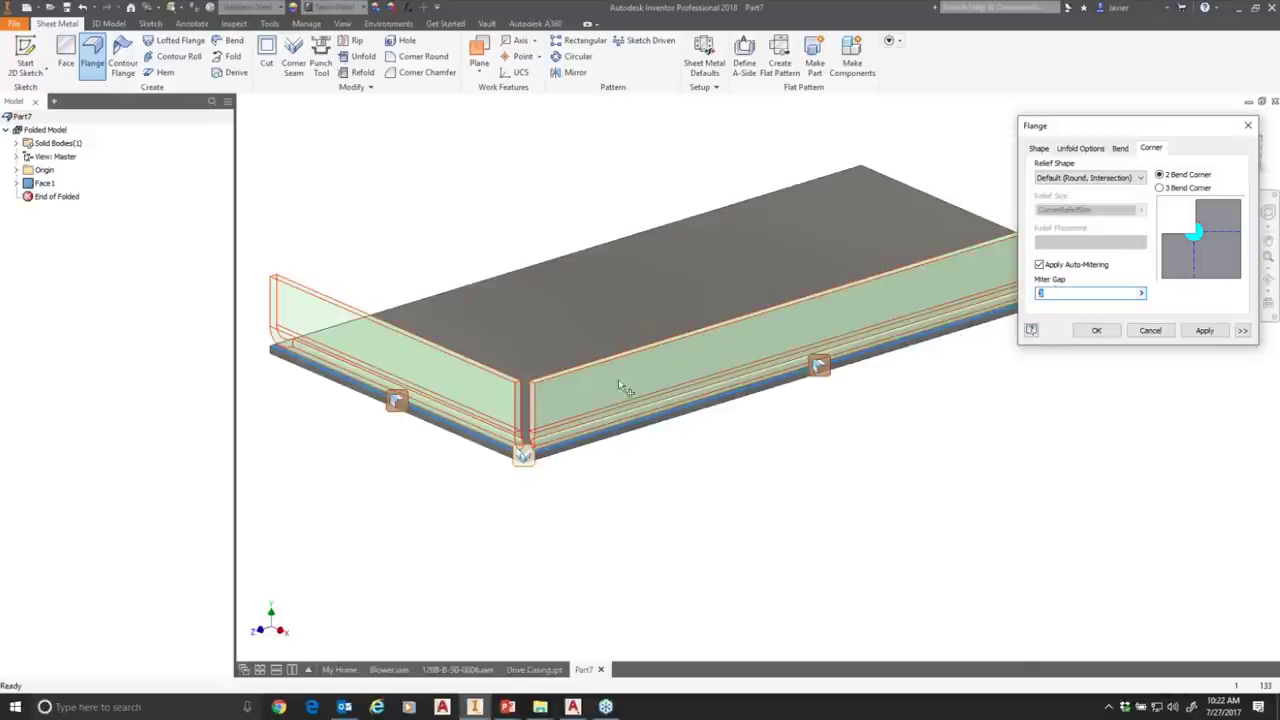
scroll(521, 387, "up", 2)
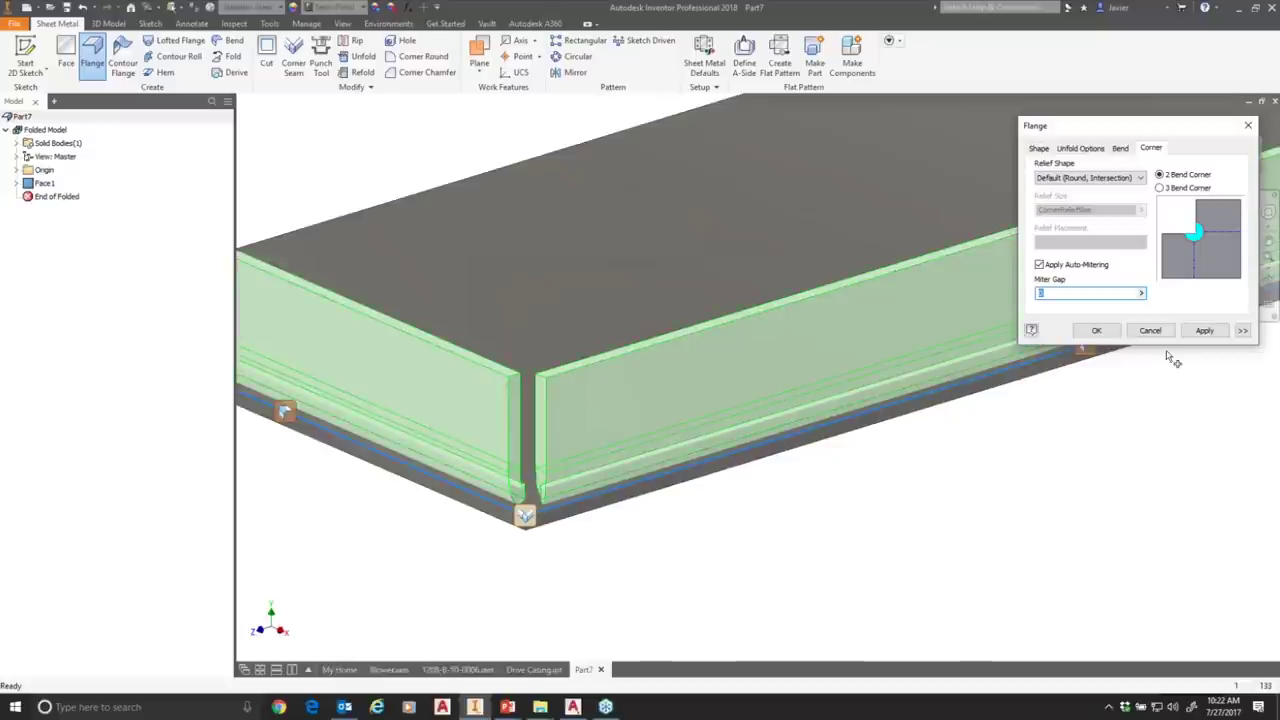
type(".001")
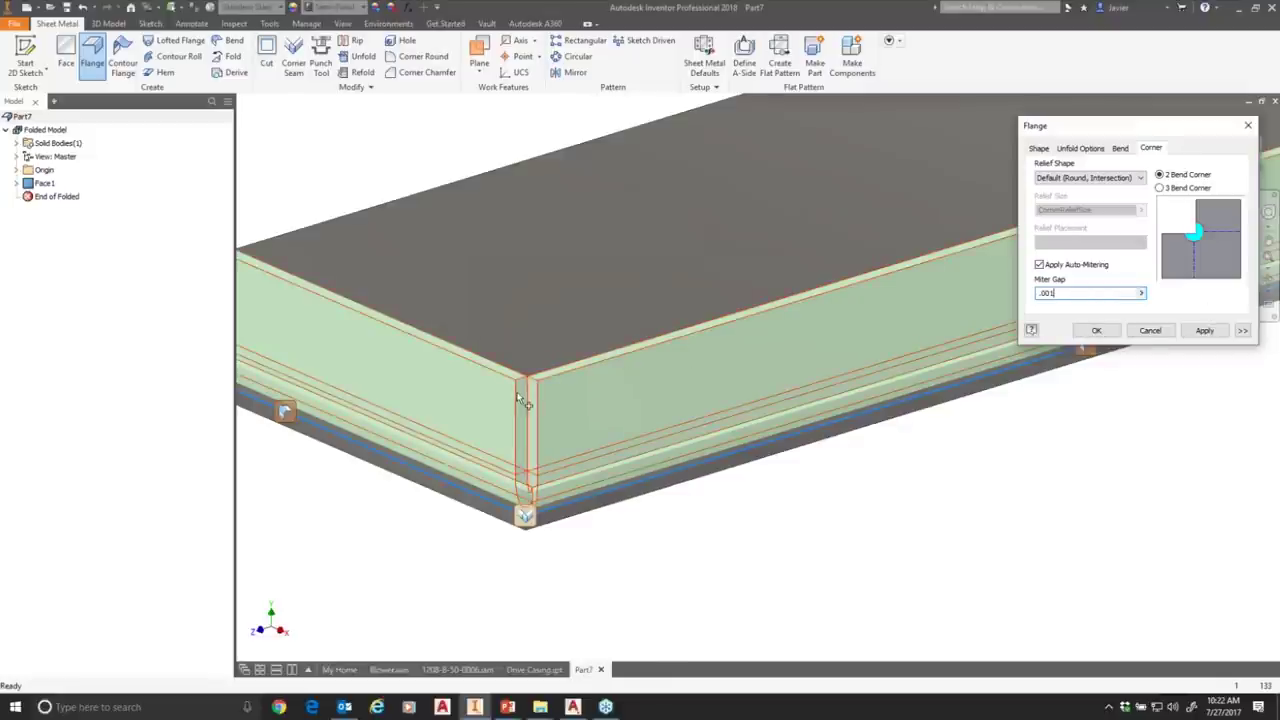
scroll(524, 402, "down", 5)
scroll(565, 320, "down", 4)
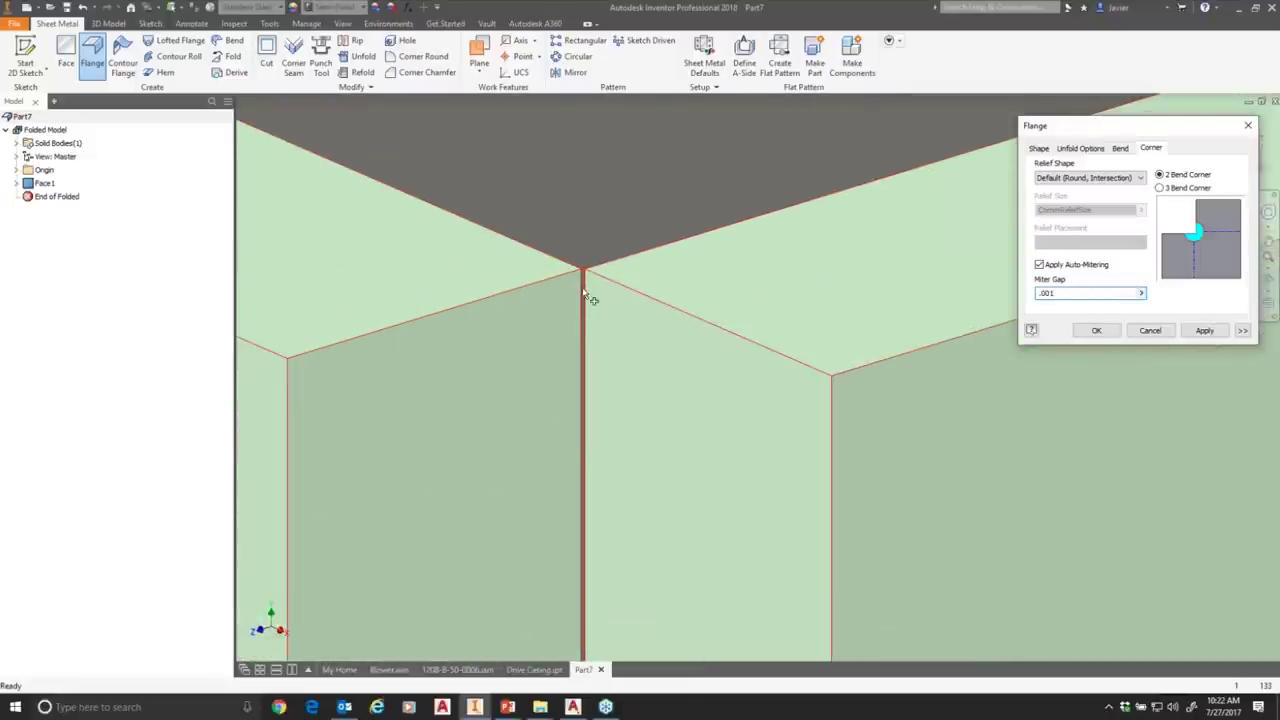
double_click(1062, 293)
type("0")
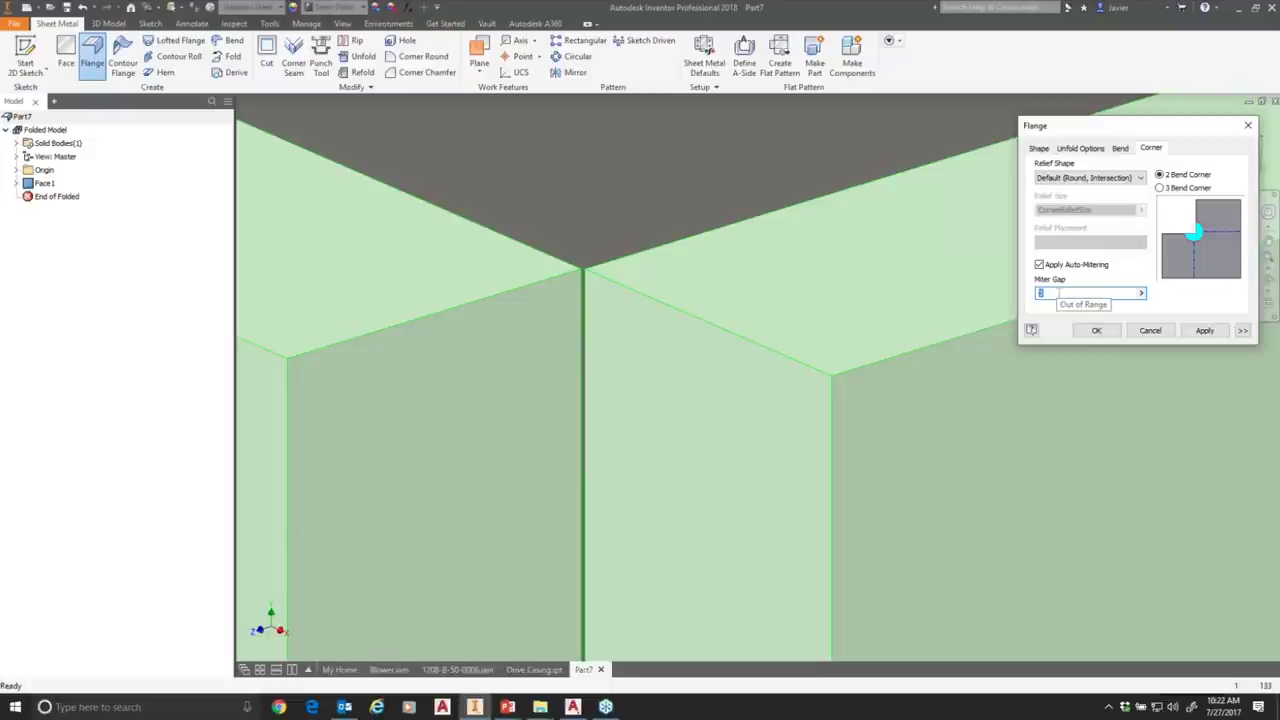
type(".01")
key("BackSpace")
key("BackSpace")
key("BackSpace")
Set the miter gap between the flanges to .00001.
type(".0000")
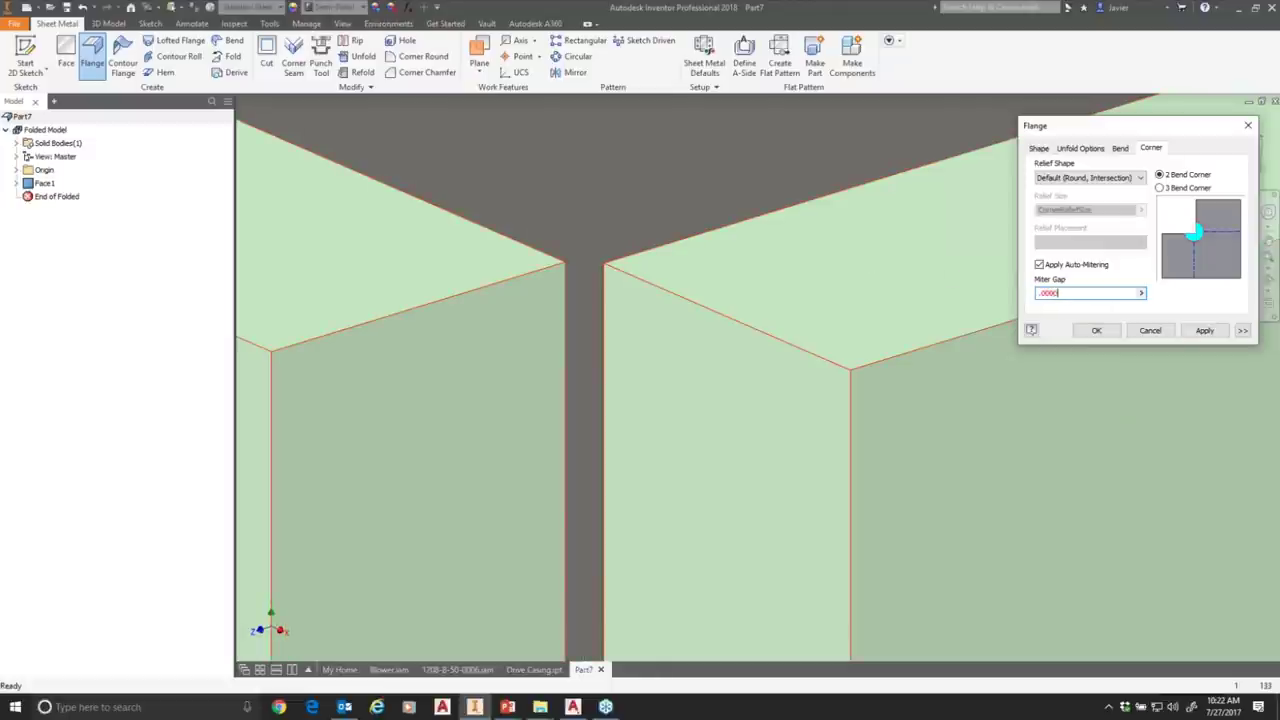
type("1")
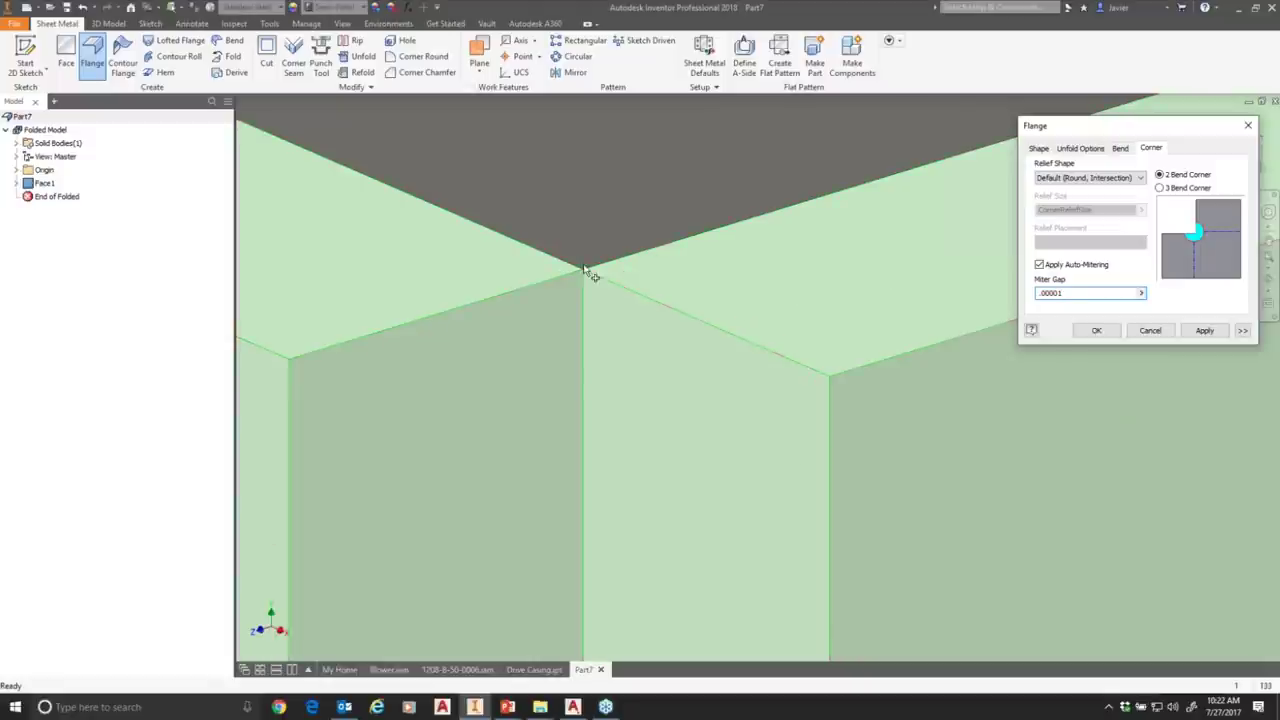
scroll(993, 415, "up", 3)
scroll(993, 418, "up", 5)
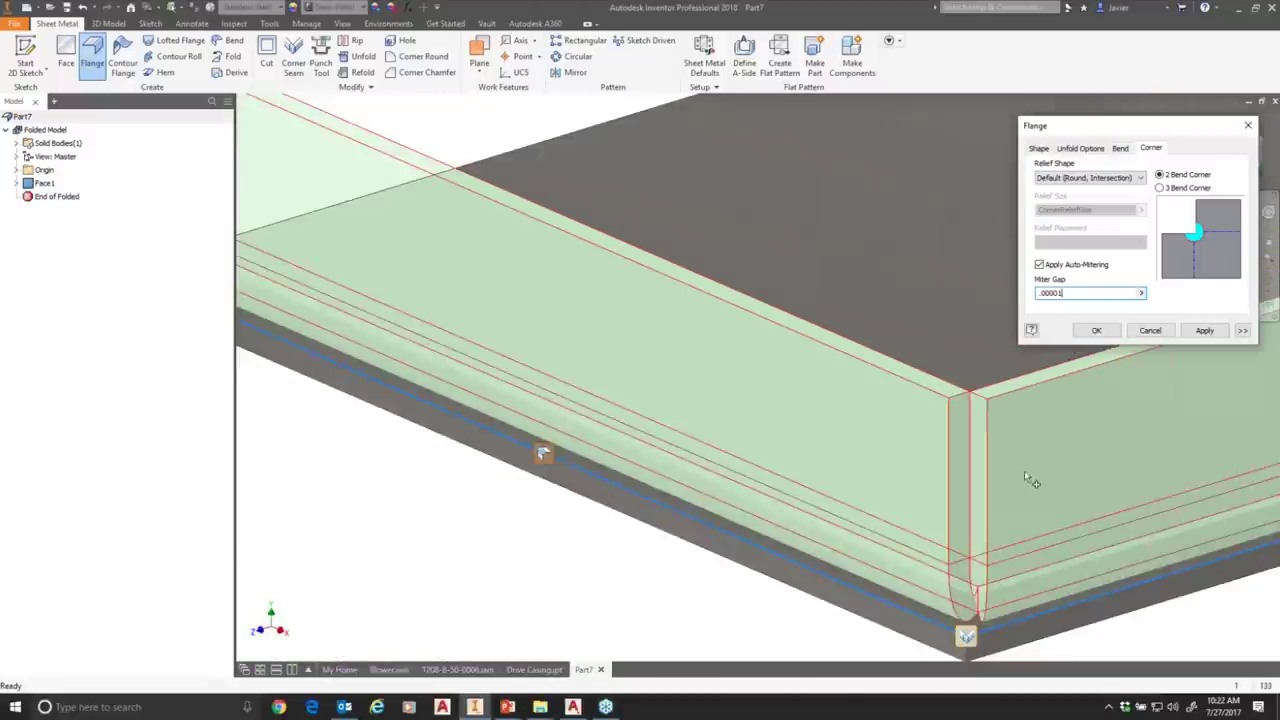
scroll(707, 497, "down", 2)
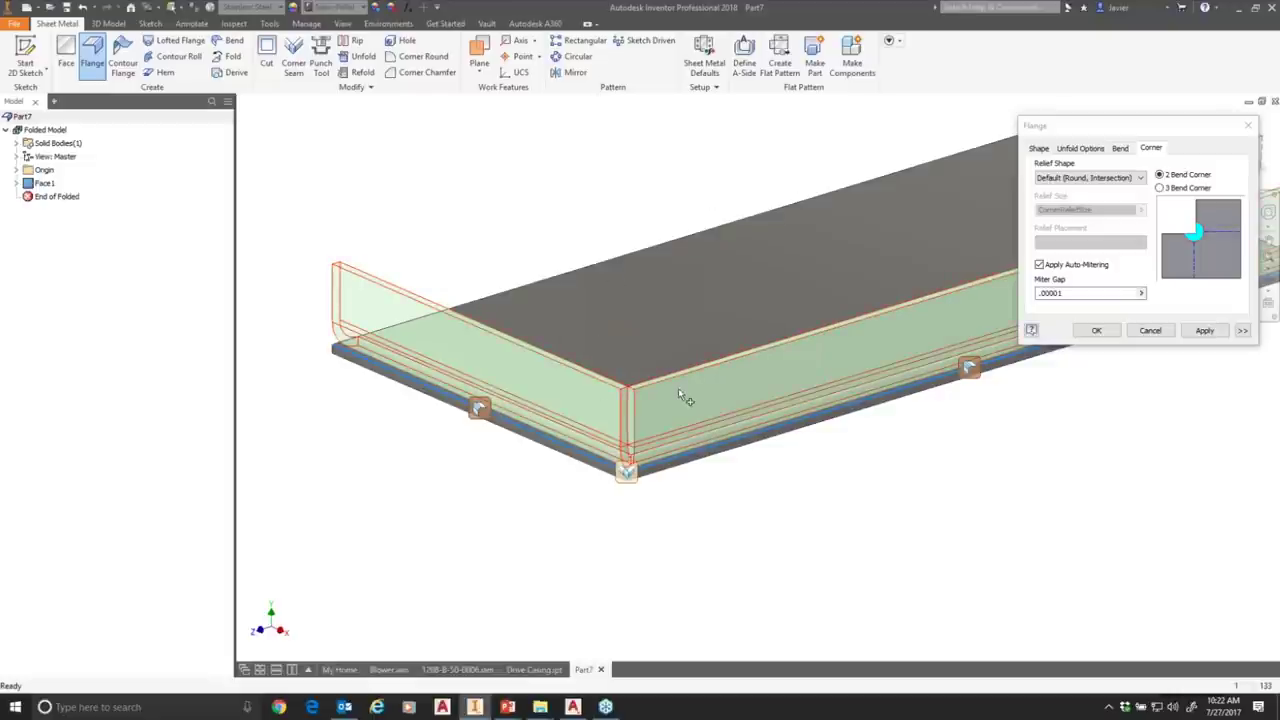
Add the upper edge of the plate's far long side as a third flange edge and check the near corner.
left_click(1040, 148)
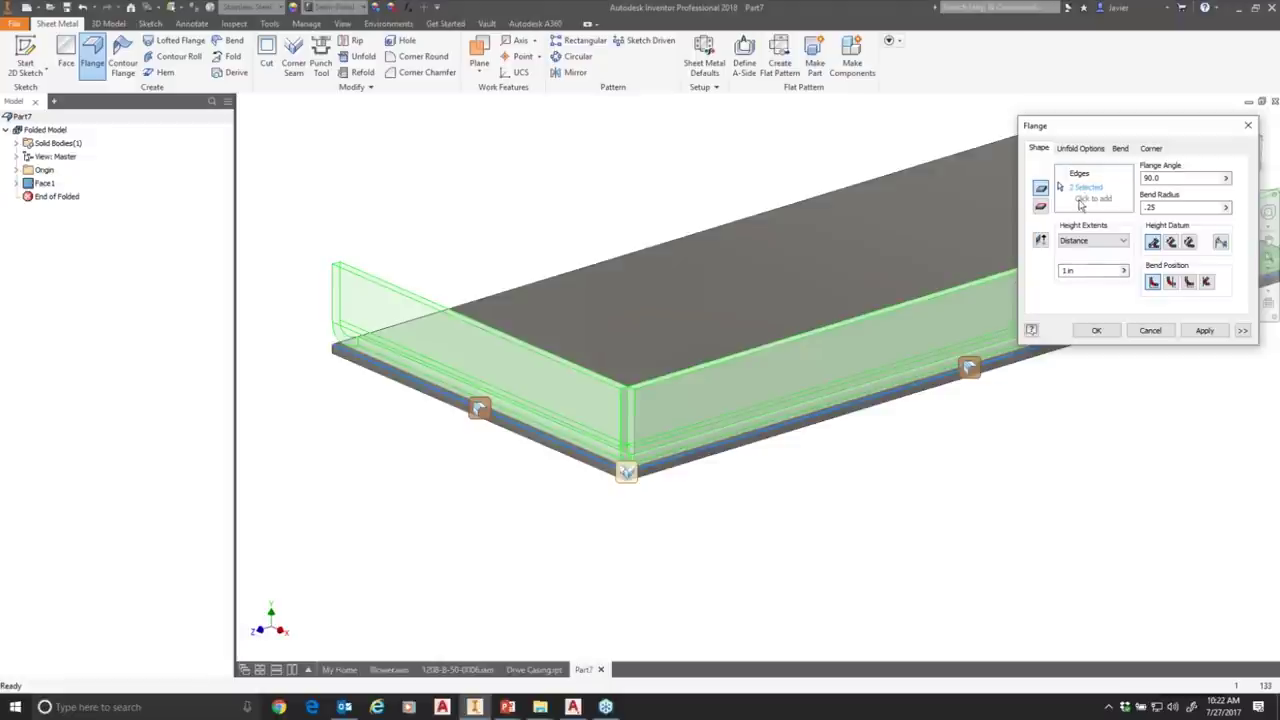
left_click(667, 250)
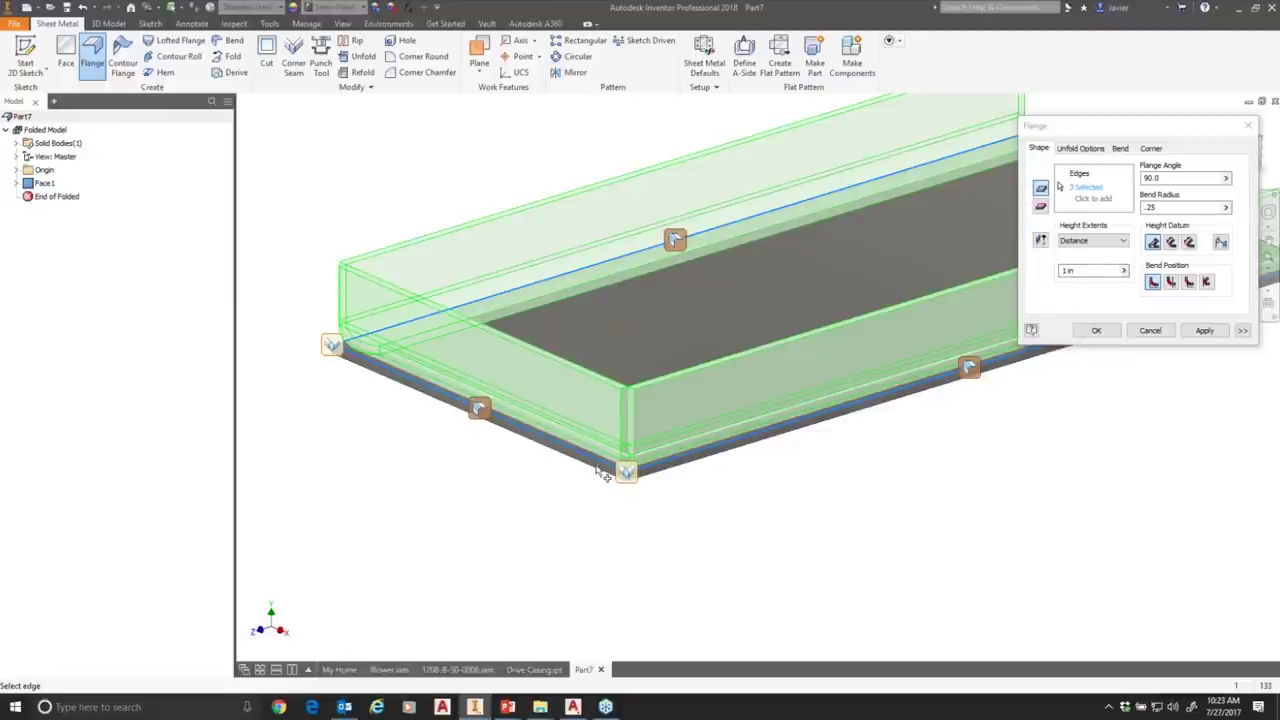
middle_click_drag(640, 569, 830, 365, "shift")
middle_click_drag(849, 451, 530, 290, "shift")
scroll(578, 485, "up", 2)
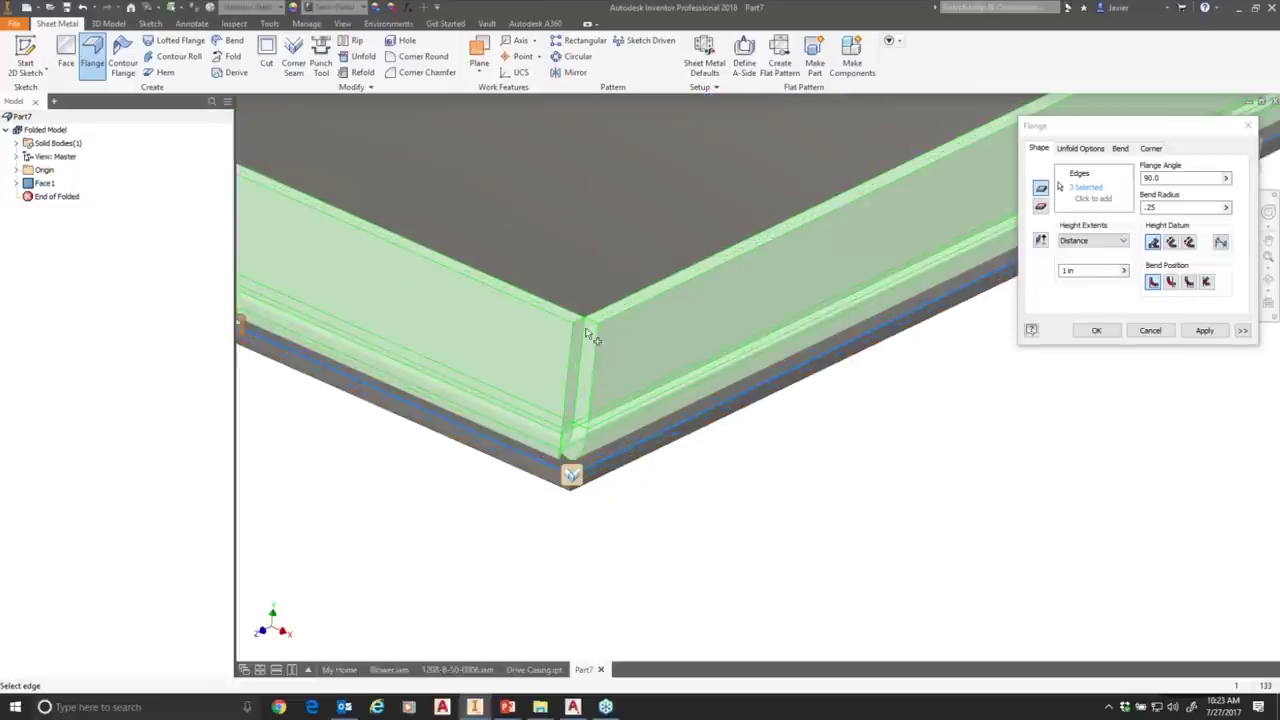
scroll(585, 367, "up", 2)
scroll(717, 514, "down", 3)
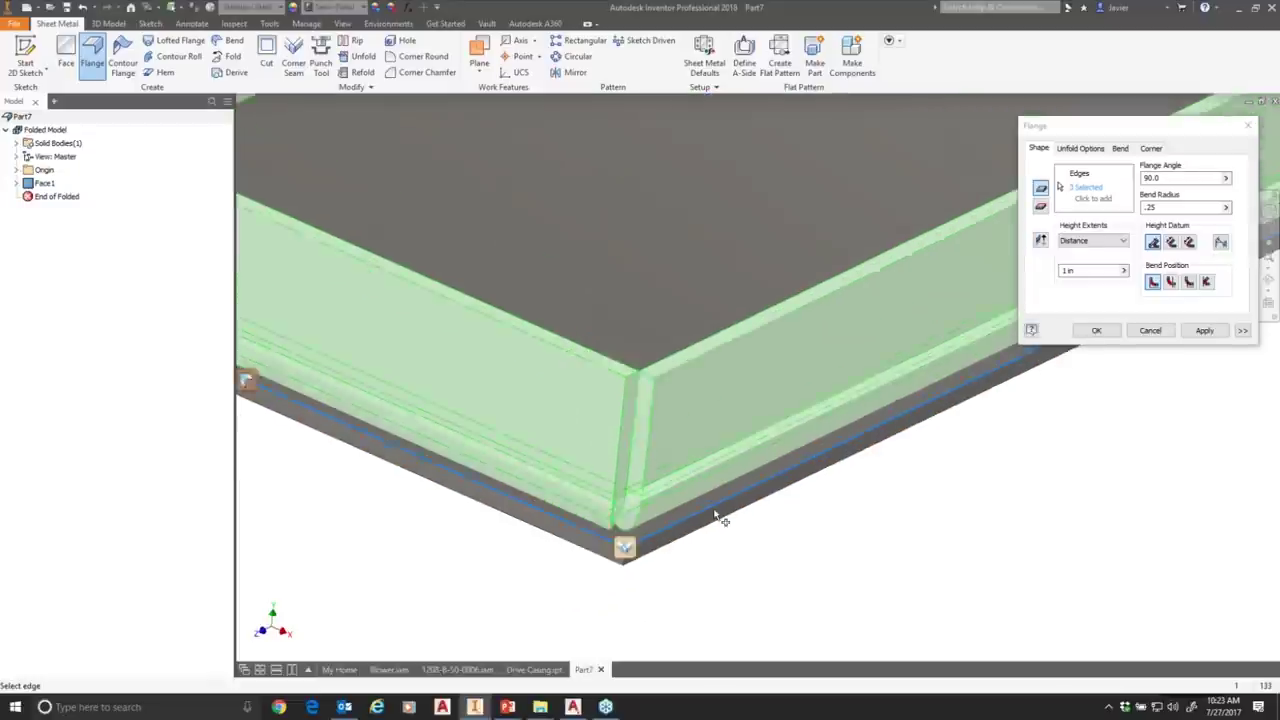
scroll(820, 580, "up", 2)
middle_click_drag(912, 567, 834, 509)
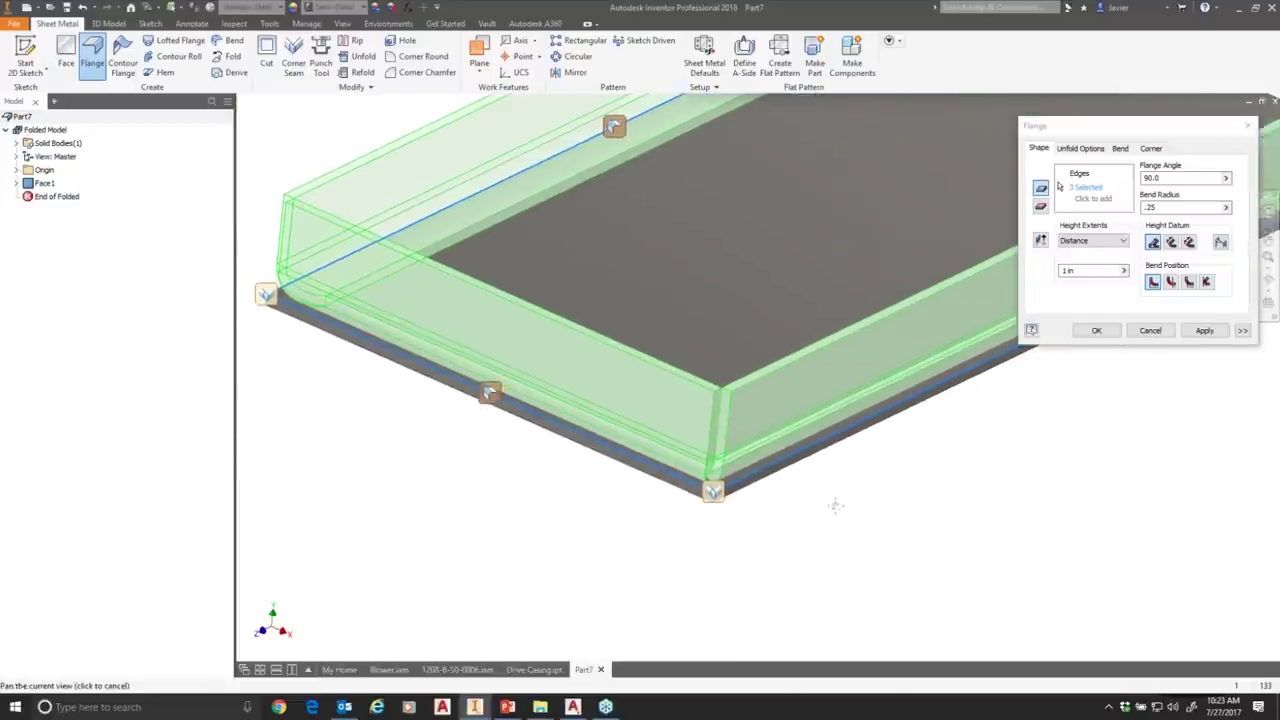
Override the gap at the near corner between the short and long flanges with .2.
left_click(704, 487)
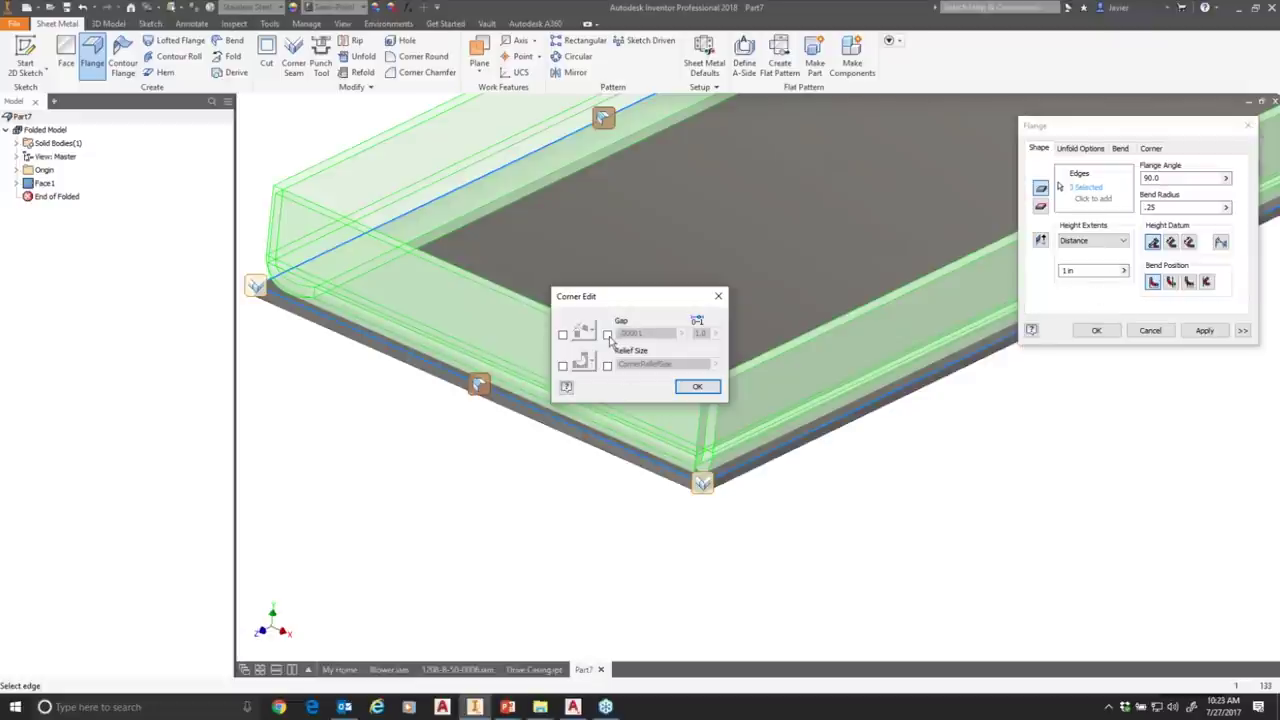
left_click(607, 334)
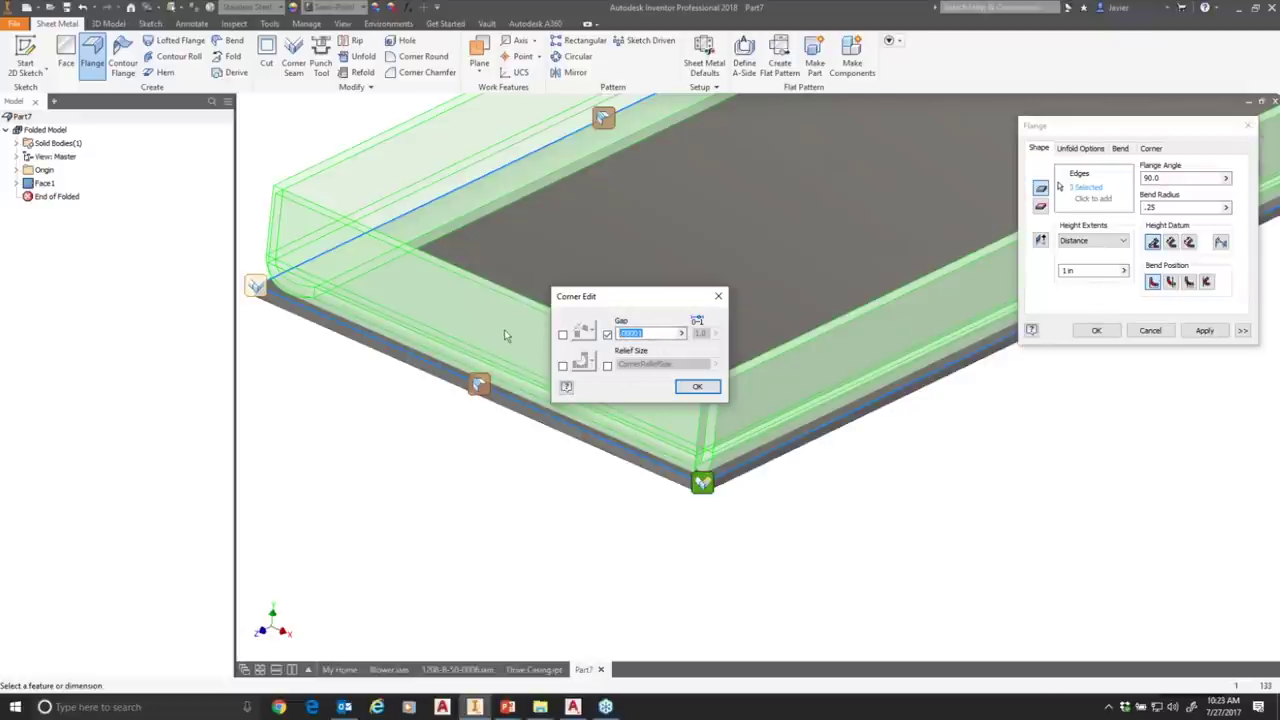
type(".")
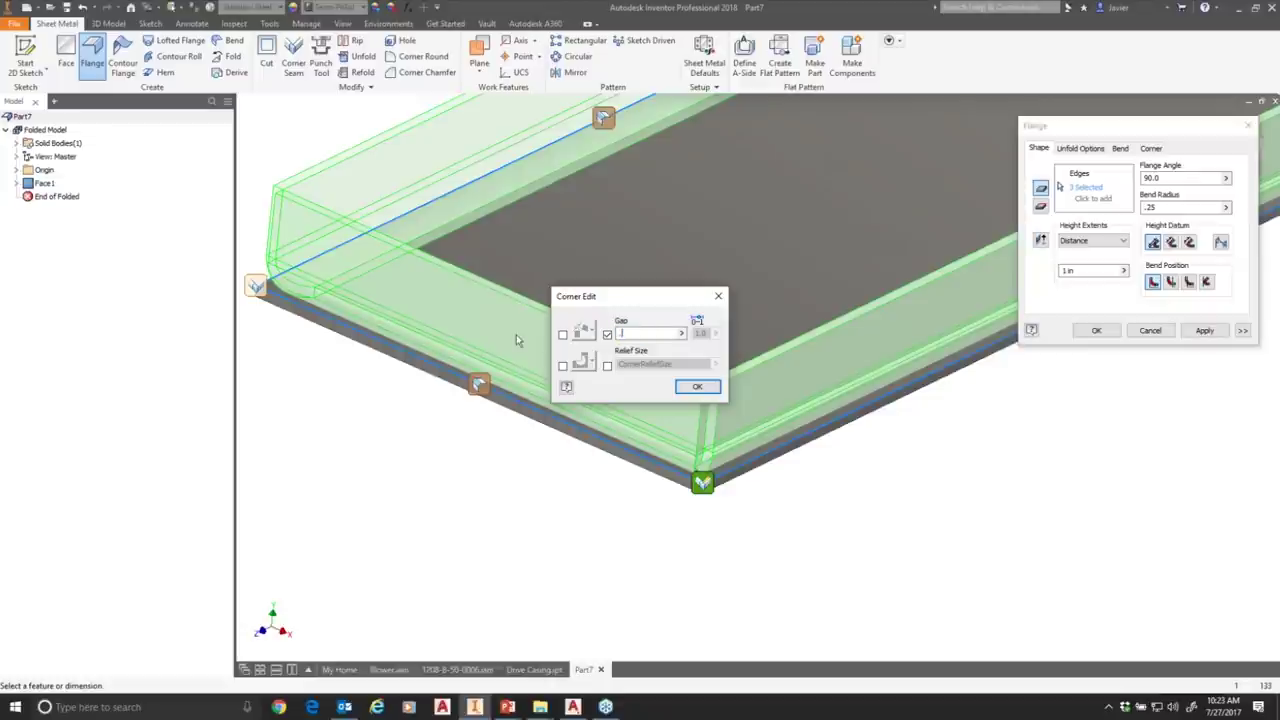
type("1")
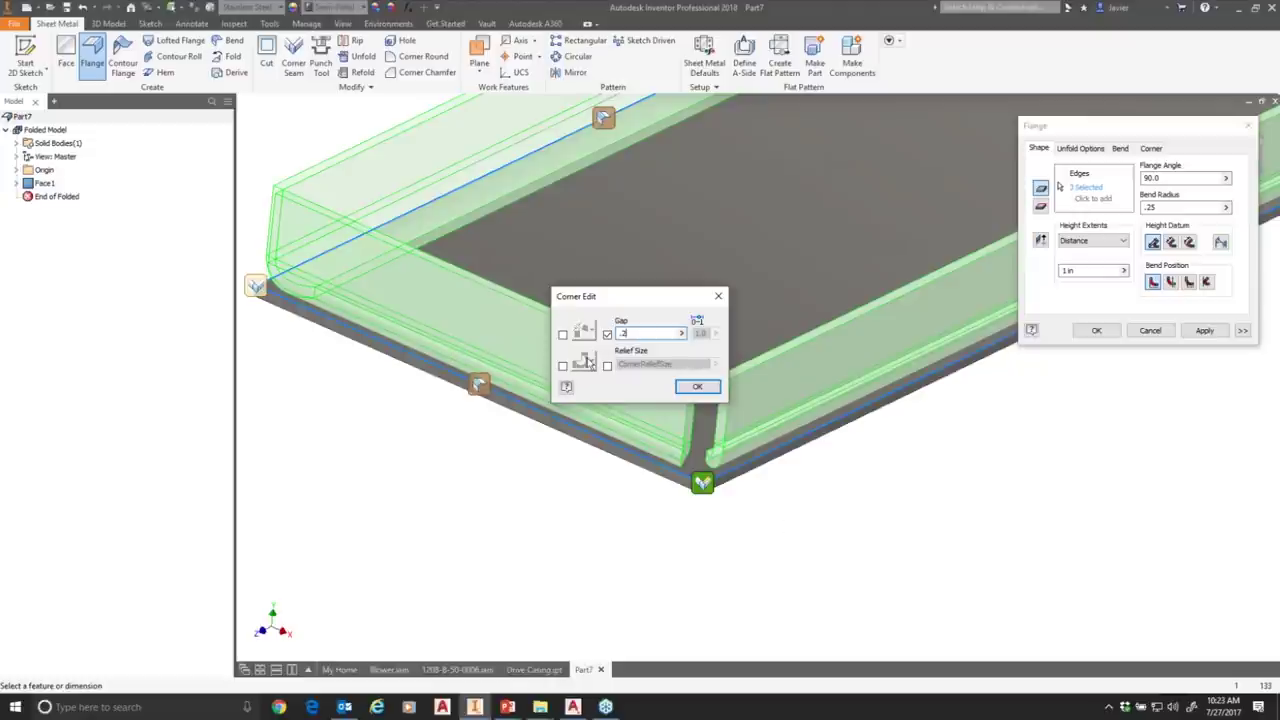
Override the near corner's relief shape with the fifth shape offered, and create the three flanges.
left_click(562, 366)
left_click(592, 364)
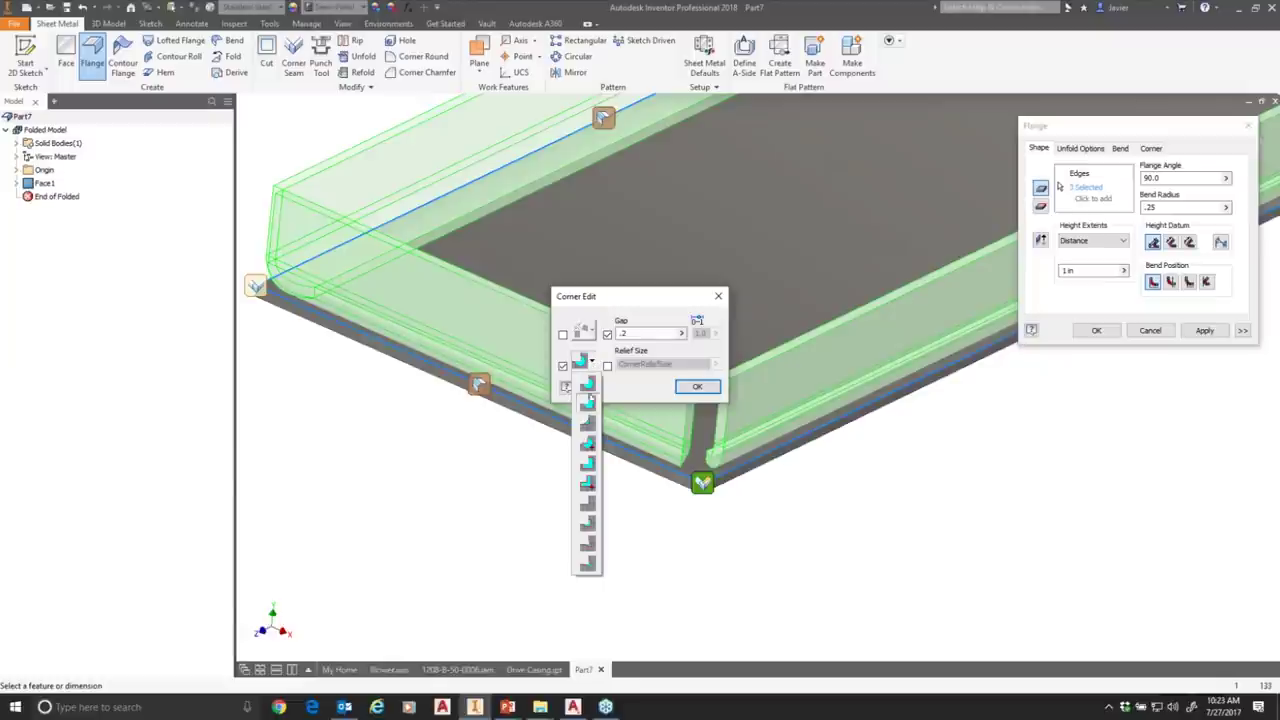
left_click(588, 462)
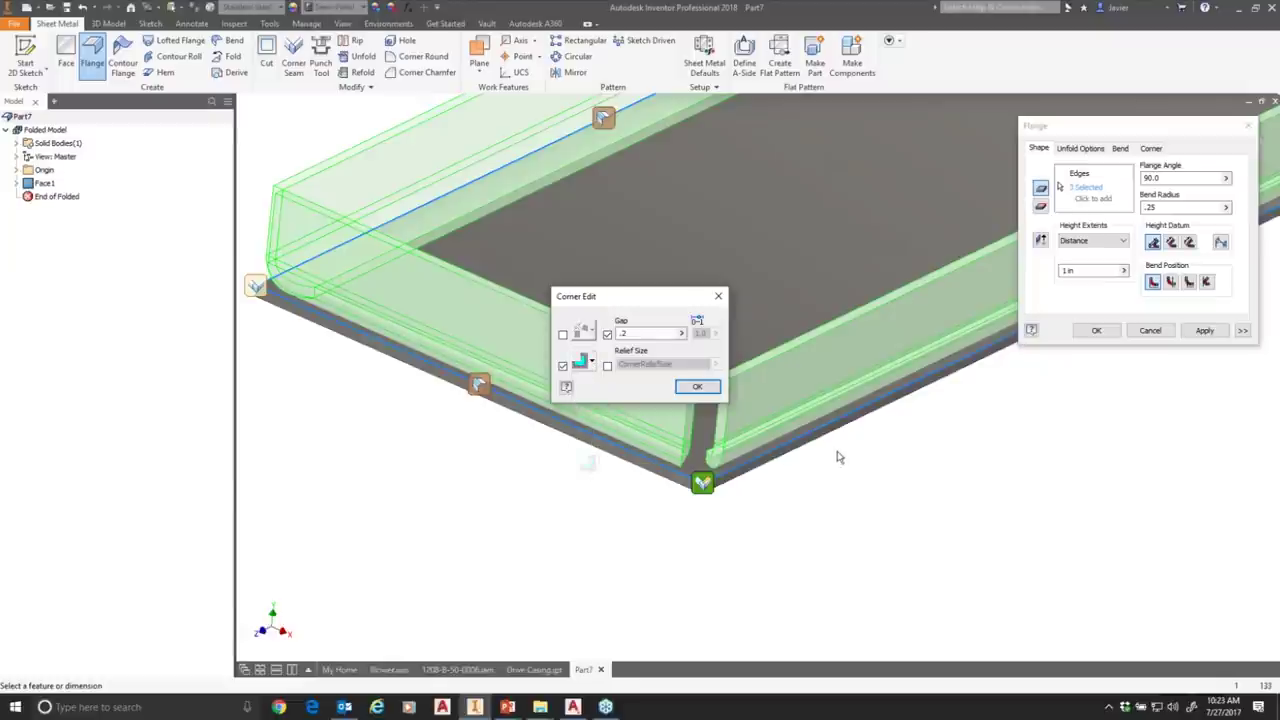
left_click(697, 388)
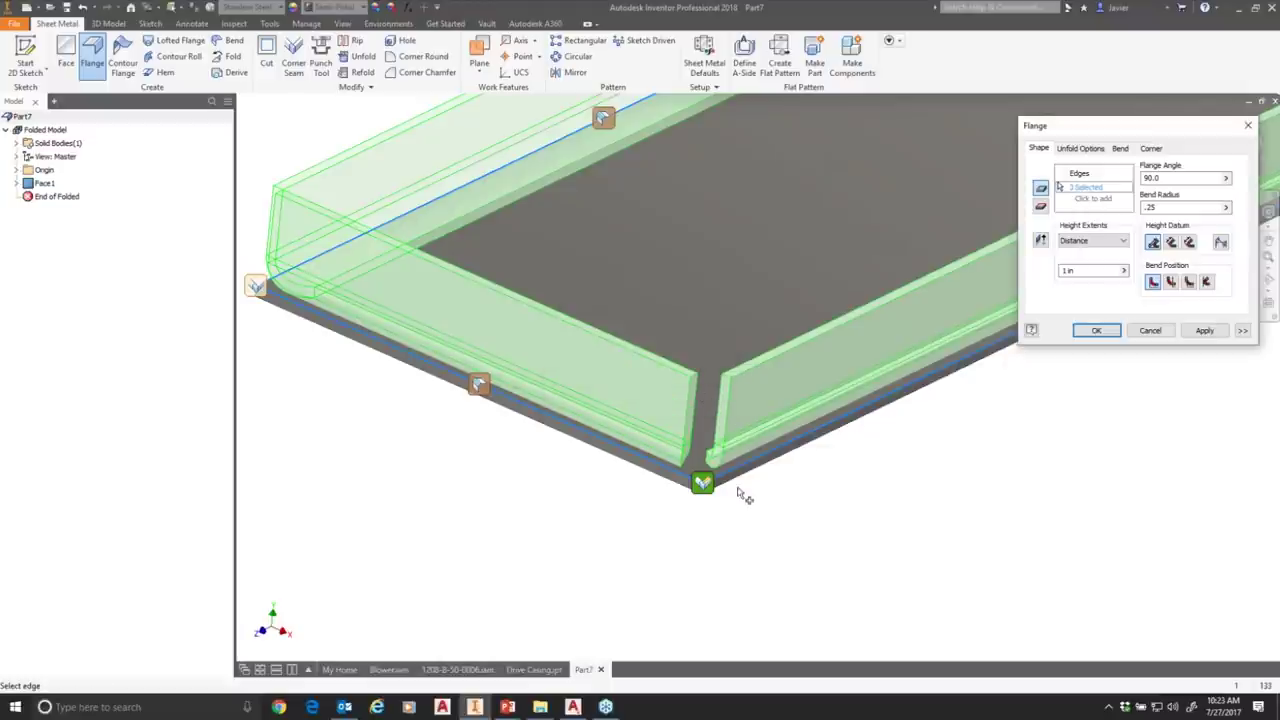
left_click(1096, 330)
Examine the gap and relief cut at the finished near corner, then return the whole part to its home view.
scroll(696, 481, "up", 2)
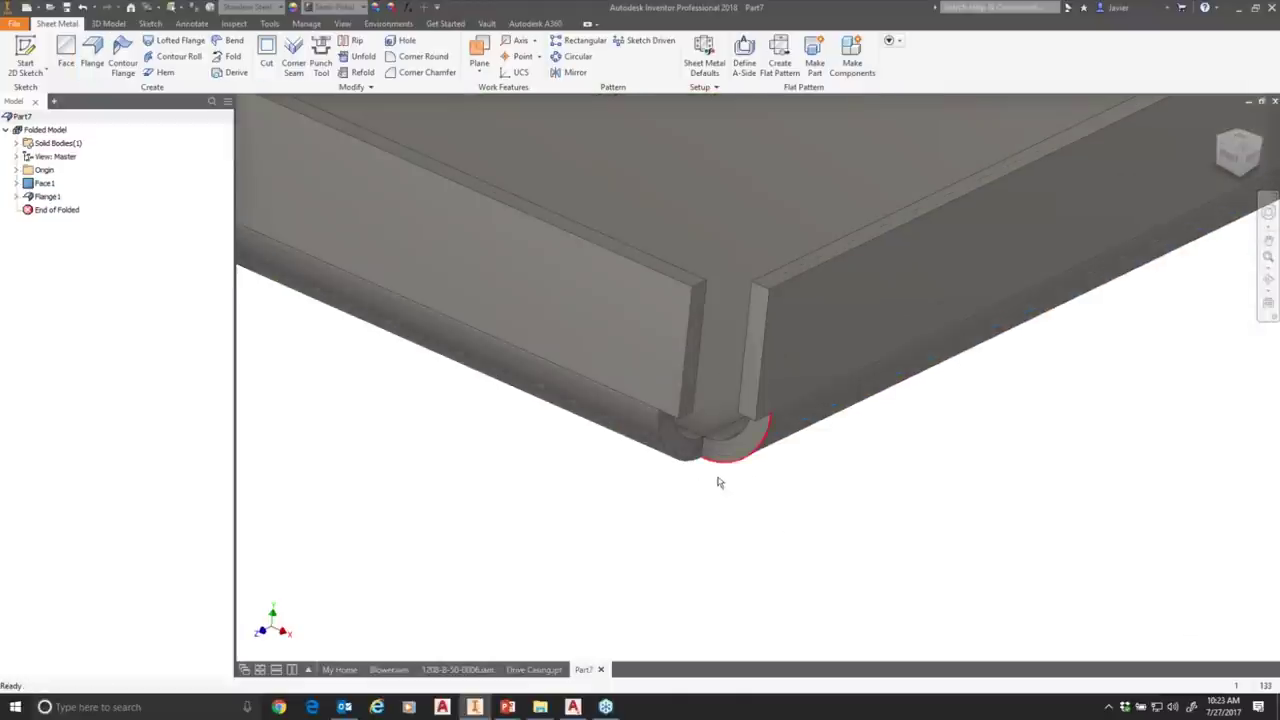
scroll(751, 466, "up", 2)
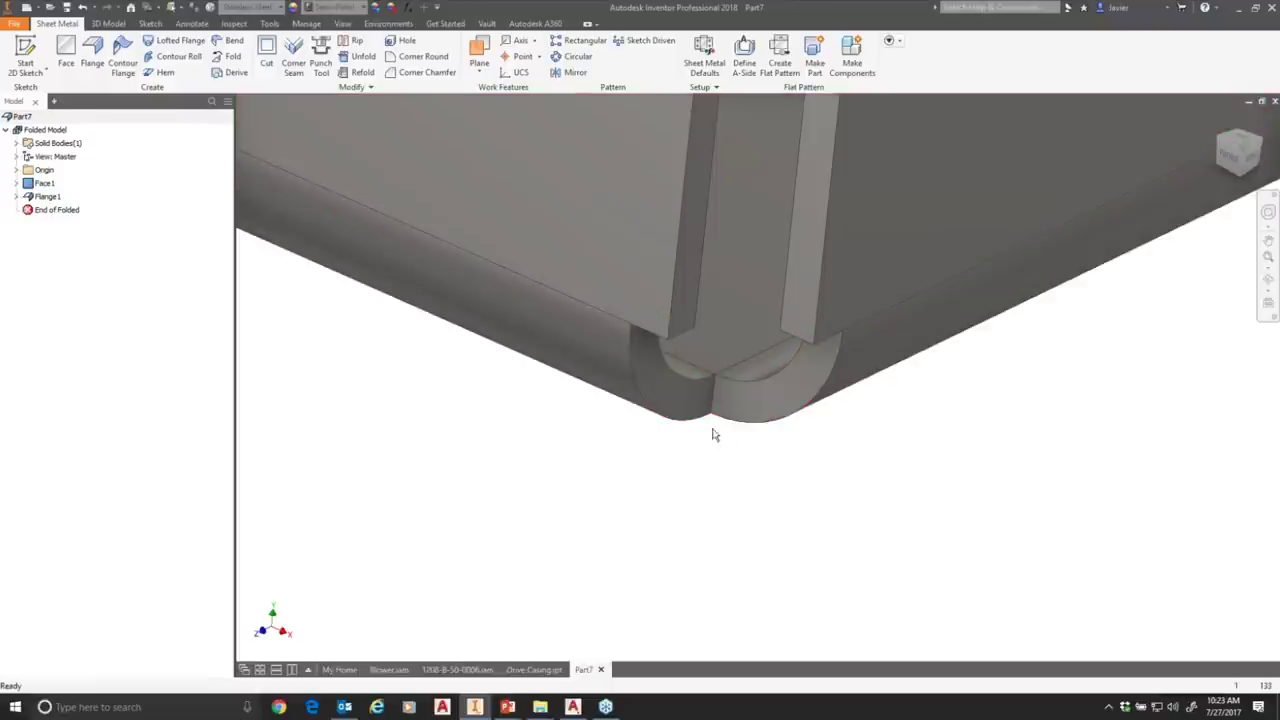
middle_click_drag(717, 420, 730, 361, "shift")
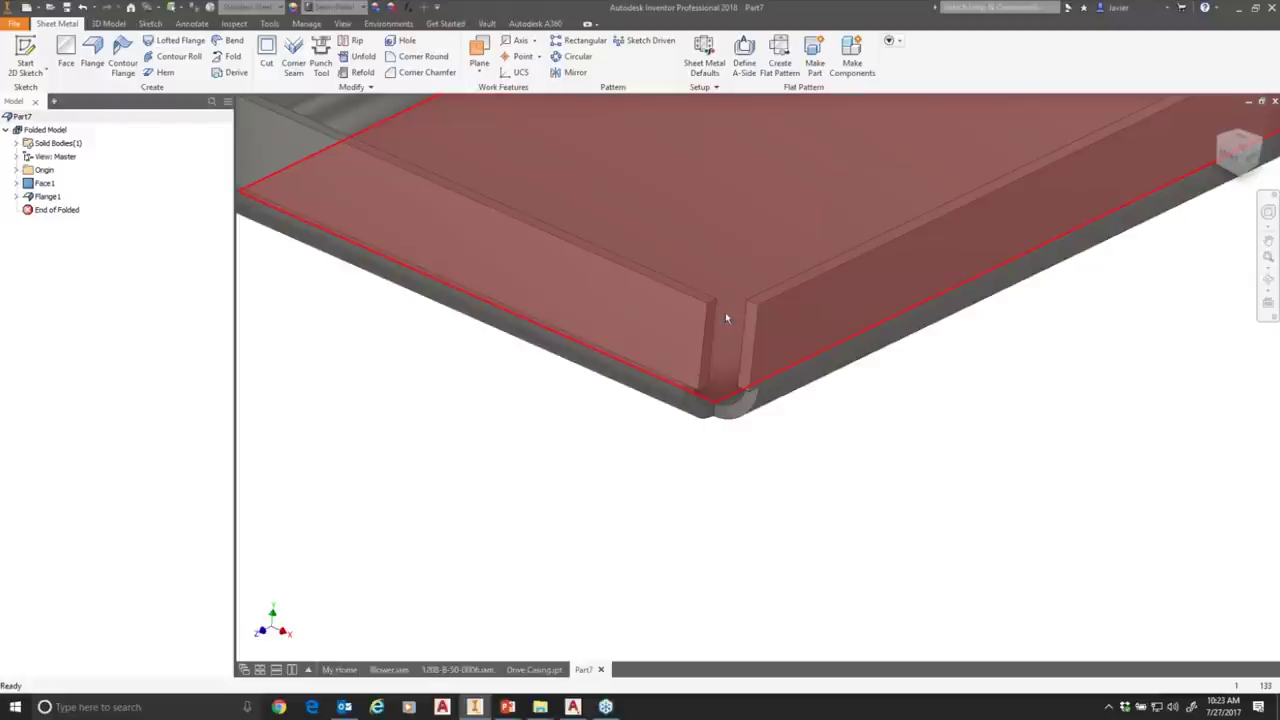
middle_click_drag(706, 487, 743, 486, "shift")
scroll(609, 486, "down", 5)
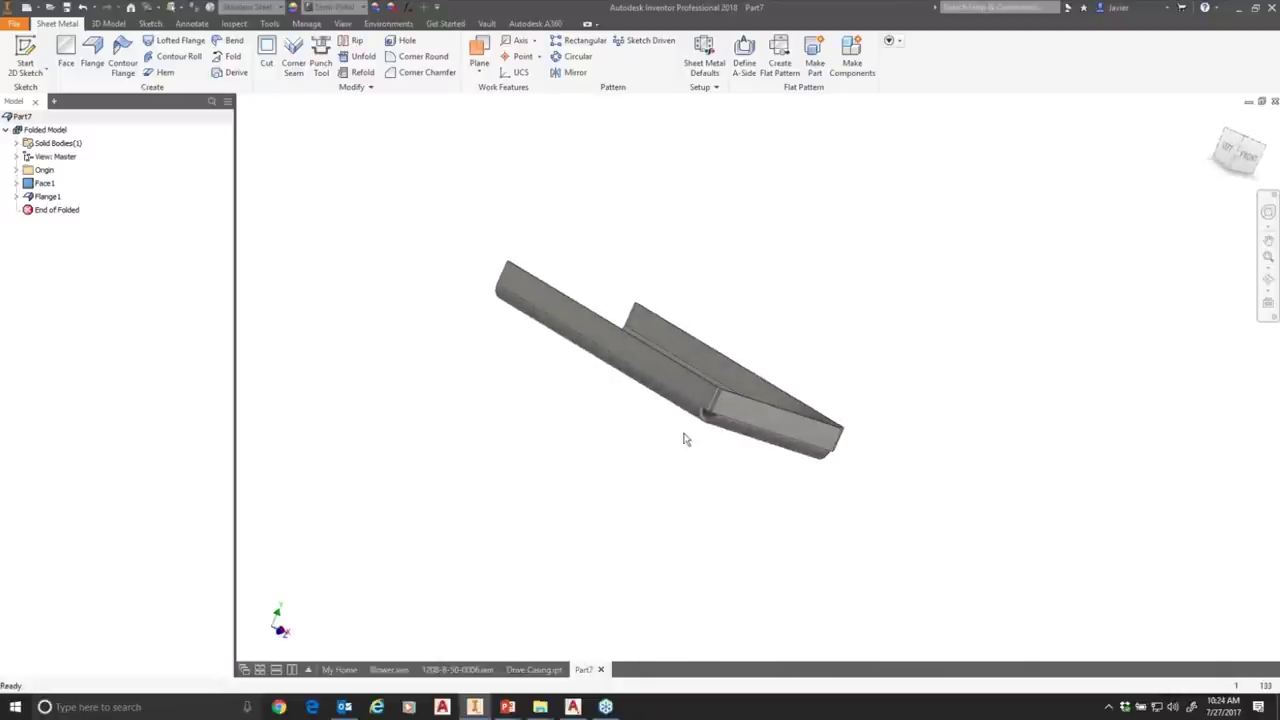
scroll(686, 437, "up", 5)
middle_click_drag(714, 423, 519, 509)
scroll(627, 347, "up", 4)
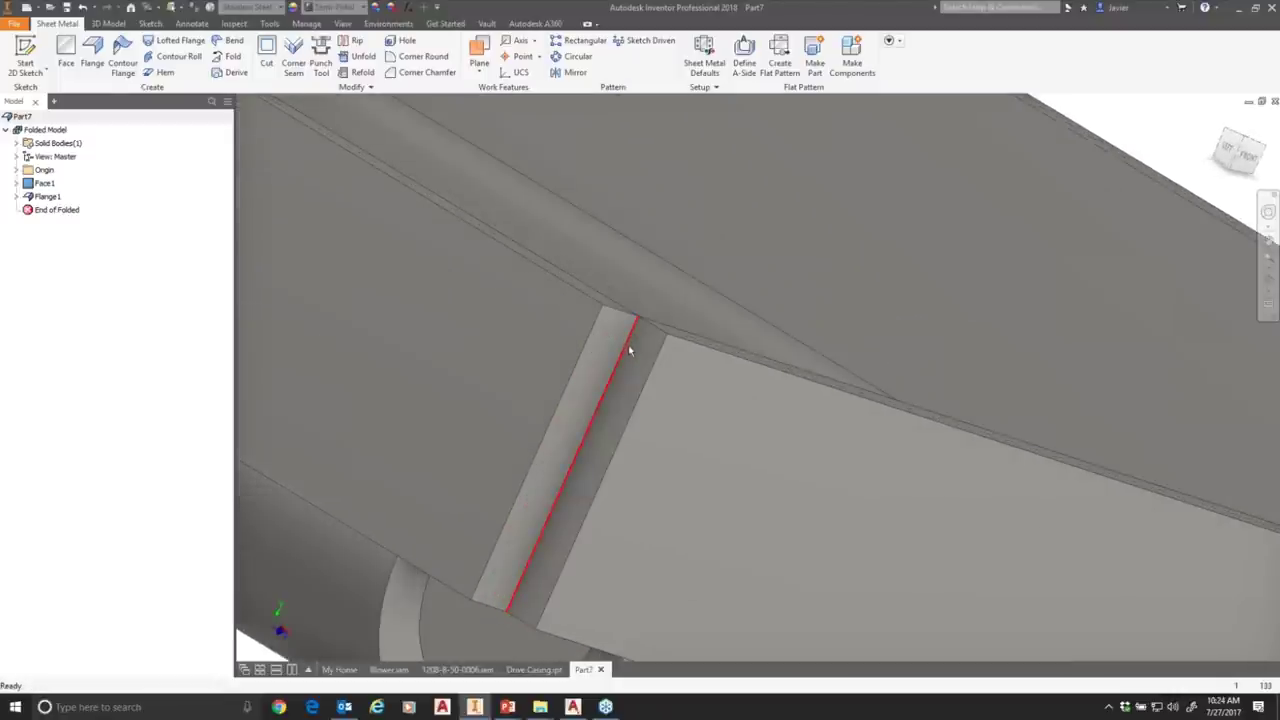
middle_click_drag(630, 353, 832, 472, "shift")
key("Home")
middle_click_drag(749, 484, 643, 490)
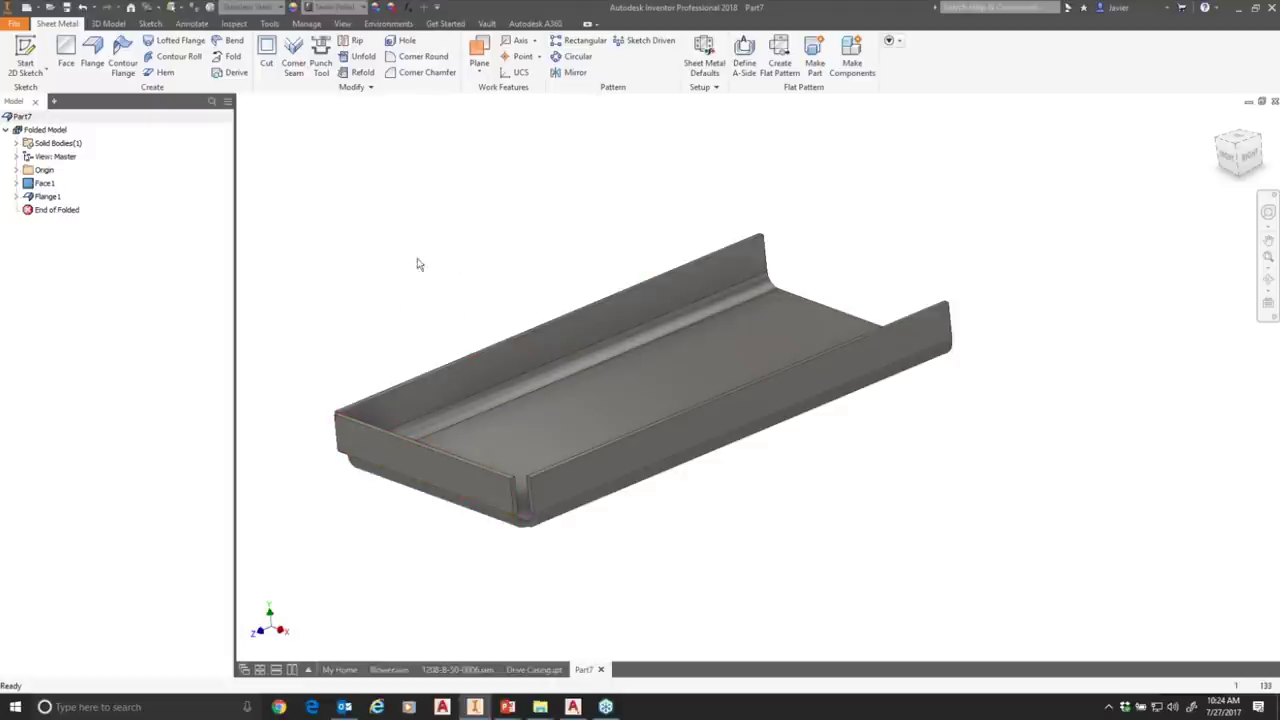
Round the upper corner at the free end of the near long flange with a 0.25 in radius.
left_click(423, 56)
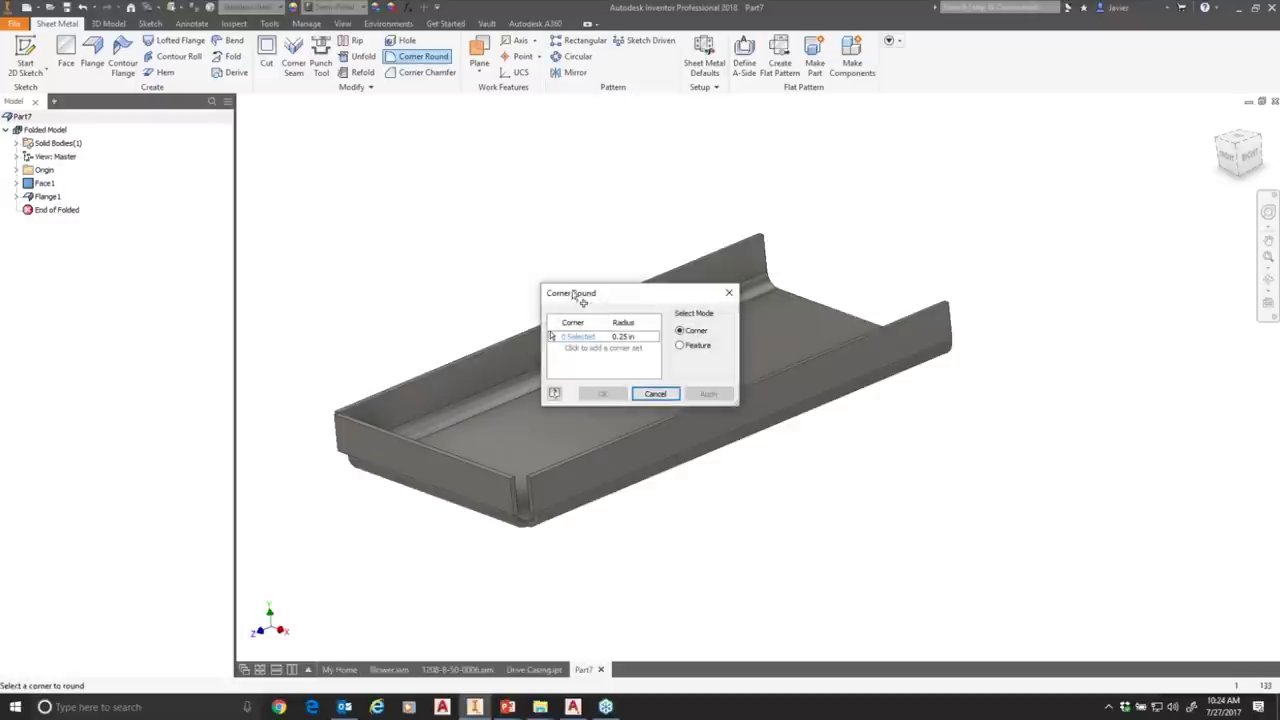
middle_click_drag(1020, 305, 1043, 428, "shift")
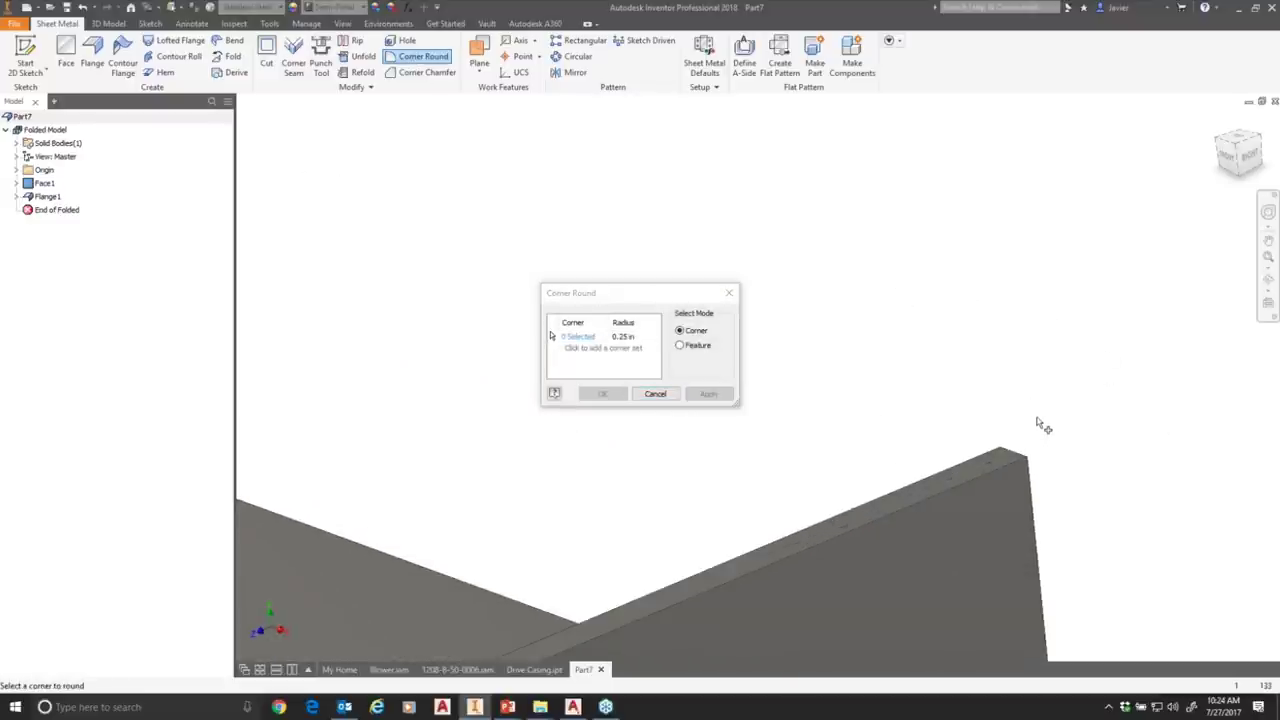
left_click(1017, 458)
left_click_drag(618, 296, 582, 242)
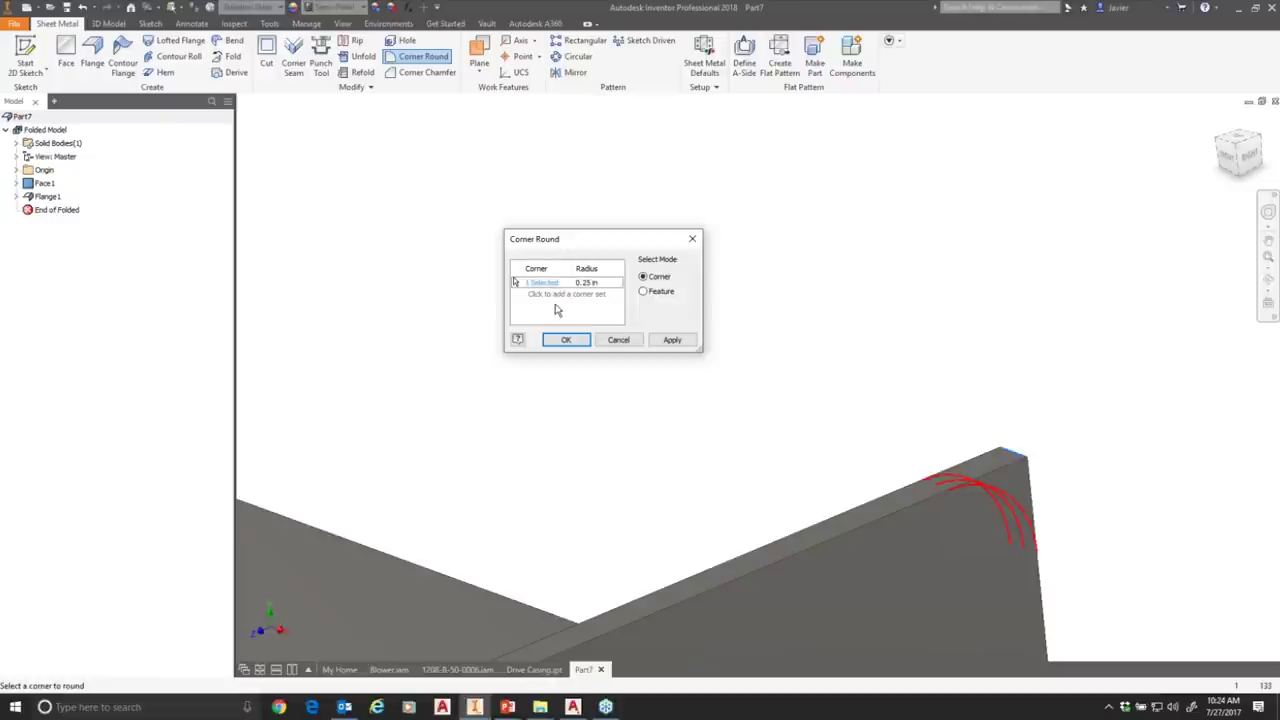
left_click(586, 282)
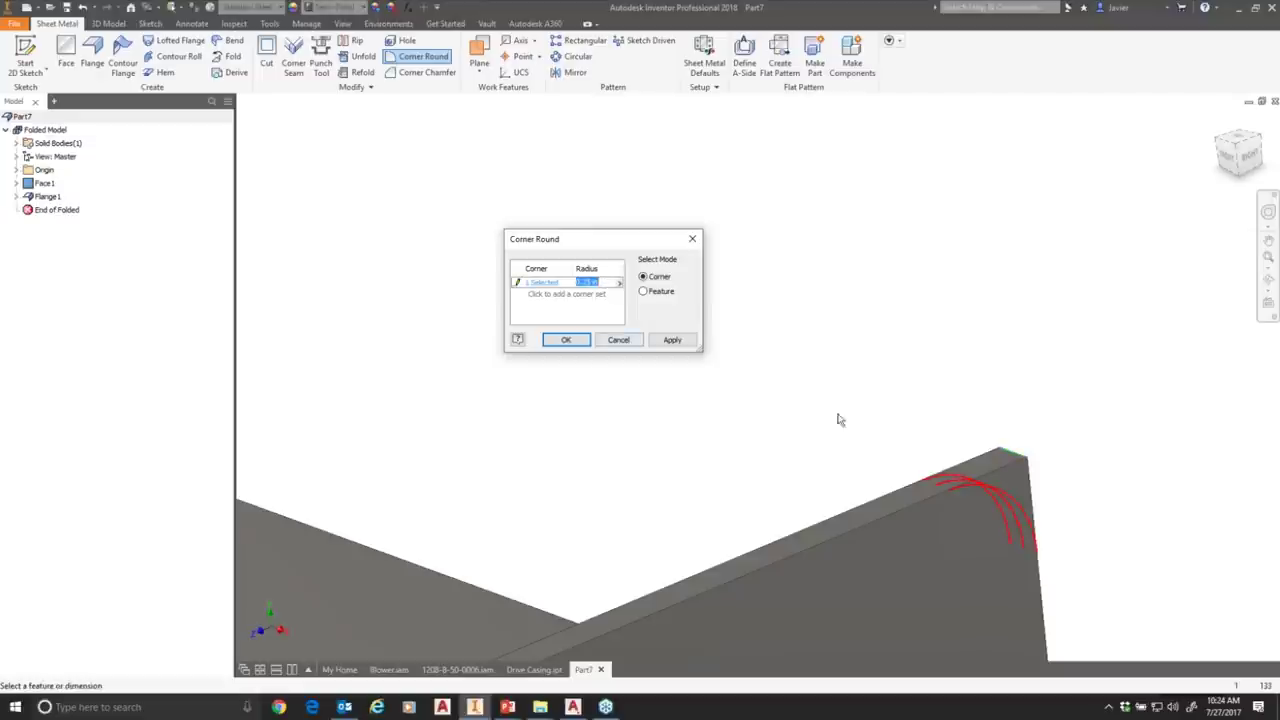
left_click(563, 340)
Begin a Corner Chamfer on the upper corner at the free end of the far long flange.
scroll(657, 406, "up", 3)
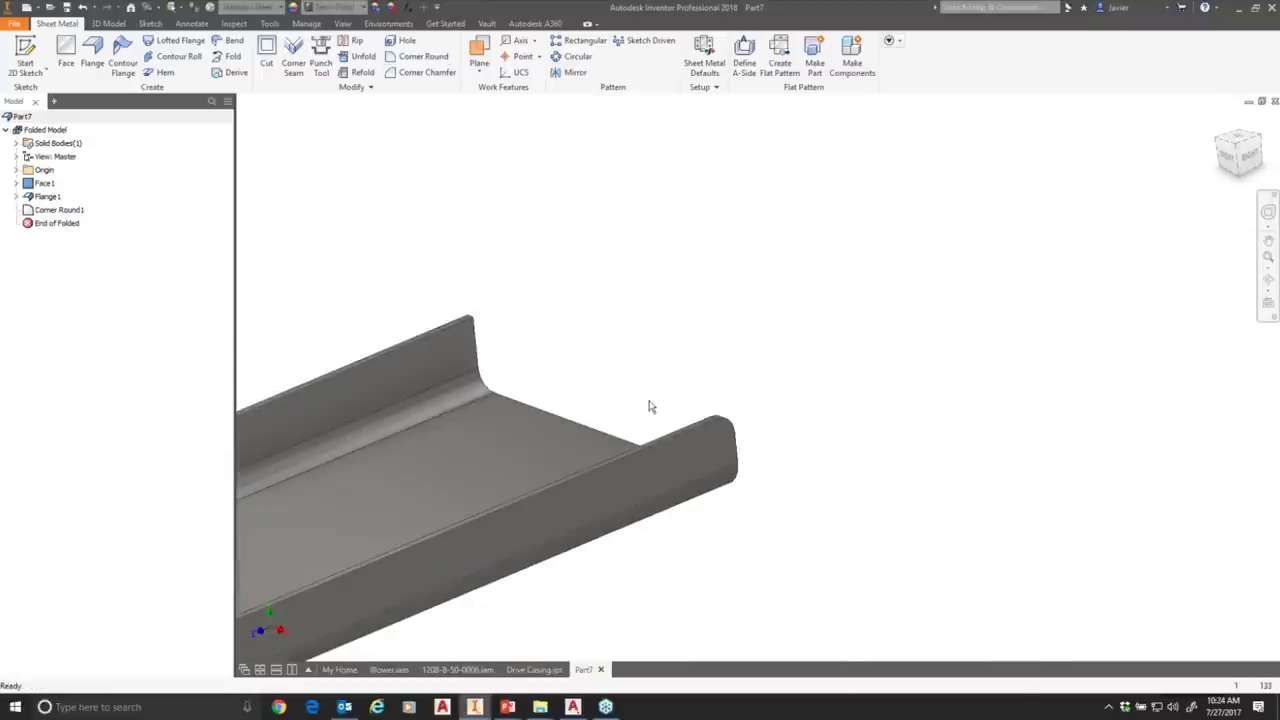
middle_click_drag(651, 403, 906, 446)
middle_click_drag(866, 400, 748, 375)
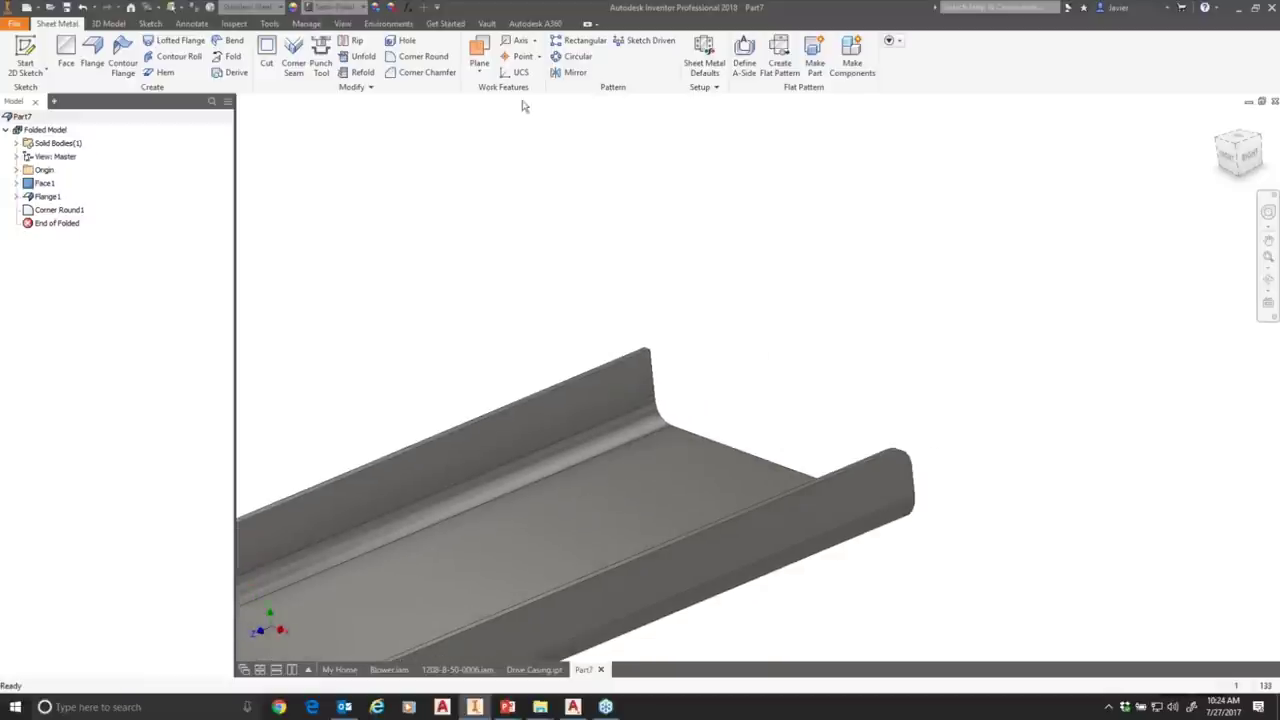
left_click(425, 73)
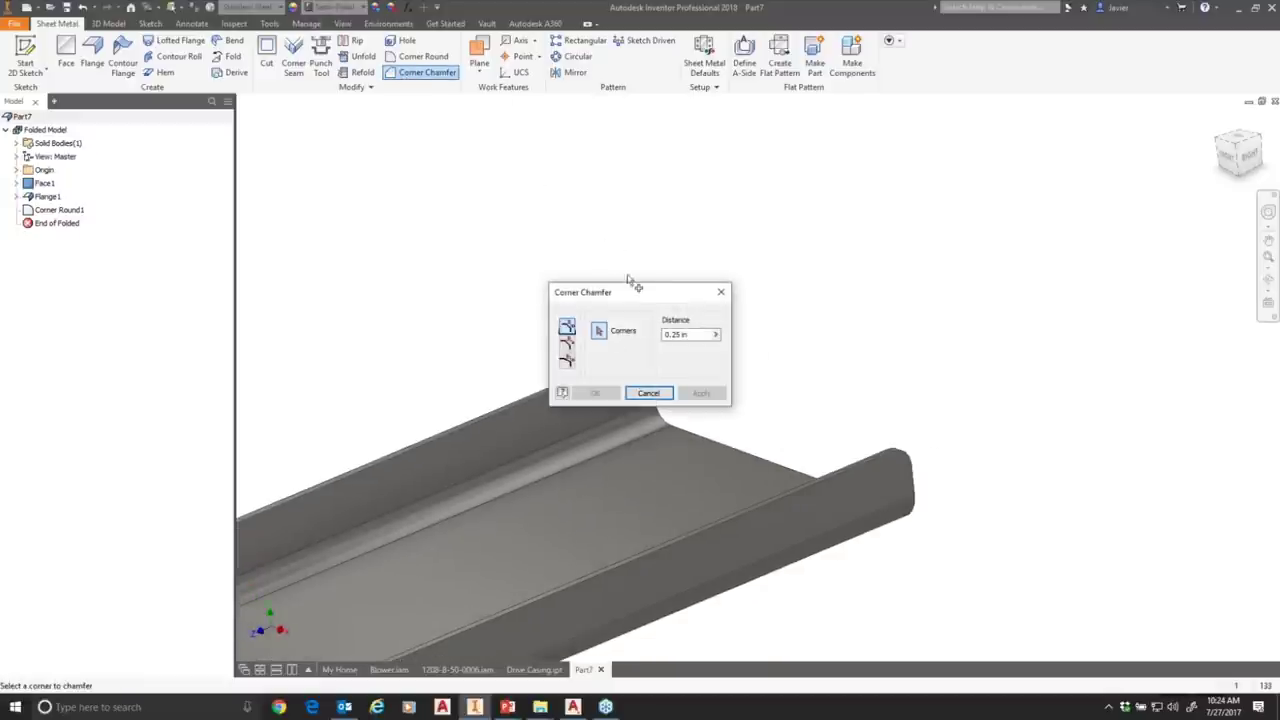
left_click_drag(631, 298, 374, 180)
scroll(589, 388, "up", 2)
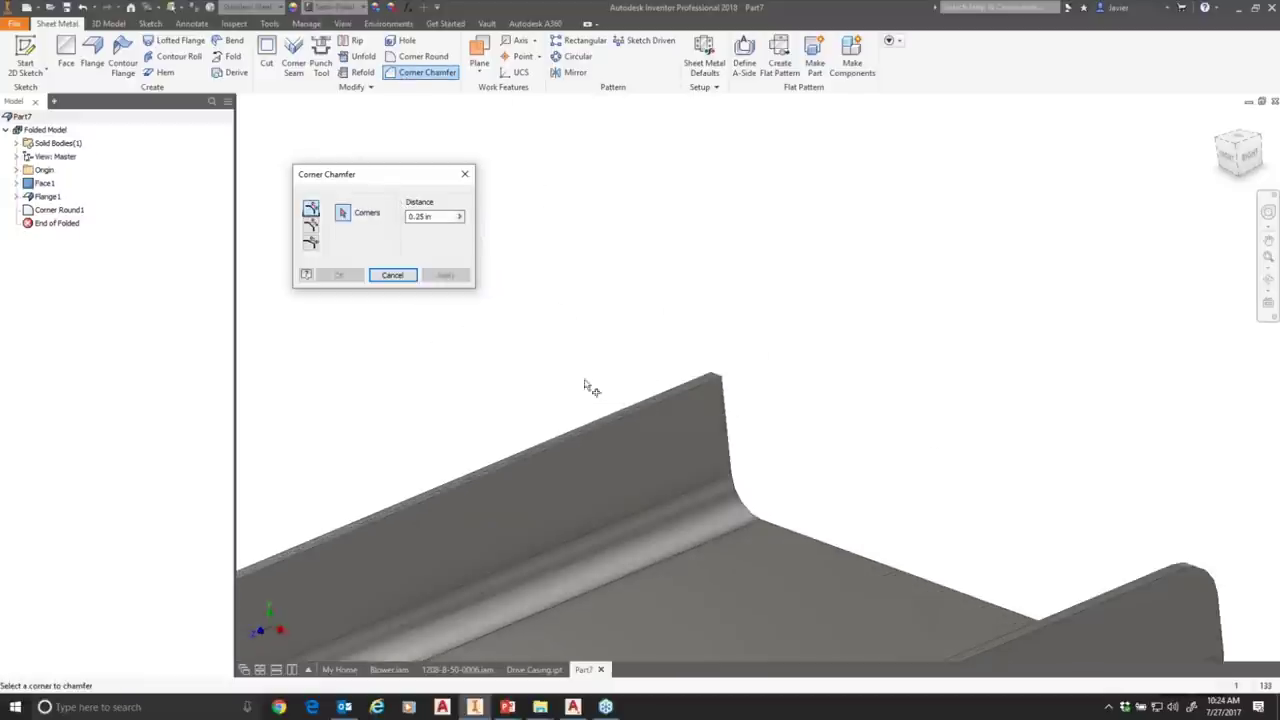
left_click(585, 437)
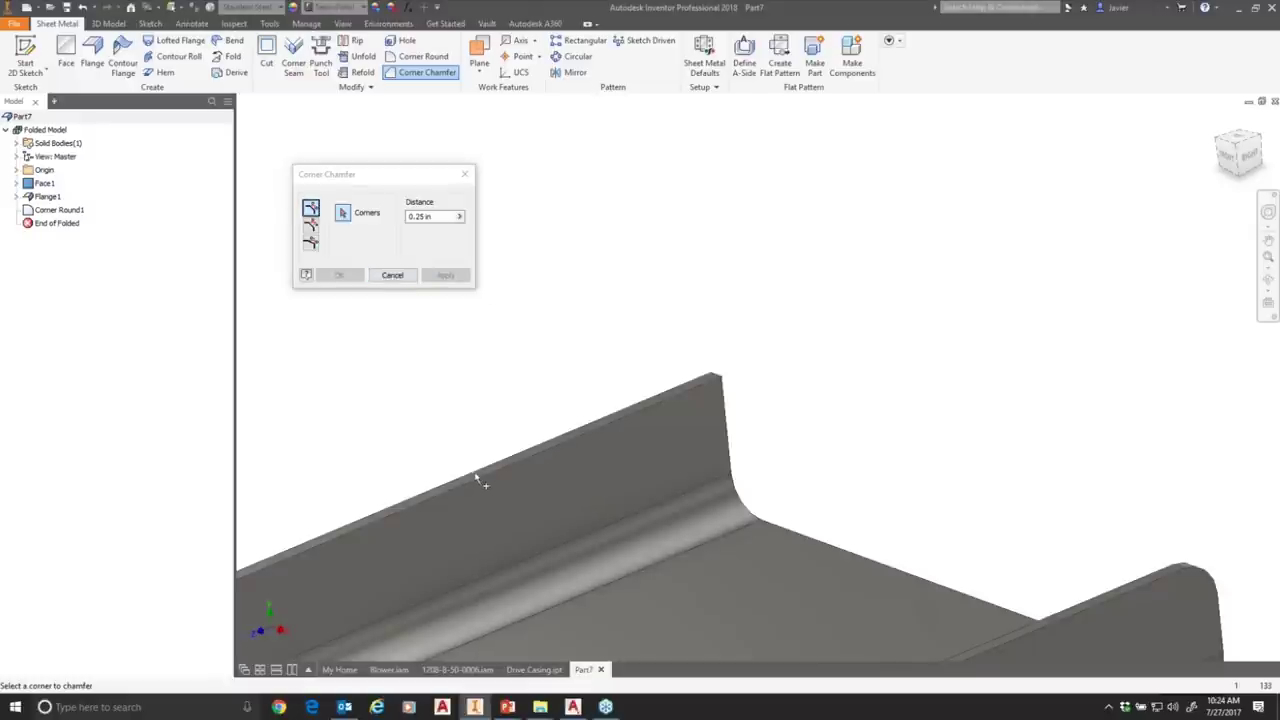
scroll(751, 366, "up", 2)
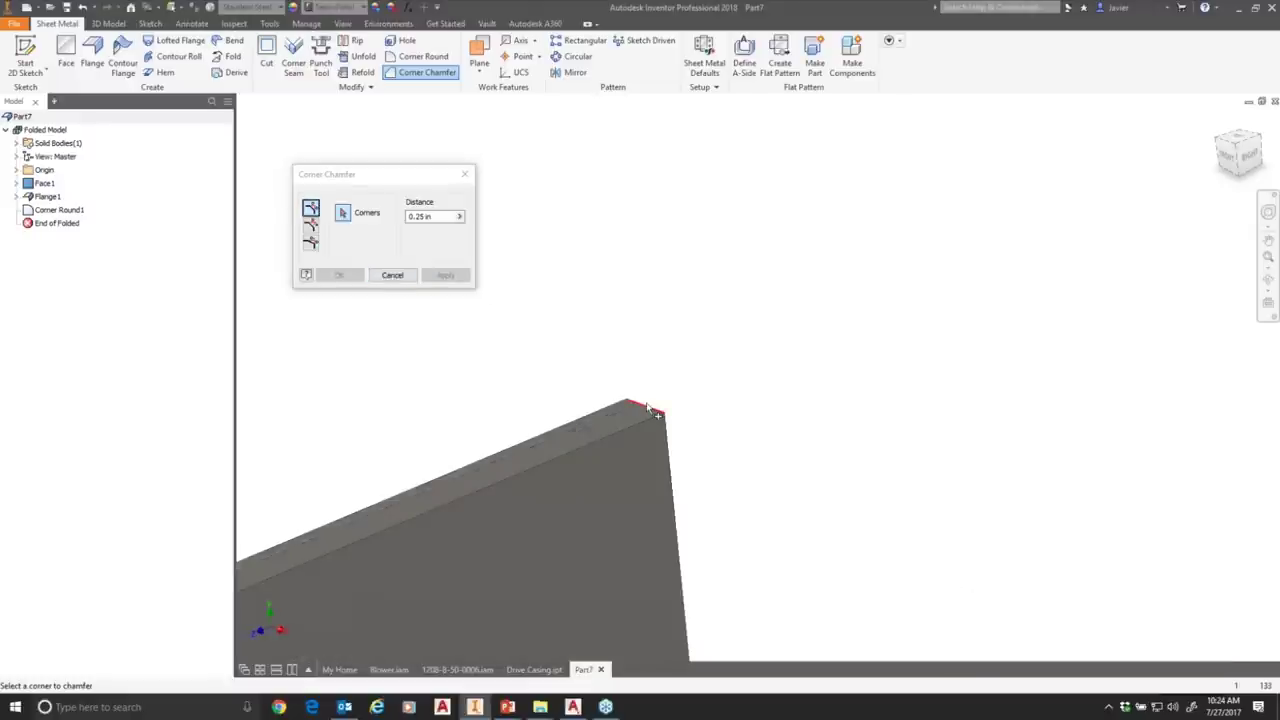
left_click(652, 412)
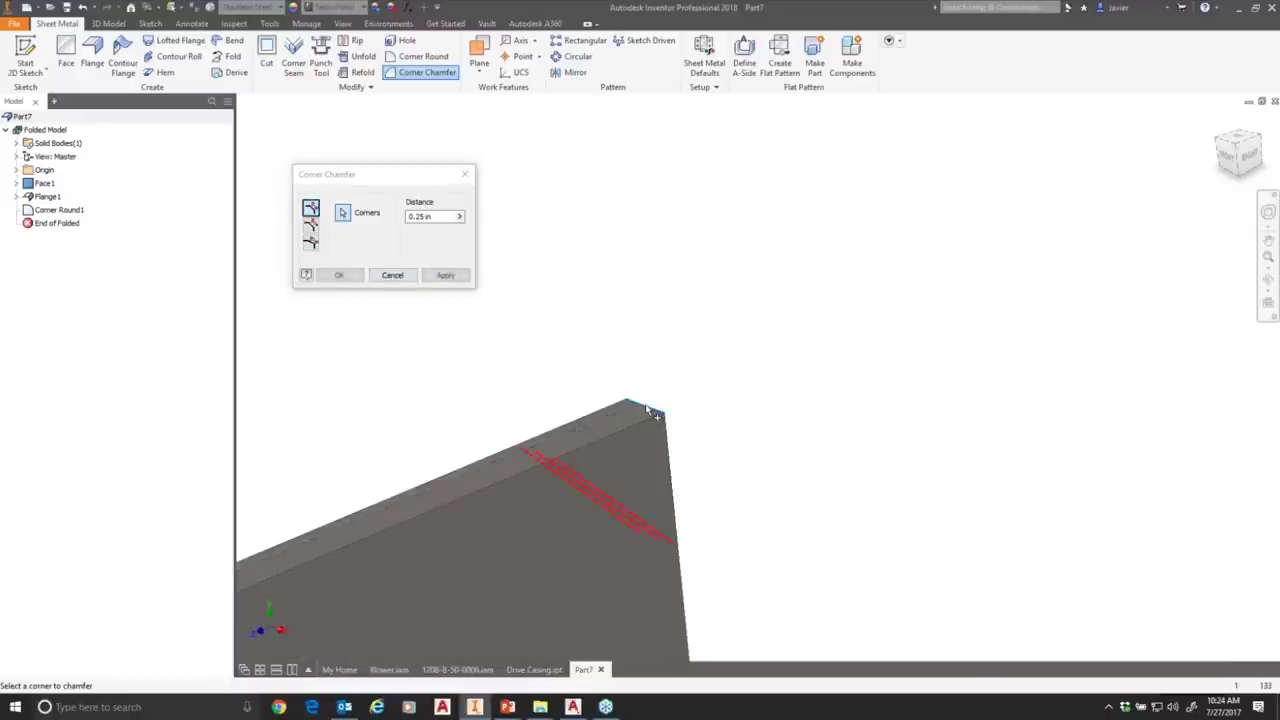
Review the other chamfer methods, return to one-distance, and create the far flange's corner chamfer with a 0.25 in distance.
left_click(422, 216)
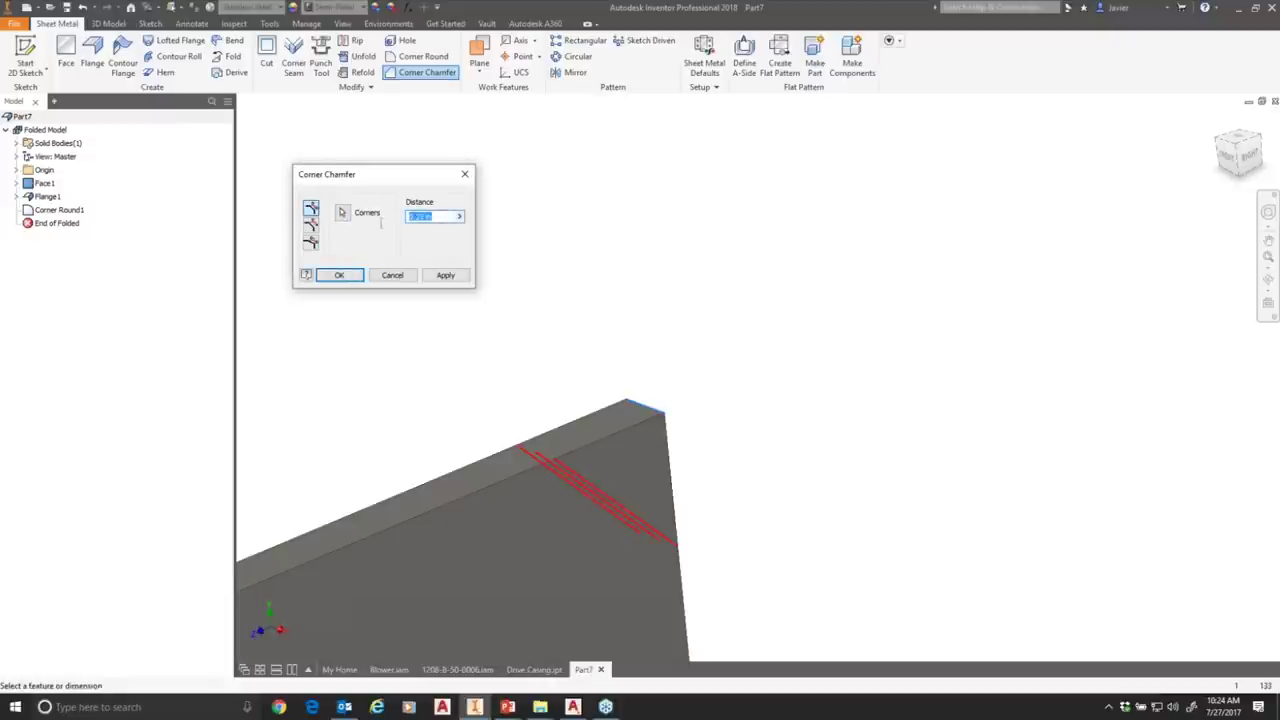
left_click(311, 226)
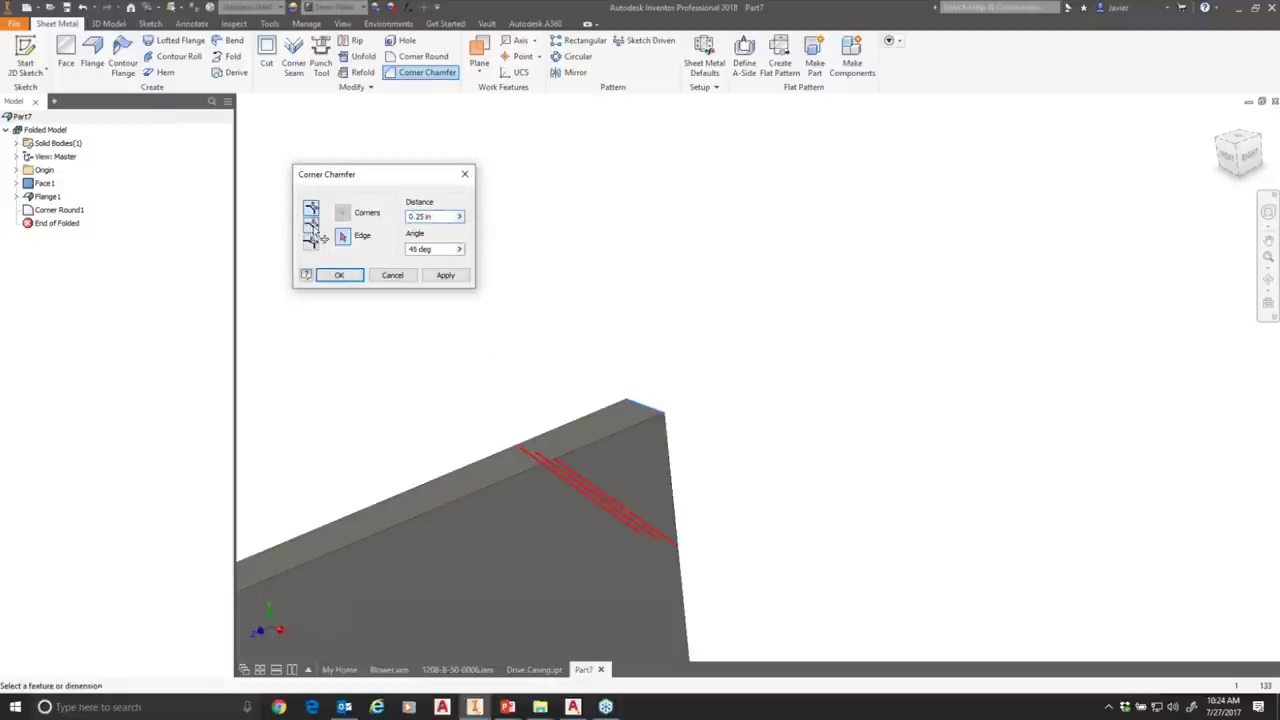
left_click(310, 242)
left_click(309, 208)
left_click(641, 405)
middle_click_drag(641, 405, 672, 362, "shift")
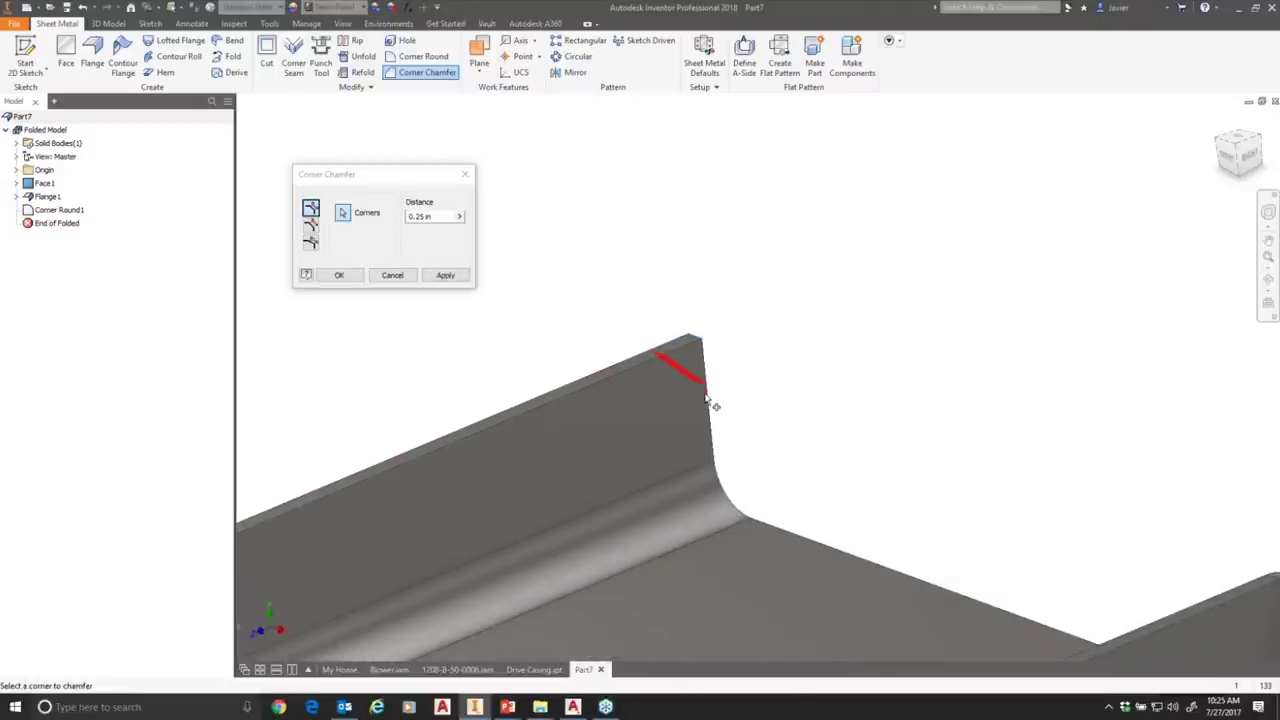
left_click(340, 276)
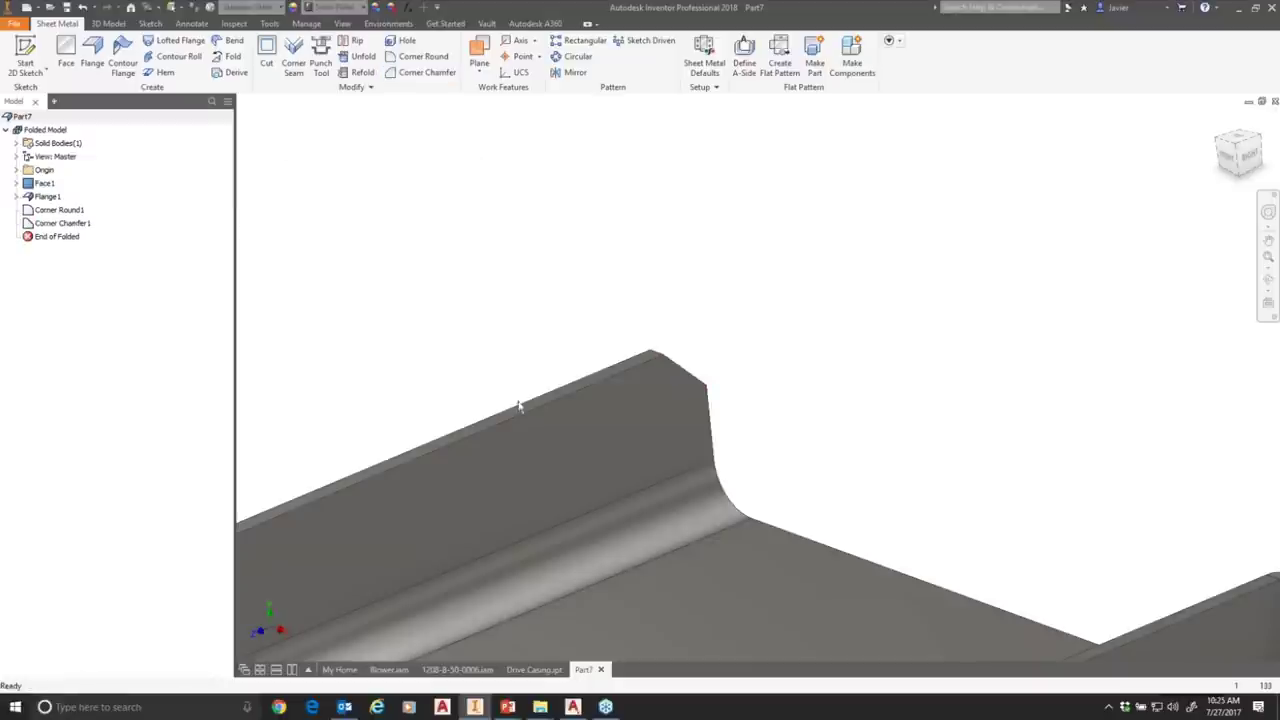
Start a 2D sketch on the underside face of the base plate.
middle_click_drag(508, 514, 618, 465, "shift")
key("F6")
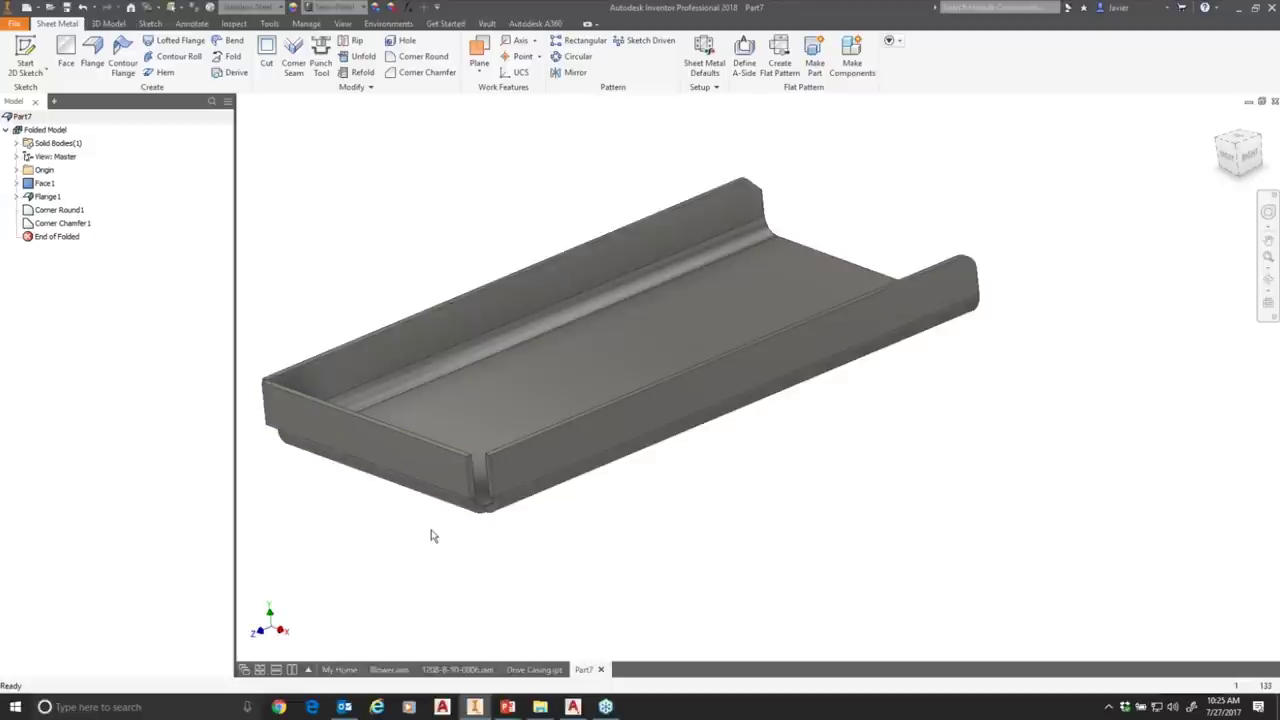
middle_click_drag(633, 543, 655, 460, "shift")
middle_click_drag(307, 185, 345, 180, "shift")
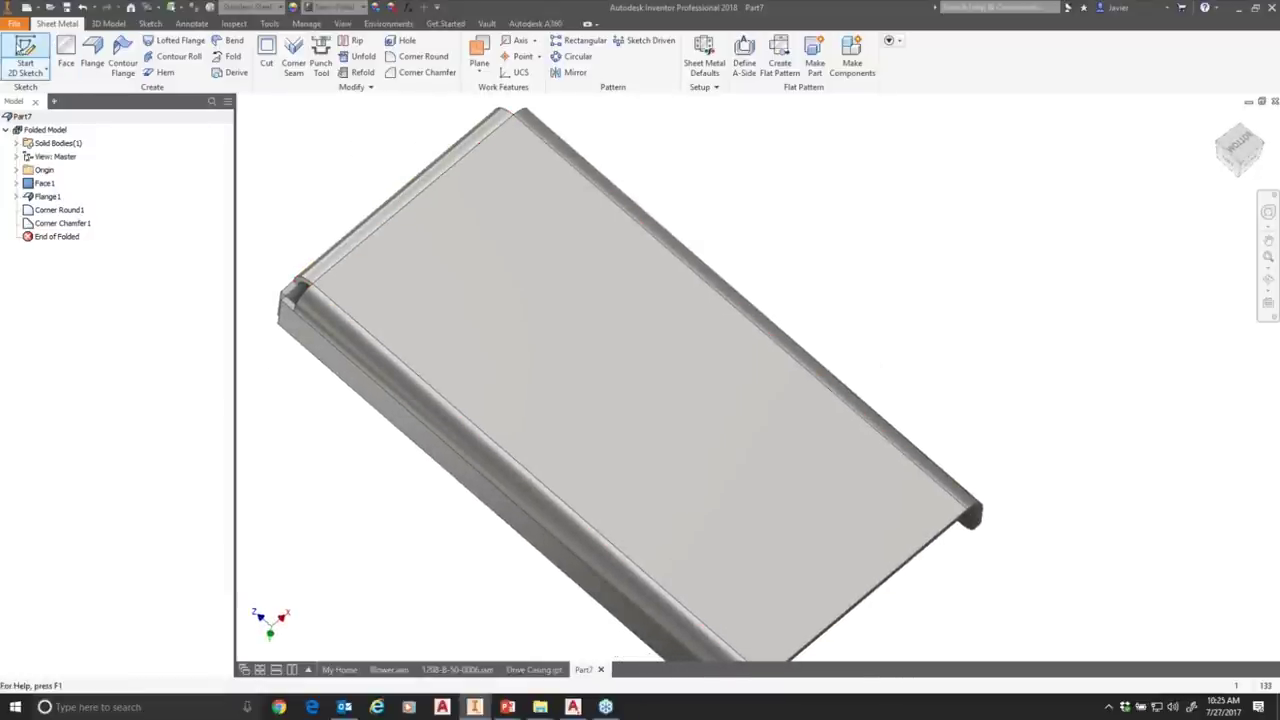
left_click(25, 55)
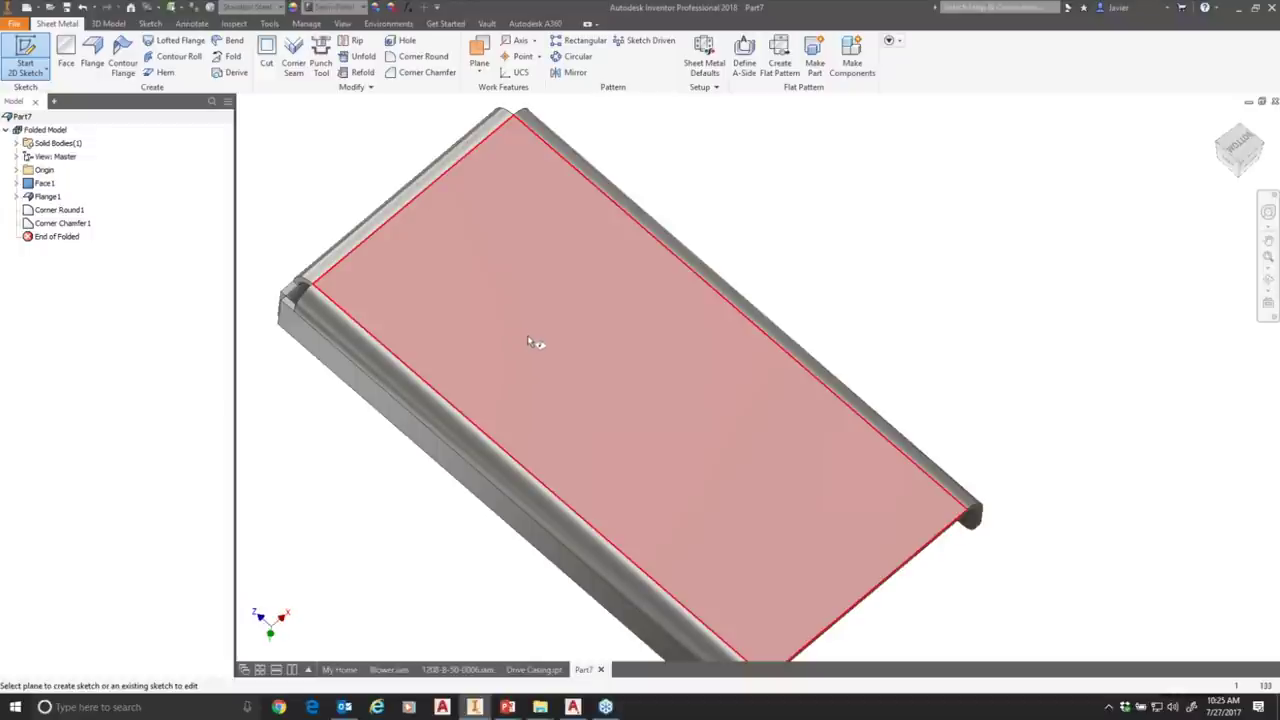
left_click(533, 418)
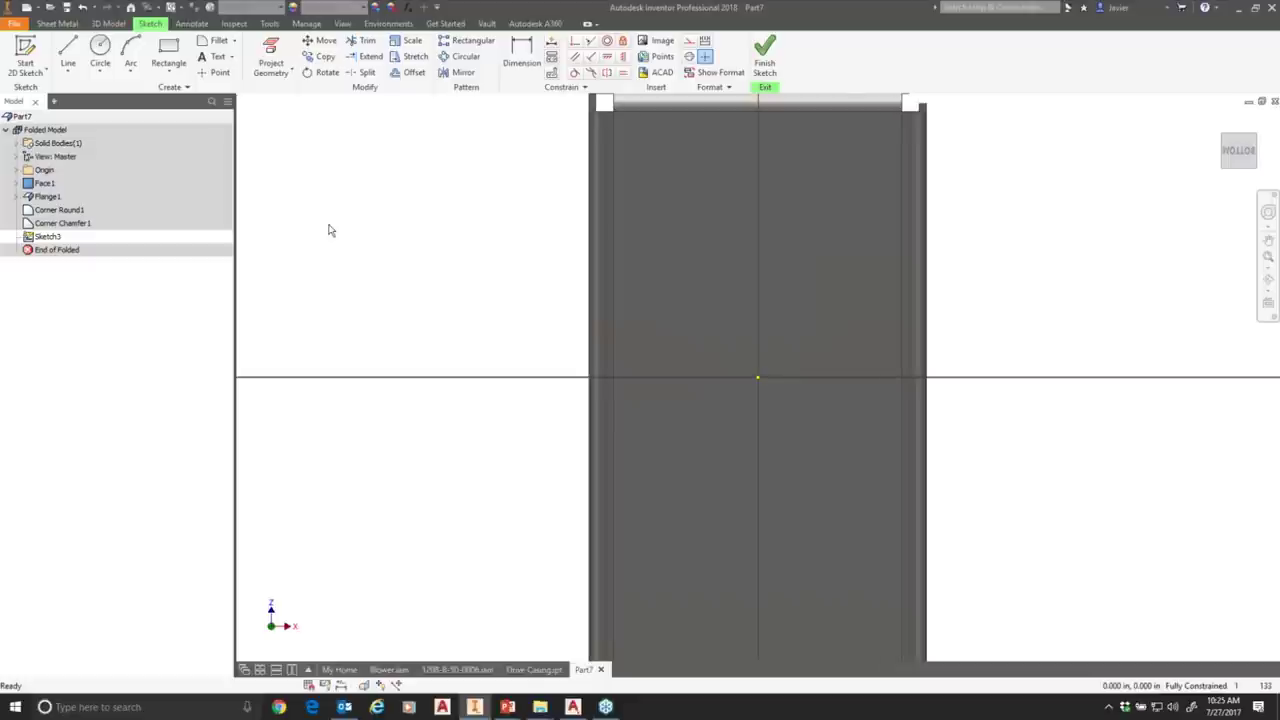
Sketch a two-point rectangle straddling the plate's long bent edge, extending from the underside face to beyond the part's outline.
left_click(172, 52)
left_click(662, 340)
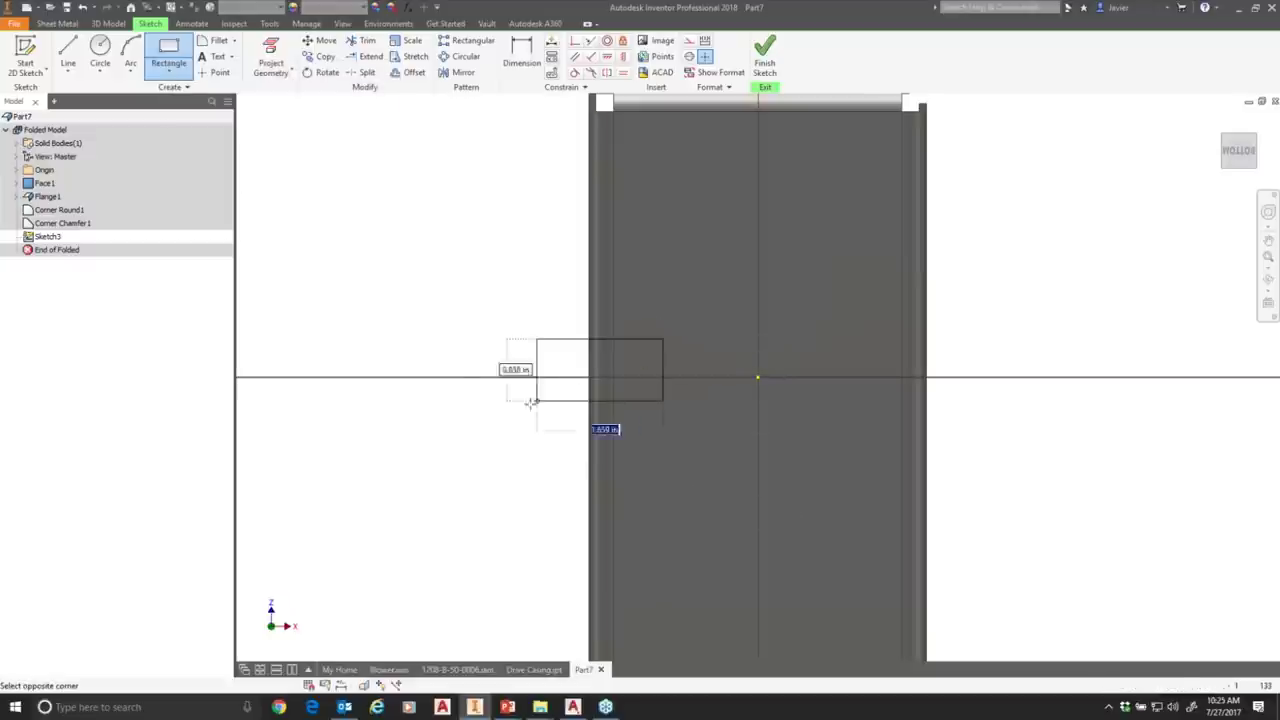
left_click(514, 417)
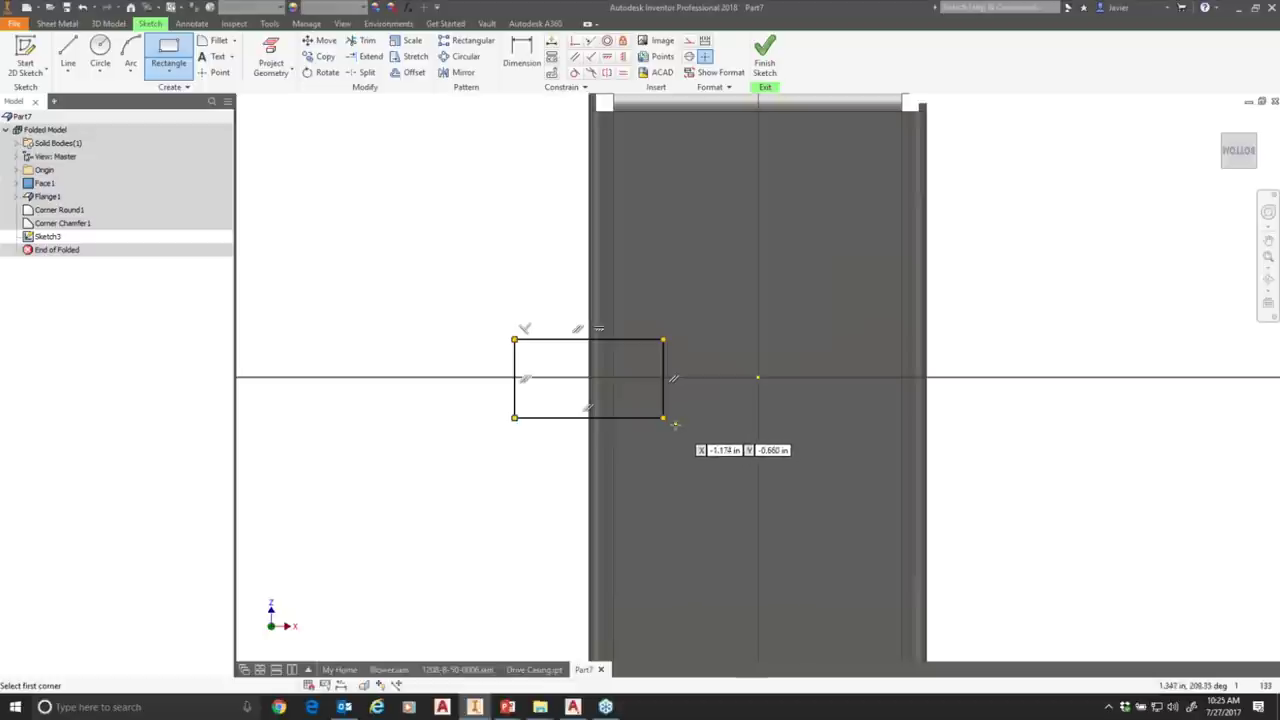
middle_click_drag(676, 425, 614, 425)
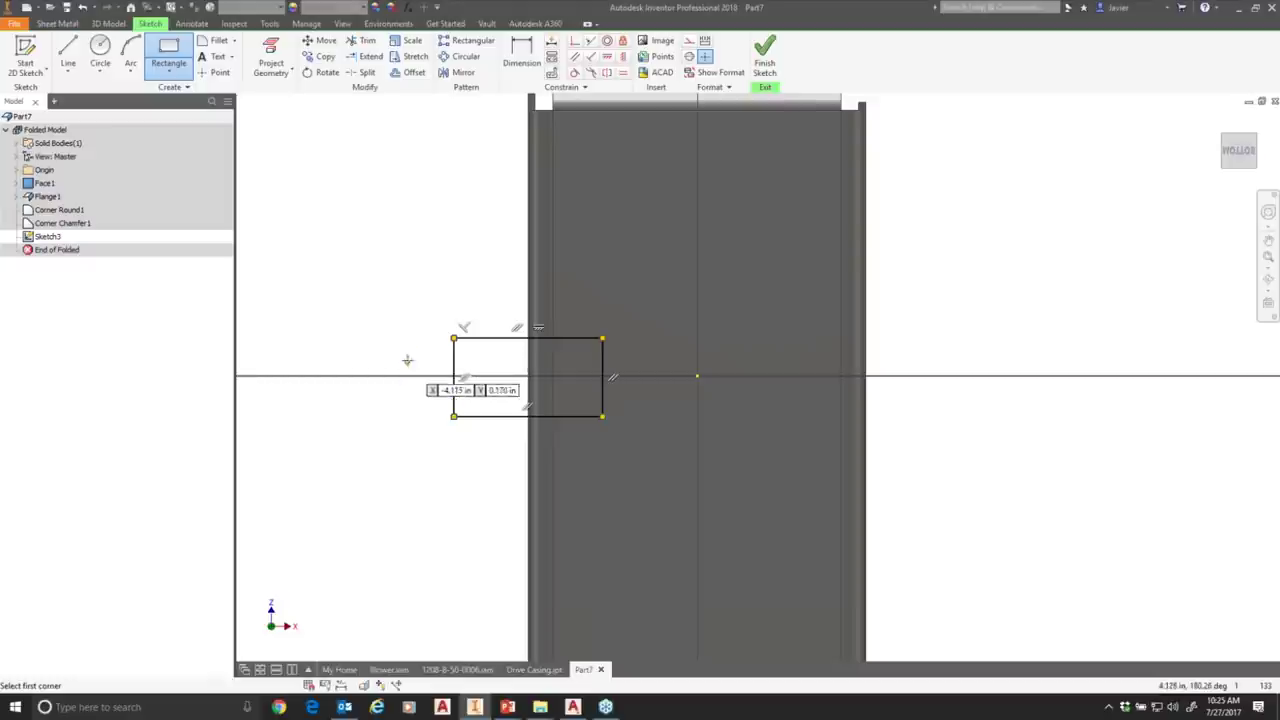
Project the flat pattern of the long flange beside the rectangle into the sketch with Project Flat Pattern.
left_click(272, 52)
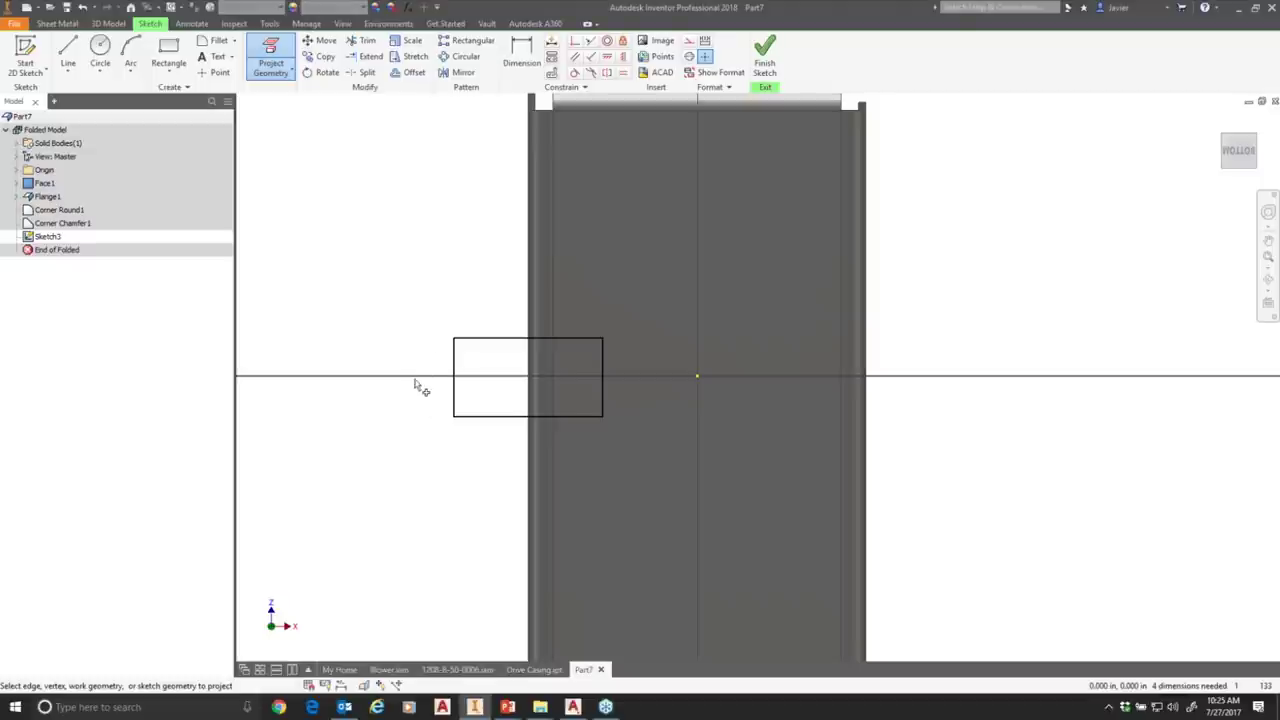
left_click(290, 80)
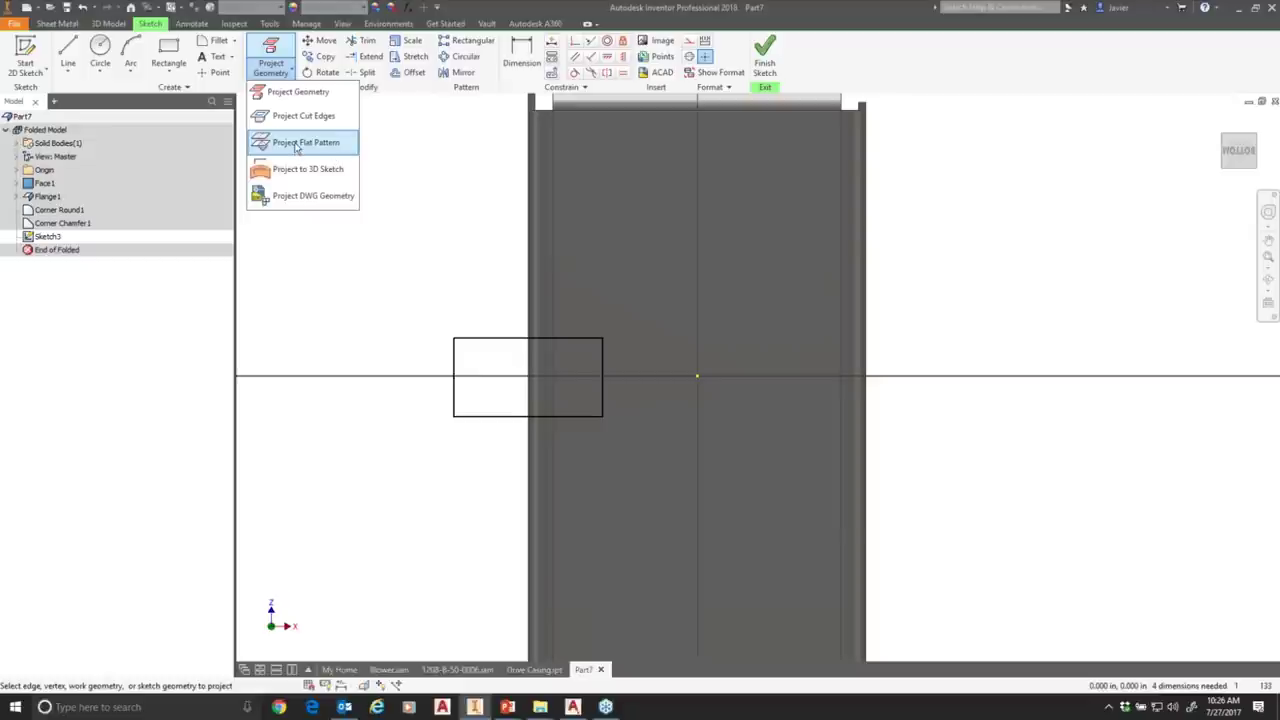
left_click(300, 145)
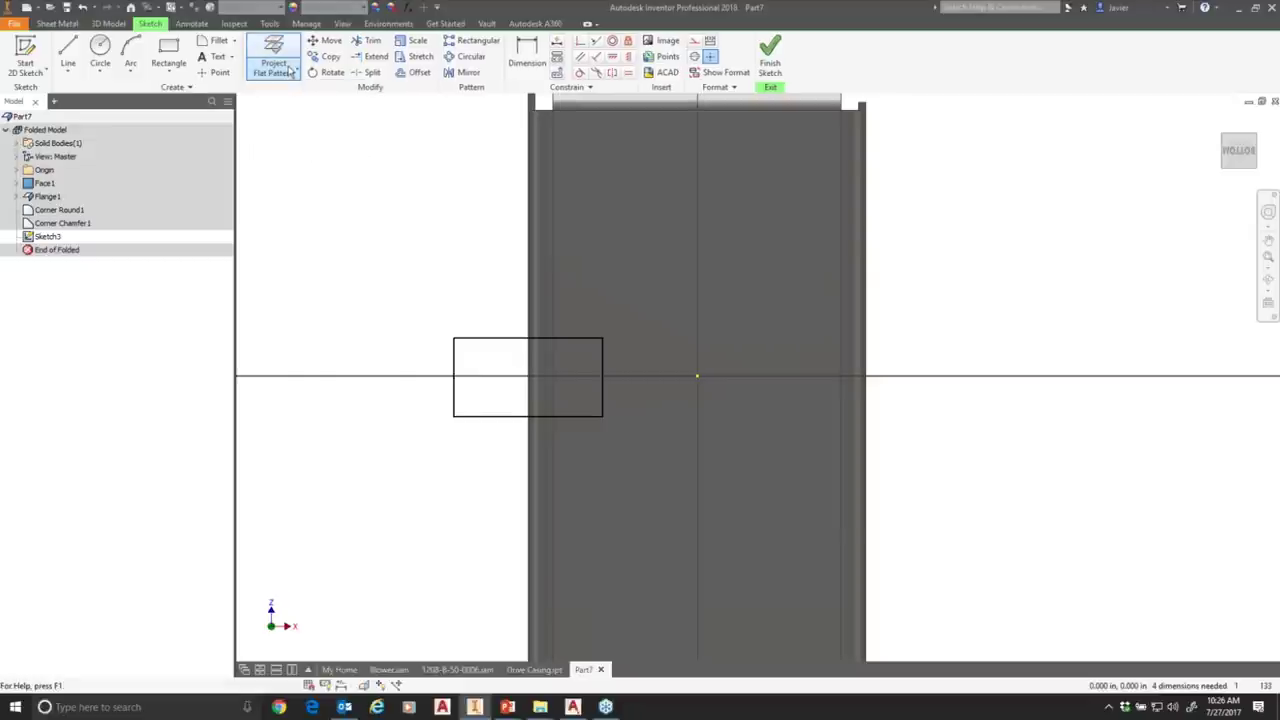
middle_click_drag(497, 303, 540, 283, "shift")
left_click(531, 277)
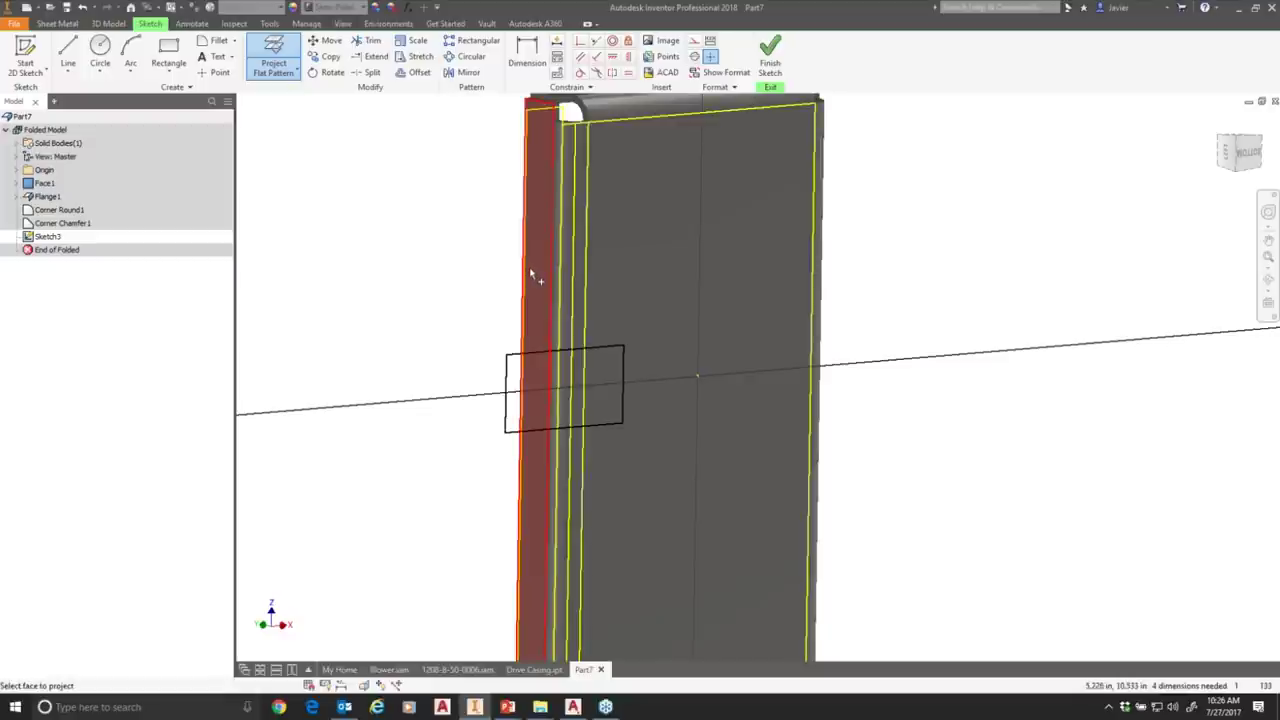
middle_click_drag(614, 394, 492, 358, "shift")
scroll(481, 354, "up", 3)
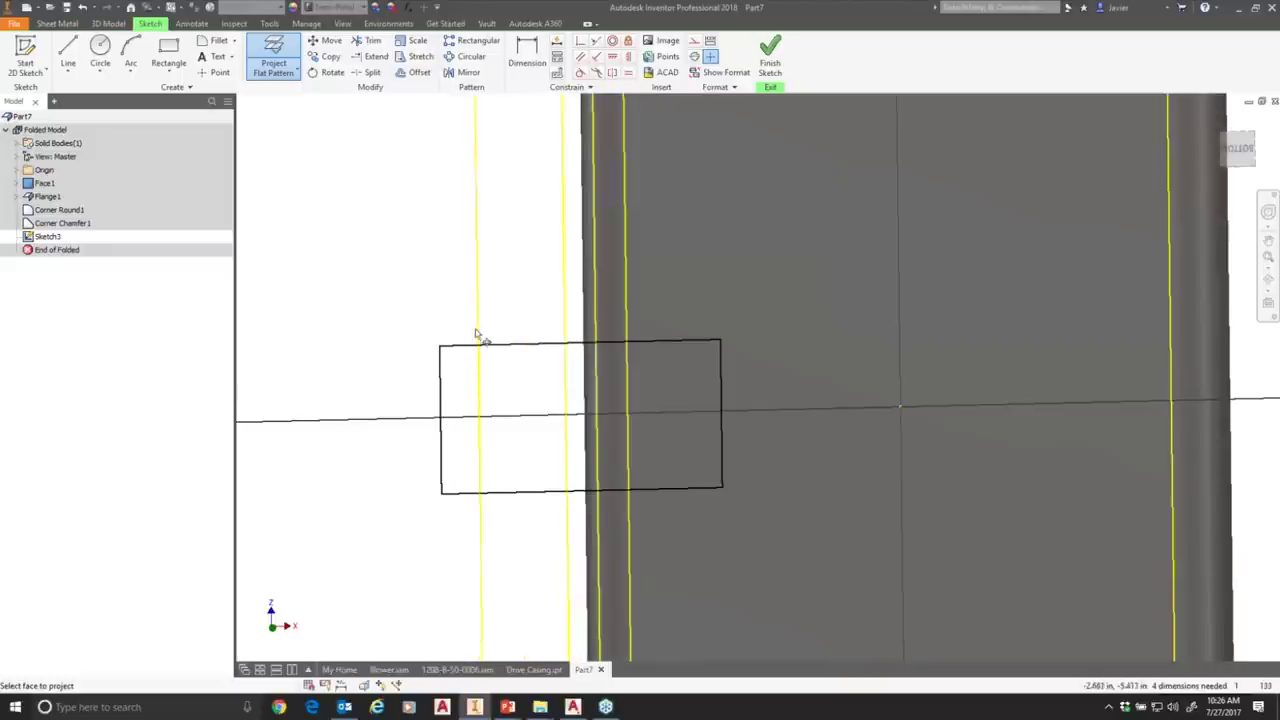
Move the rectangle's outer side inside the projected flange outline and dimension it .125 from the outline's outer edge.
key("Escape")
left_click_drag(443, 369, 504, 372)
left_click(535, 47)
left_click(506, 388)
left_click(480, 390)
left_click(418, 299)
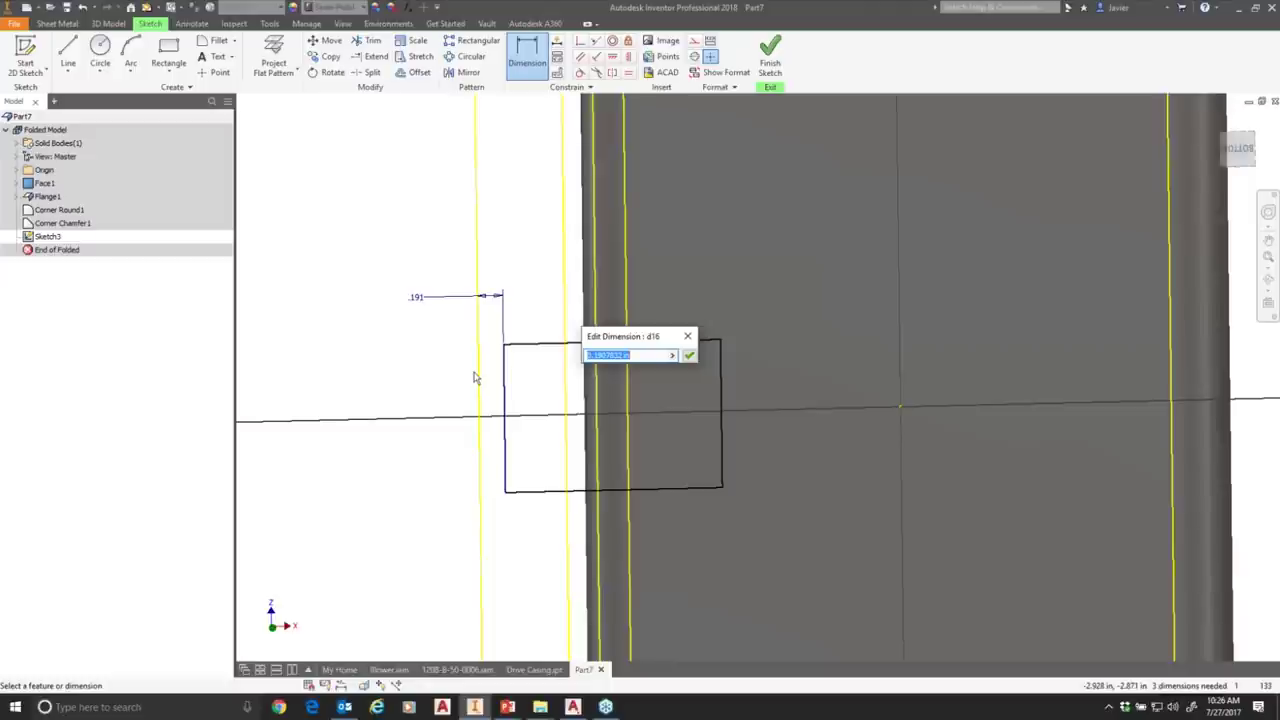
type("125")
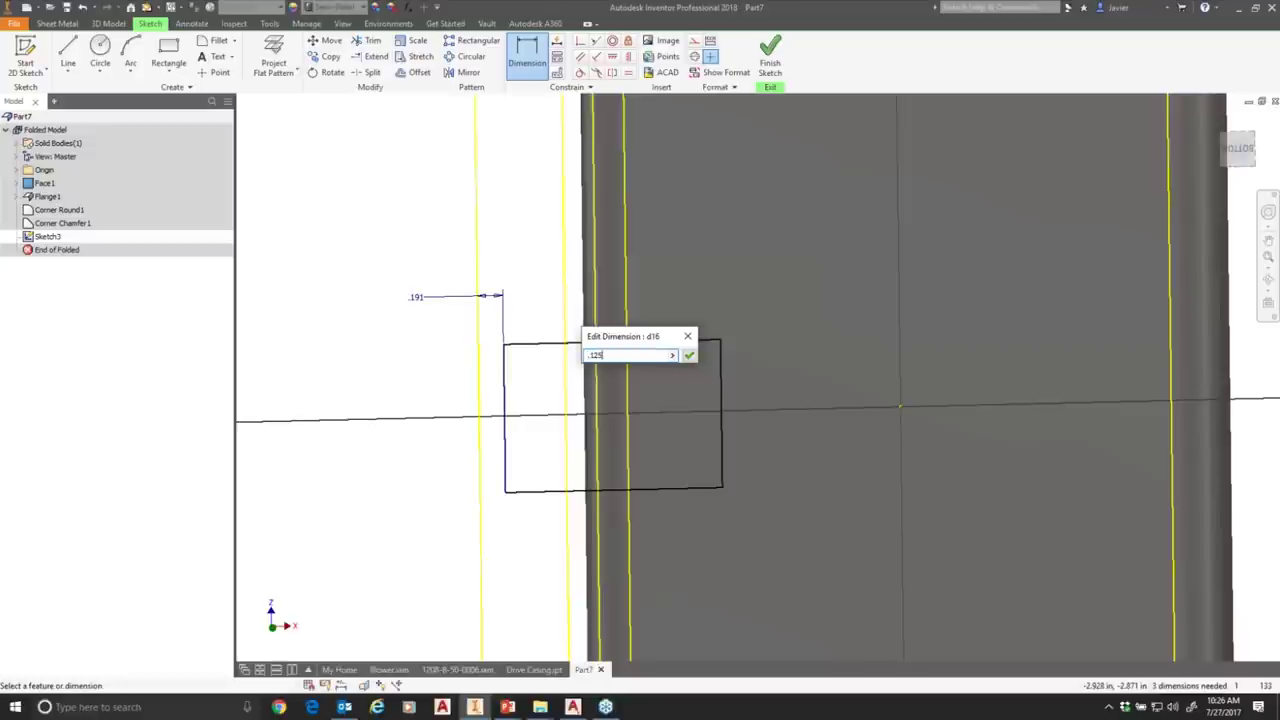
key("Return")
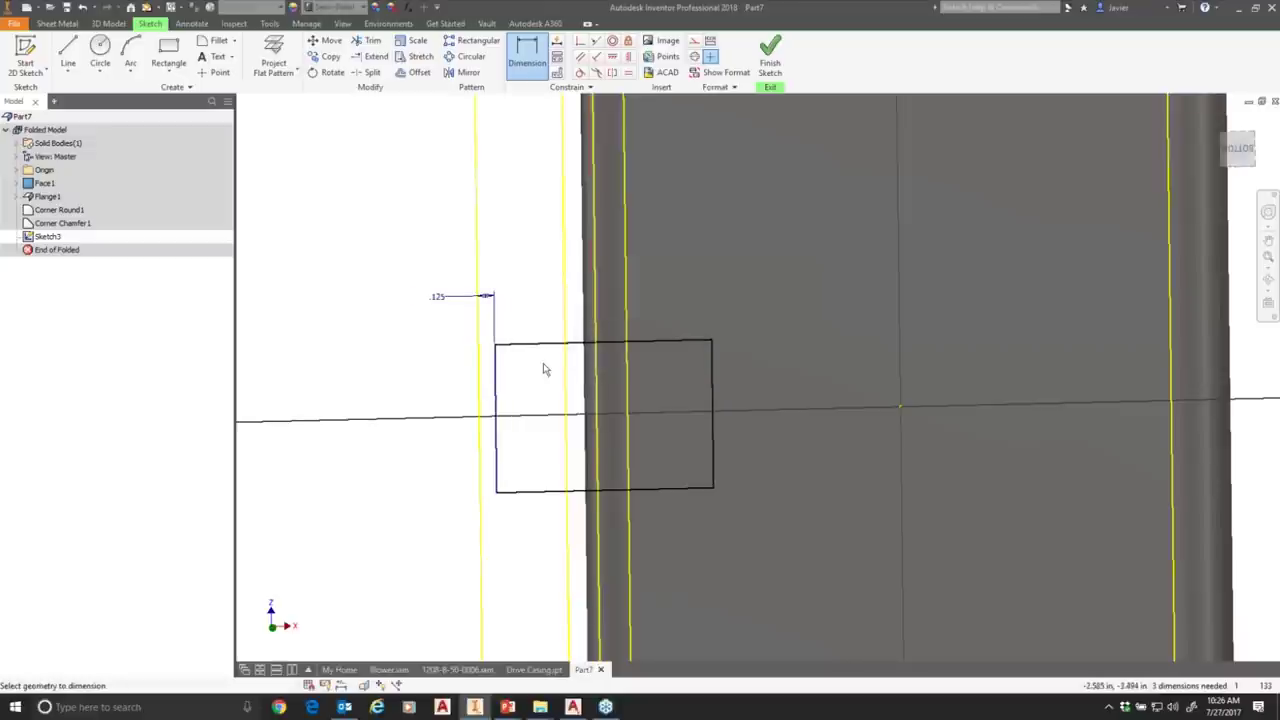
Finish the sketch and cut the rectangle profile into the part by the Thickness distance, without cutting across the bend.
scroll(840, 432, "down", 3)
middle_click_drag(818, 424, 667, 434)
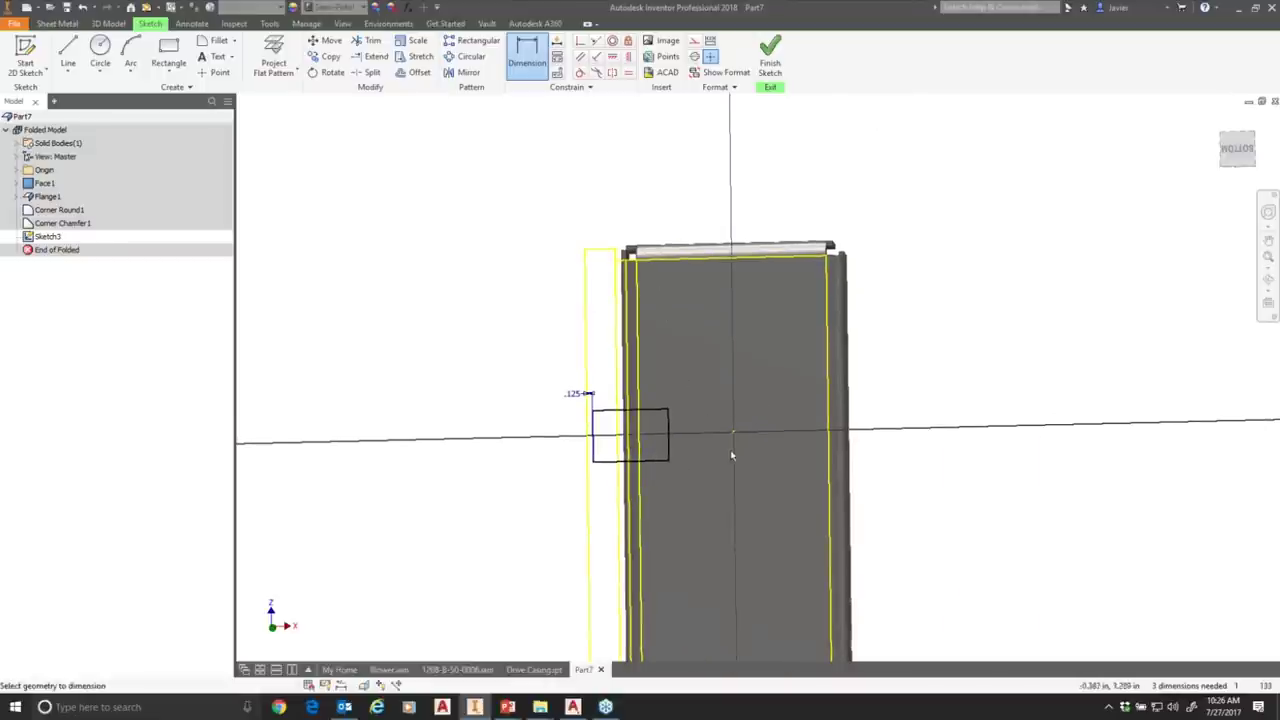
left_click(770, 66)
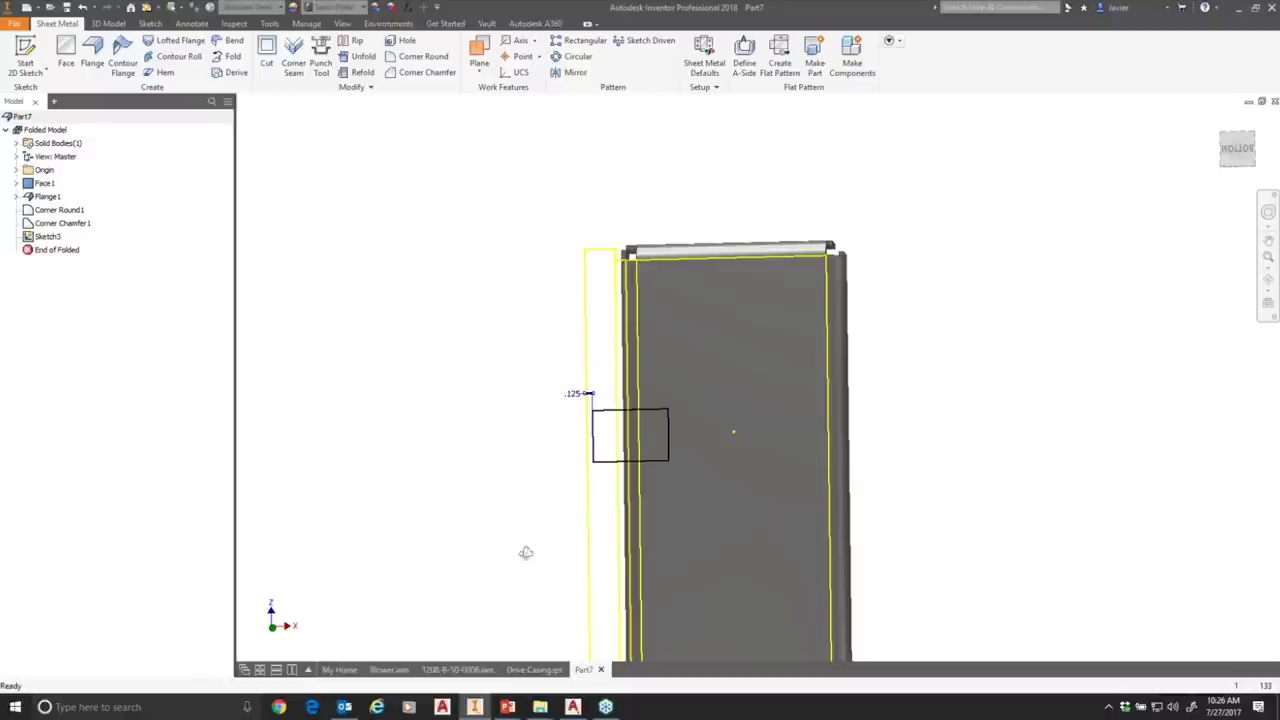
left_click(268, 55)
left_click_drag(688, 280, 456, 241)
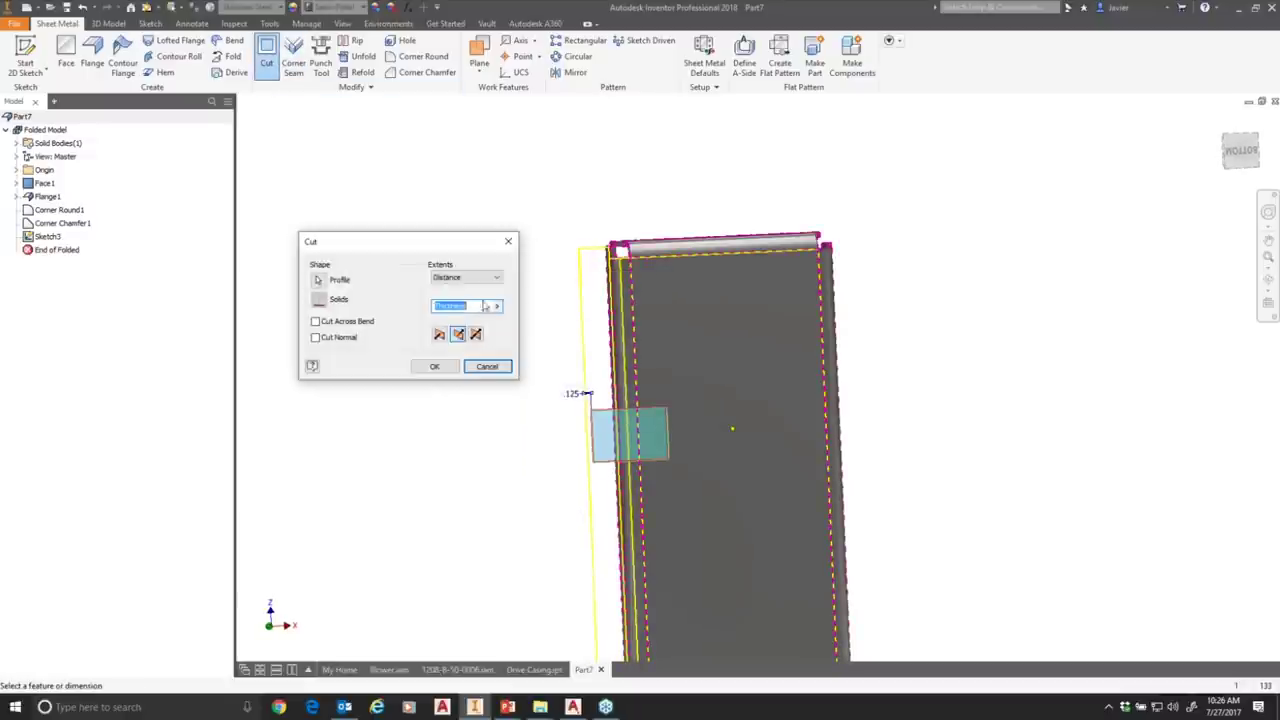
scroll(551, 466, "down", 5)
middle_click_drag(794, 466, 655, 430)
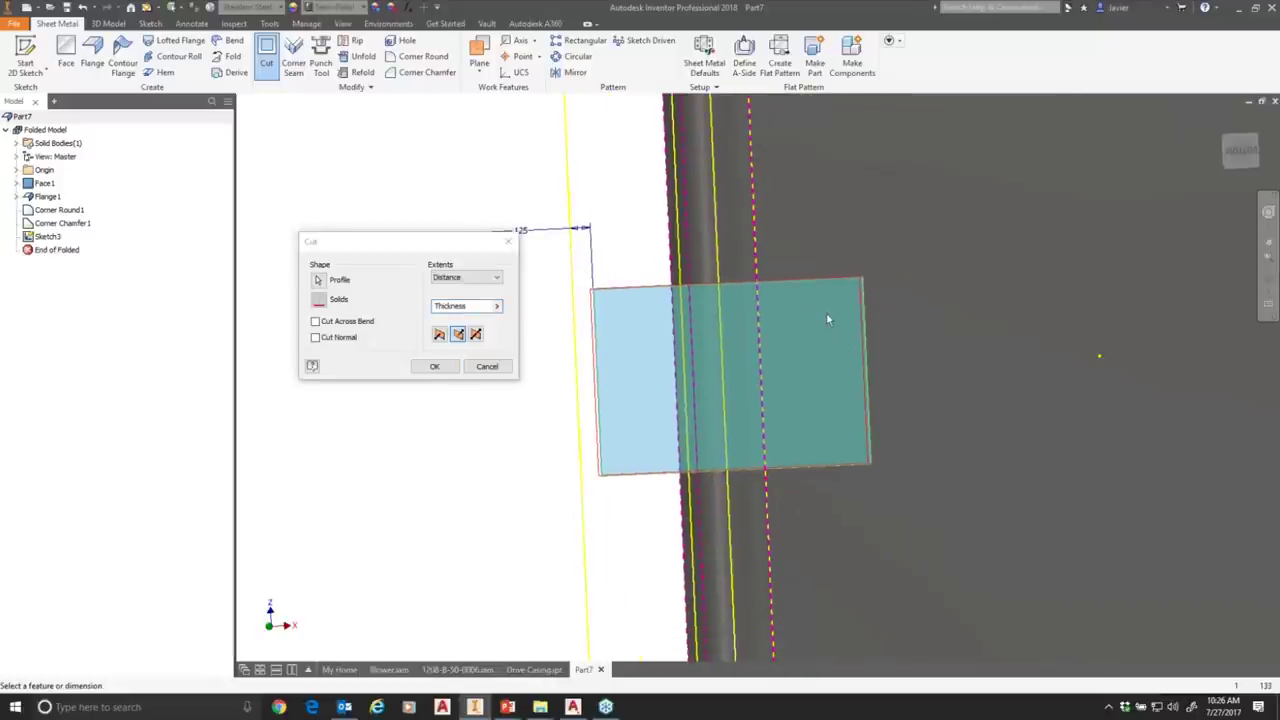
left_click(475, 334)
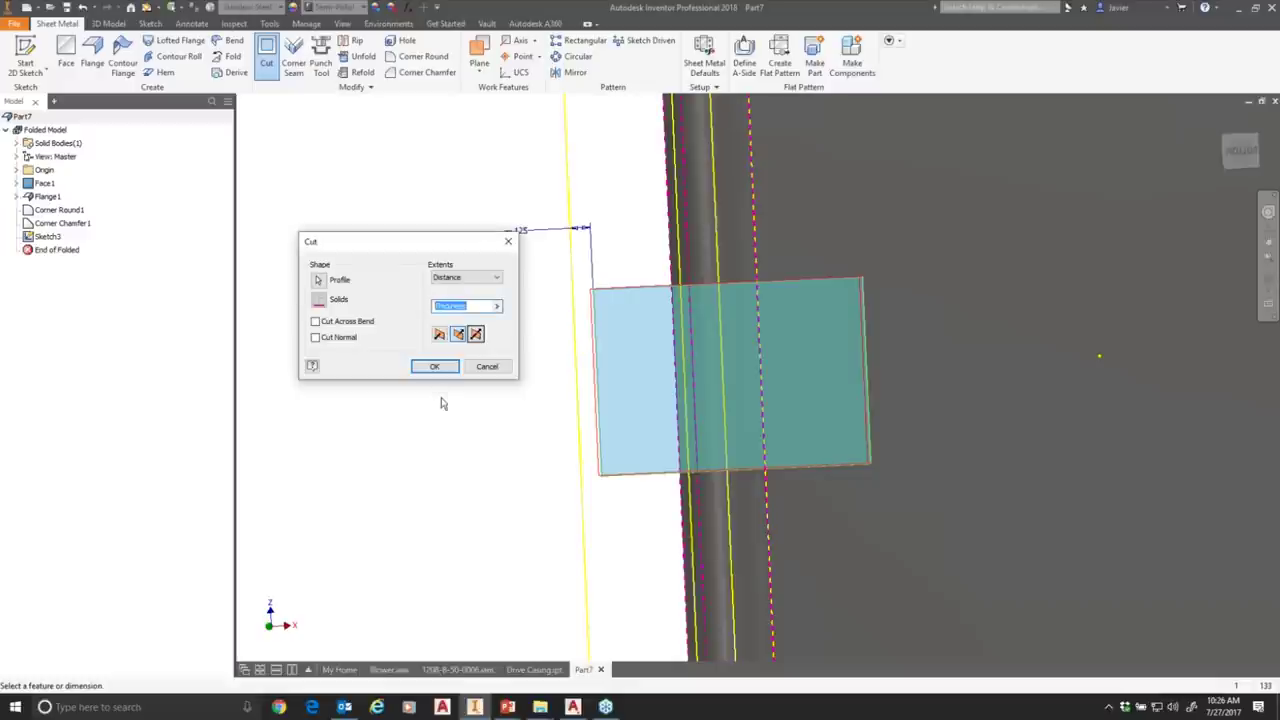
left_click(458, 334)
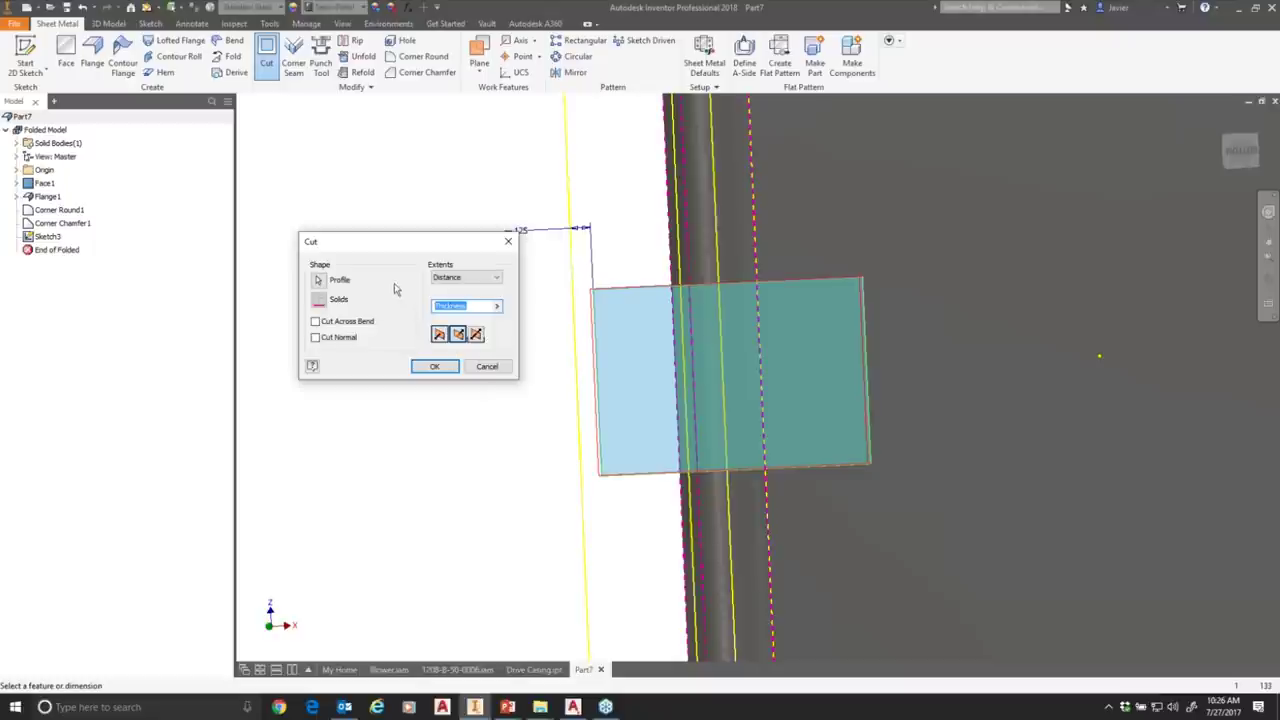
left_click(447, 368)
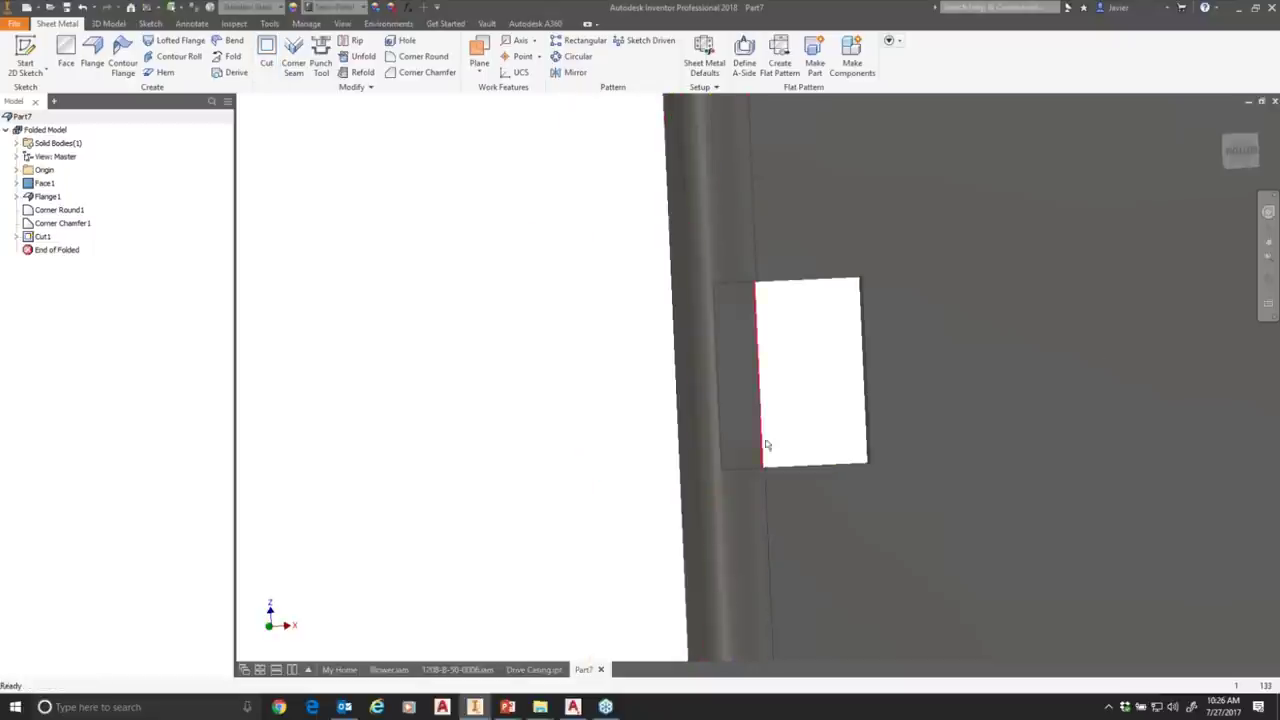
Edit the rectangular cut feature to enable Cut Across Bend.
middle_click_drag(804, 445, 736, 387, "shift")
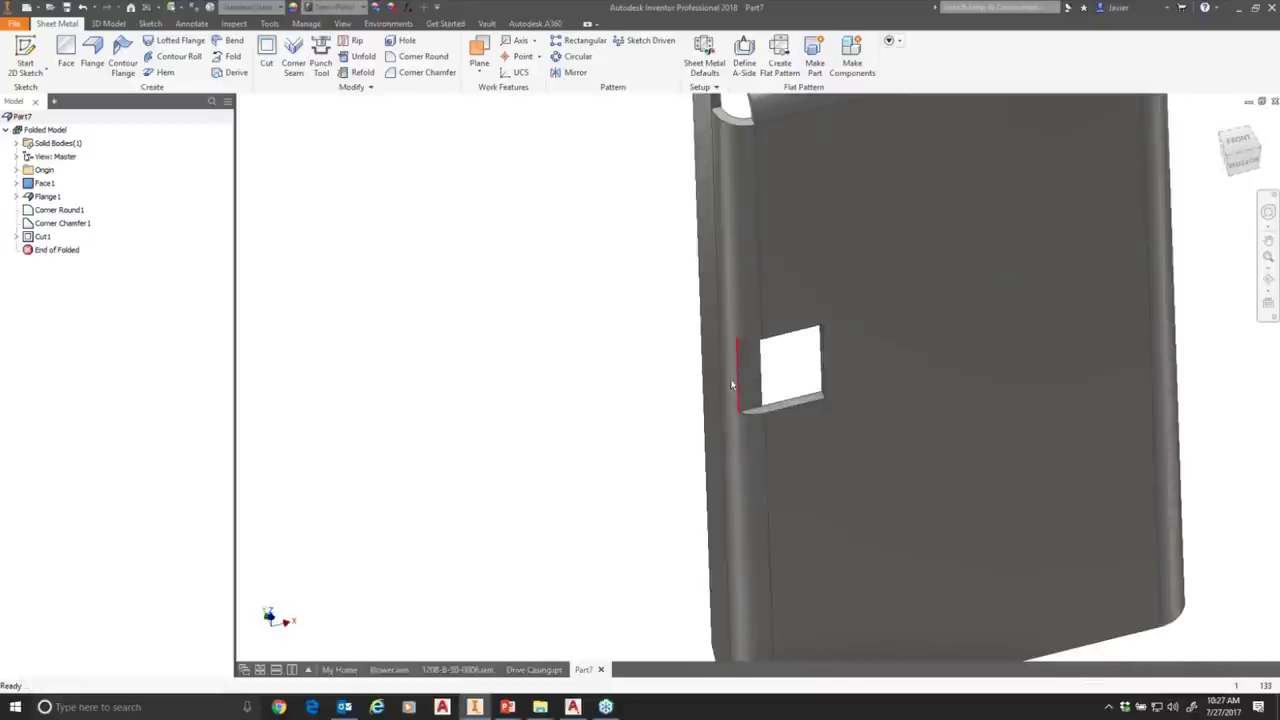
scroll(786, 392, "up", 2)
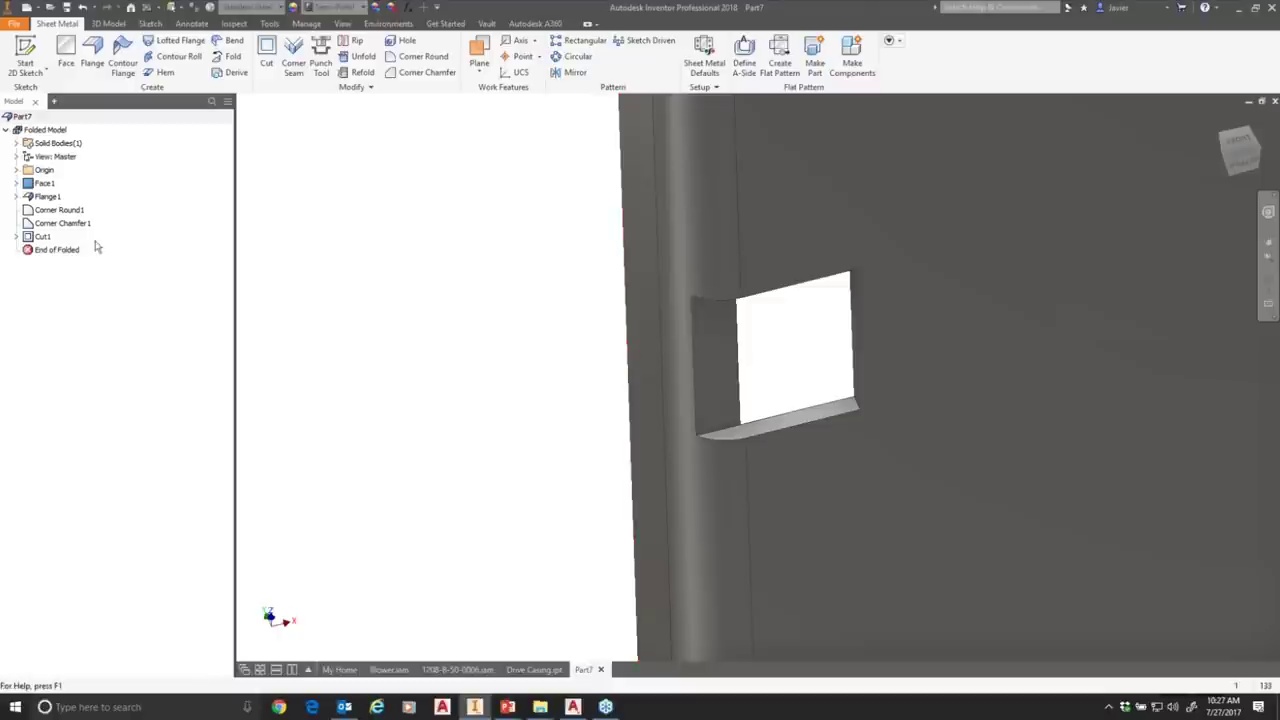
right_click(36, 237)
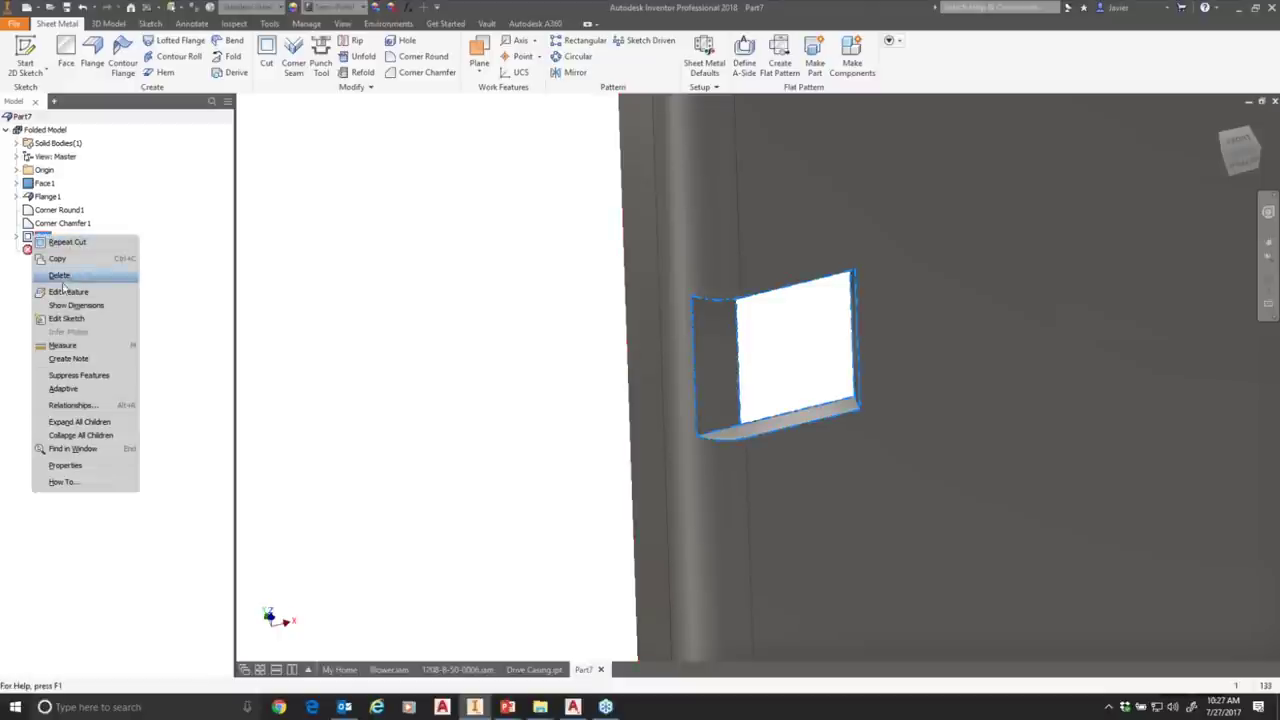
left_click(70, 292)
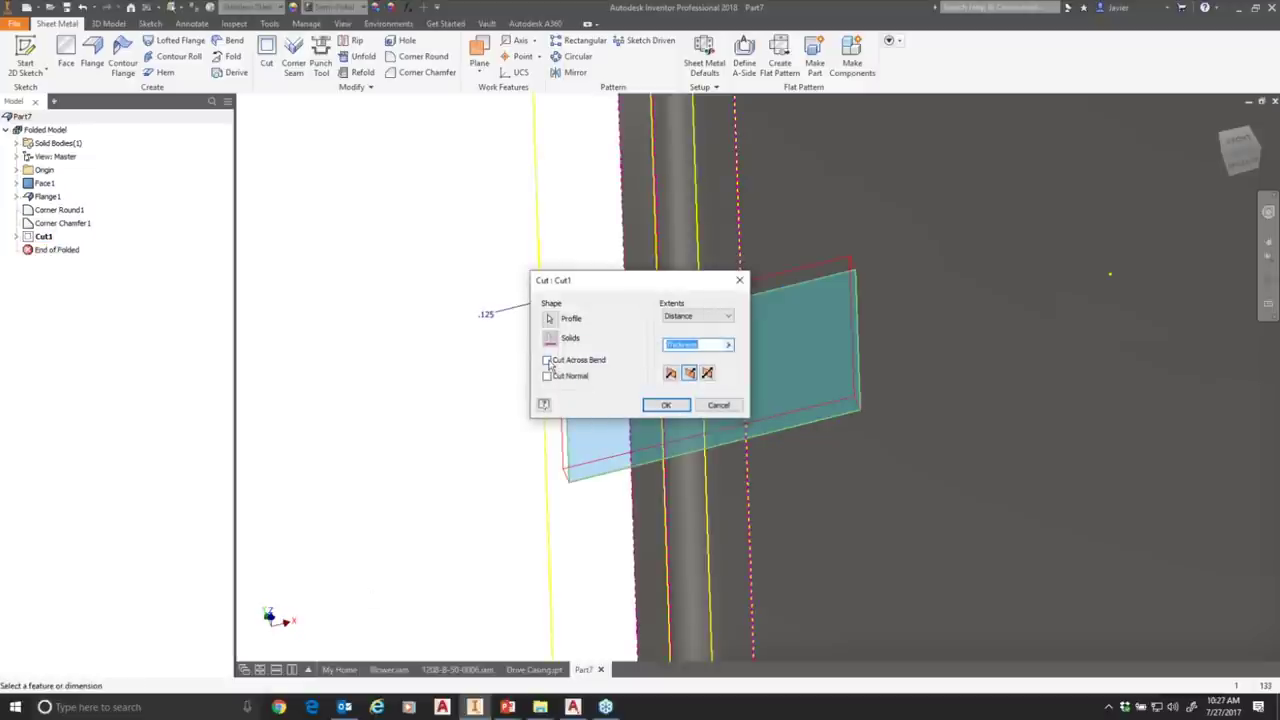
left_click(547, 360)
left_click_drag(657, 285, 382, 312)
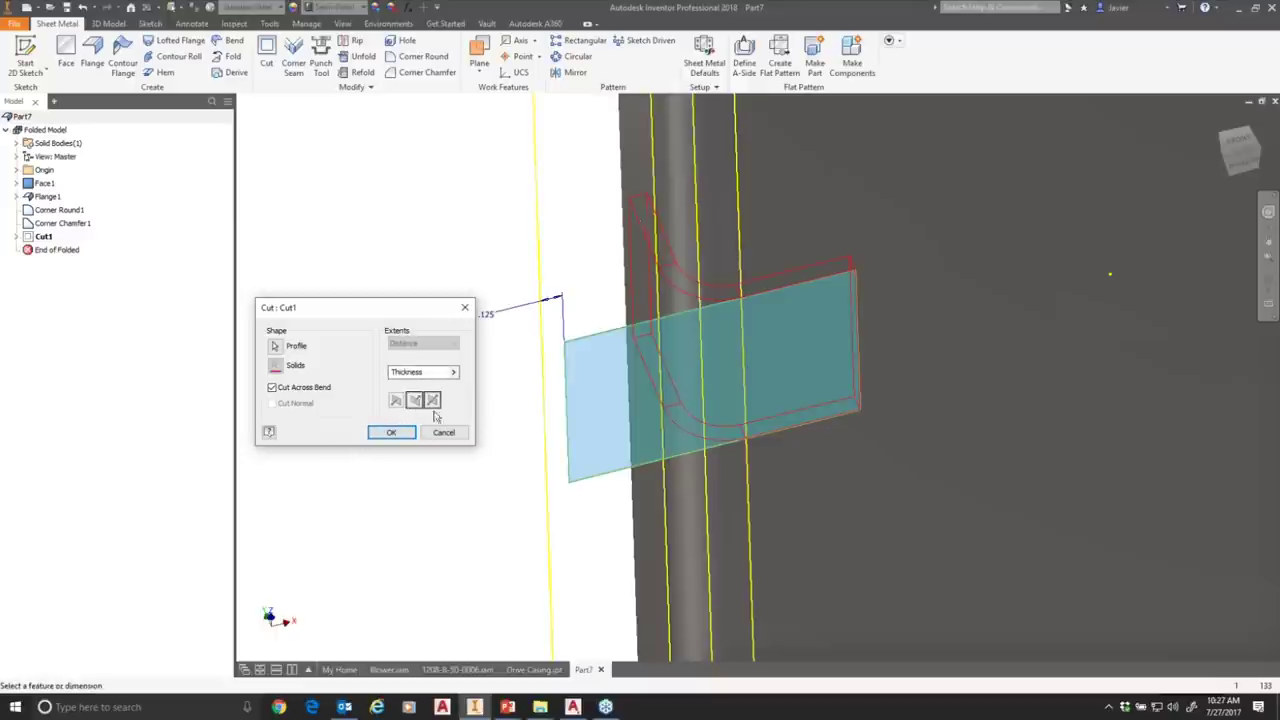
left_click(390, 433)
middle_click_drag(600, 391, 538, 342)
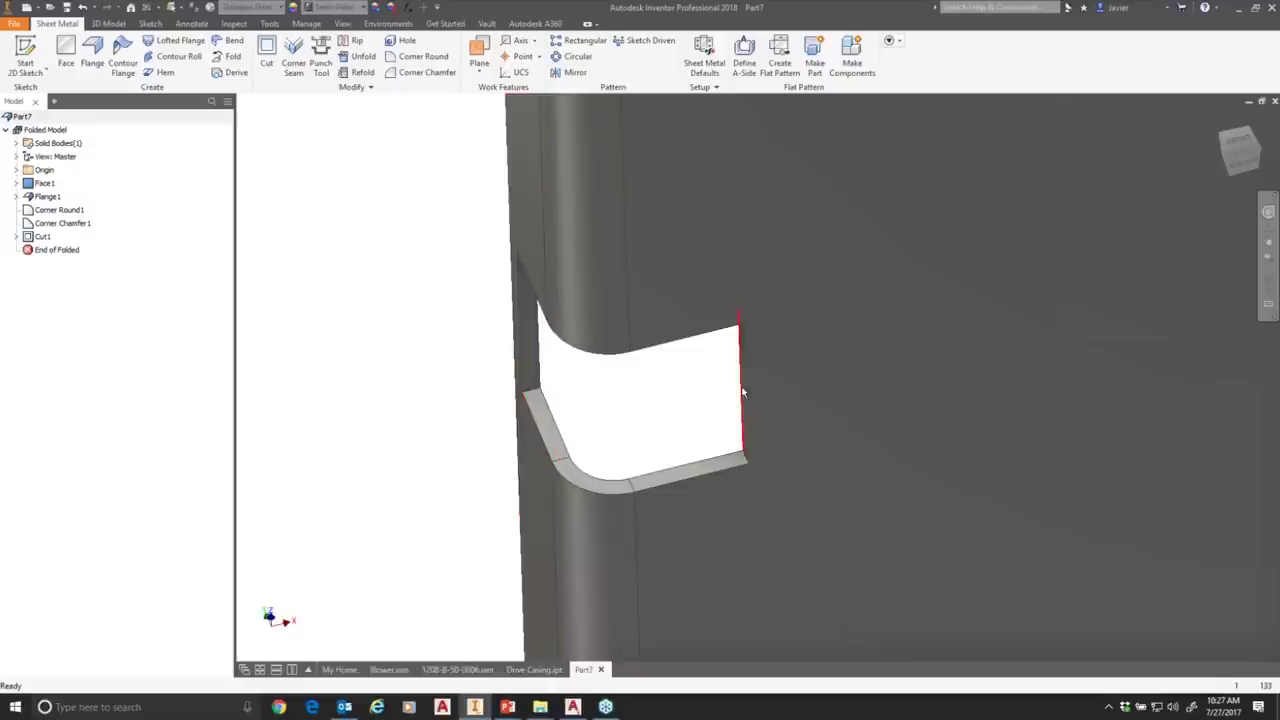
scroll(474, 513, "down", 5)
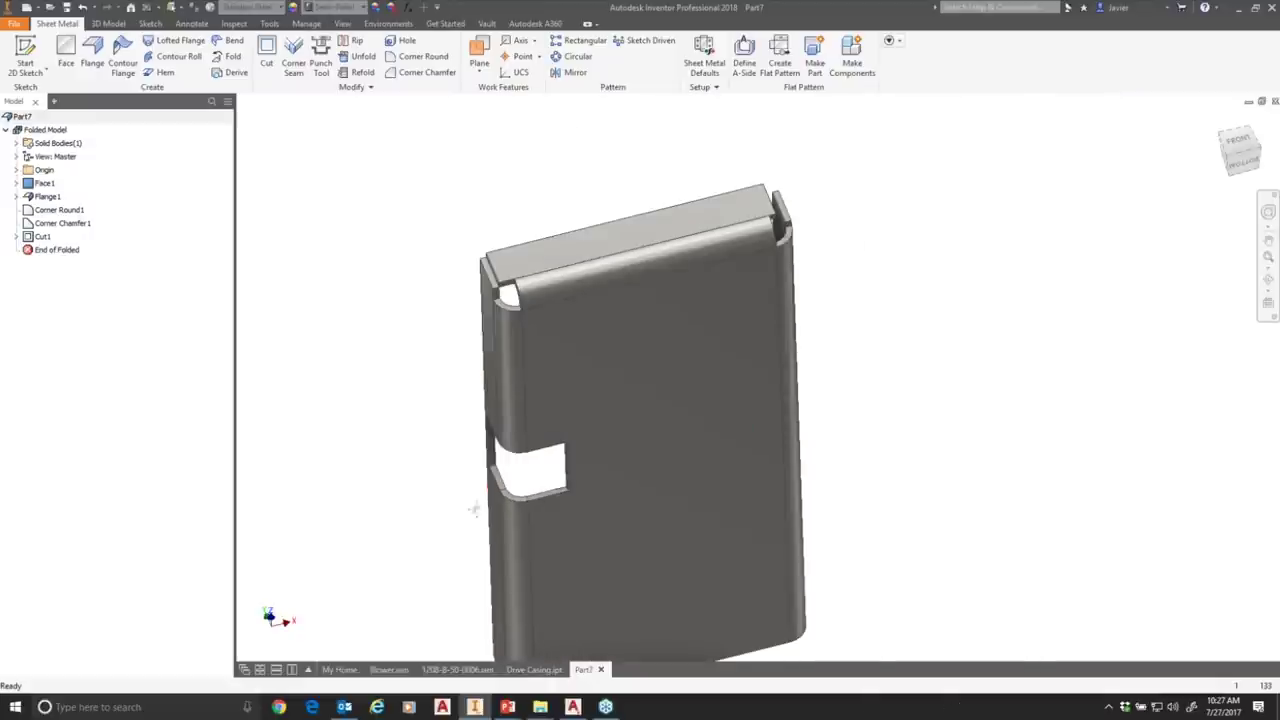
scroll(426, 449, "up", 5)
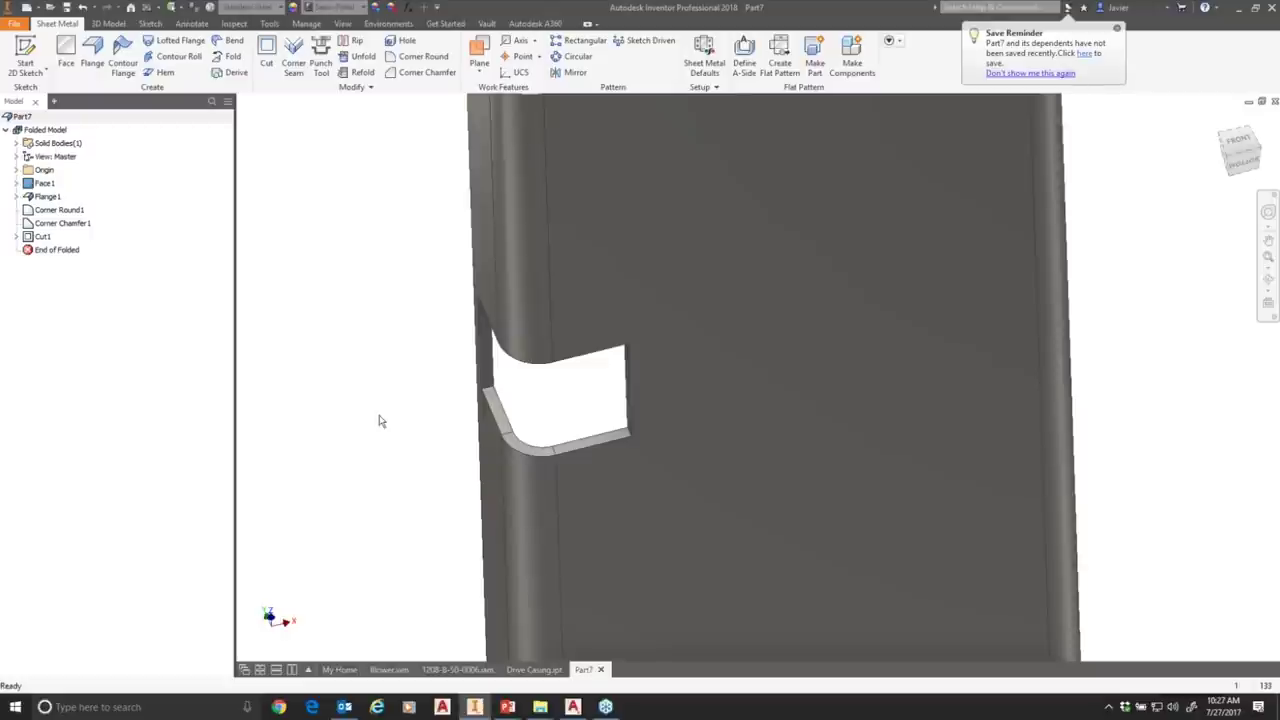
scroll(380, 421, "down", 5)
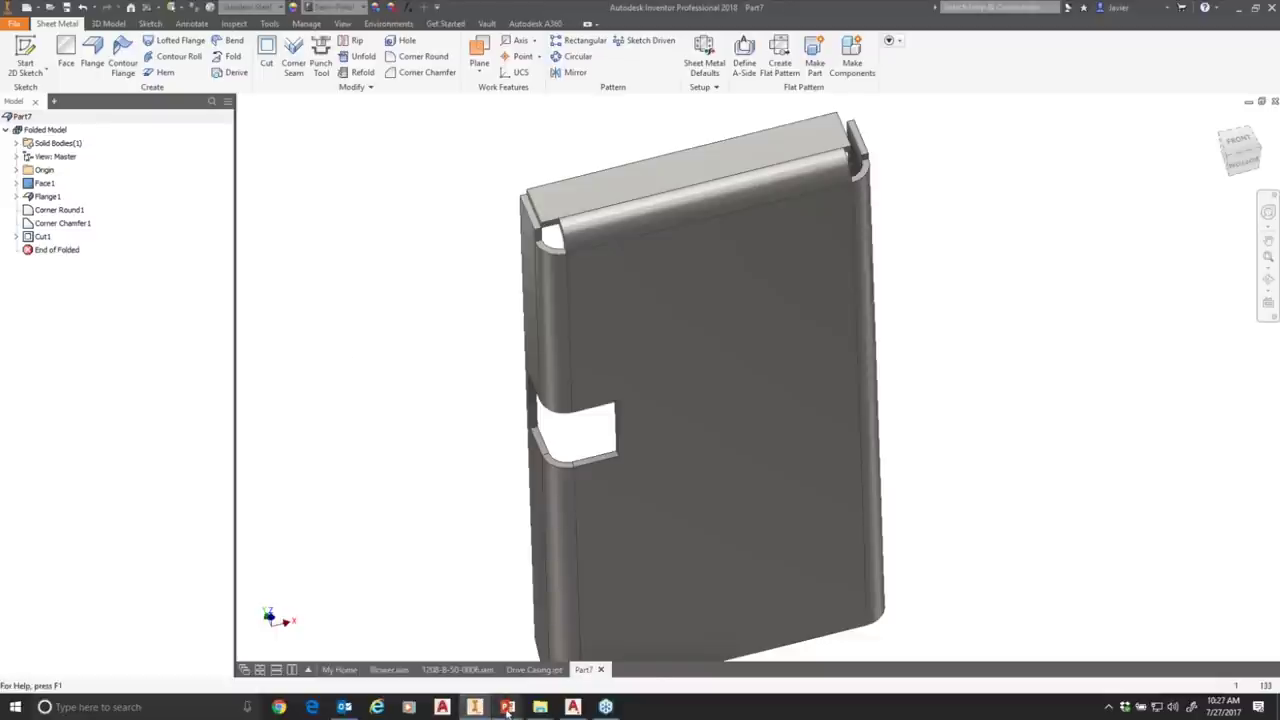
Switch to the PowerPoint presentation and advance to the "Model - In Assembly" slide.
mouse_move(509, 707)
left_click(579, 650)
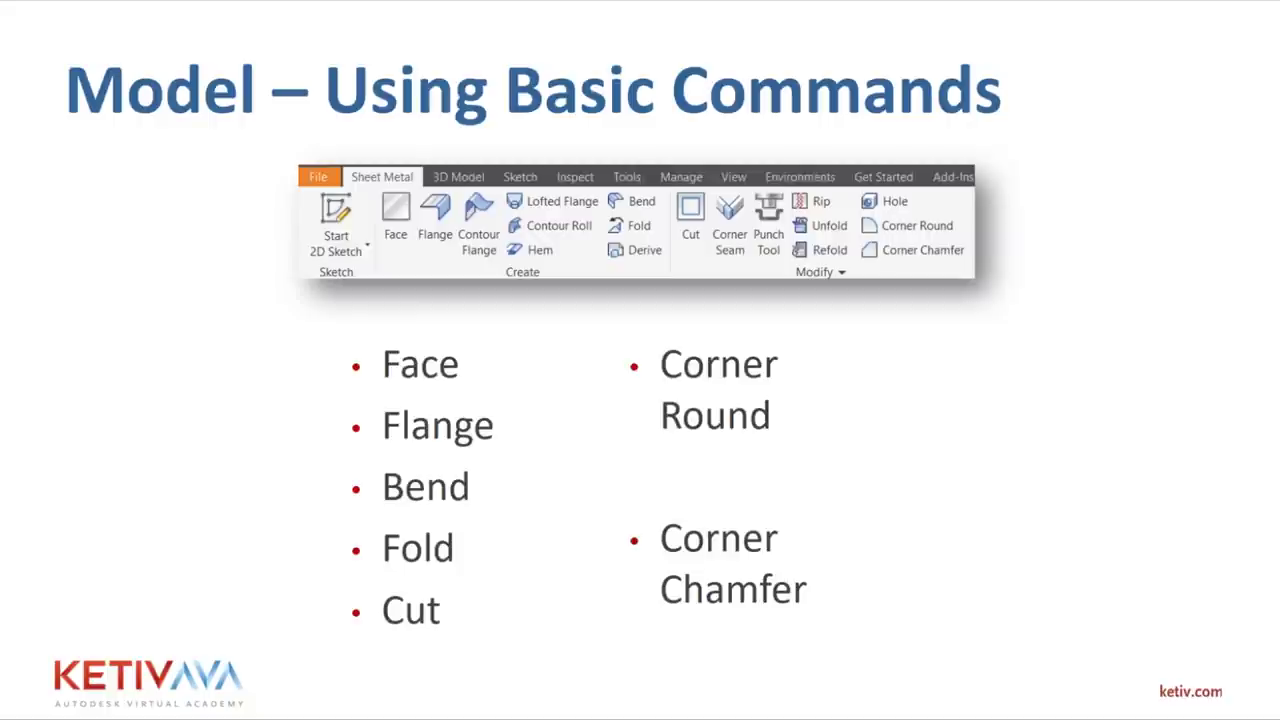
key("Right")
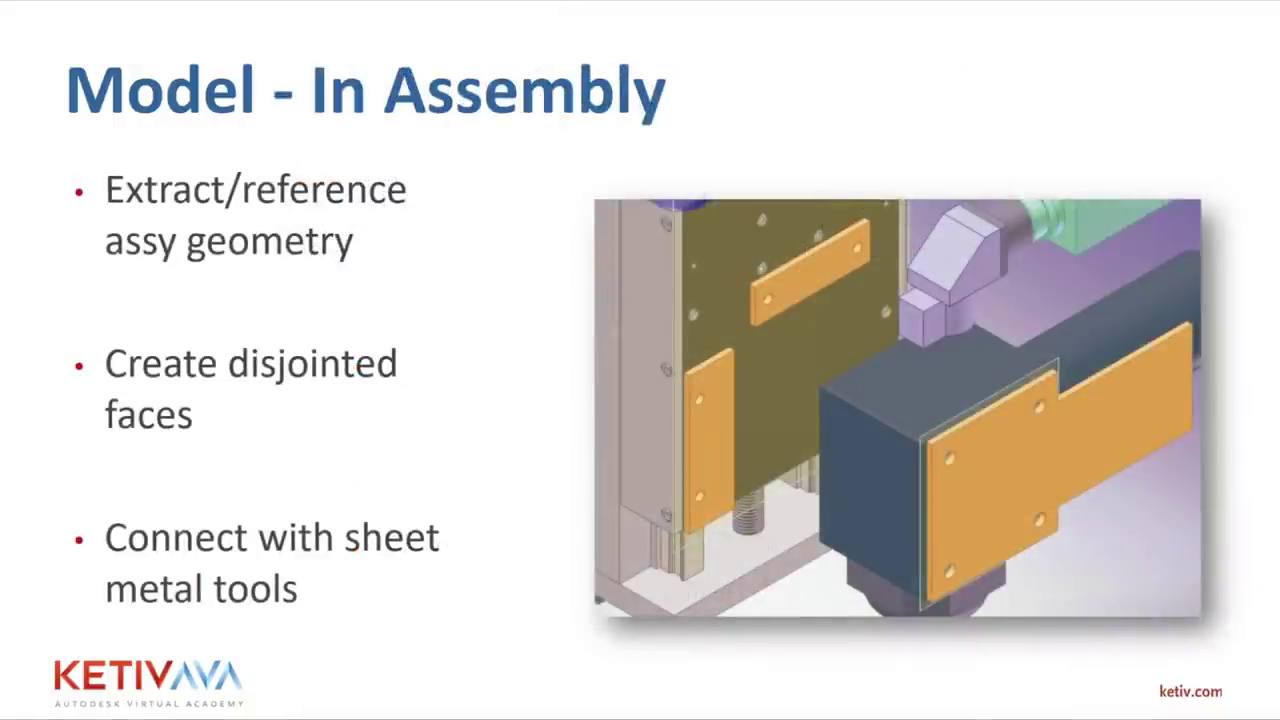
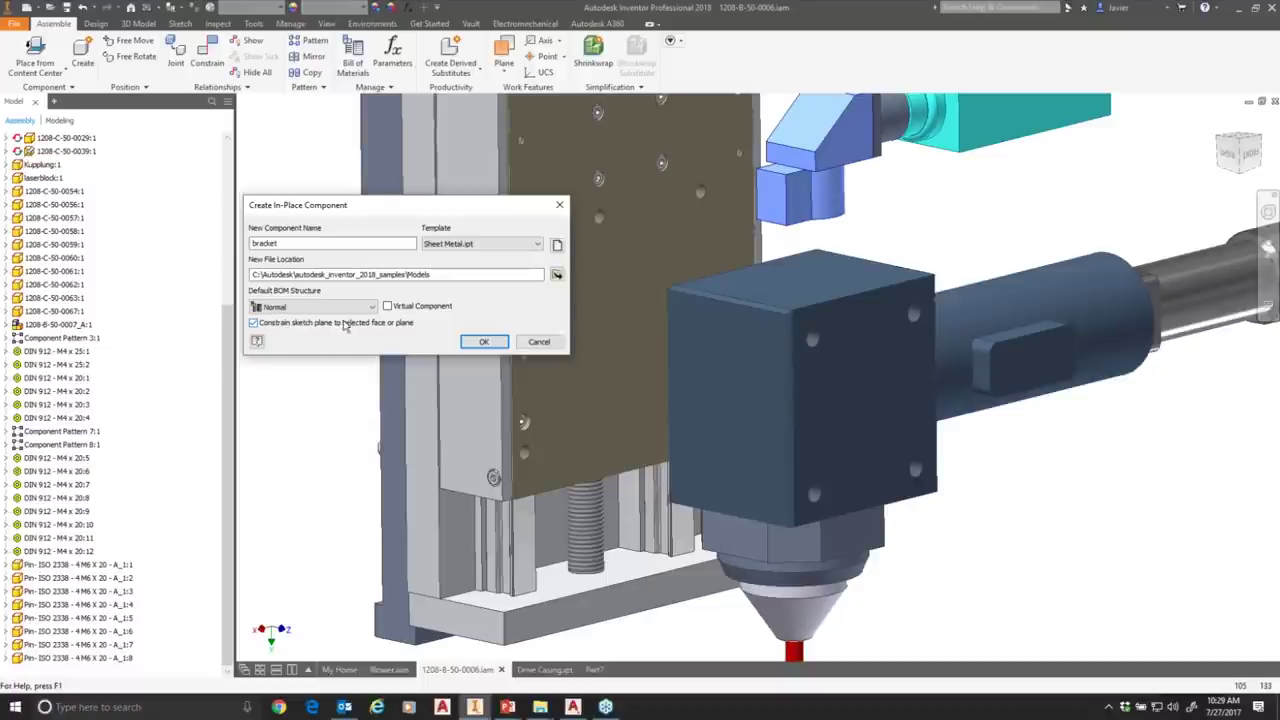
Create the in-place component bracket from the Sheet Metal.ipt template, with its sketch plane constrained to the face of the drilled plate.
left_click(484, 343)
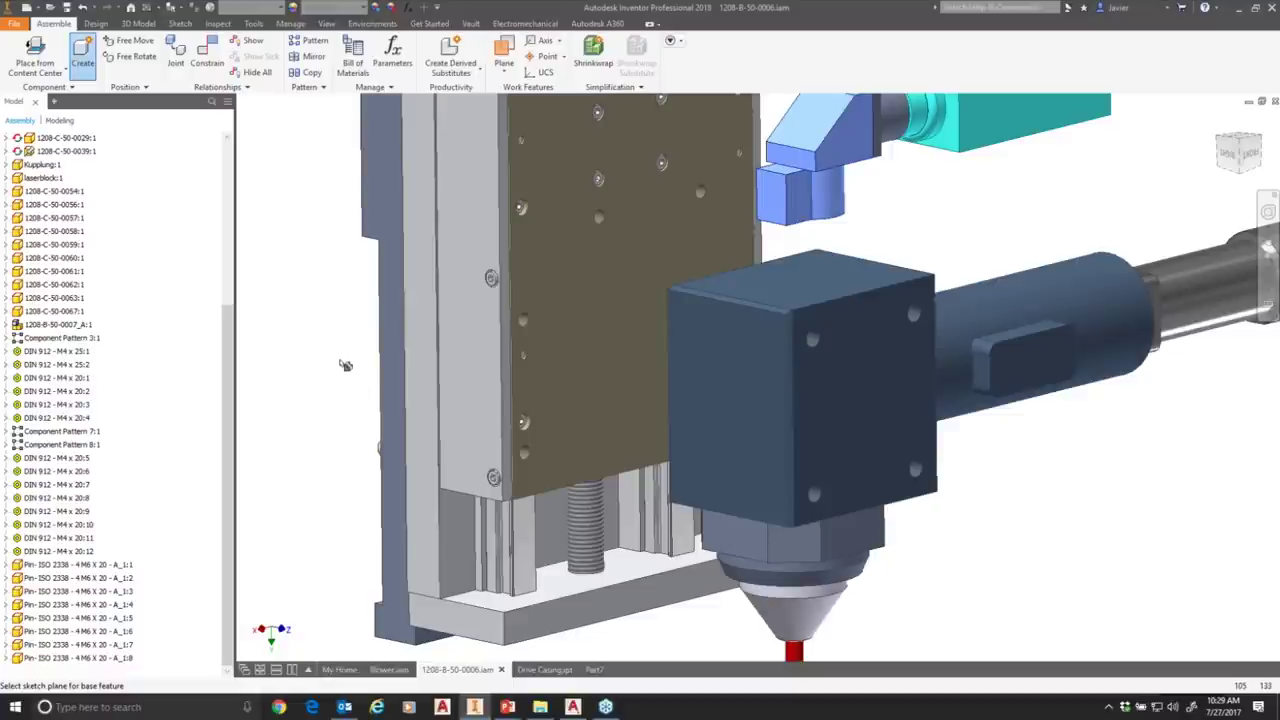
left_click(537, 381)
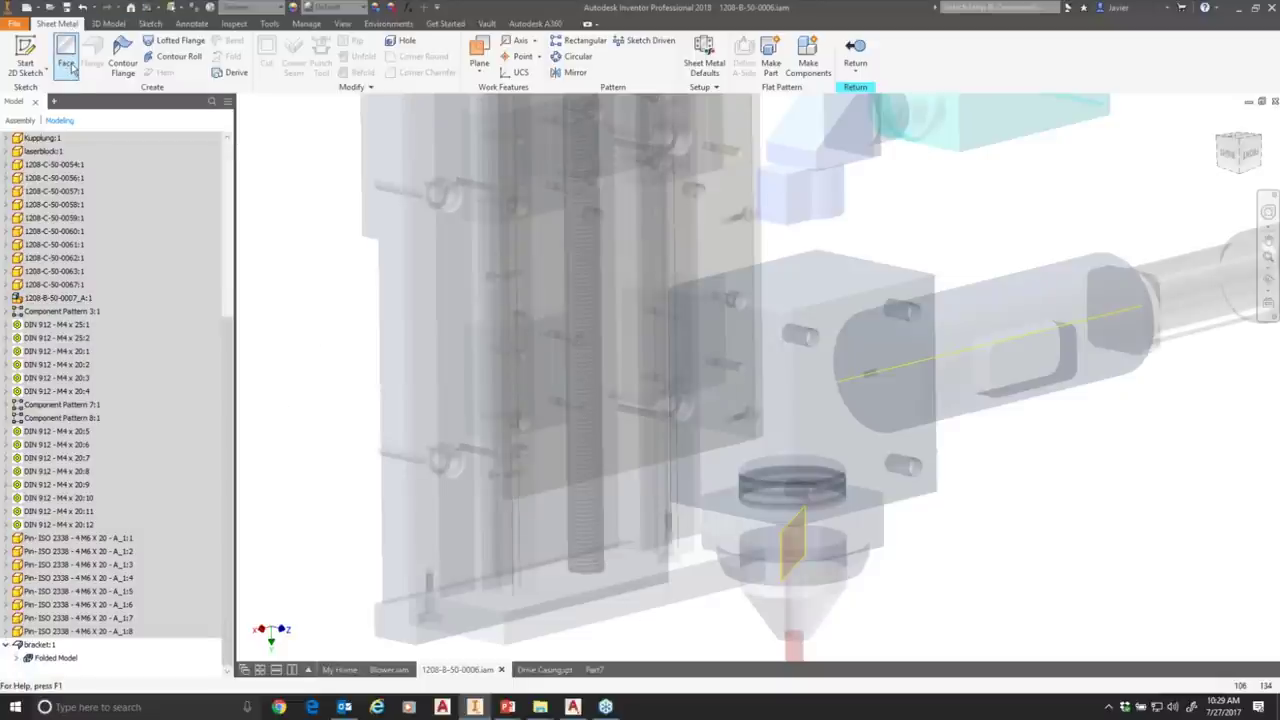
left_click(697, 74)
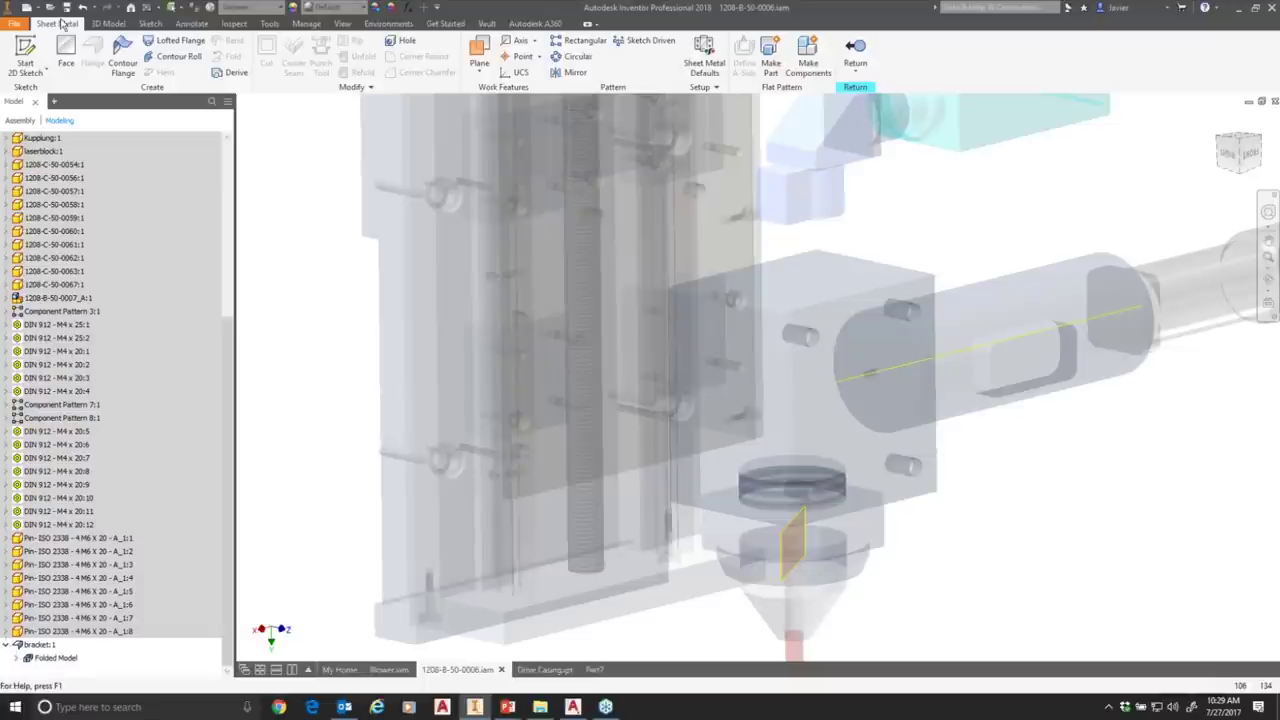
Start a 2D sketch on the bracket's origin plane that lies along the drilled plate's face.
left_click(25, 52)
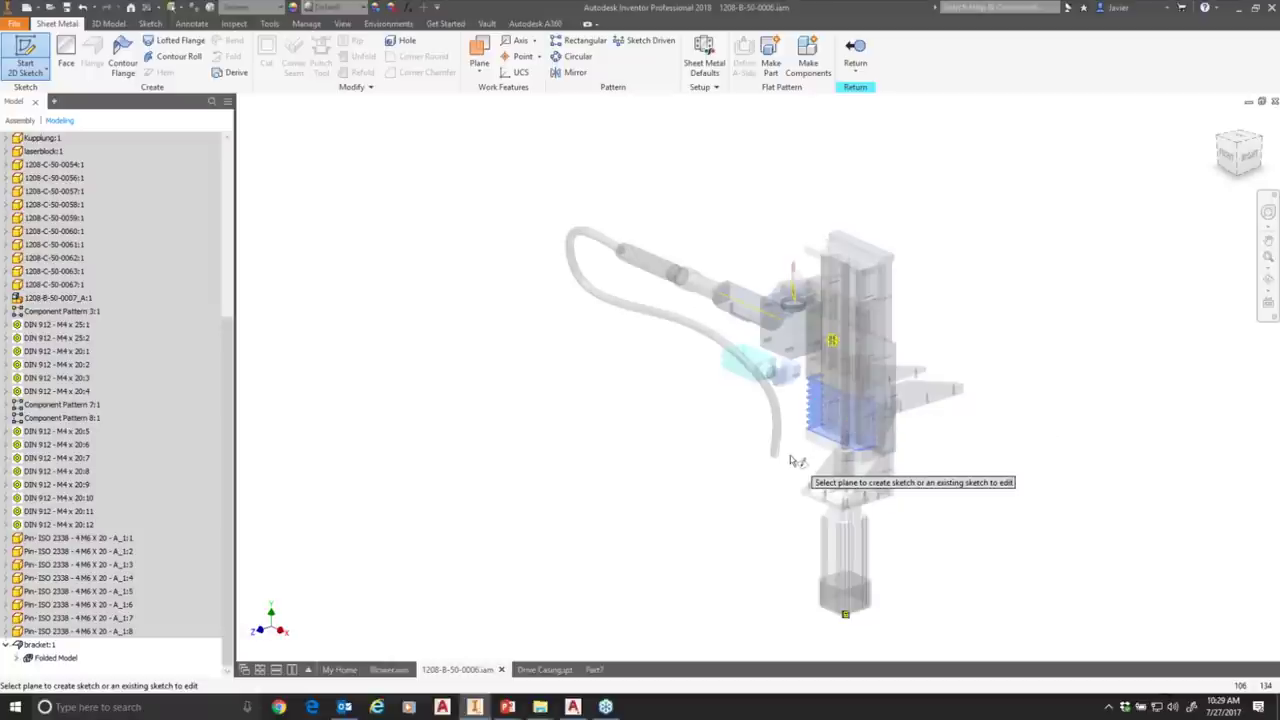
scroll(845, 370, "up", 3)
scroll(845, 350, "up", 3)
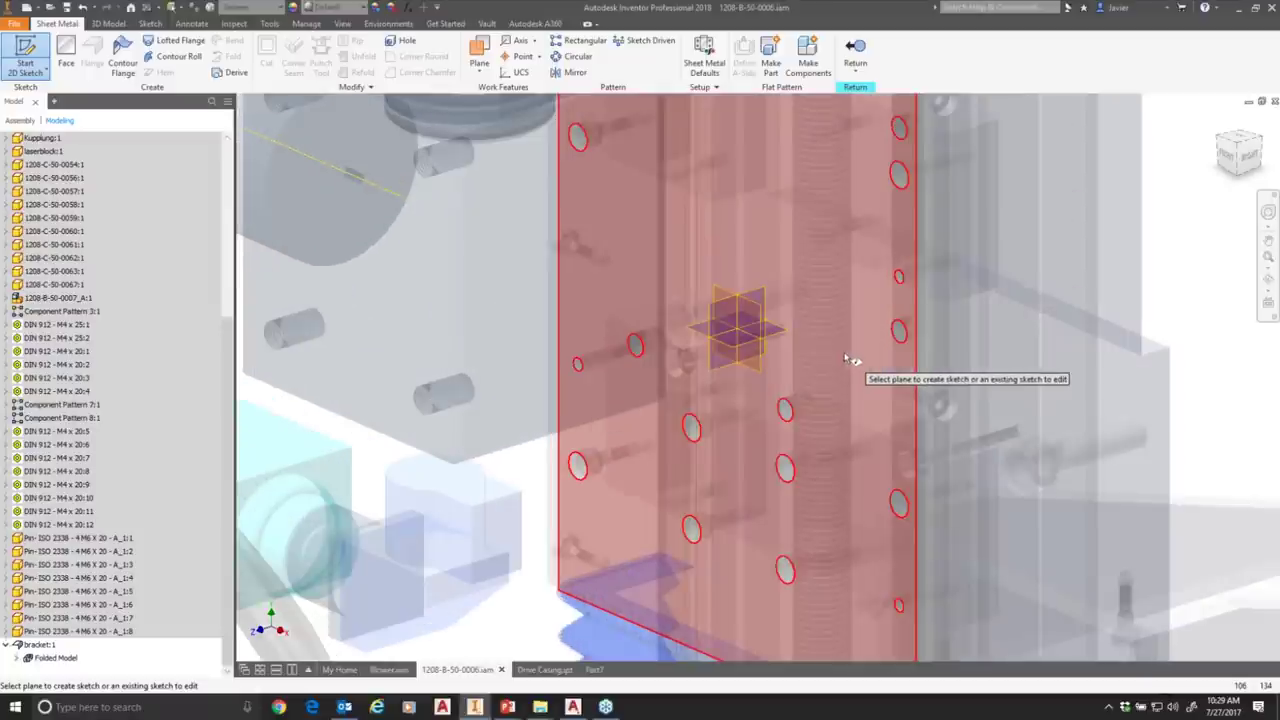
left_click(752, 318)
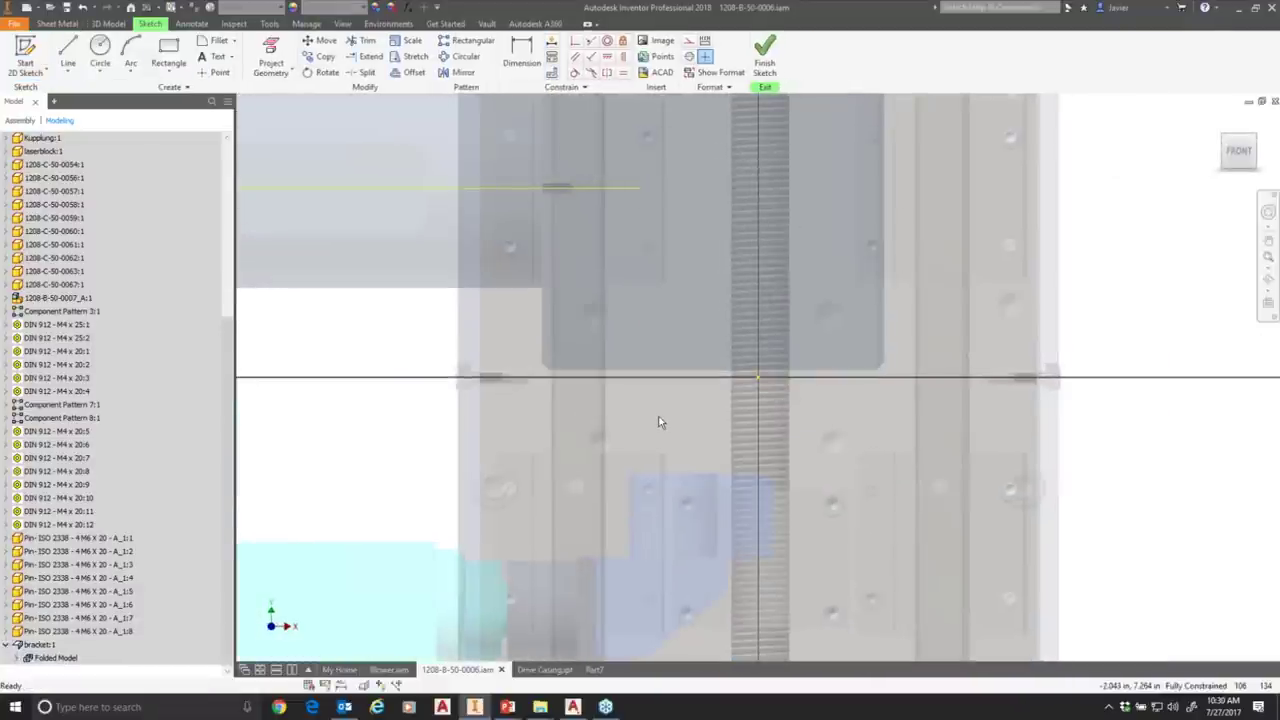
Project two holes along the drilled plate's long edge, beside the laser block, into the sketch with Project Geometry.
scroll(659, 415, "down", 3)
mouse_move(717, 443)
middle_mouse_down("shift")
mouse_move(705, 440)
mouse_move(770, 475)
mouse_move(633, 458)
middle_mouse_up("shift")
scroll(805, 388, "up", 3)
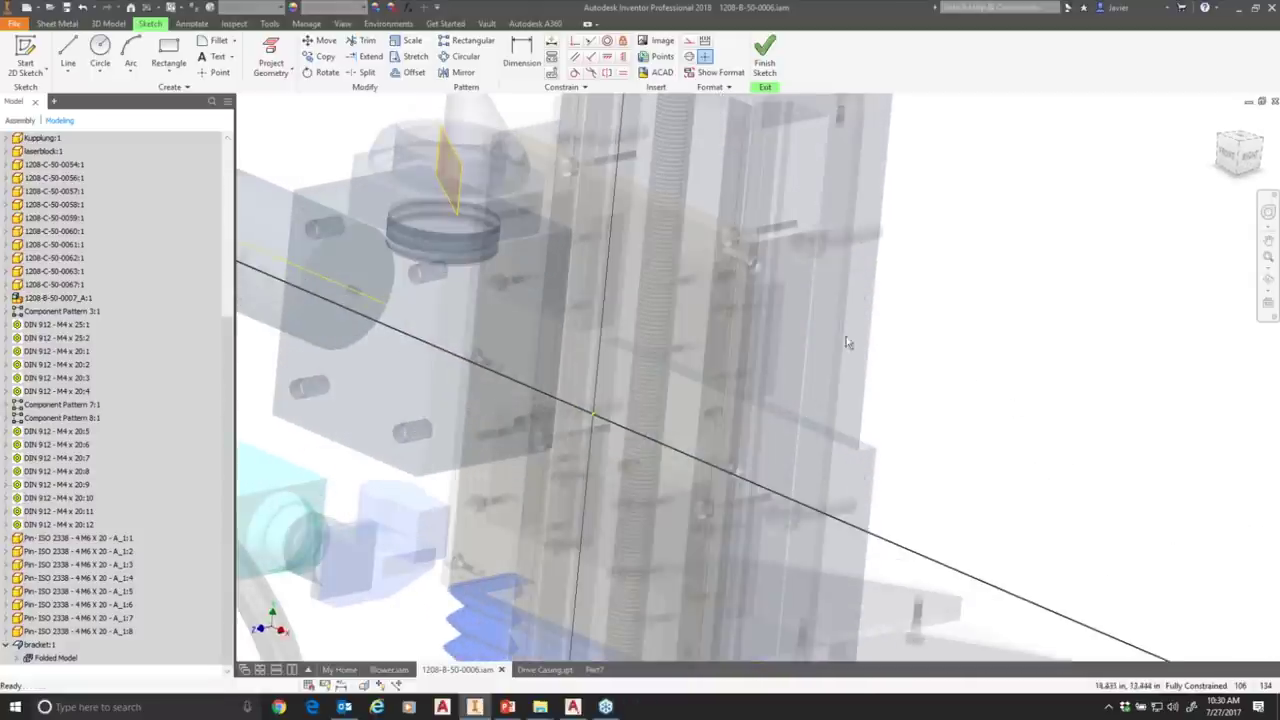
left_click(272, 52)
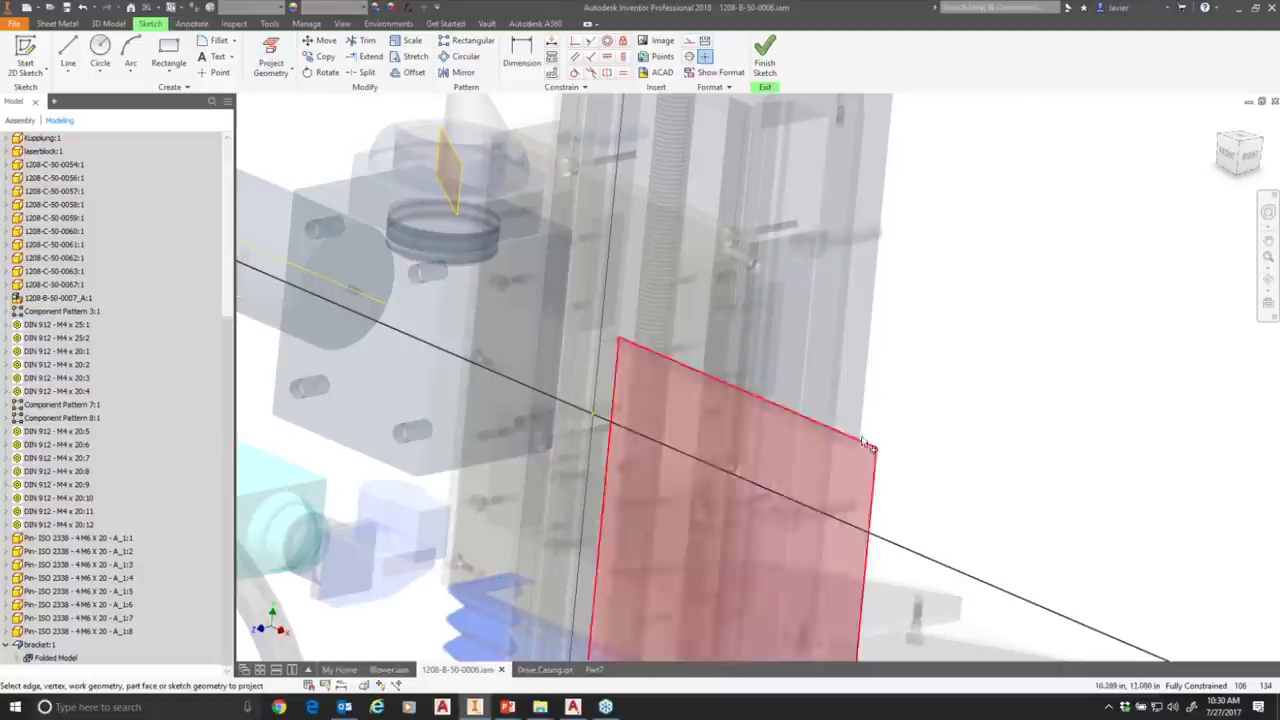
scroll(751, 337, "up", 3)
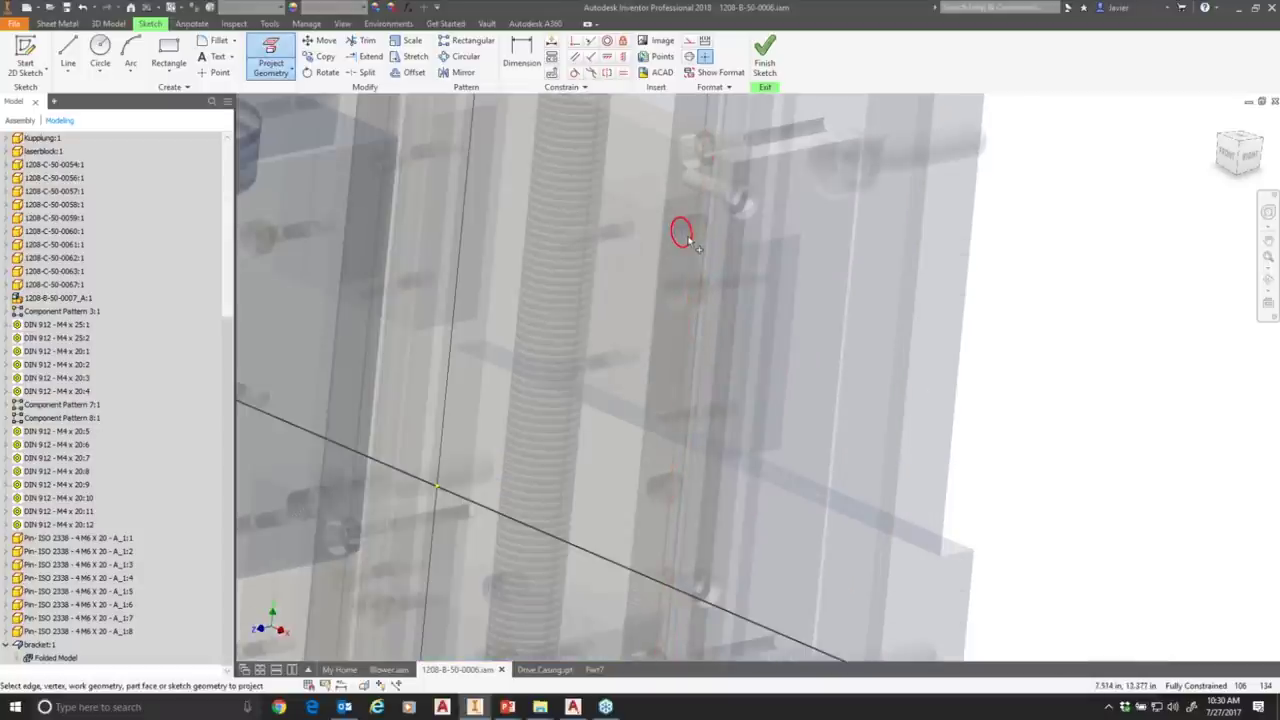
left_click(681, 232)
left_click(656, 488)
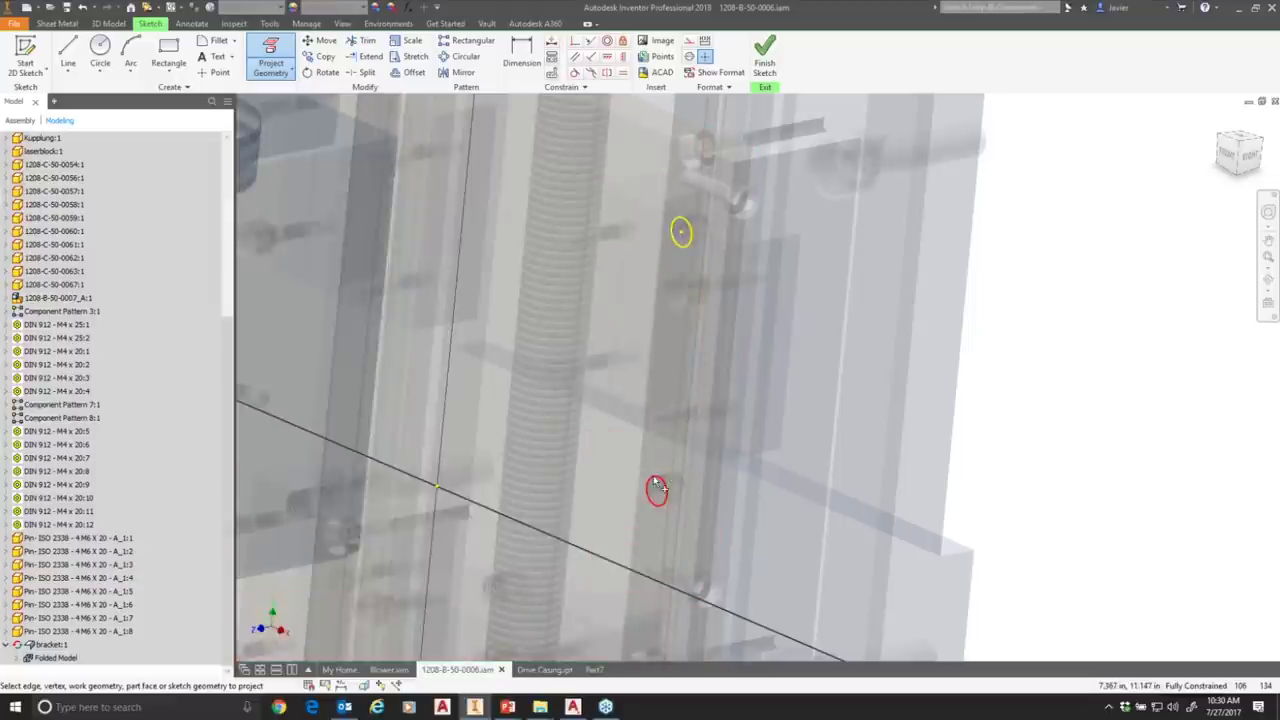
Project the drilled plate's upper edge and the long side edge beside the two projected holes into the sketch.
scroll(757, 420, "down", 2)
middle_click_drag(690, 320, 632, 362)
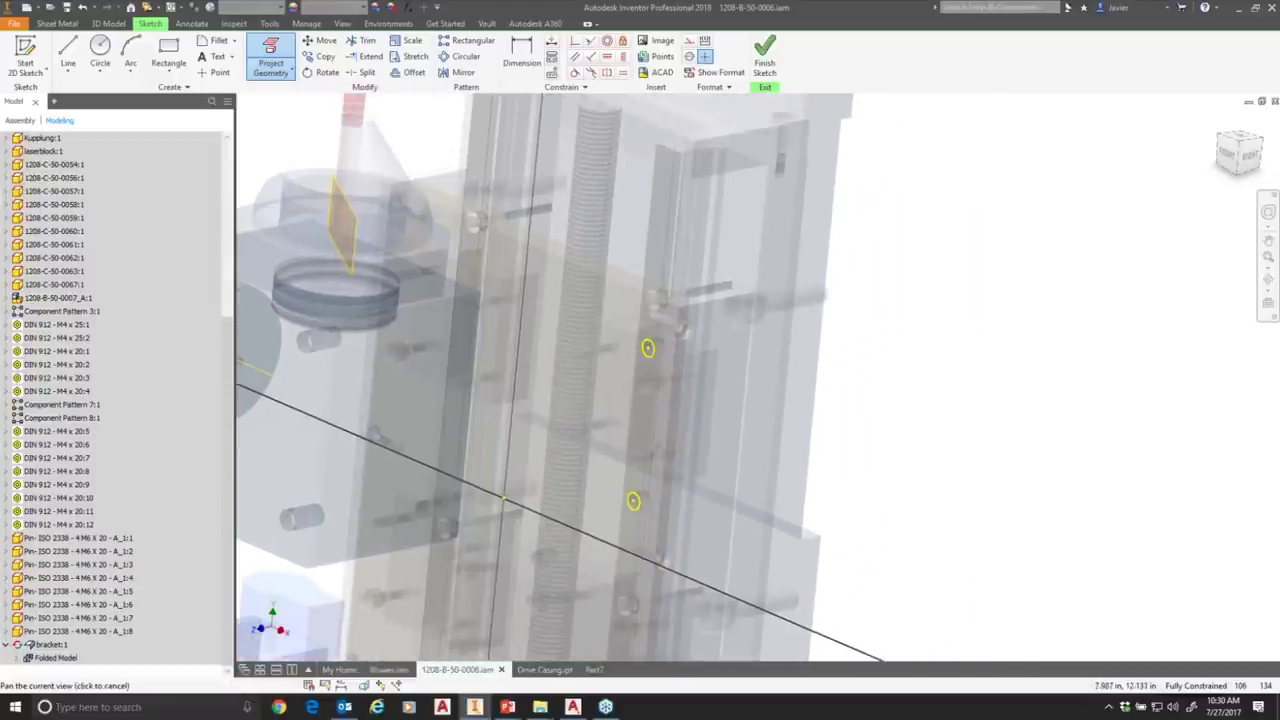
left_click(656, 299)
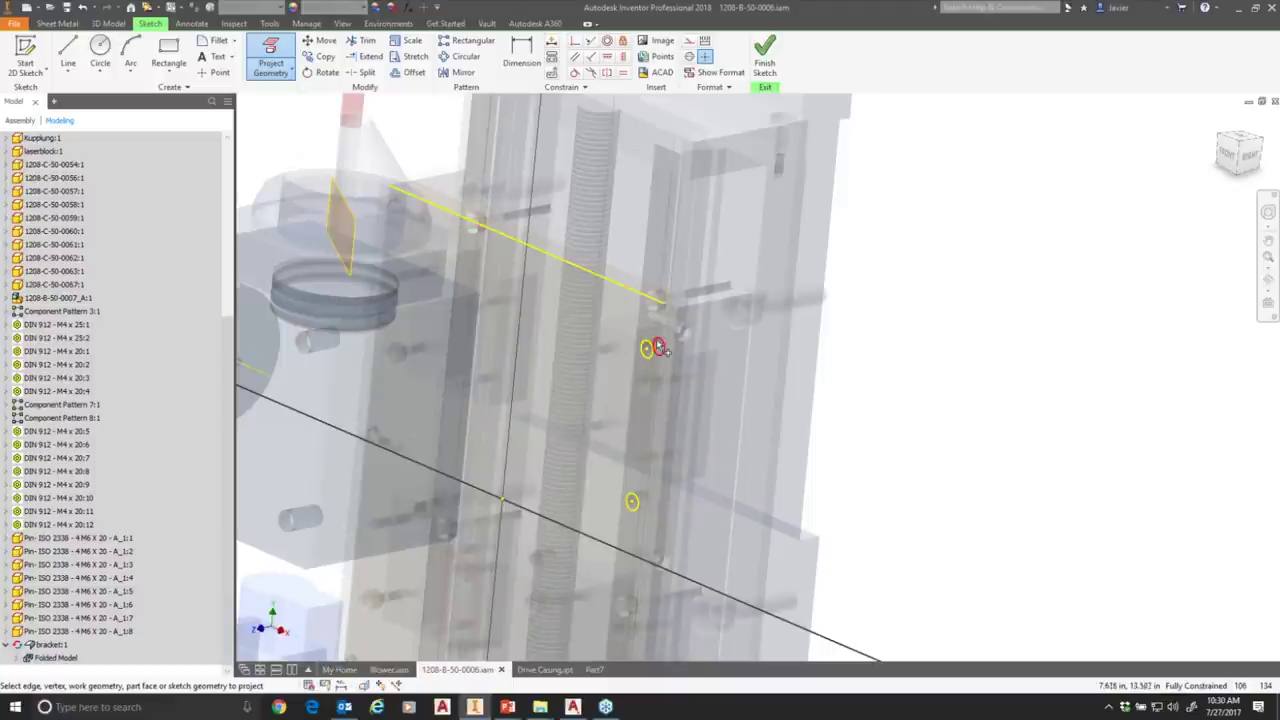
left_click(663, 343)
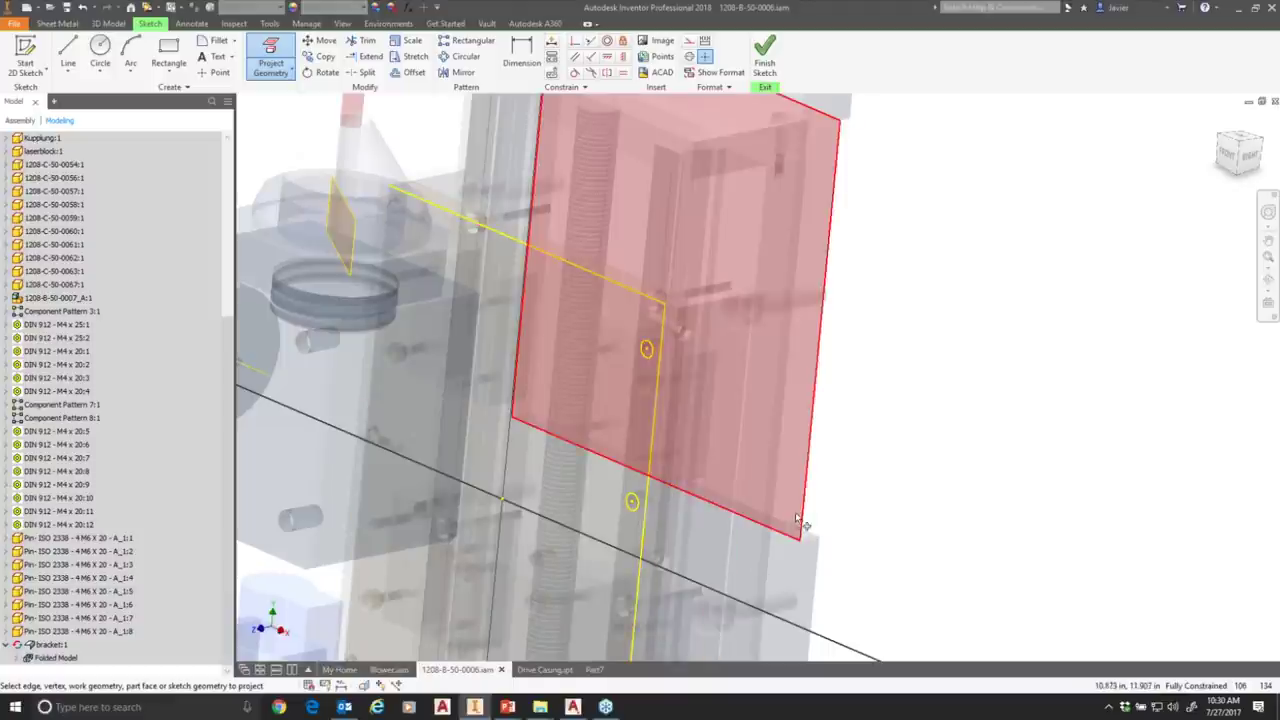
Sketch a narrow upright two-point rectangle around the two projected holes, just inside the projected plate edges, and face the sketch from the front.
scroll(866, 505, "down", 3)
middle_click_drag(868, 509, 877, 449)
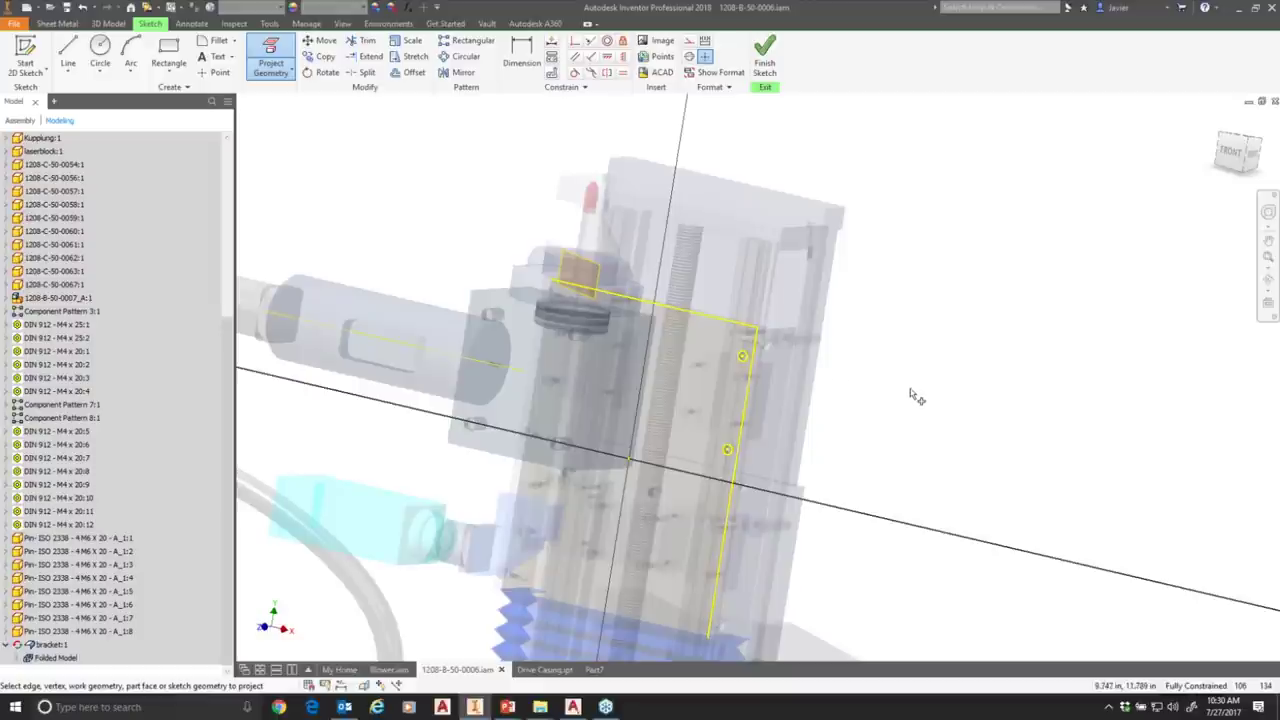
left_click(168, 50)
scroll(750, 385, "up", 3)
left_click(716, 316)
left_click(712, 602)
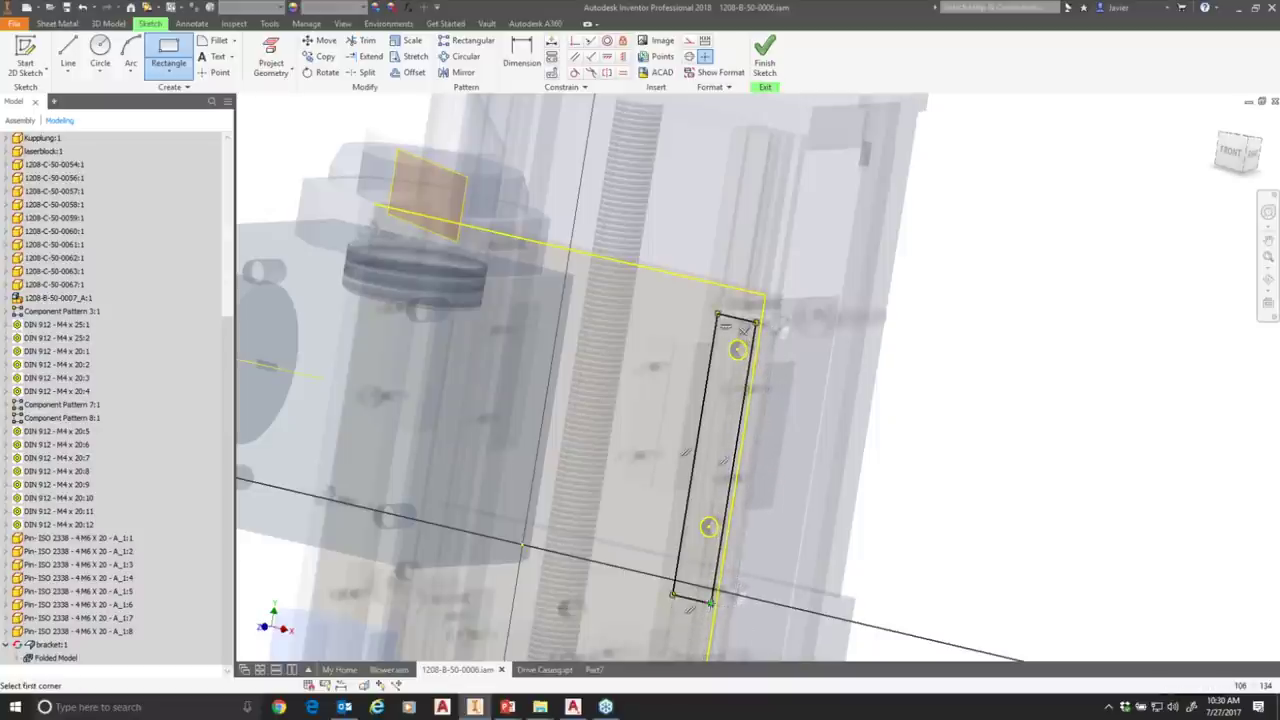
left_click(1230, 153)
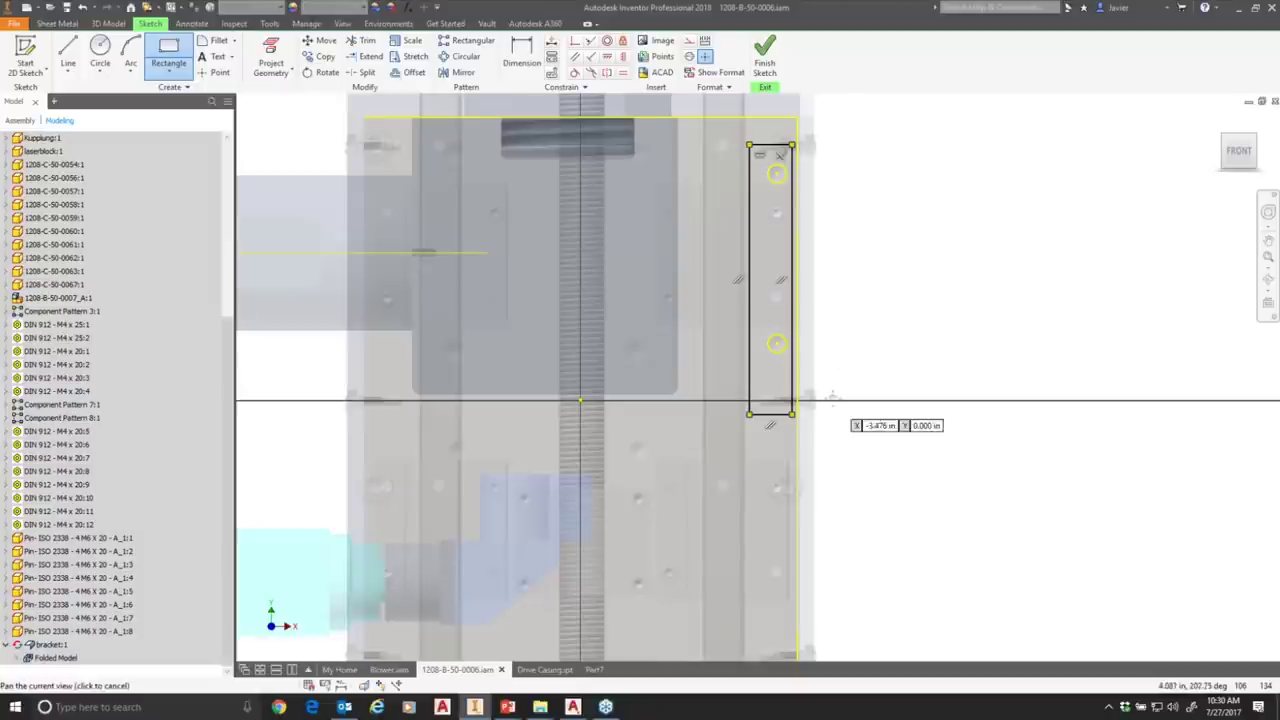
Attach the rectangle's lower outer corner to the projected side edge of the drilled plate.
scroll(832, 398, "down", 4)
key("Escape")
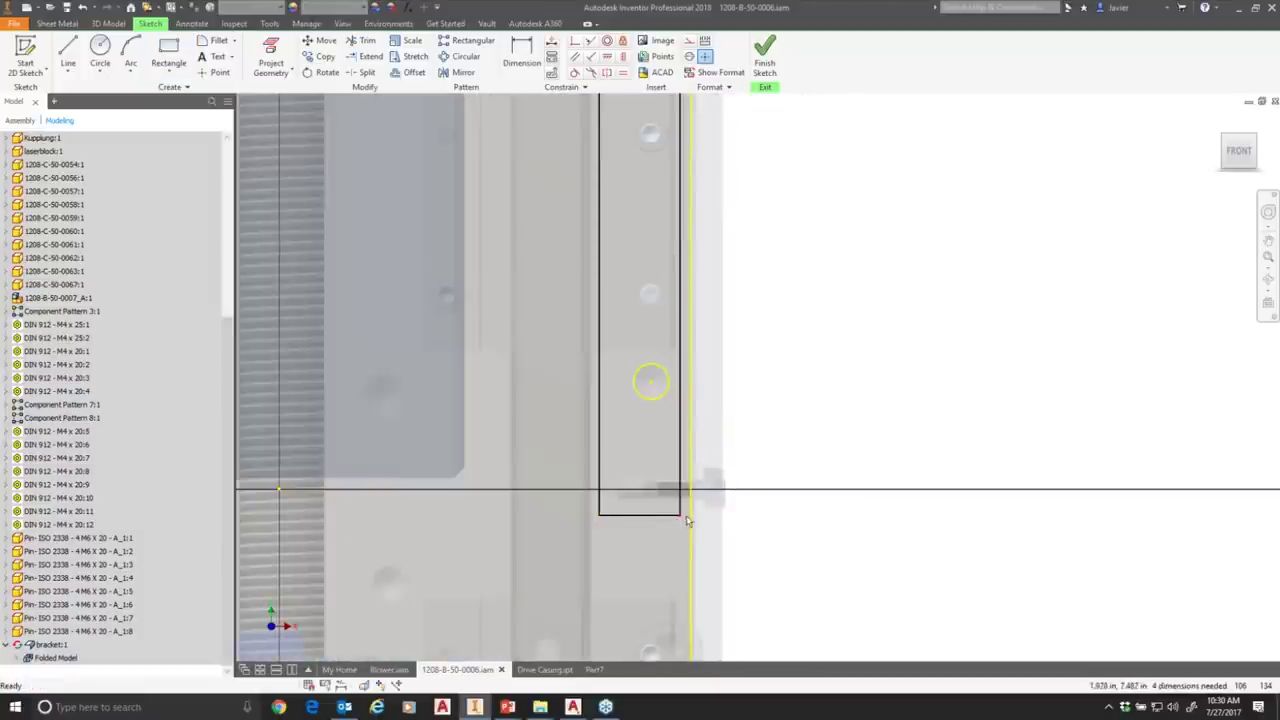
left_click_drag(681, 515, 690, 514)
scroll(770, 369, "down", 3)
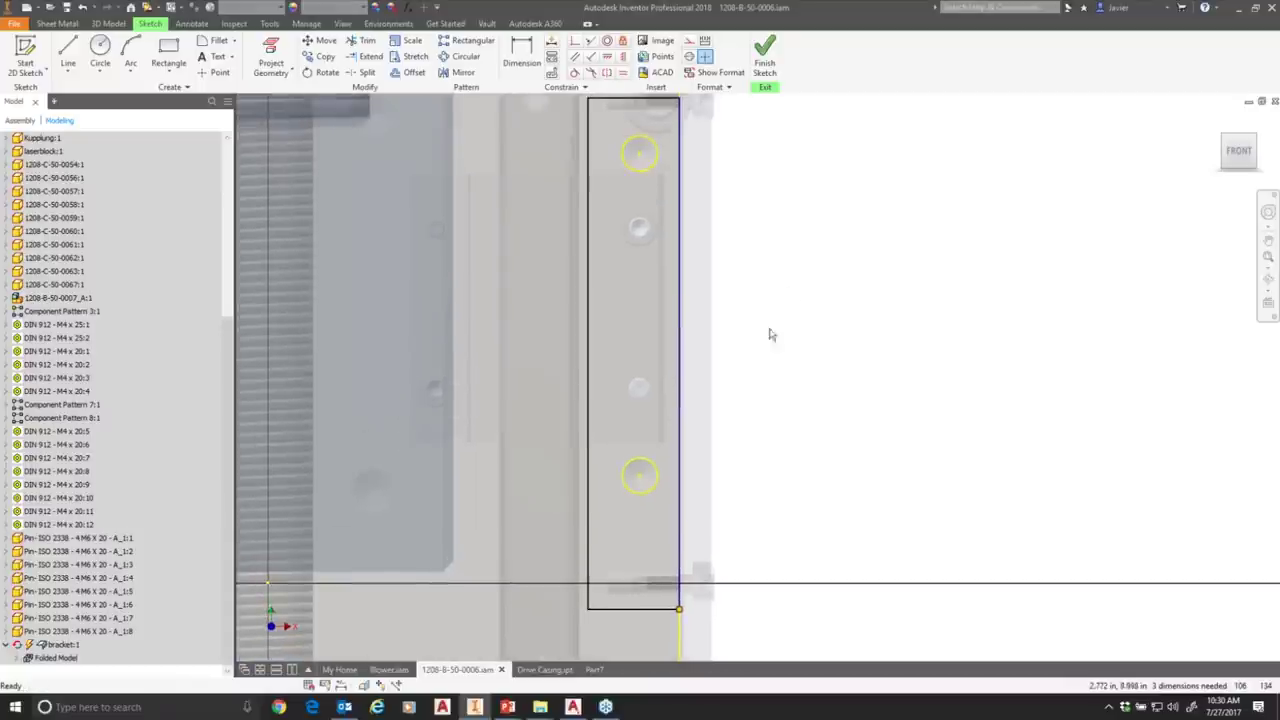
scroll(774, 289, "up", 4)
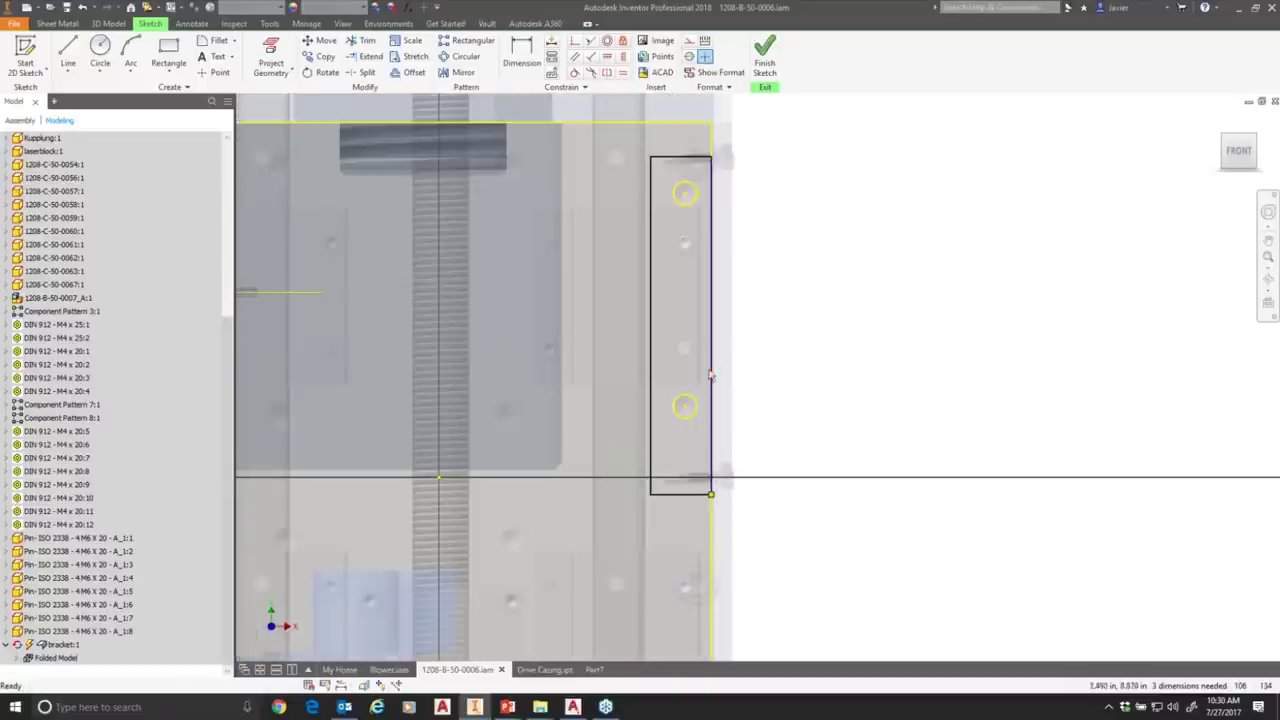
Dimension the rectangle's long inner side and set its length to 4 in.
left_click(651, 346)
key("d")
left_click(614, 348)
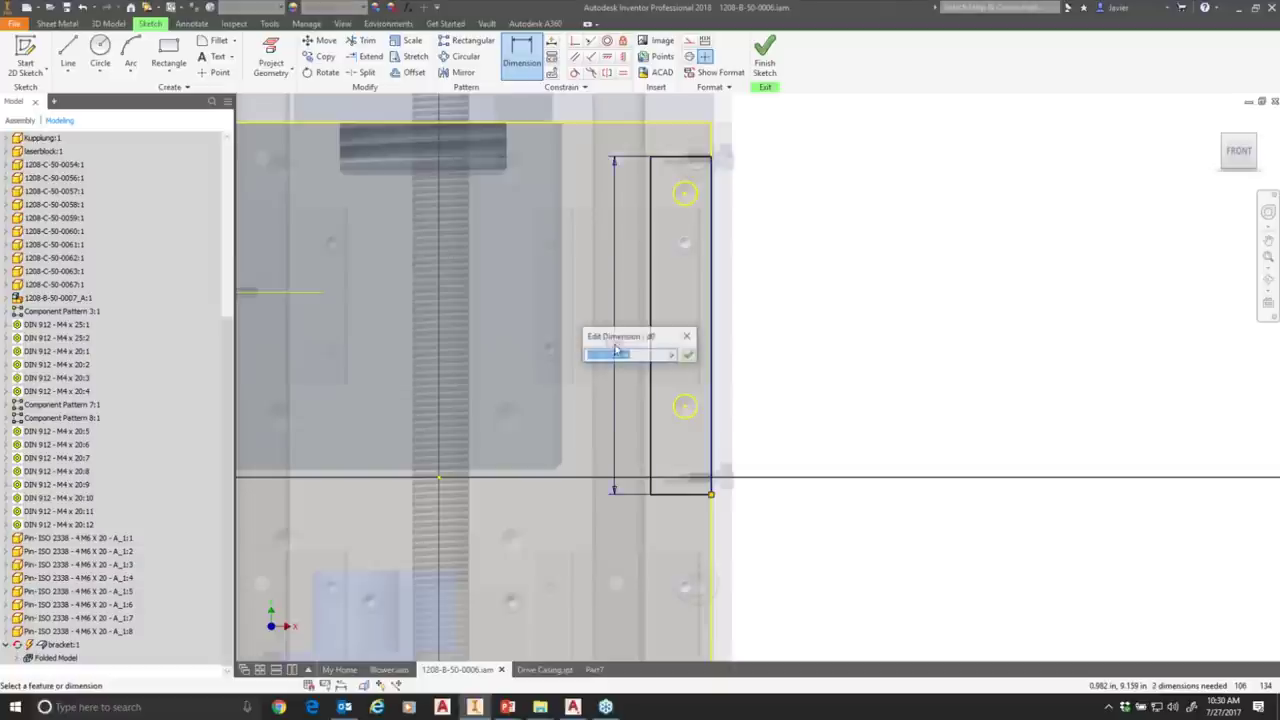
type("4")
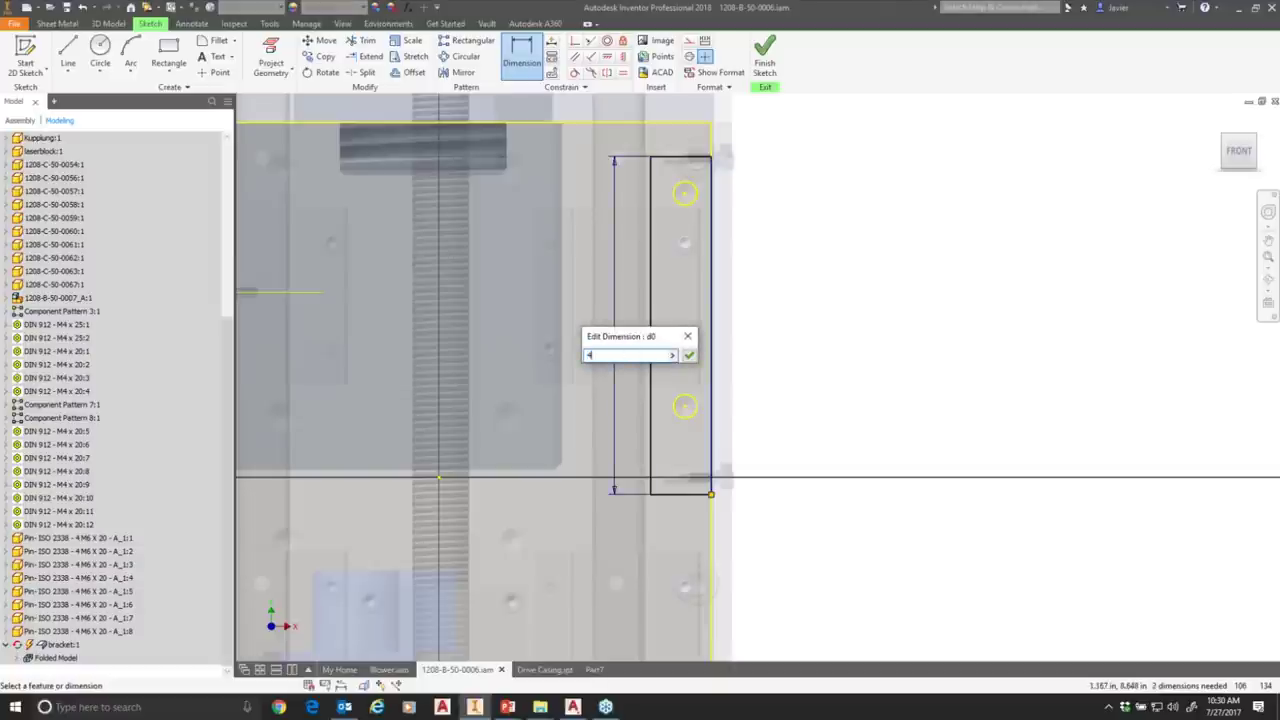
key("Return")
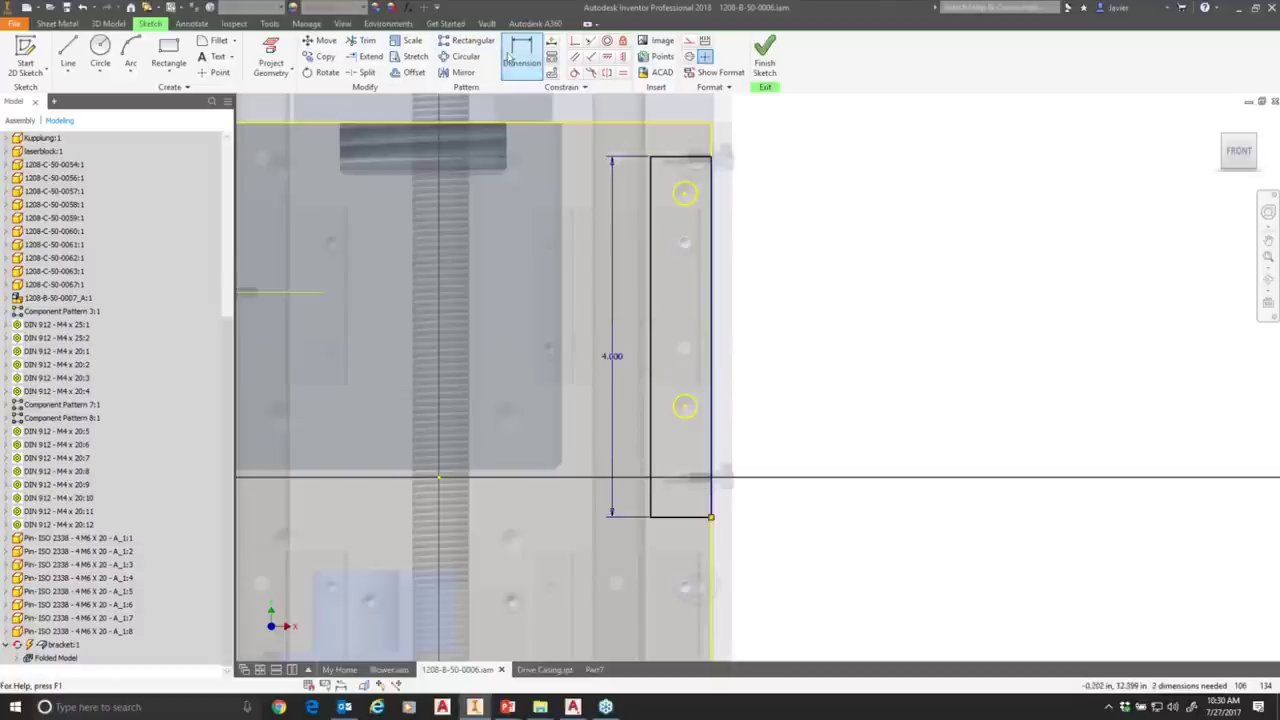
Dimension the distance from the rectangle's upper edge to the upper projected hole's centre and set it to .75 in.
left_click(668, 162)
left_click(684, 192)
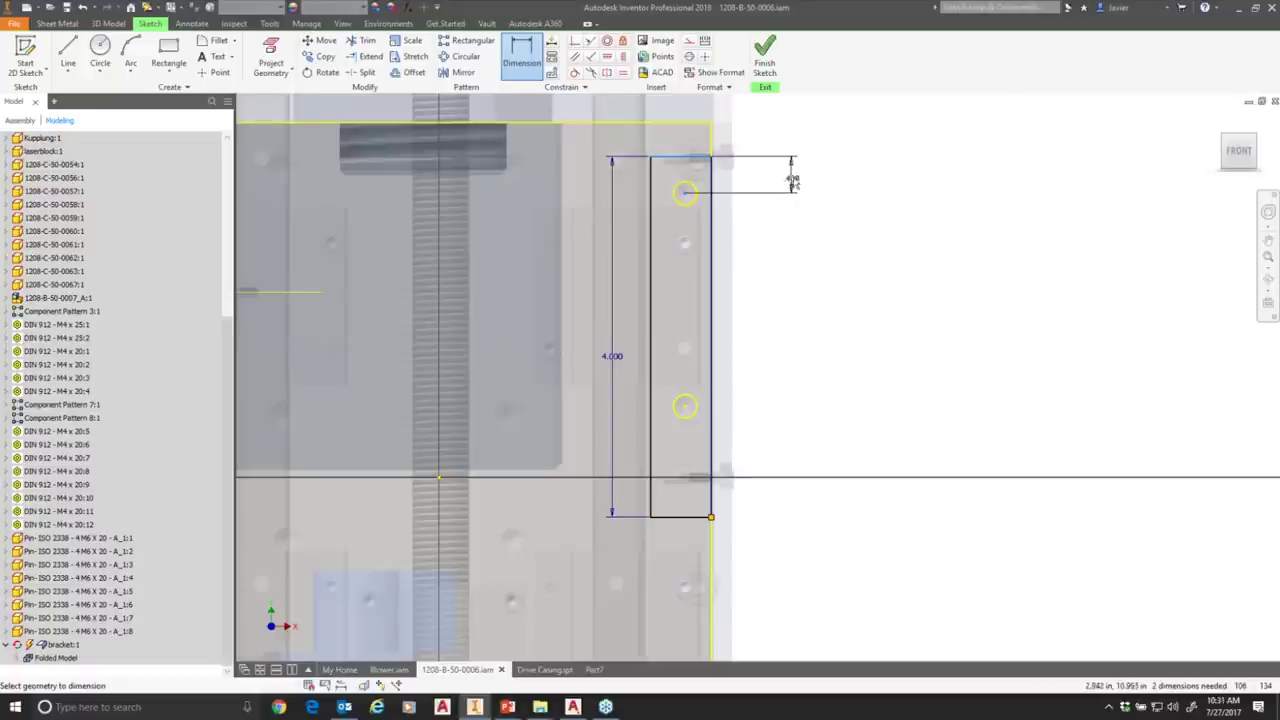
left_click(792, 179)
type("0")
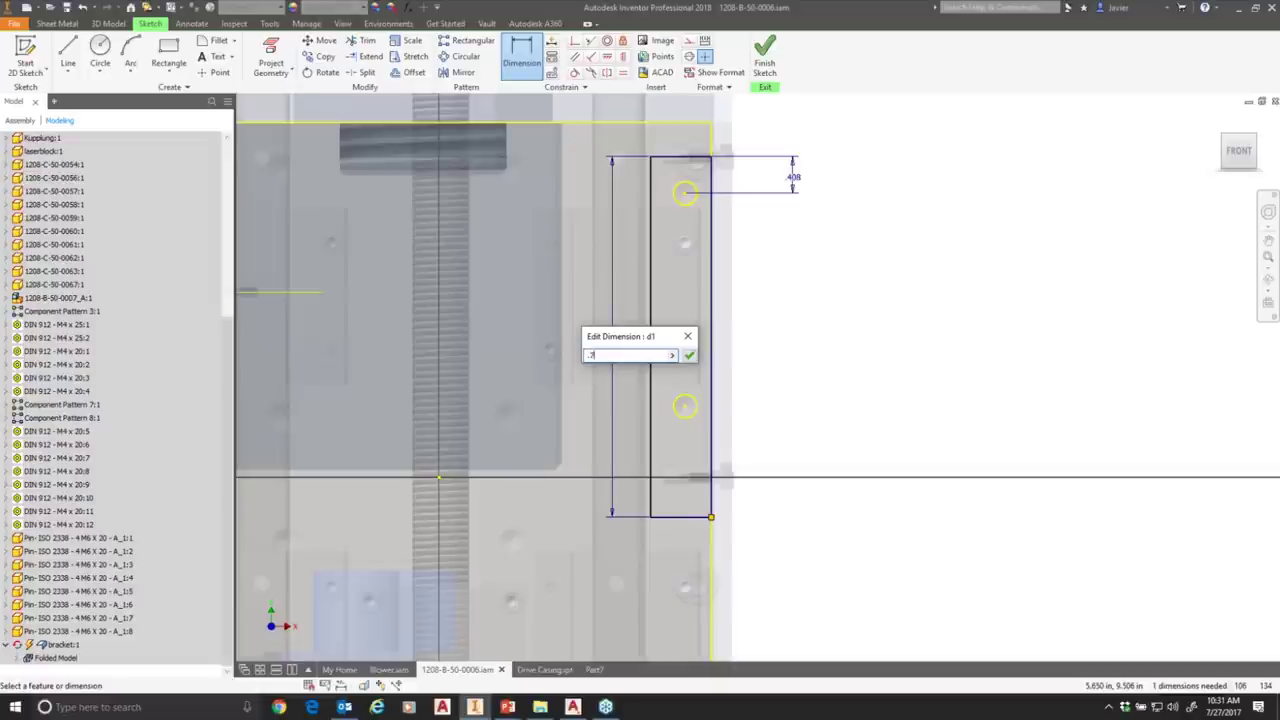
key("Return")
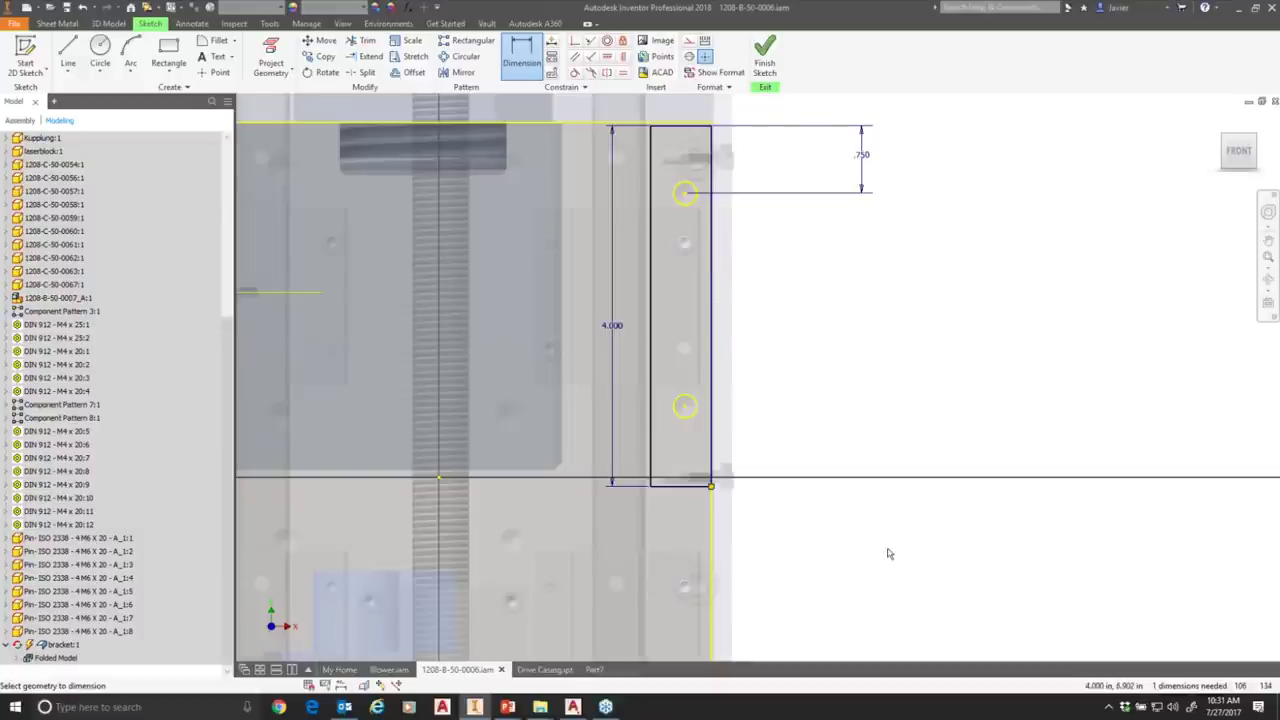
key("Escape")
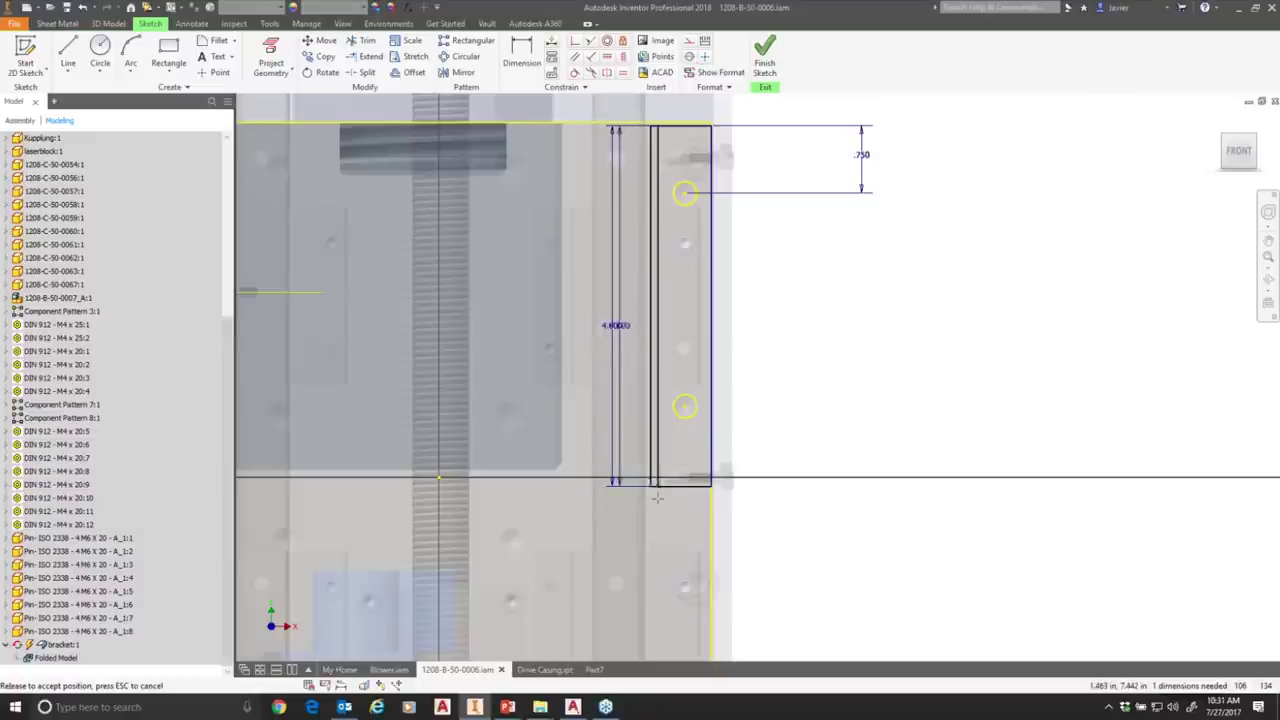
Set the rectangle's width to .75 in with a dimension on its lower edge and finish the sketch.
key("d")
left_click(678, 487)
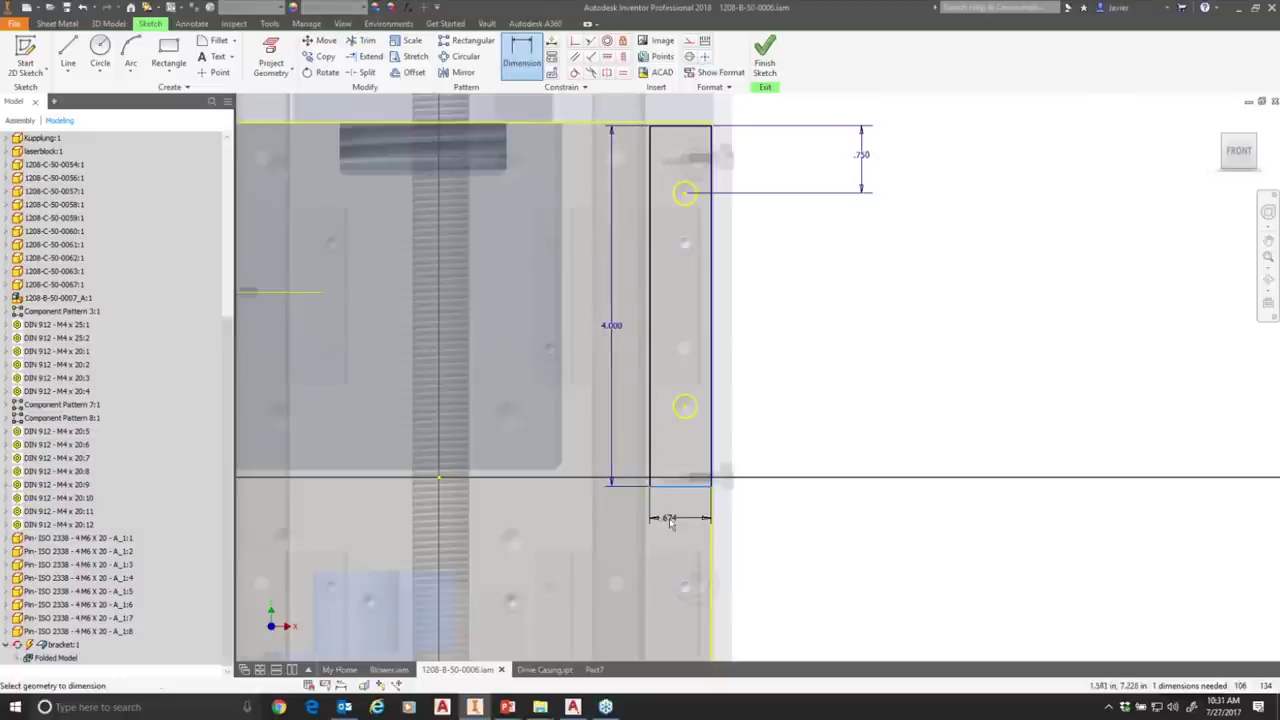
left_click(680, 515)
type(".75")
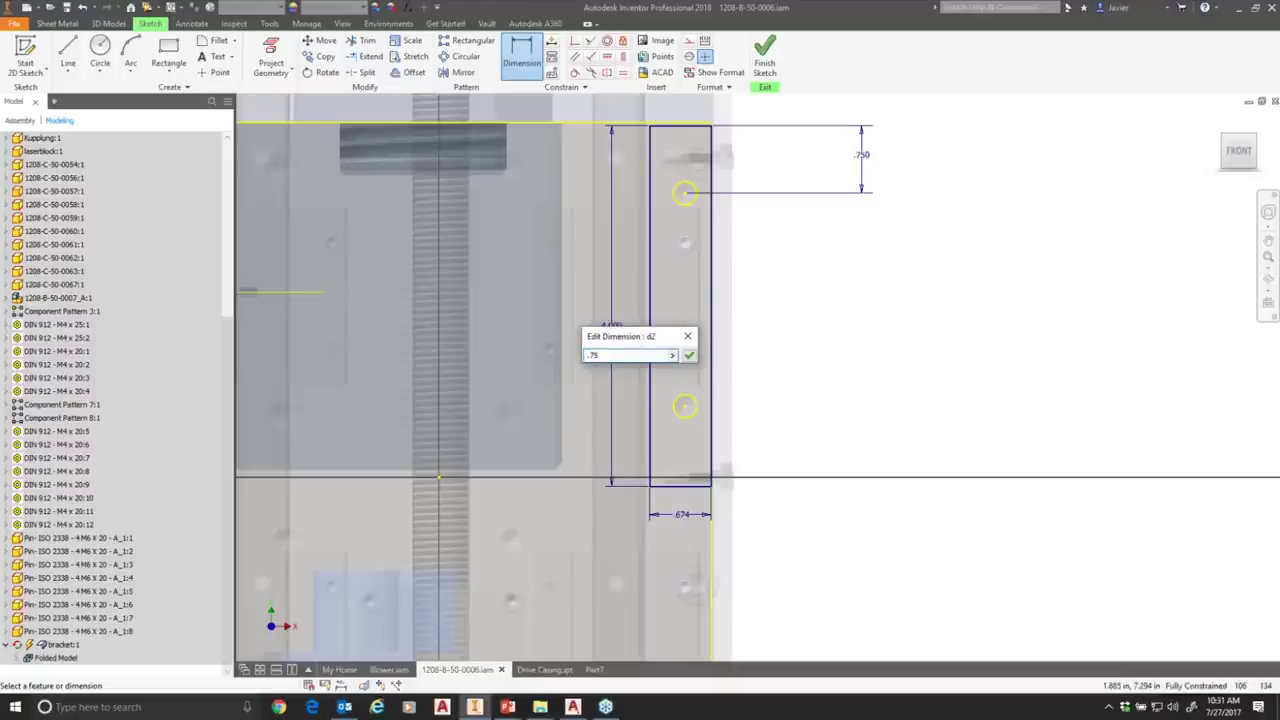
key("Return")
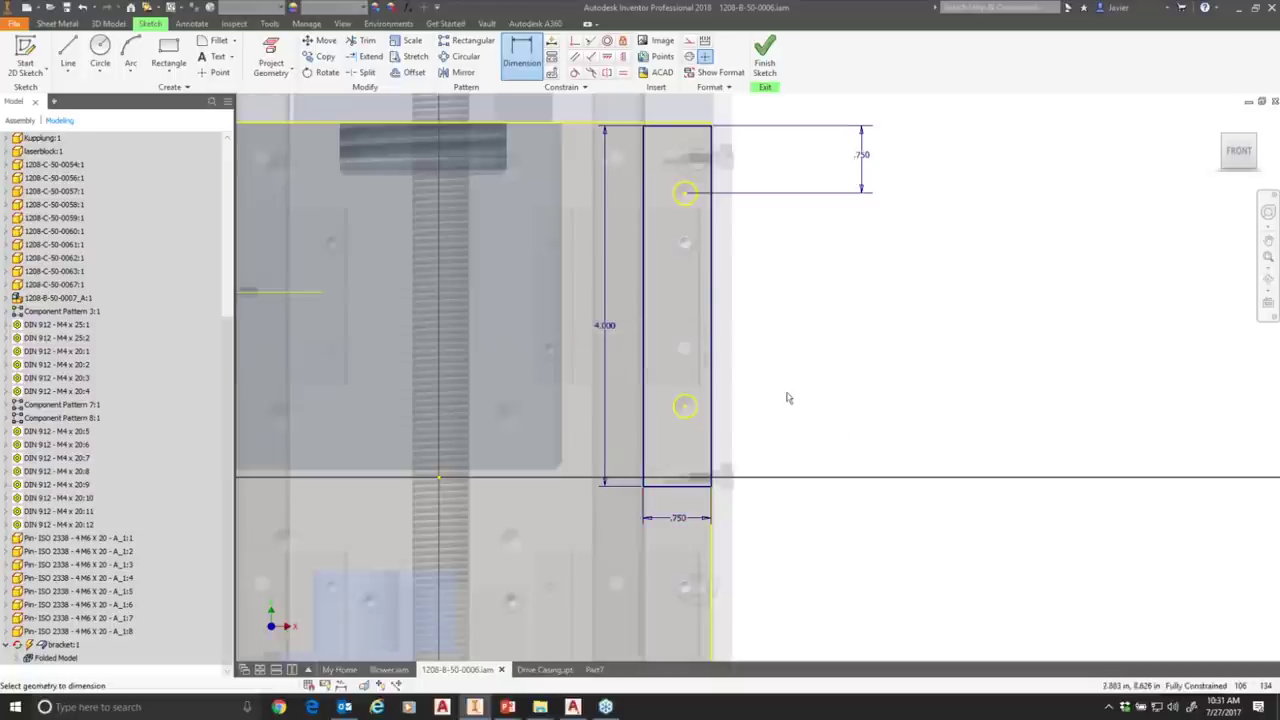
scroll(707, 332, "down", 3)
middle_click_drag(707, 332, 622, 332)
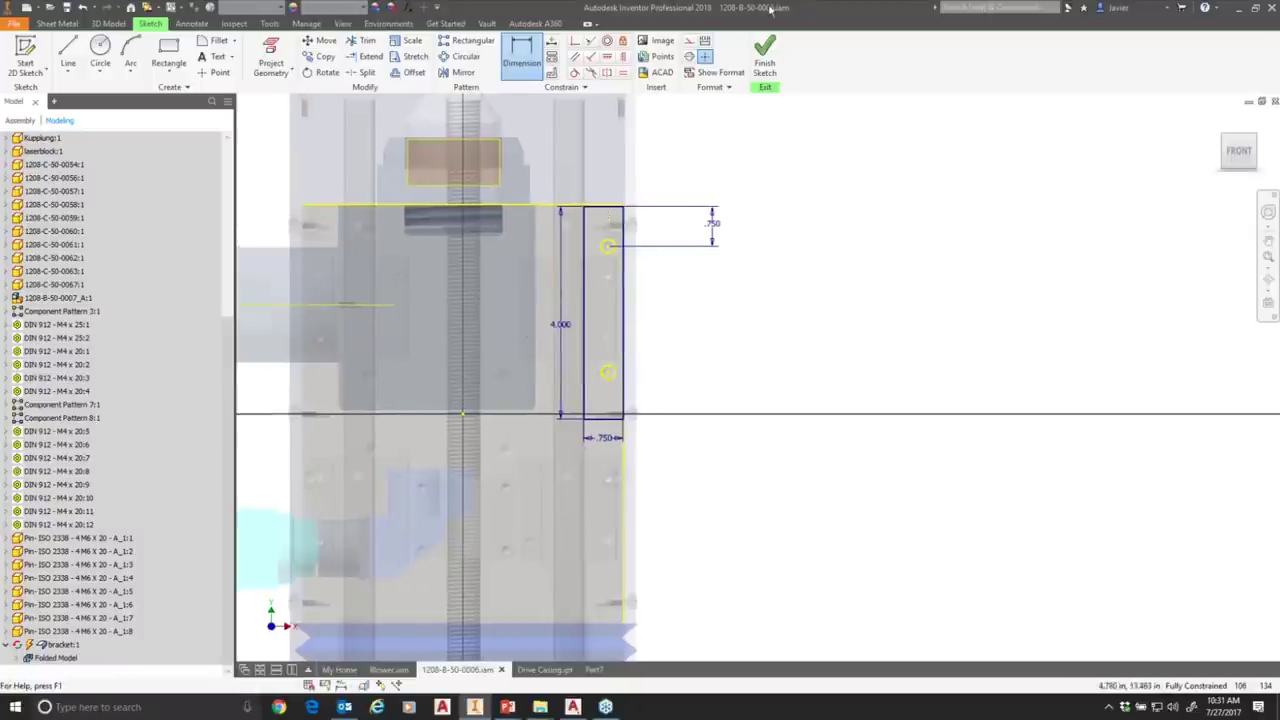
left_click(764, 76)
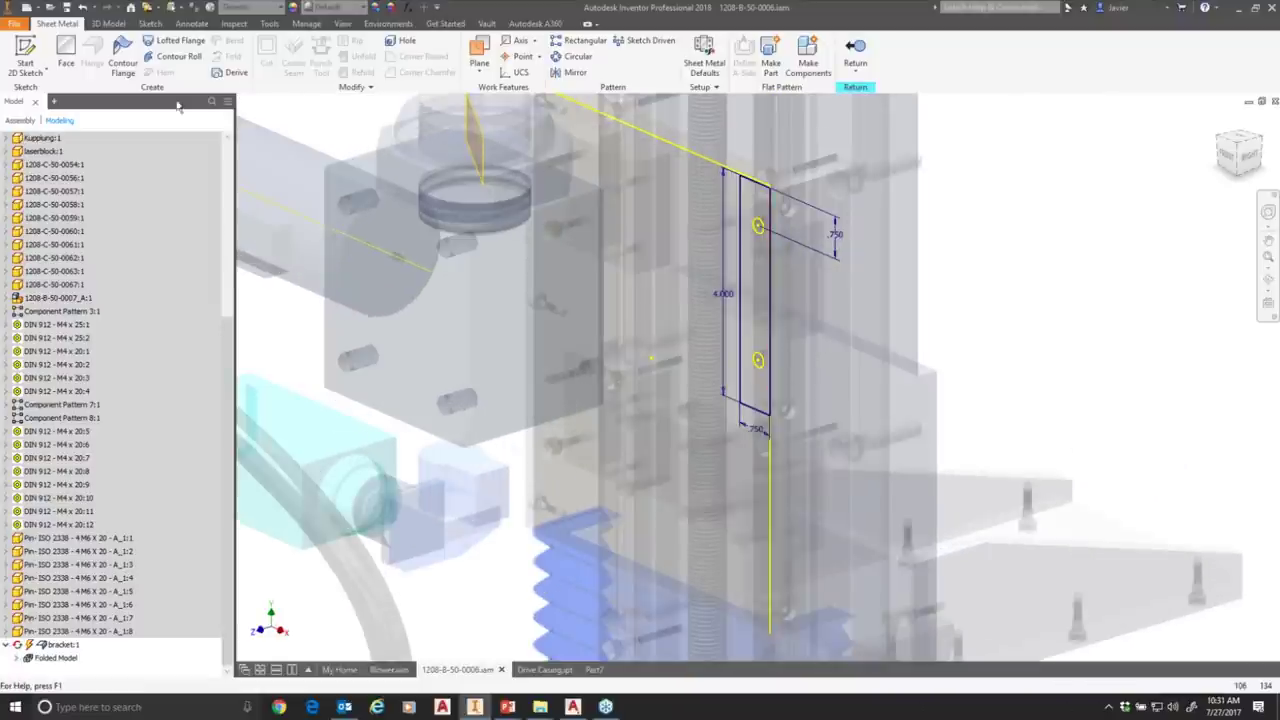
Create a sheet metal face with two holes from the rectangle profile, with its thickness pointing away from the drilled plate.
left_click(65, 52)
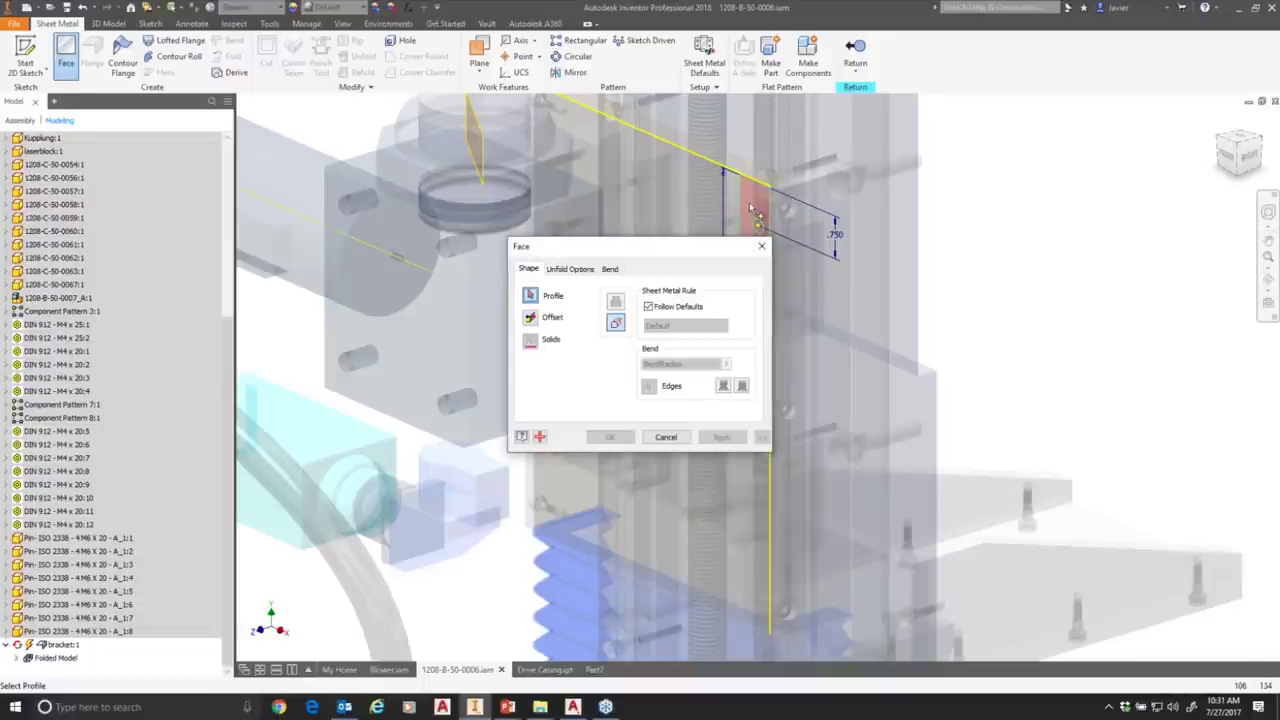
left_click_drag(707, 250, 512, 232)
scroll(748, 212, "up", 3)
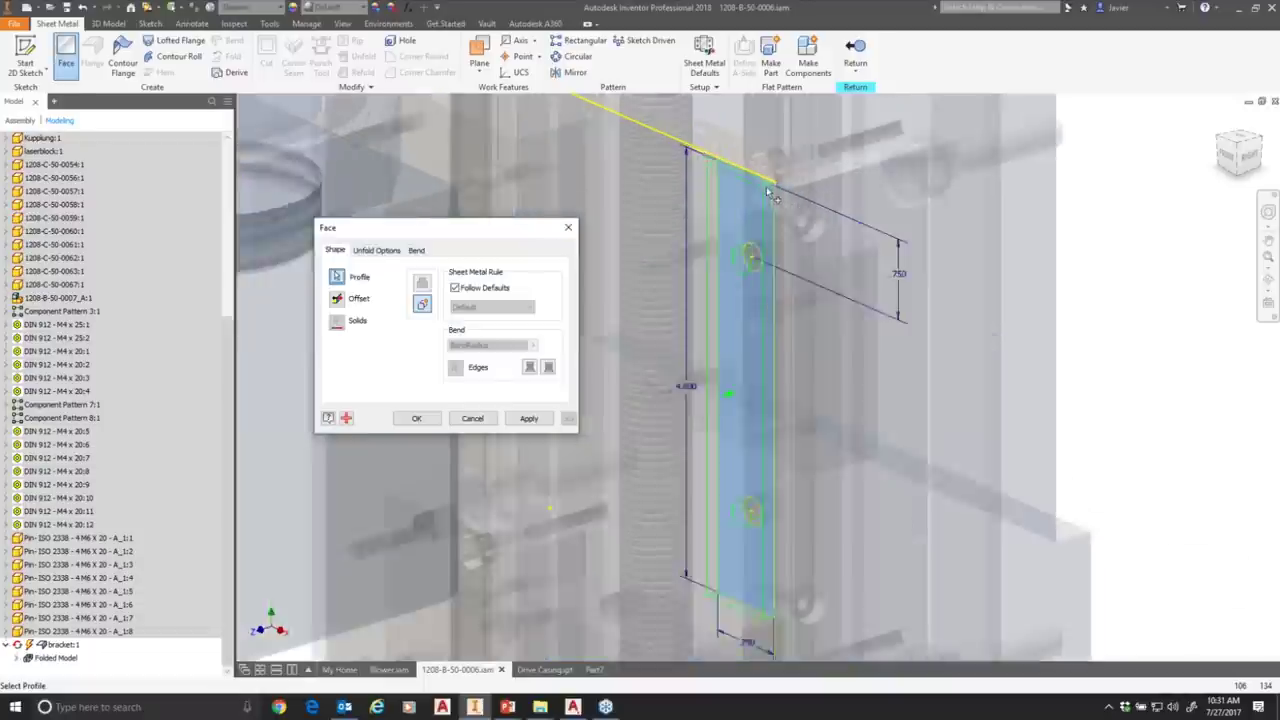
left_click(337, 298)
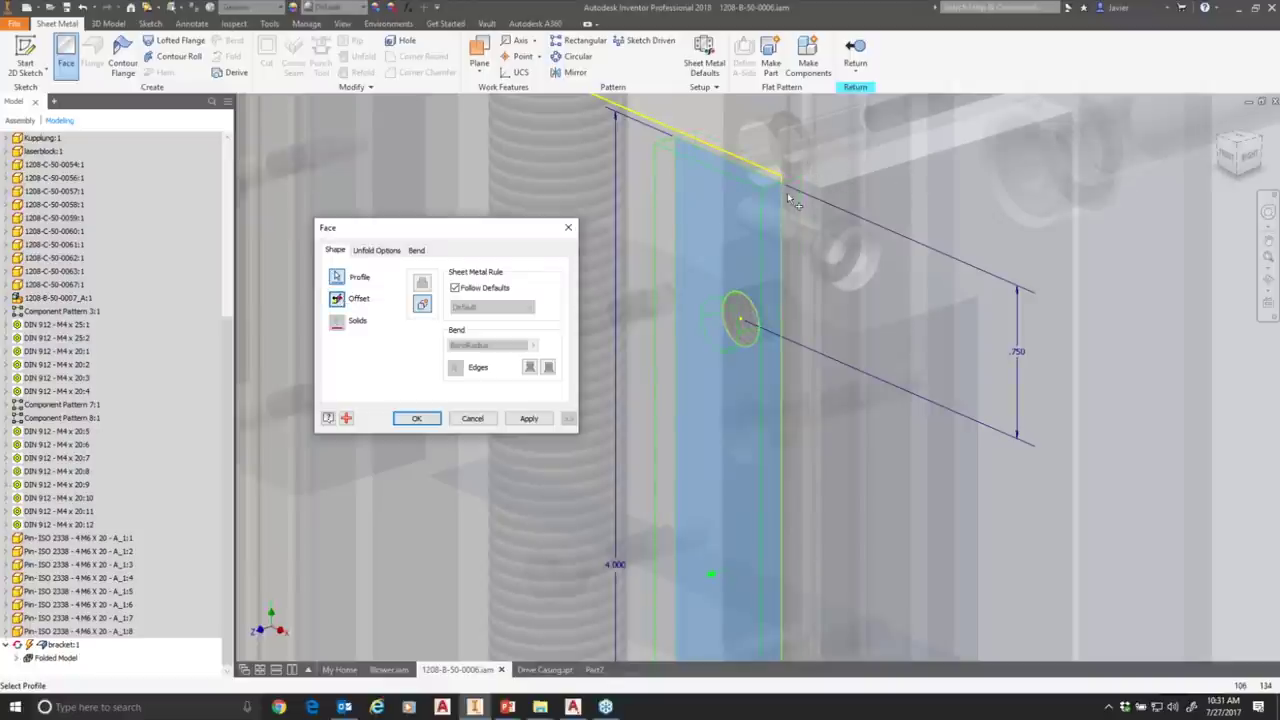
left_click(418, 419)
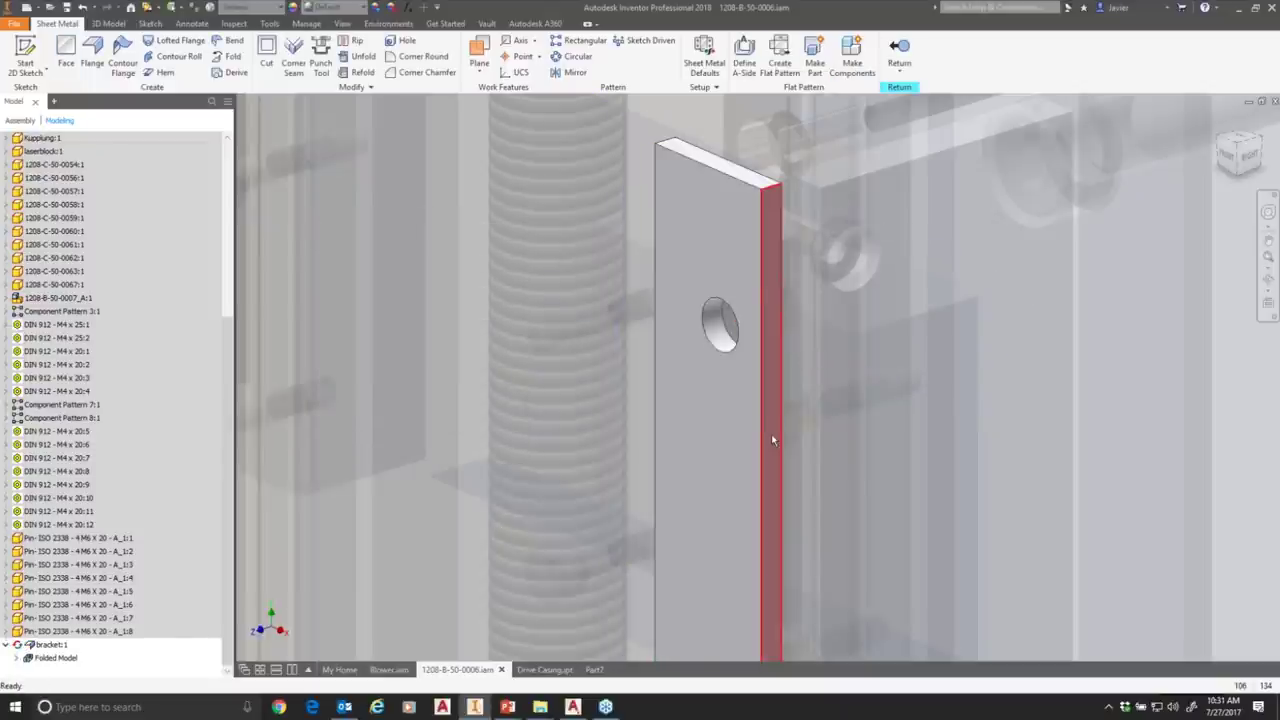
Start a 2D sketch on the front face of the laser block beside the new narrow plate.
scroll(771, 434, "down", 5)
middle_click_drag(781, 449, 713, 350)
scroll(713, 346, "down", 3)
middle_click_drag(731, 450, 609, 408, "shift")
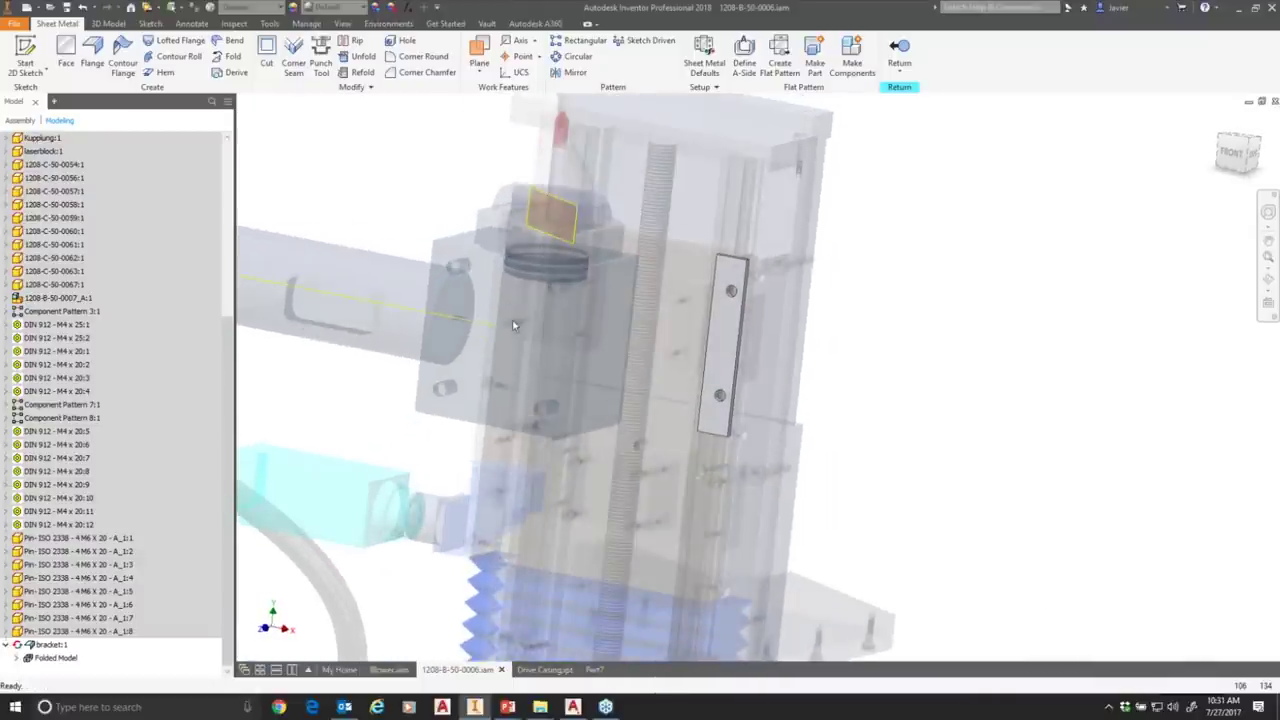
left_click(25, 47)
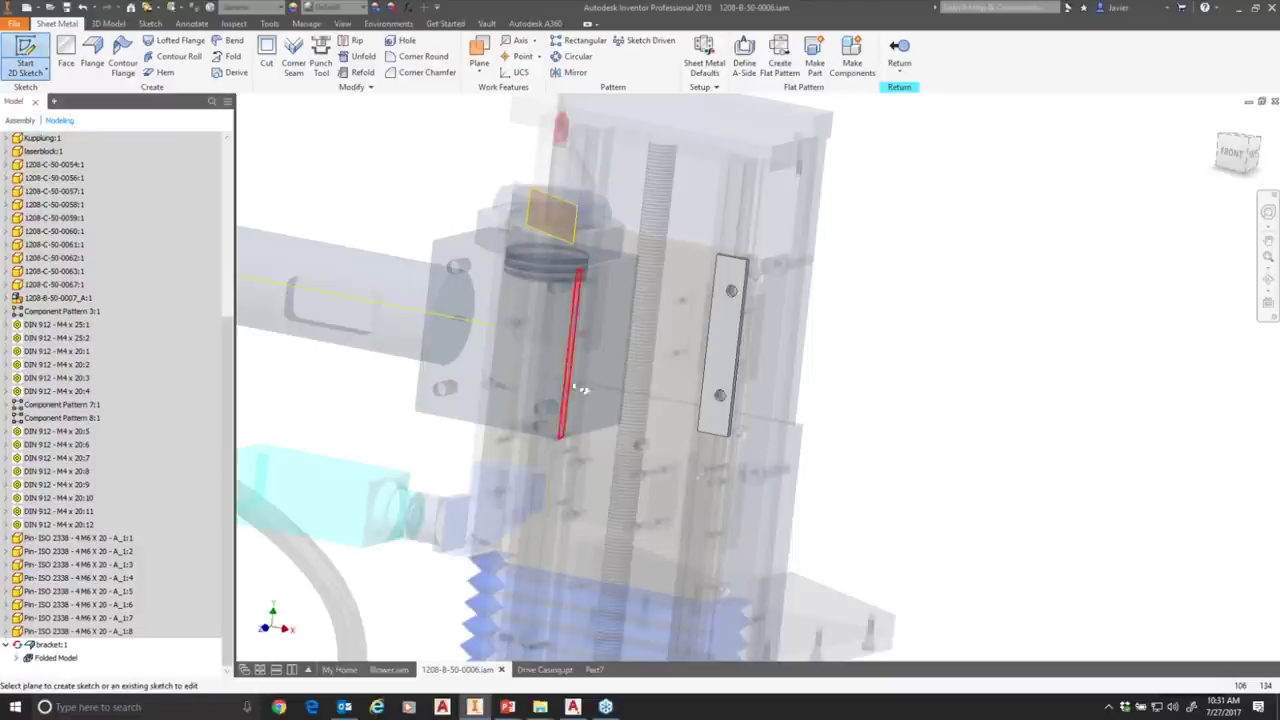
left_click(493, 296)
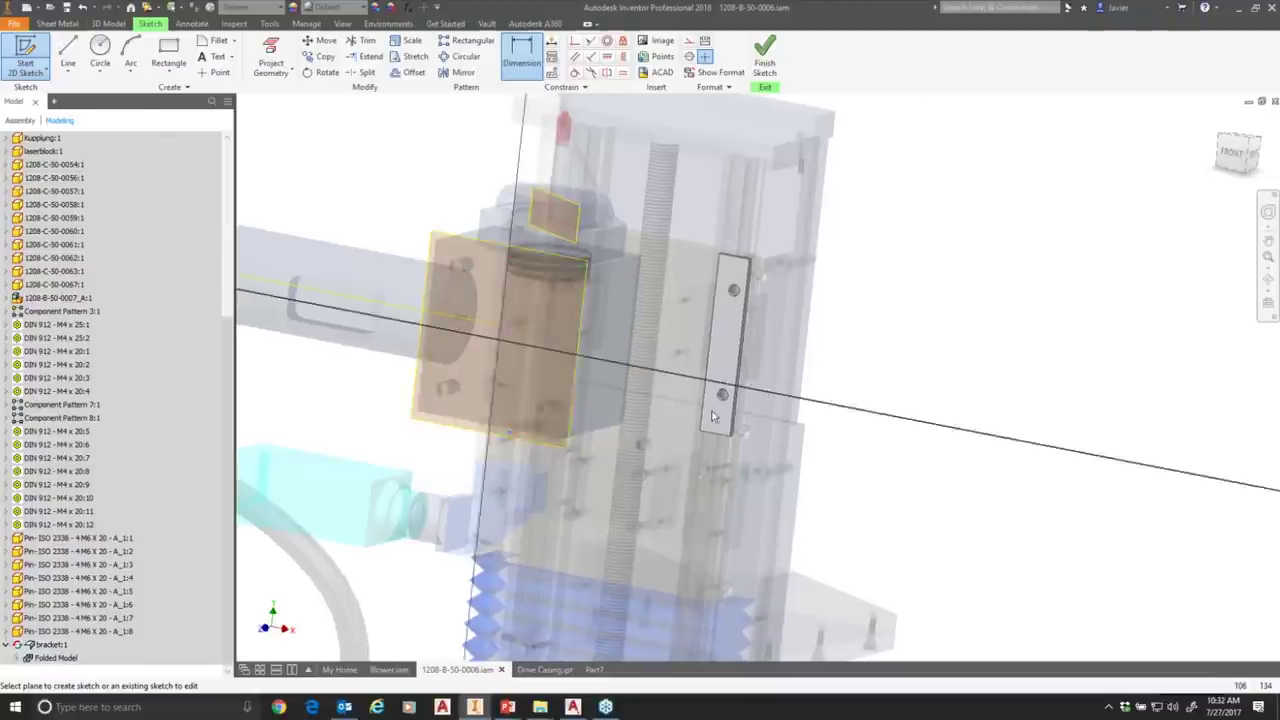
Project the laser block's front face outline with its four holes into the sketch and finish the sketch.
scroll(995, 430, "up", 4)
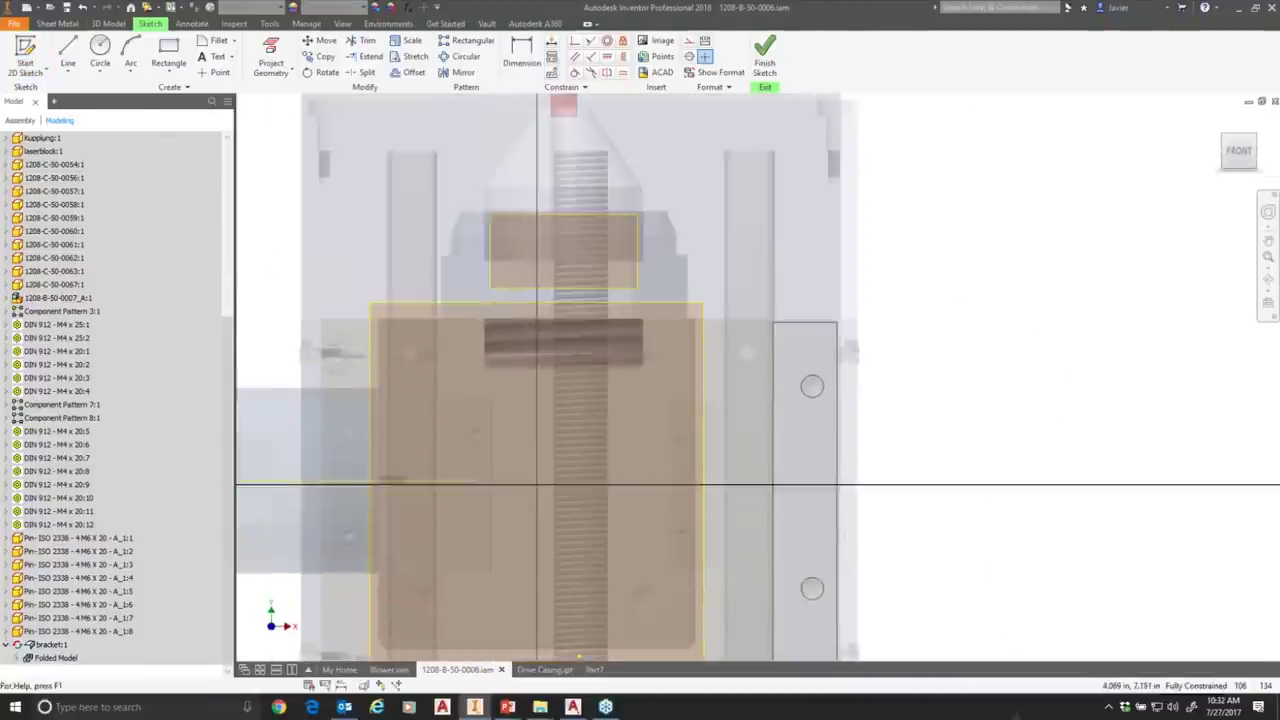
left_click(271, 56)
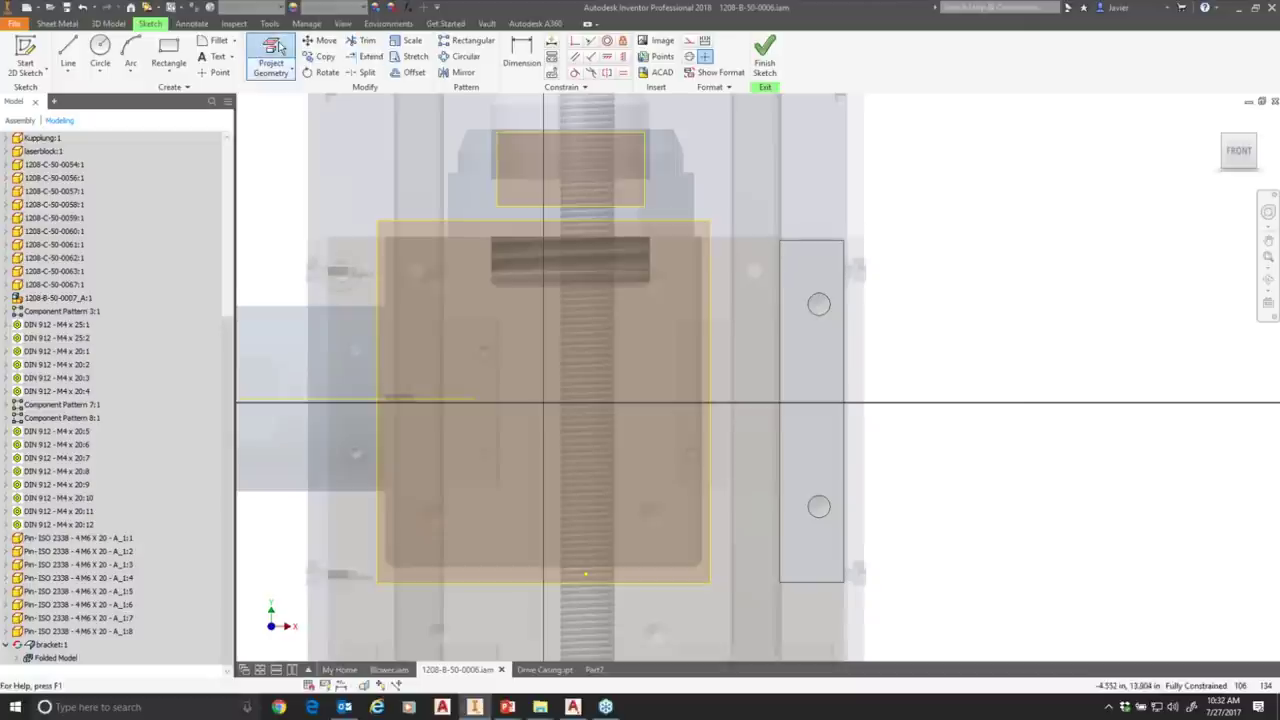
left_click(478, 258)
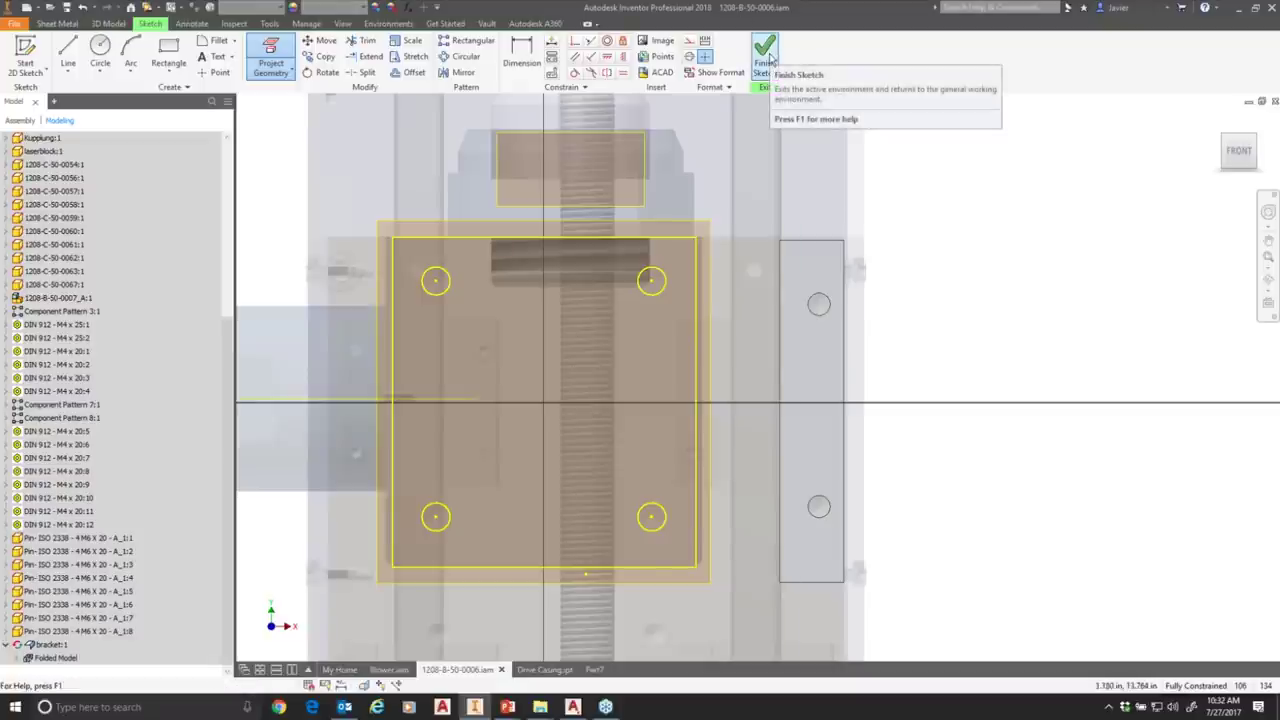
left_click(765, 60)
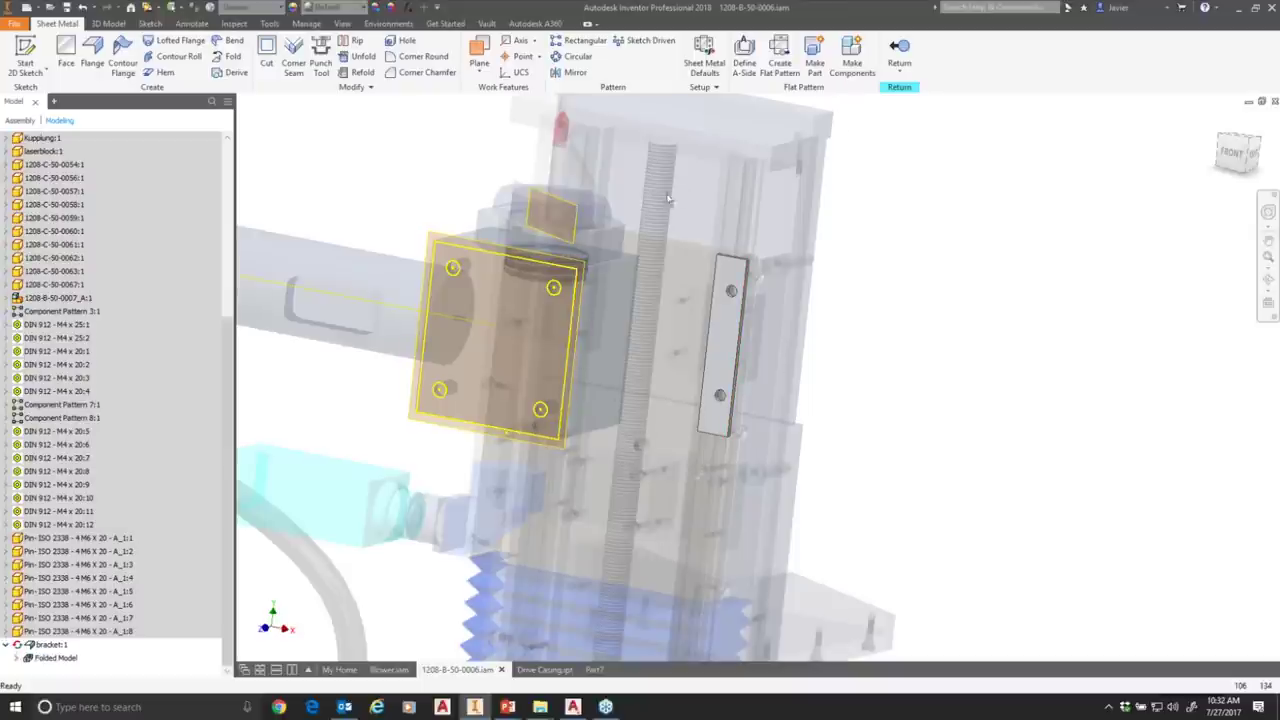
Define a sheet metal face from the projected block profile and choose the narrow plate's inner long edge as its bend edge.
left_click(66, 52)
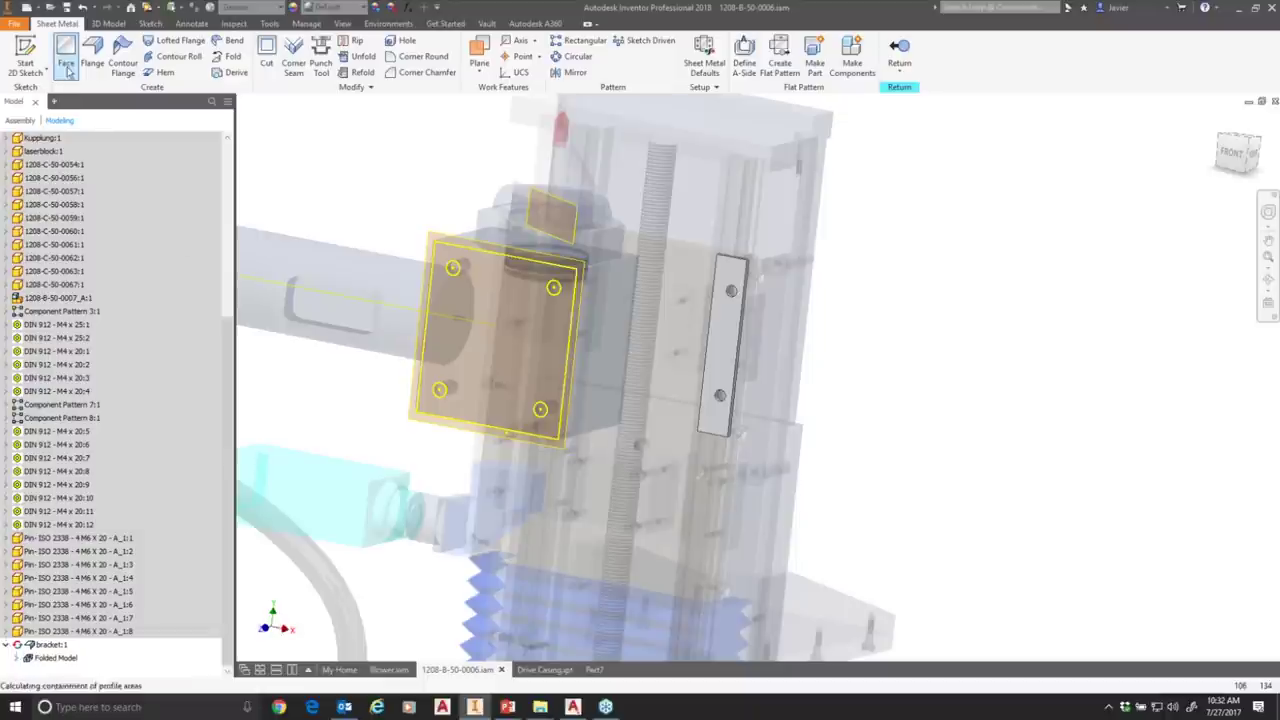
left_click(463, 291)
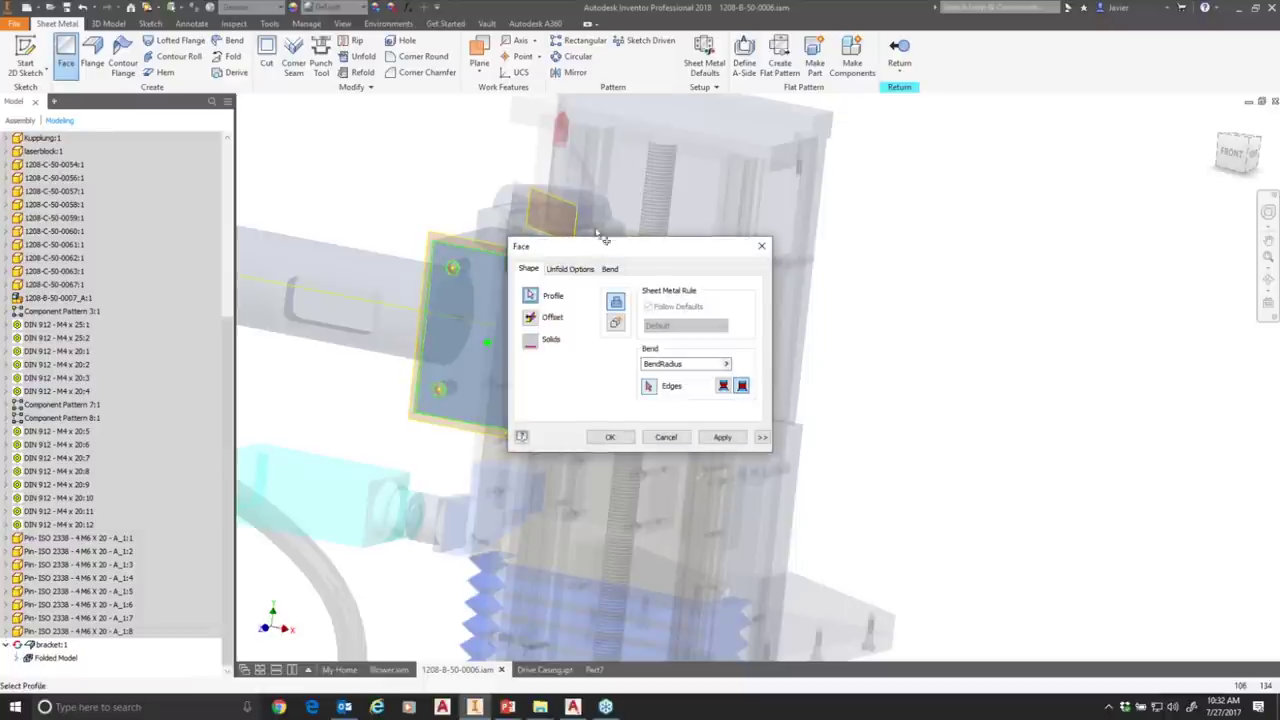
left_click_drag(599, 250, 873, 270)
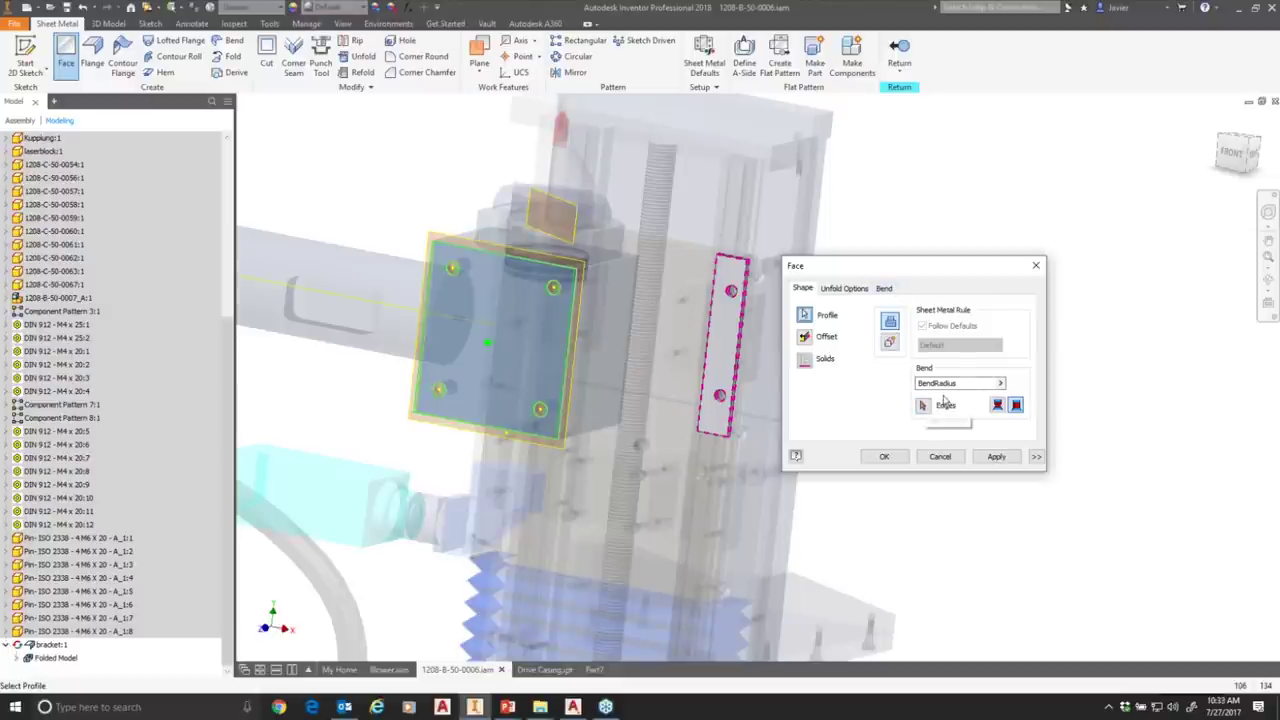
left_click(923, 406)
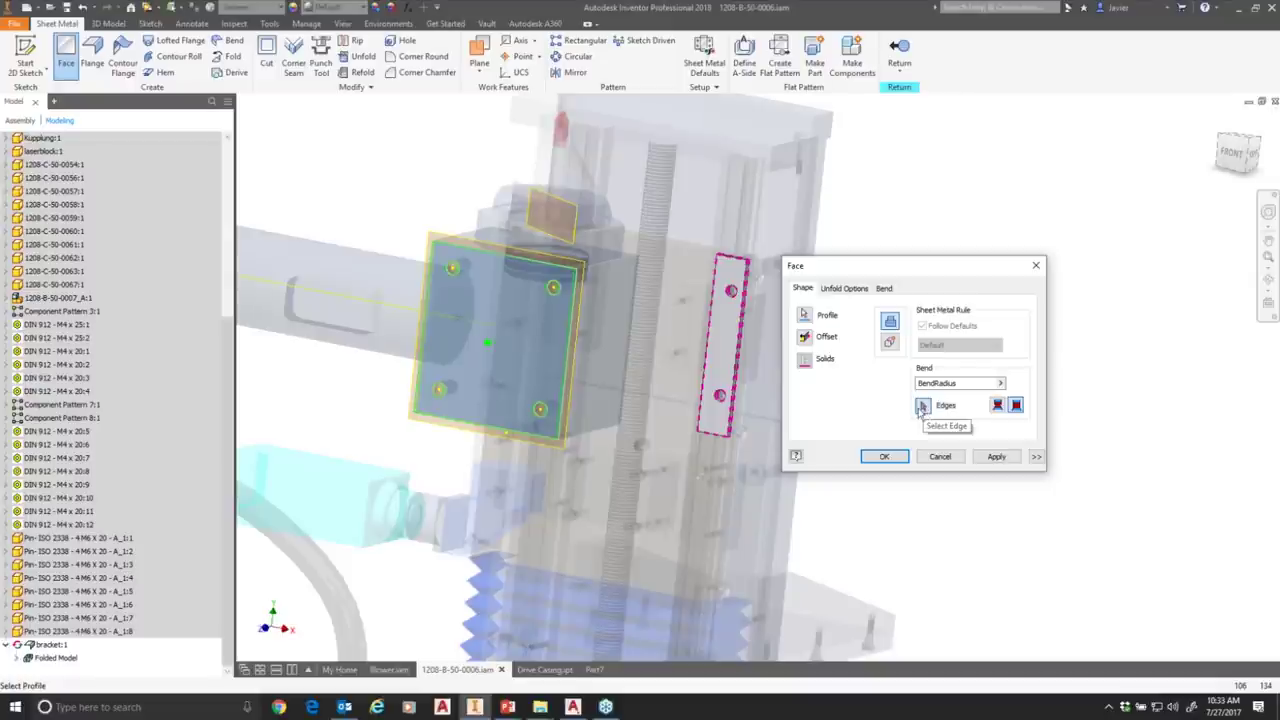
left_click(712, 356)
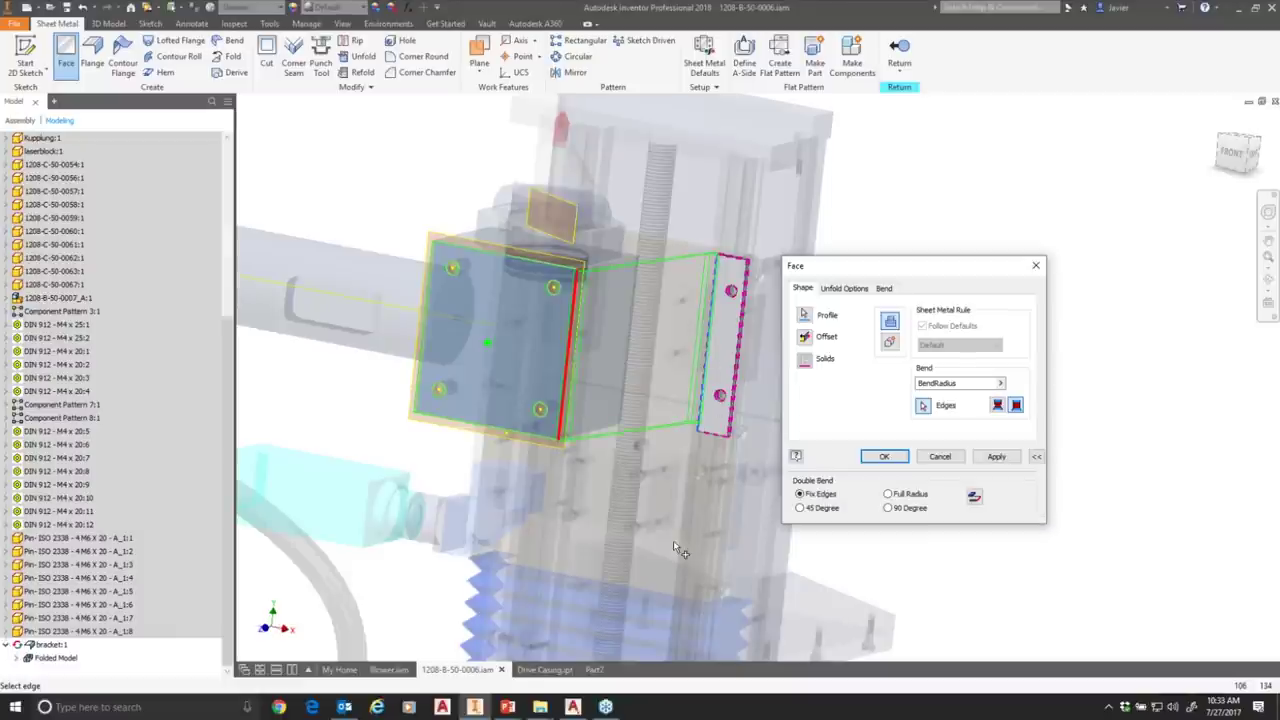
Switch the face to the other bend extension option, pick the narrow plate's inner long edge again and create the face.
scroll(660, 318, "up", 3)
middle_click_drag(586, 352, 746, 202, "shift")
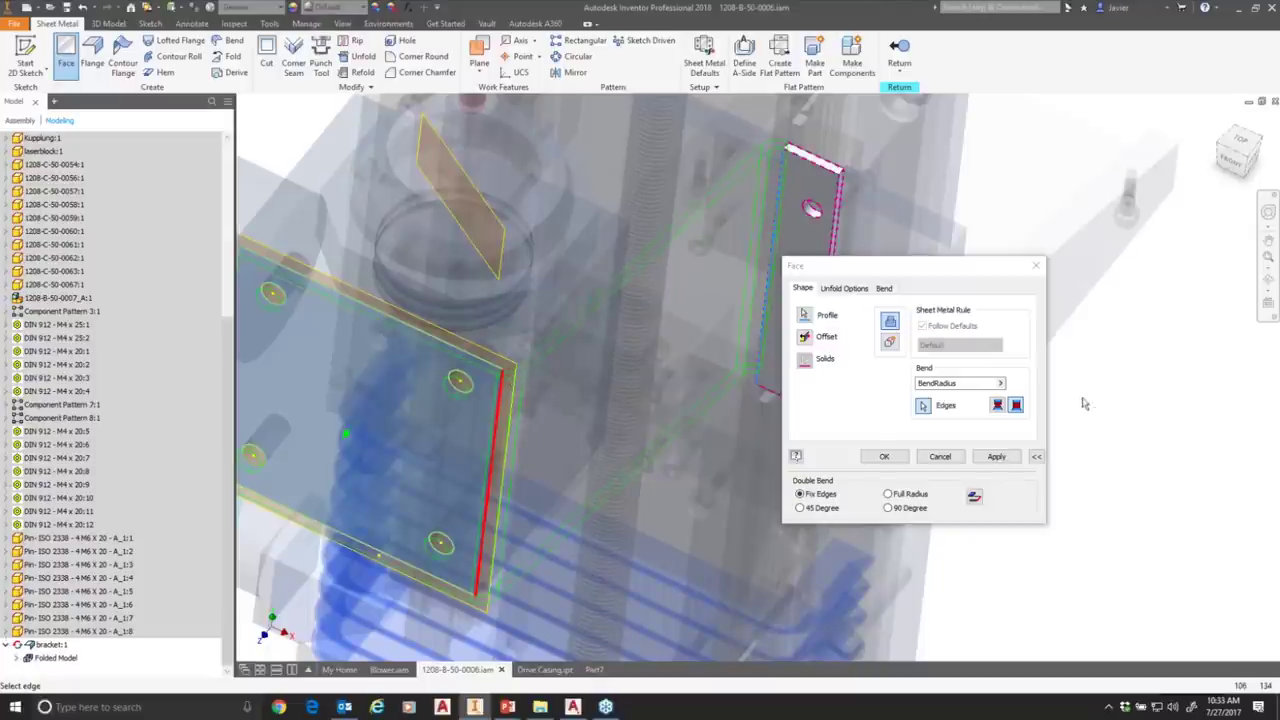
left_click(1015, 406)
left_click(1015, 408)
left_click(997, 408)
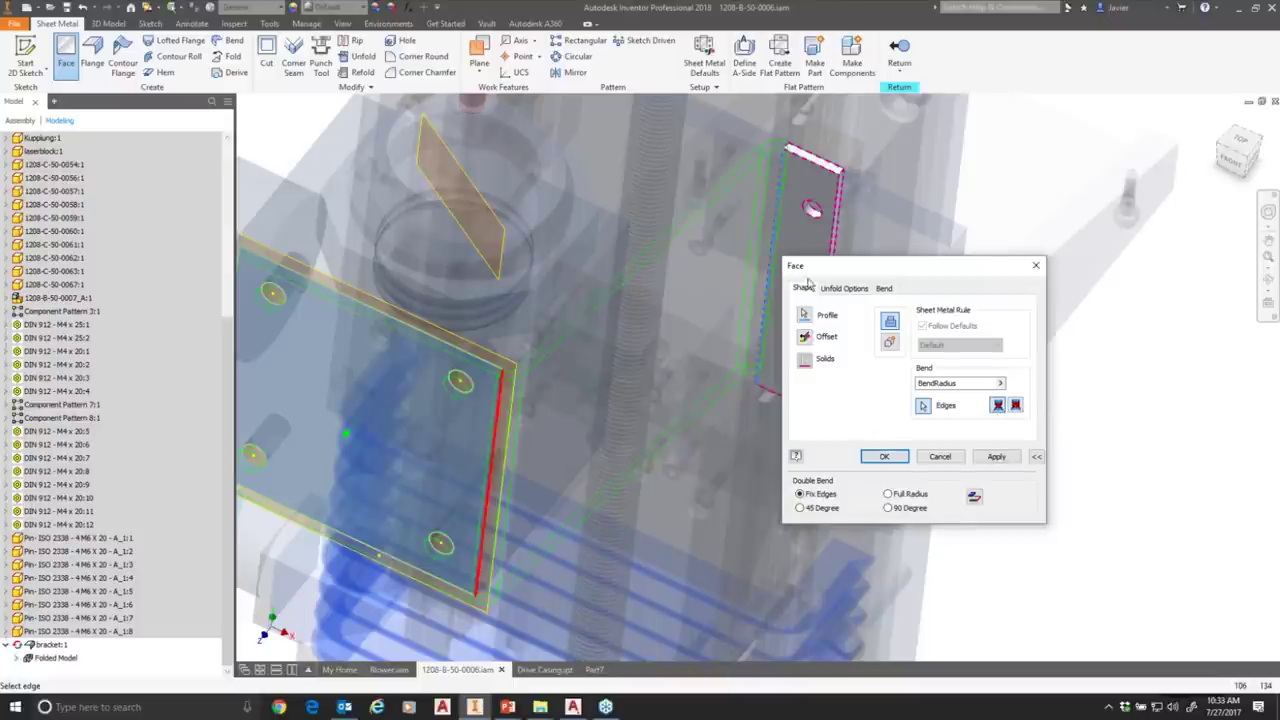
left_click(923, 406)
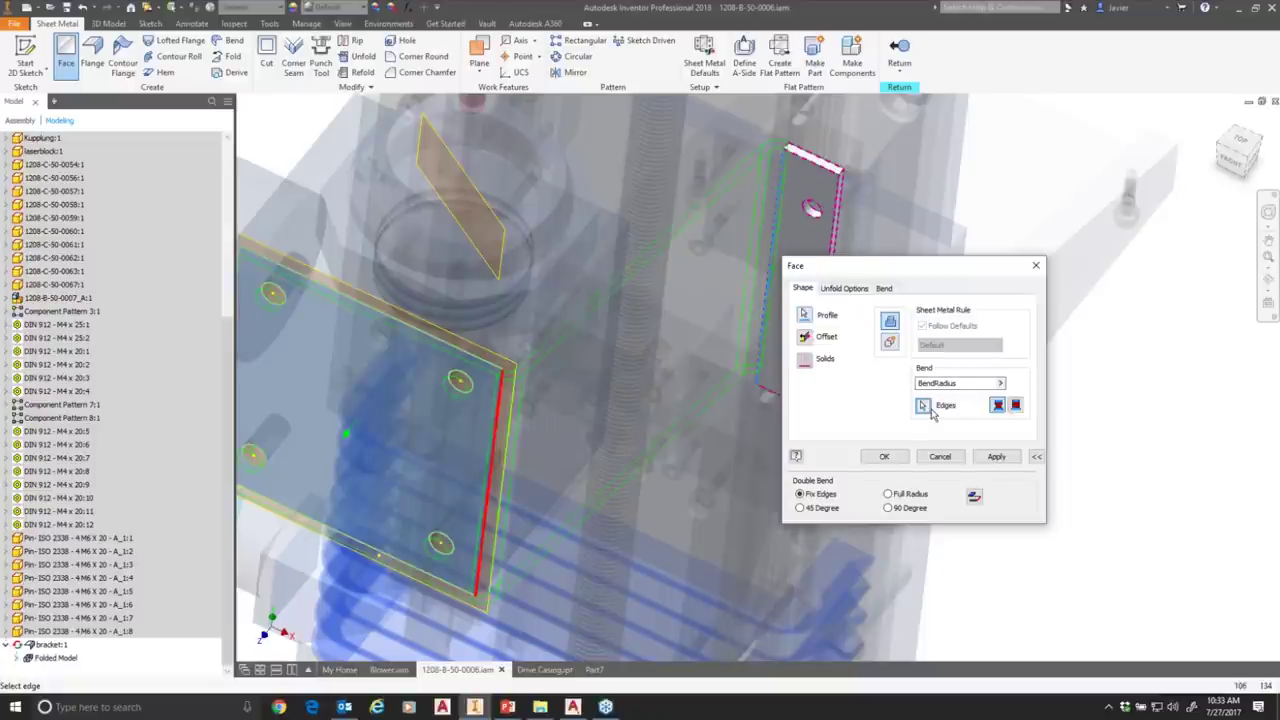
left_click(779, 205)
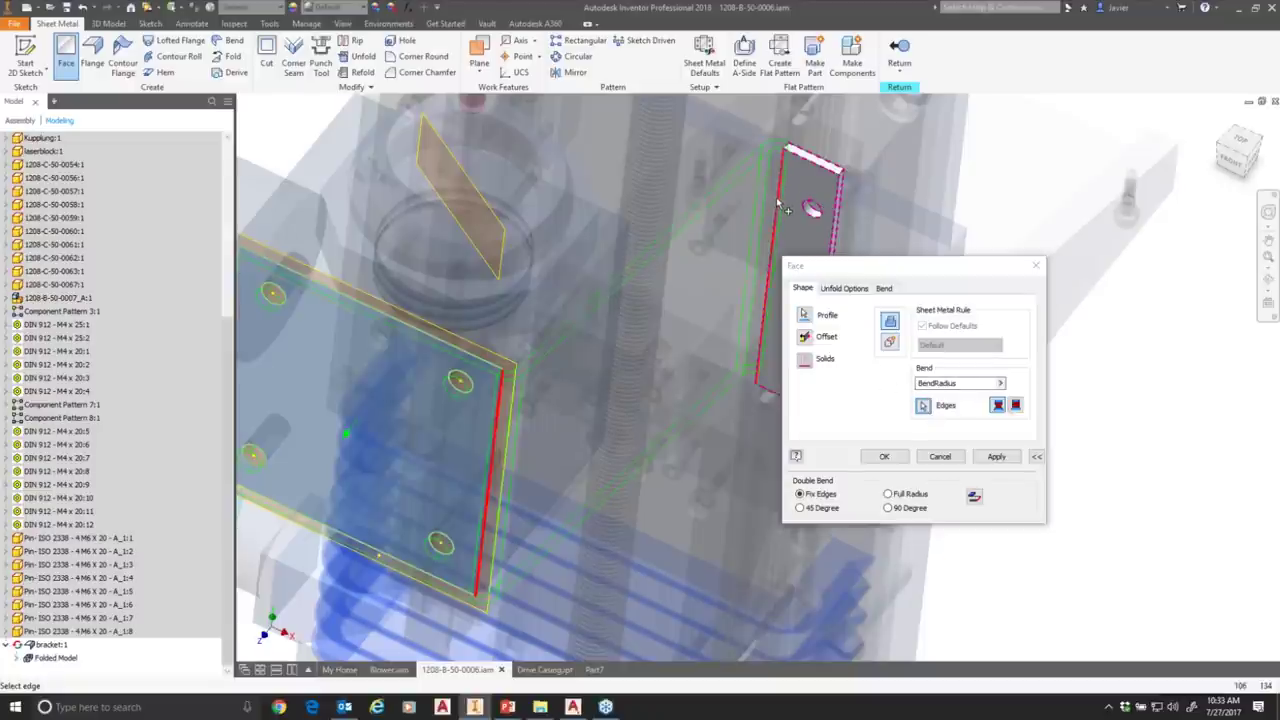
left_click(898, 456)
Leave the in-place editing of the bracket and return to the top-level assembly.
middle_click_drag(686, 466, 513, 463, "shift")
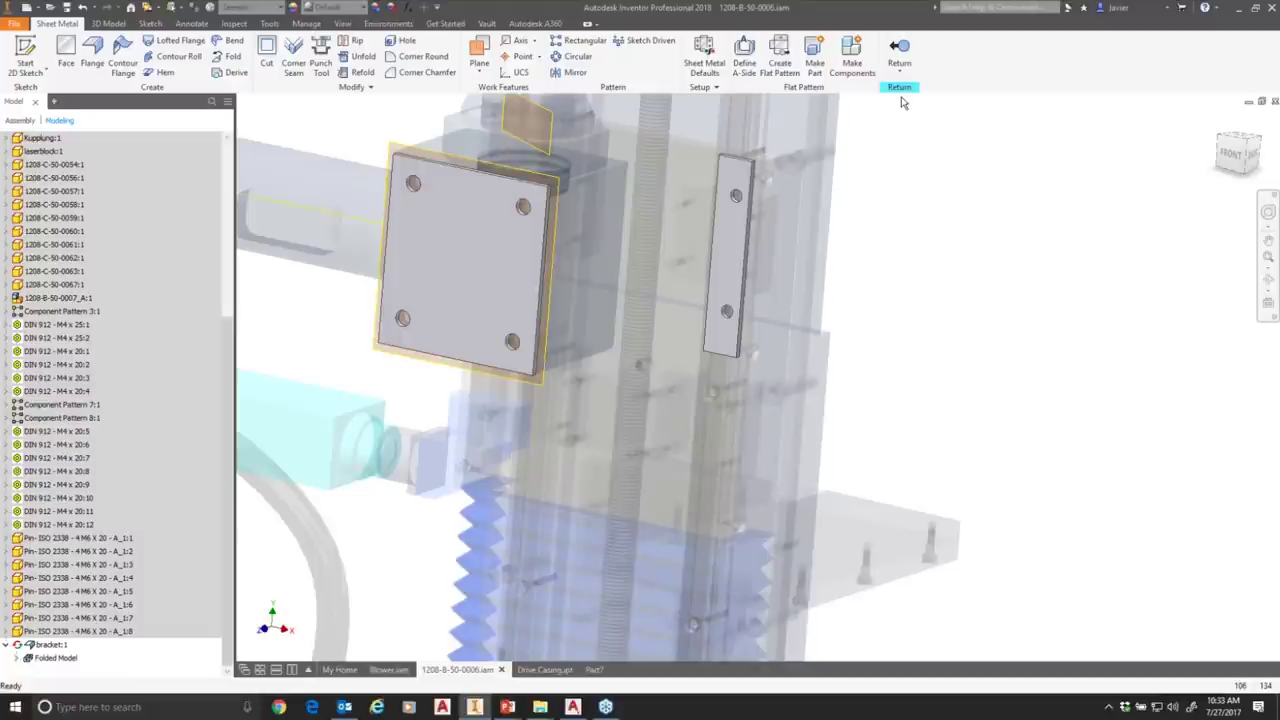
left_click(901, 48)
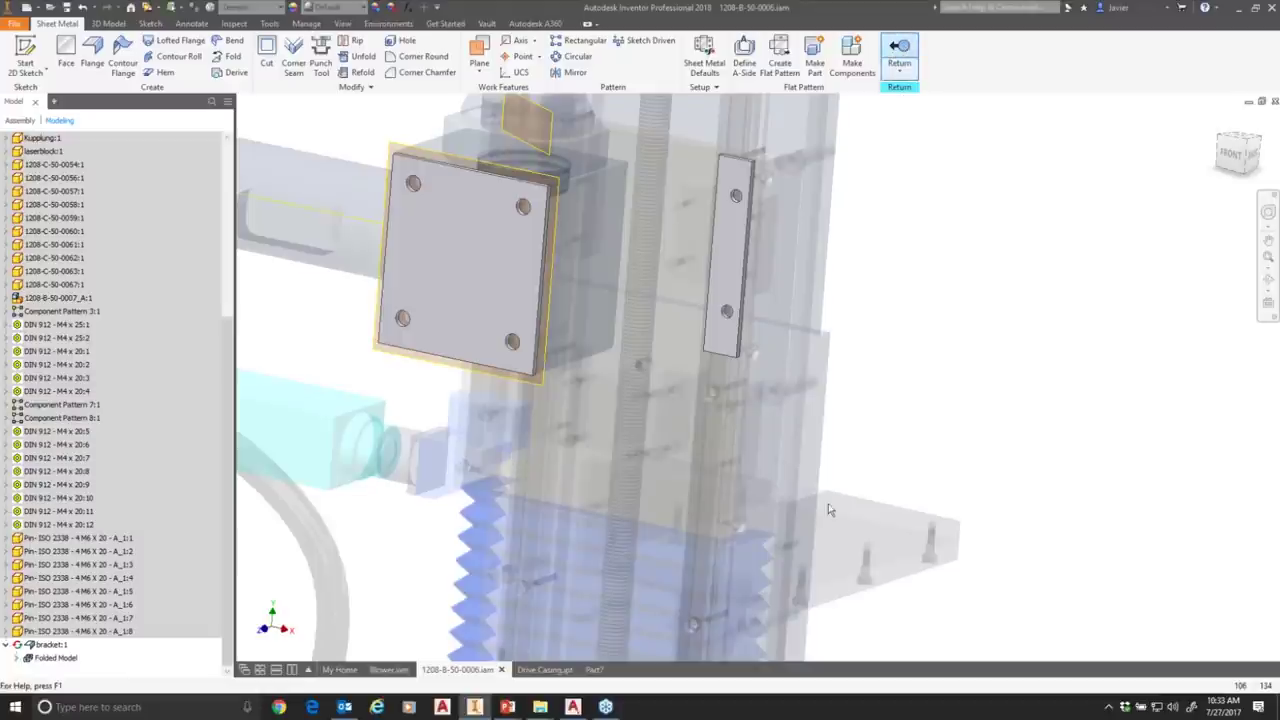
scroll(675, 298, "up", 2)
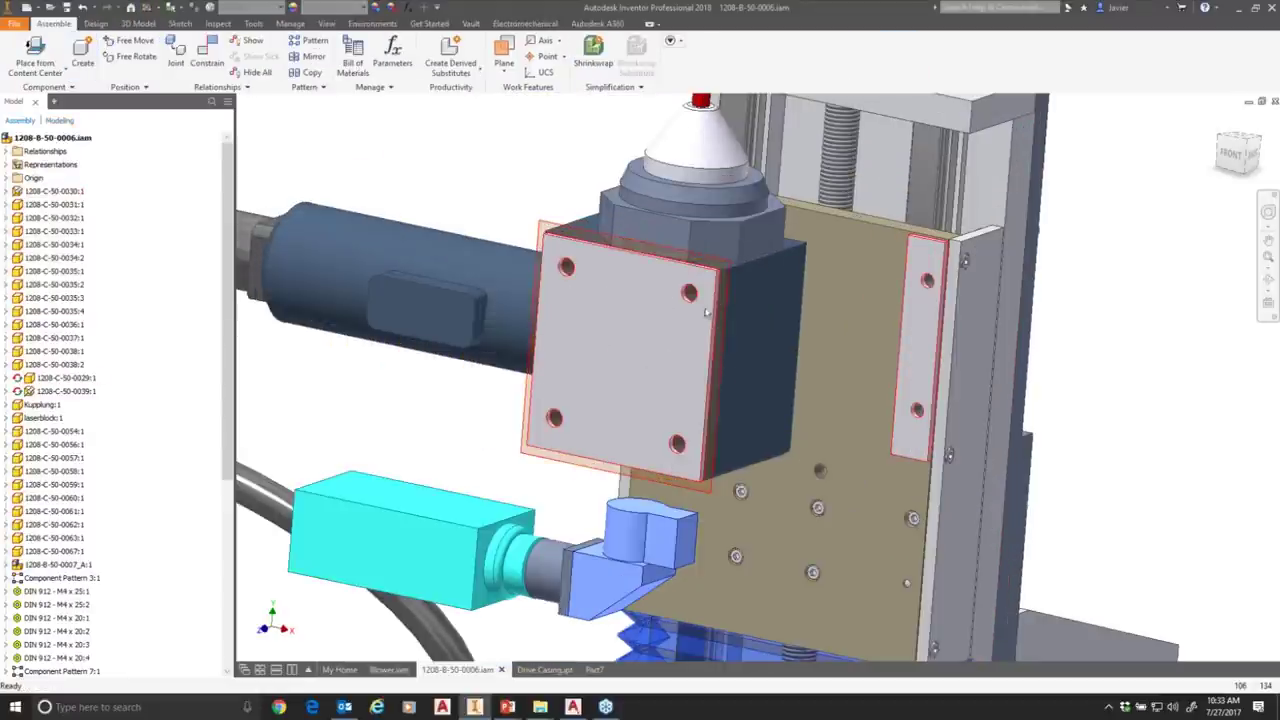
middle_click_drag(831, 343, 611, 317)
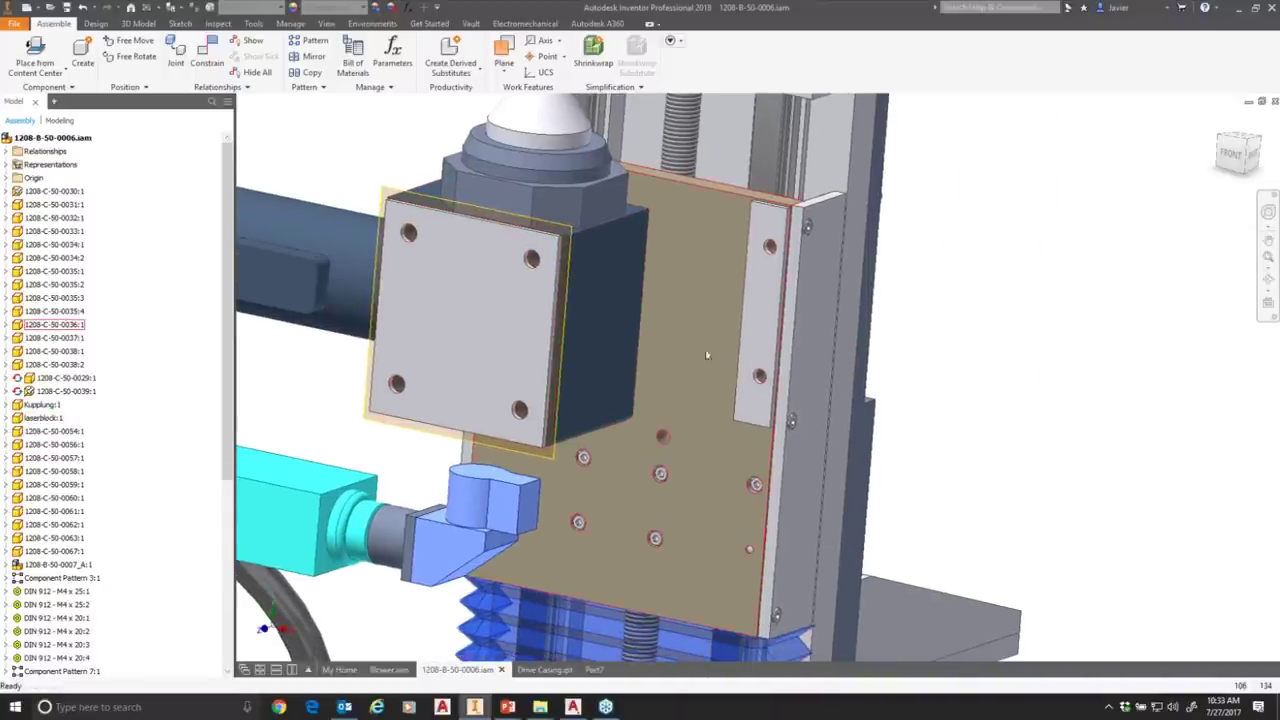
Open the bracket part, made of the four-hole plate and two-hole strip, in its own window.
right_click(487, 296)
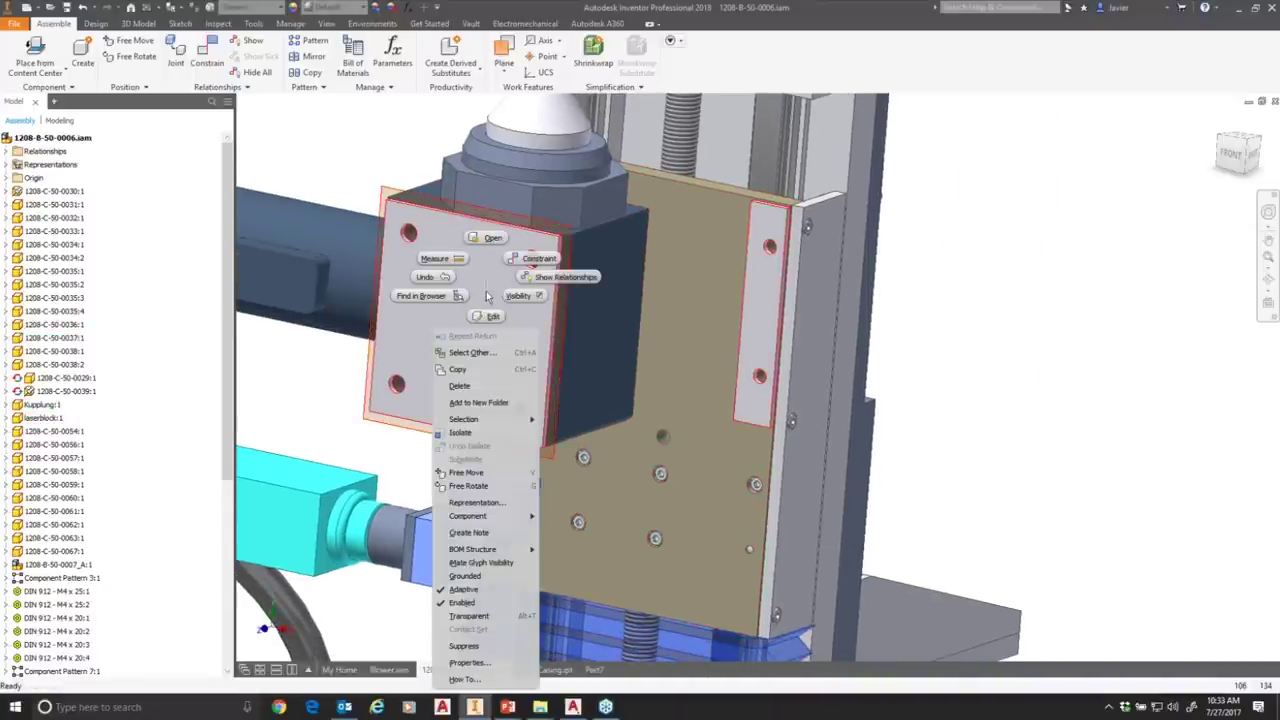
left_click(494, 240)
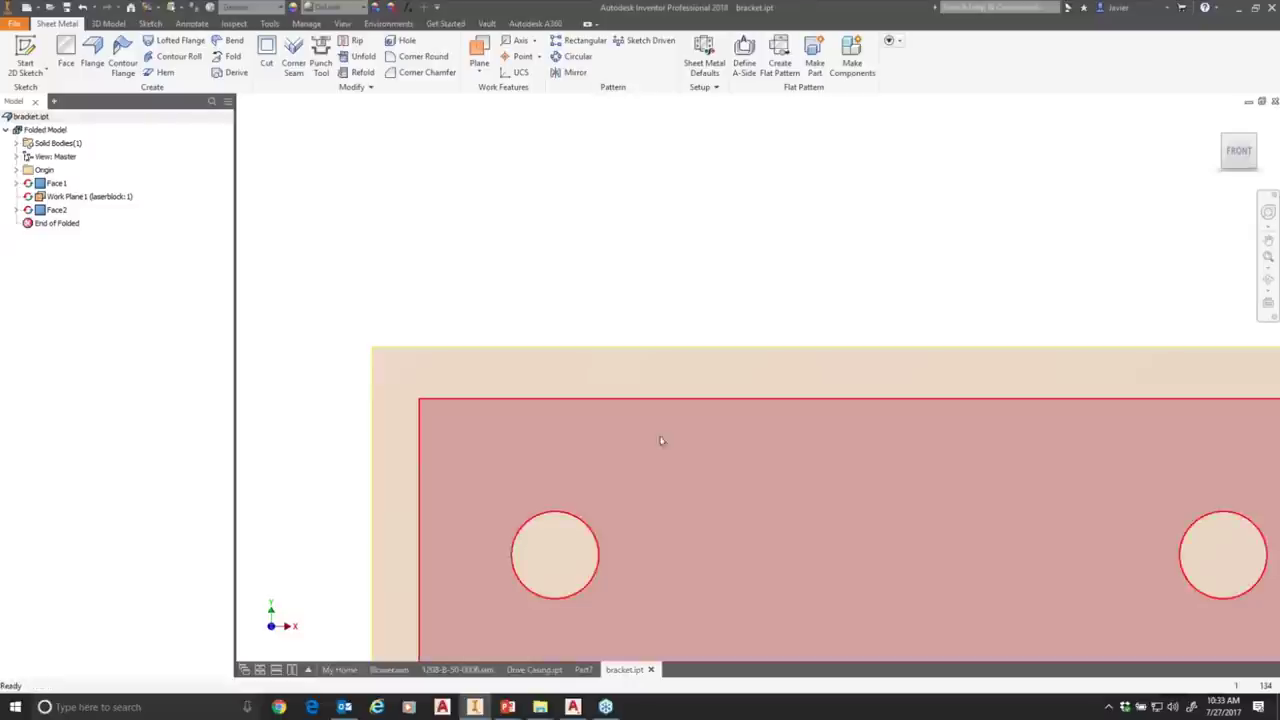
left_click(1218, 120)
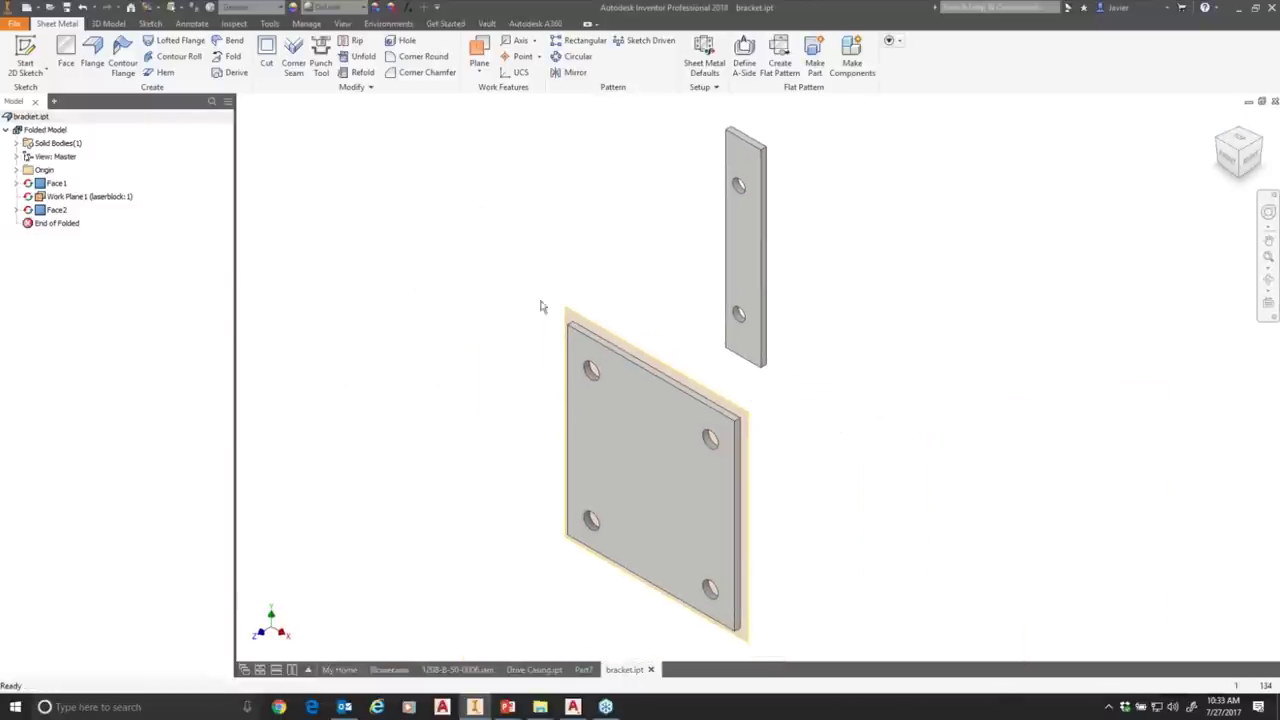
left_click(237, 44)
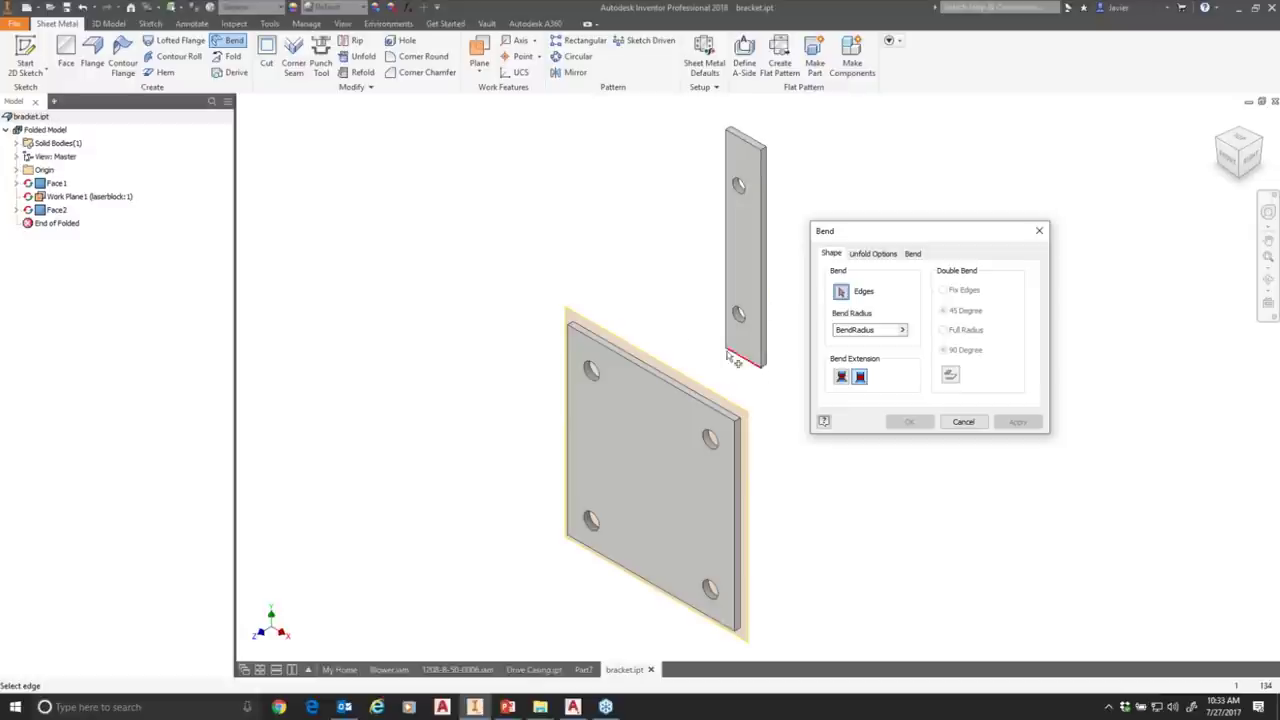
left_click(727, 252)
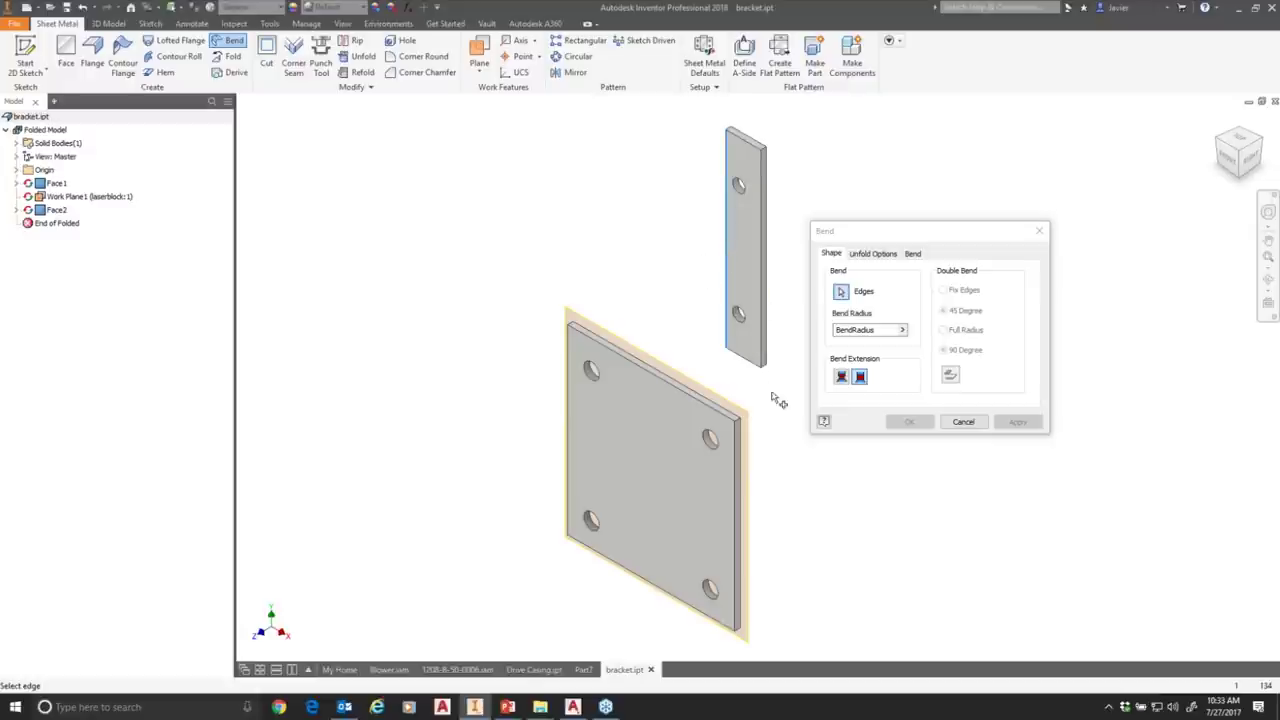
left_click(742, 457)
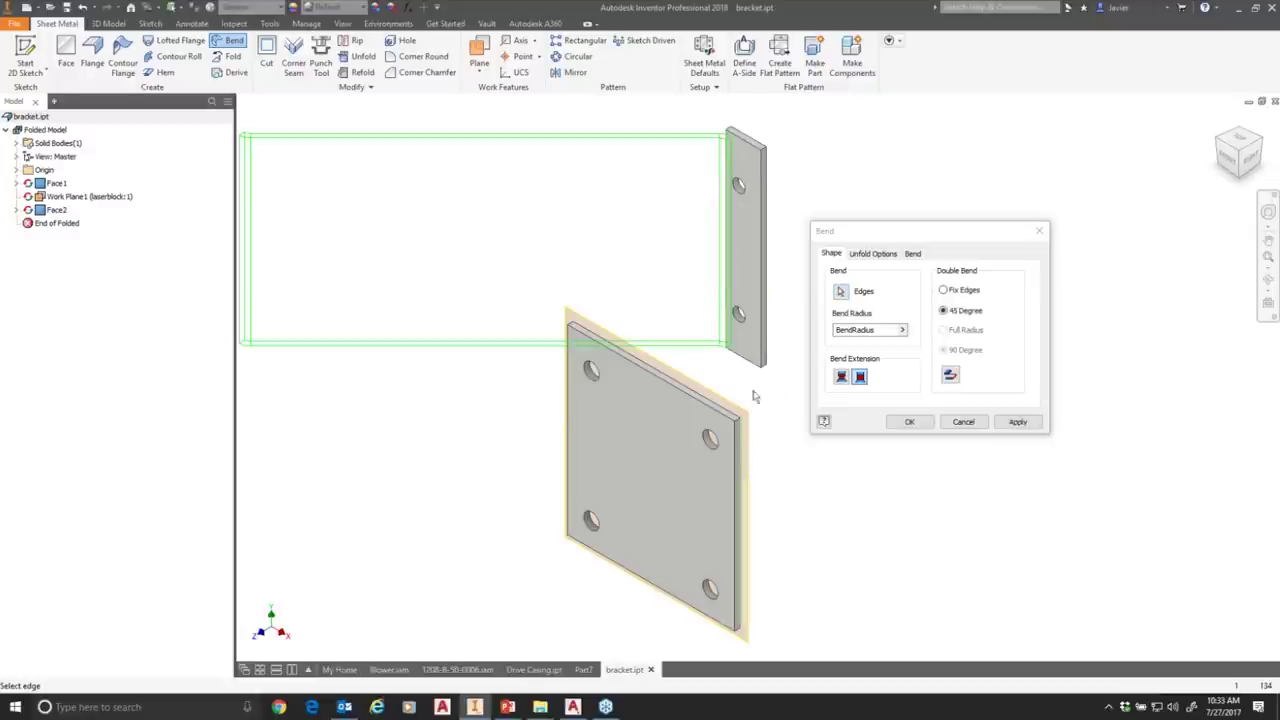
scroll(692, 324, "down", 2)
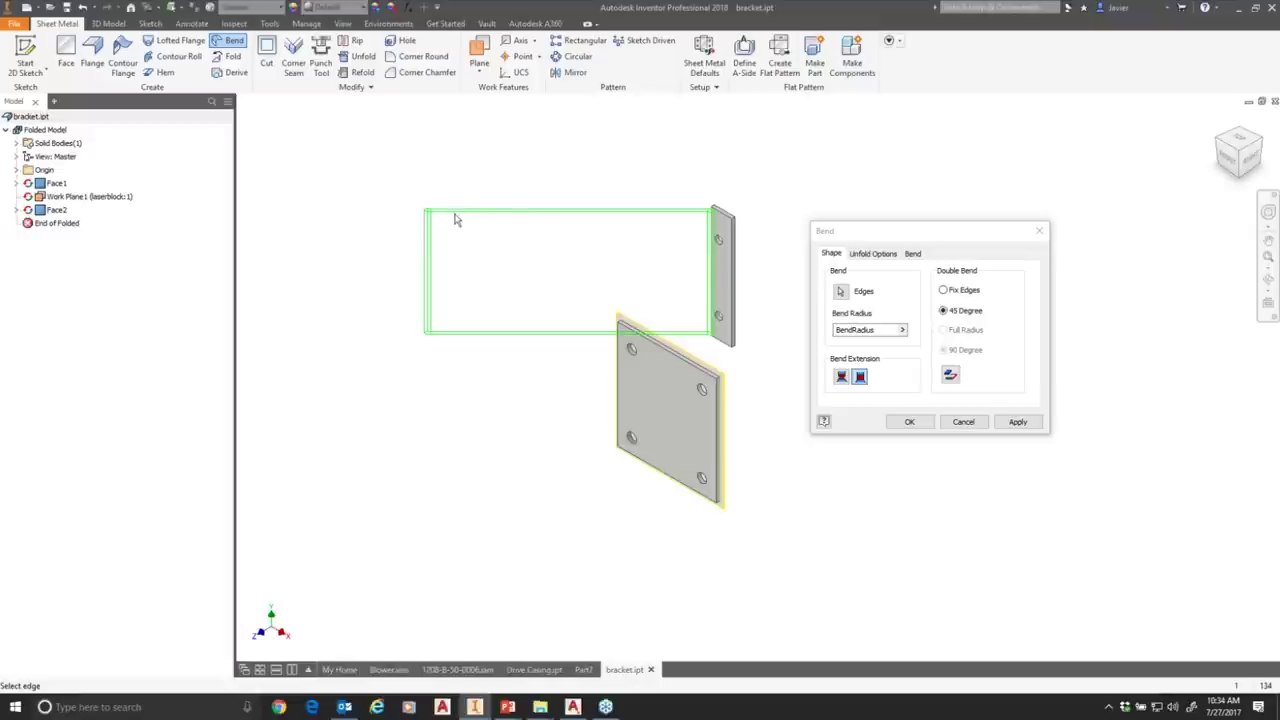
middle_click_drag(930, 447, 872, 455)
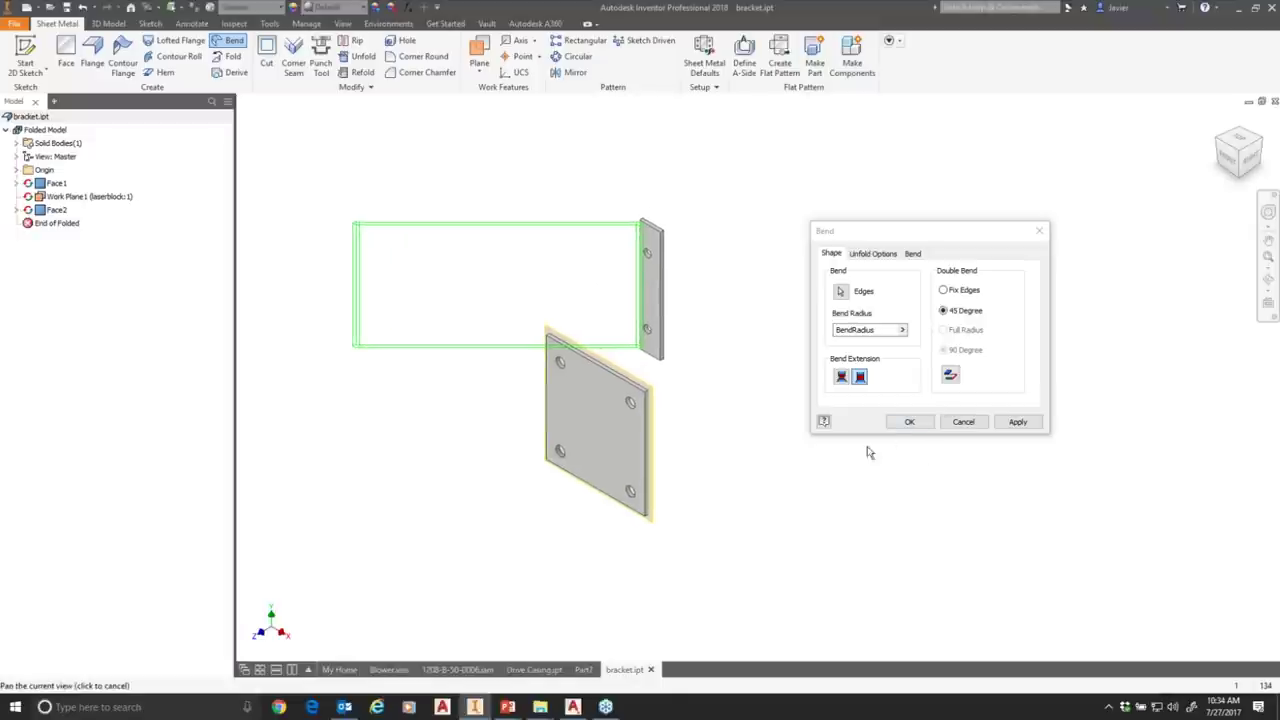
left_click(951, 377)
left_click(951, 377)
left_click(943, 291)
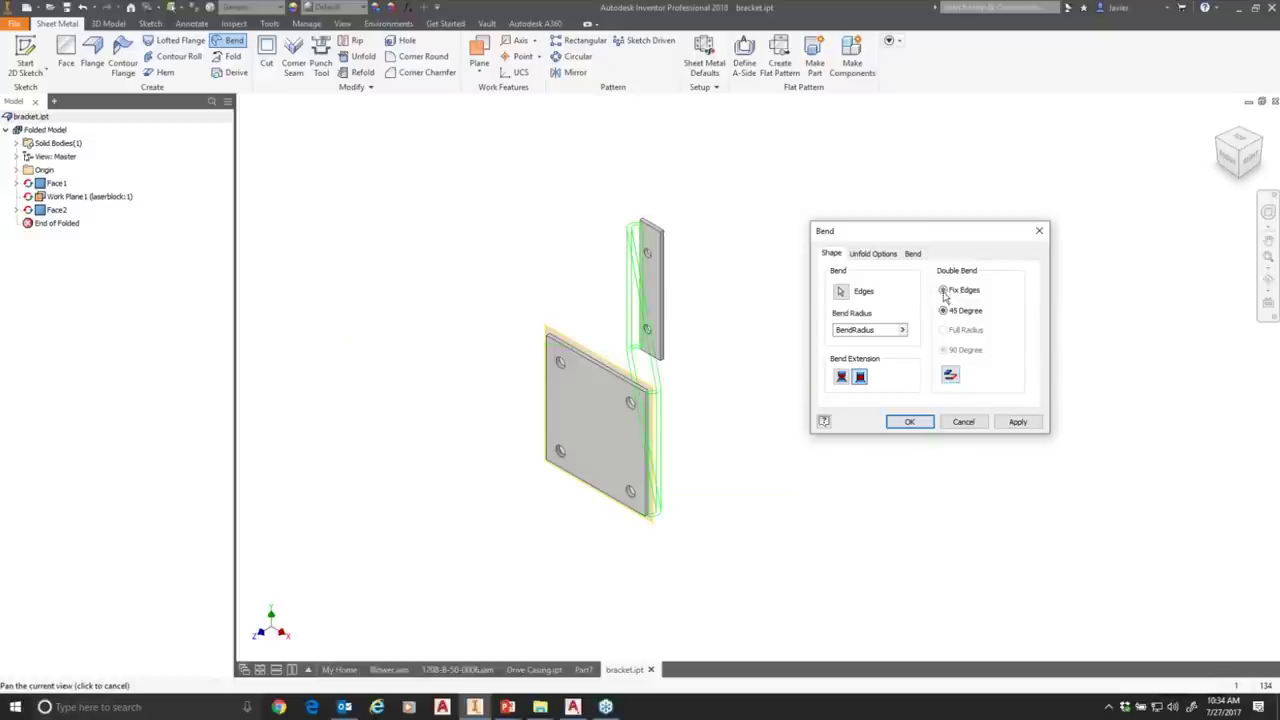
scroll(578, 256, "up", 2)
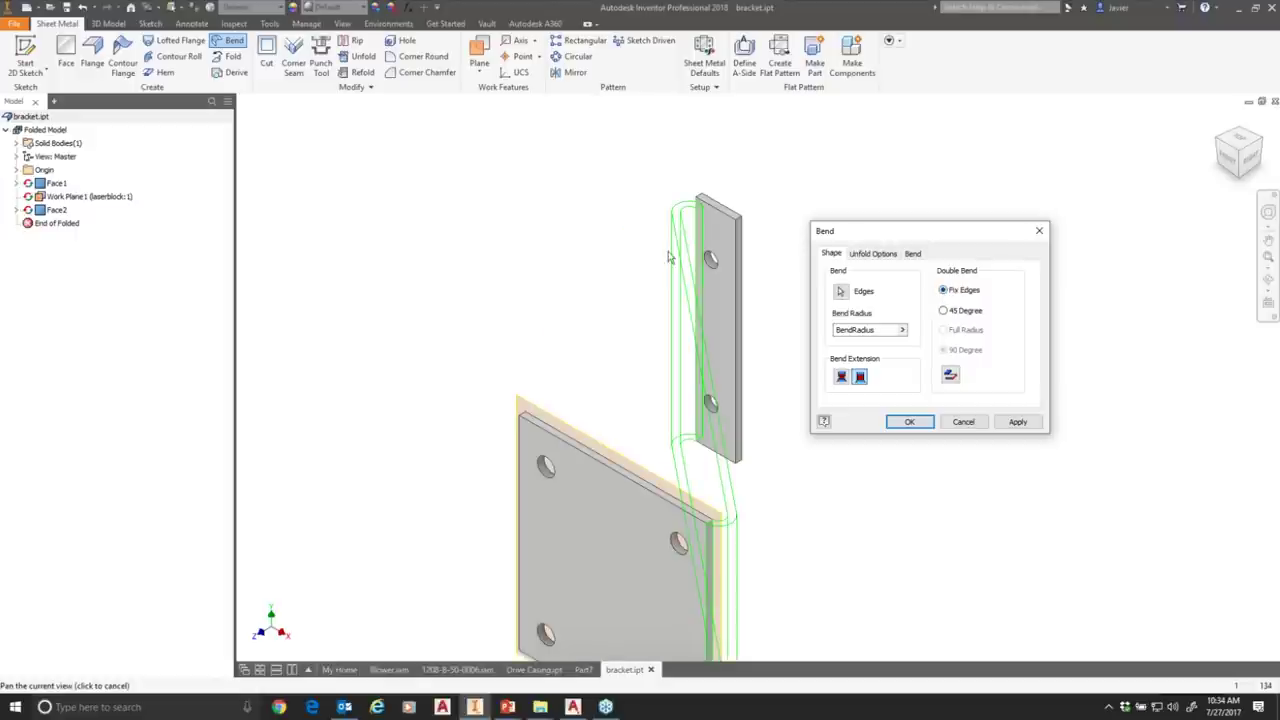
left_click_drag(752, 540, 722, 504)
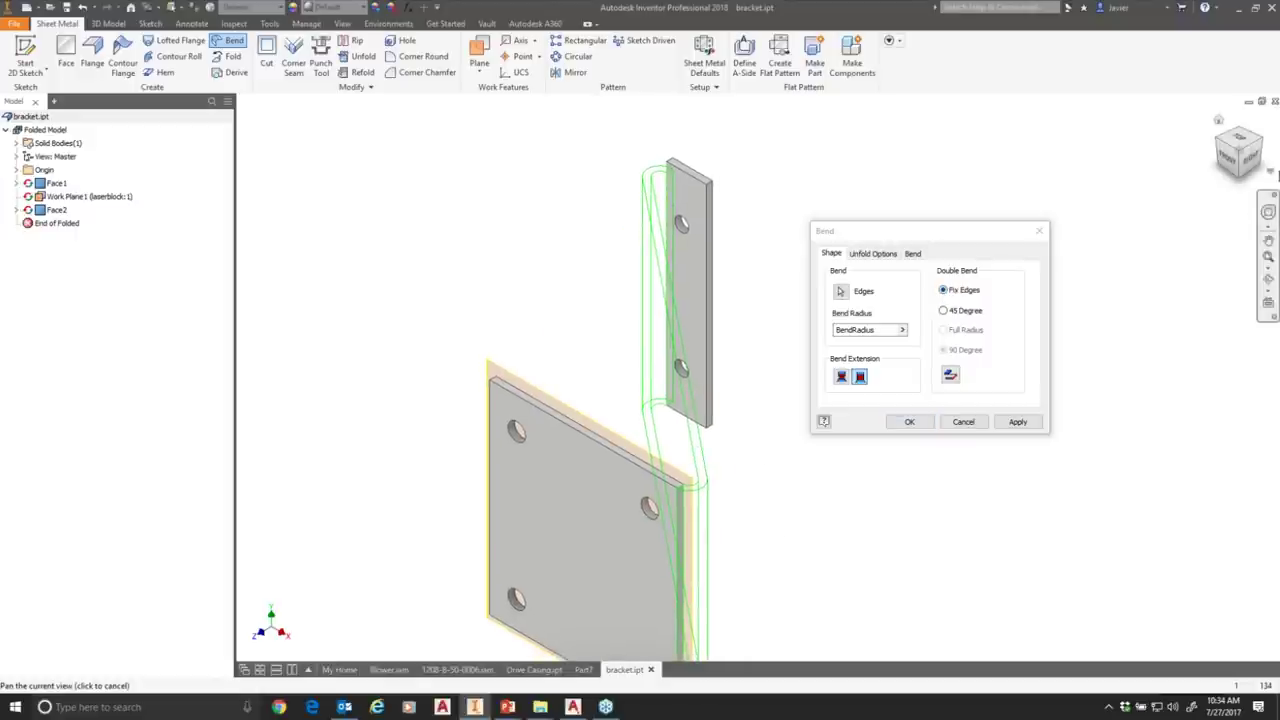
left_click(1240, 139)
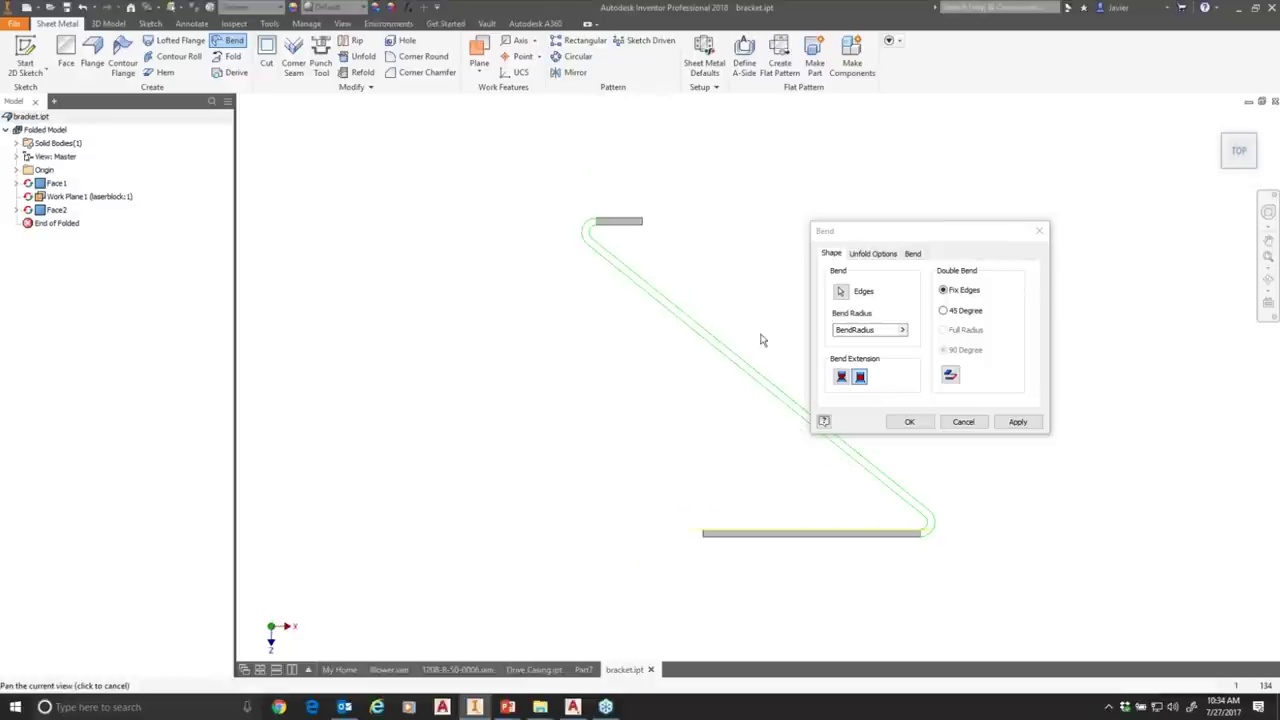
left_click_drag(757, 335, 641, 299)
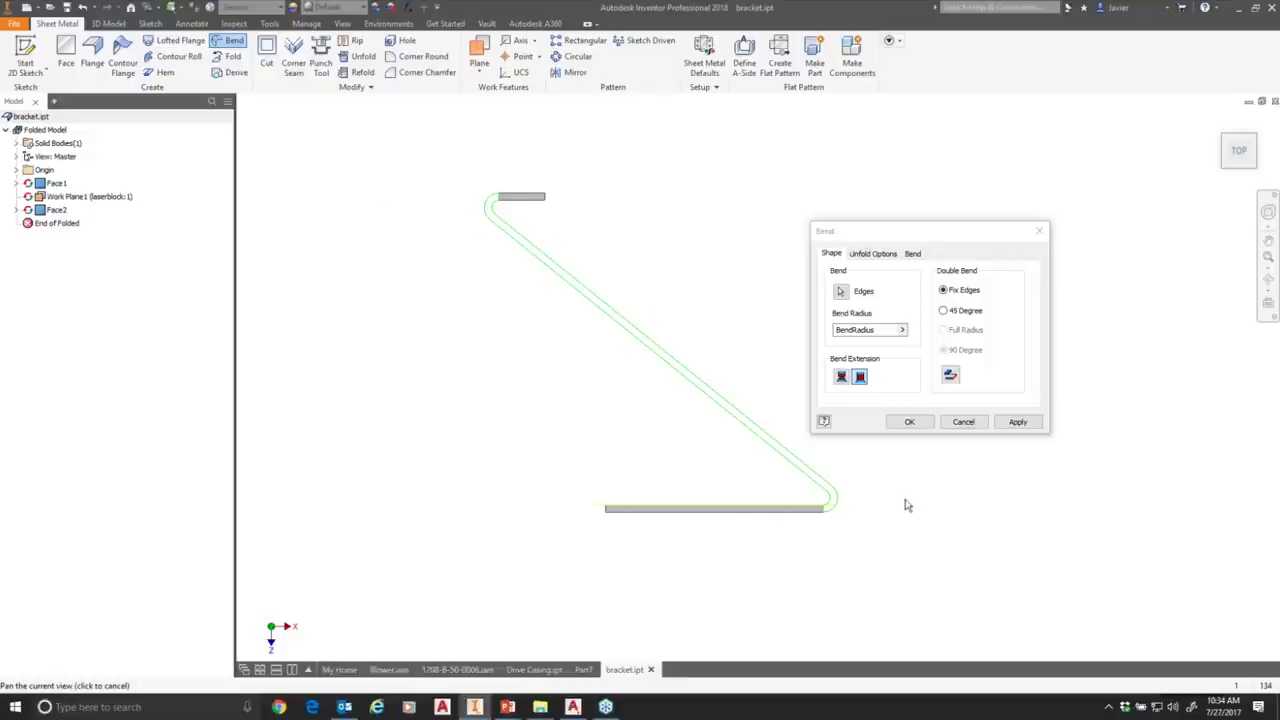
left_click(964, 422)
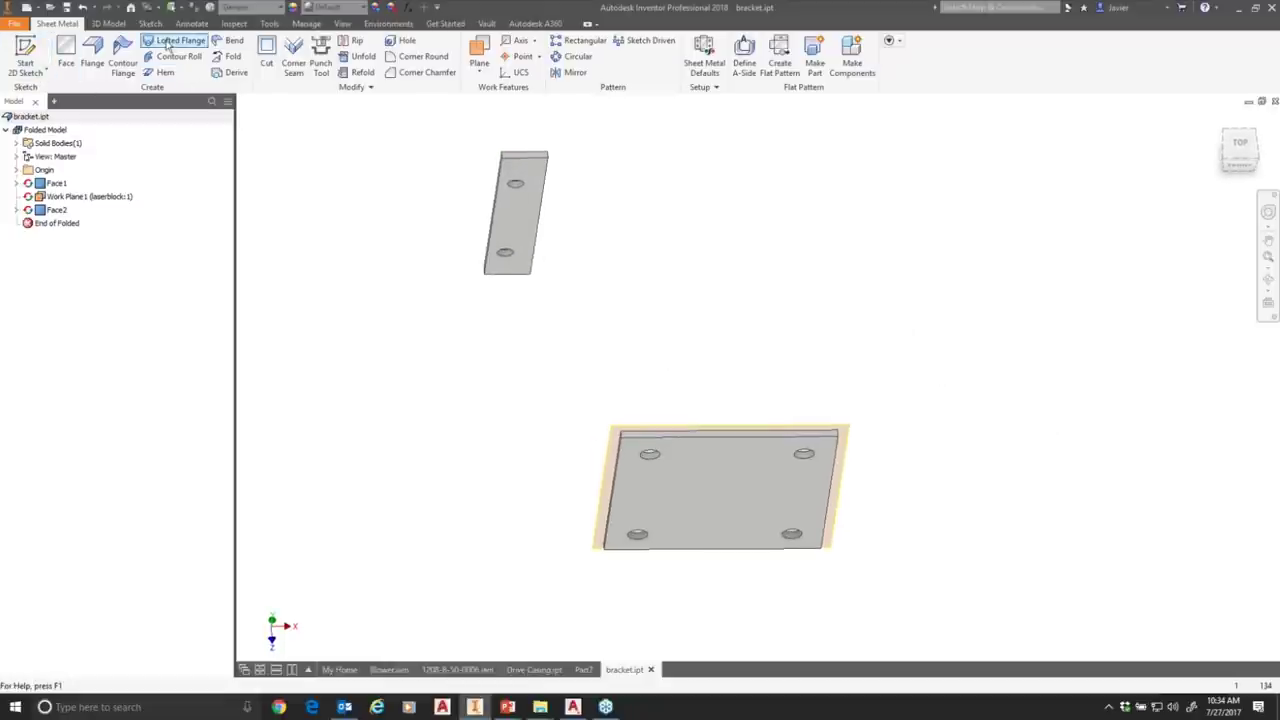
Connect the left long edge of the two-hole strip to the four-hole plate's left edge with a 90 Degree double bend.
left_click(234, 40)
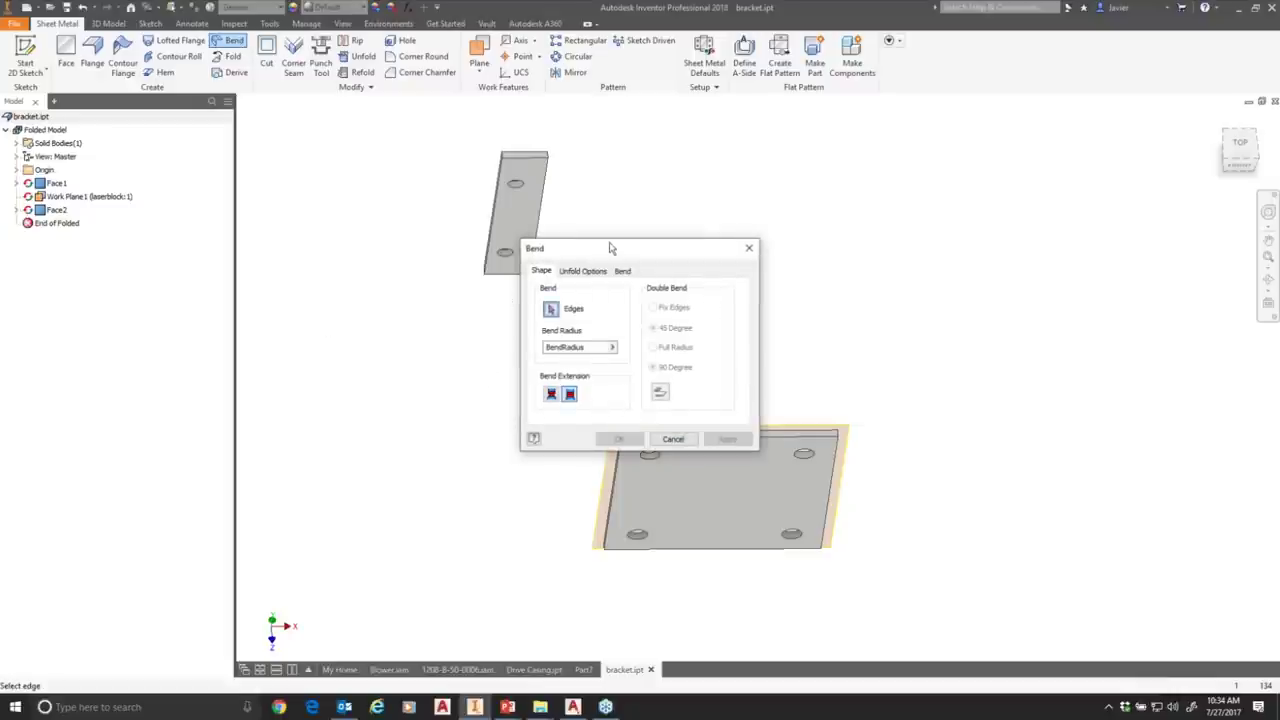
left_click_drag(609, 249, 811, 231)
left_click(497, 212)
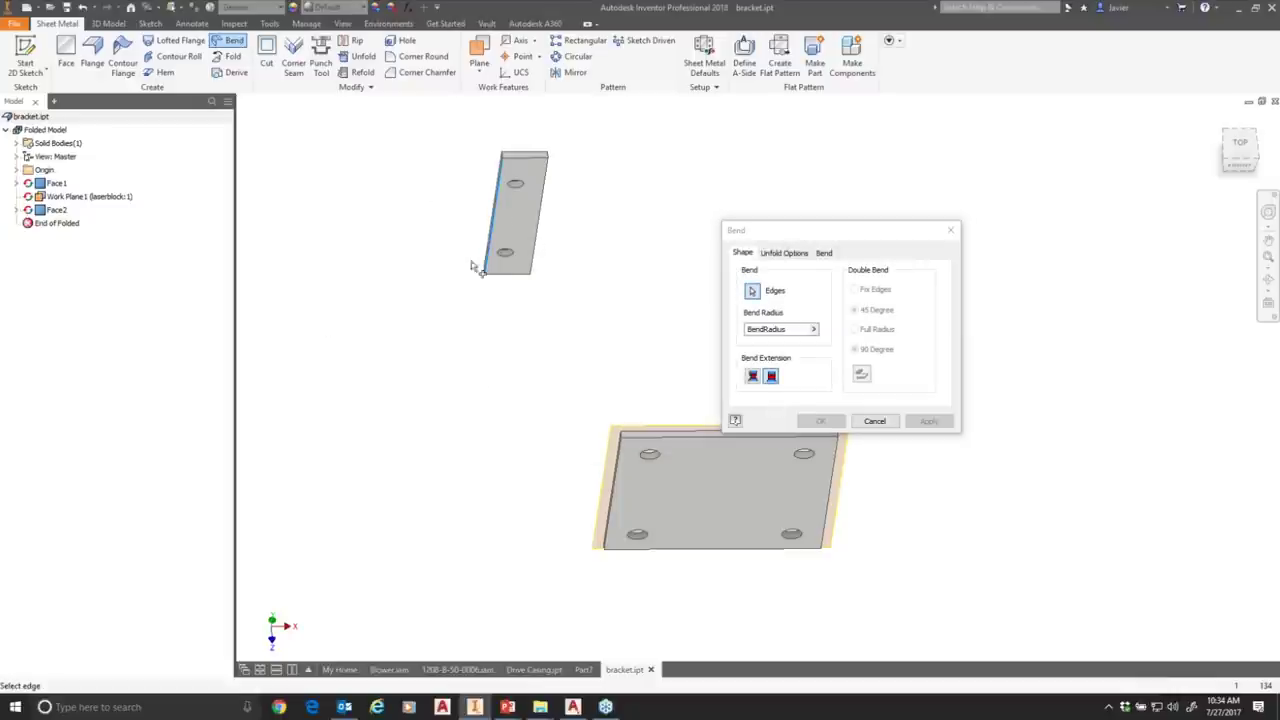
left_click(615, 477)
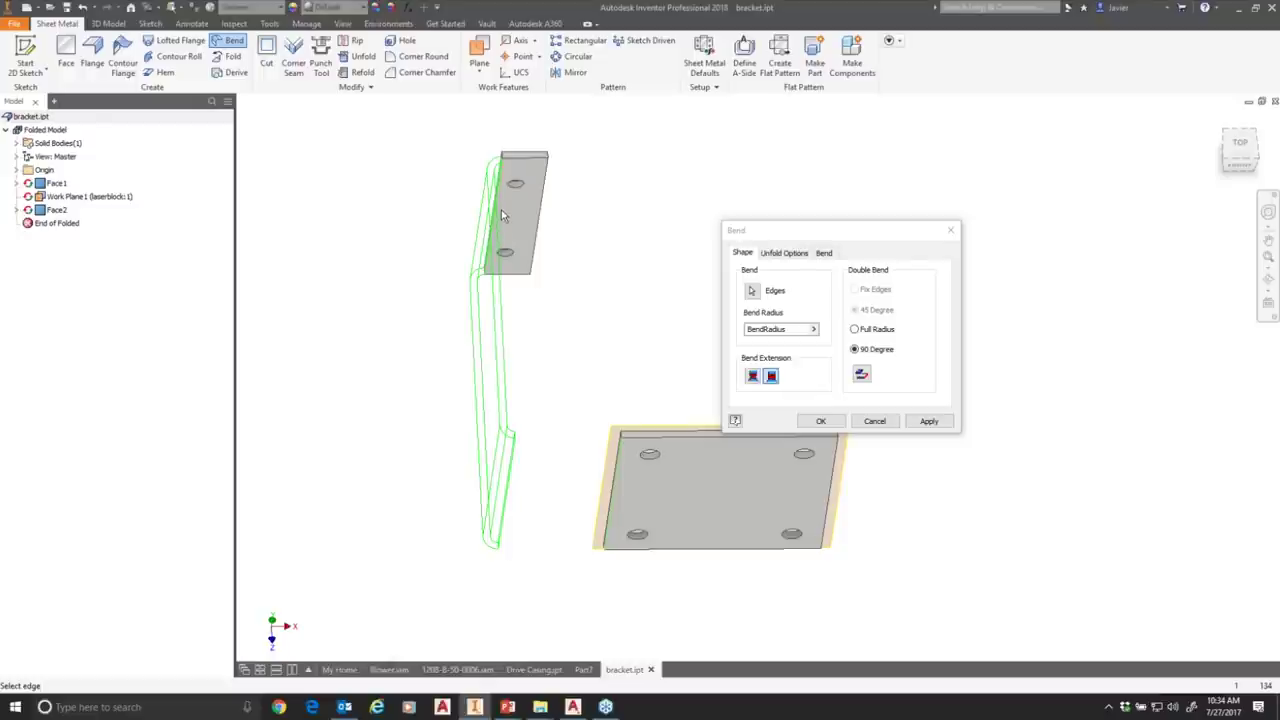
left_click(821, 421)
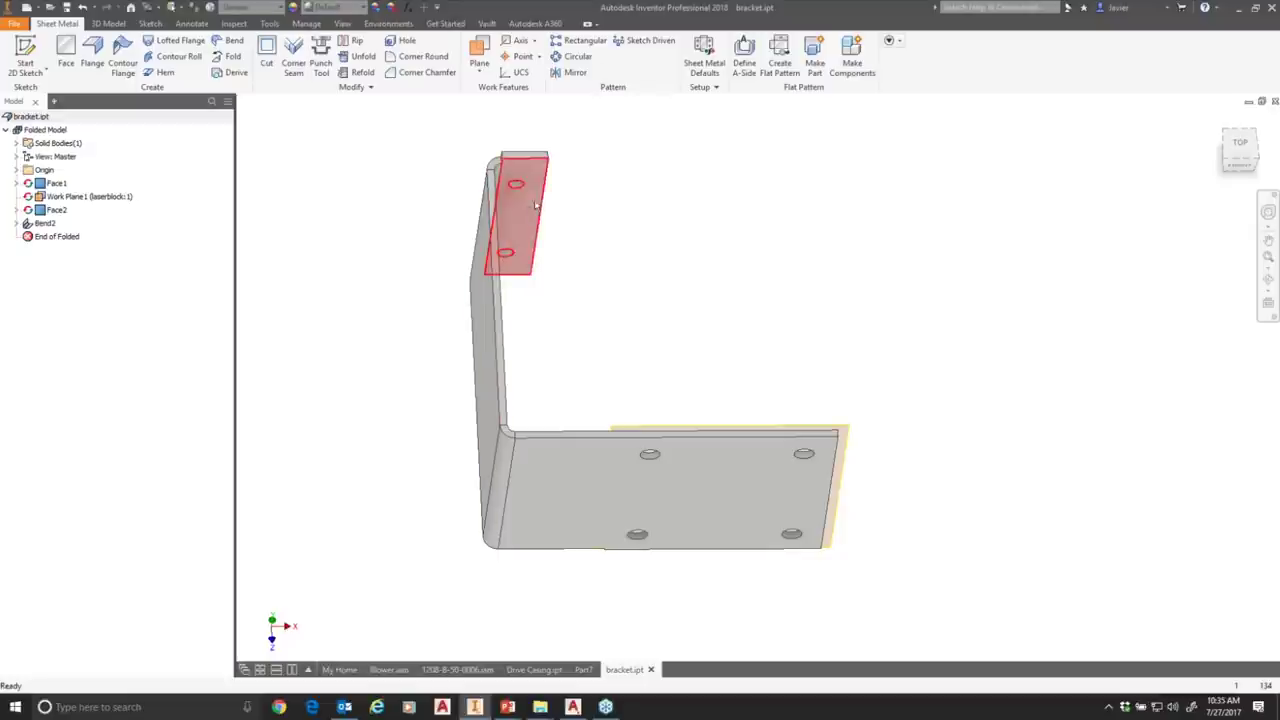
Close the bracket part, saving its changes, and return to the assembly to check the bent bracket.
middle_click_drag(536, 245, 545, 388)
scroll(516, 300, "up", 10)
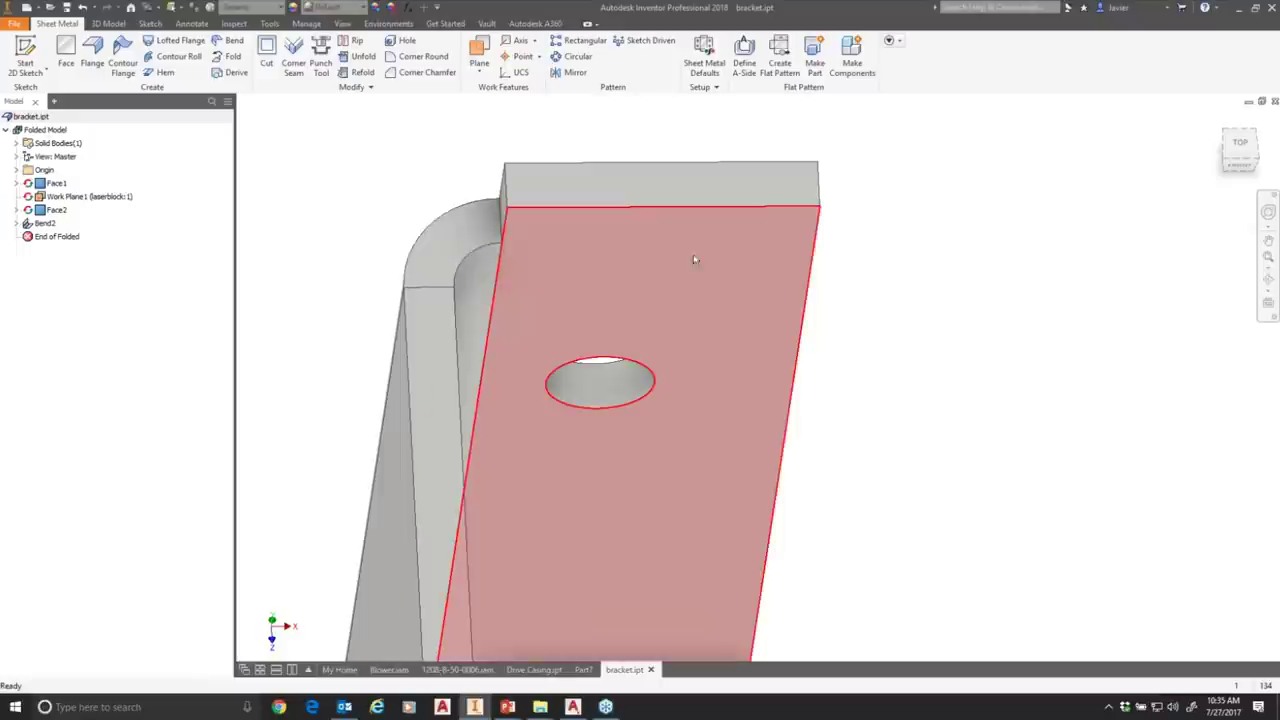
scroll(697, 365, "down", 10)
middle_click_drag(697, 365, 677, 520, "shift")
scroll(622, 370, "up", 6)
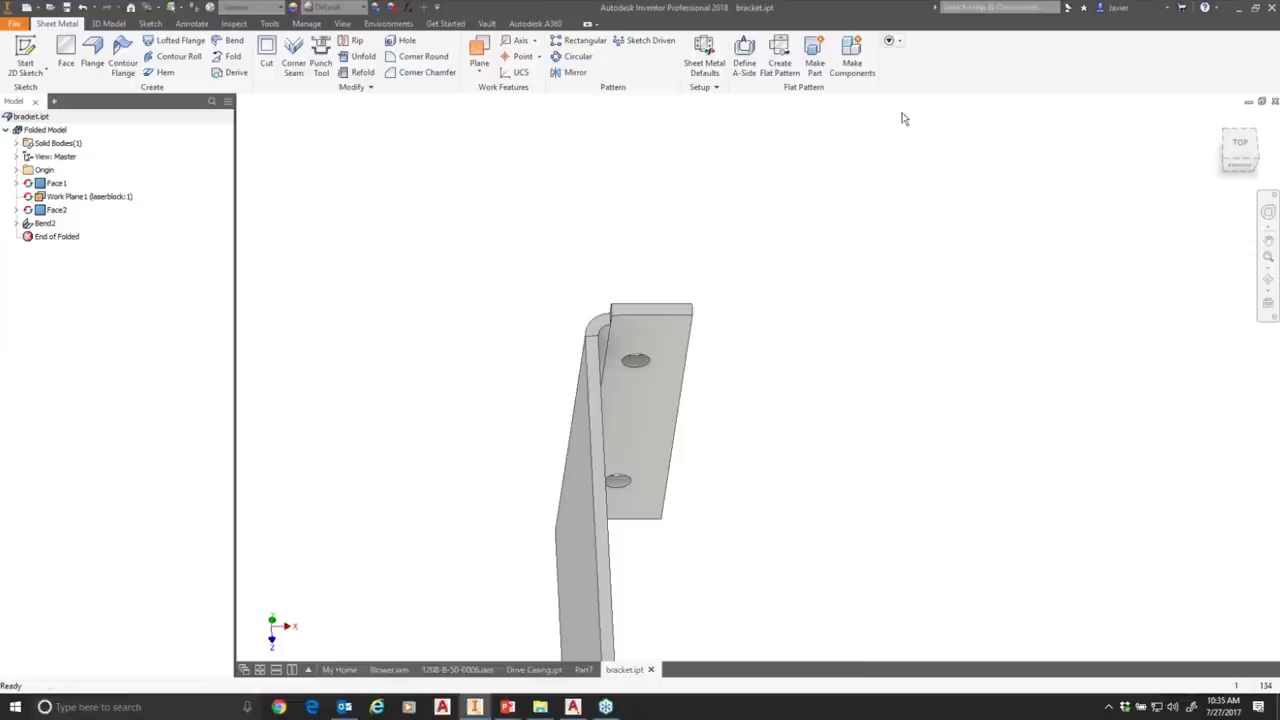
left_click(1274, 102)
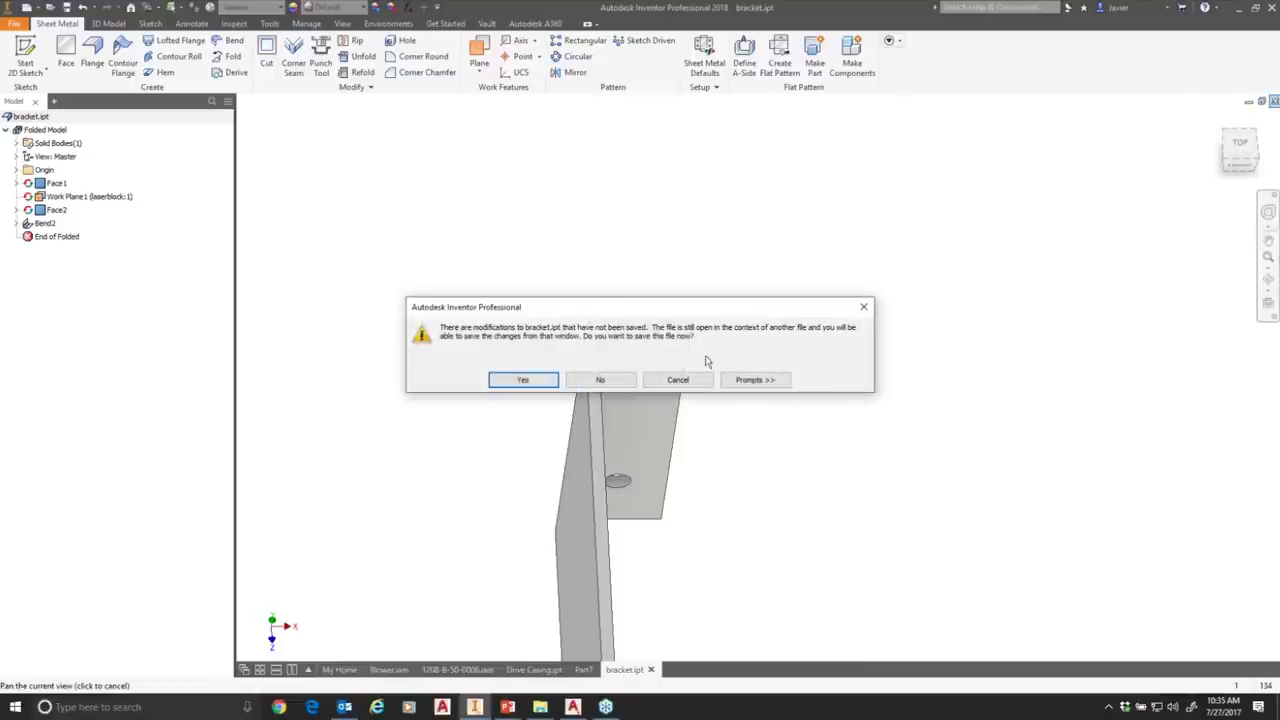
left_click(523, 384)
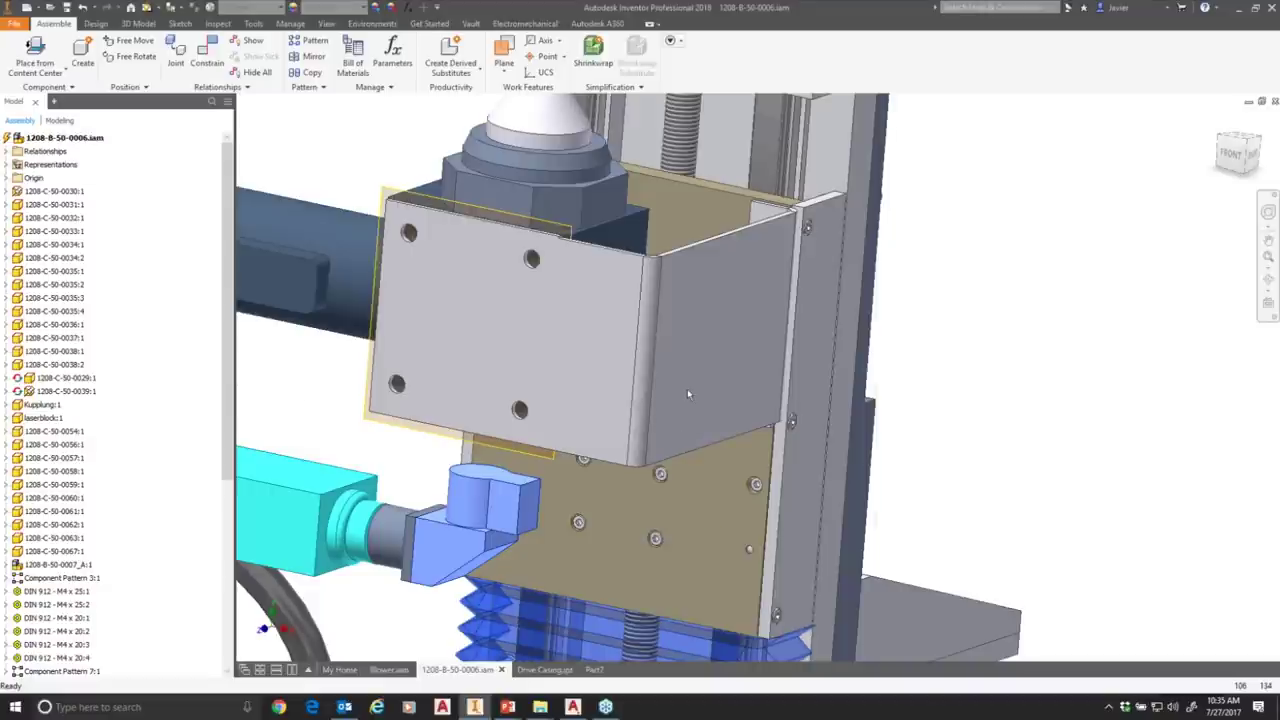
scroll(687, 388, "down", 5)
scroll(616, 325, "up", 6)
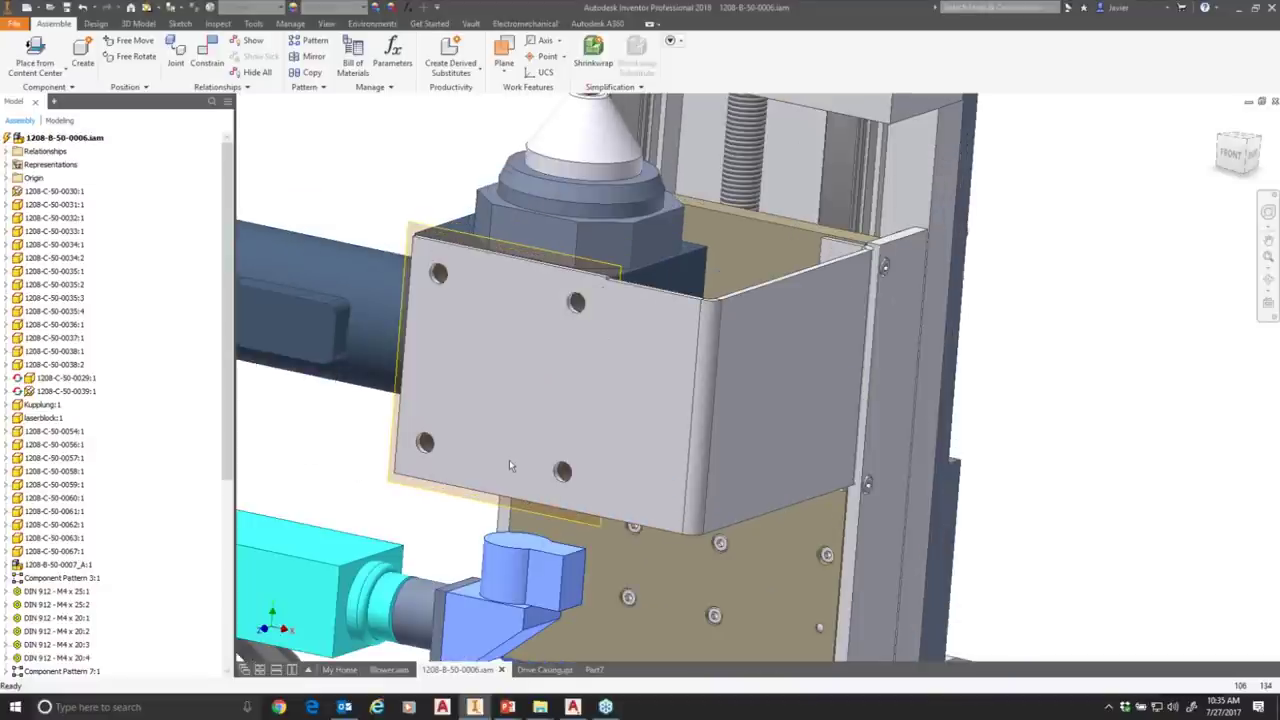
Switch to the PowerPoint slide show on modeling in an assembly.
mouse_move(531, 486)
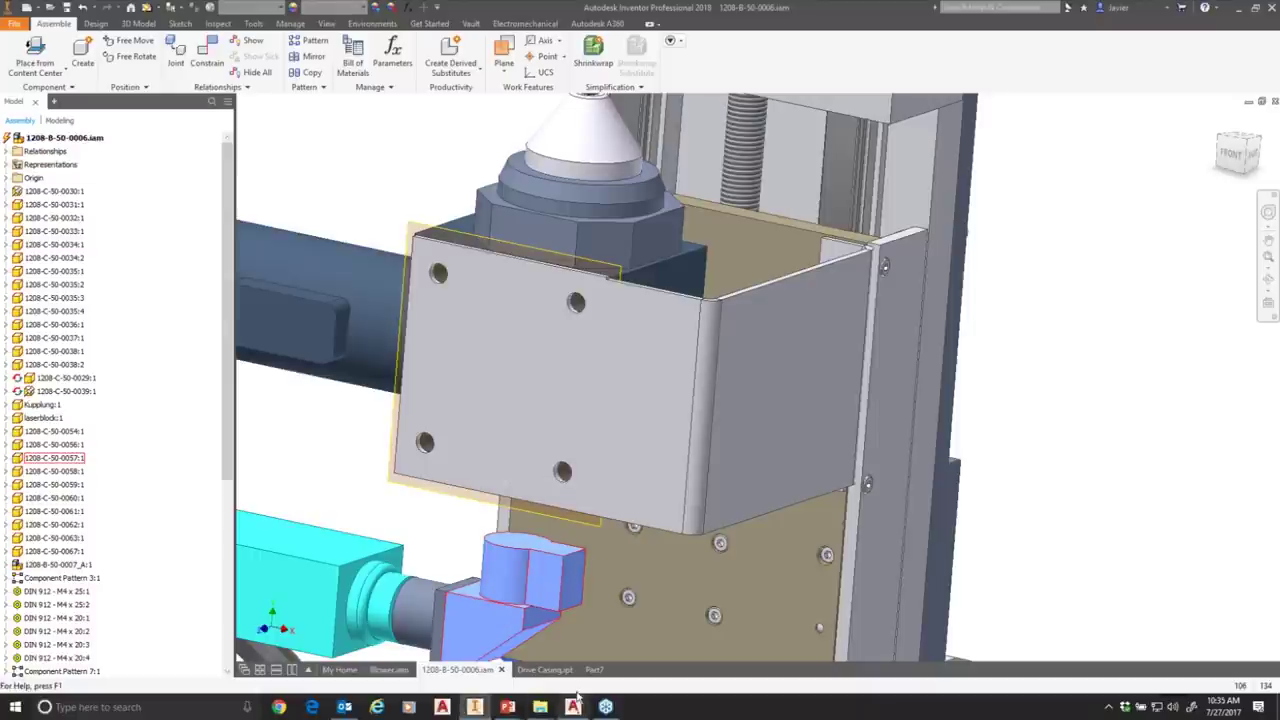
mouse_move(507, 707)
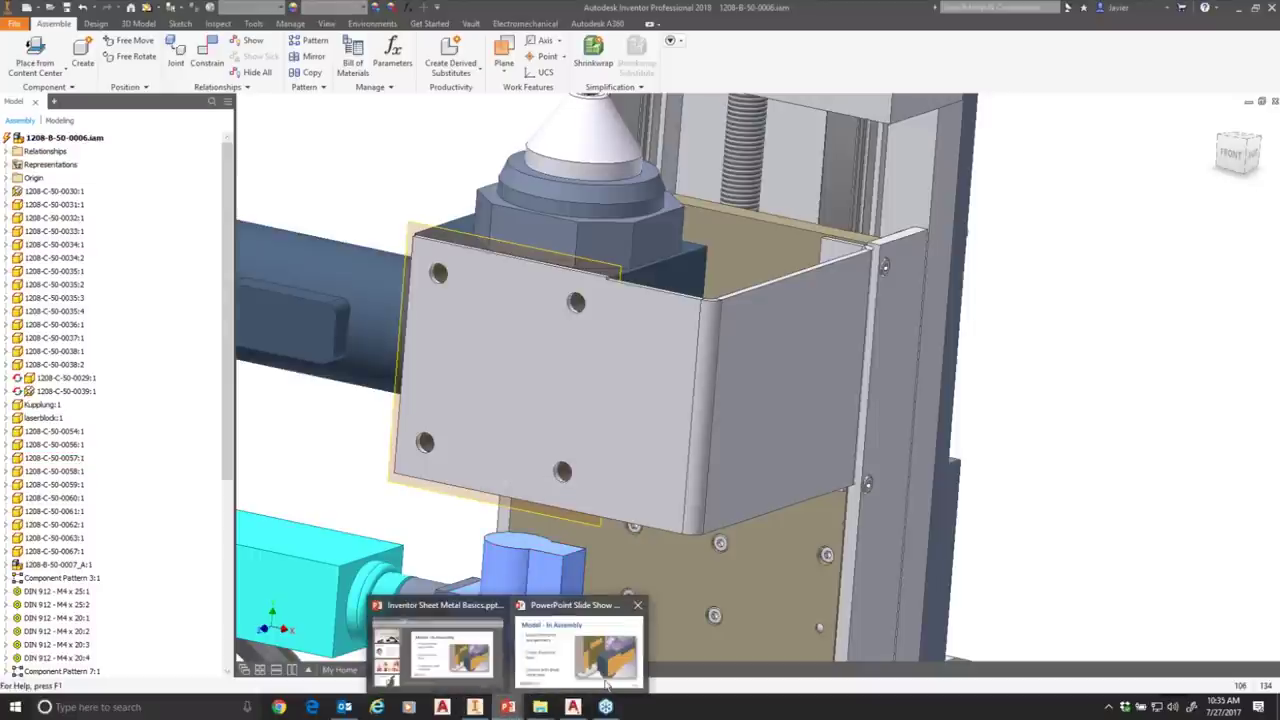
left_click(547, 668)
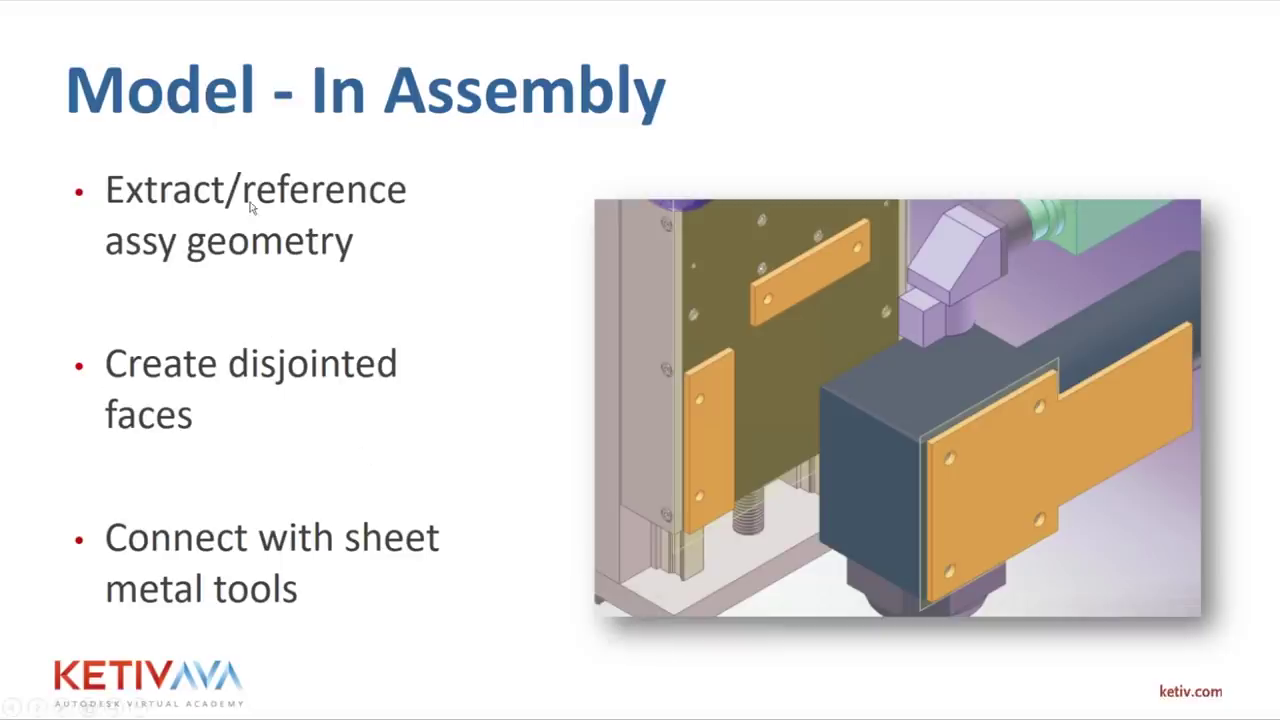
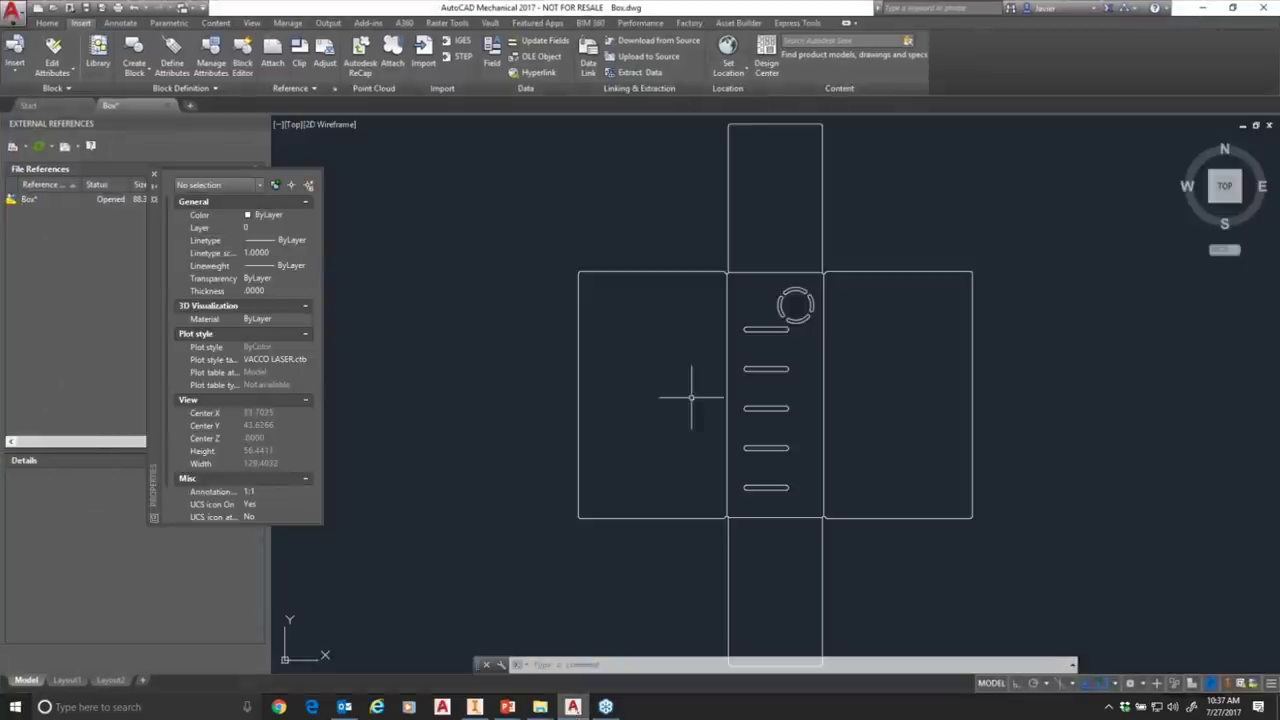
In AutoCAD Mechanical, copy the entire flat box pattern in Box.dwg to the clipboard, then clear the selection.
scroll(923, 491, "down", 2)
middle_click_drag(1000, 582, 770, 546)
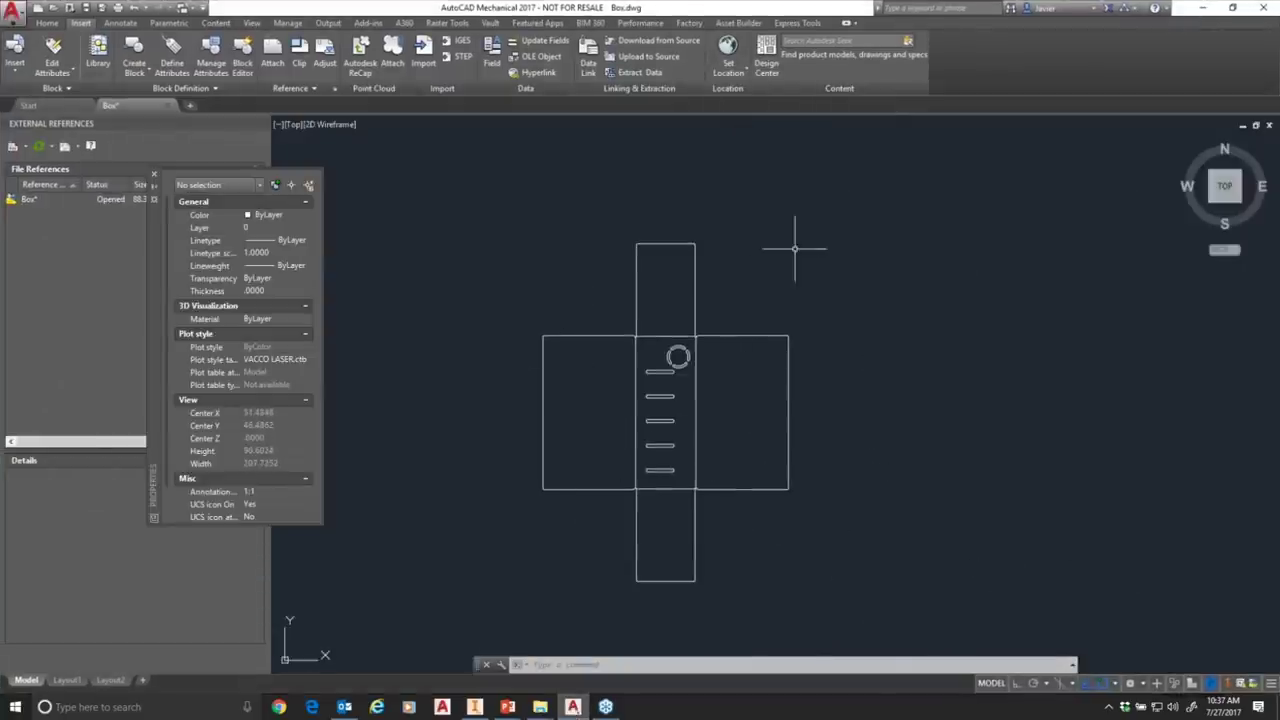
left_click(829, 224)
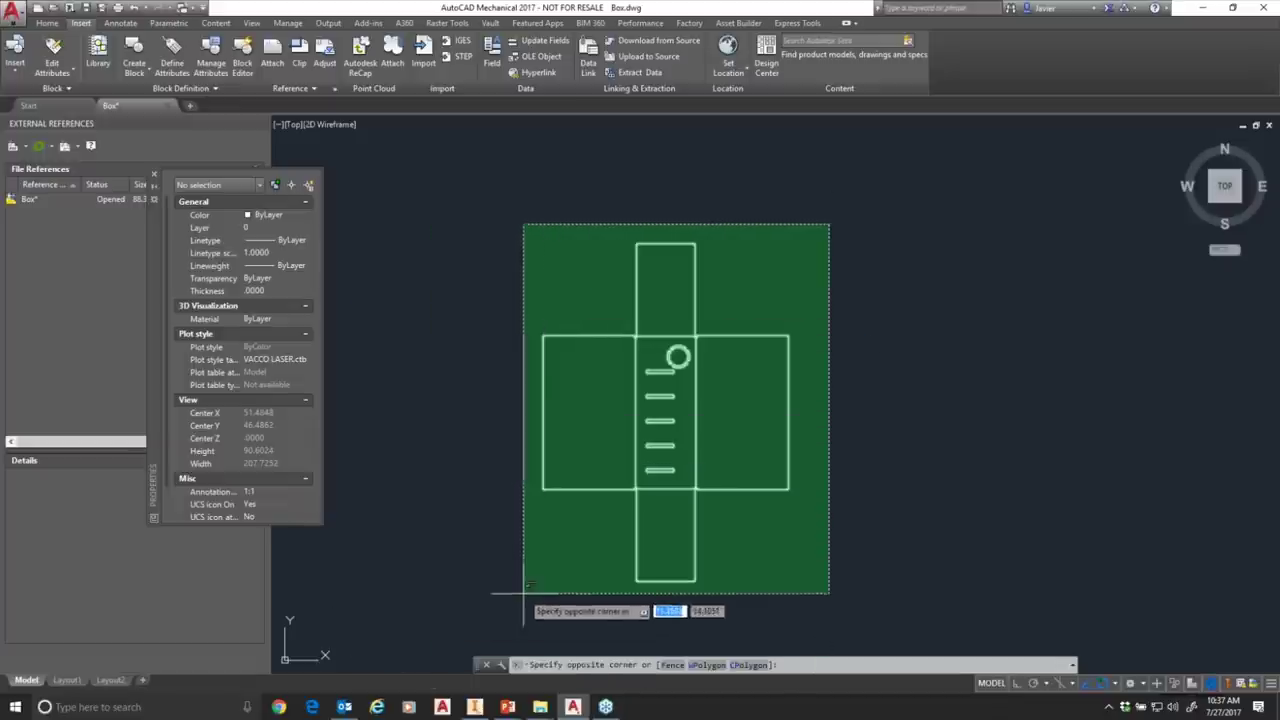
left_click(522, 598)
right_click(697, 326)
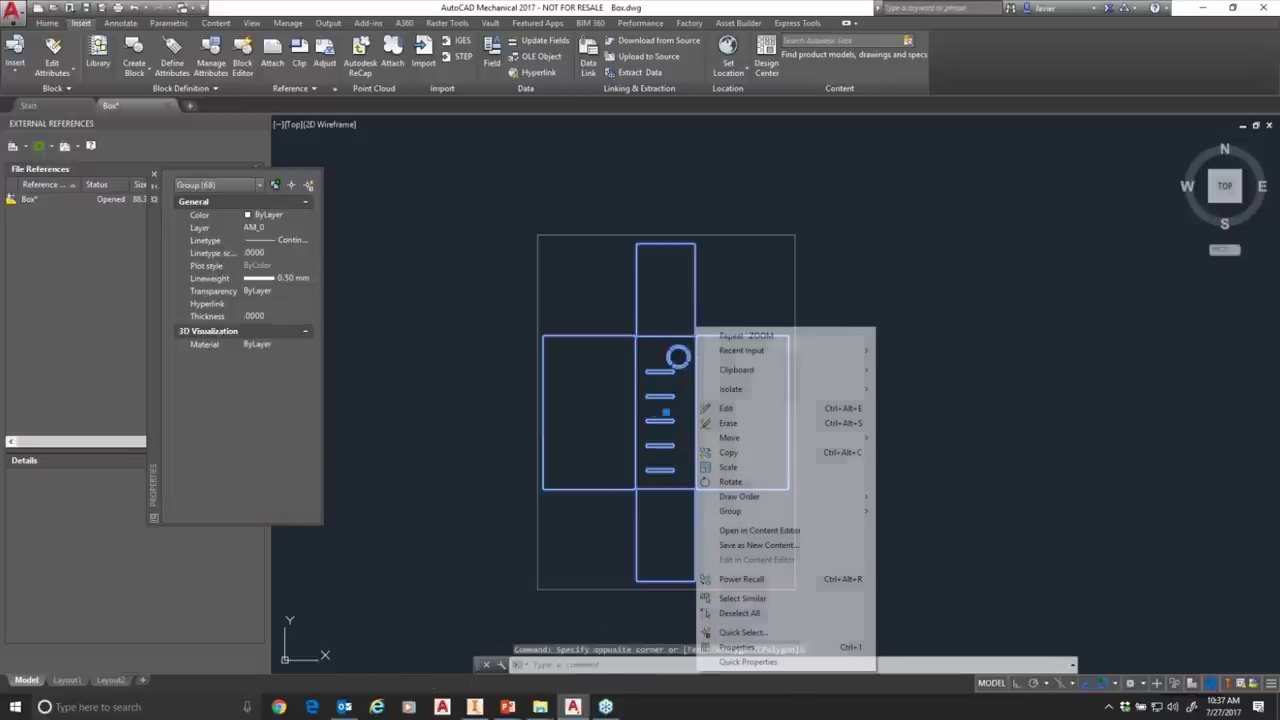
mouse_move(785, 372)
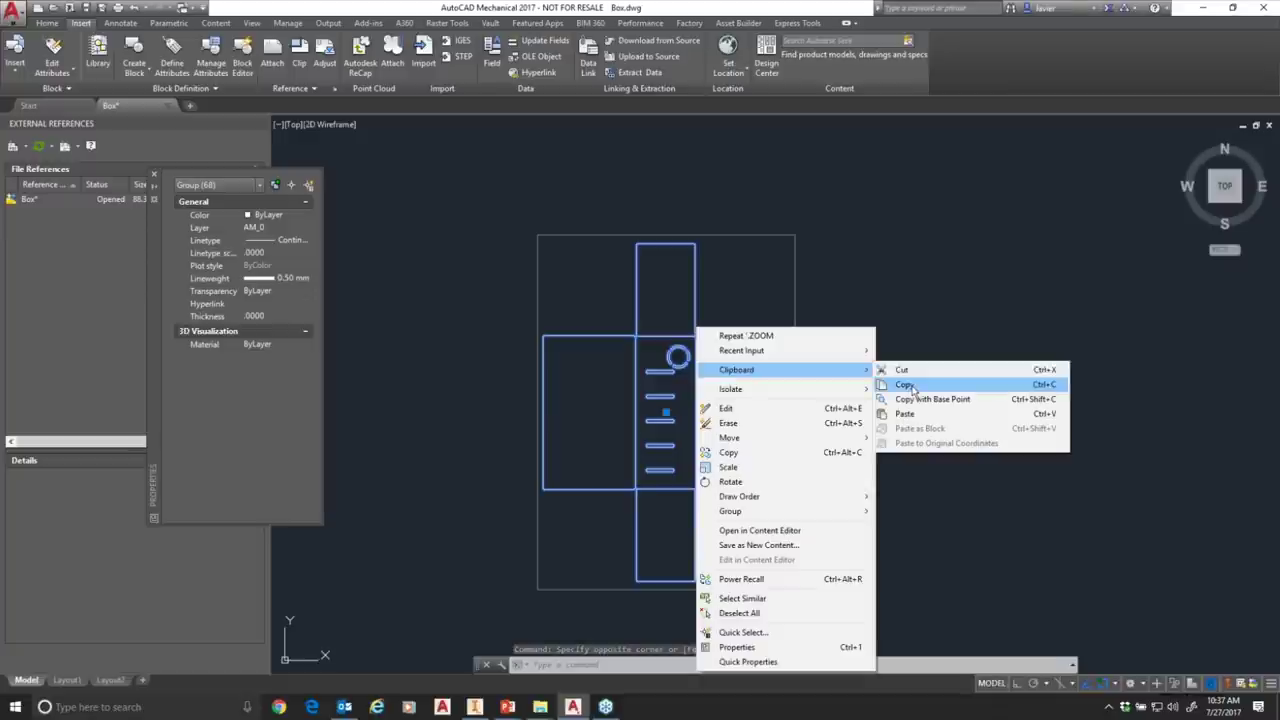
left_click(905, 385)
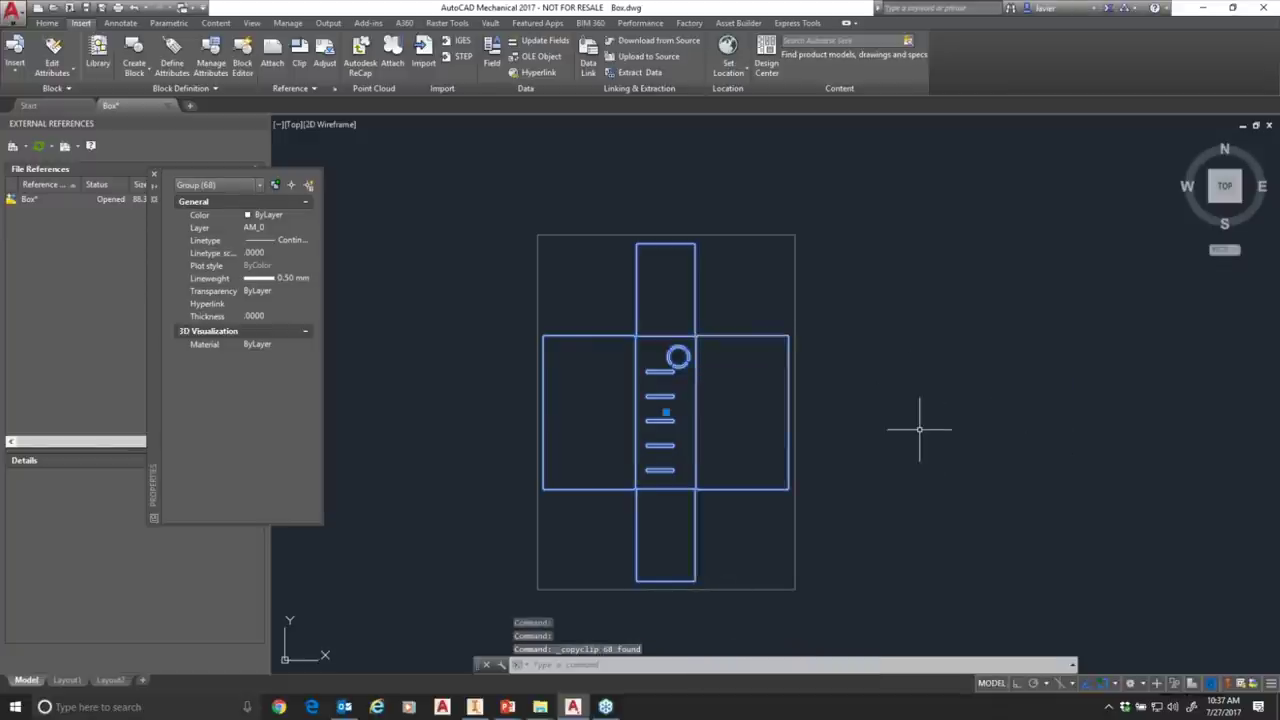
key("Escape")
Examine the corner reliefs and slots of the flat box pattern, and switch back to the Inventor assembly.
scroll(645, 342, "up", 4)
scroll(651, 343, "up", 1)
scroll(651, 343, "down", 1)
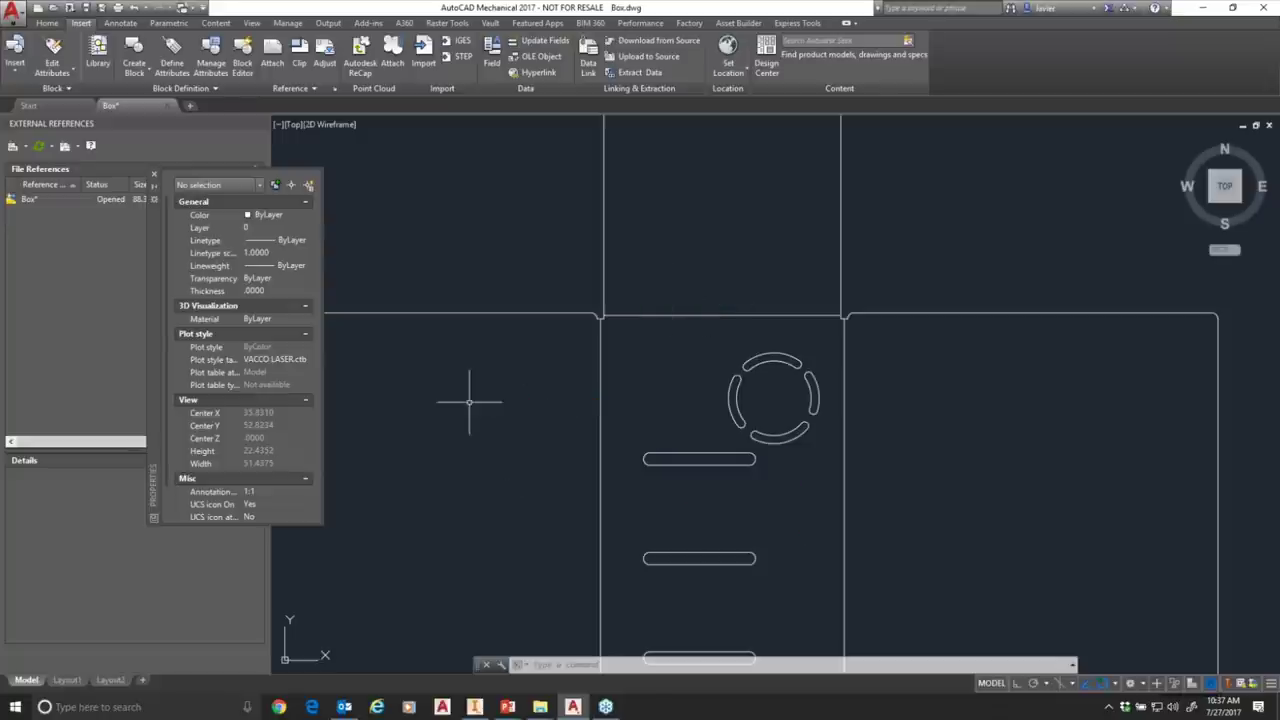
left_click(474, 706)
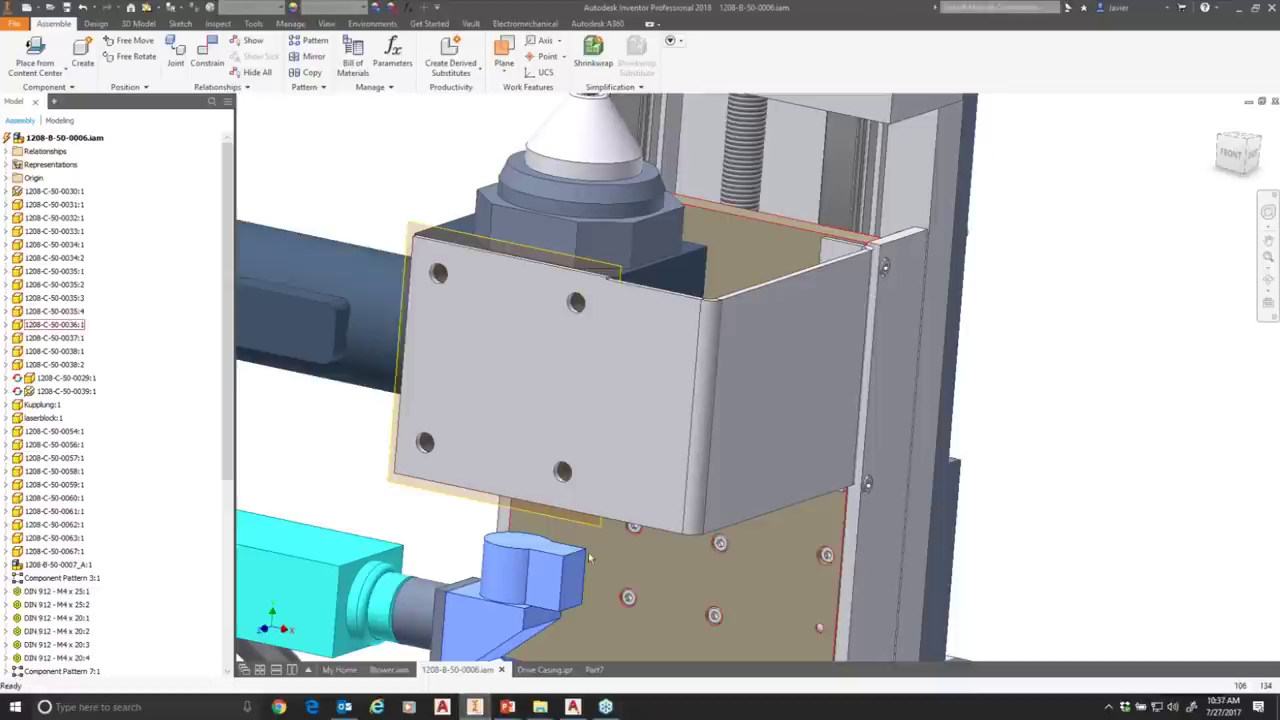
scroll(460, 335, "up", 3)
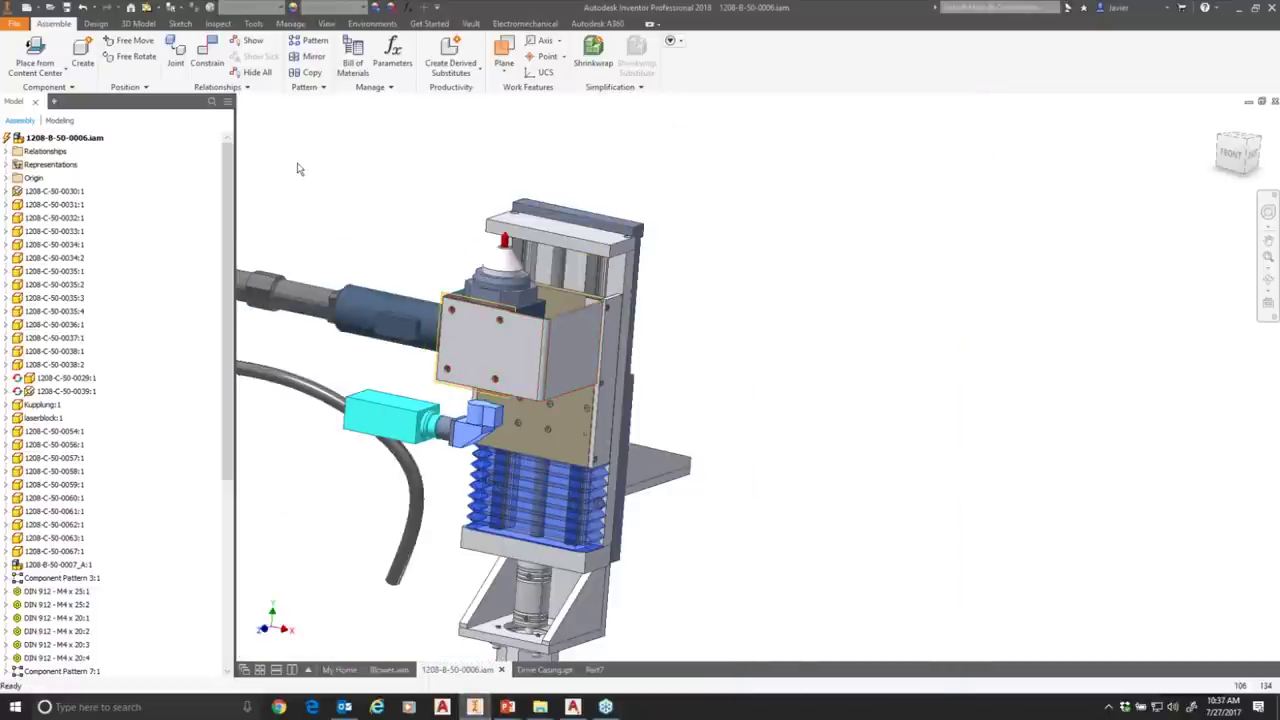
Create a new sheet metal part and start a 2D sketch on the horizontal XZ origin plane.
left_click(27, 7)
left_click(612, 244)
double_click(612, 244)
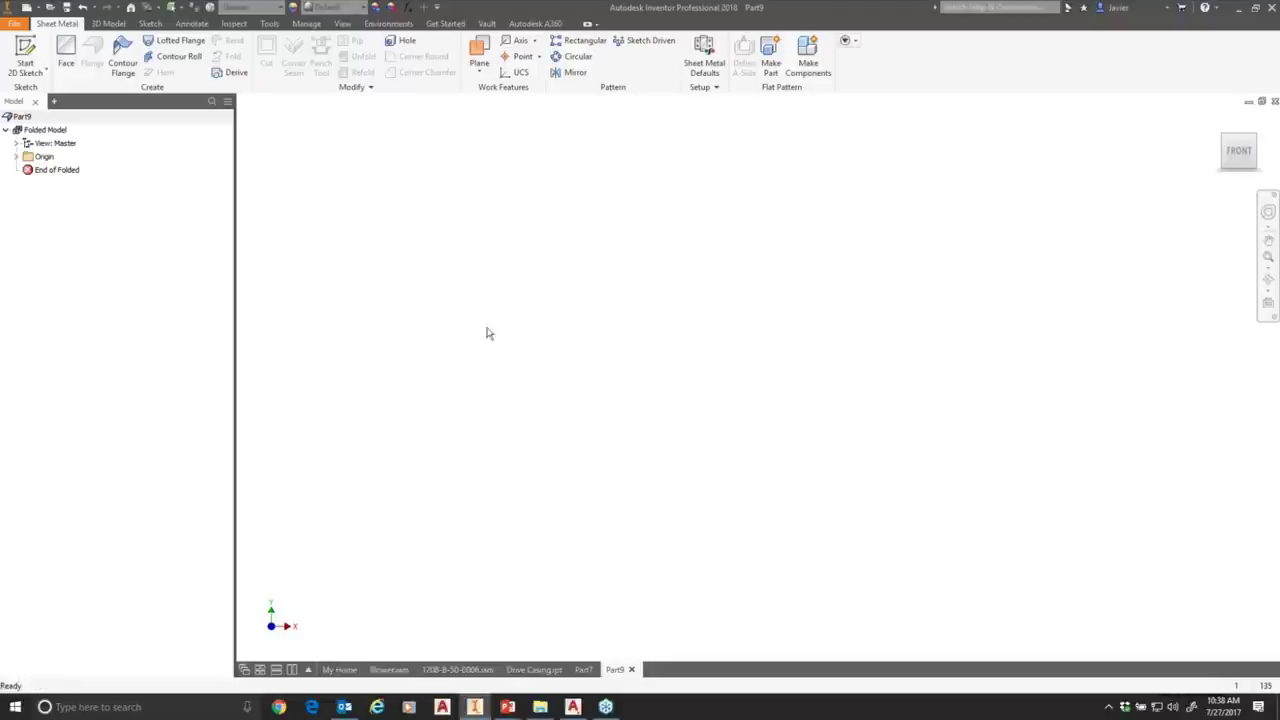
left_click(25, 45)
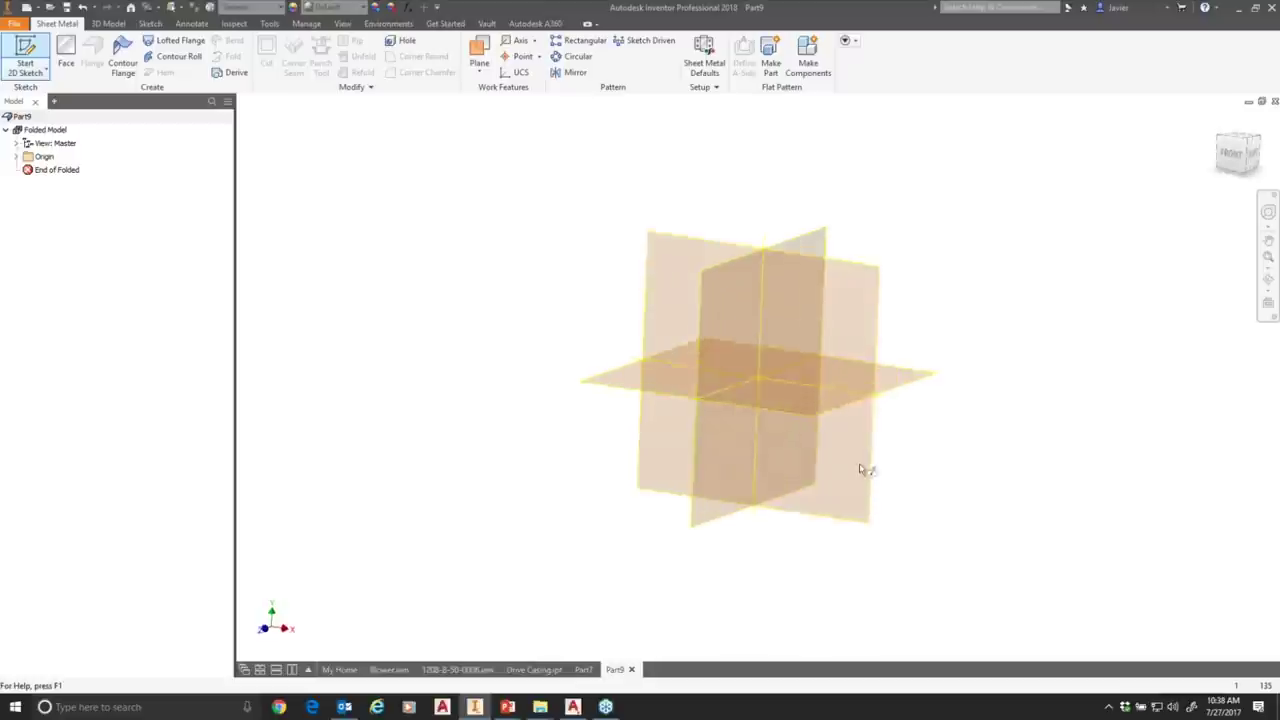
left_click(742, 419)
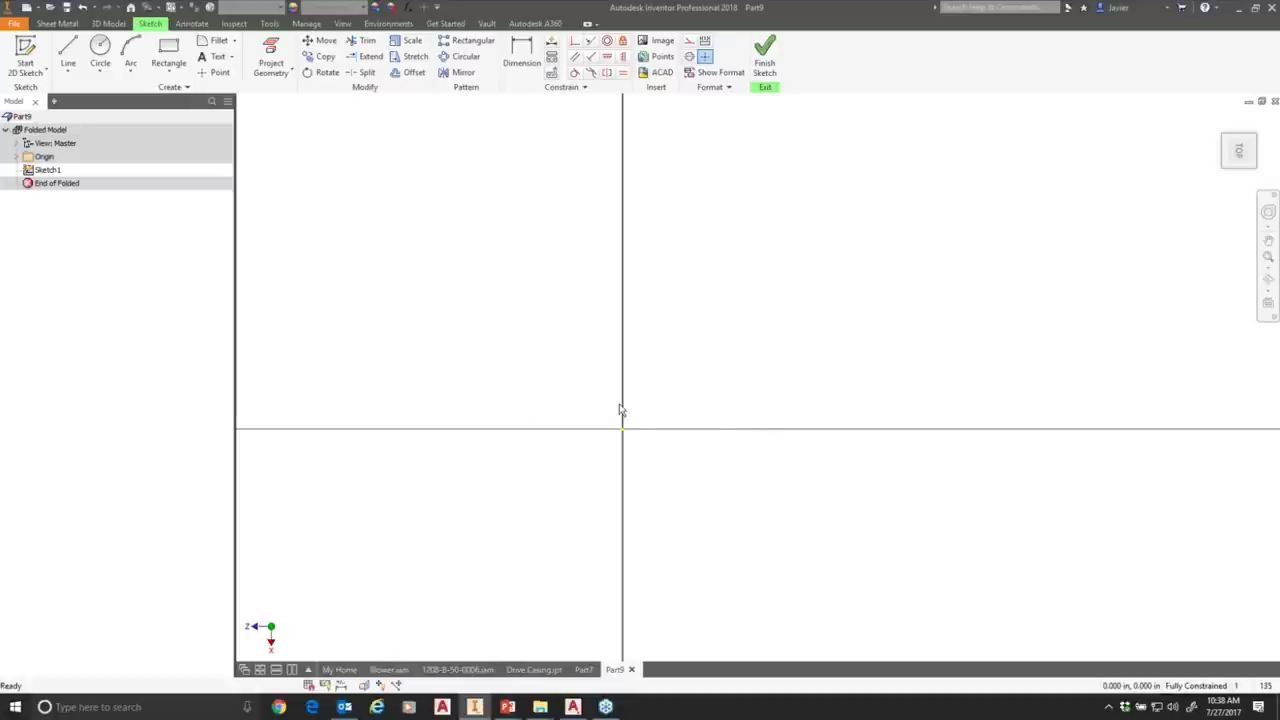
Paste the copied flat box pattern over the sketch origin, using the detected inch units and constrained end points.
right_click(691, 341)
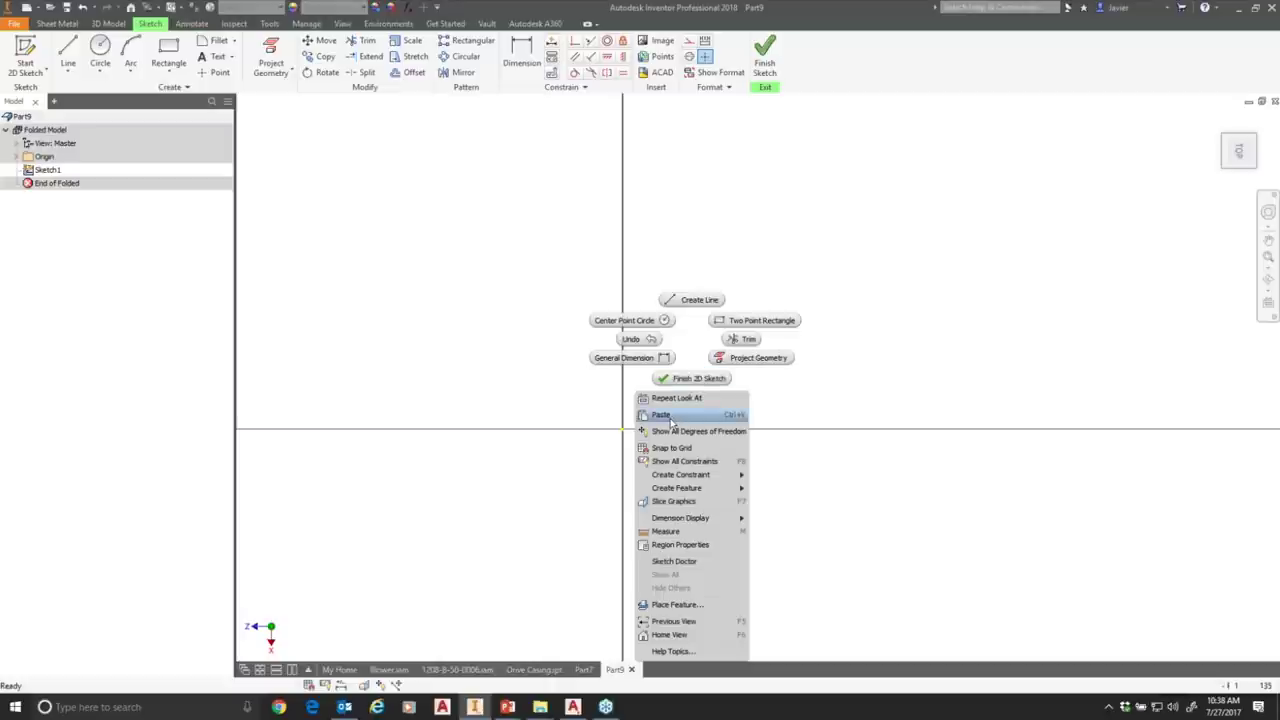
left_click(668, 416)
scroll(903, 554, "up", 5)
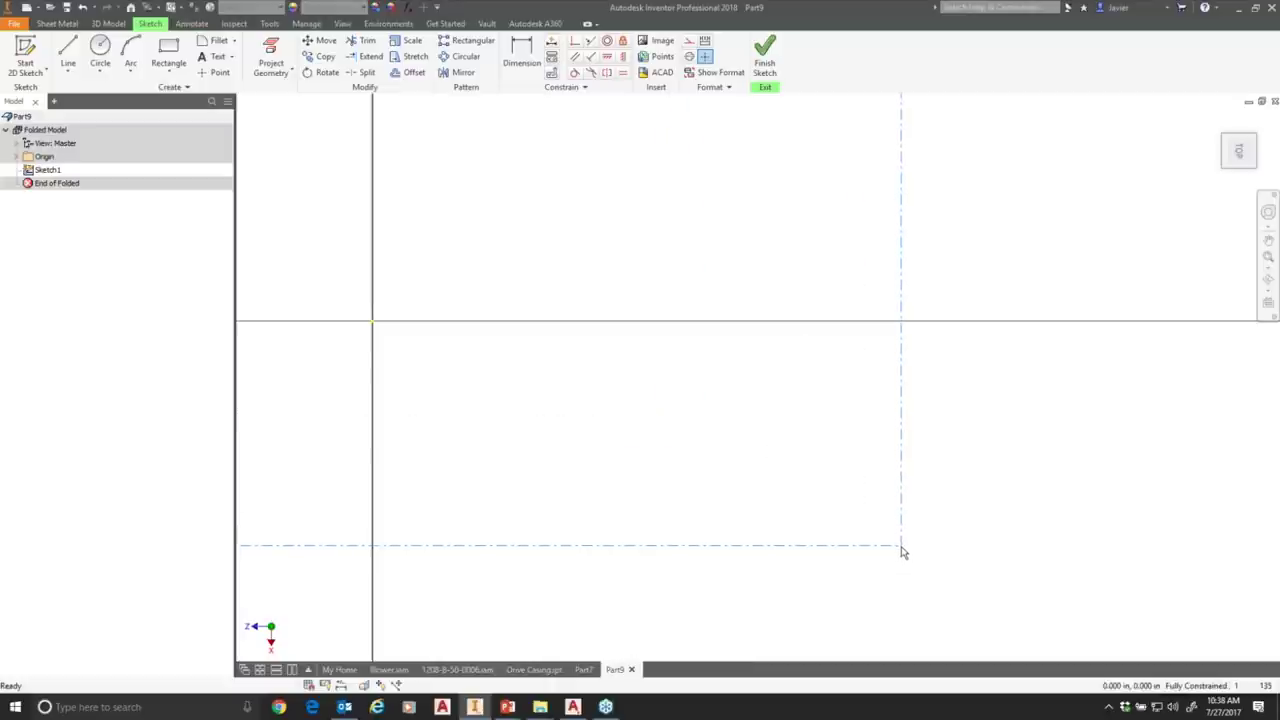
scroll(903, 550, "down", 4)
scroll(903, 548, "down", 4)
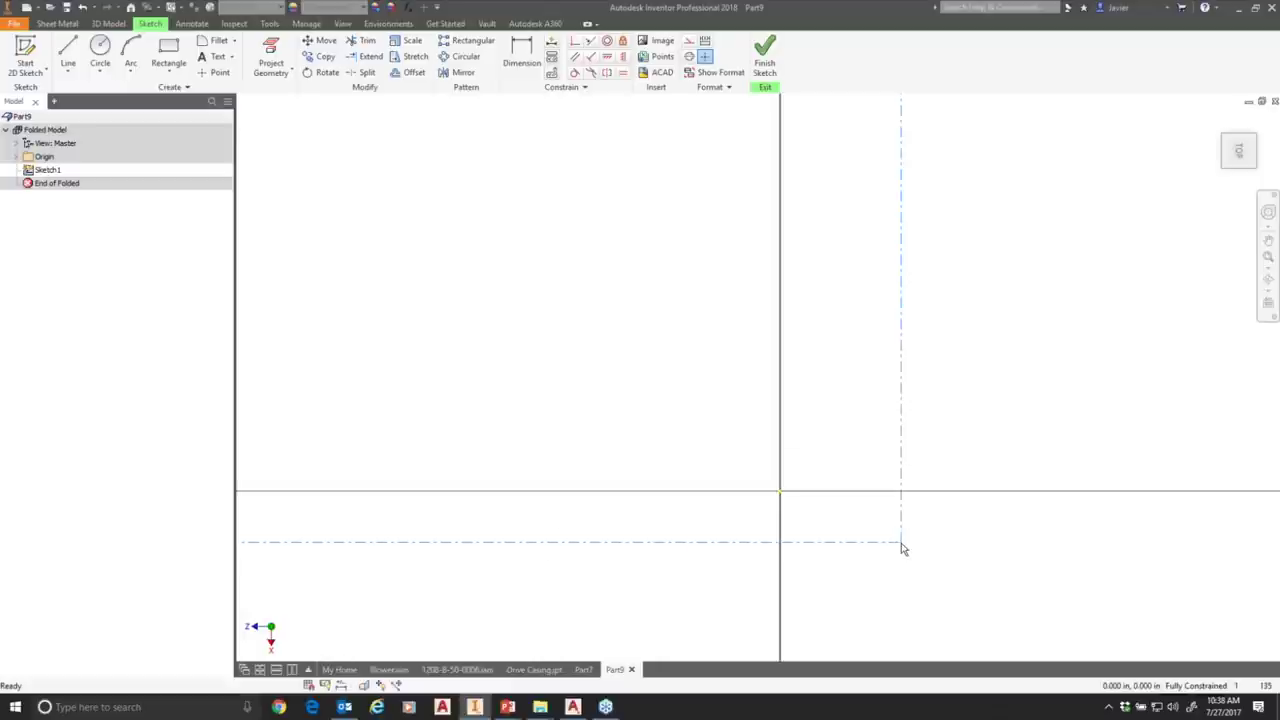
scroll(903, 548, "down", 4)
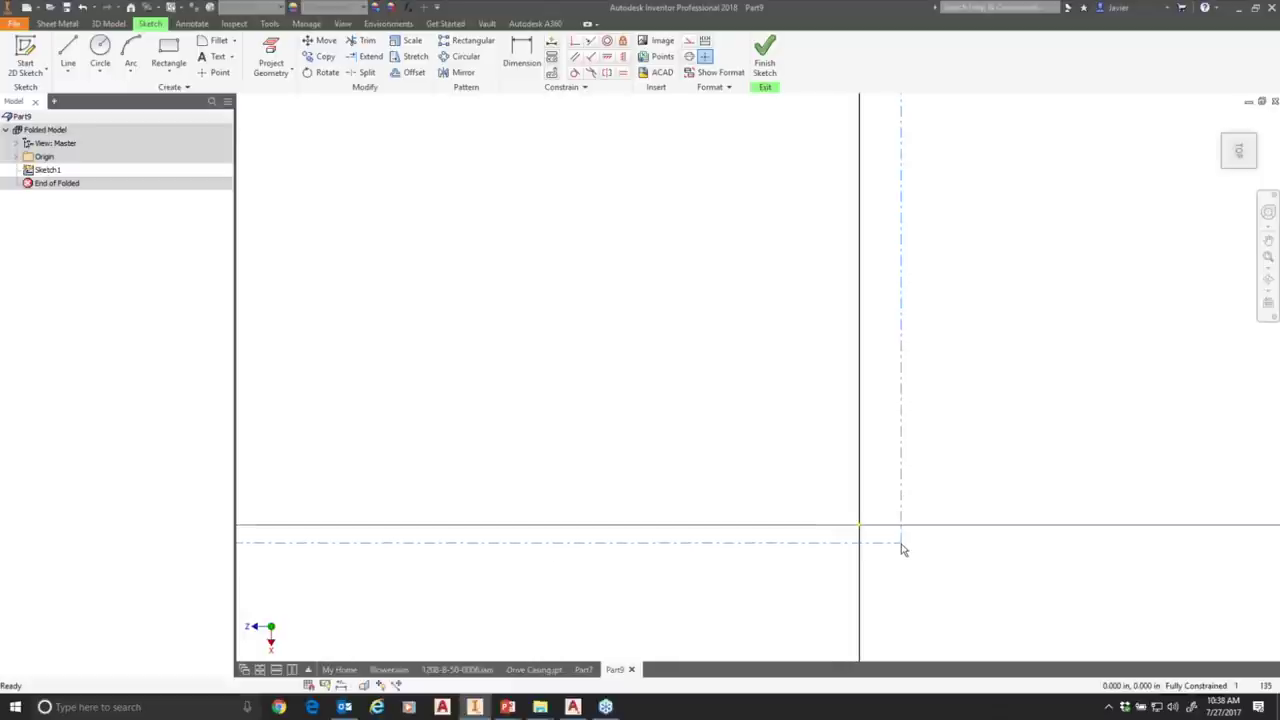
scroll(903, 548, "down", 4)
scroll(903, 548, "down", 5)
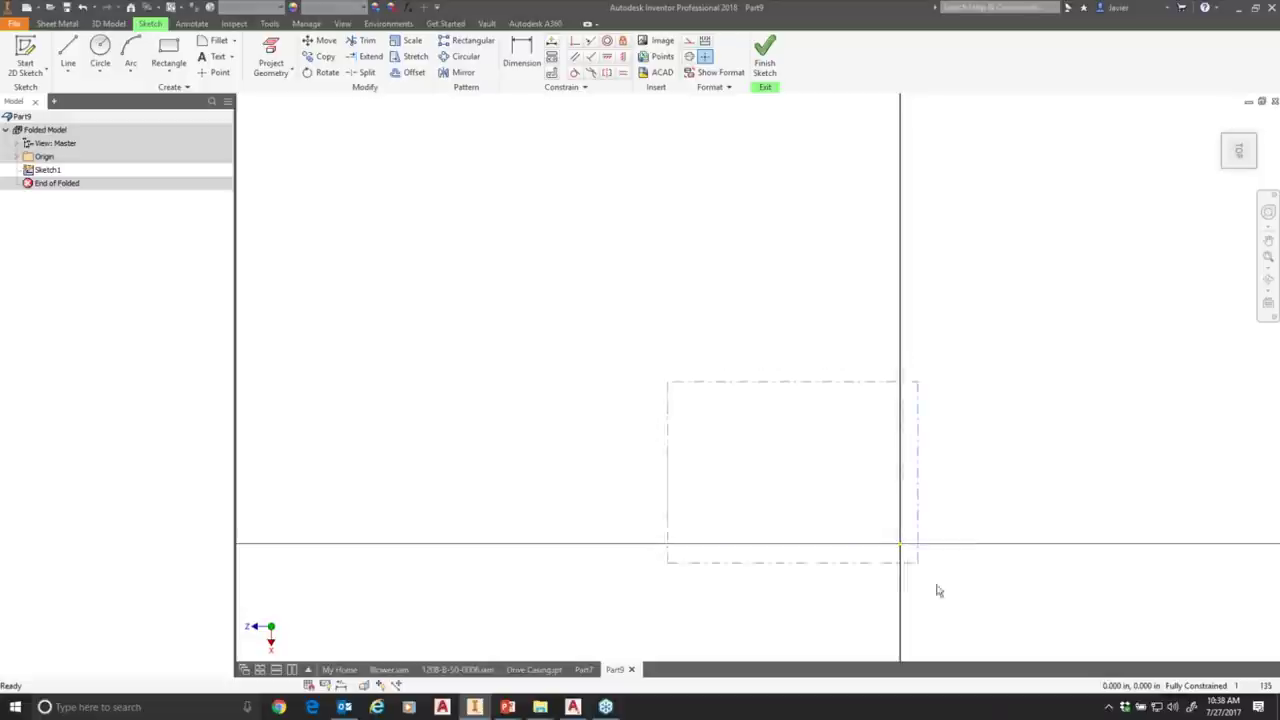
middle_click_drag(1068, 598, 877, 516)
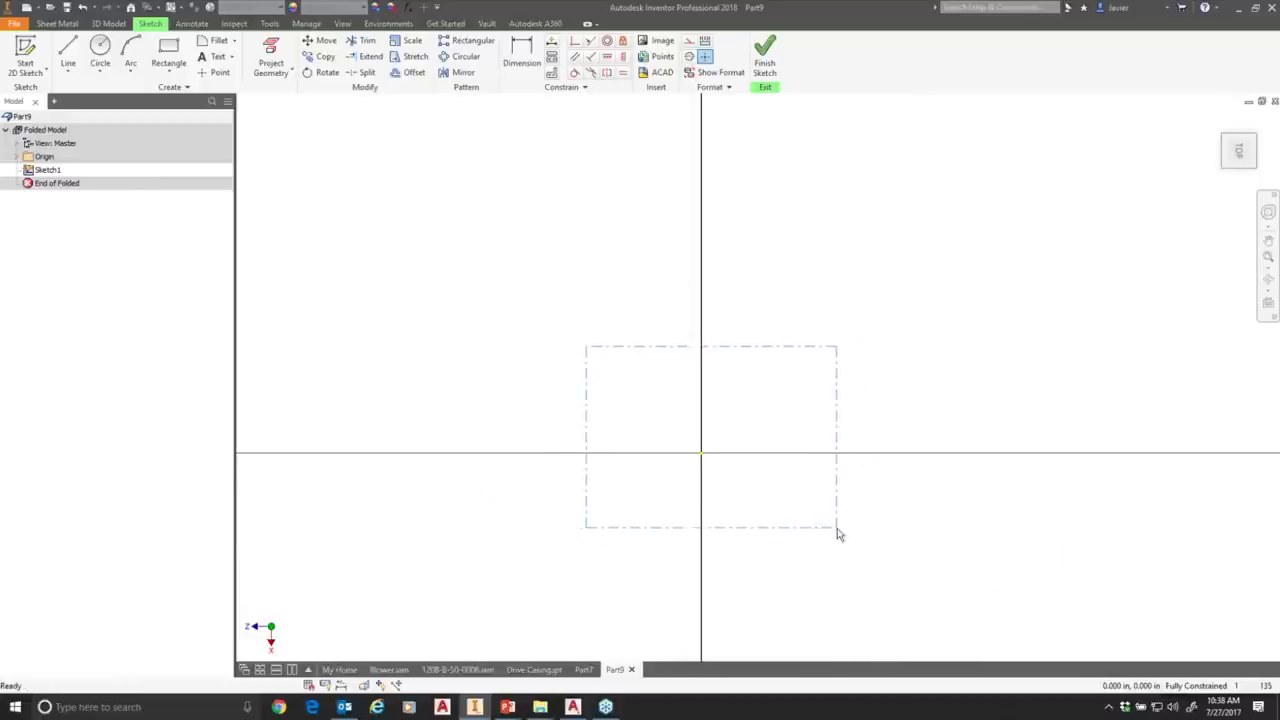
right_click(838, 540)
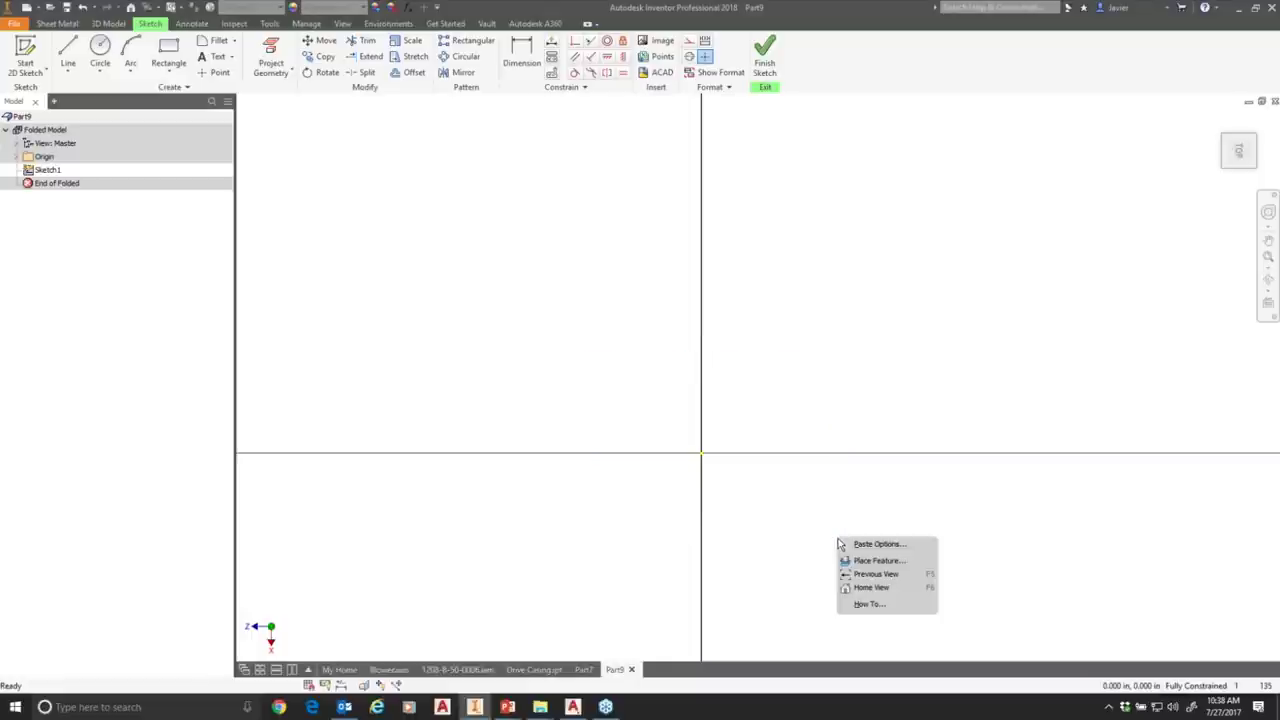
left_click(890, 545)
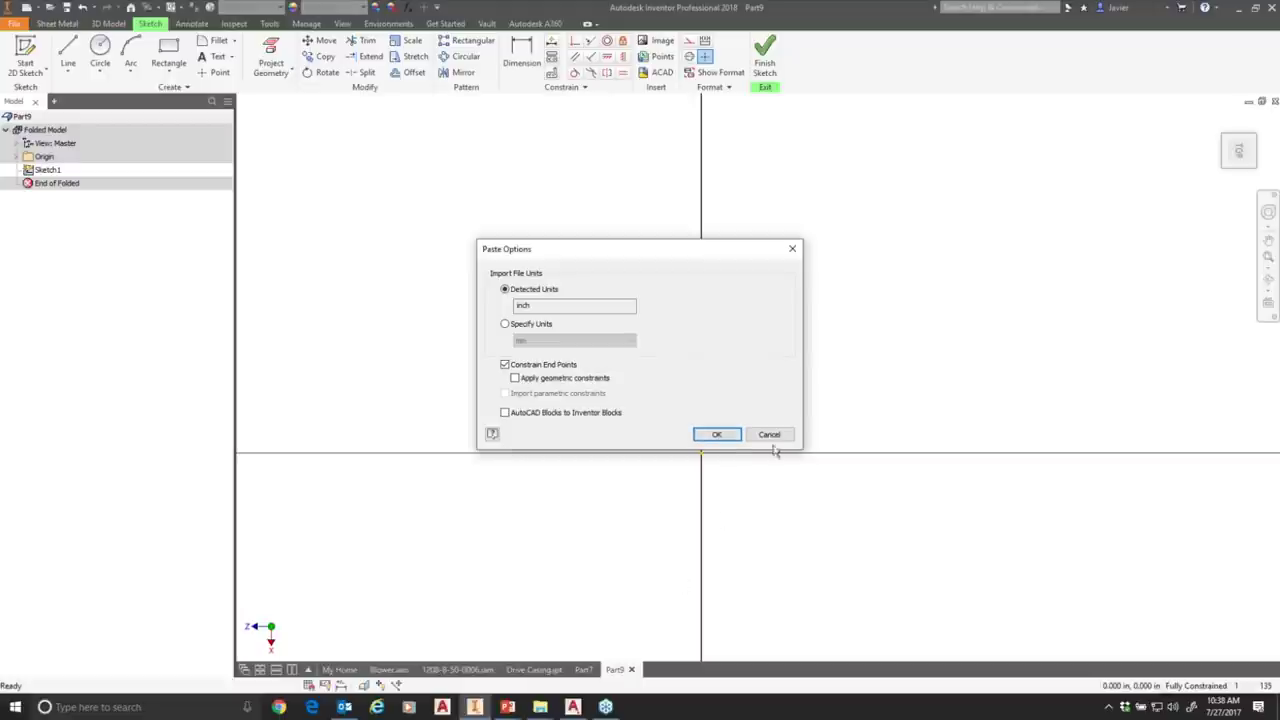
left_click(716, 434)
left_click(835, 544)
key("Escape")
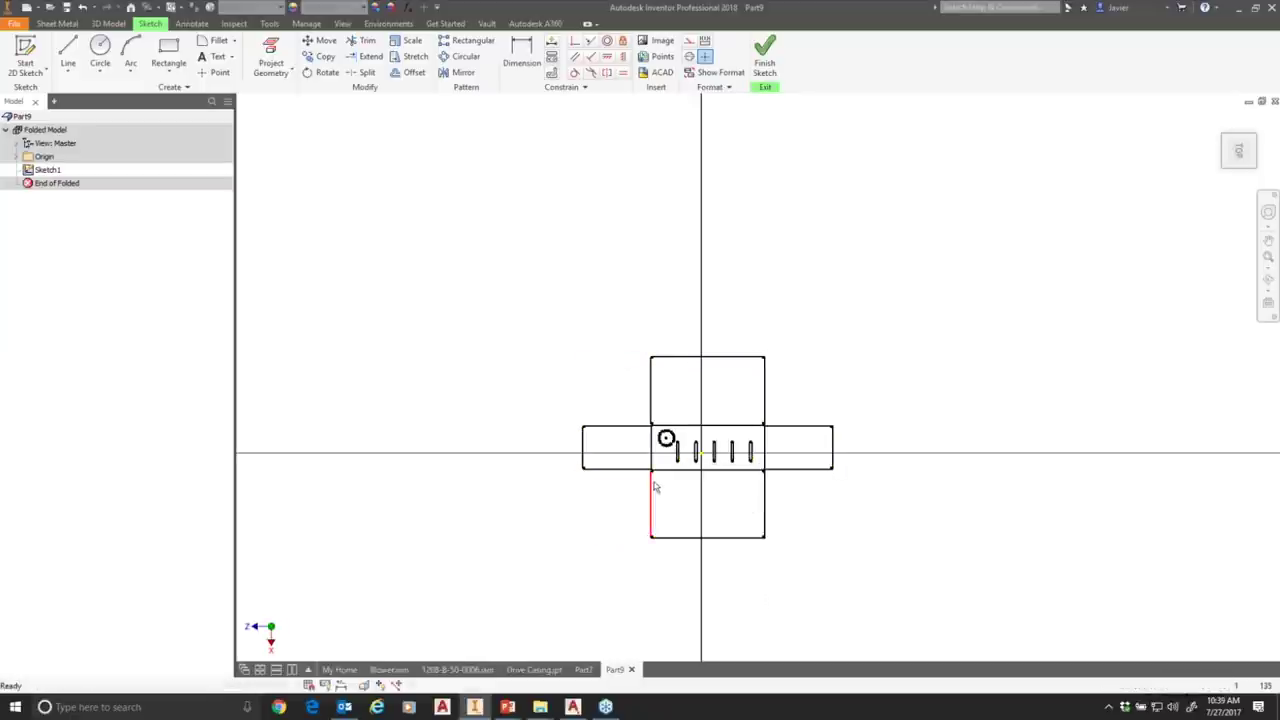
Inspect the rounded corners and slots of the pasted box pattern, and finish the sketch.
scroll(675, 500, "up", 3)
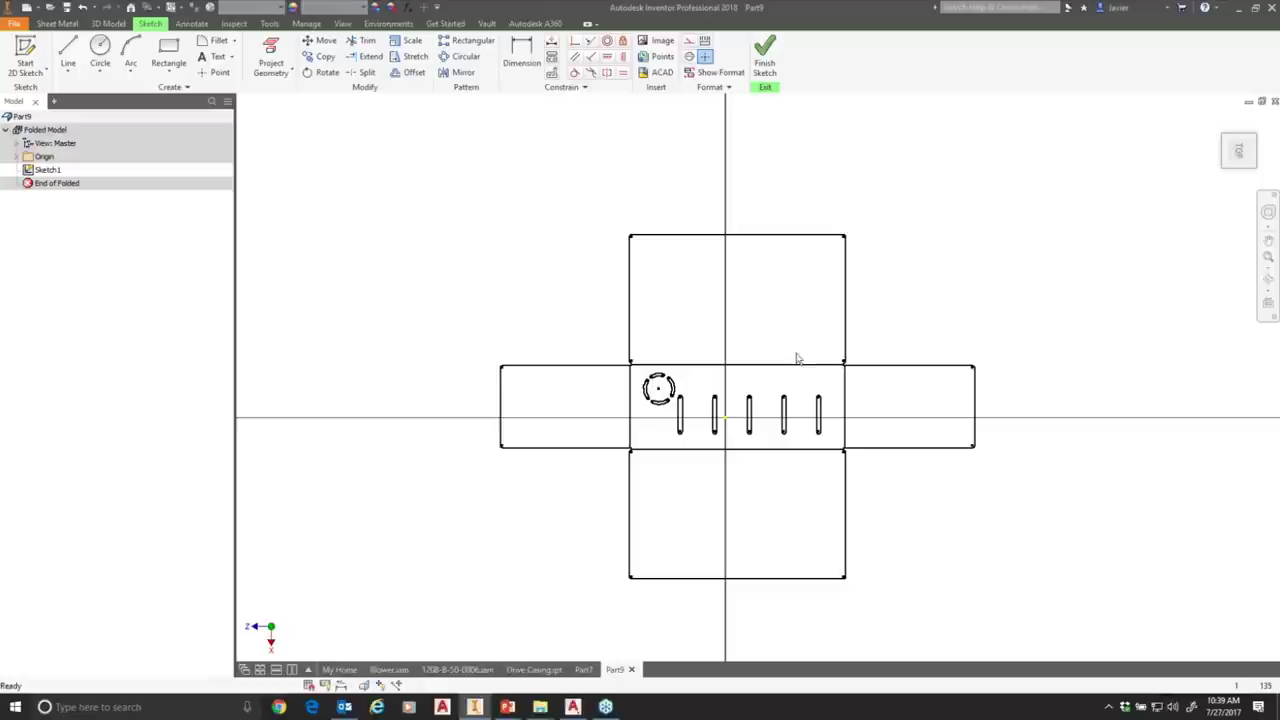
scroll(863, 346, "up", 4)
scroll(880, 355, "down", 10)
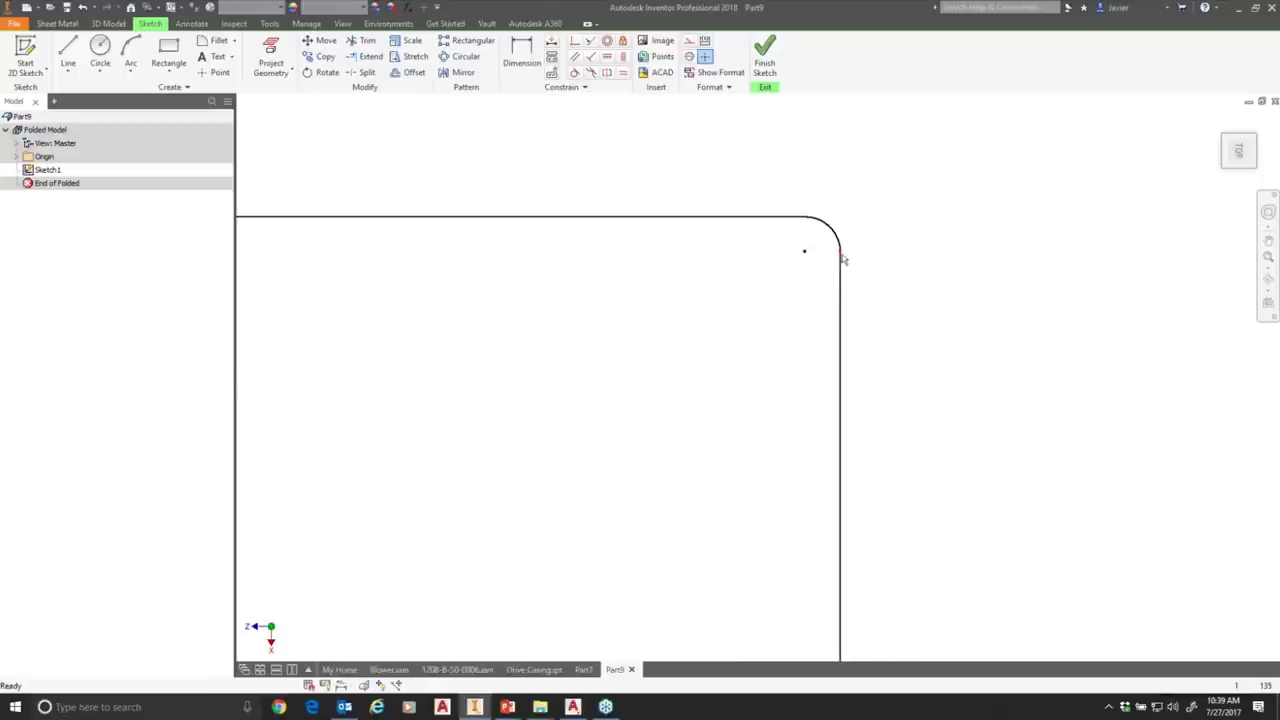
scroll(800, 263, "up", 8)
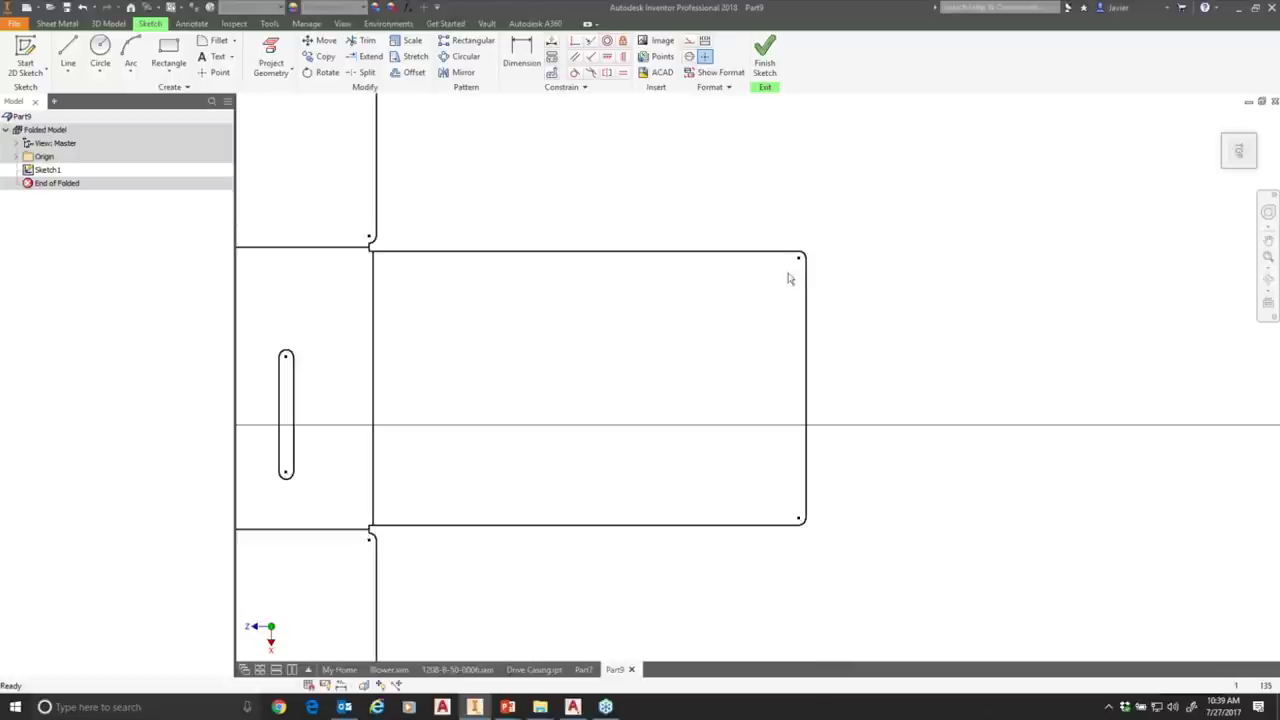
middle_click_drag(693, 341, 693, 378)
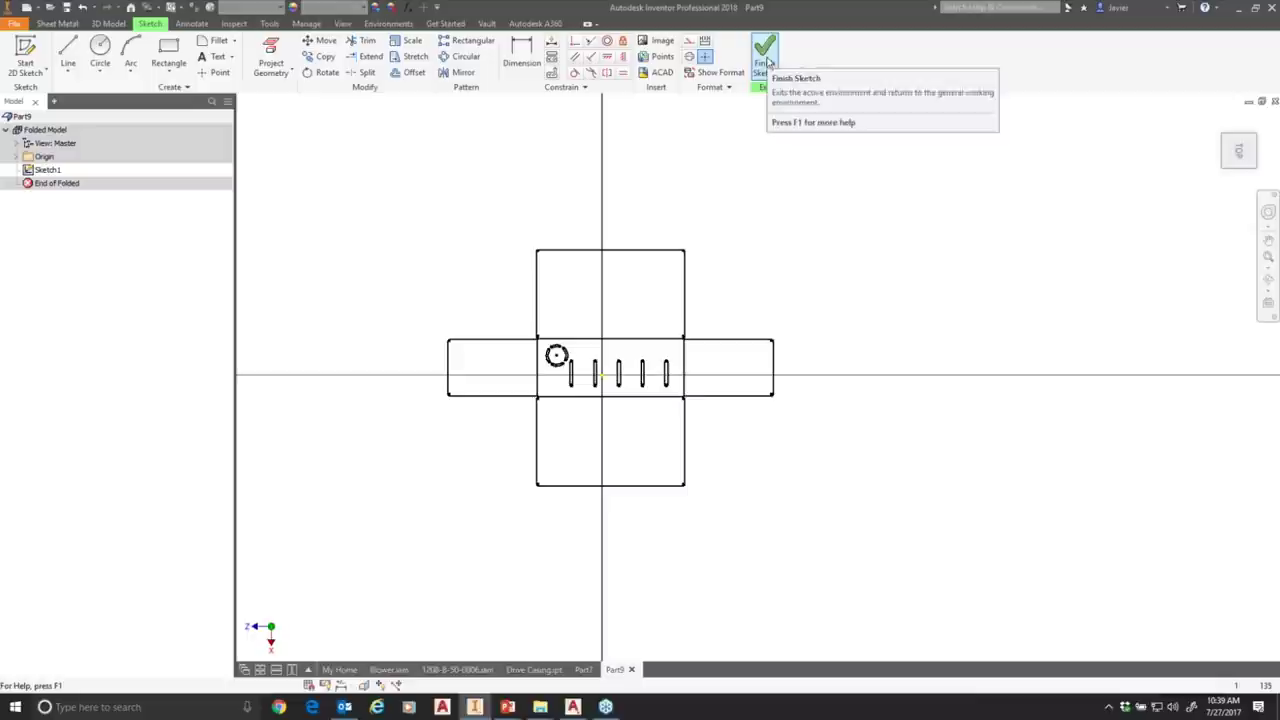
left_click(765, 62)
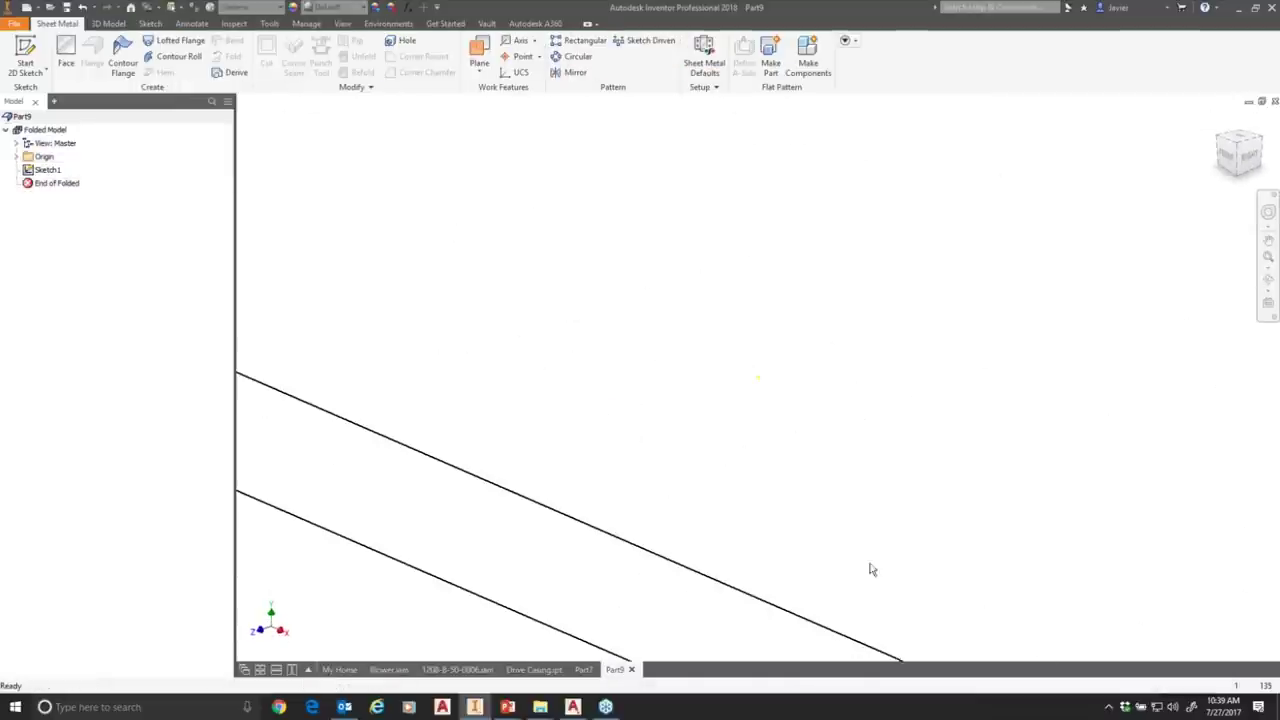
key("F6")
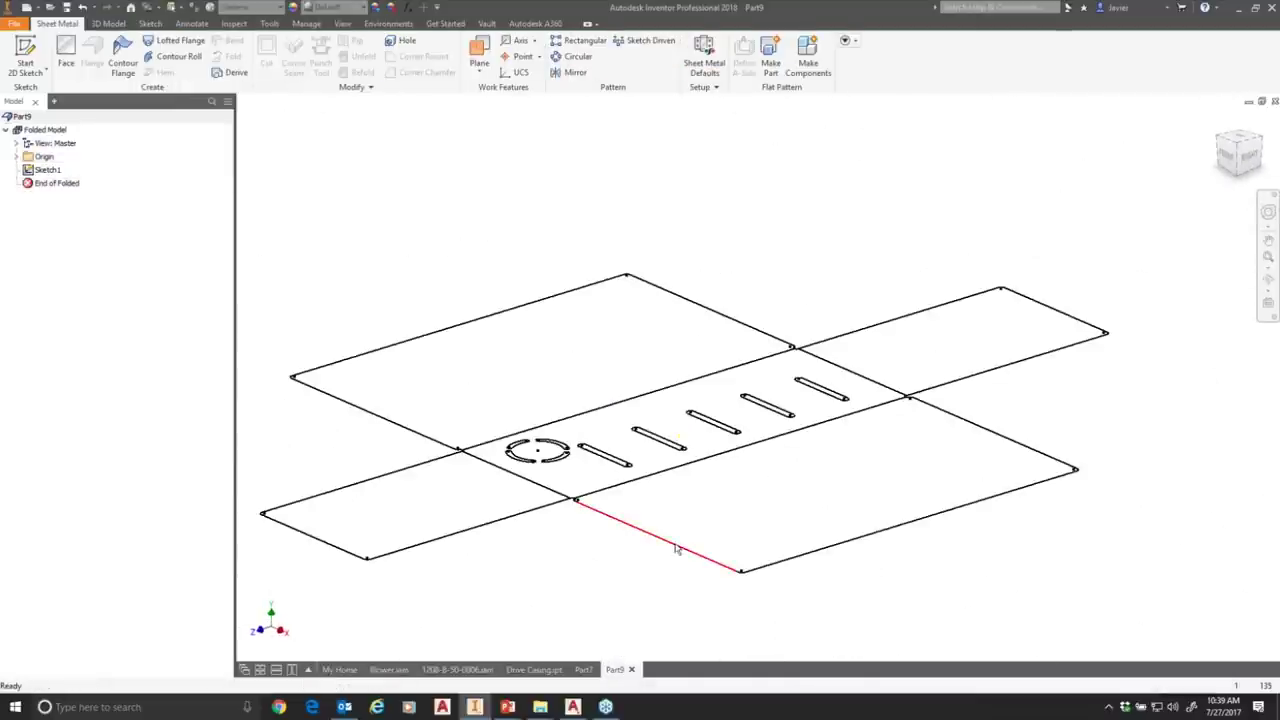
Create a sheet metal face from all five panels of the box pattern, following the default rule, with the thickness offset flipped downward.
scroll(843, 500, "up", 2)
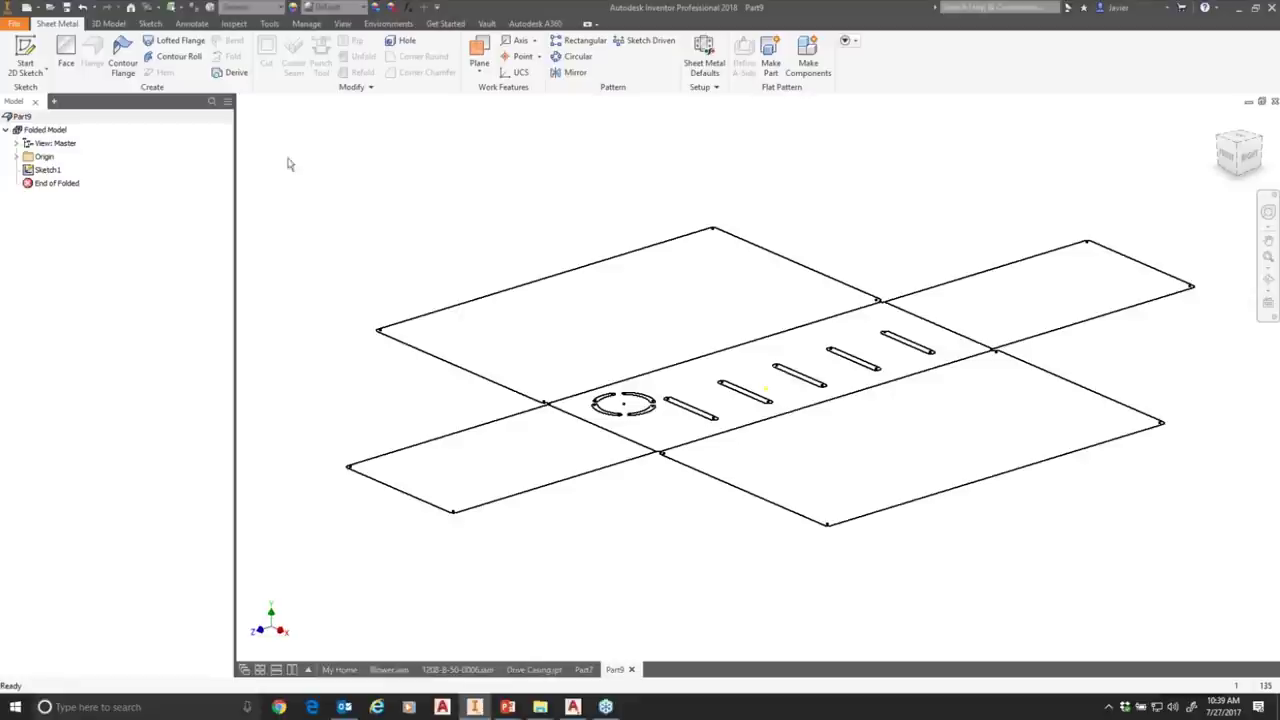
left_click(58, 50)
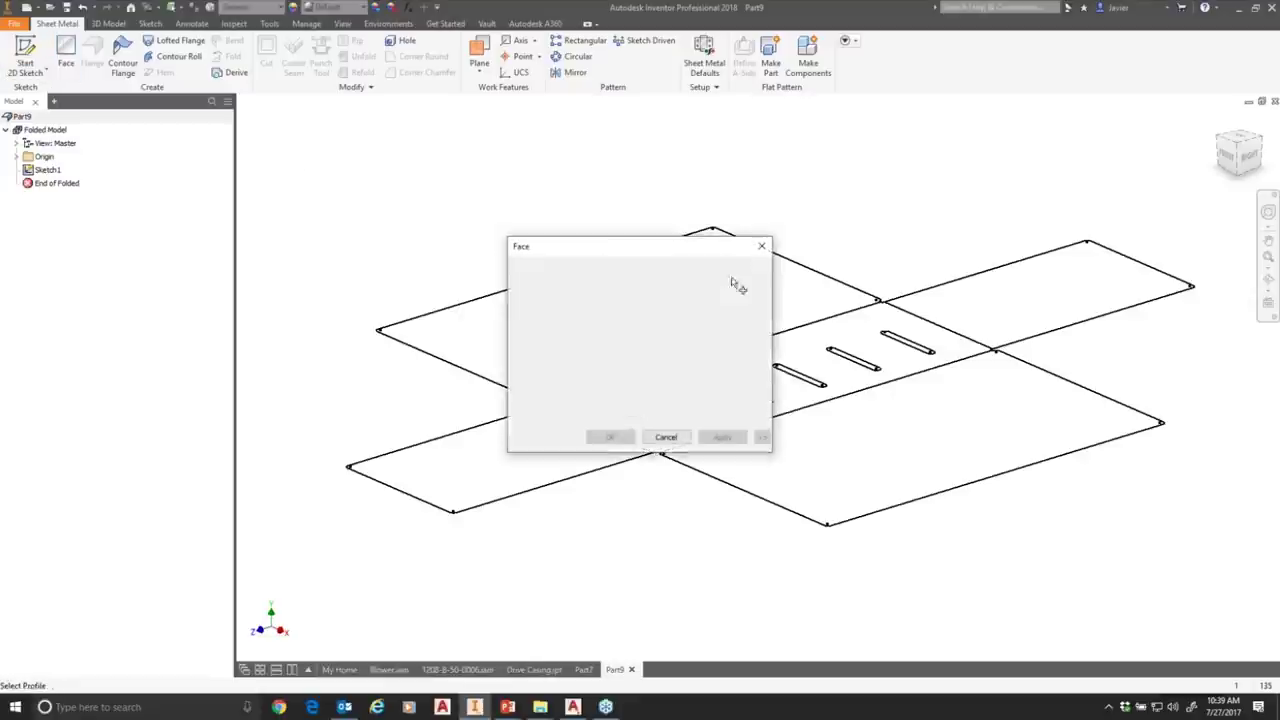
left_click(519, 478)
left_click(852, 497)
left_click(840, 380)
left_click(1050, 298)
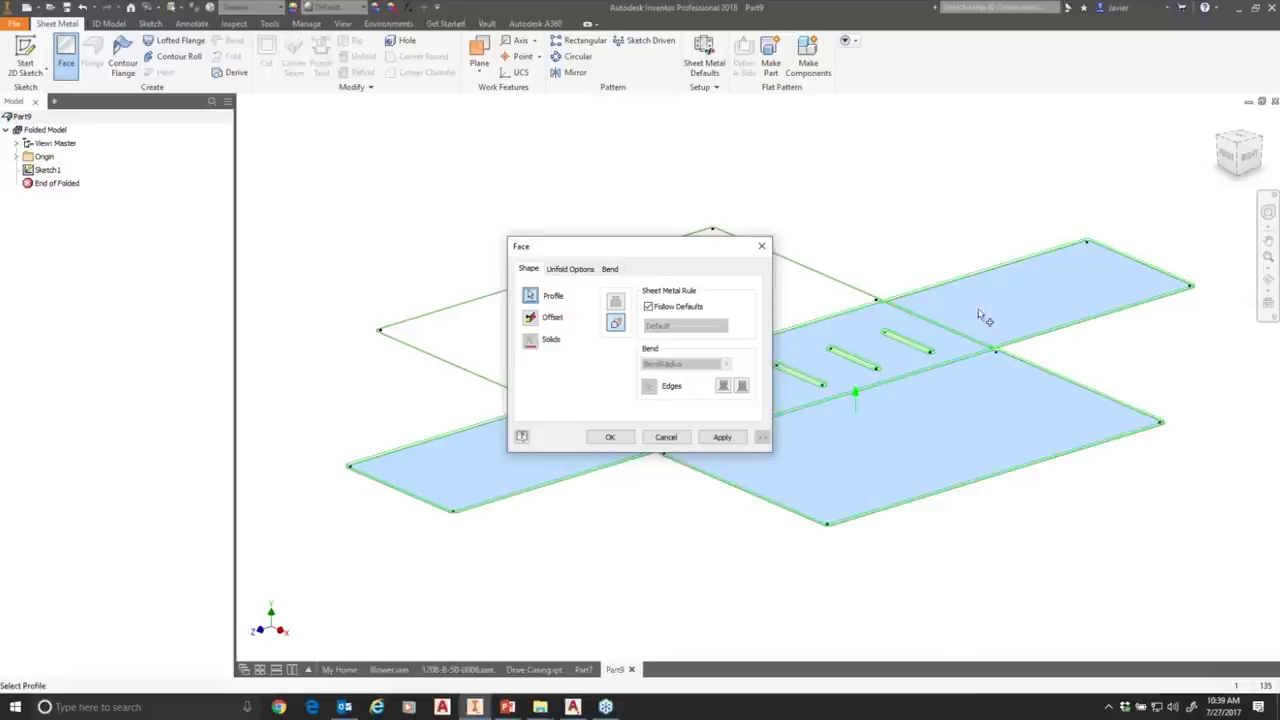
left_click(839, 312)
left_click_drag(680, 249, 394, 30)
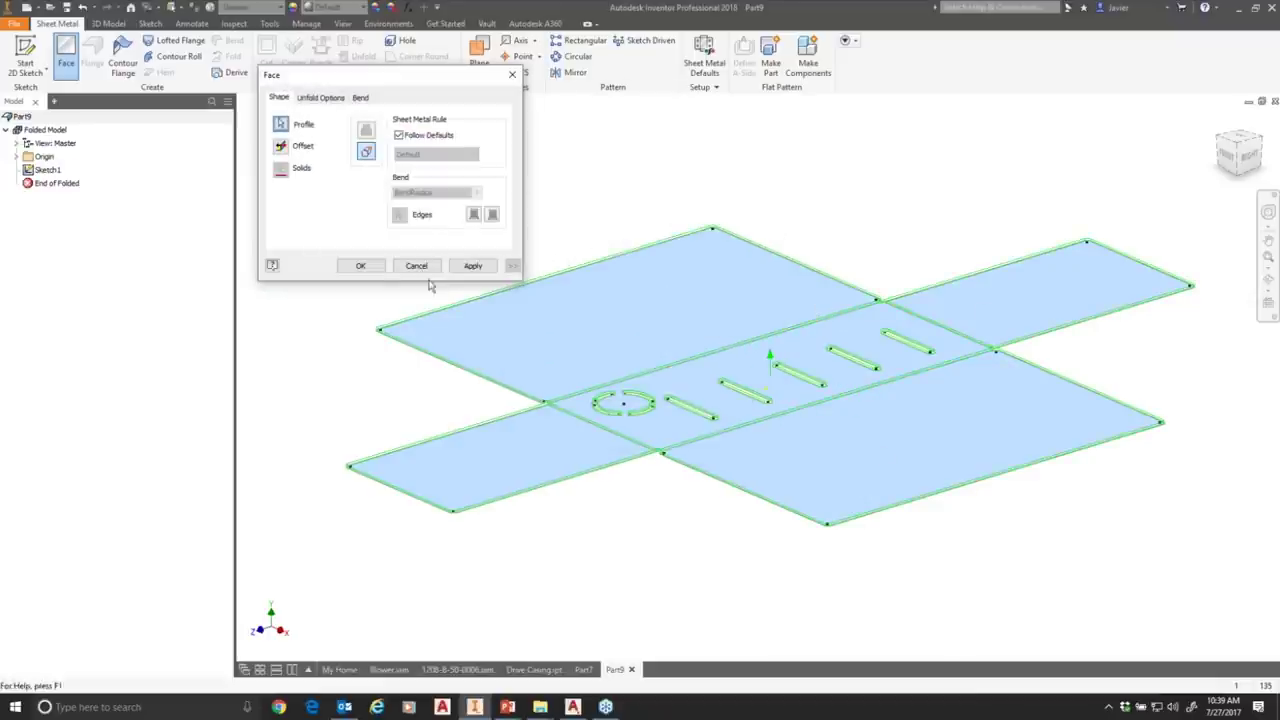
left_click(283, 148)
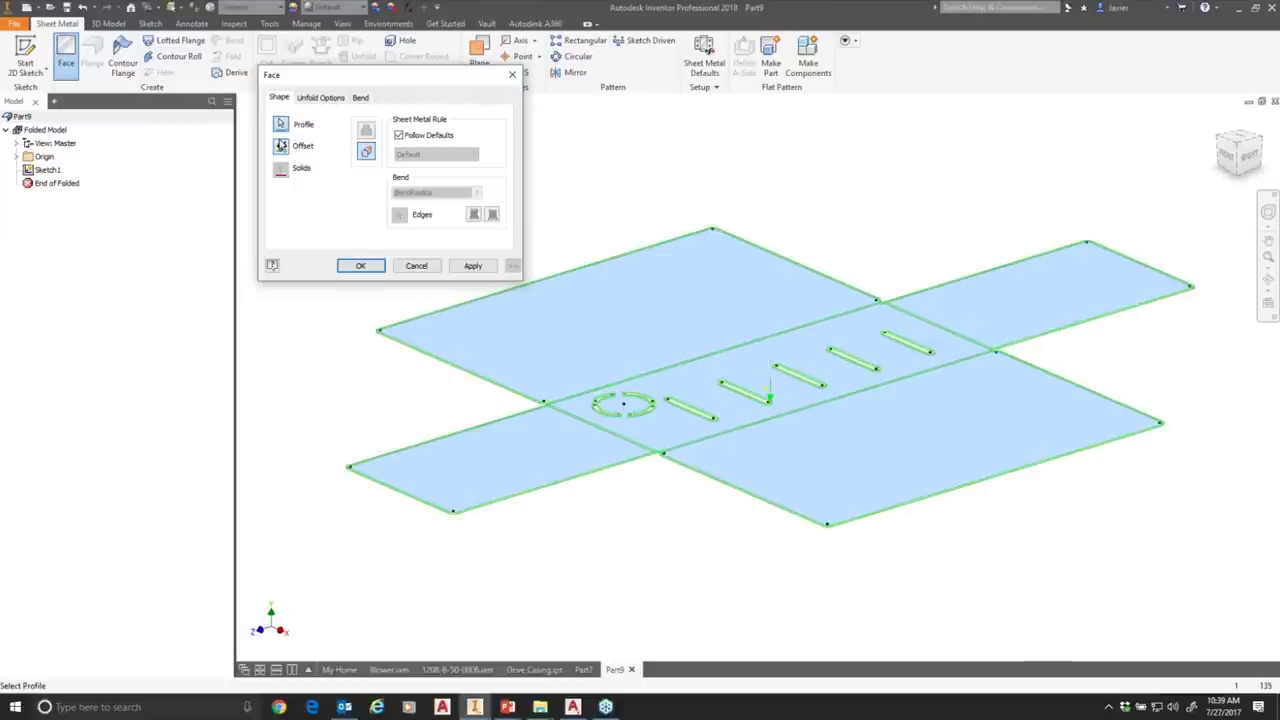
scroll(662, 465, "up", 5)
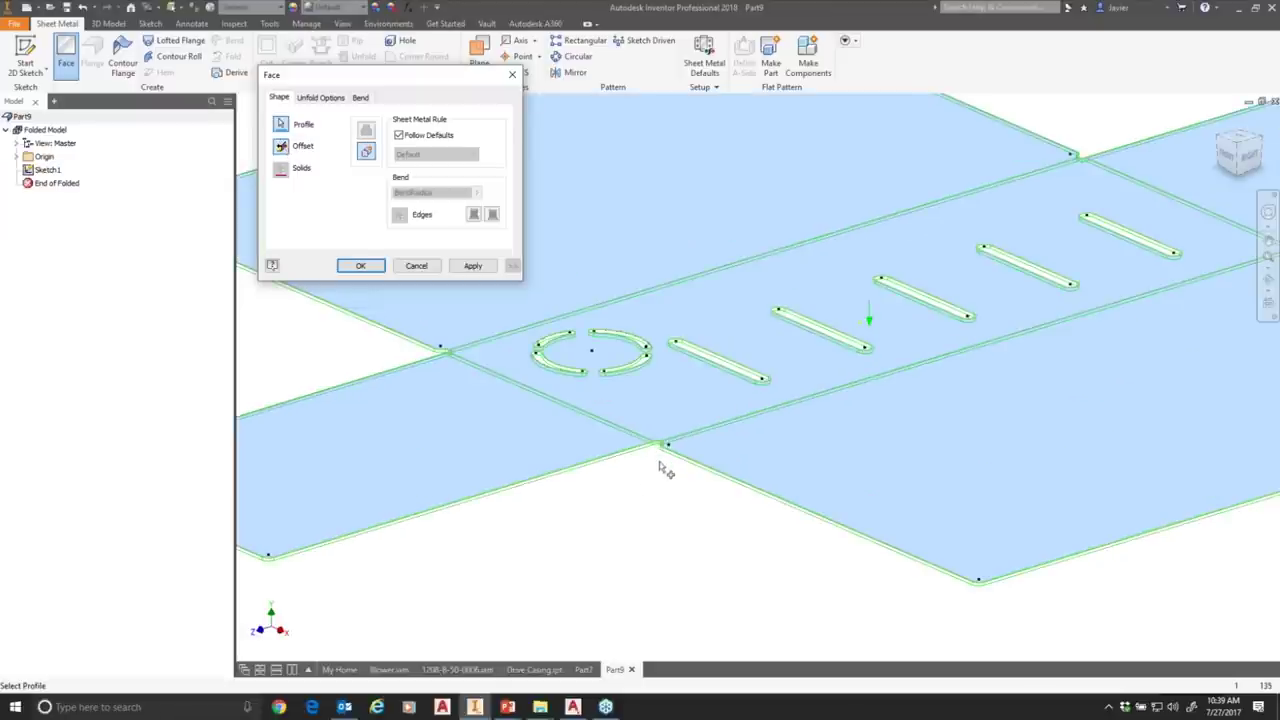
scroll(657, 440, "down", 8)
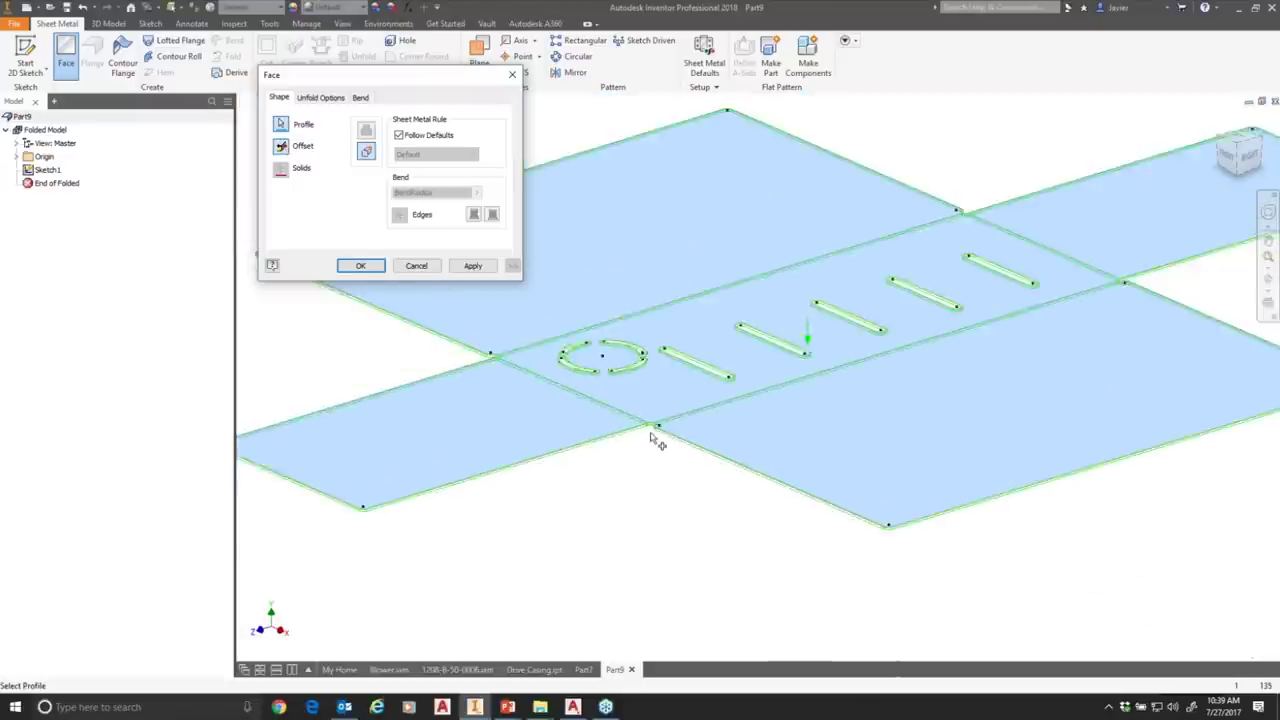
left_click(361, 265)
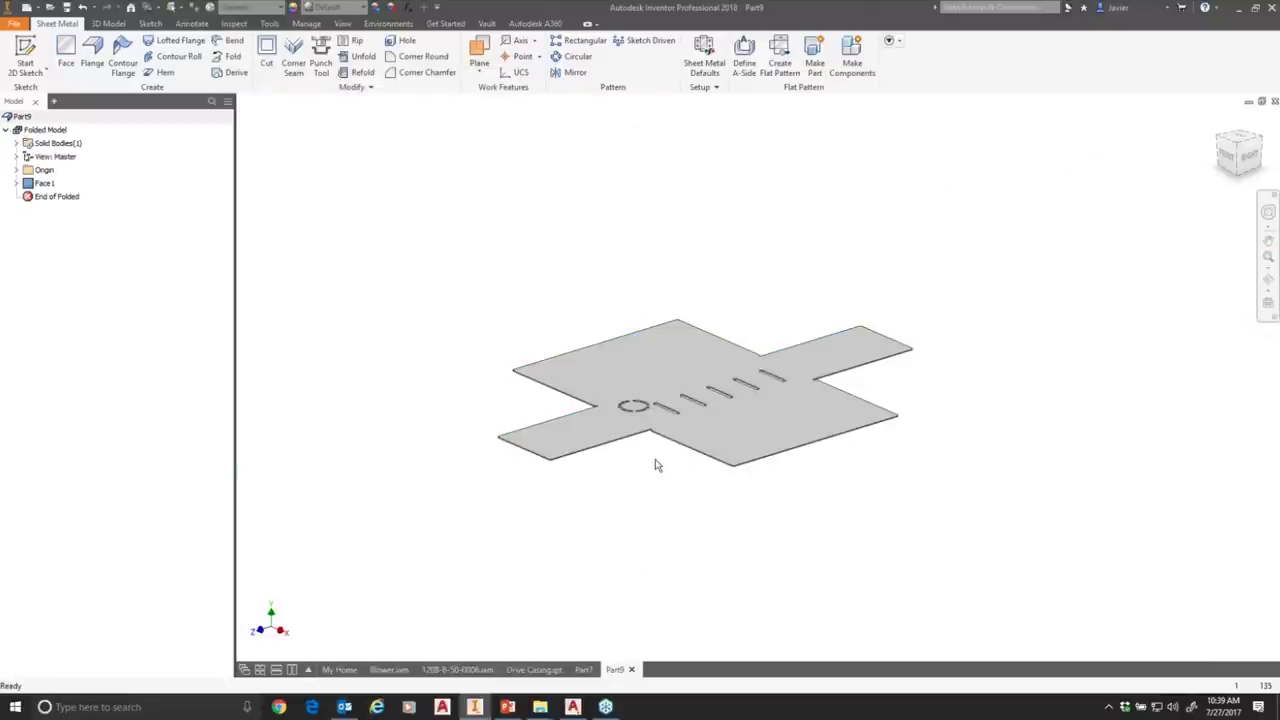
Make the sketch consumed by the face visible again so its bend lines can be picked.
scroll(657, 459, "up", 3)
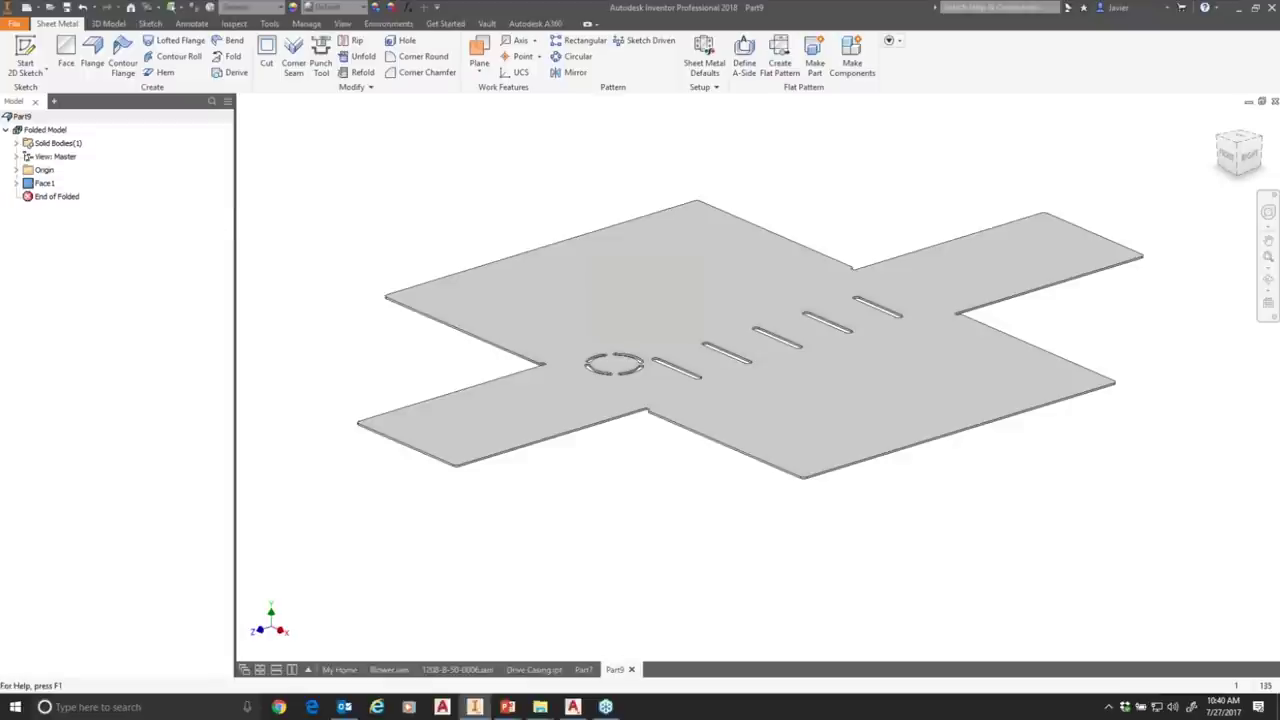
left_click(16, 183)
right_click(43, 200)
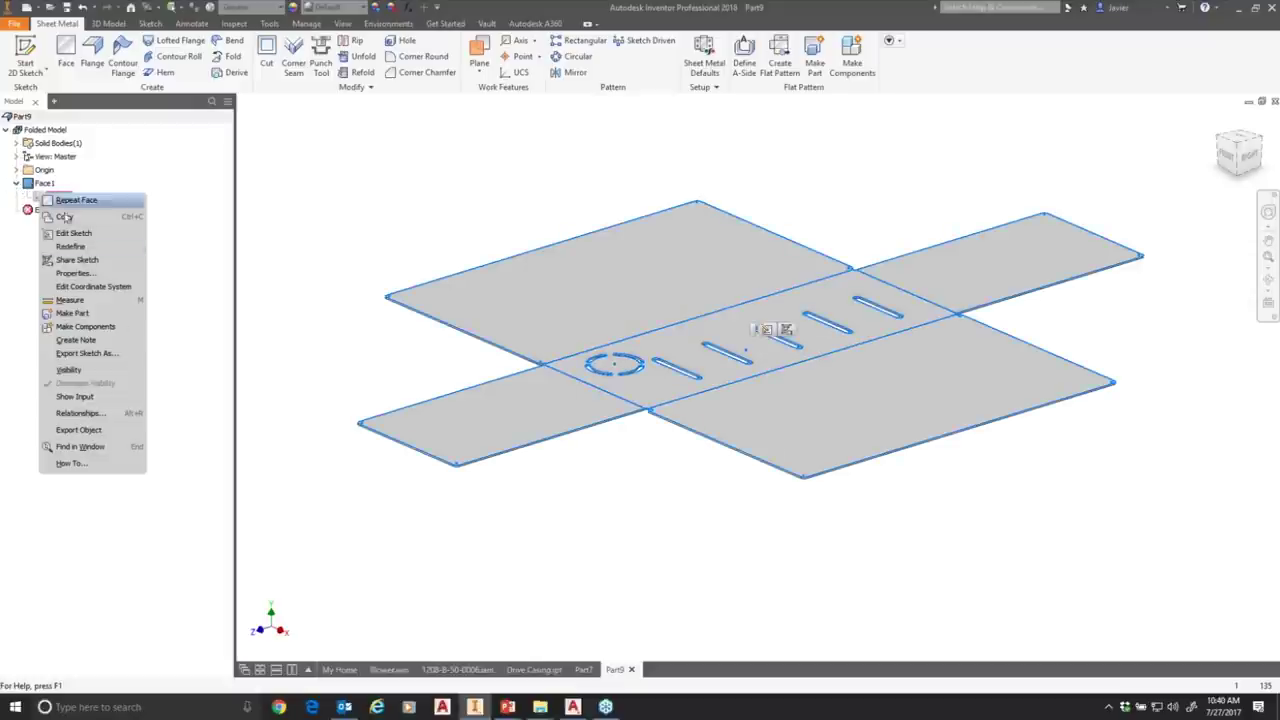
left_click(70, 370)
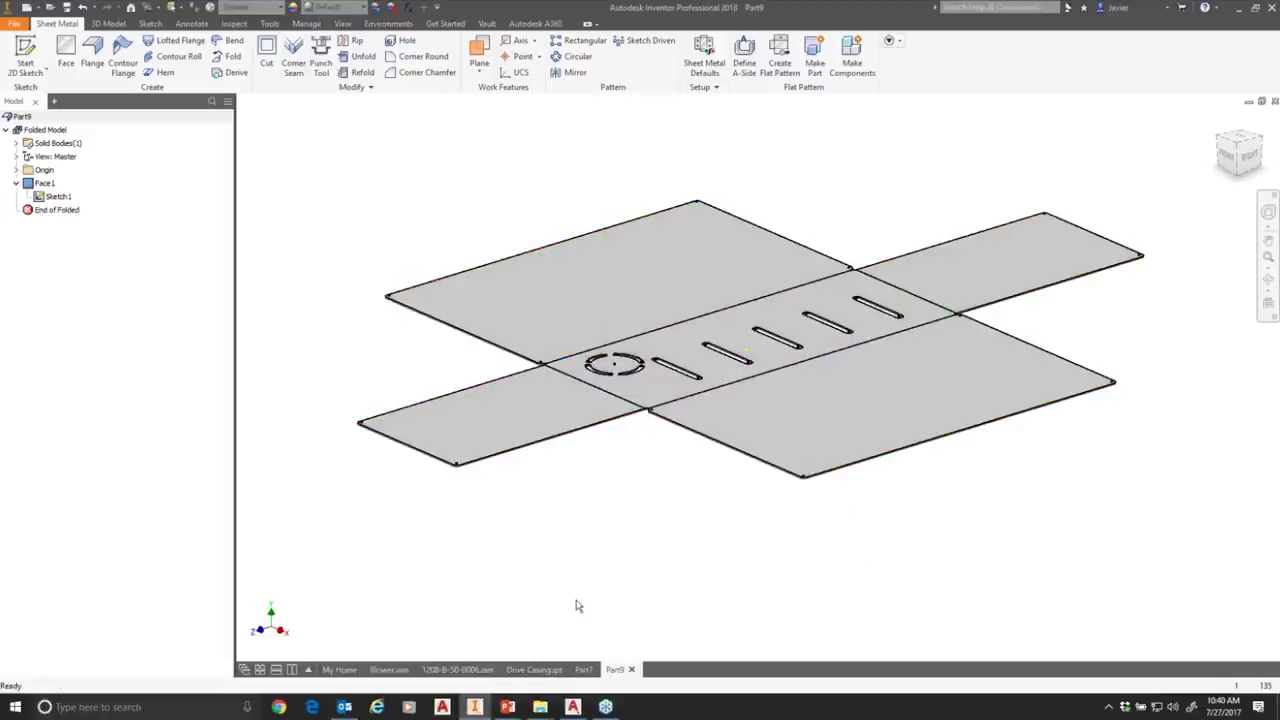
middle_click_drag(291, 300, 337, 331)
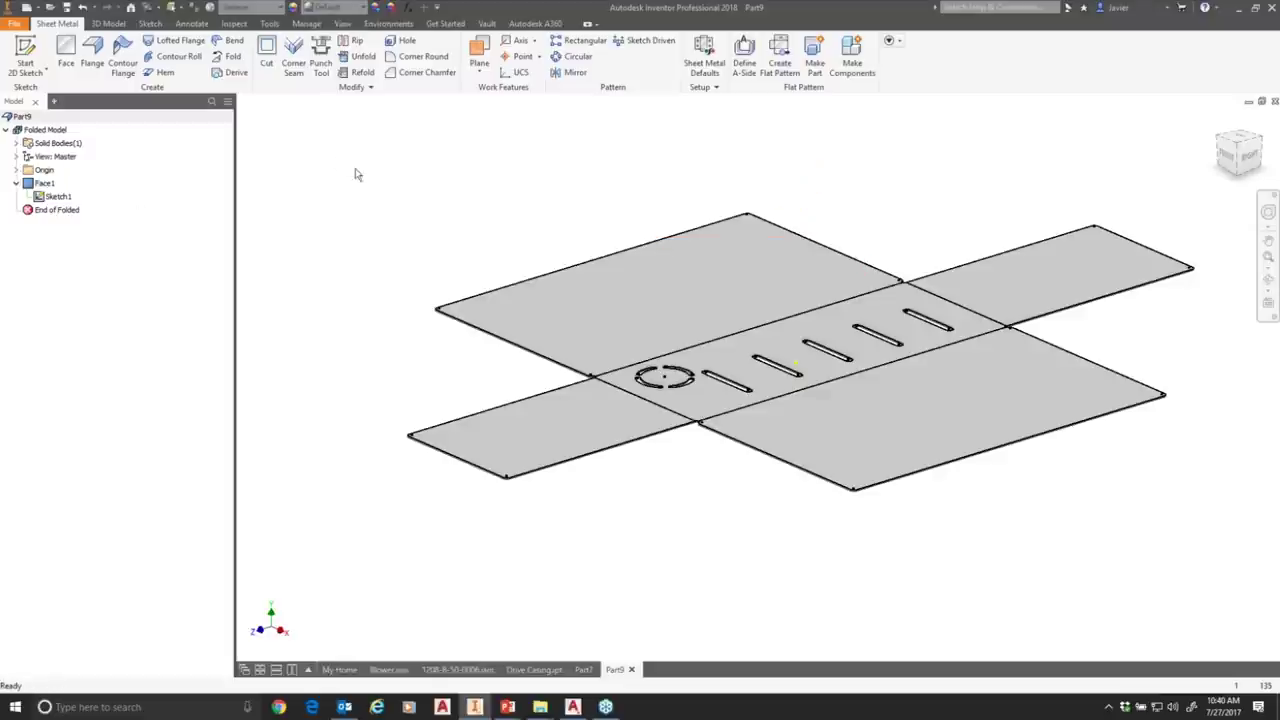
Start a Fold with the default unfold rule and bend radius, and set its bend relief shape to Round.
left_click(233, 56)
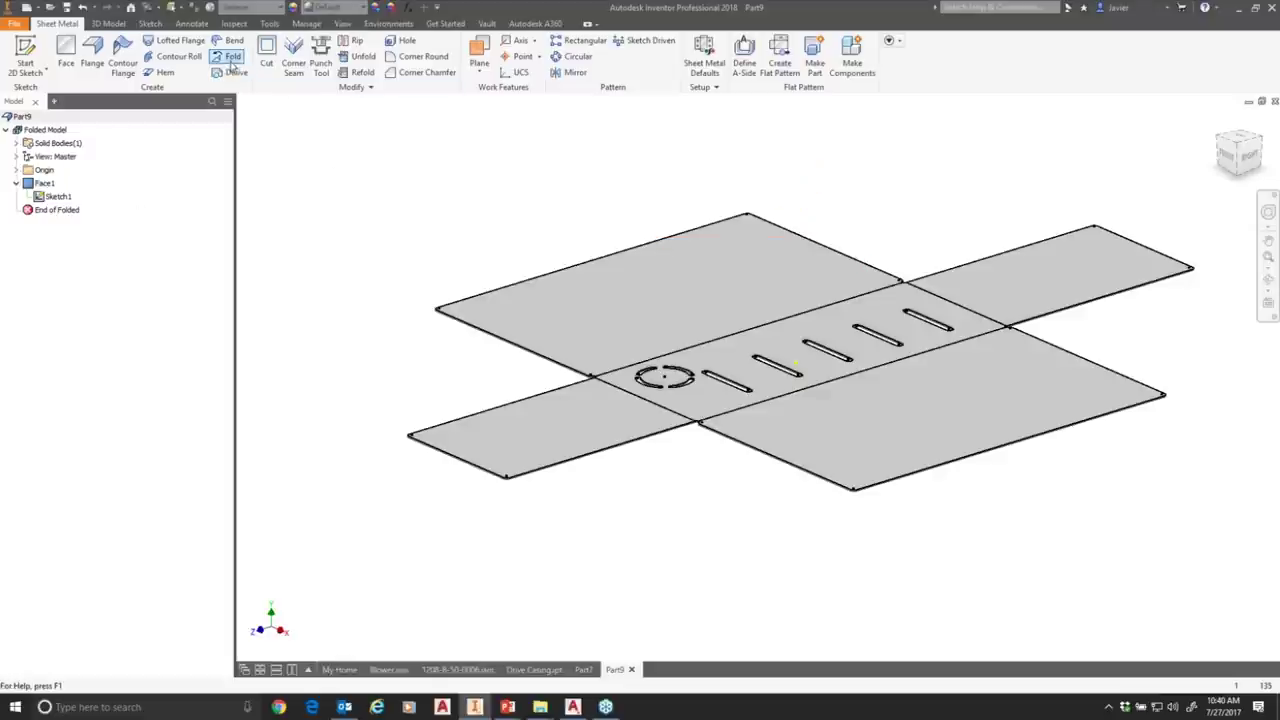
left_click_drag(686, 250, 417, 144)
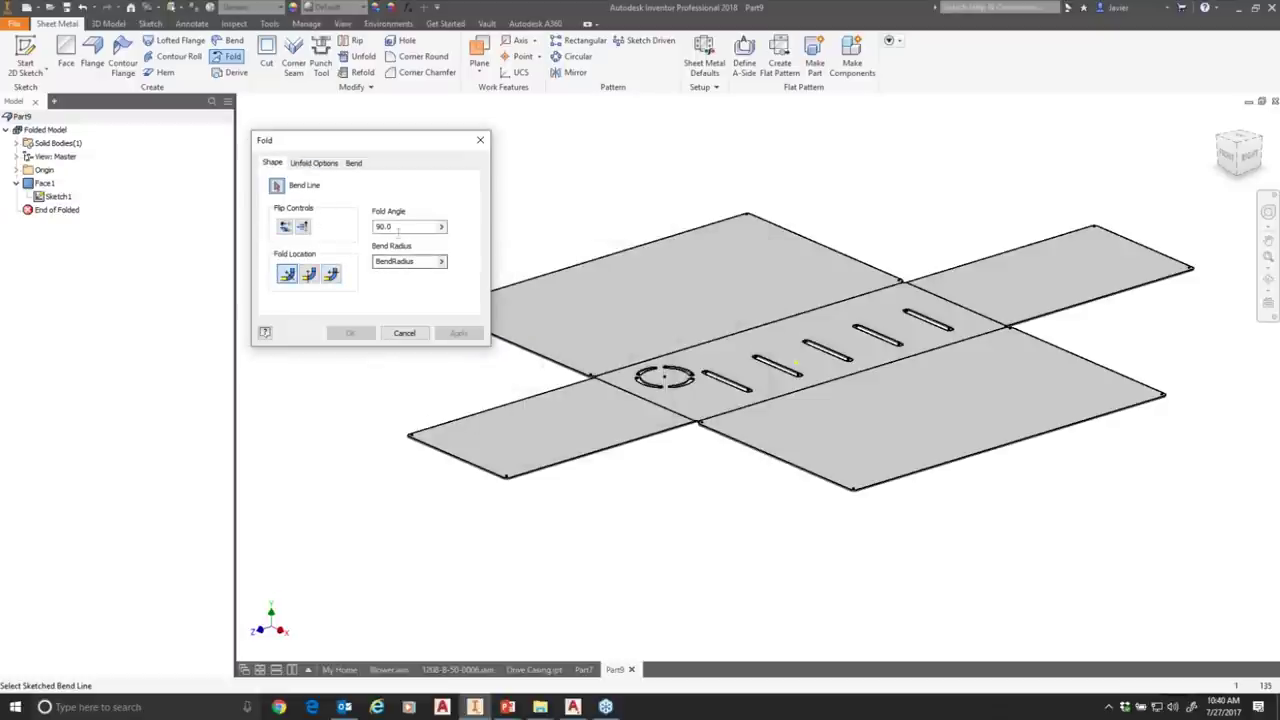
left_click(400, 261)
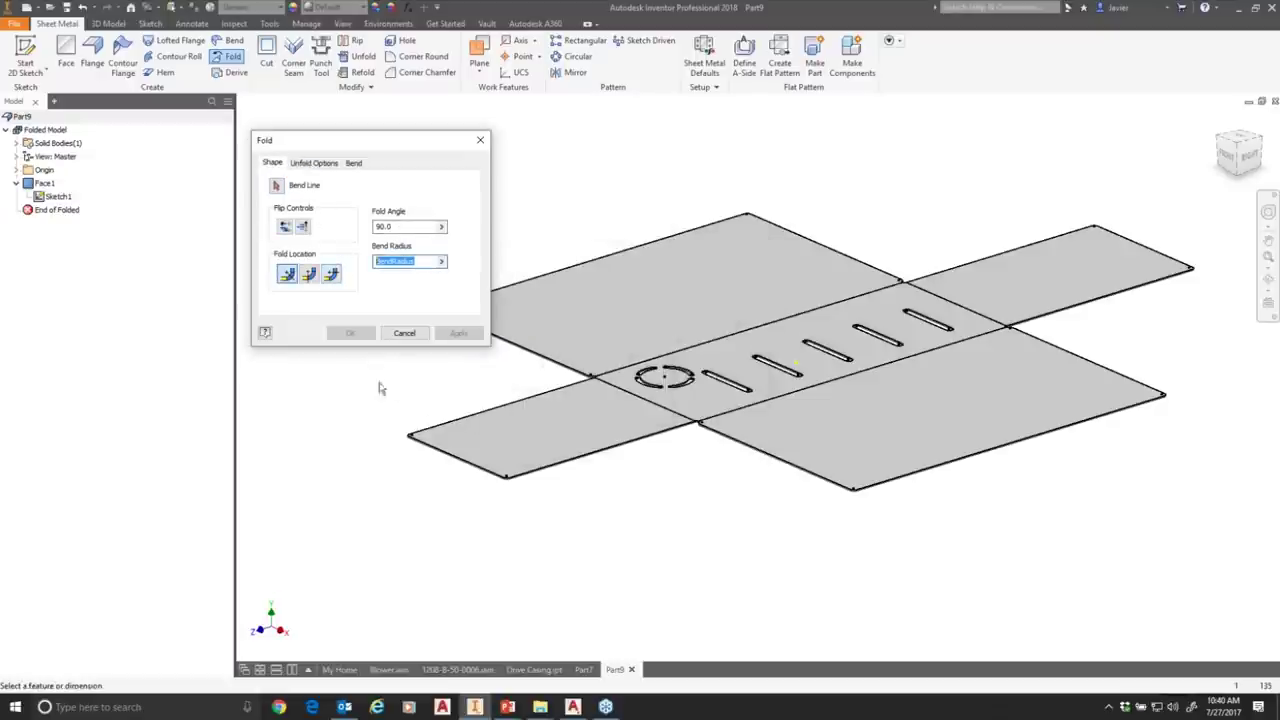
left_click(330, 164)
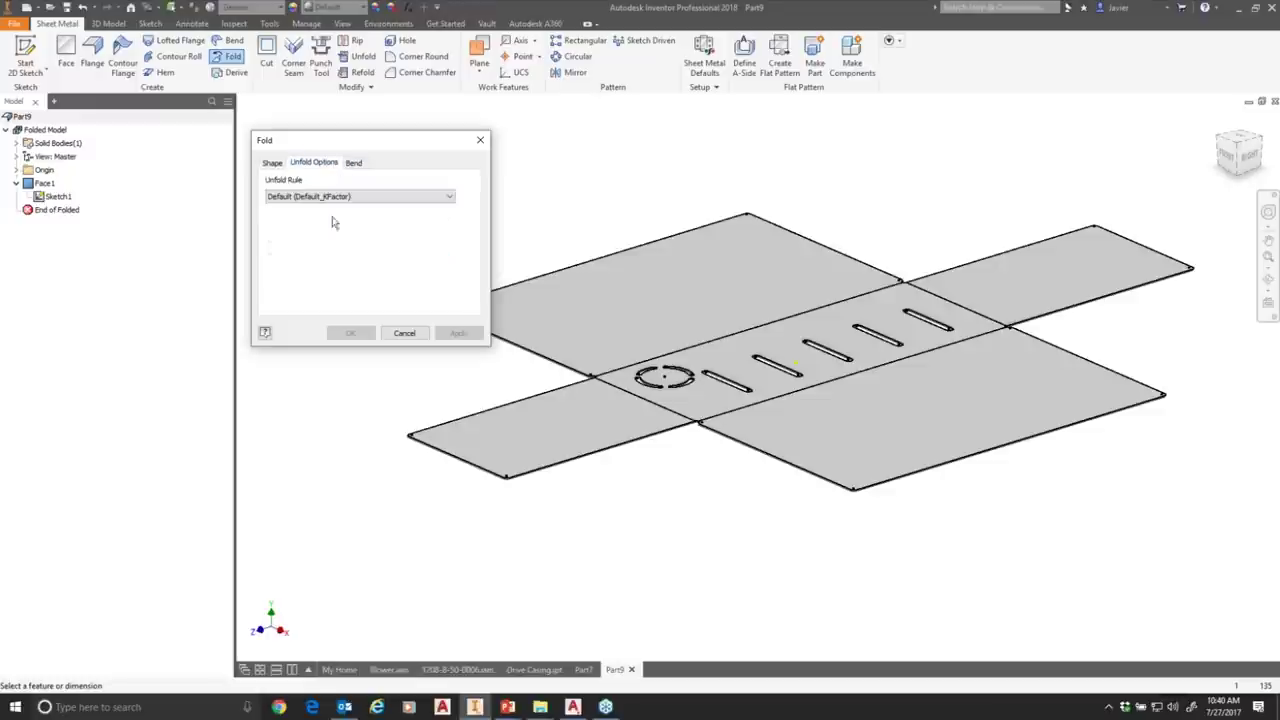
left_click(353, 164)
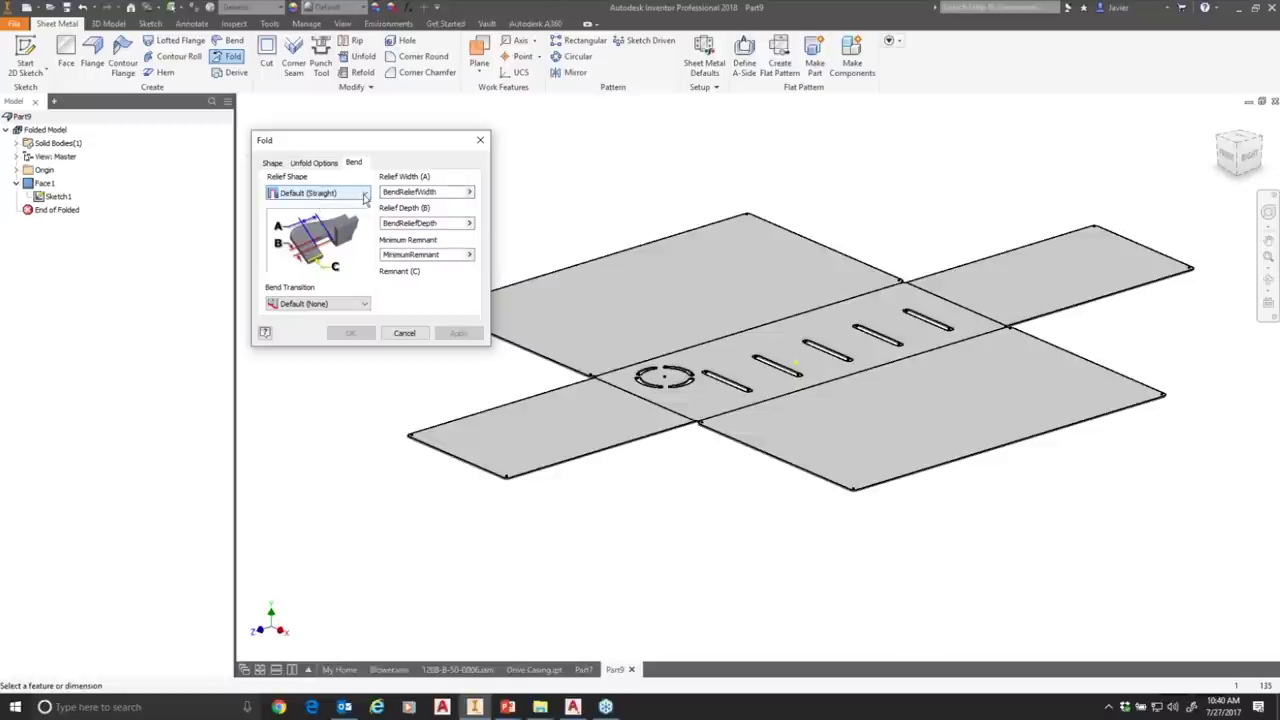
left_click(366, 196)
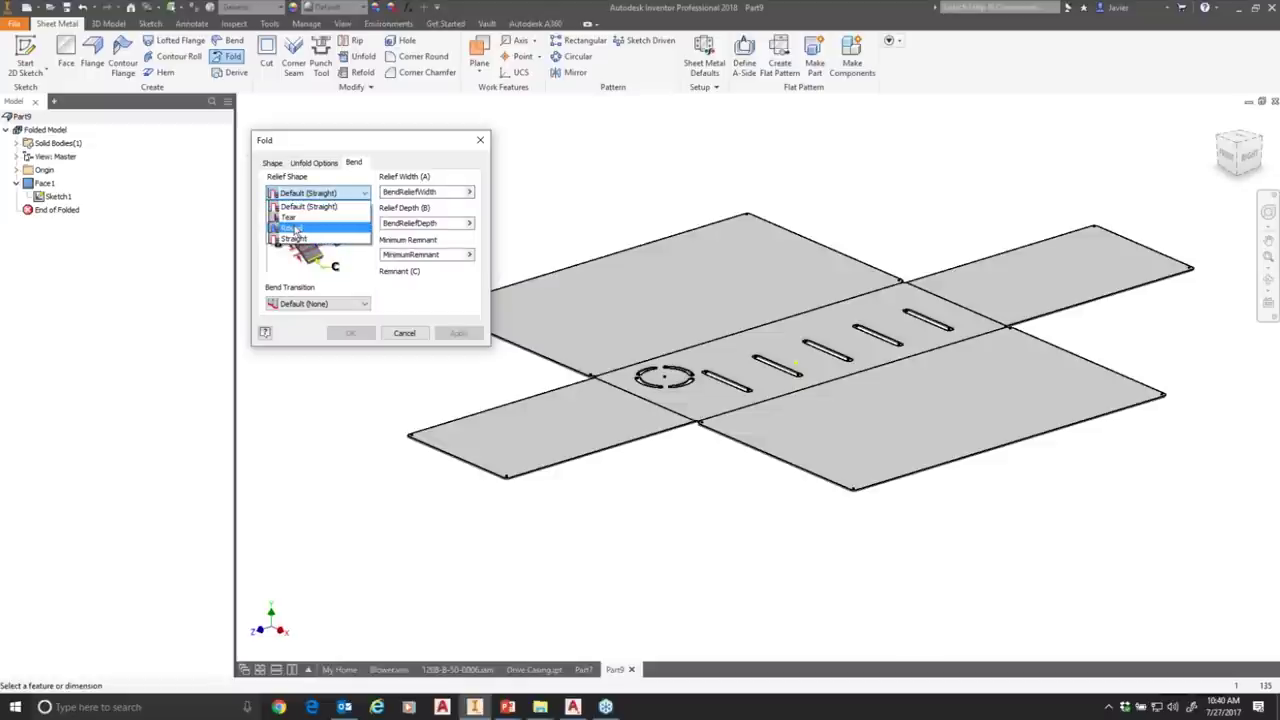
left_click(293, 228)
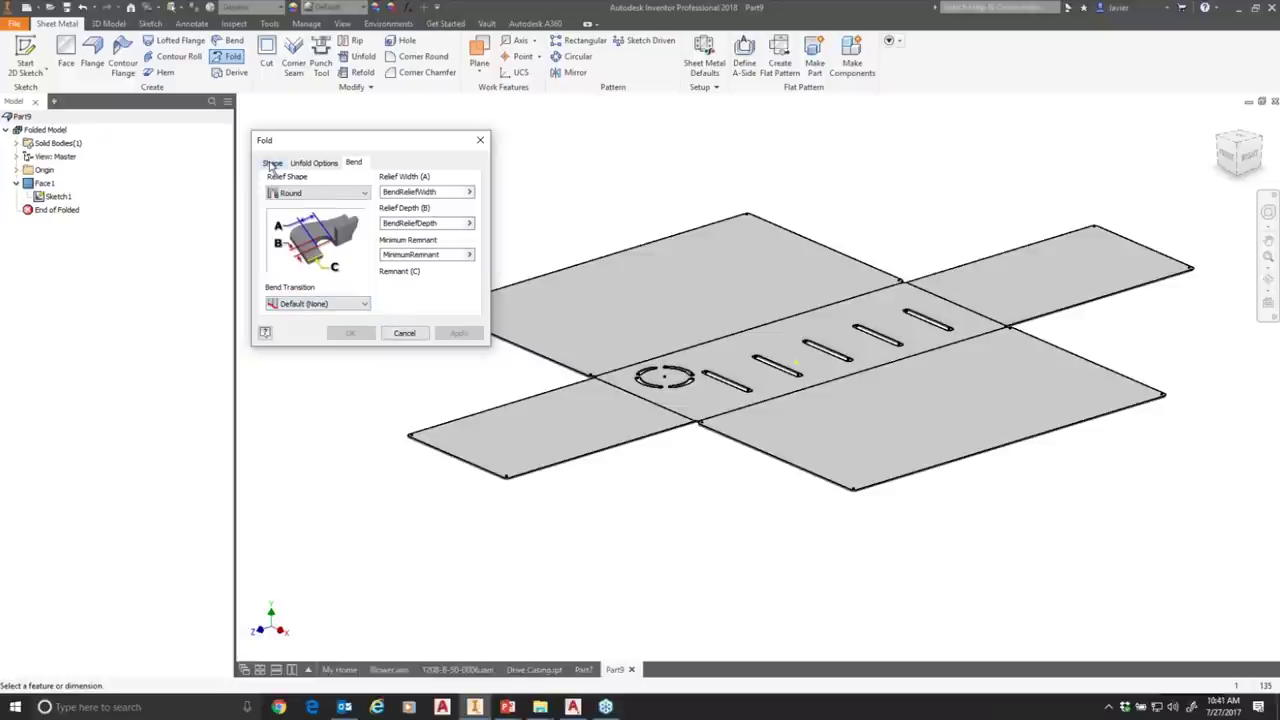
left_click_drag(428, 141, 383, 97)
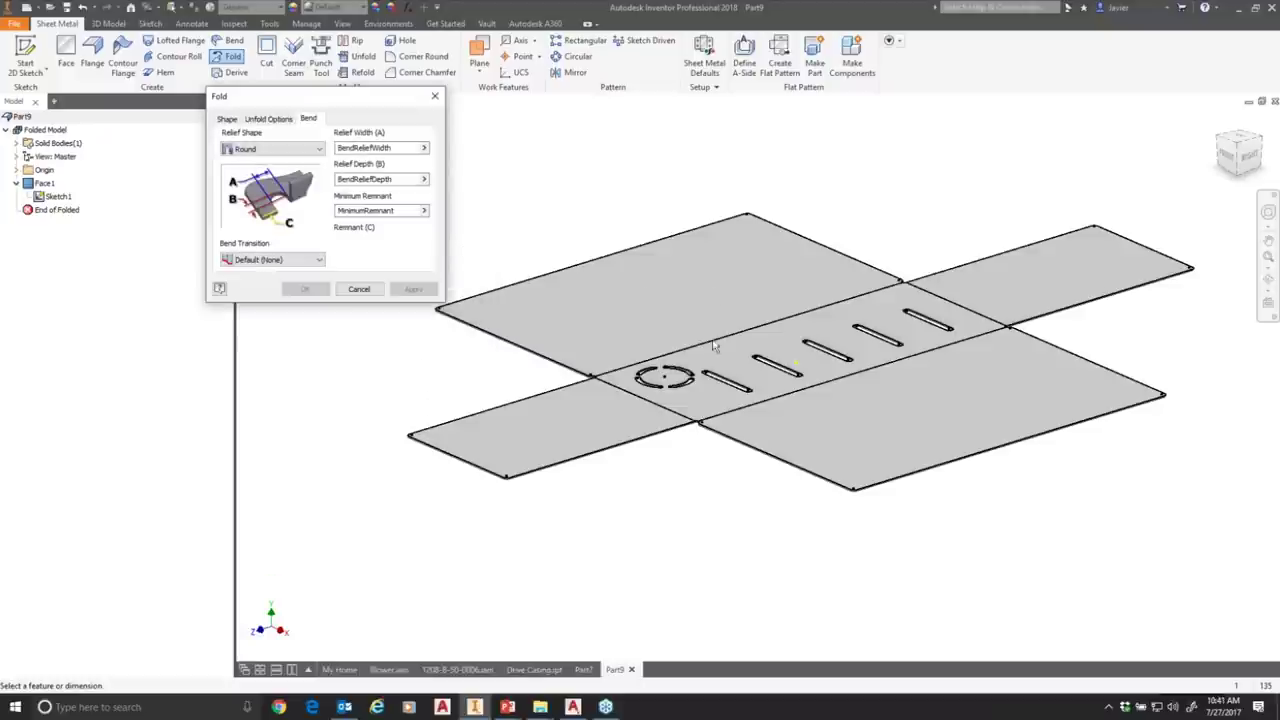
left_click(228, 119)
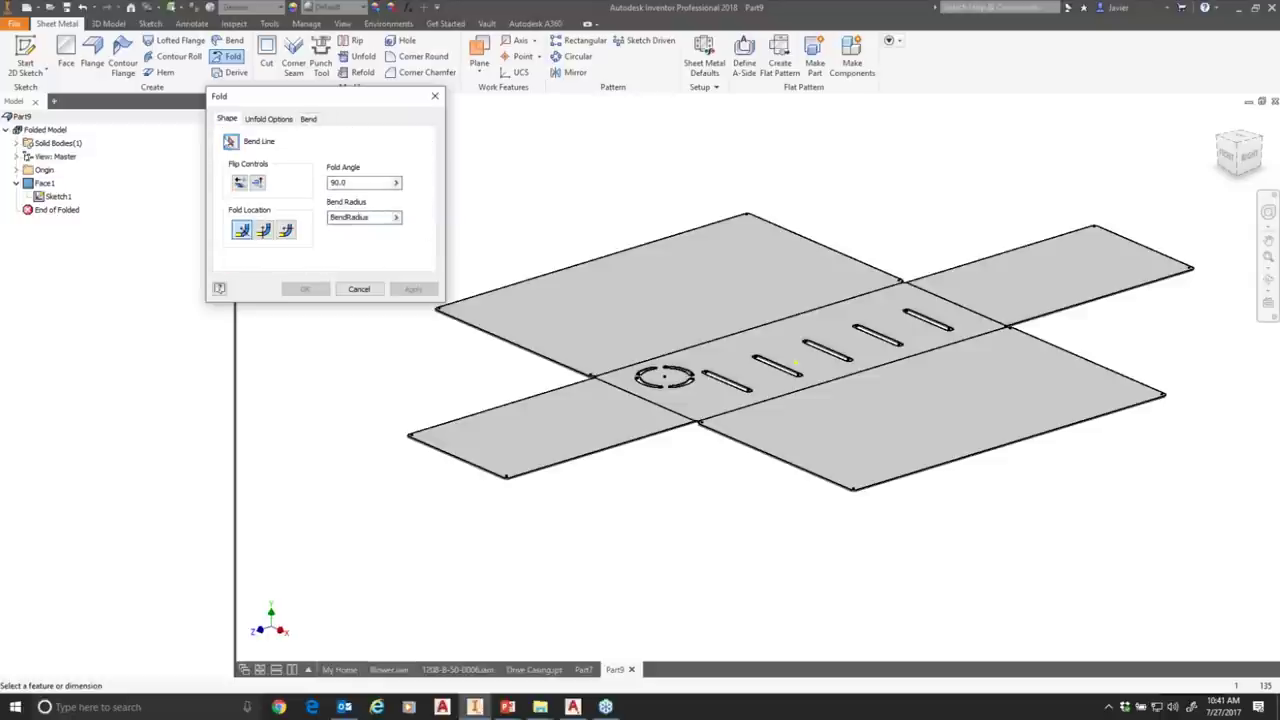
Fold the large rear panel up 90 degrees along its bend line with the fold side flipped, keeping the slotted panel flat.
left_click(230, 143)
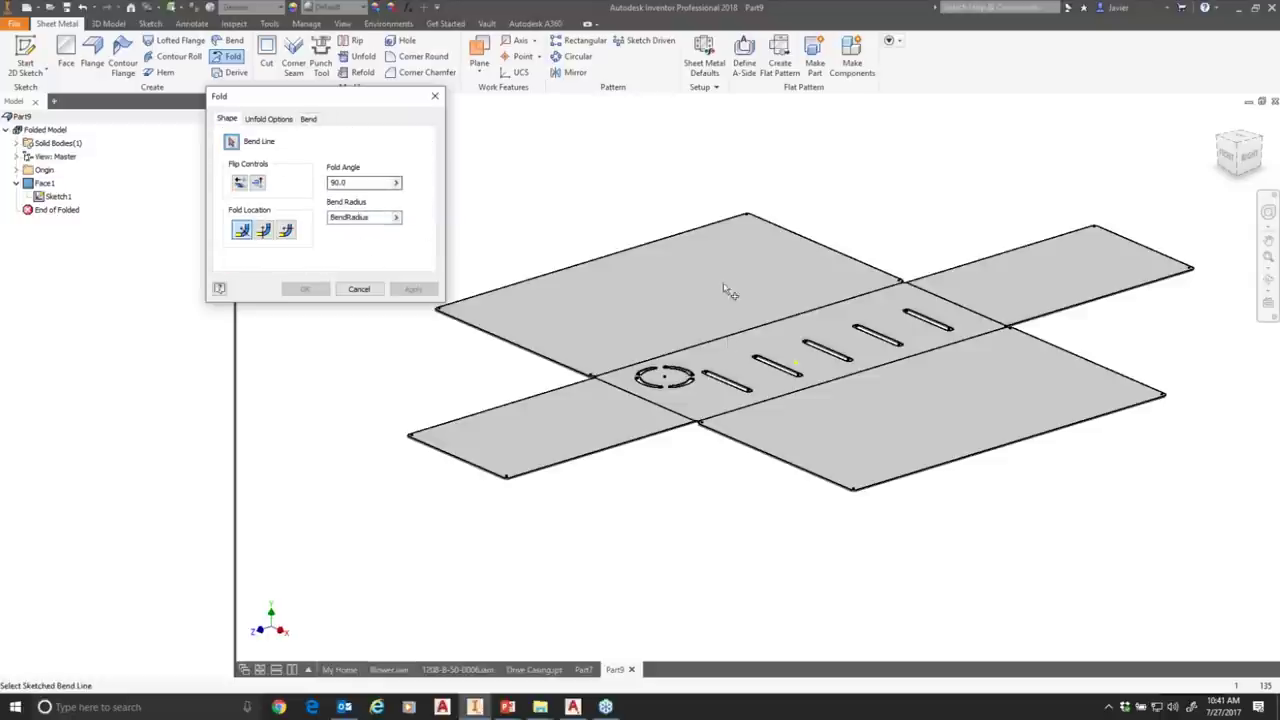
left_click(717, 341)
scroll(786, 331, "up", 5)
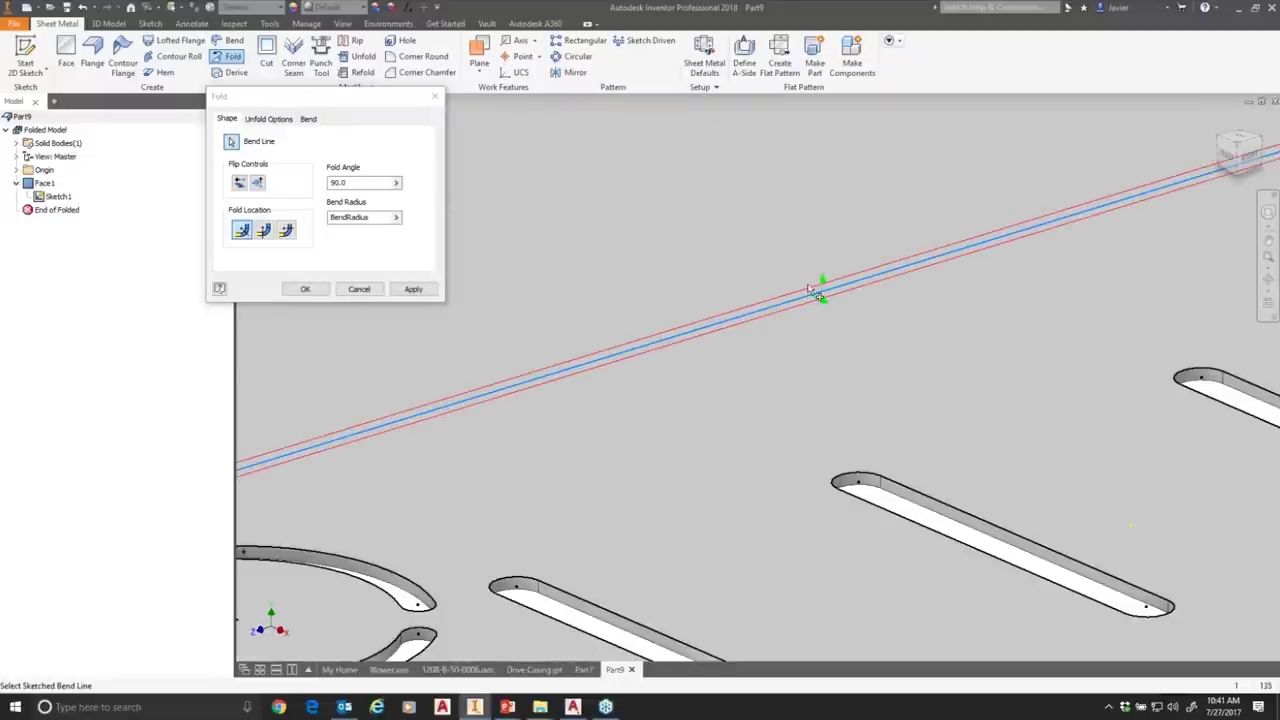
scroll(818, 304, "down", 2)
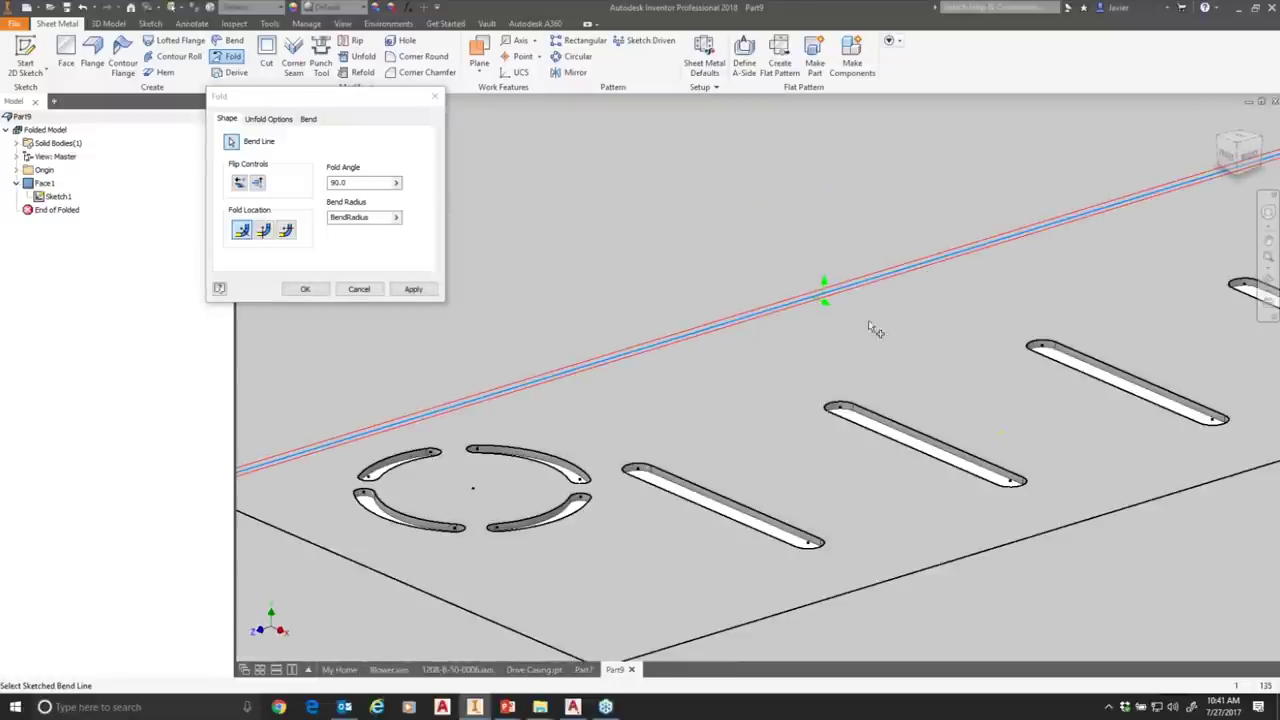
scroll(807, 316, "down", 4)
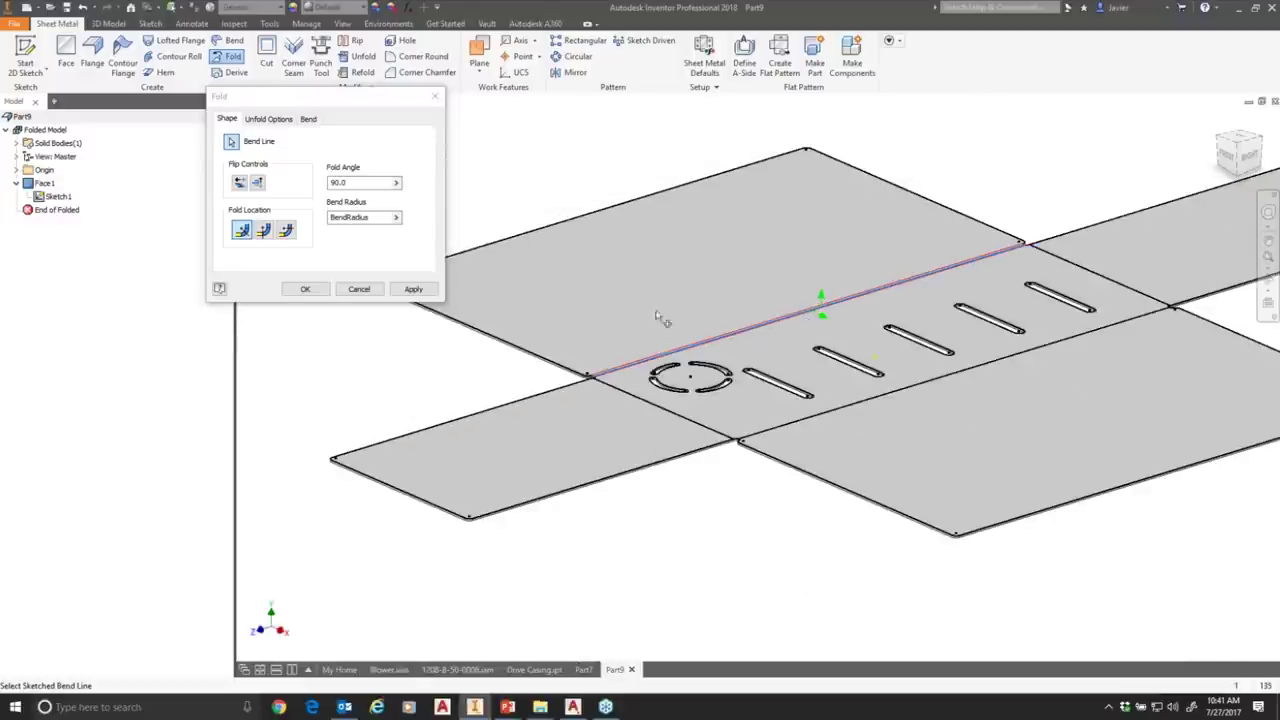
left_click(262, 187)
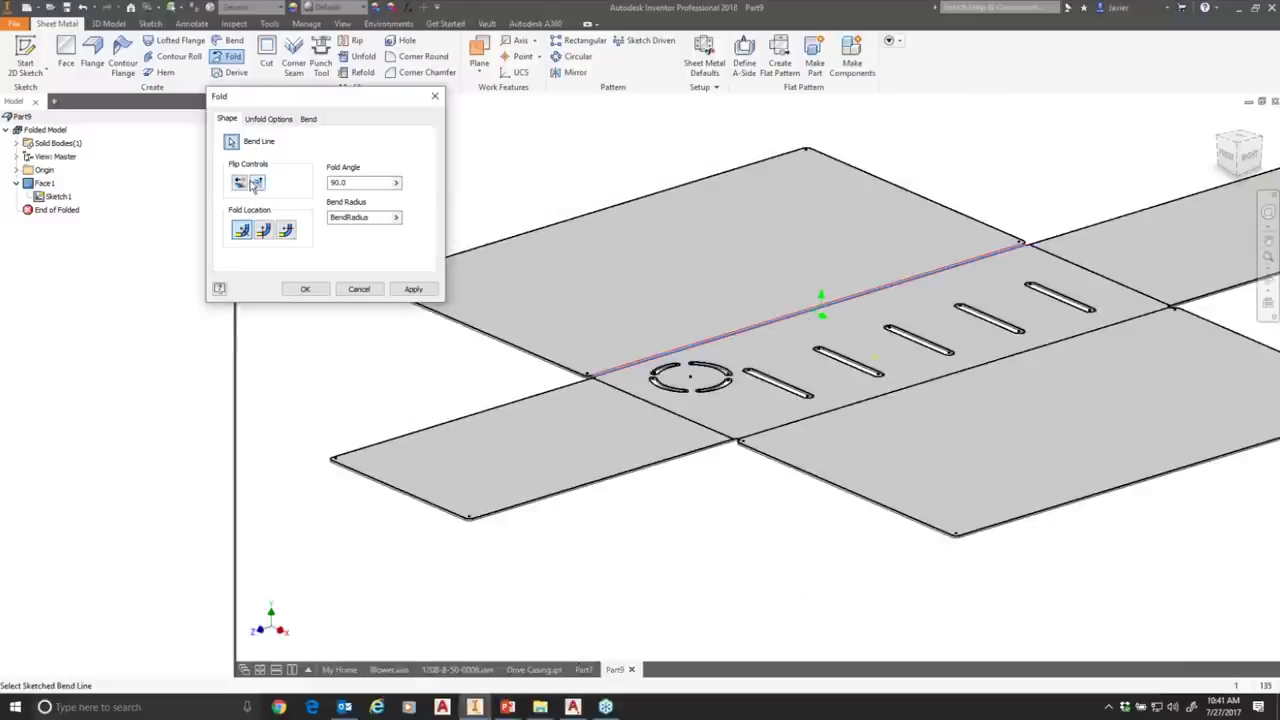
left_click(241, 186)
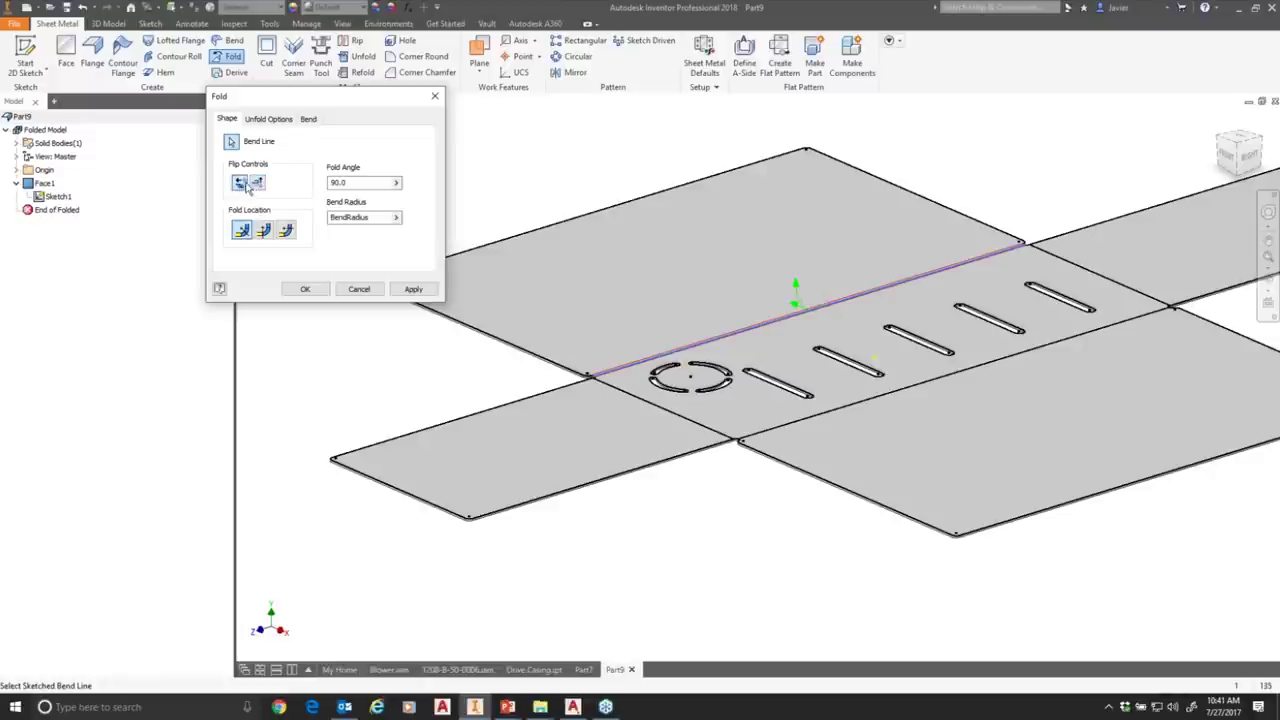
left_click(256, 185)
left_click(240, 185)
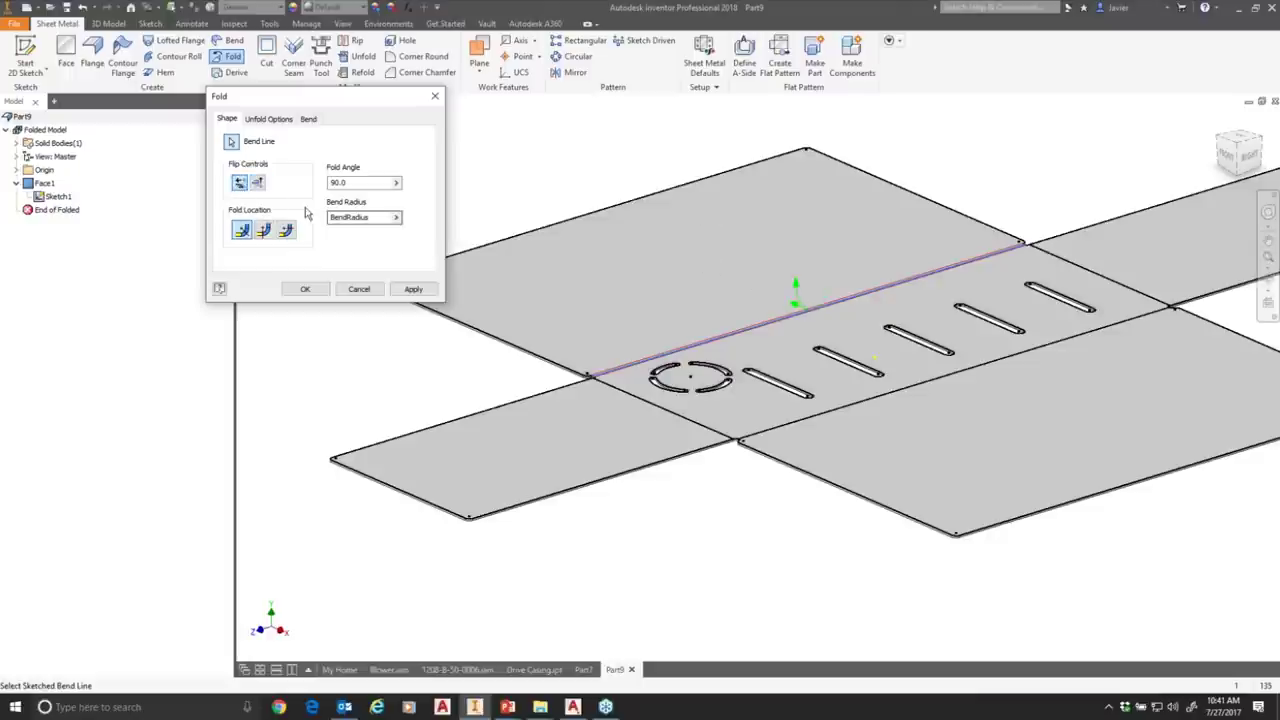
left_click(355, 182)
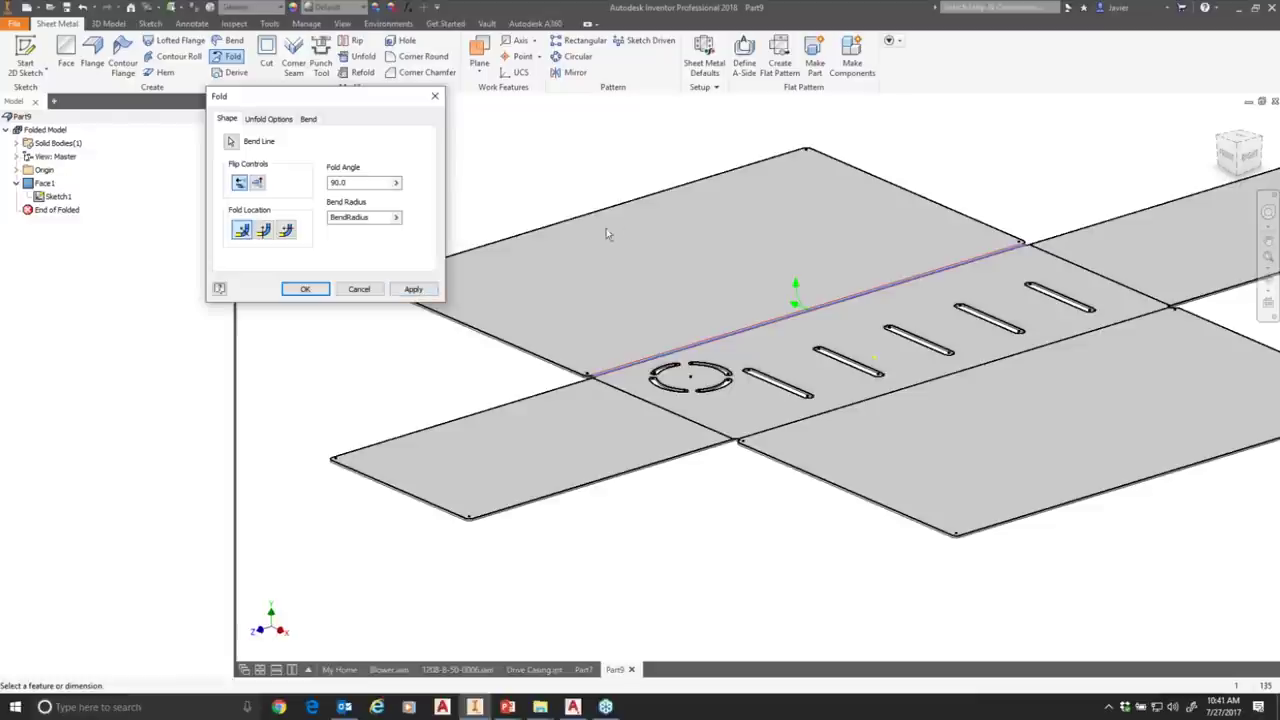
left_click(412, 289)
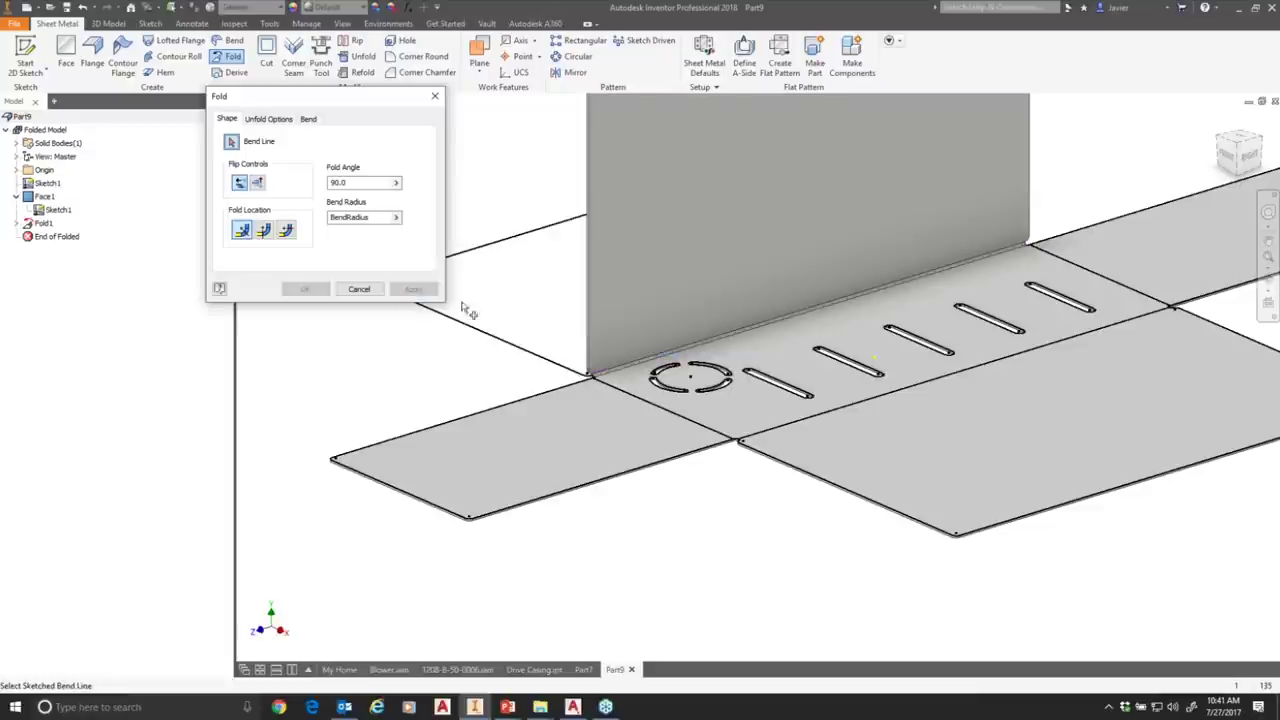
Fold the end panel farthest from the circular cutout and the large front panel up 90 degrees along their bend lines.
scroll(613, 325, "up", 3)
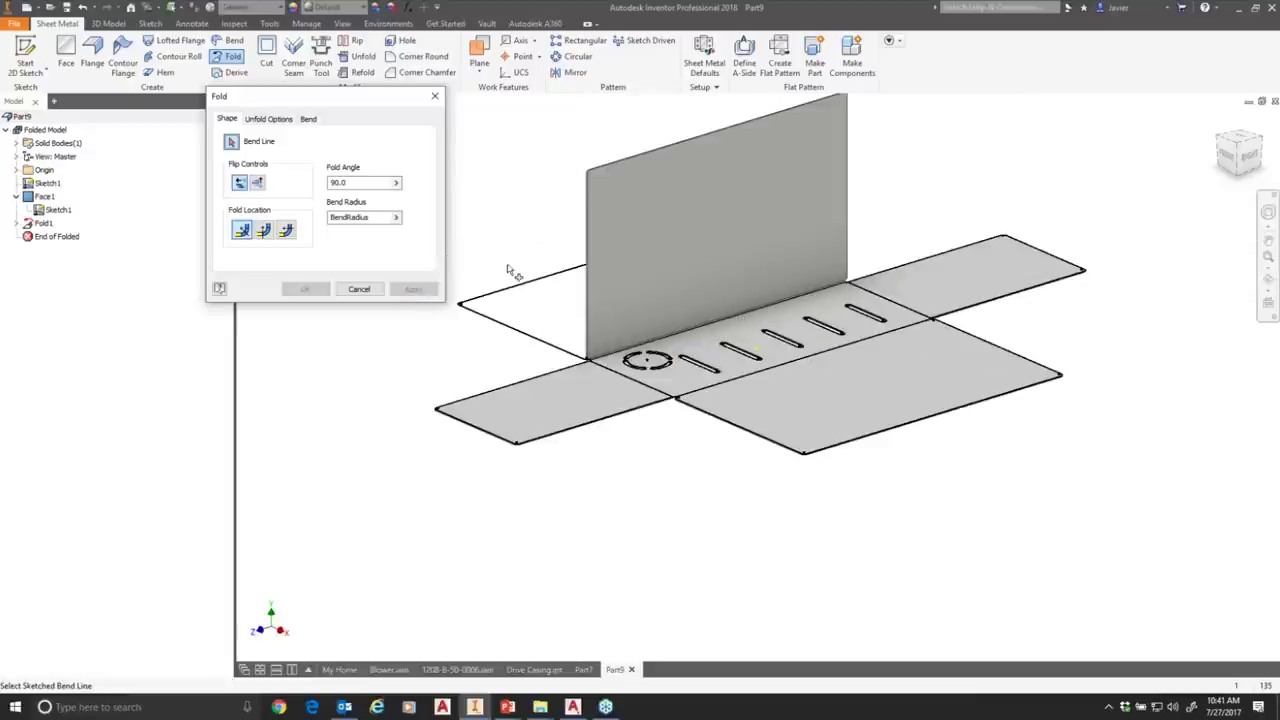
left_click(905, 311)
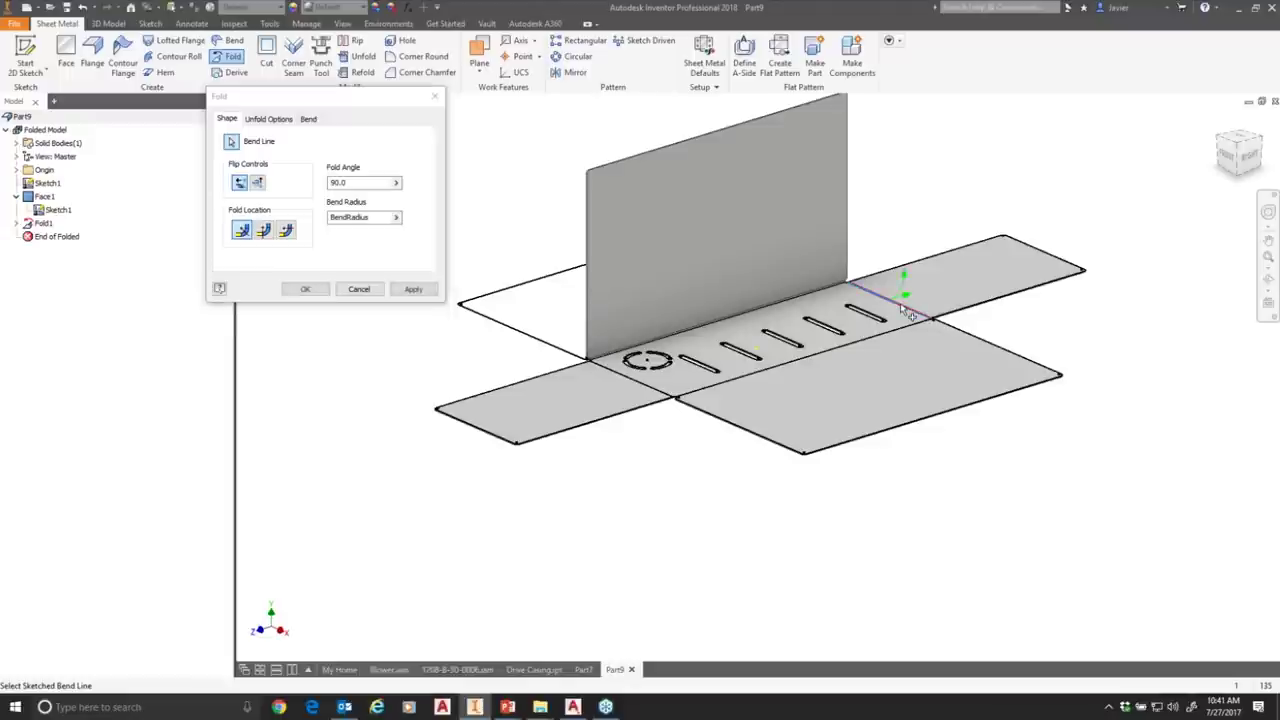
left_click(414, 290)
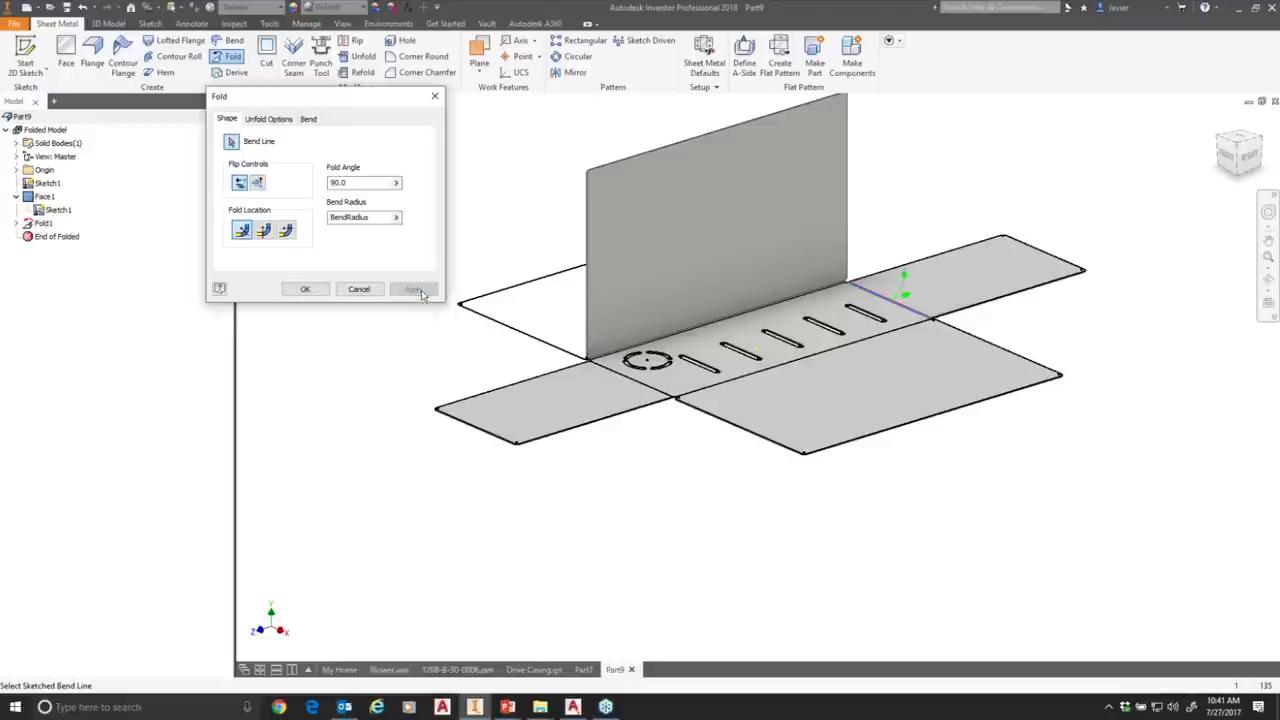
left_click(797, 368)
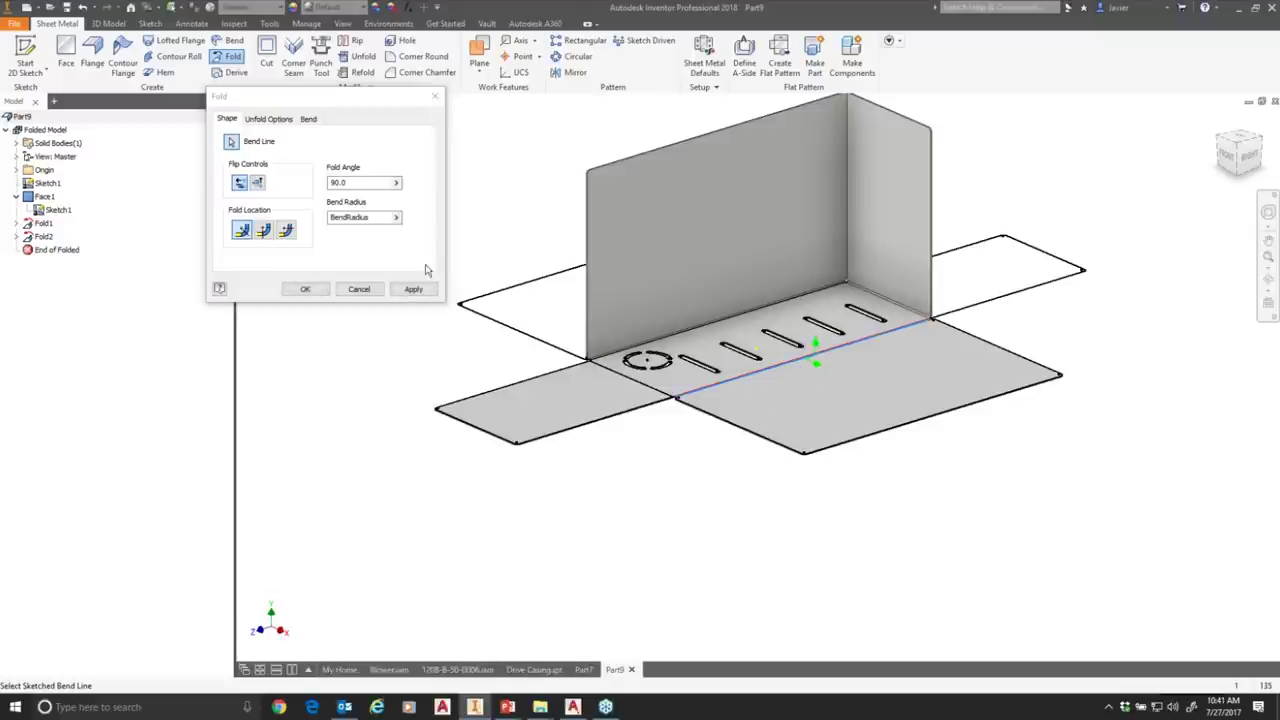
left_click(414, 289)
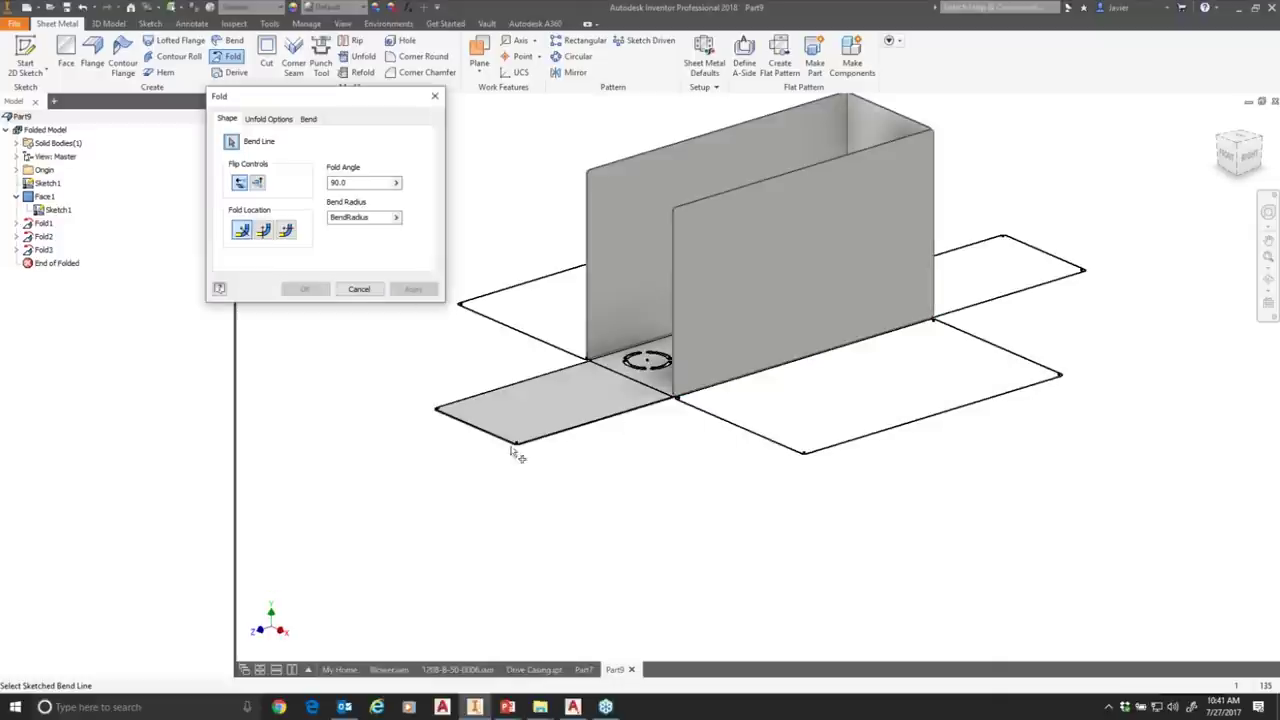
Fold the remaining end panel beside the circular cutout up 90 degrees to close the box, and inspect its slotted base.
left_click(642, 388)
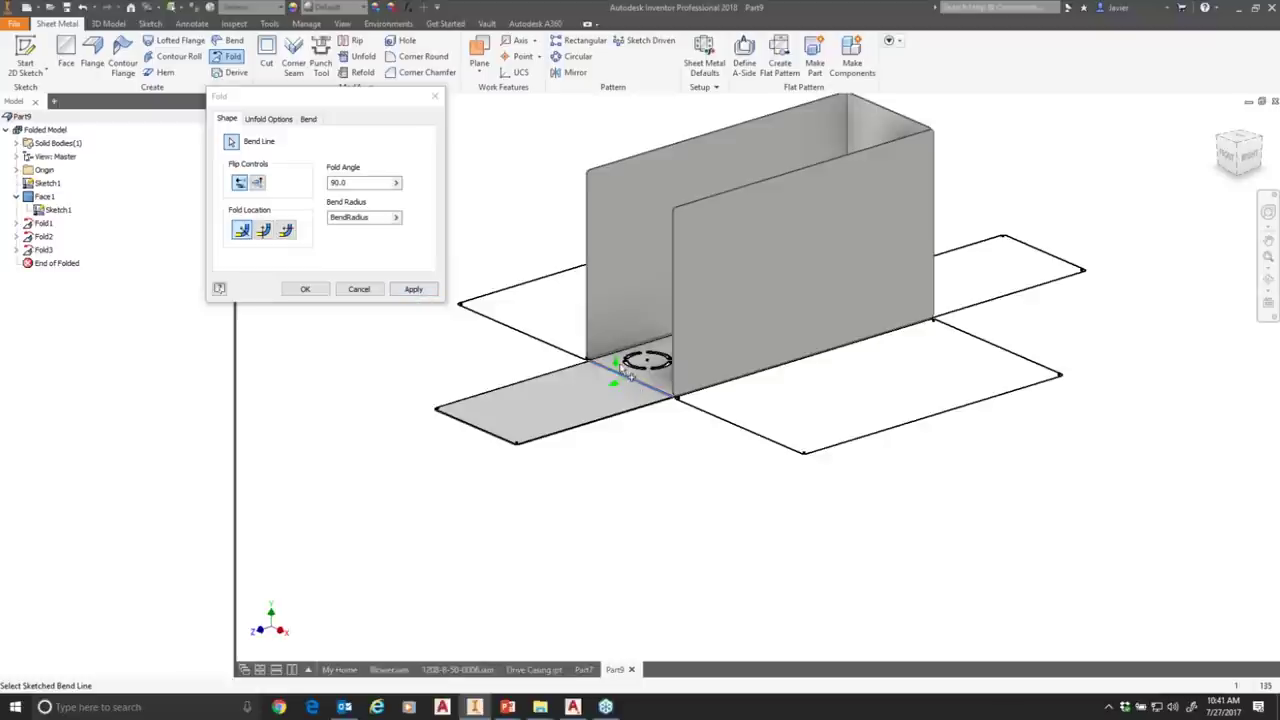
scroll(628, 386, "up", 6)
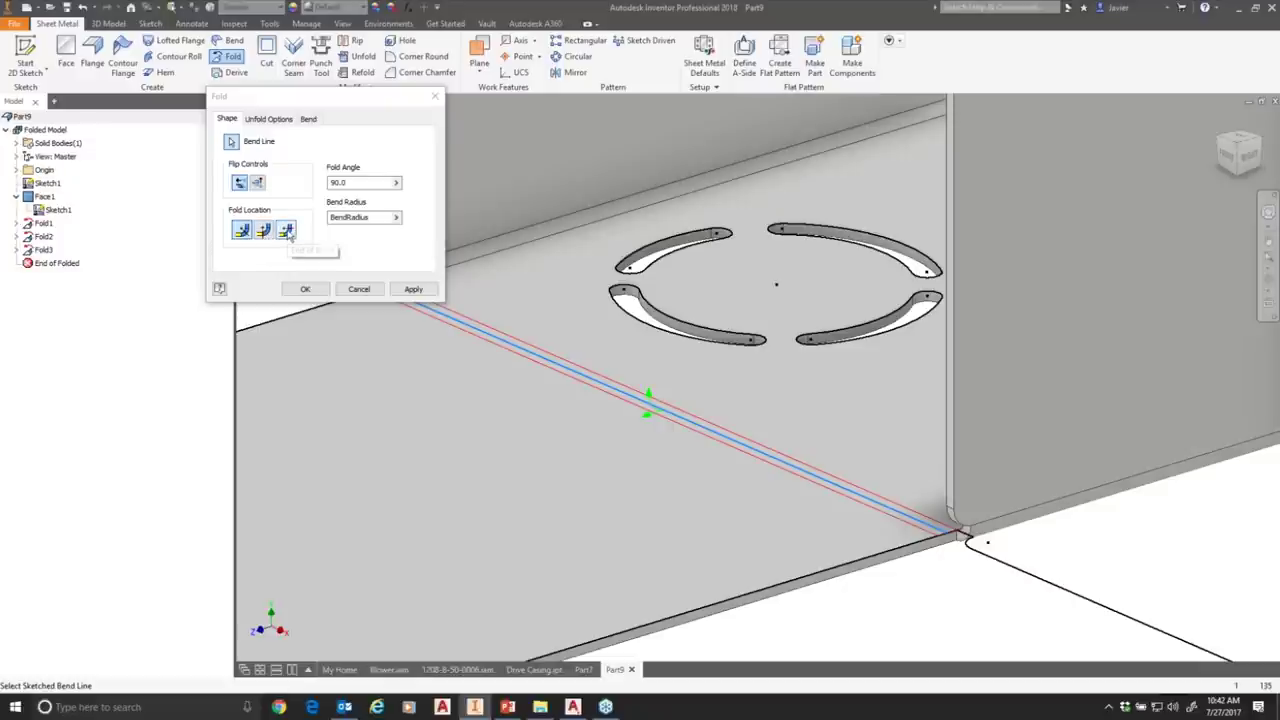
scroll(580, 380, "down", 5)
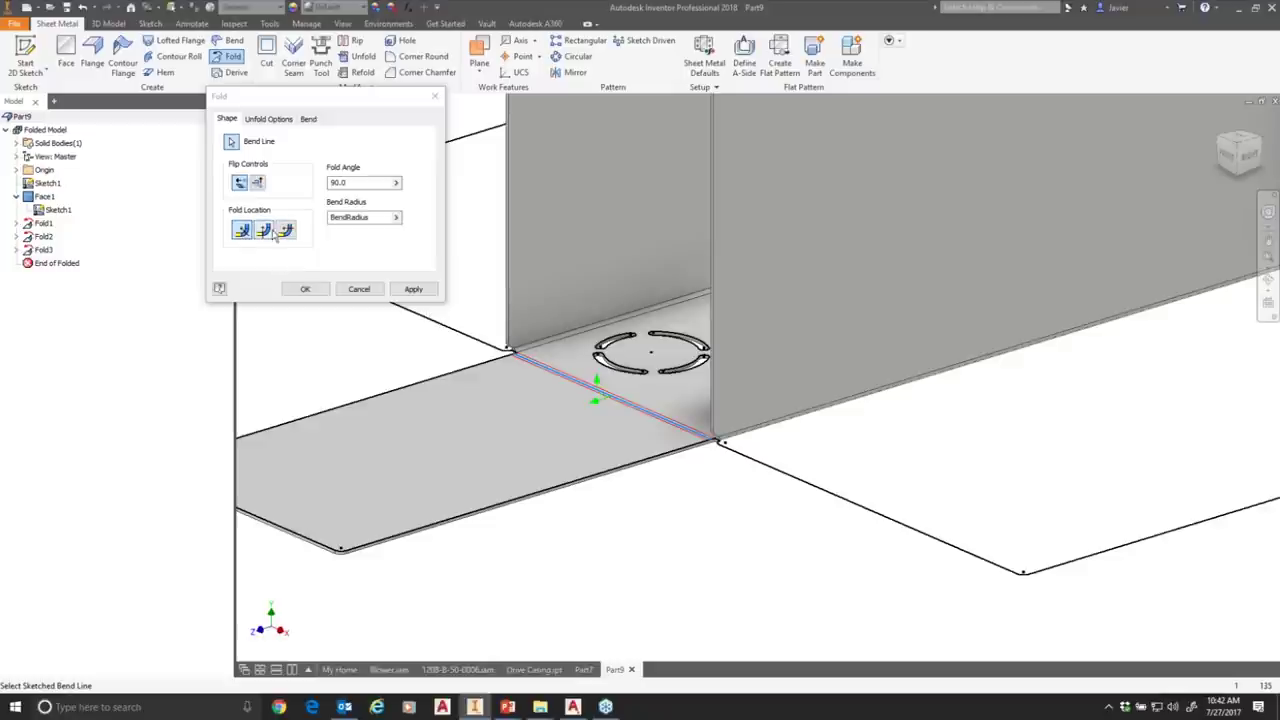
left_click(305, 289)
scroll(738, 482, "down", 5)
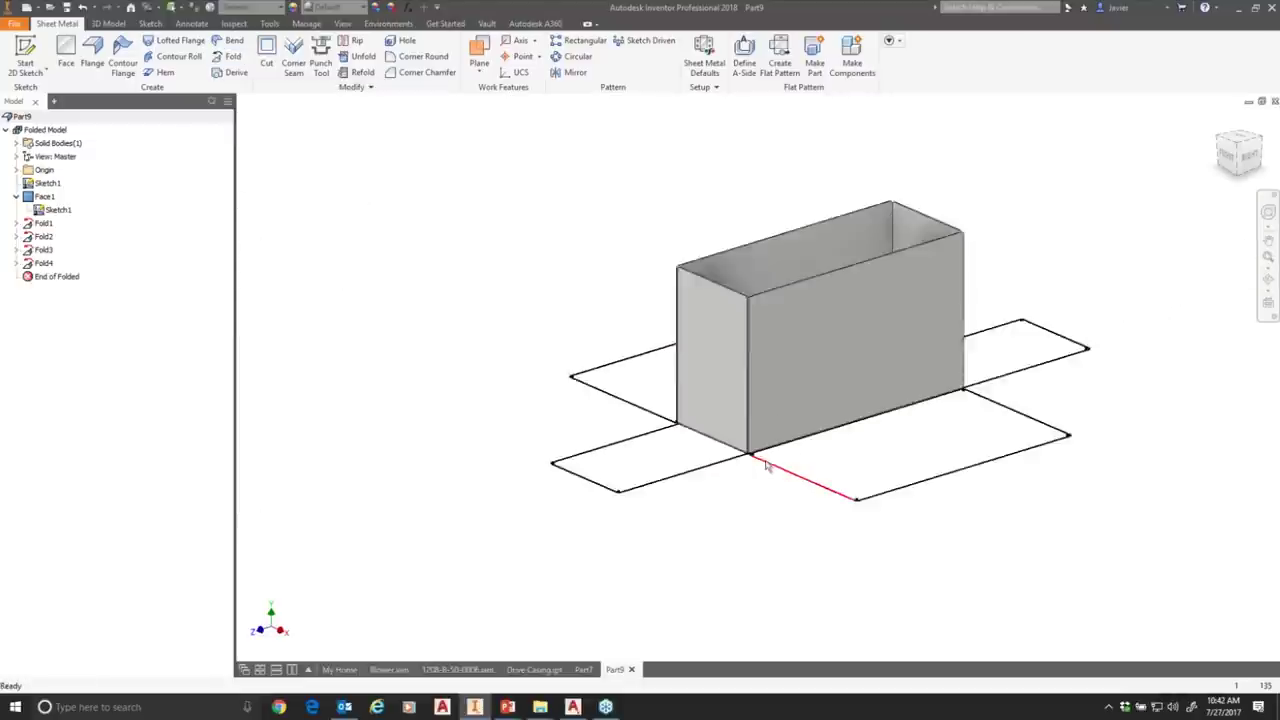
middle_click_drag(737, 482, 649, 457, "shift")
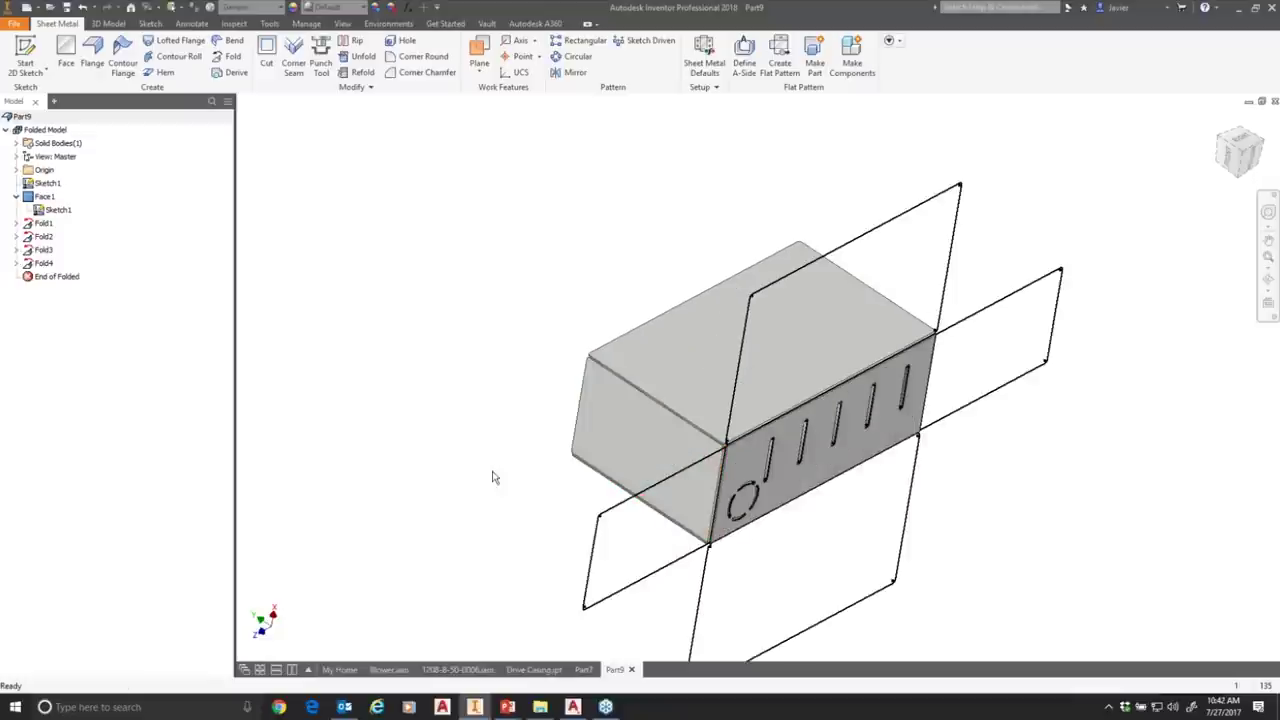
middle_click_drag(491, 397, 583, 308, "shift")
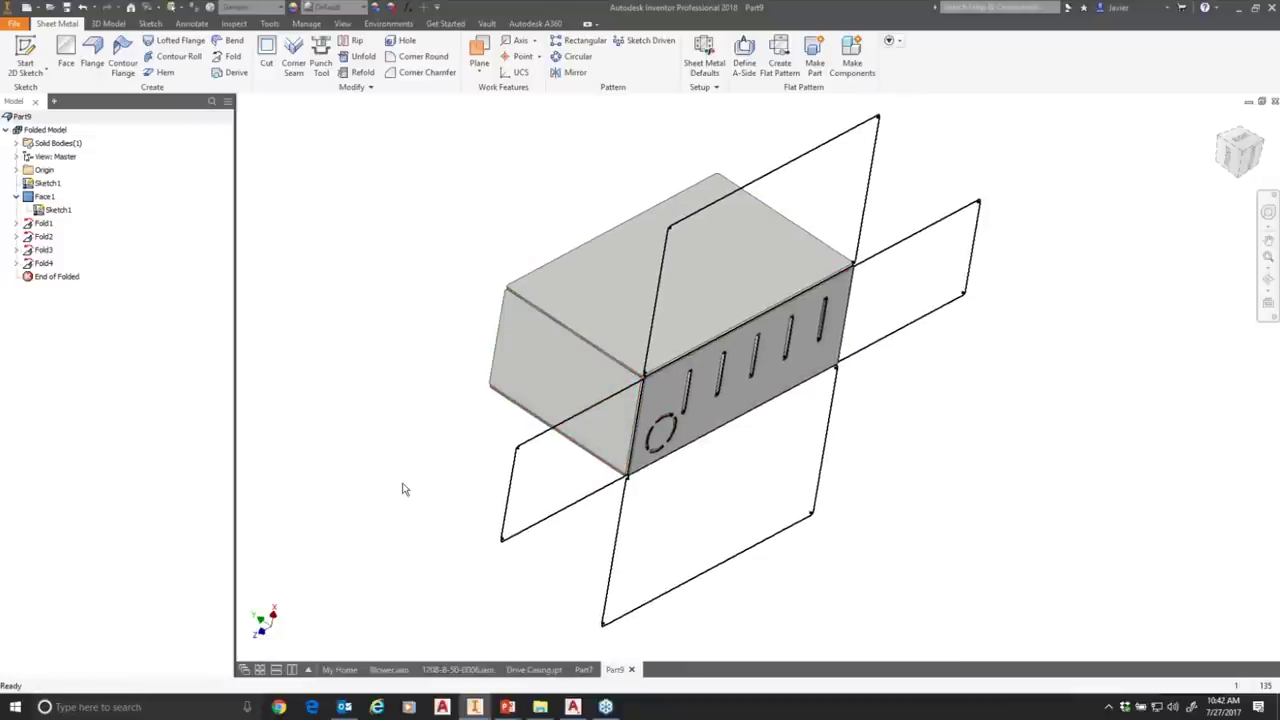
middle_click_drag(505, 414, 619, 712)
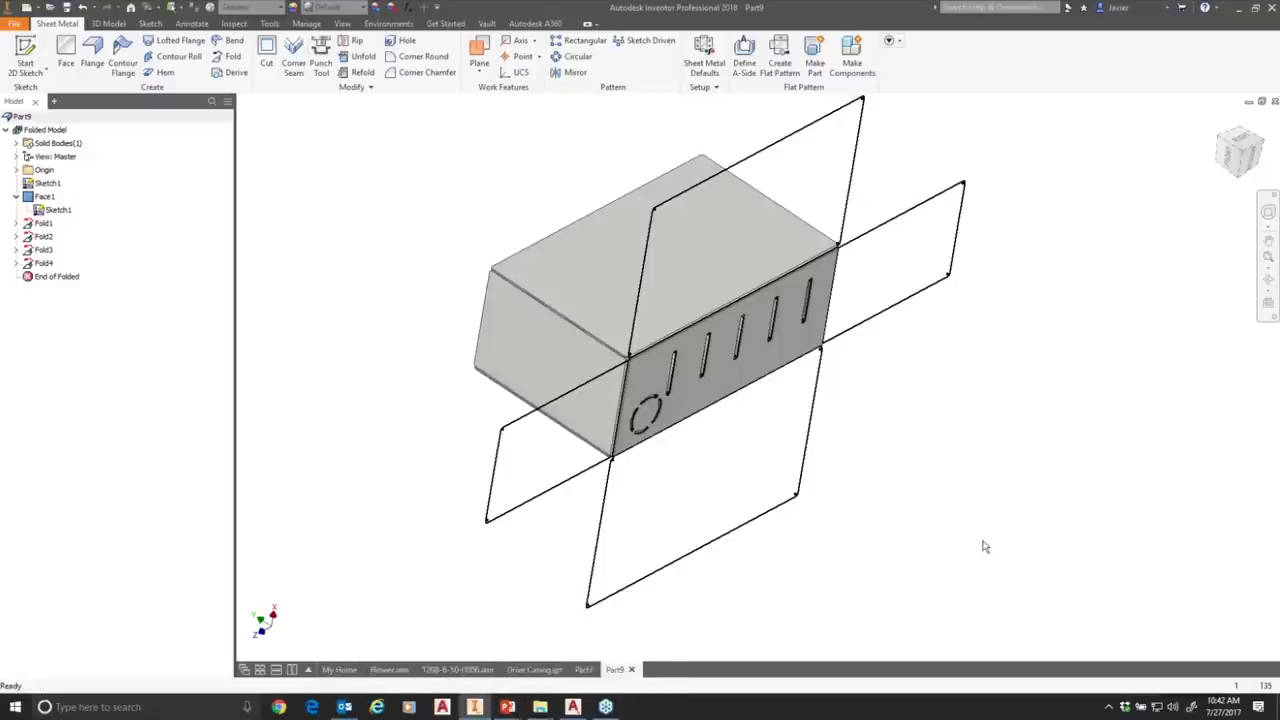
Open example.stp from the Advanced Sheetmetal folder inside the Sheetmetal folder.
left_click(50, 7)
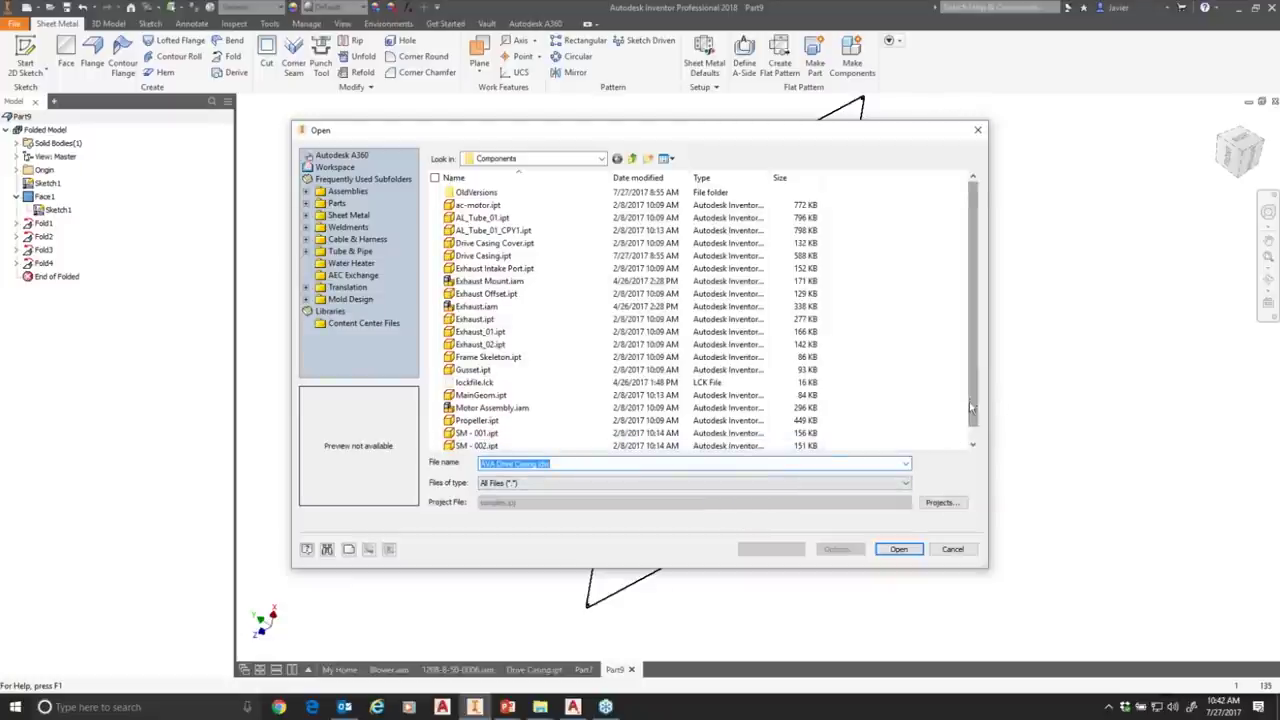
left_click(973, 444)
left_click(633, 159)
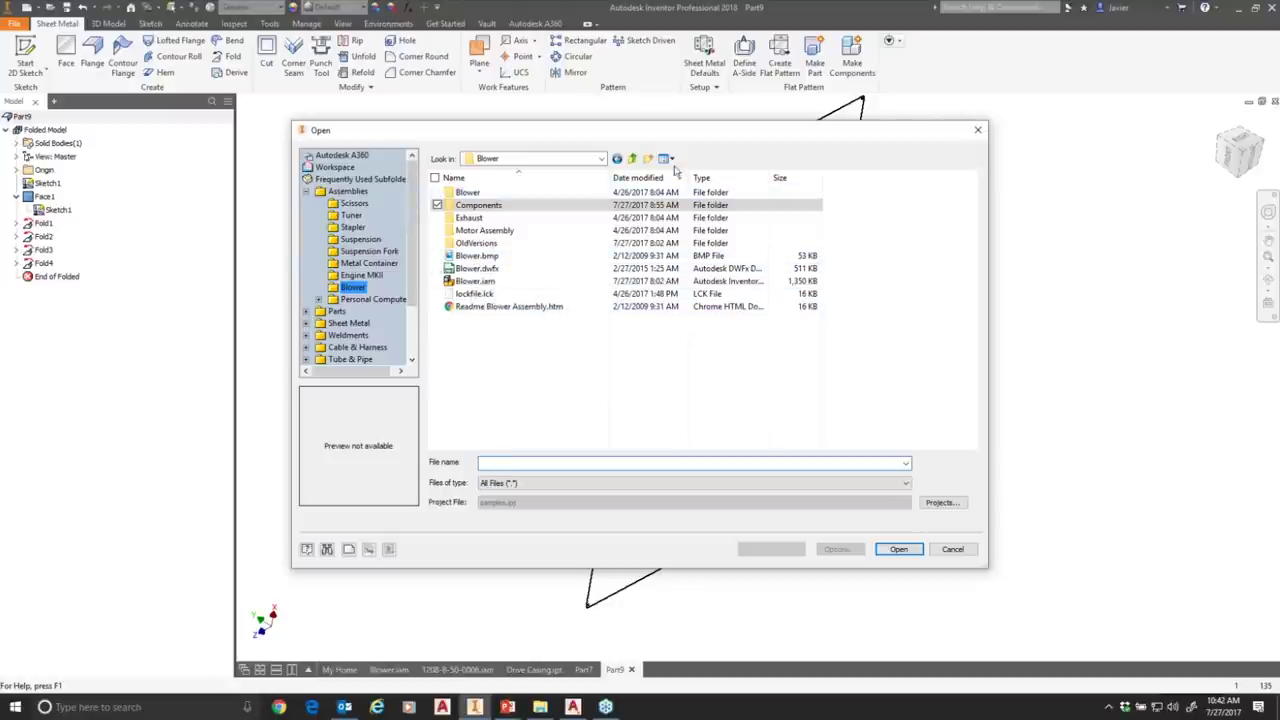
left_click(633, 159)
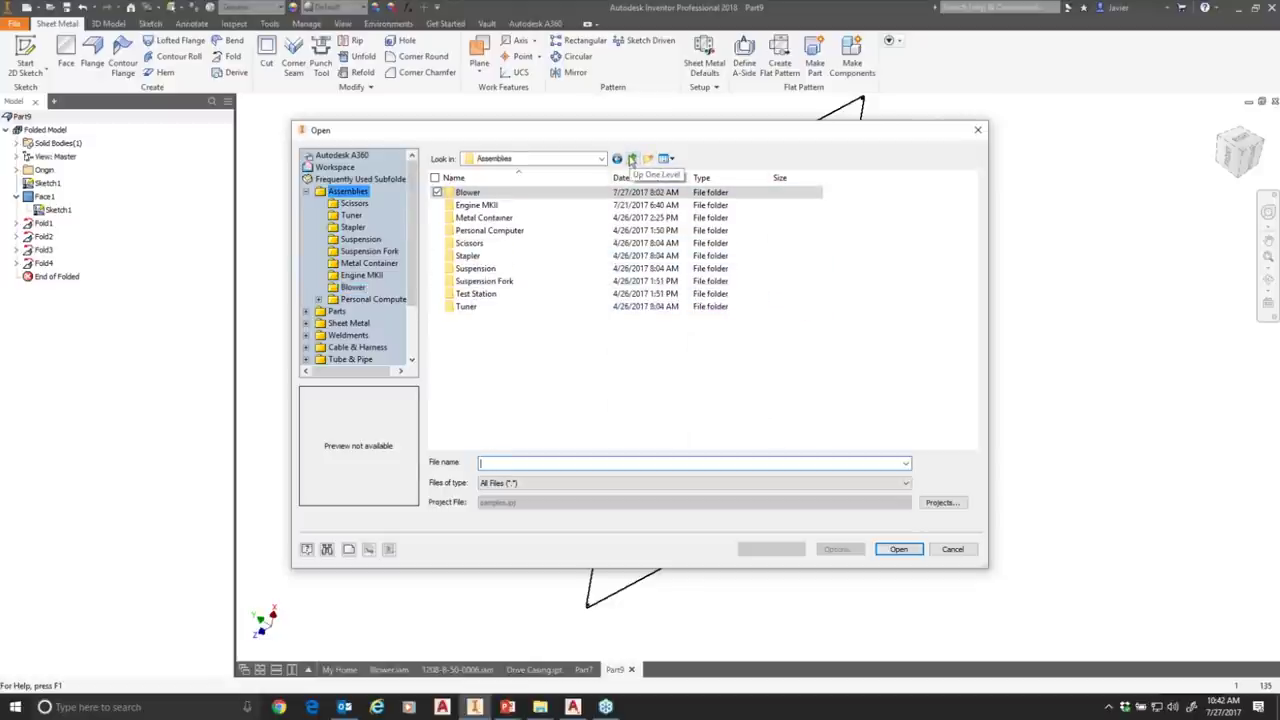
left_click(633, 159)
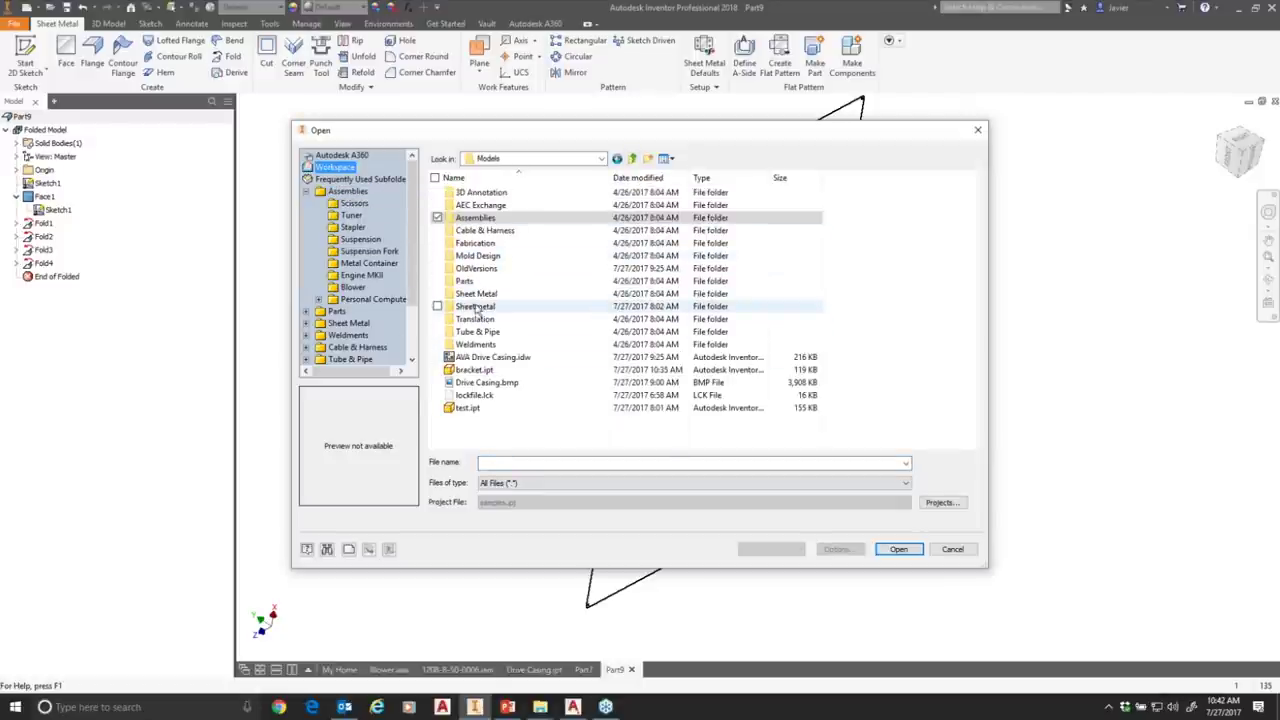
double_click(475, 307)
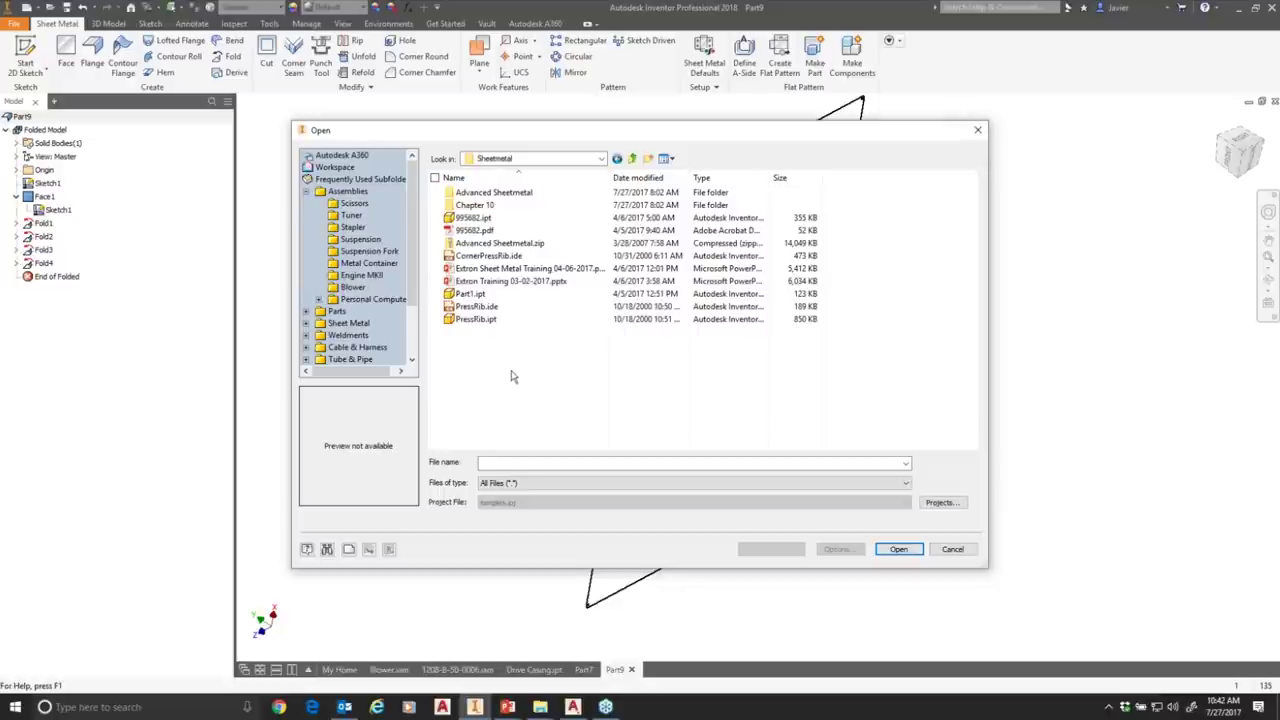
double_click(493, 192)
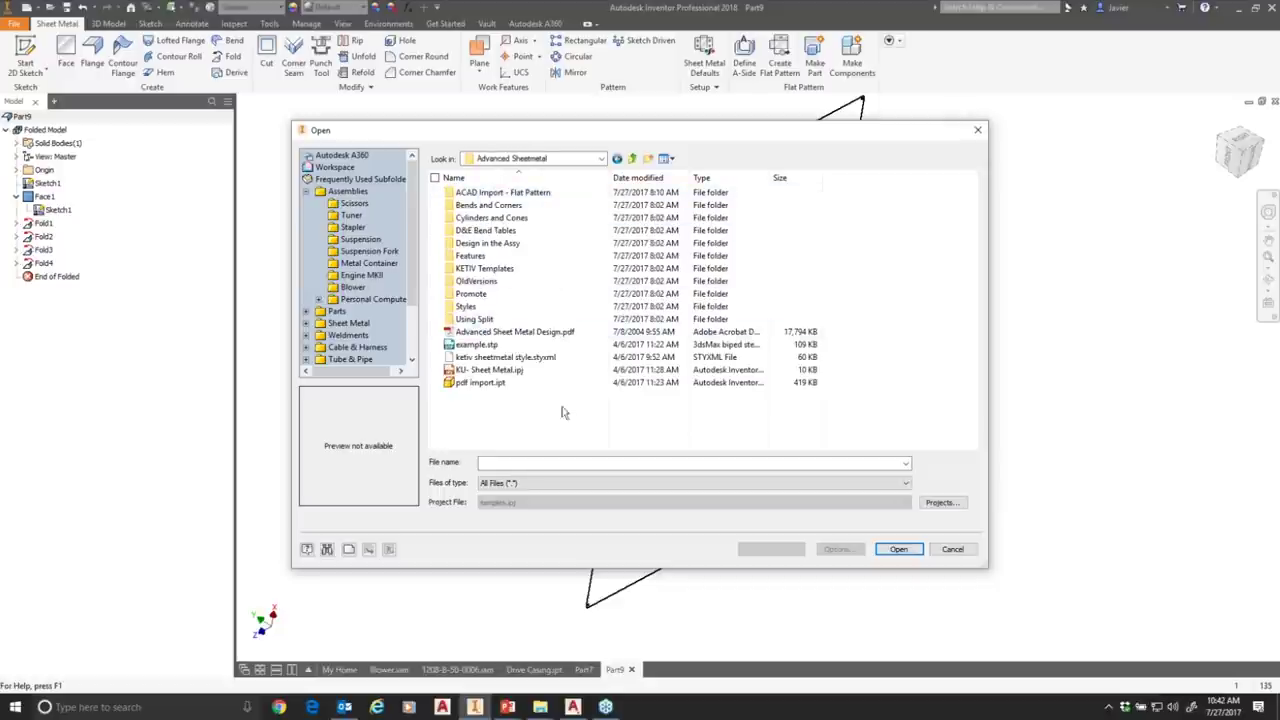
left_click(477, 345)
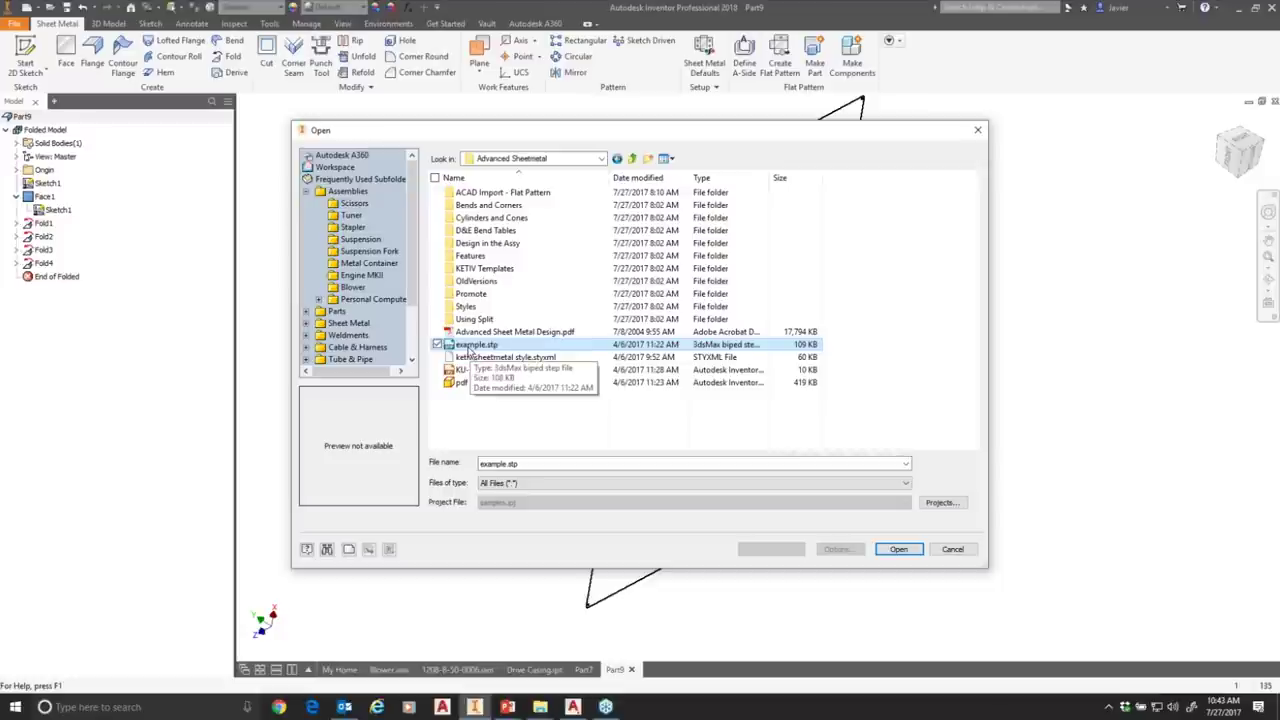
left_click(899, 549)
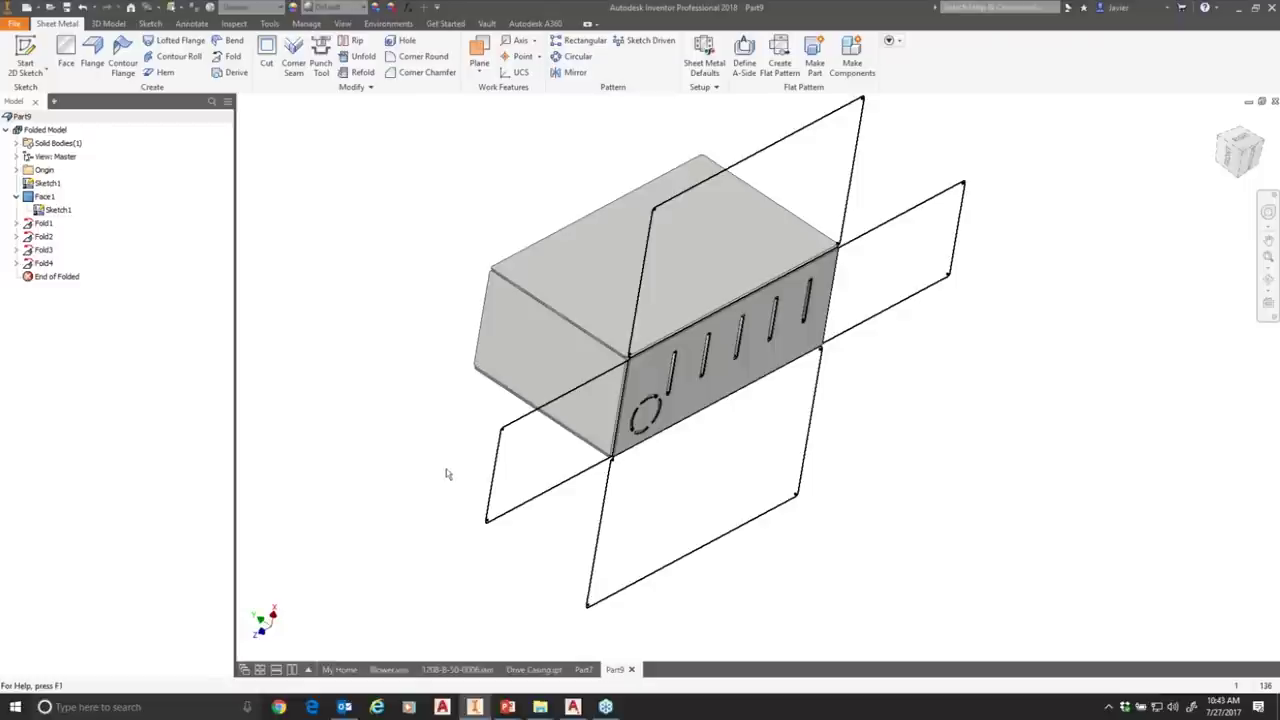
Import the STEP file with the Convert Model import type and show the whole bracket in the home view.
left_click(528, 205)
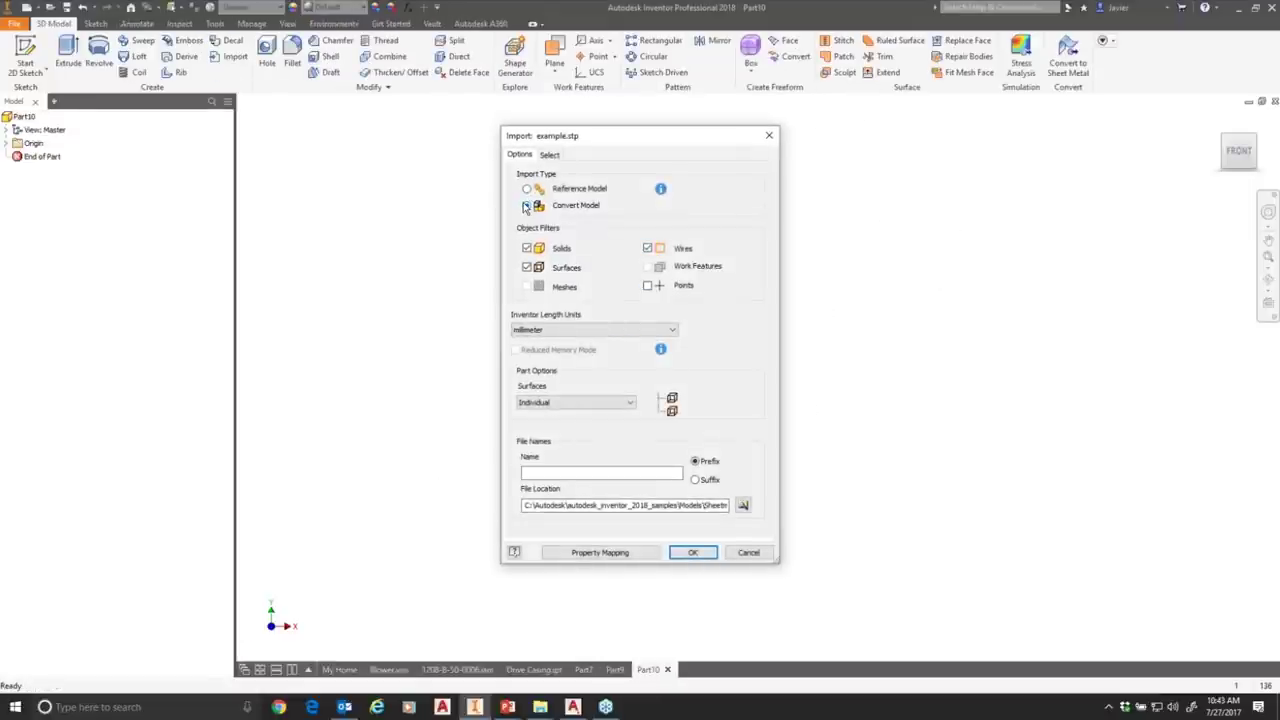
left_click(686, 552)
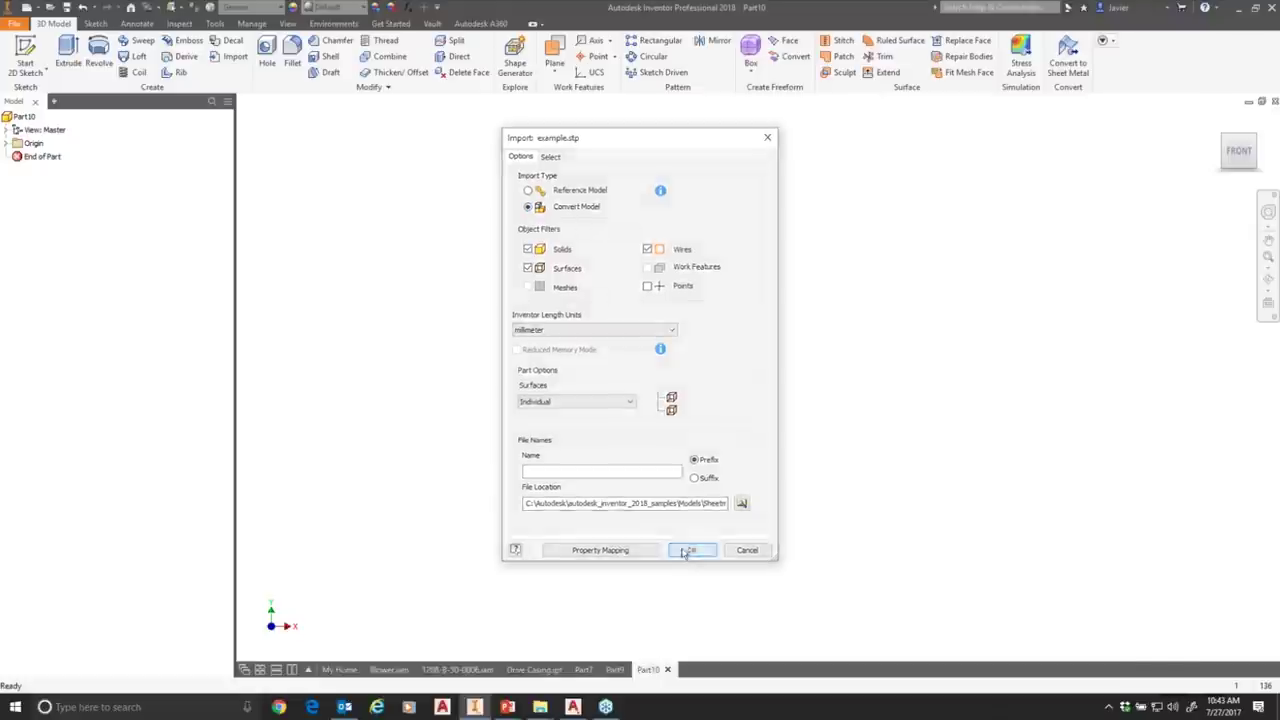
middle_click_drag(590, 410, 460, 343)
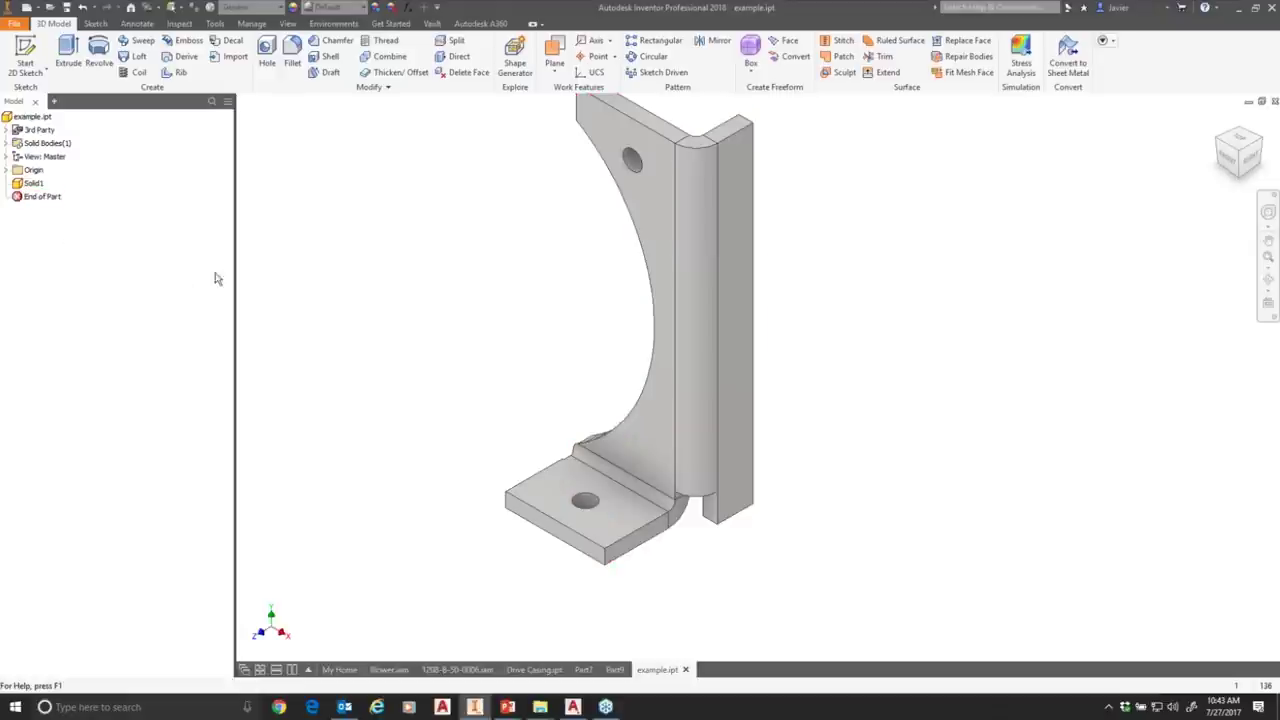
key("Home")
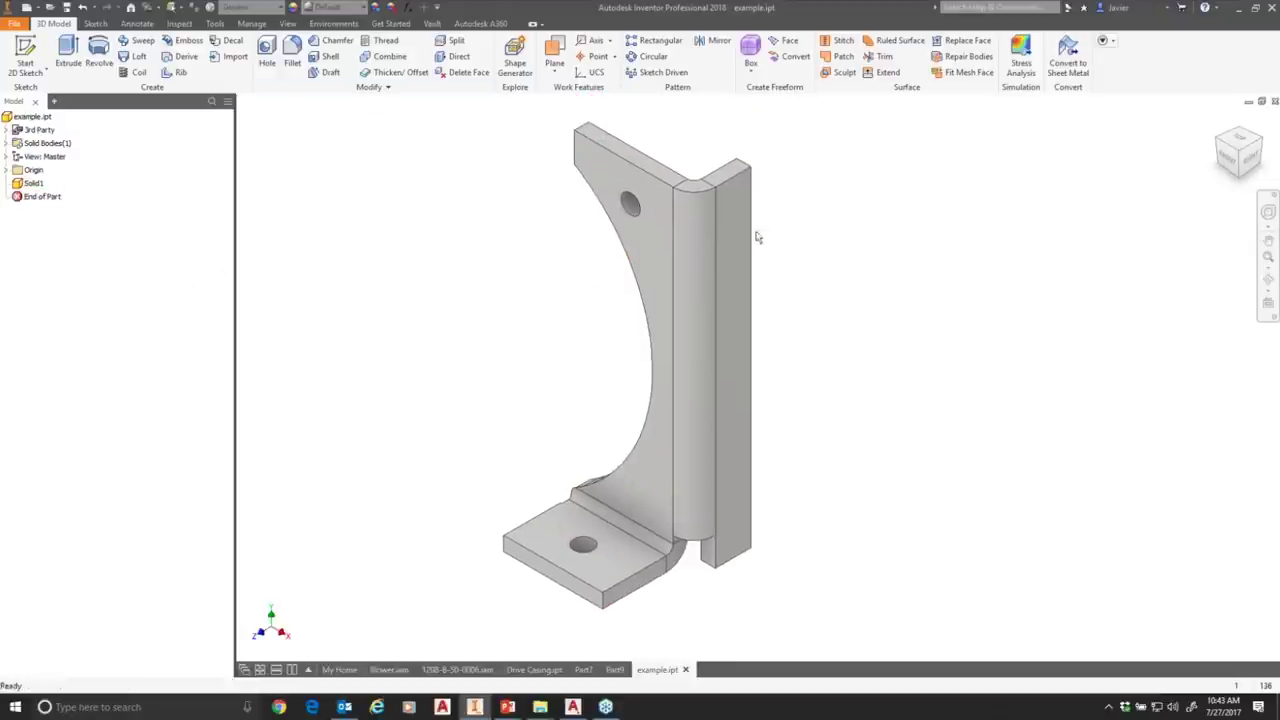
Convert the imported bracket to a sheet metal part and open its sheet metal defaults.
left_click(1077, 62)
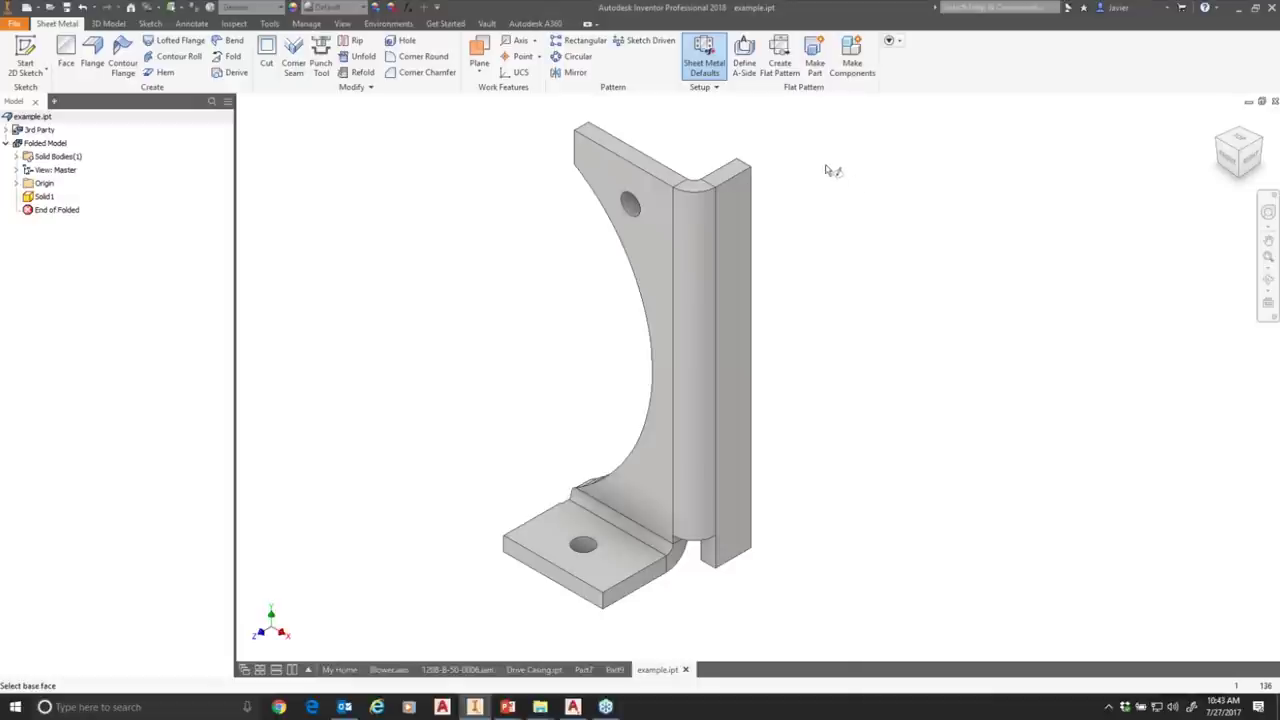
left_click(708, 66)
left_click_drag(600, 246, 320, 174)
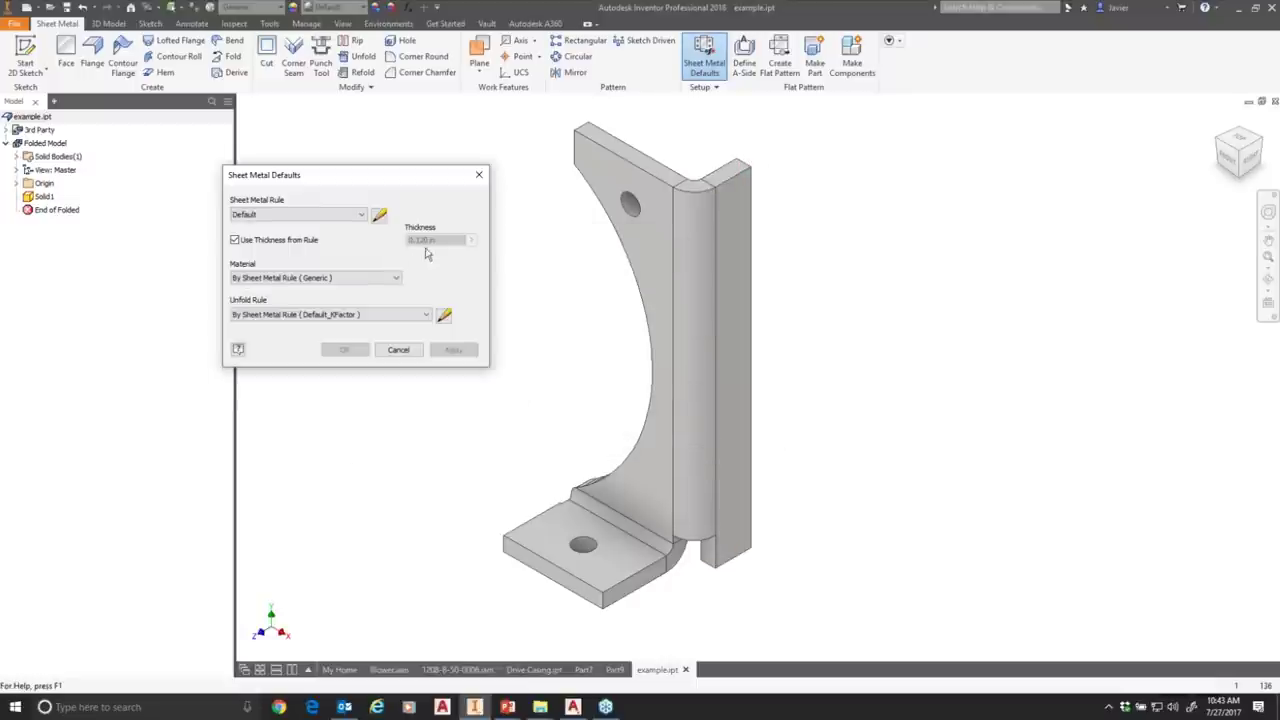
mouse_move(435, 246)
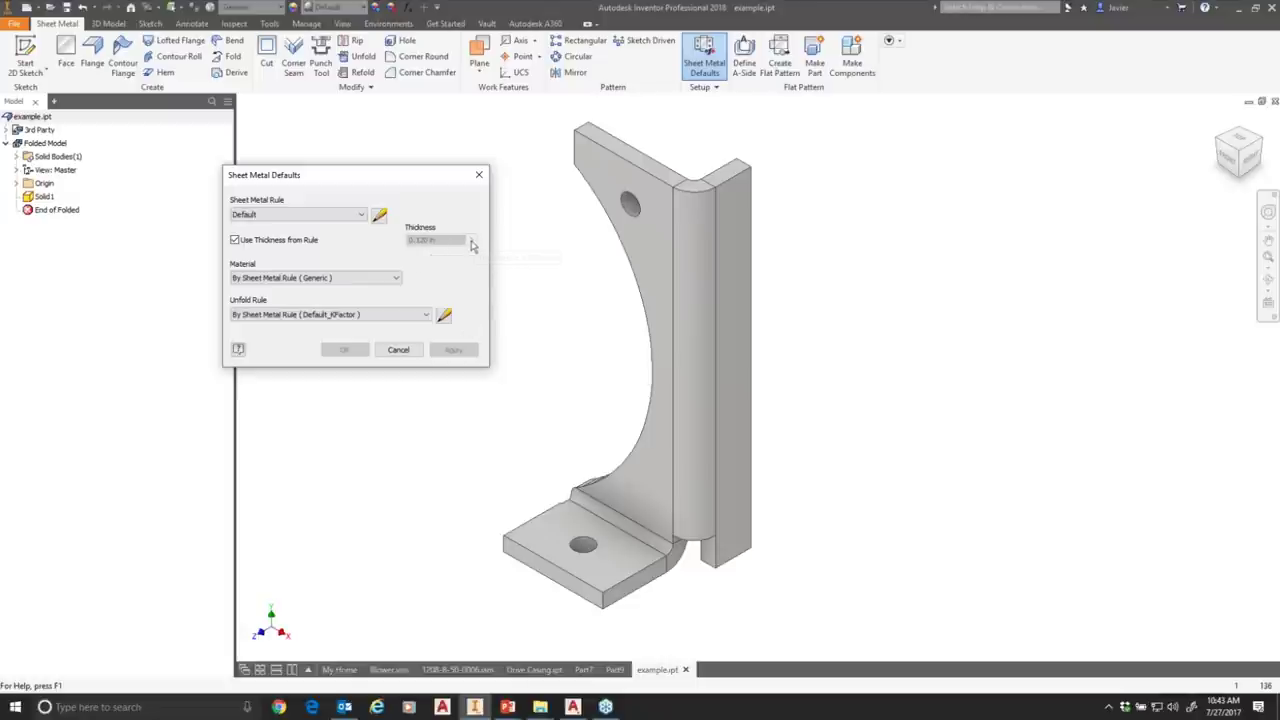
Stop taking the thickness from the rule and set it to 1.600 mm by measuring the short top edge of the narrow flange.
left_click(236, 240)
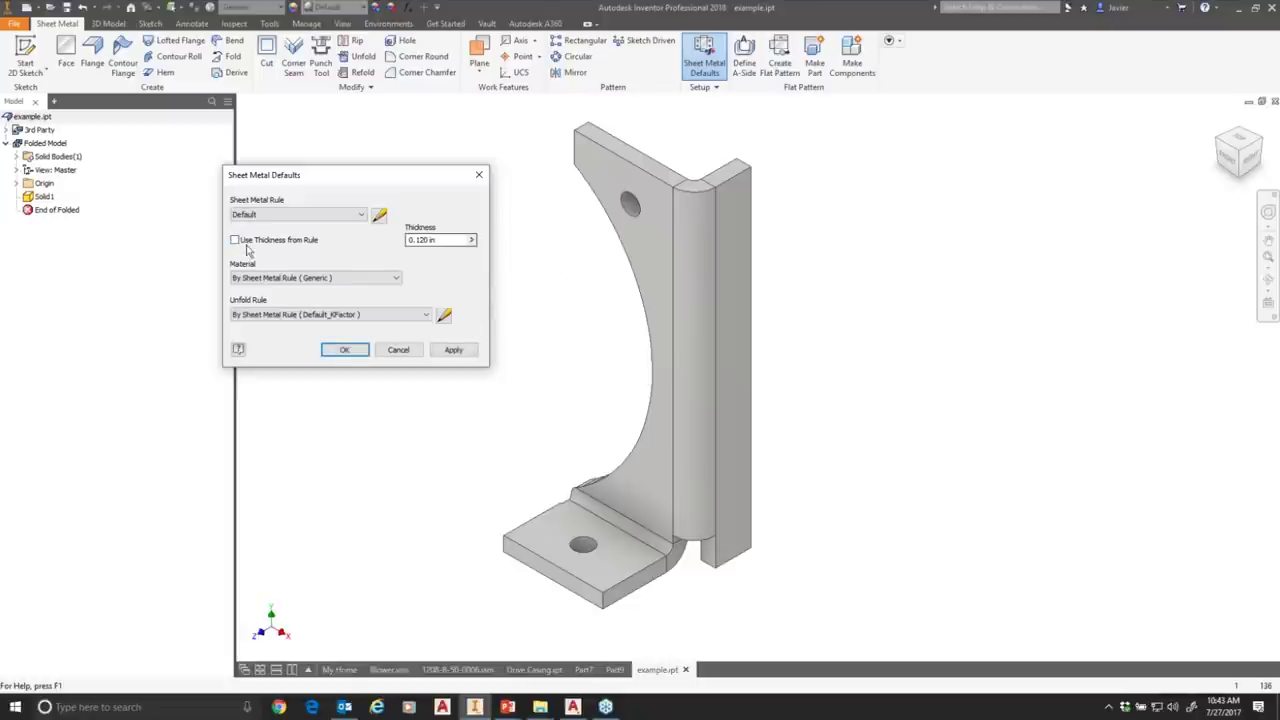
left_click(471, 240)
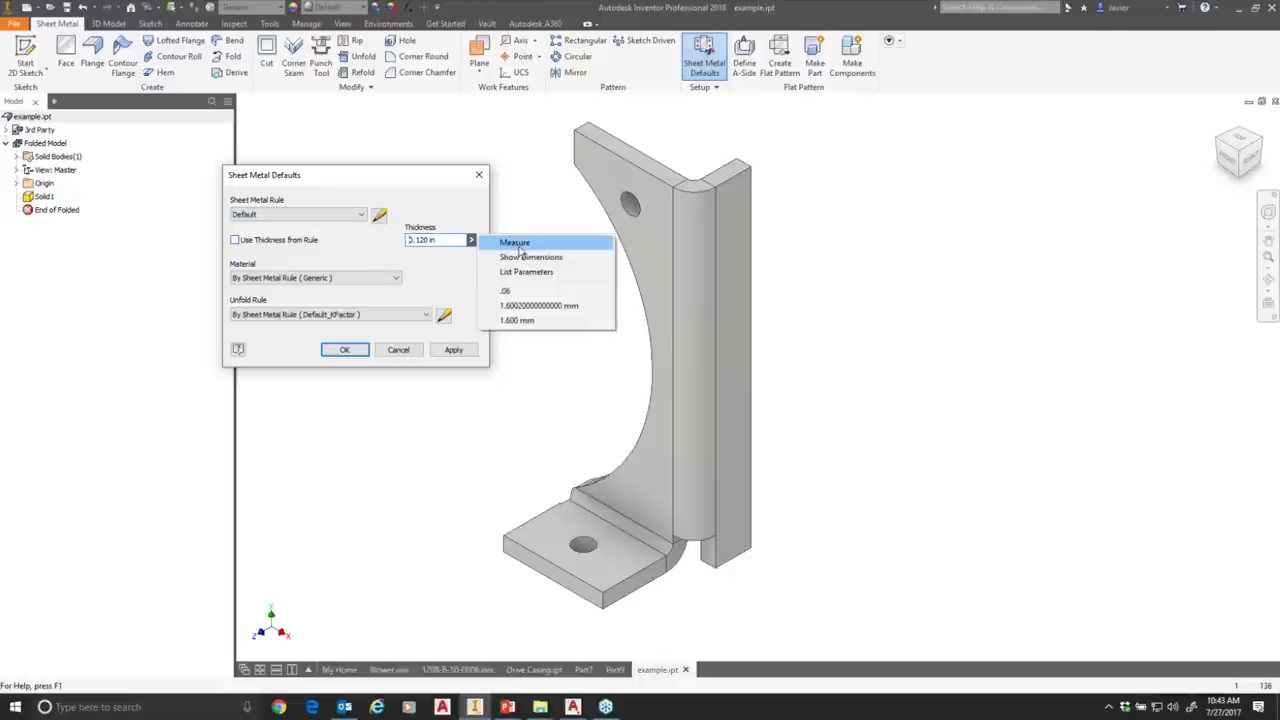
left_click(514, 244)
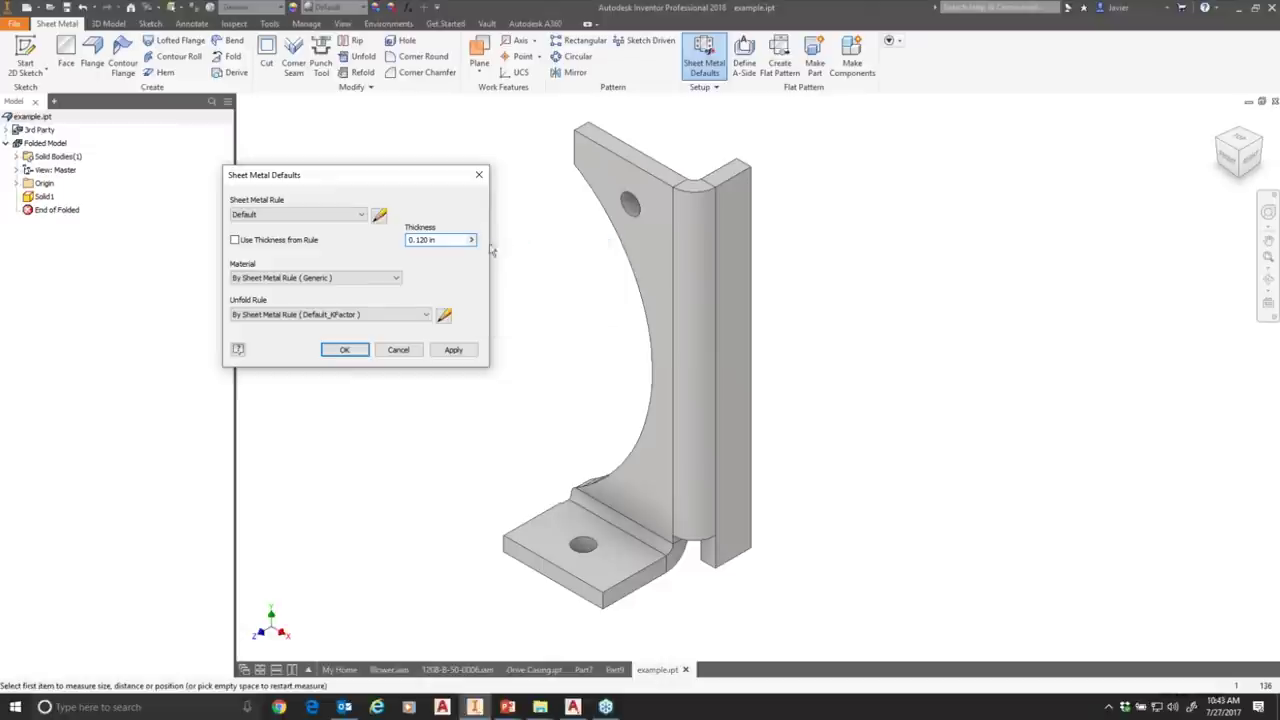
left_click(743, 168)
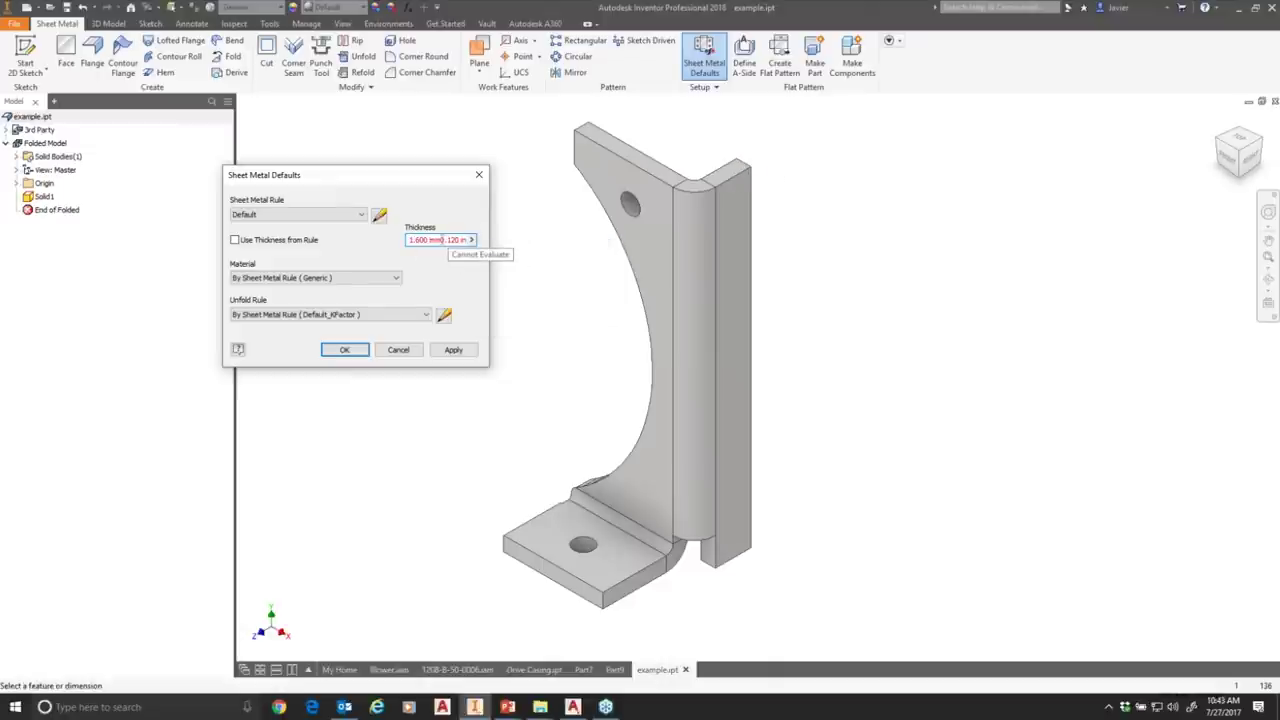
left_click_drag(440, 240, 466, 240)
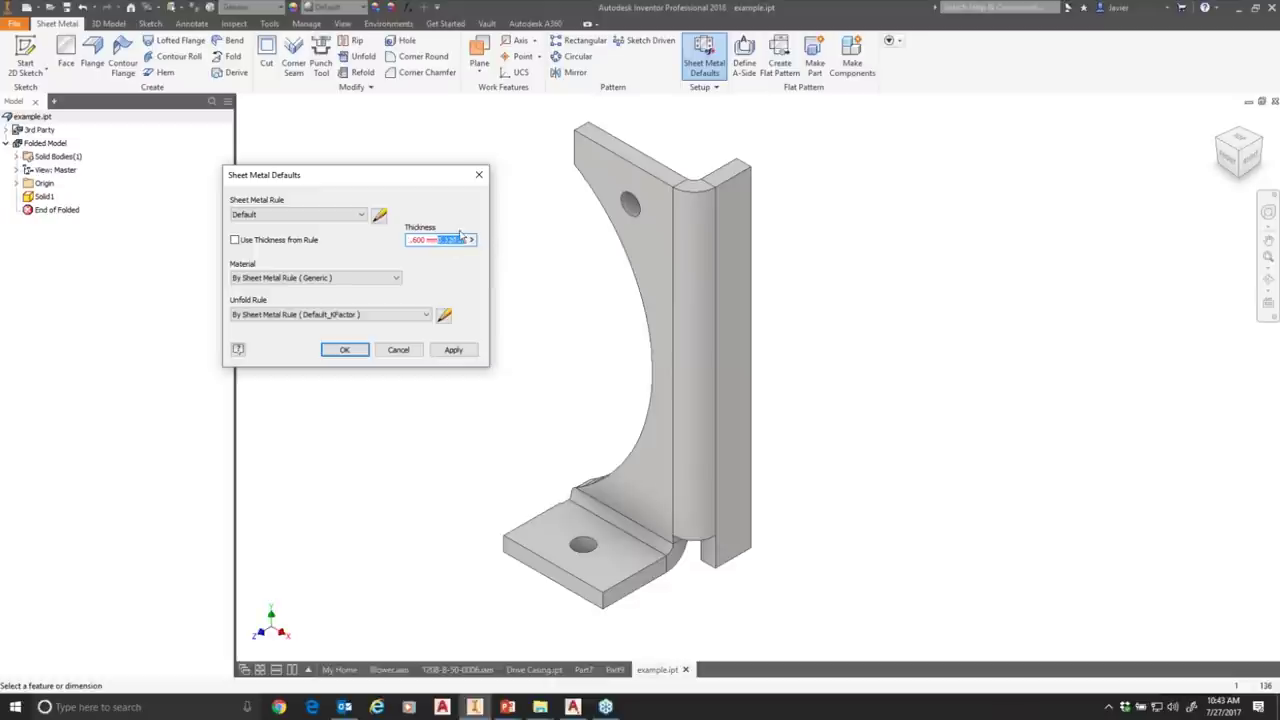
key("Delete")
left_click(344, 349)
Try to create a flat pattern of the bracket and inspect it in the home view.
middle_click_drag(523, 228, 420, 263)
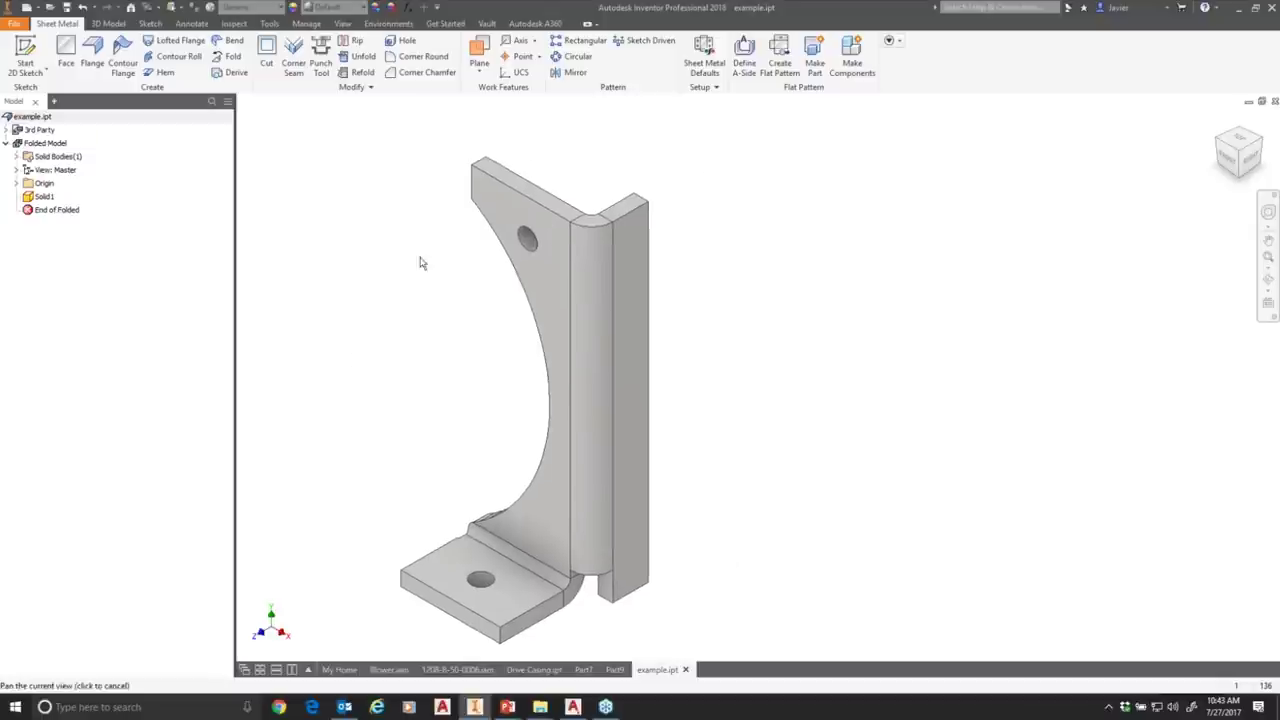
scroll(772, 220, "up", 3)
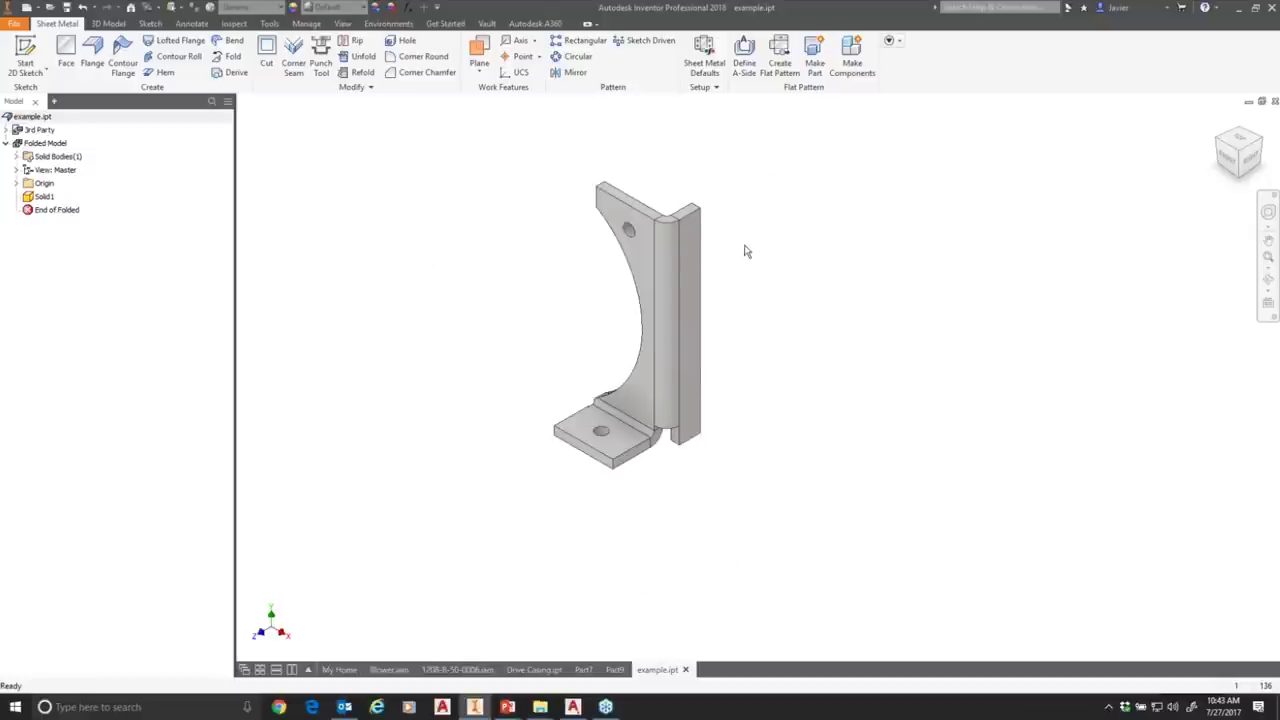
left_click(779, 58)
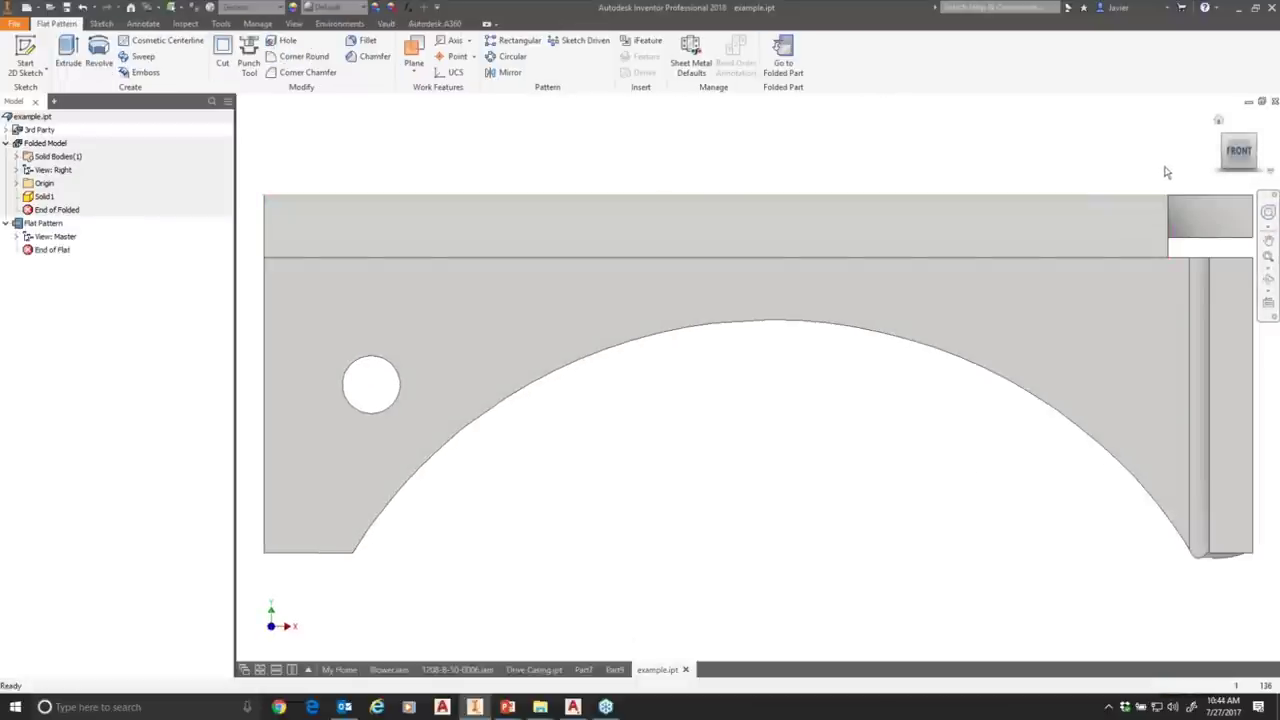
left_click(1218, 120)
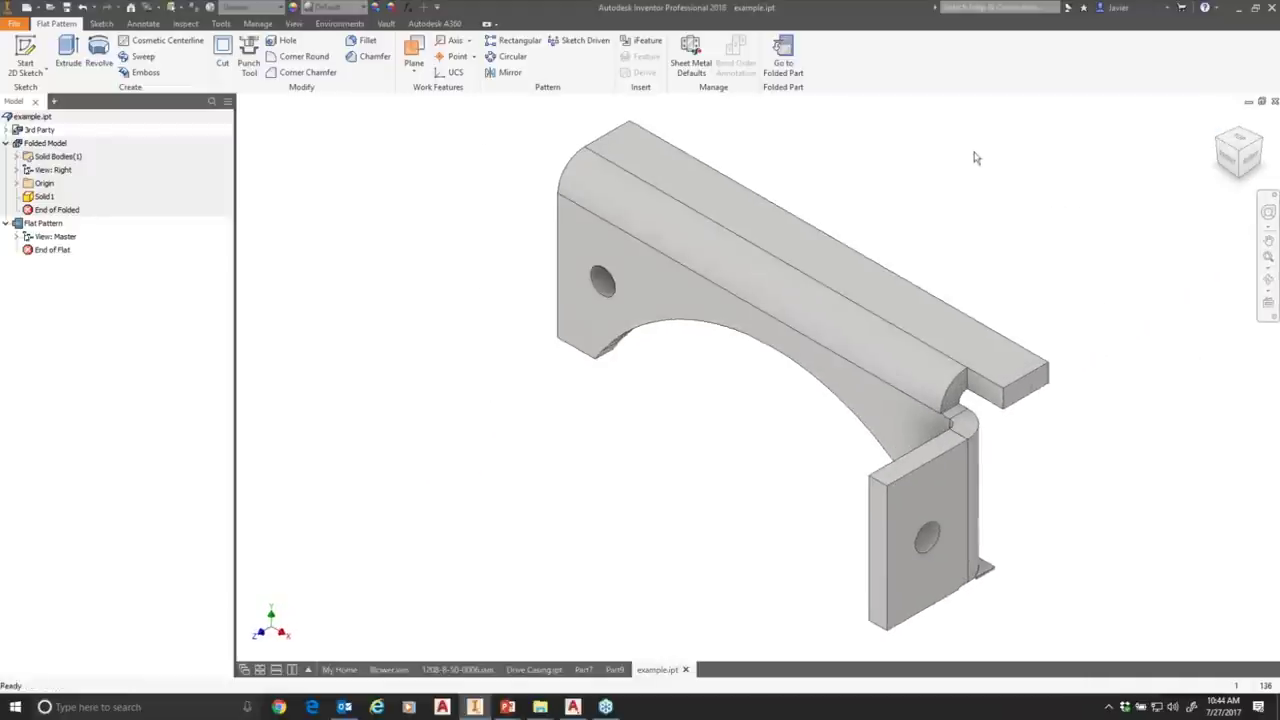
Delete the bracket's flat pattern, accepting the removal of its associated drawing views.
left_click(40, 224)
right_click(40, 225)
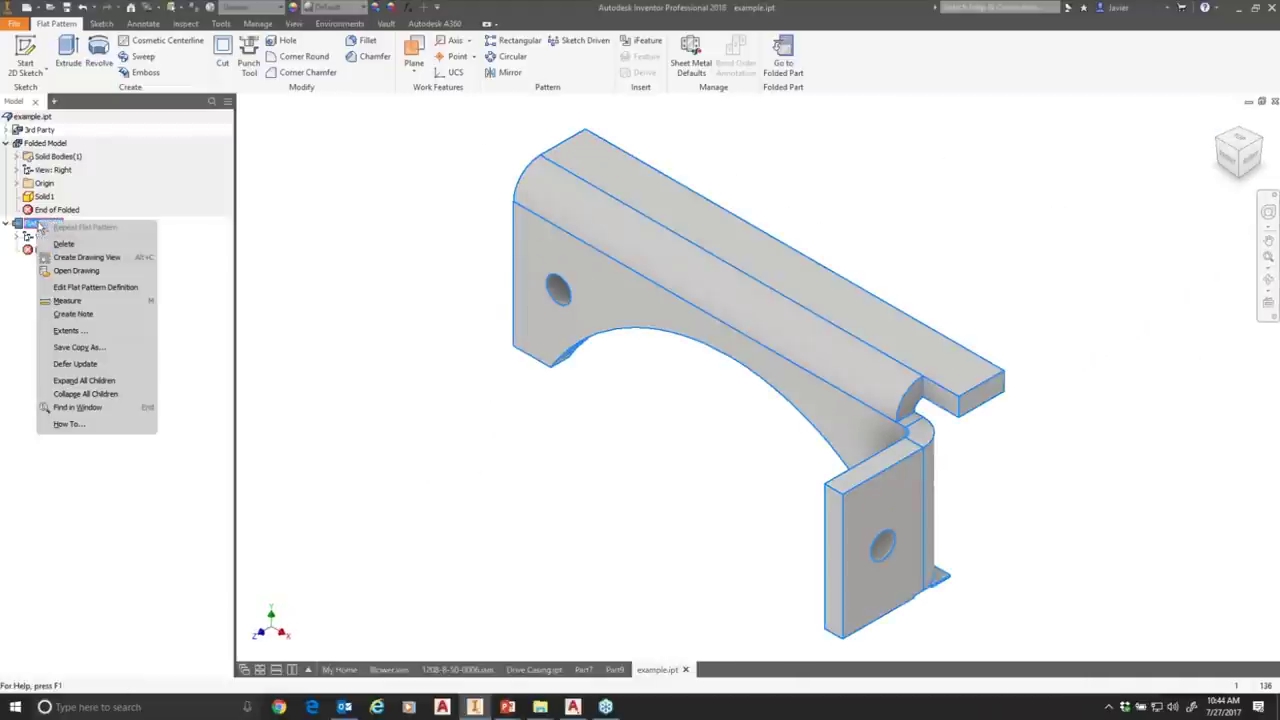
left_click(80, 244)
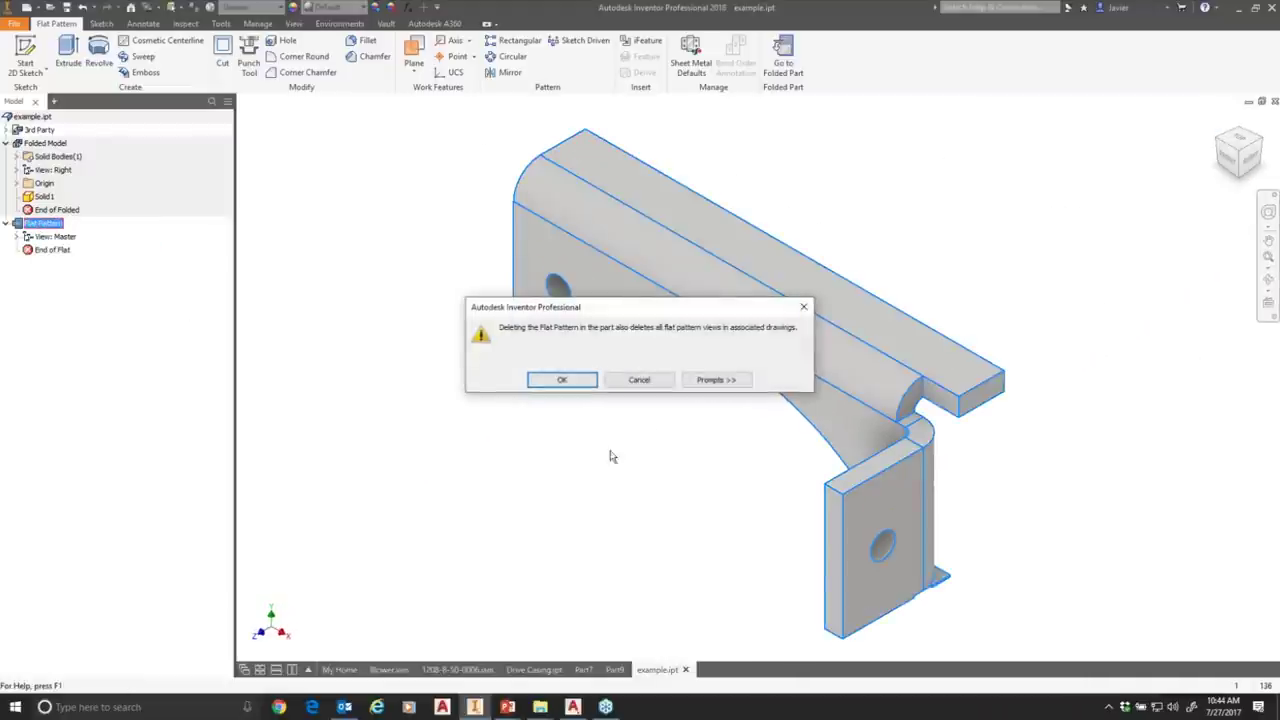
left_click(556, 381)
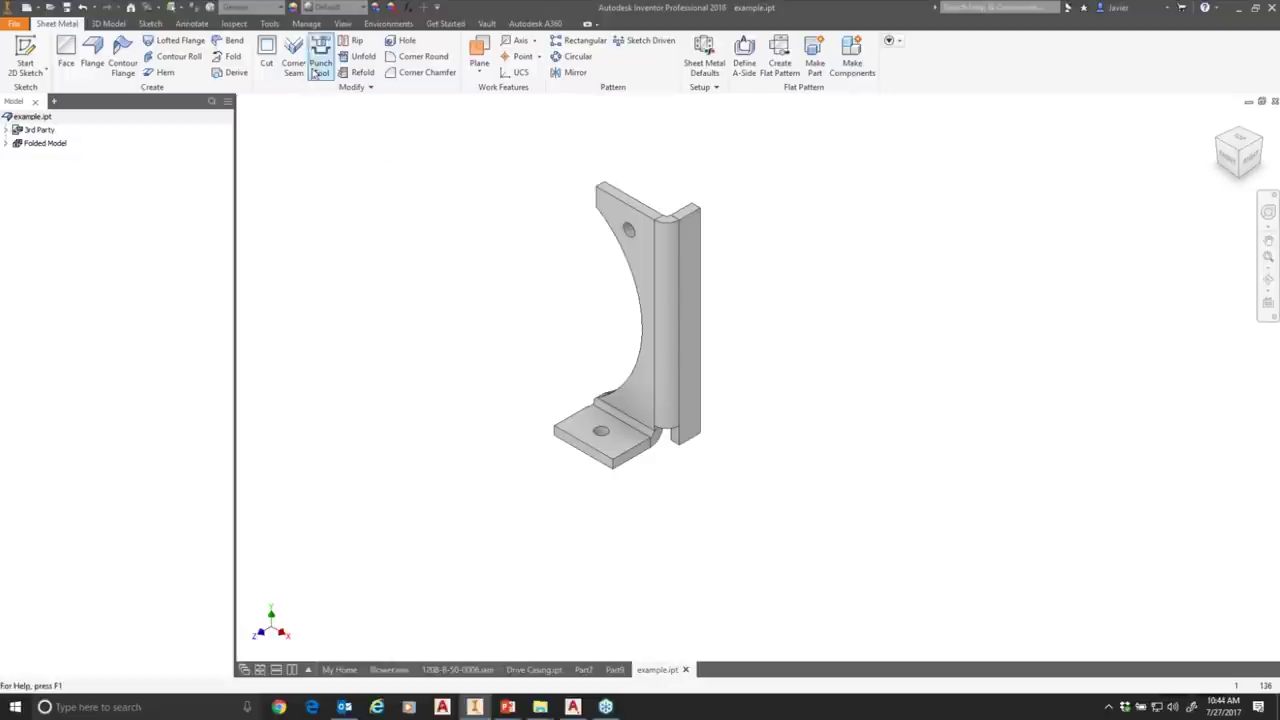
Measure the short thickness edge atop the narrow flange with precision set to All Decimals, and copy the length.
left_click(270, 25)
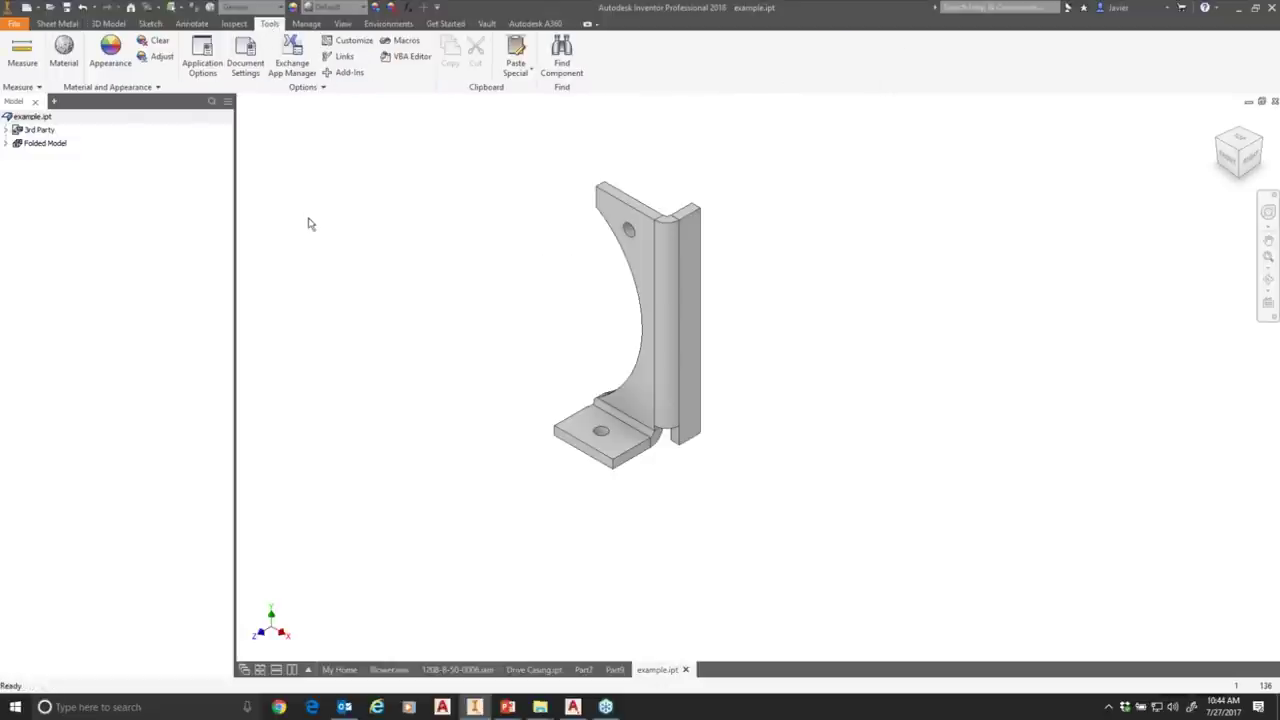
left_click(22, 52)
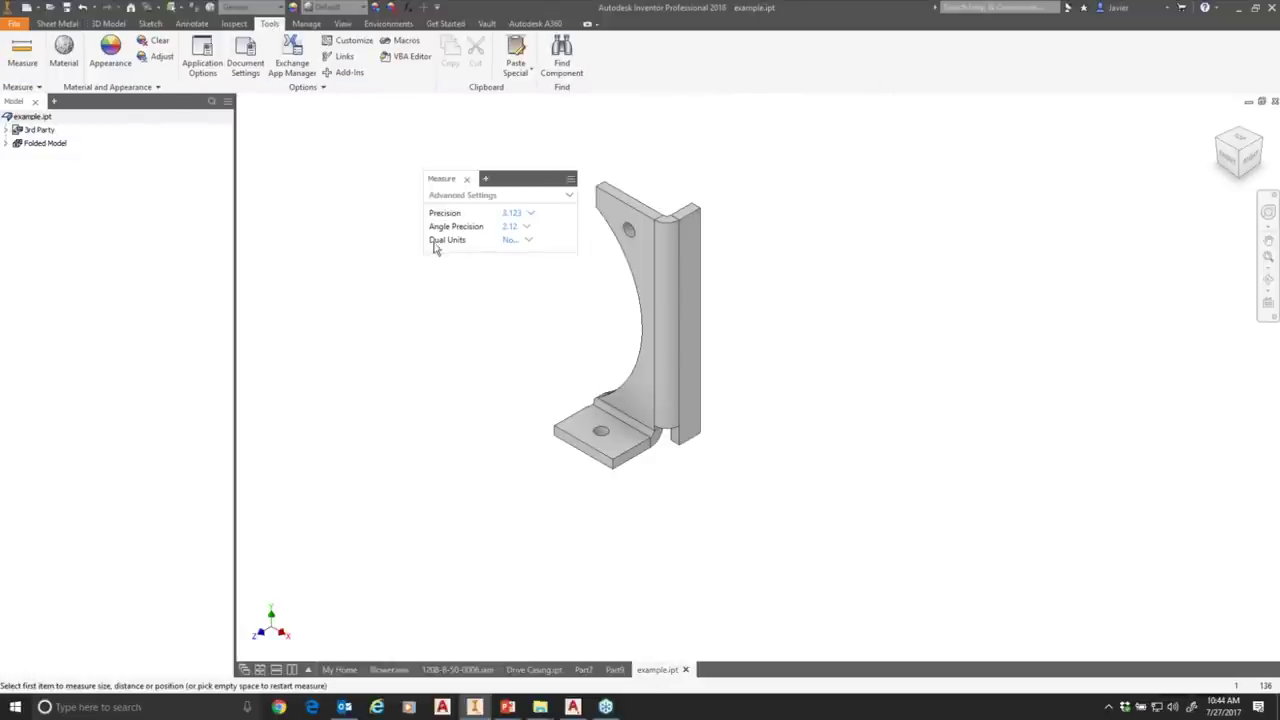
scroll(700, 205, "up", 5)
scroll(690, 215, "up", 4)
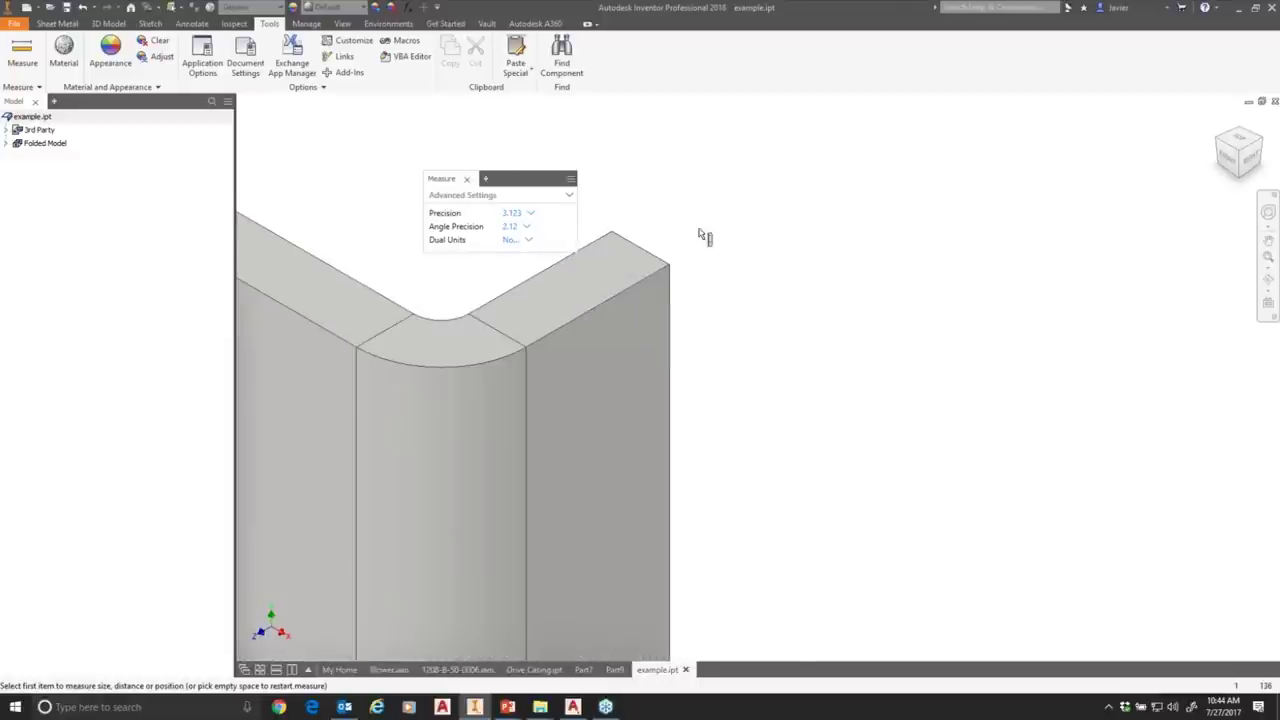
left_click(531, 215)
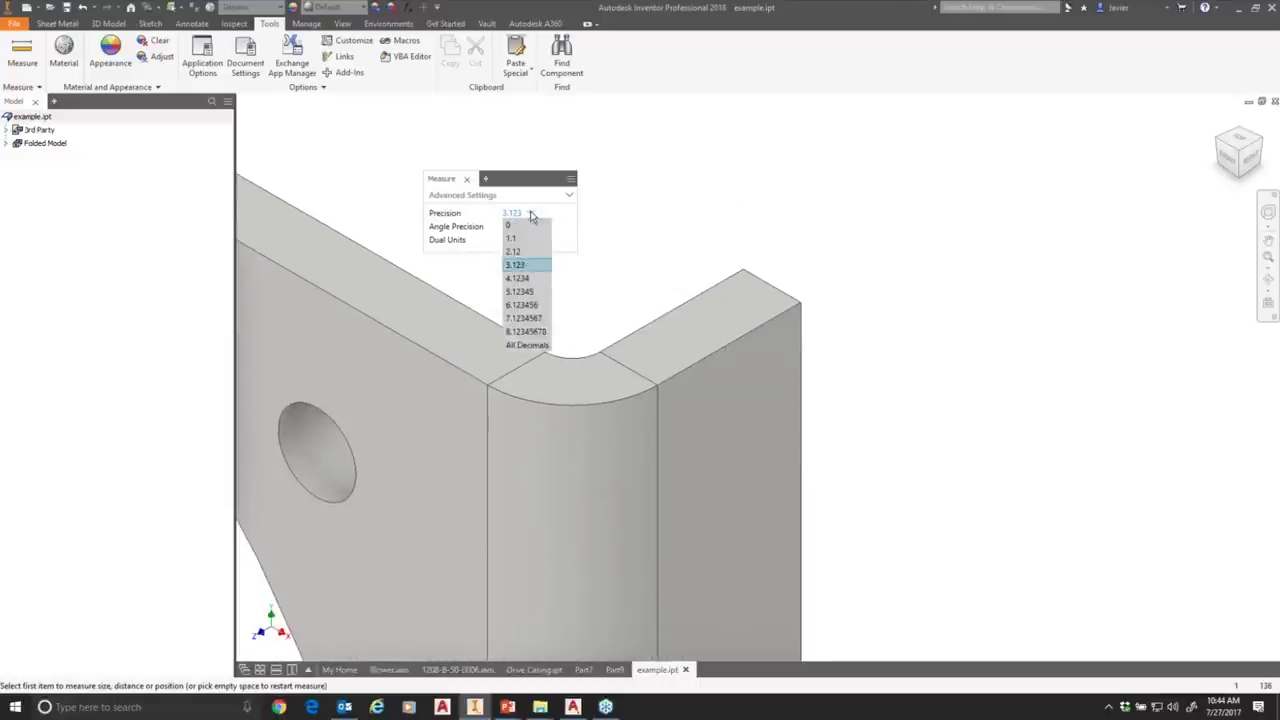
left_click(524, 346)
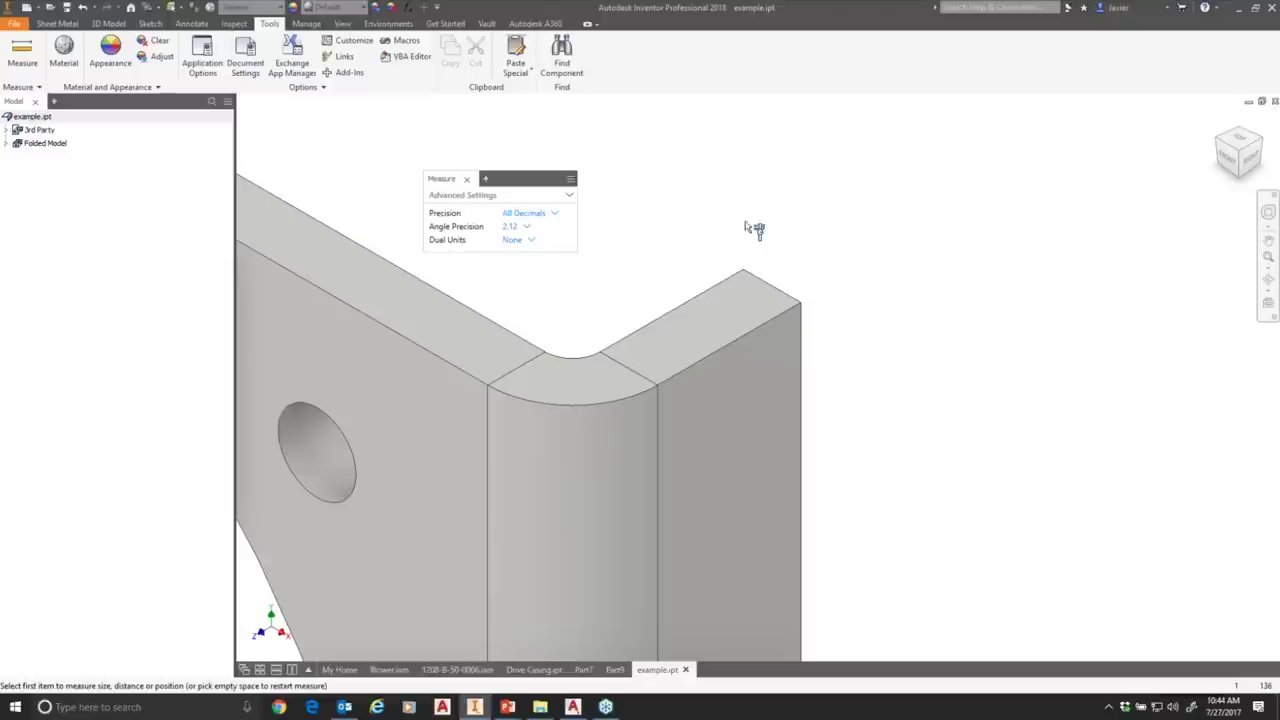
left_click(770, 285)
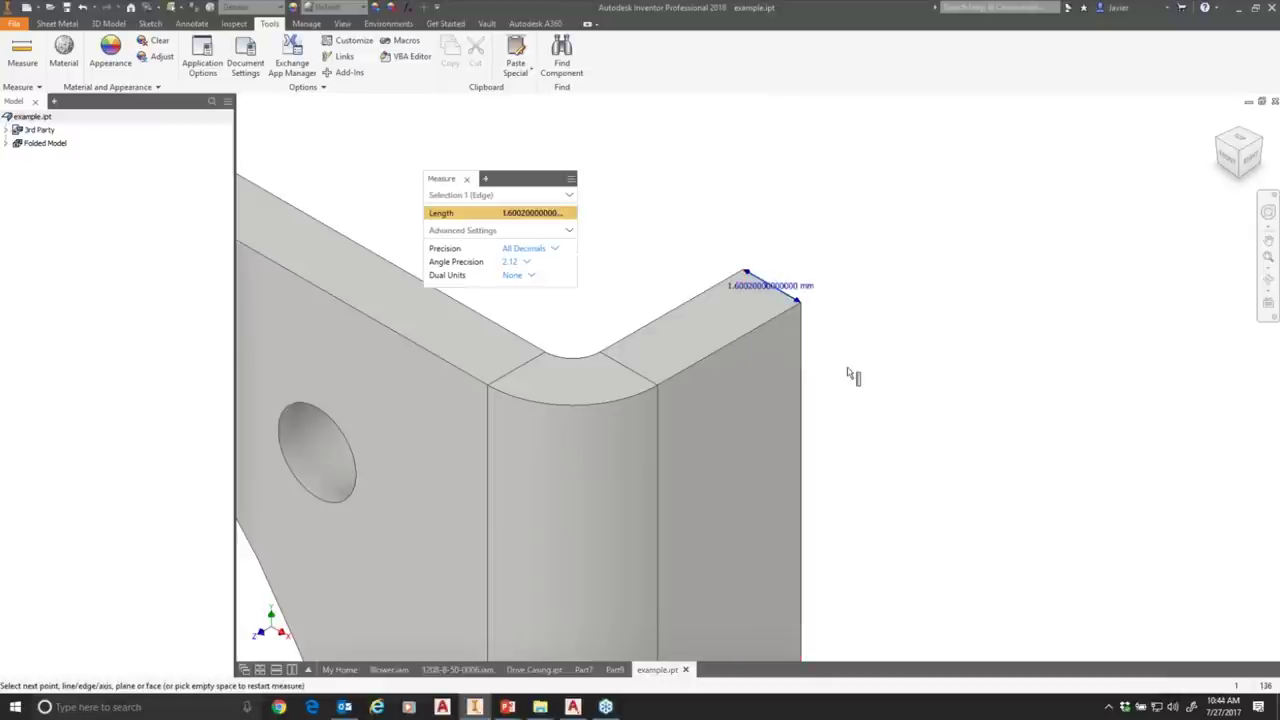
right_click(526, 216)
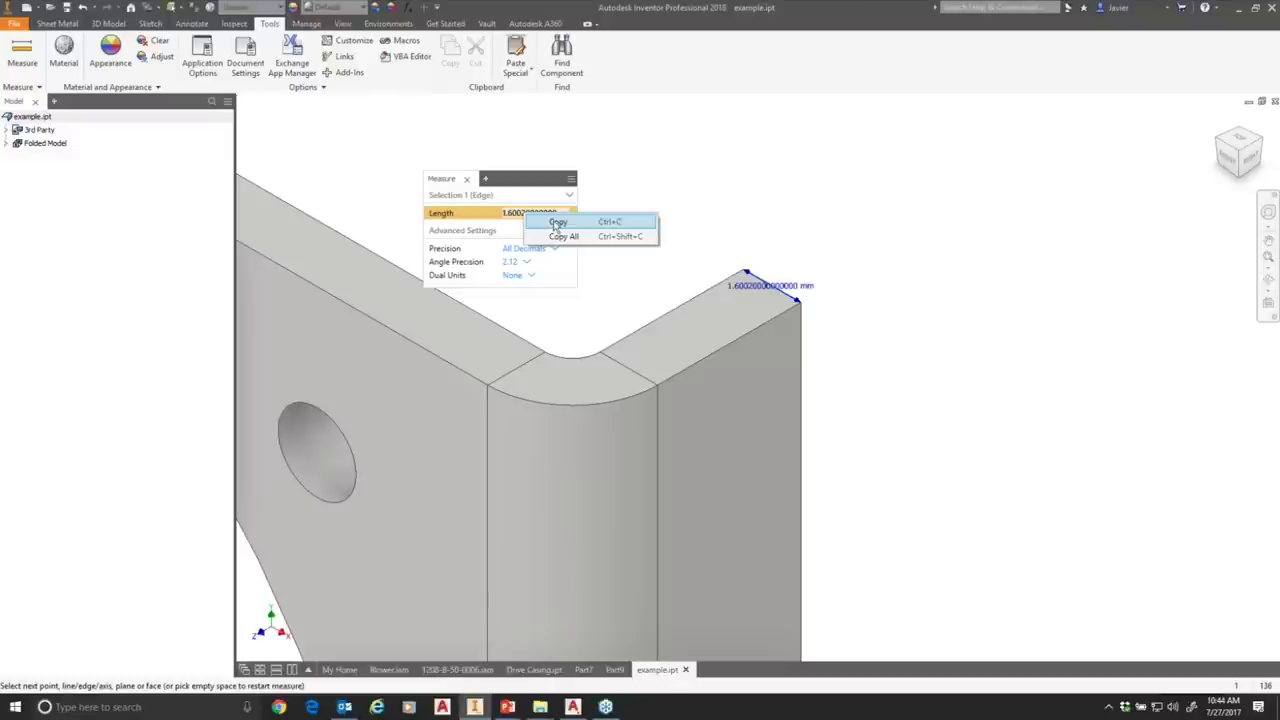
left_click(556, 224)
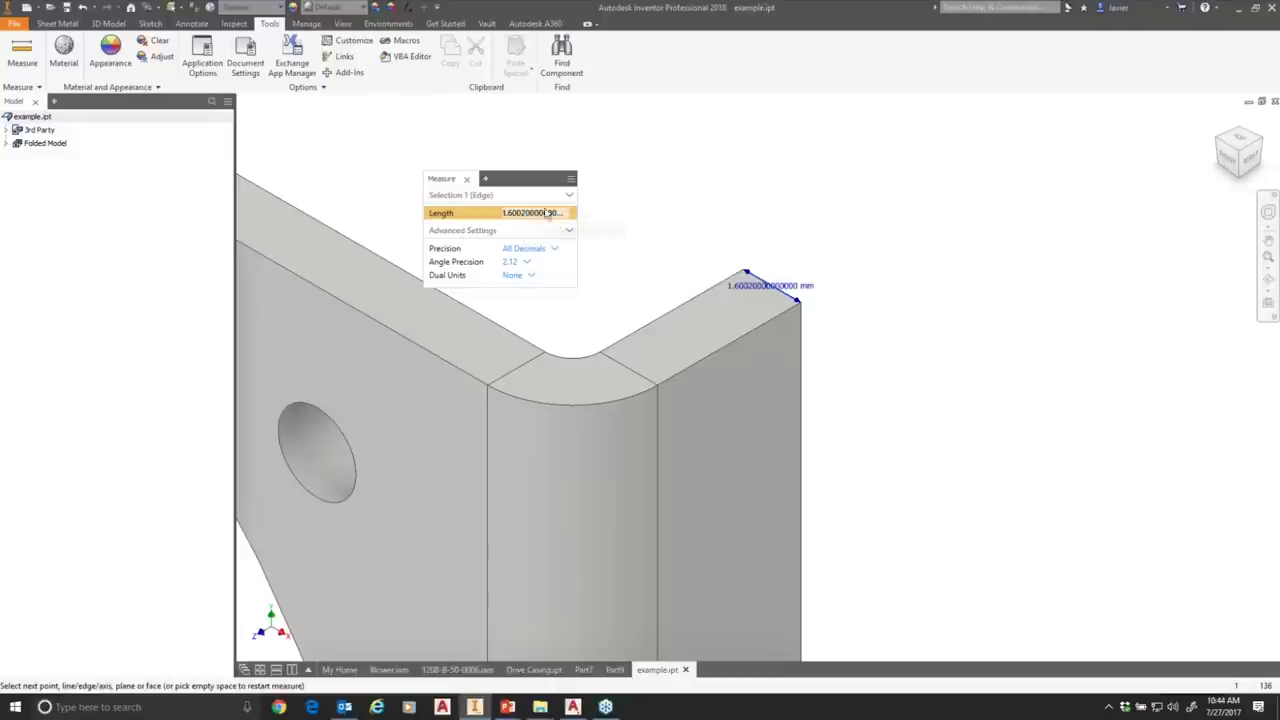
Replace the sheet metal thickness with the copied exact edge length of 1.6002 mm.
left_click(466, 179)
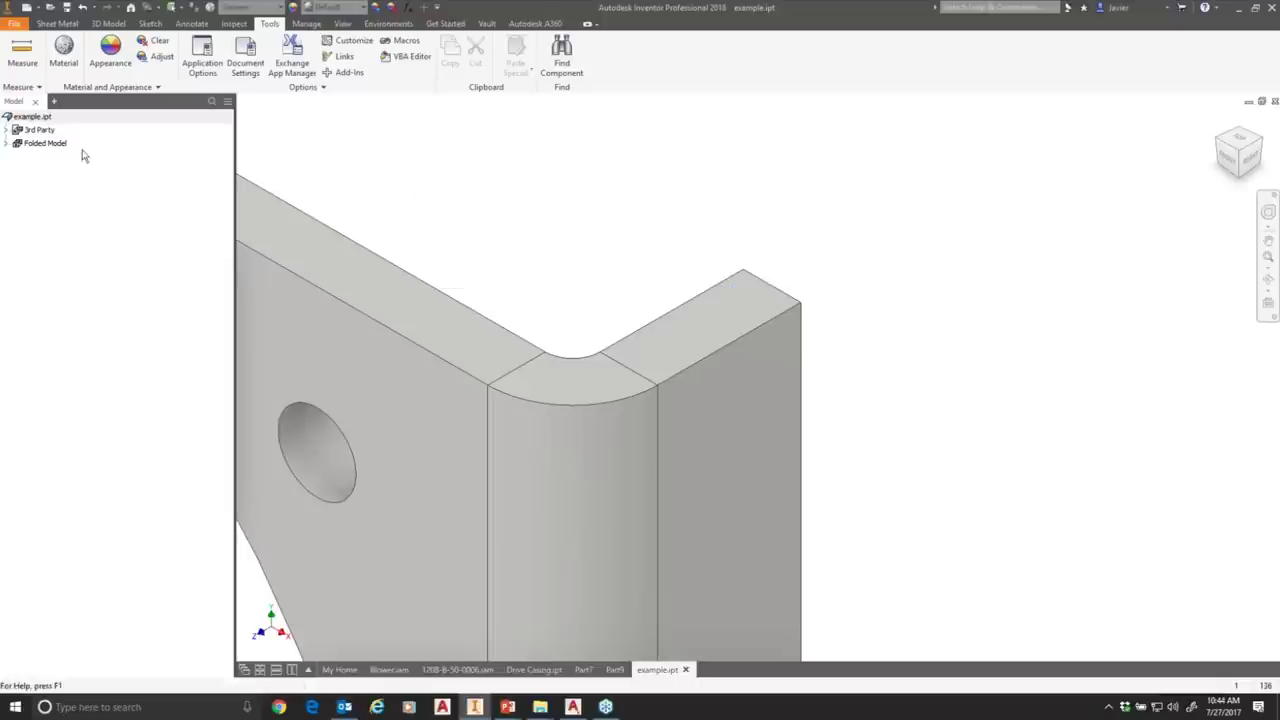
scroll(434, 197, "down", 2)
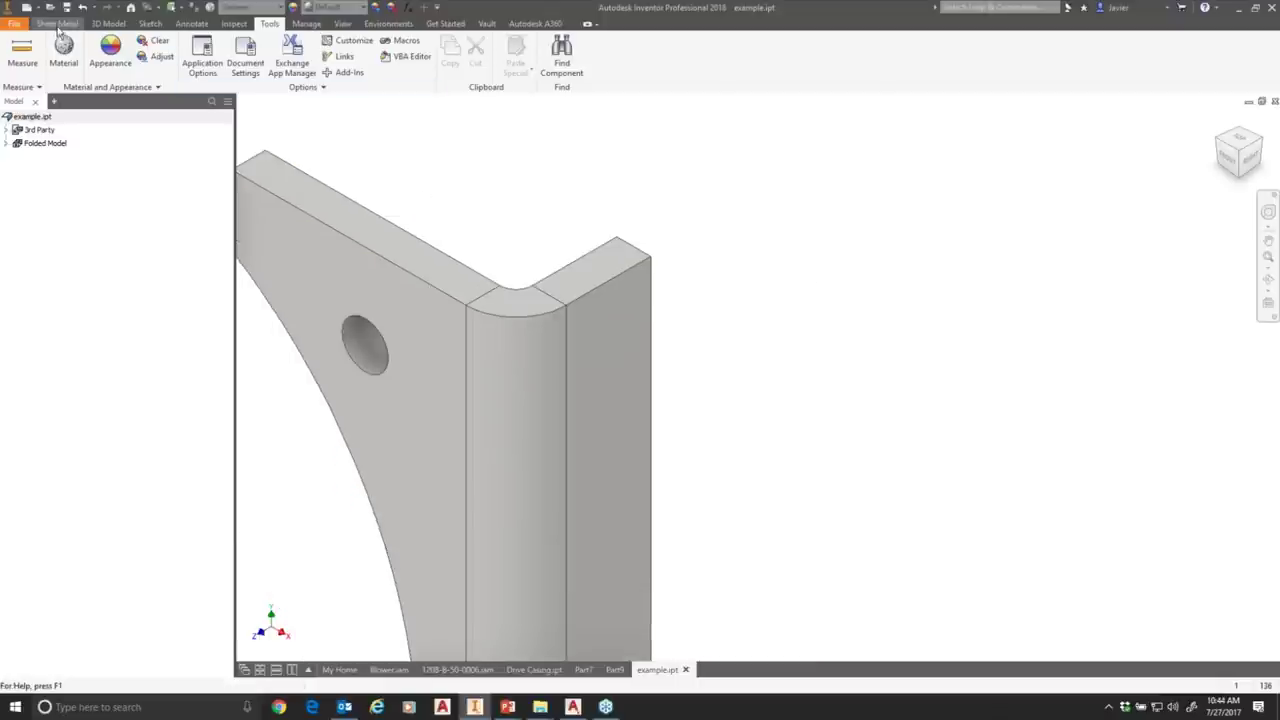
left_click(57, 23)
left_click(704, 58)
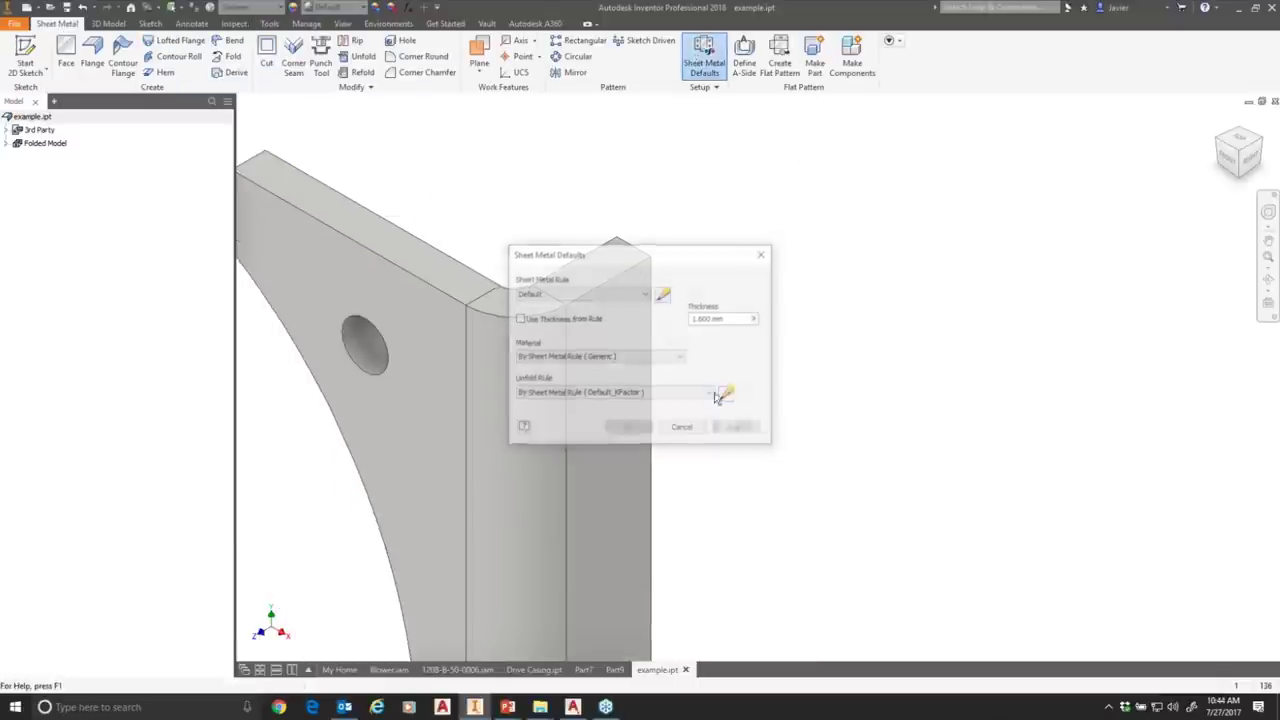
double_click(708, 318)
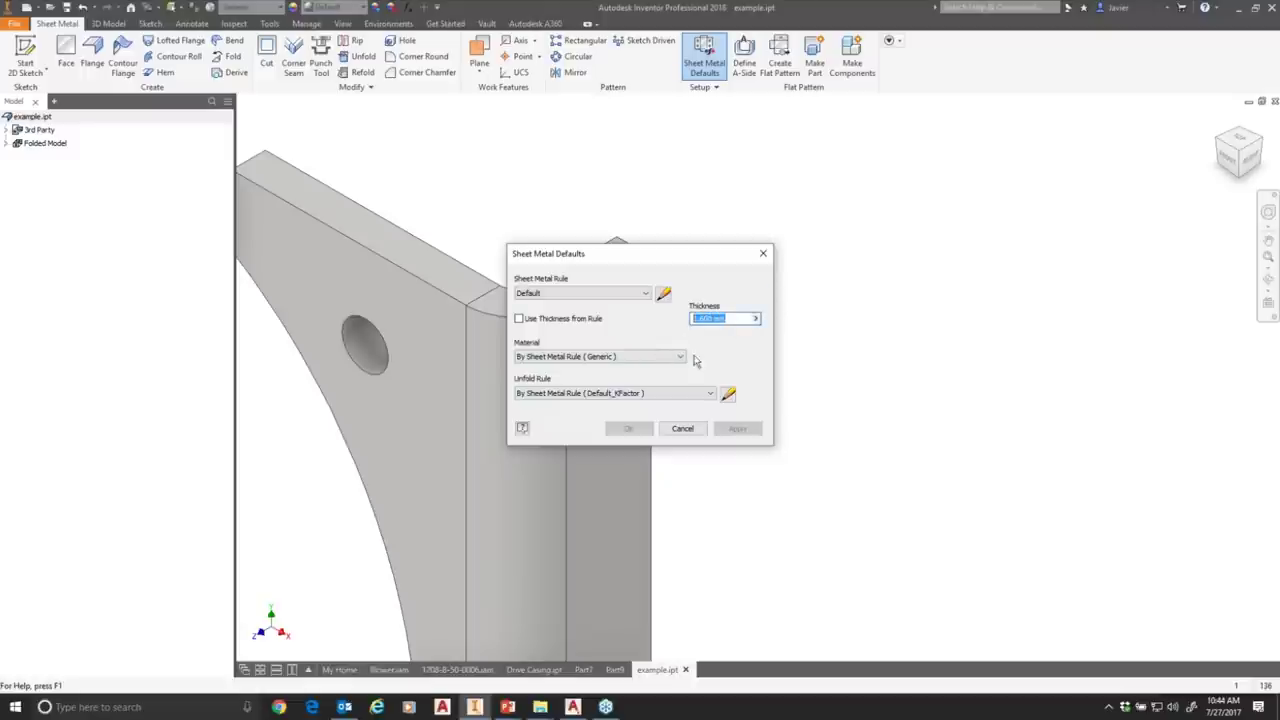
key("ctrl+v")
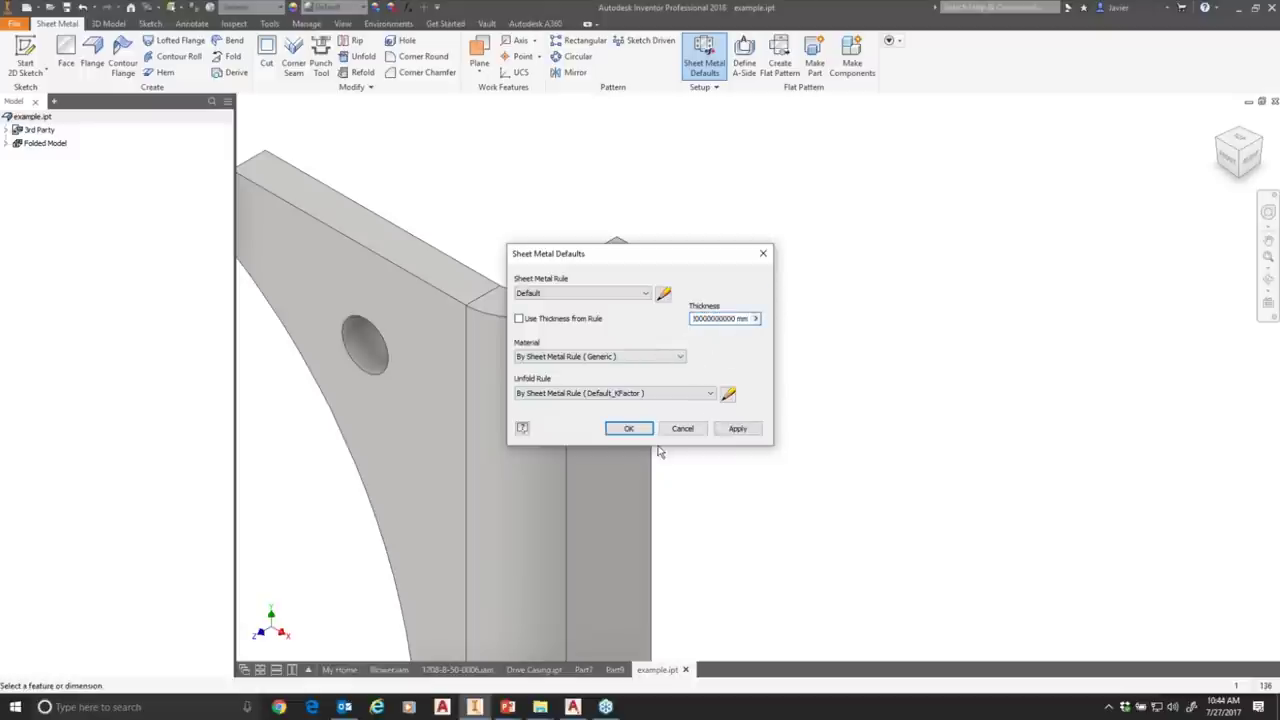
left_click(628, 428)
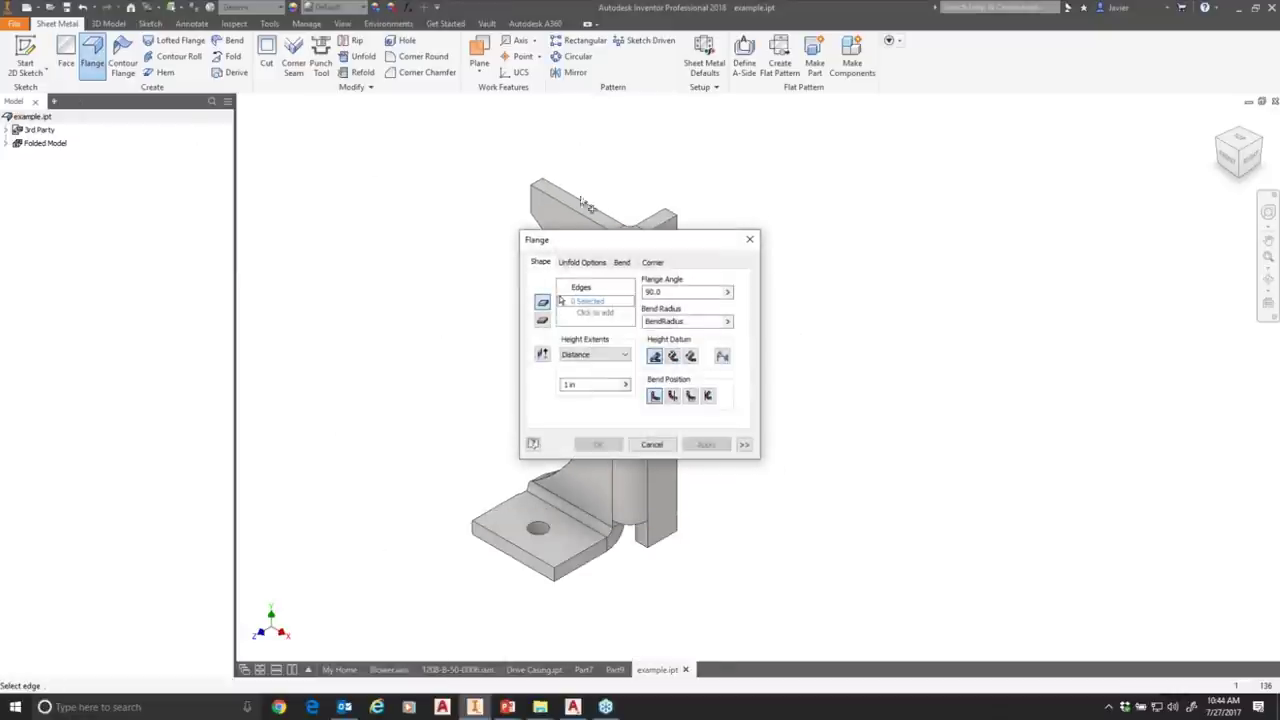
Preview a 1 in flange on the large face's upper edge without keeping it, and create the bracket's flat pattern.
left_click(548, 200)
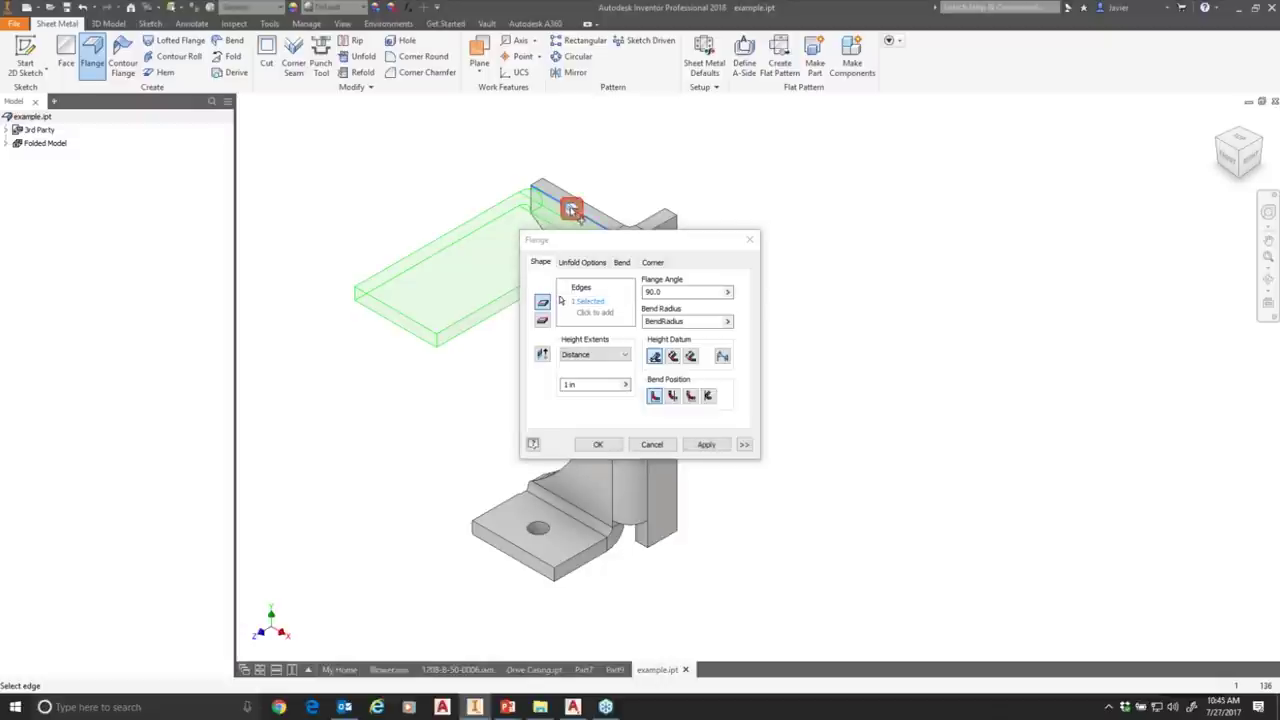
left_click(652, 444)
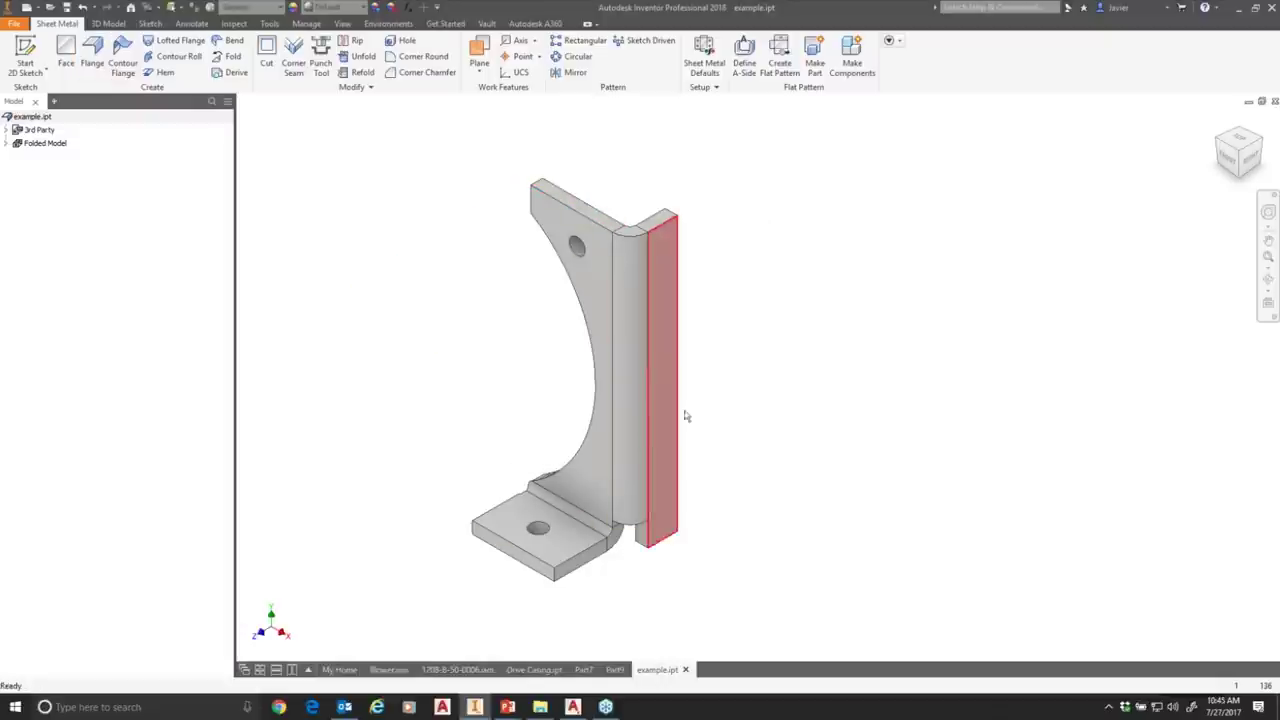
left_click(781, 62)
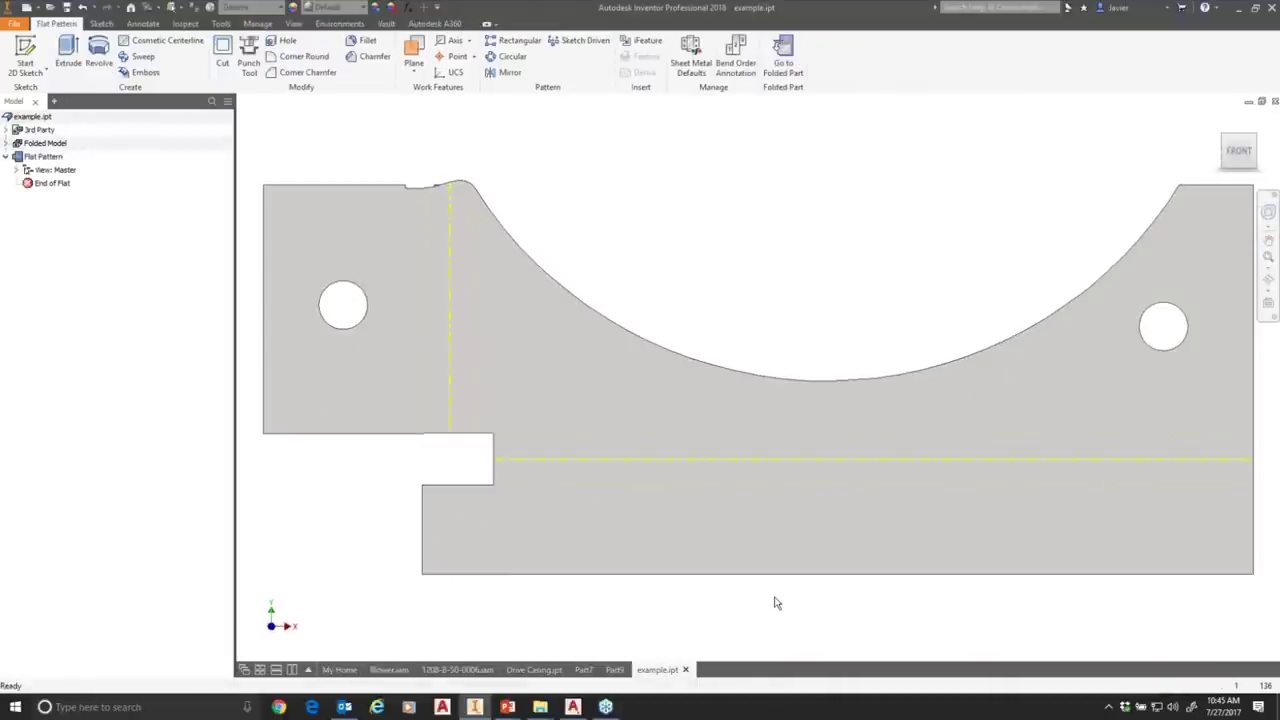
scroll(802, 315, "up", 2)
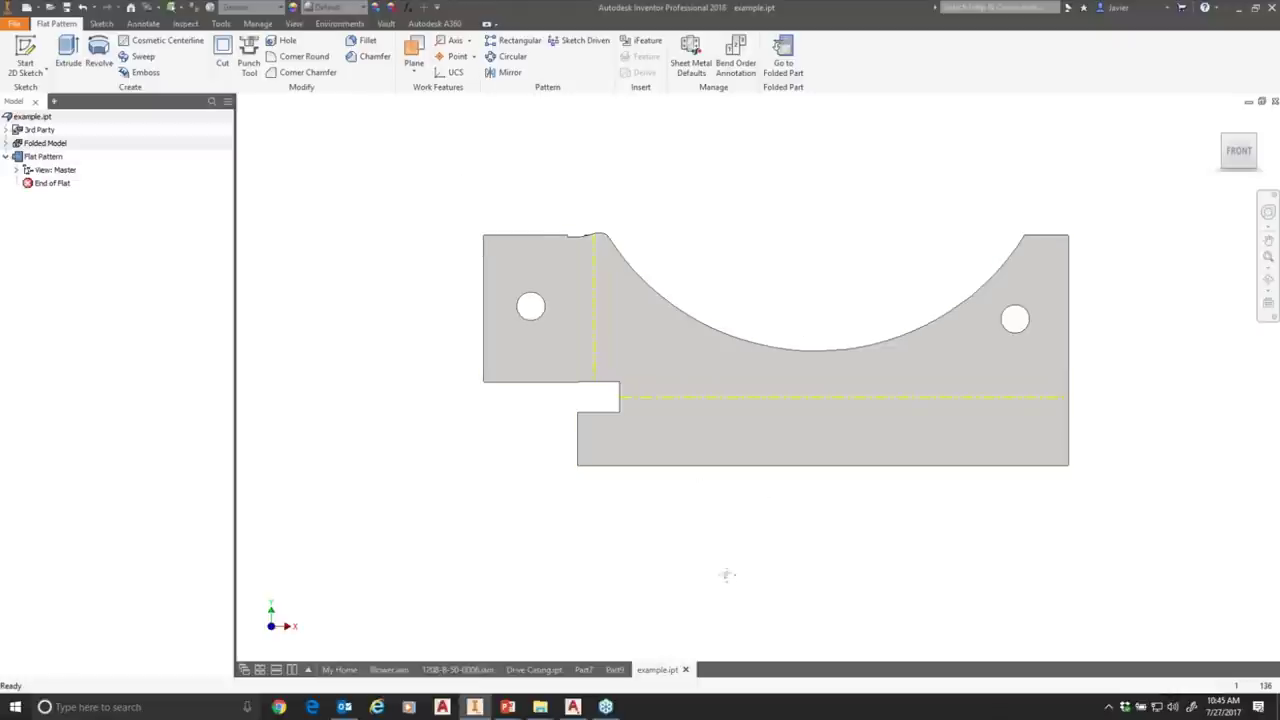
middle_click_drag(727, 575, 675, 559)
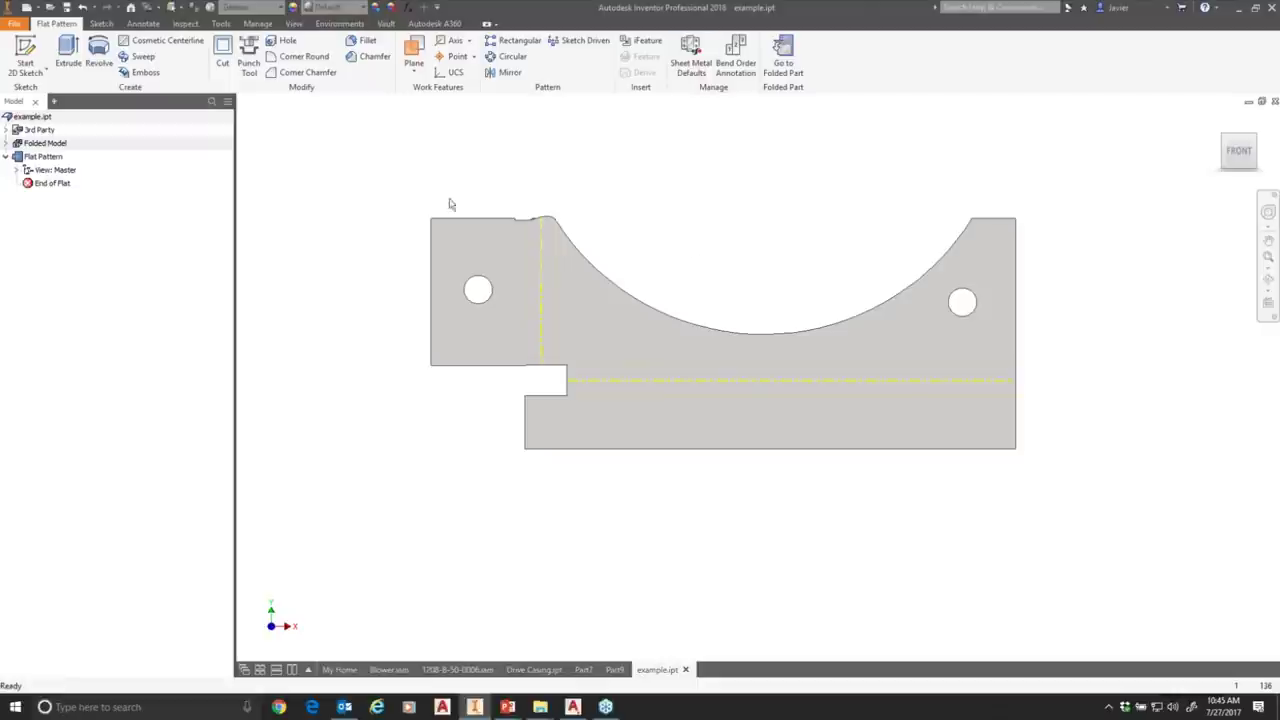
left_click(40, 158)
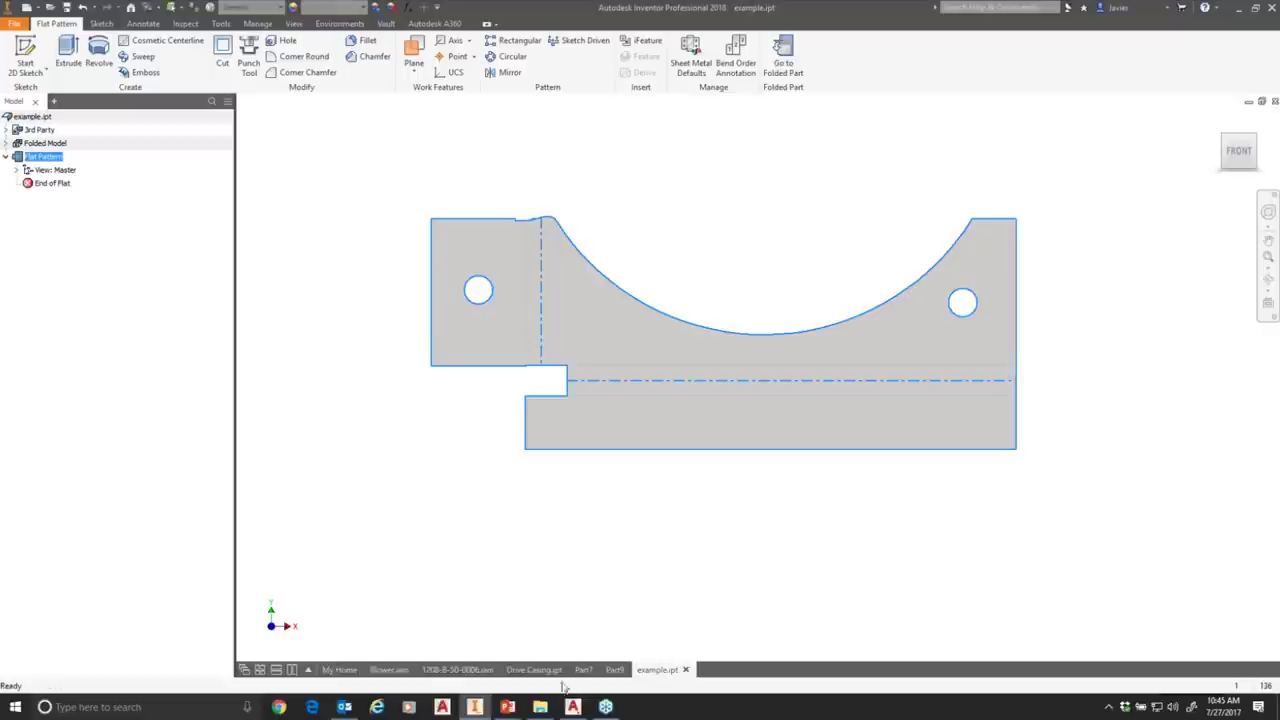
Switch to the PowerPoint slide show and advance to the Document slide.
mouse_move(508, 706)
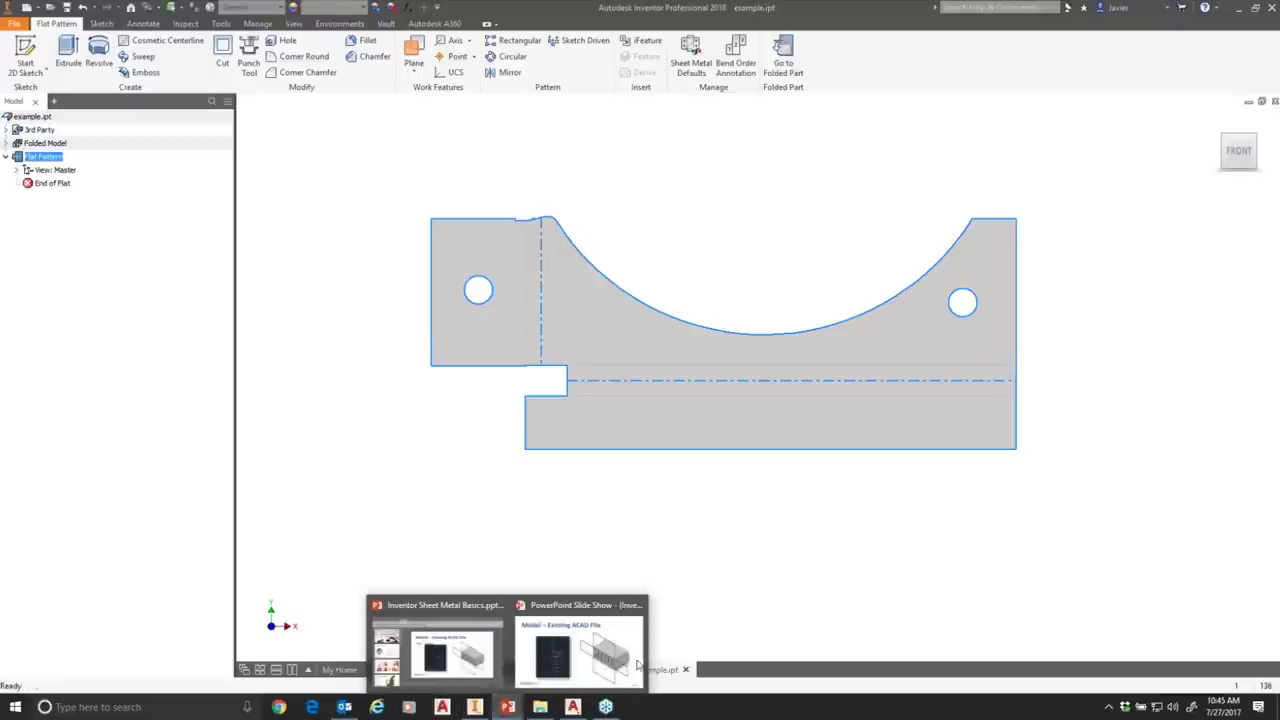
left_click(578, 666)
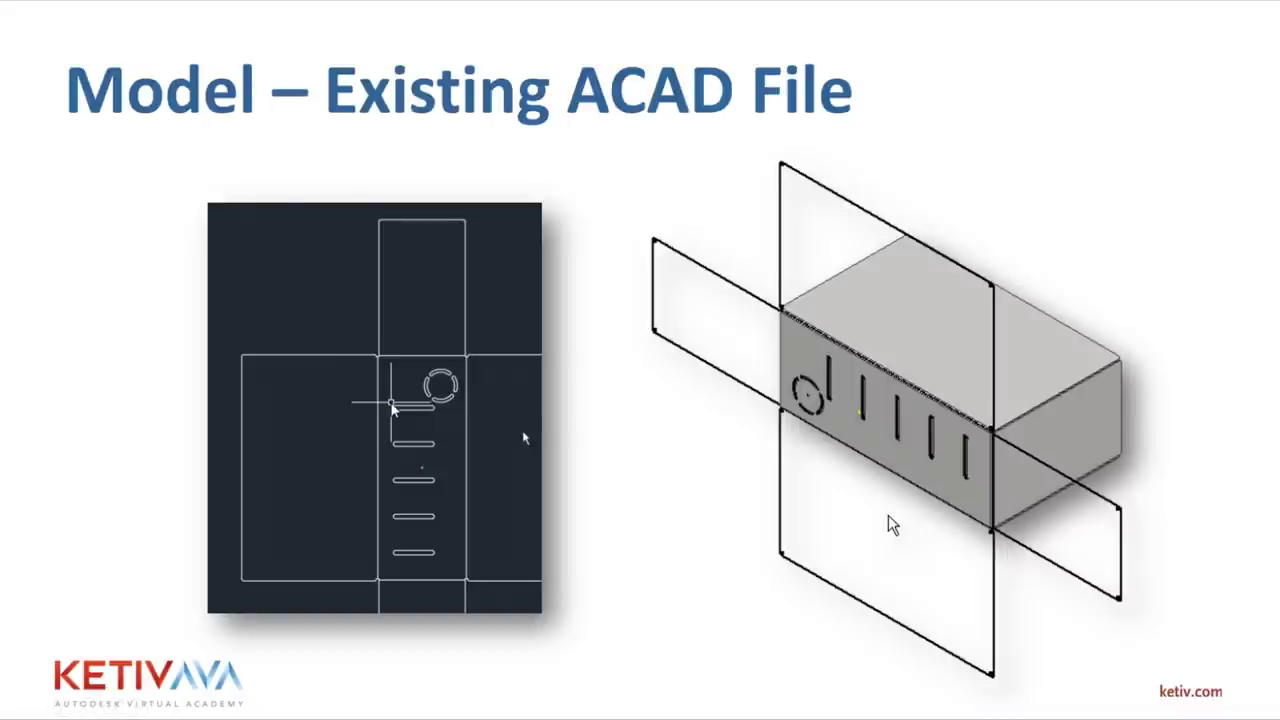
key("Right")
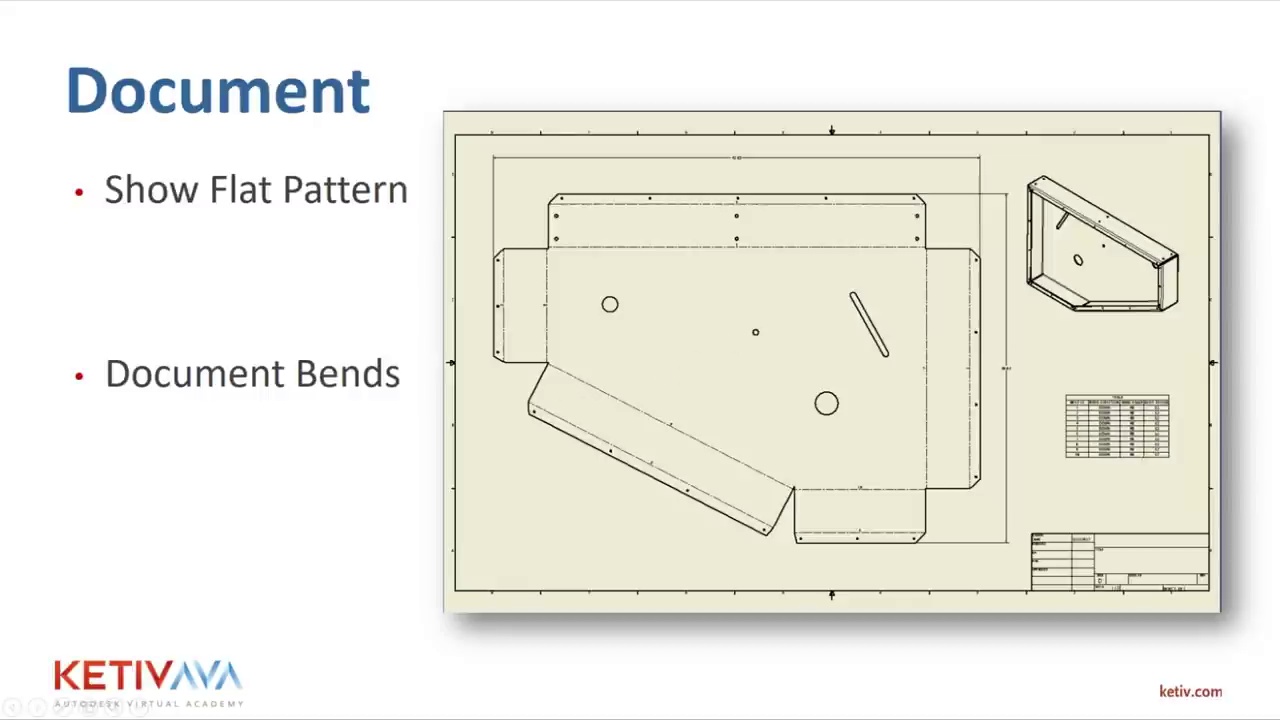
Switch back to Inventor and open the sheet metal drive casing, component SM - 003:7, from the Blower.iam assembly.
key("alt+Tab")
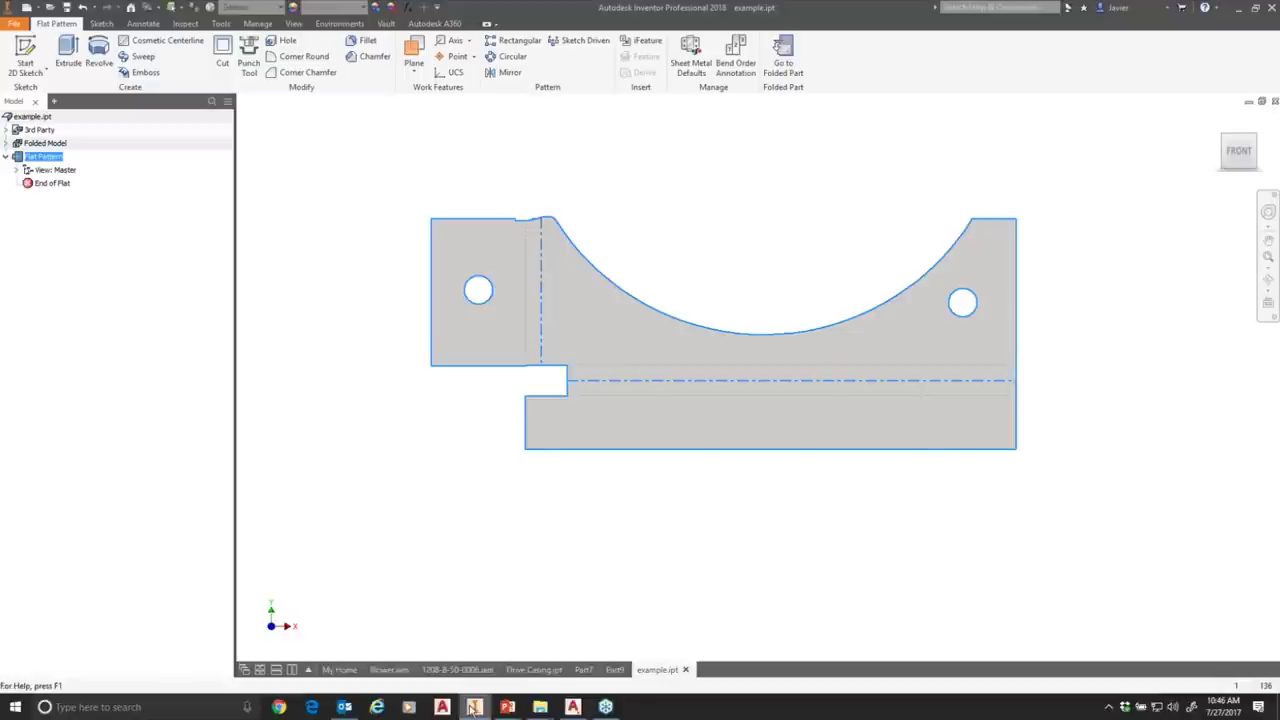
mouse_move(474, 707)
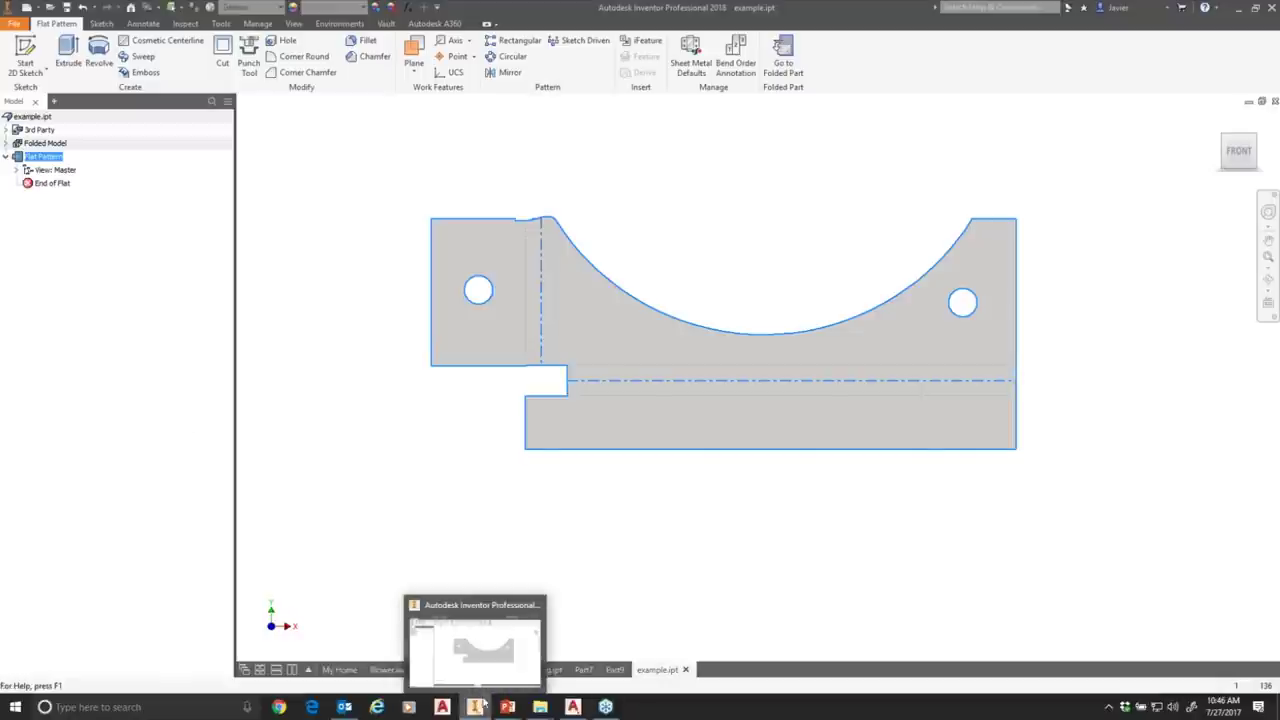
left_click(384, 669)
middle_click_drag(877, 608, 877, 540)
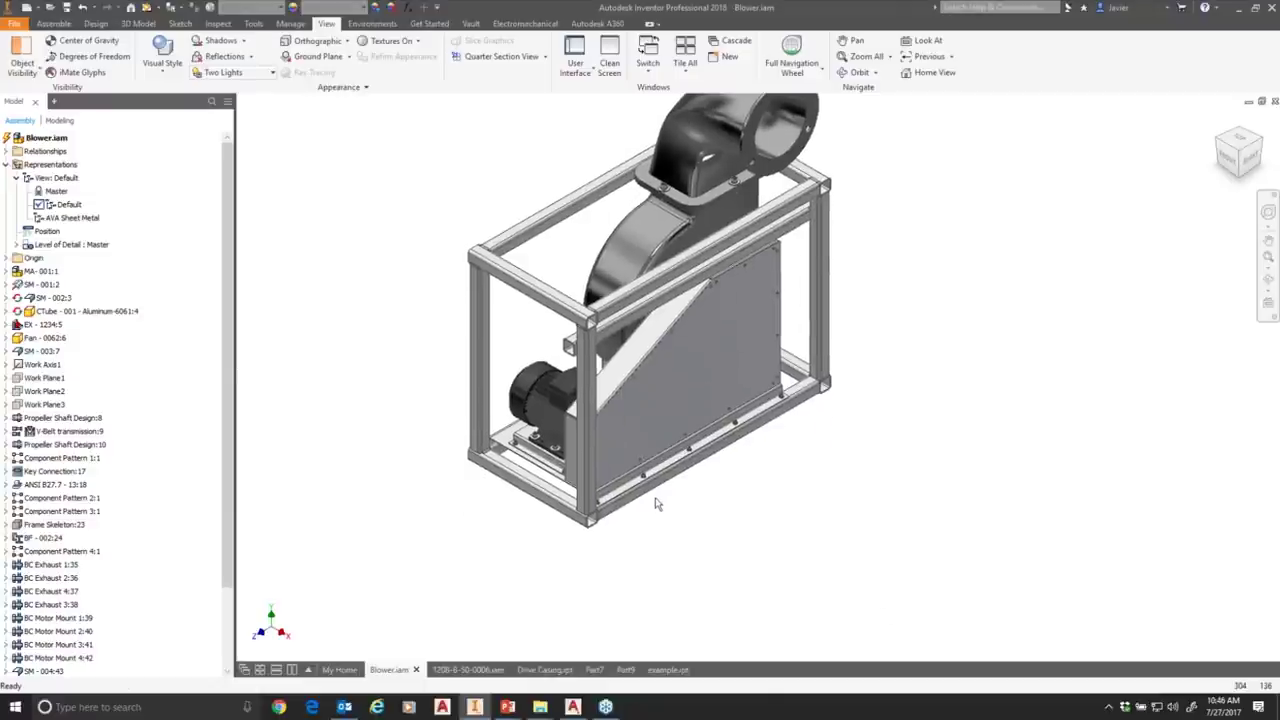
scroll(663, 506, "up", 5)
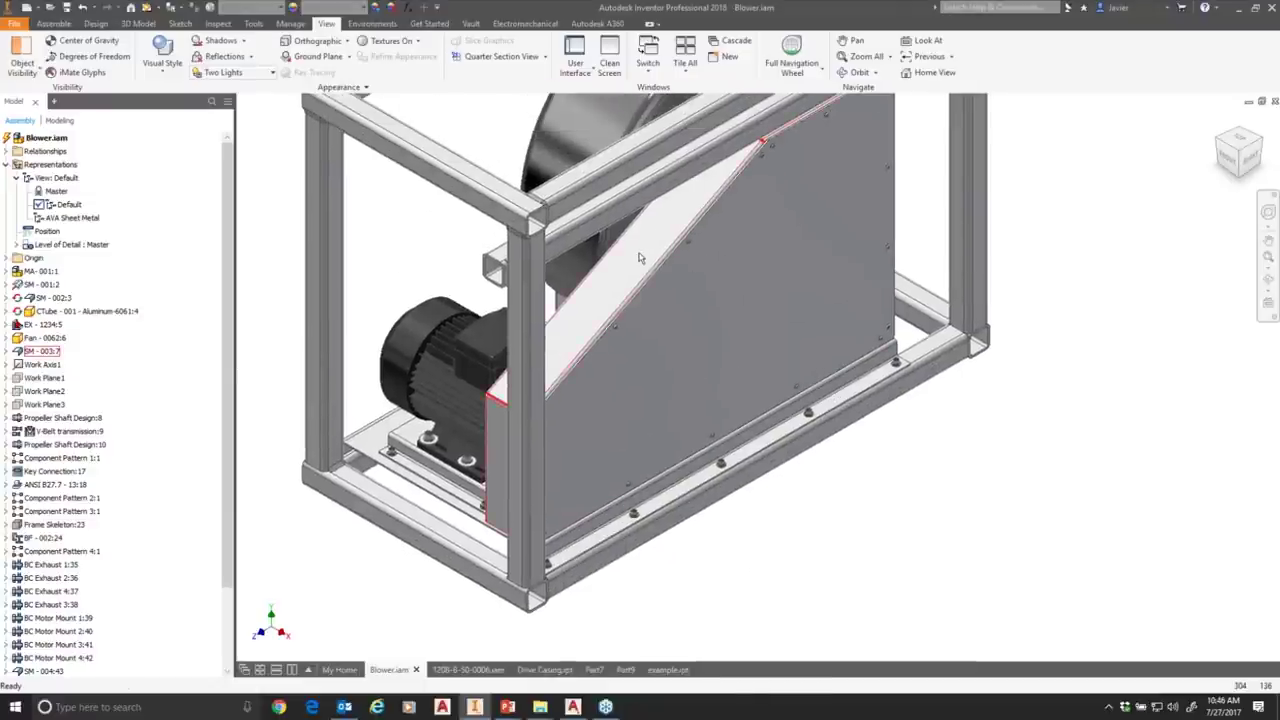
left_click(640, 259)
right_click(640, 259)
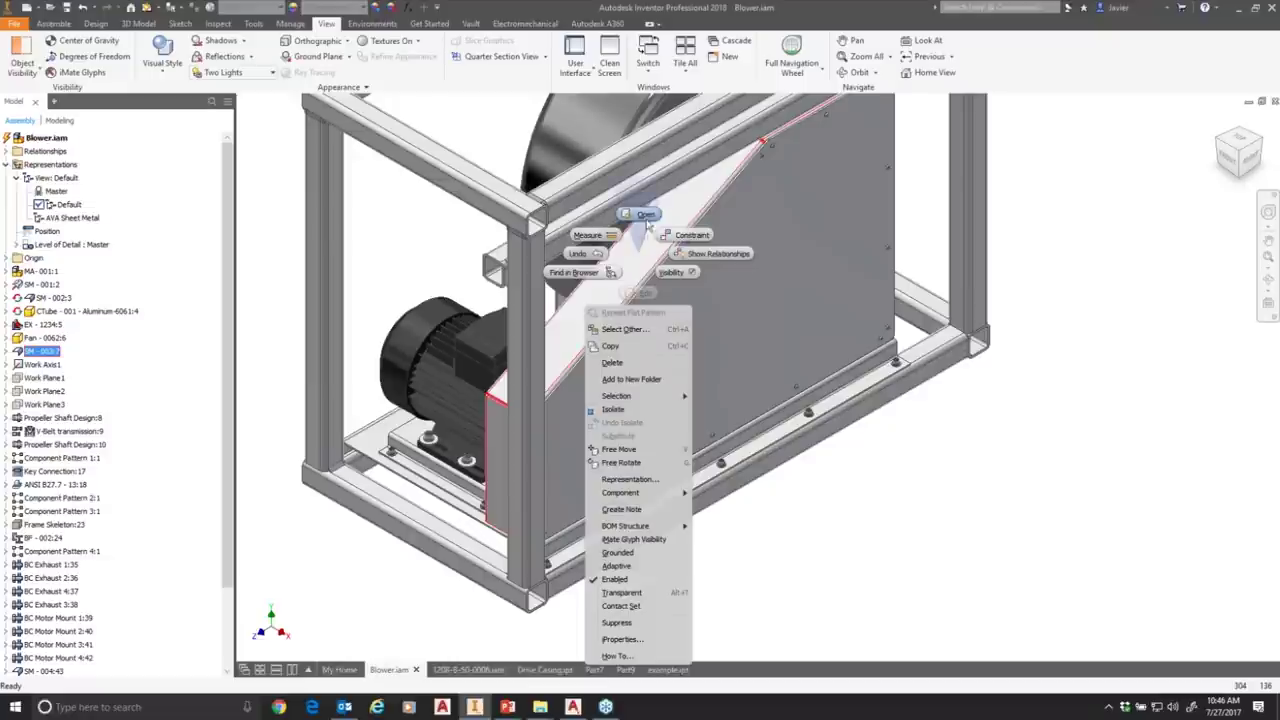
left_click(640, 216)
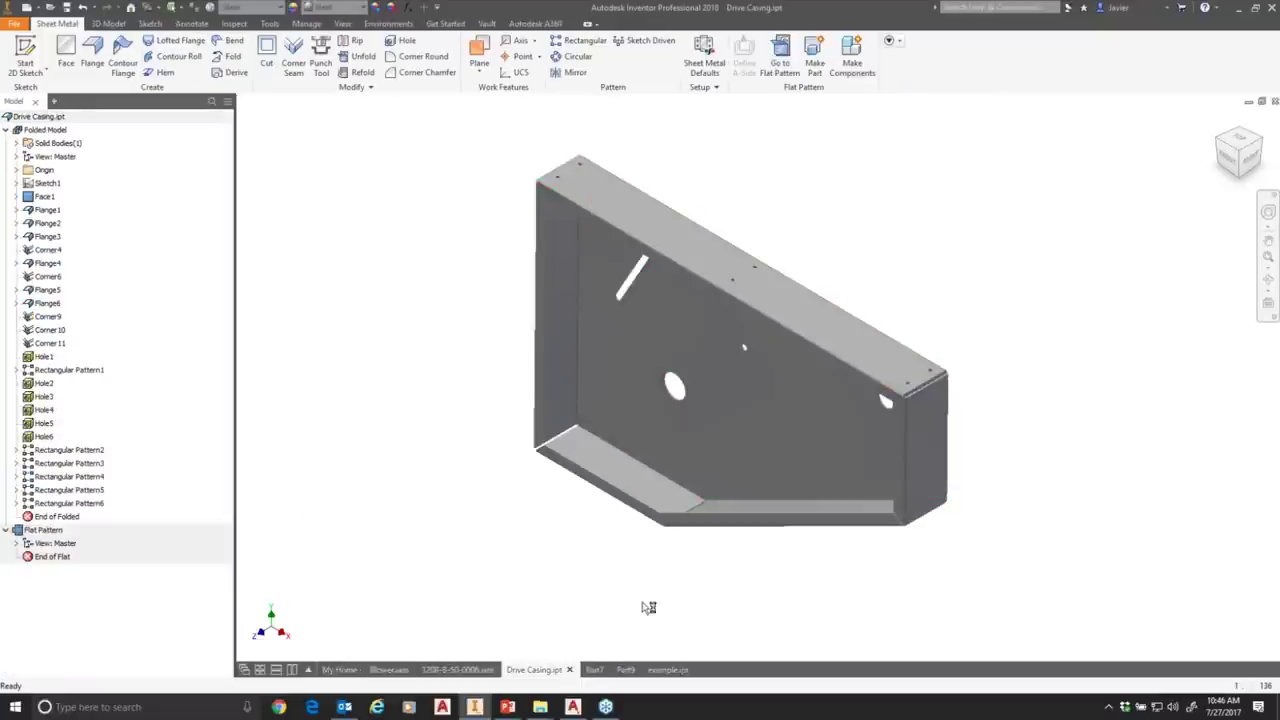
Examine the folded drive casing and its flange corners, and open its flat pattern.
middle_click_drag(652, 580, 811, 580, "shift")
scroll(712, 572, "up", 5)
scroll(712, 572, "down", 8)
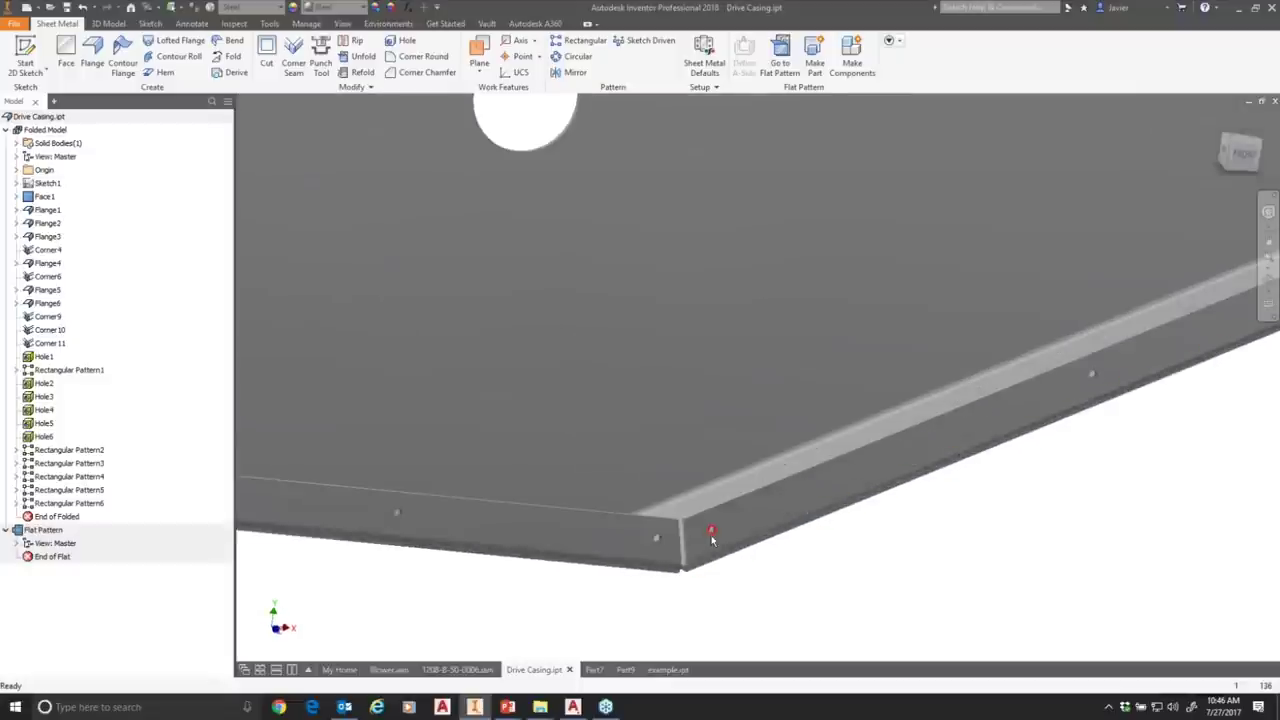
middle_click_drag(818, 570, 702, 530)
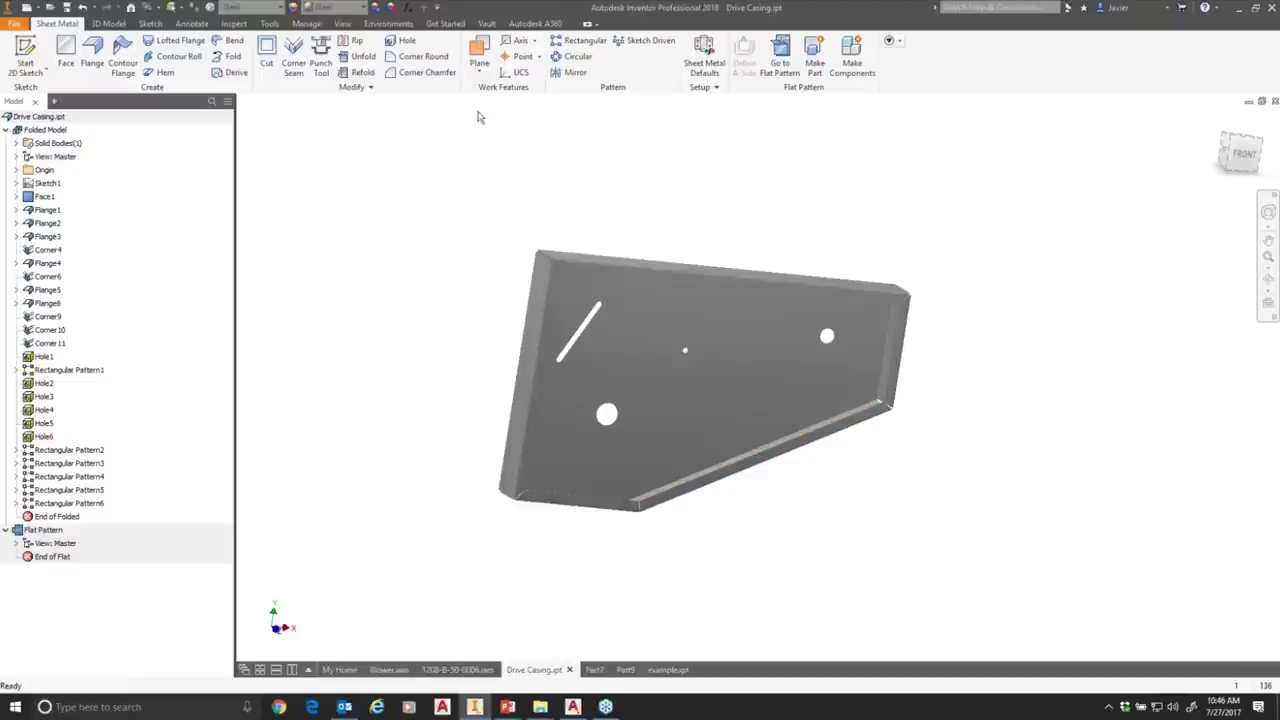
left_click(781, 62)
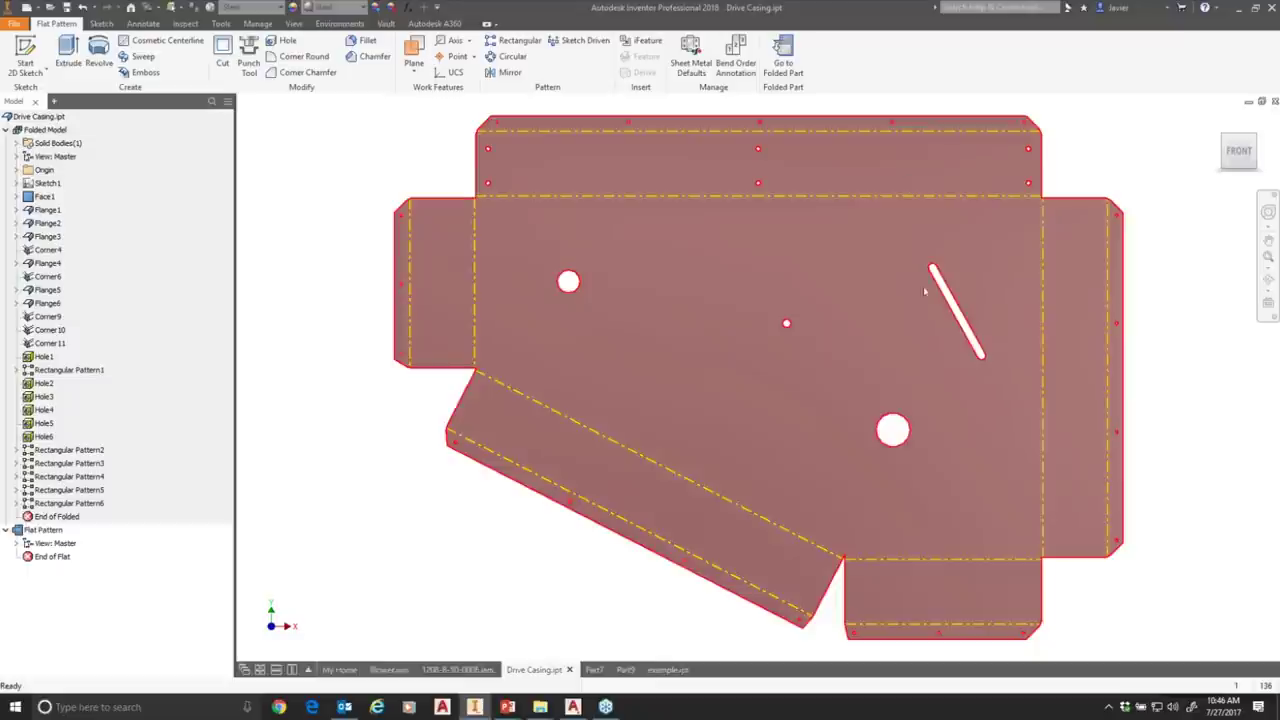
middle_click_drag(923, 286, 907, 288)
middle_click_drag(899, 393, 793, 400)
scroll(713, 412, "up", 3)
scroll(706, 401, "down", 5)
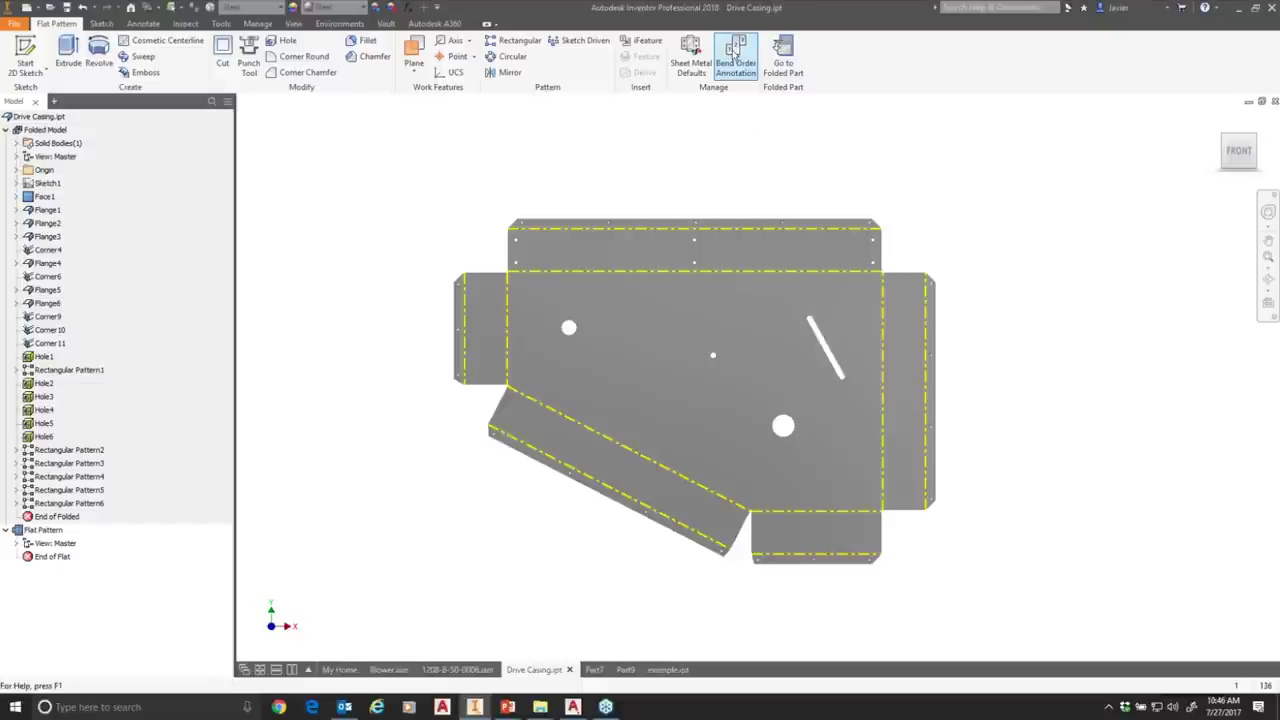
Show the bend order annotations on the flat pattern and renumber bend 7 as unique number 1.
left_click(738, 60)
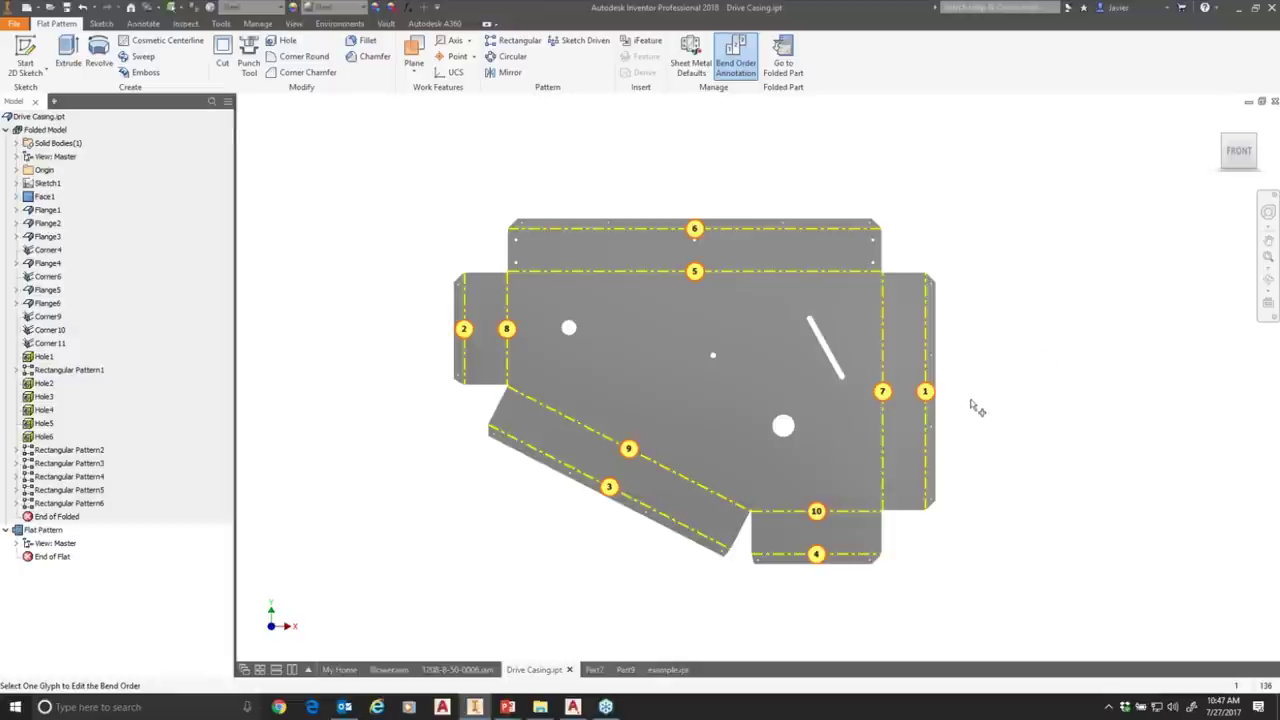
left_click(884, 393)
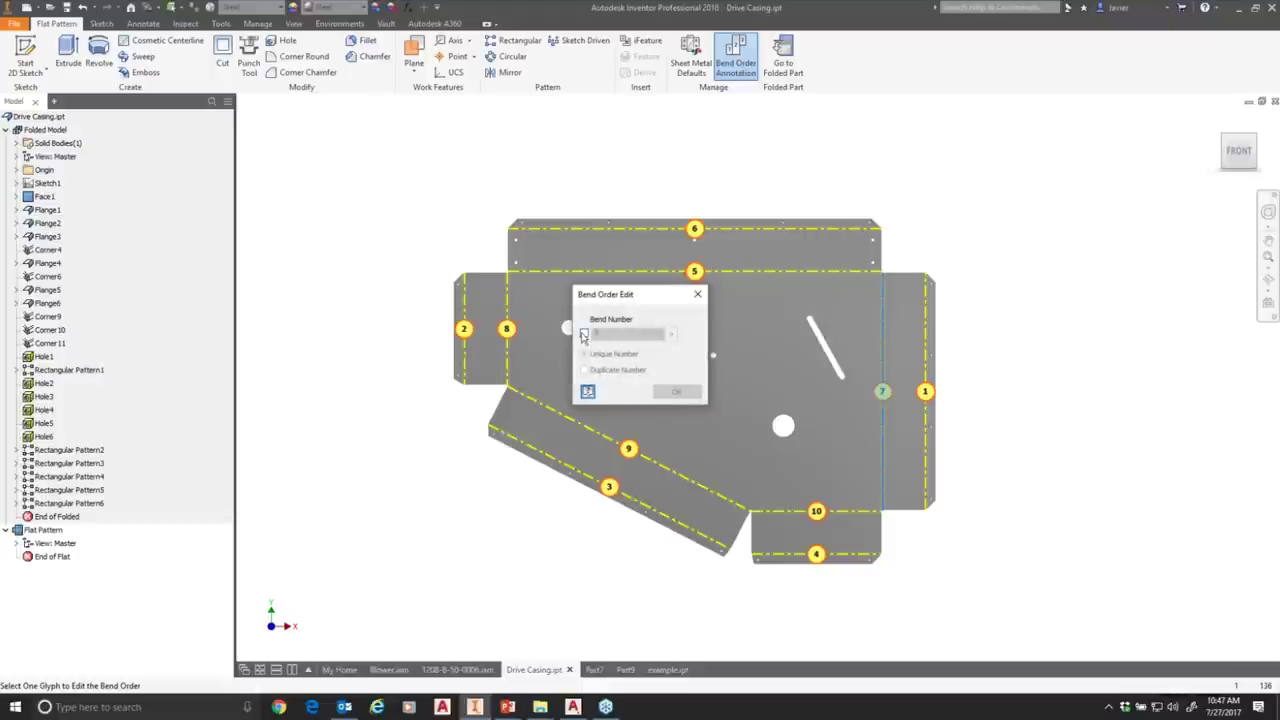
left_click(584, 334)
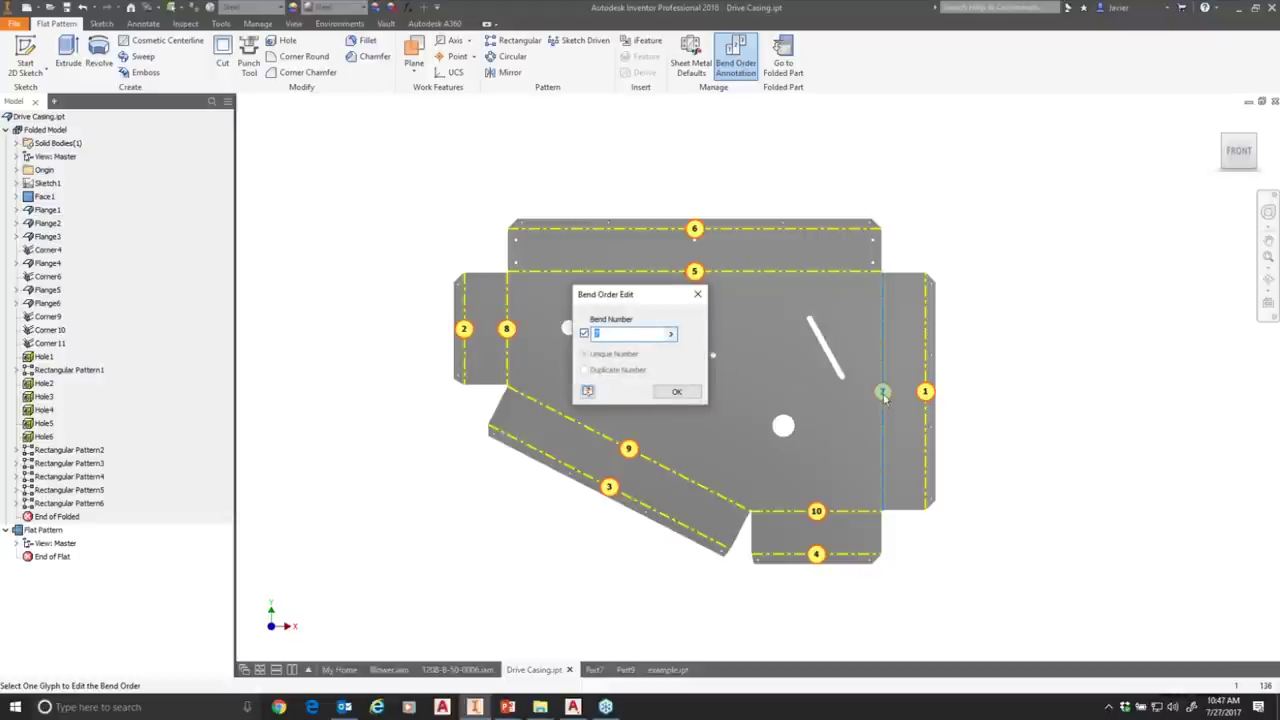
type("1")
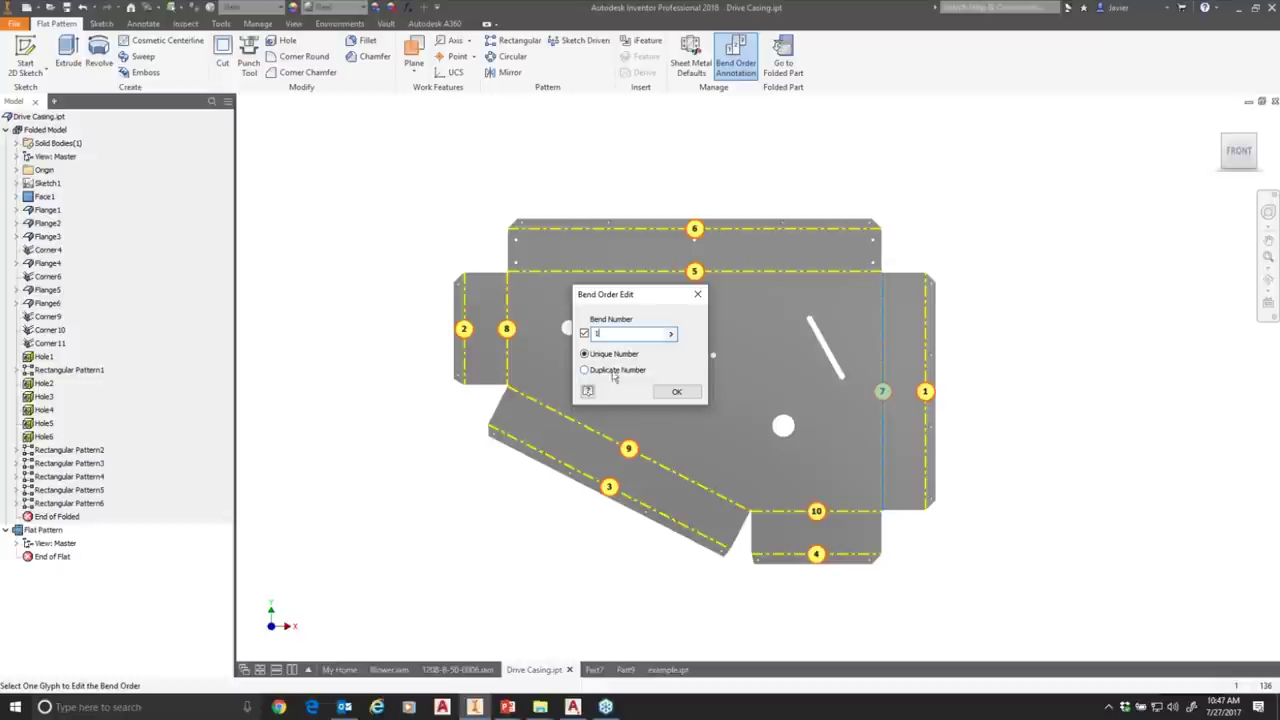
left_click(677, 393)
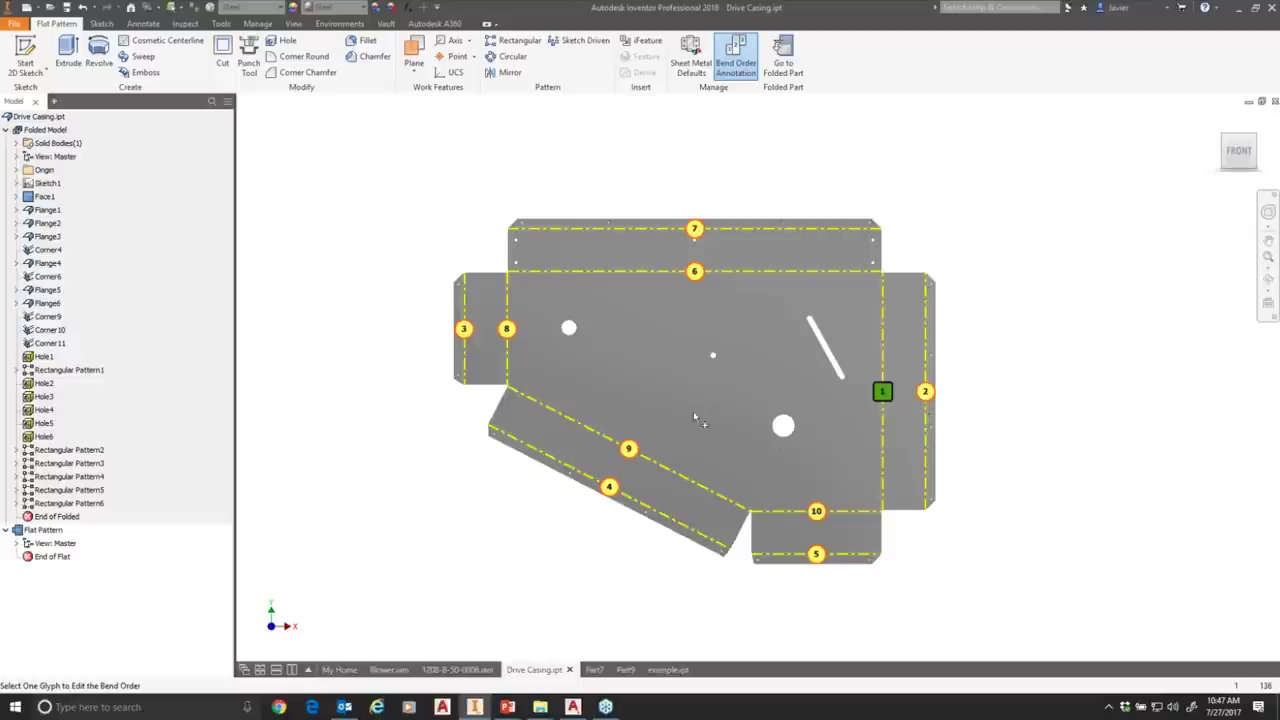
middle_click_drag(979, 546, 953, 532)
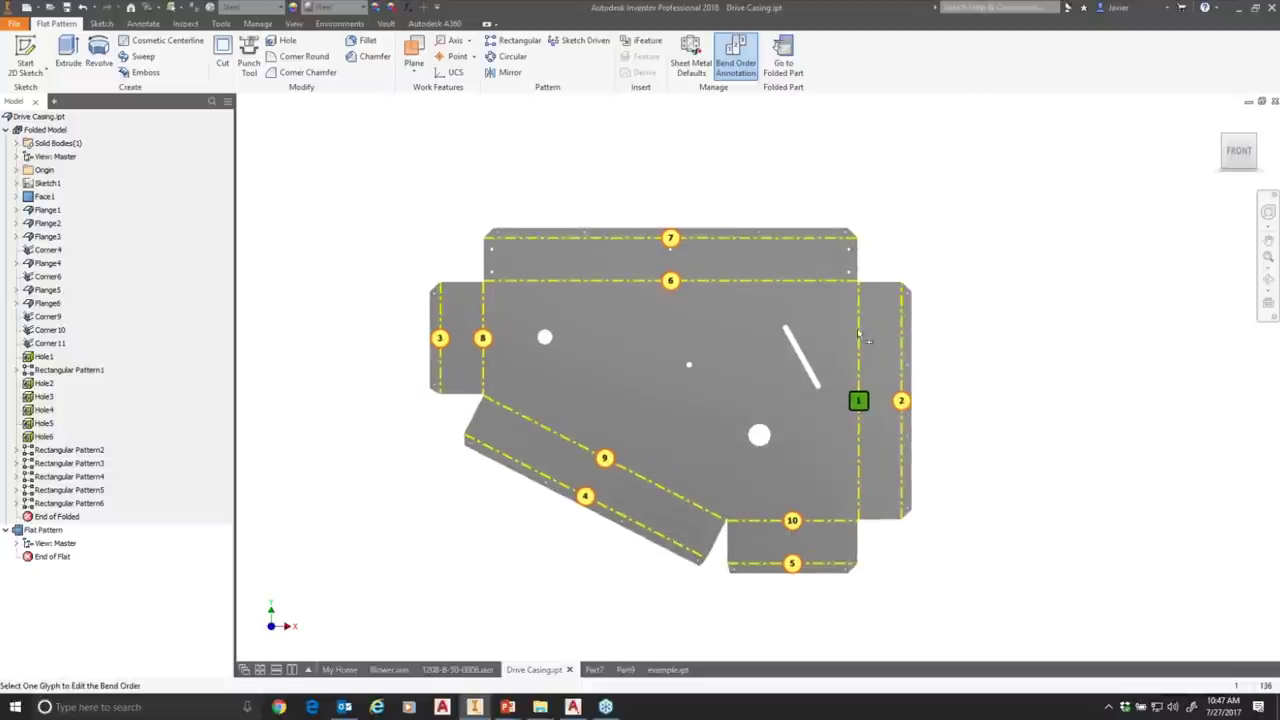
middle_click_drag(1043, 520, 938, 456)
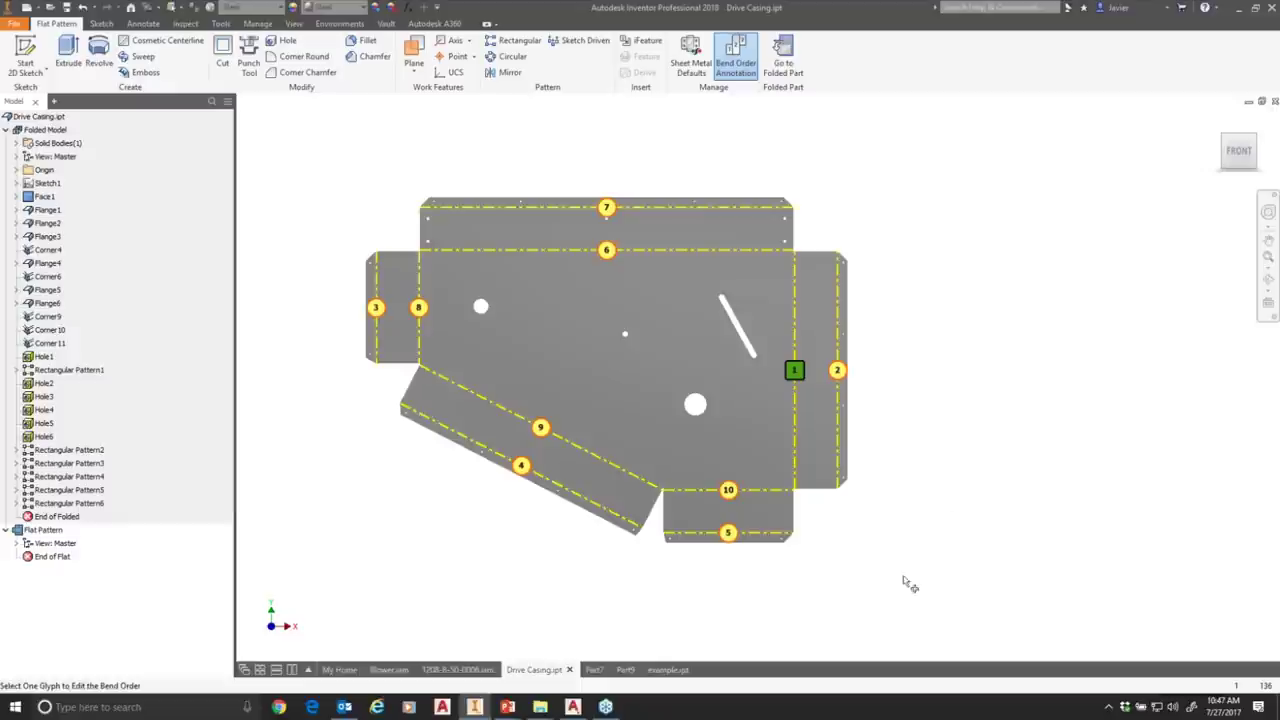
Create a new drawing from the Standard.idw template.
left_click(37, 8)
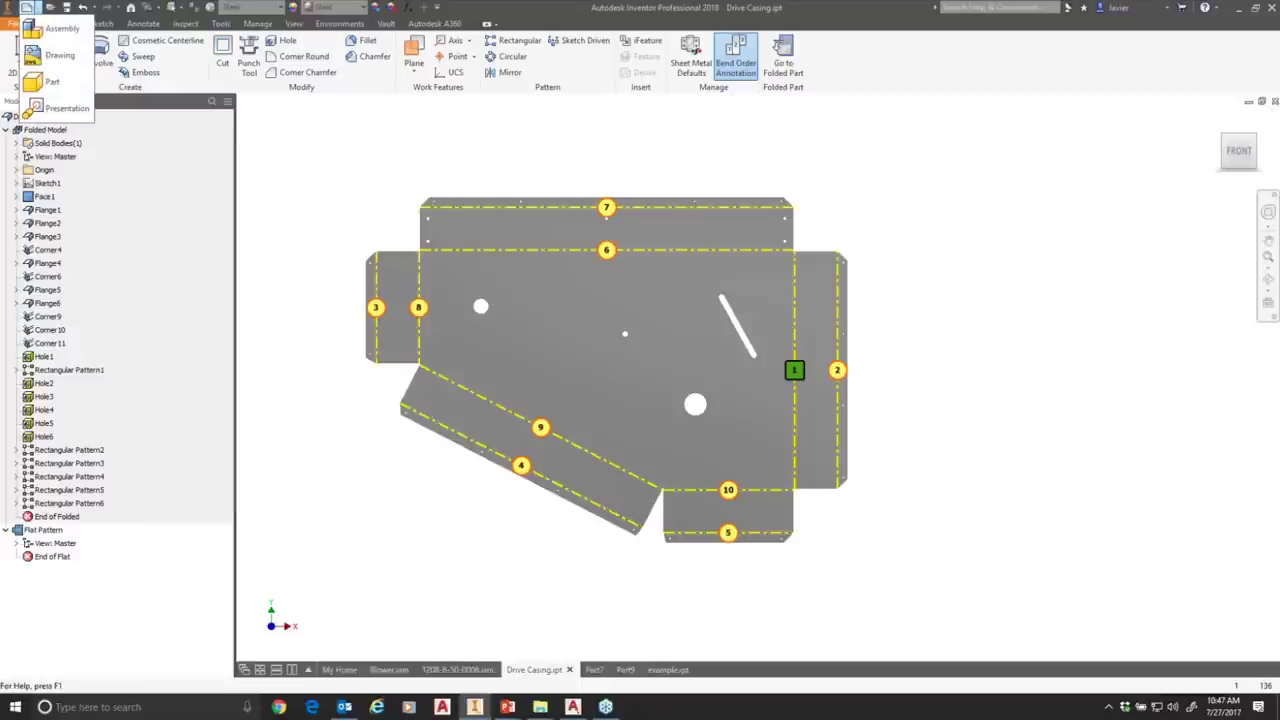
left_click(27, 8)
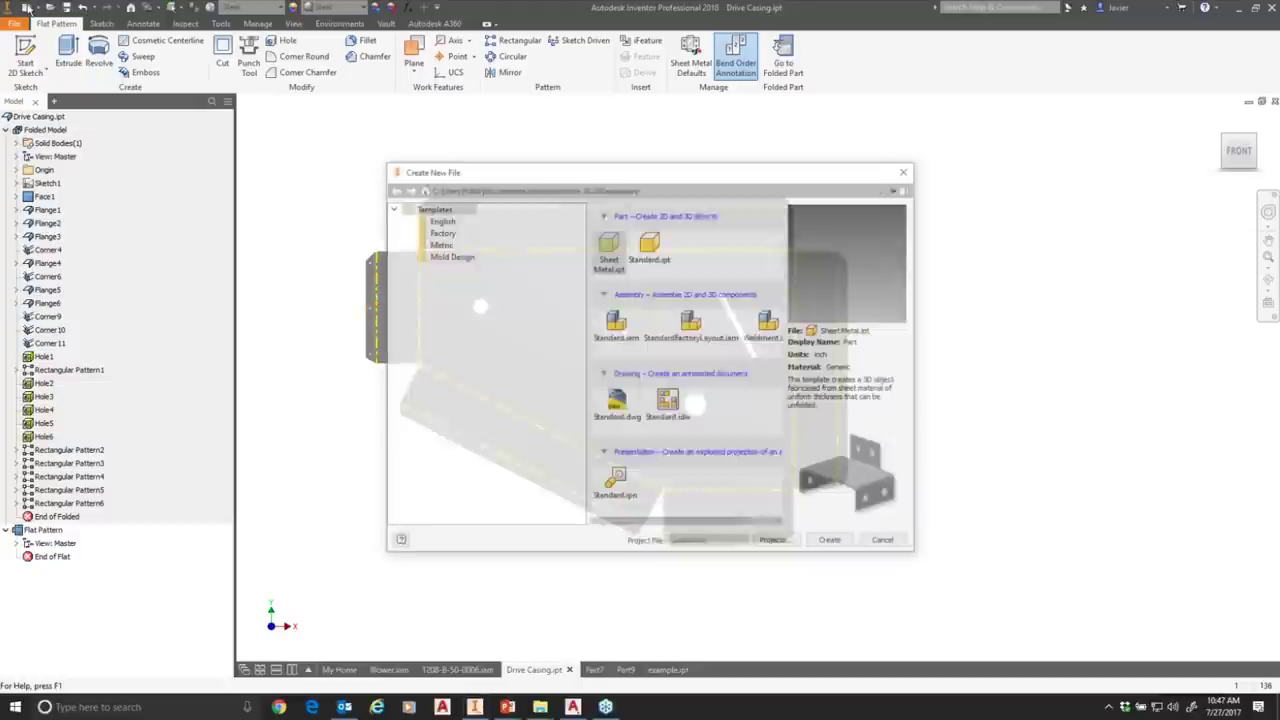
left_click(669, 404)
double_click(669, 404)
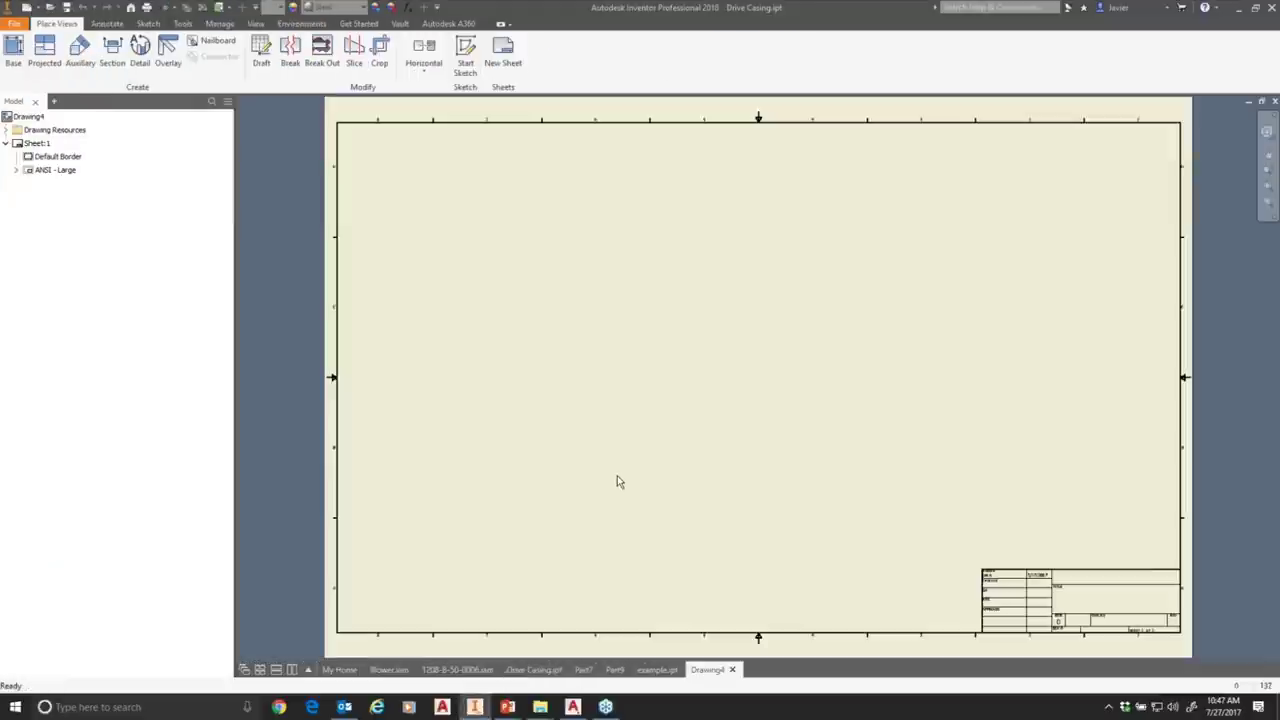
Place an isometric base view of the folded drive casing at 1/4 scale in the sheet's upper-right corner, with hidden lines removed.
mouse_move(509, 272)
middle_mouse_down()
mouse_move(560, 303)
mouse_move(569, 294)
mouse_move(532, 297)
middle_mouse_up()
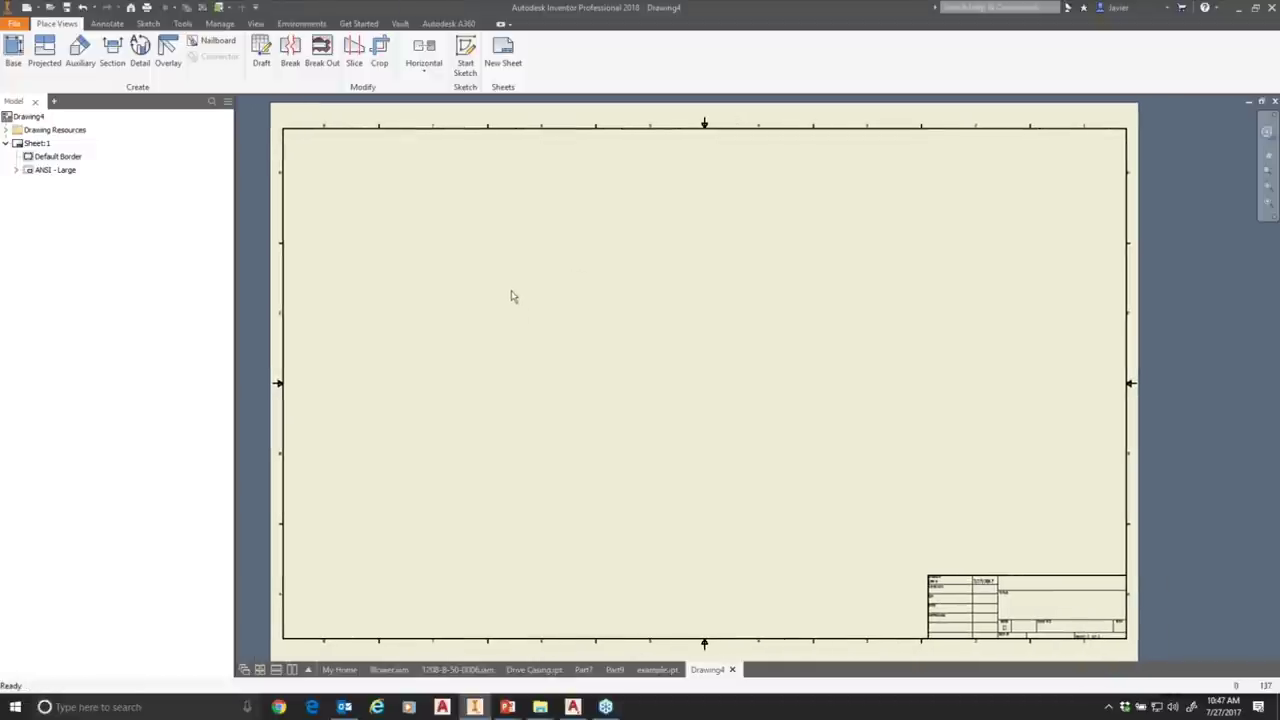
left_click(13, 50)
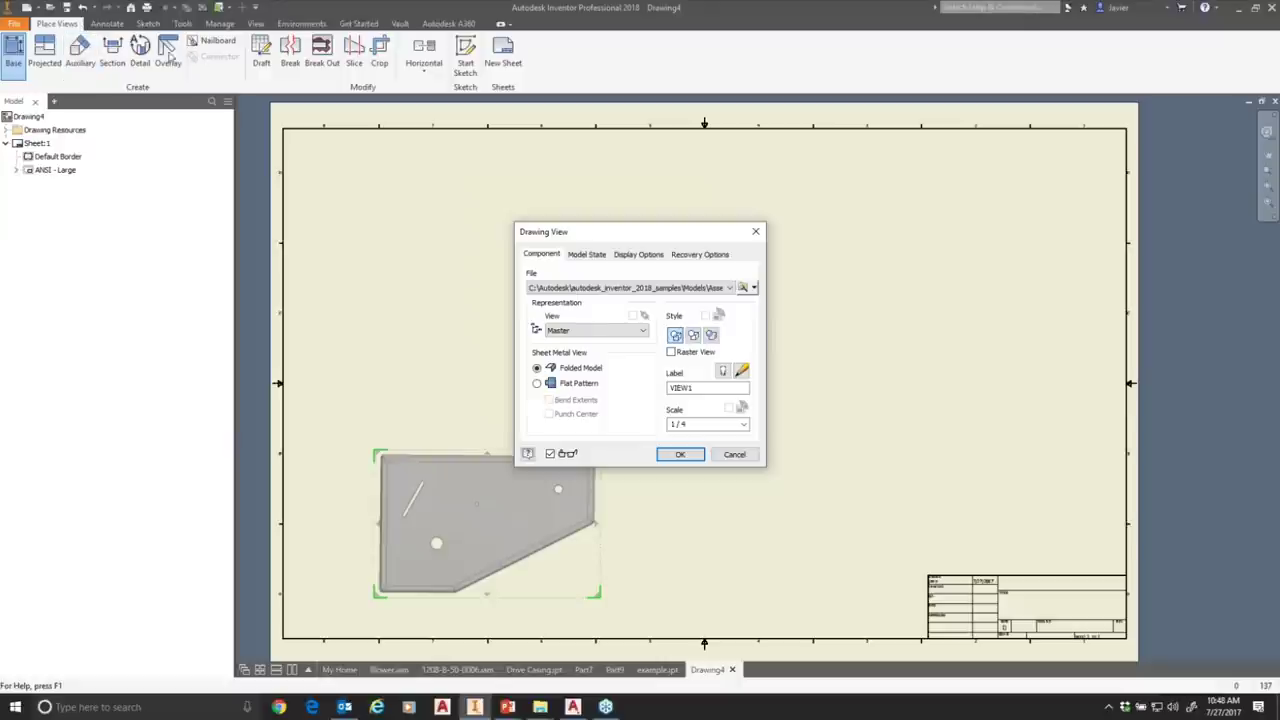
left_click_drag(659, 238, 765, 202)
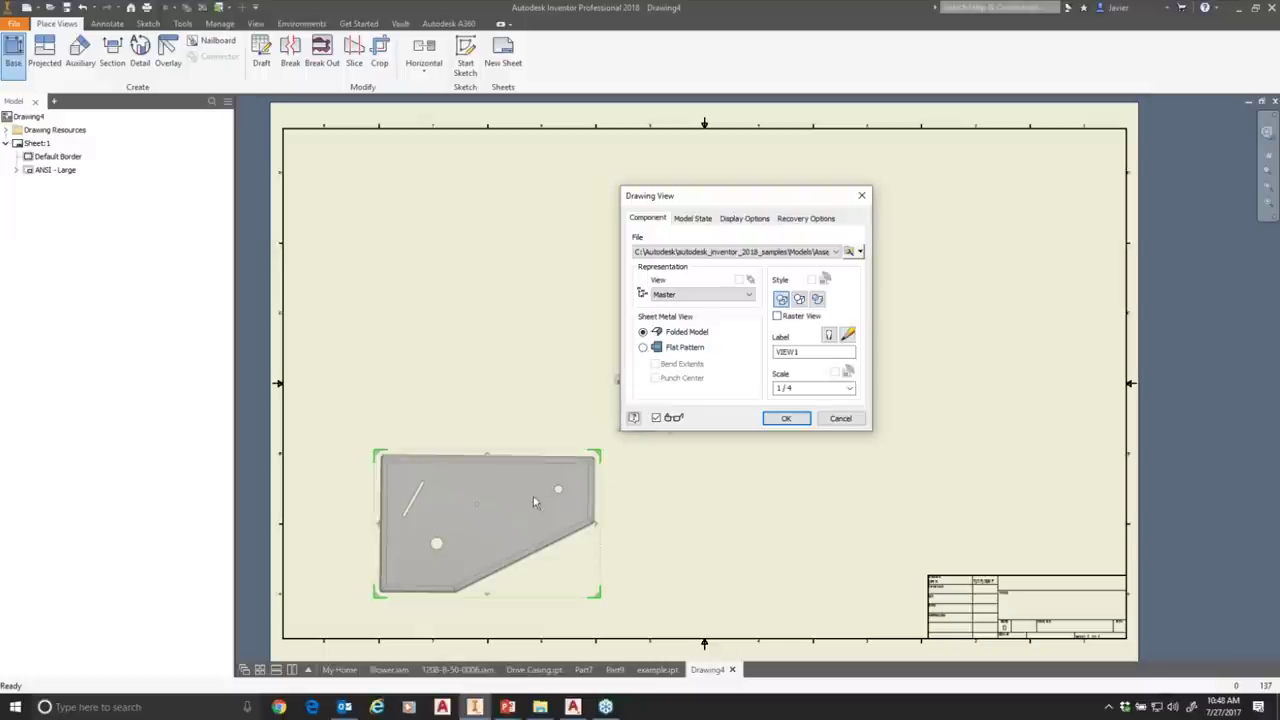
left_click_drag(750, 199, 375, 146)
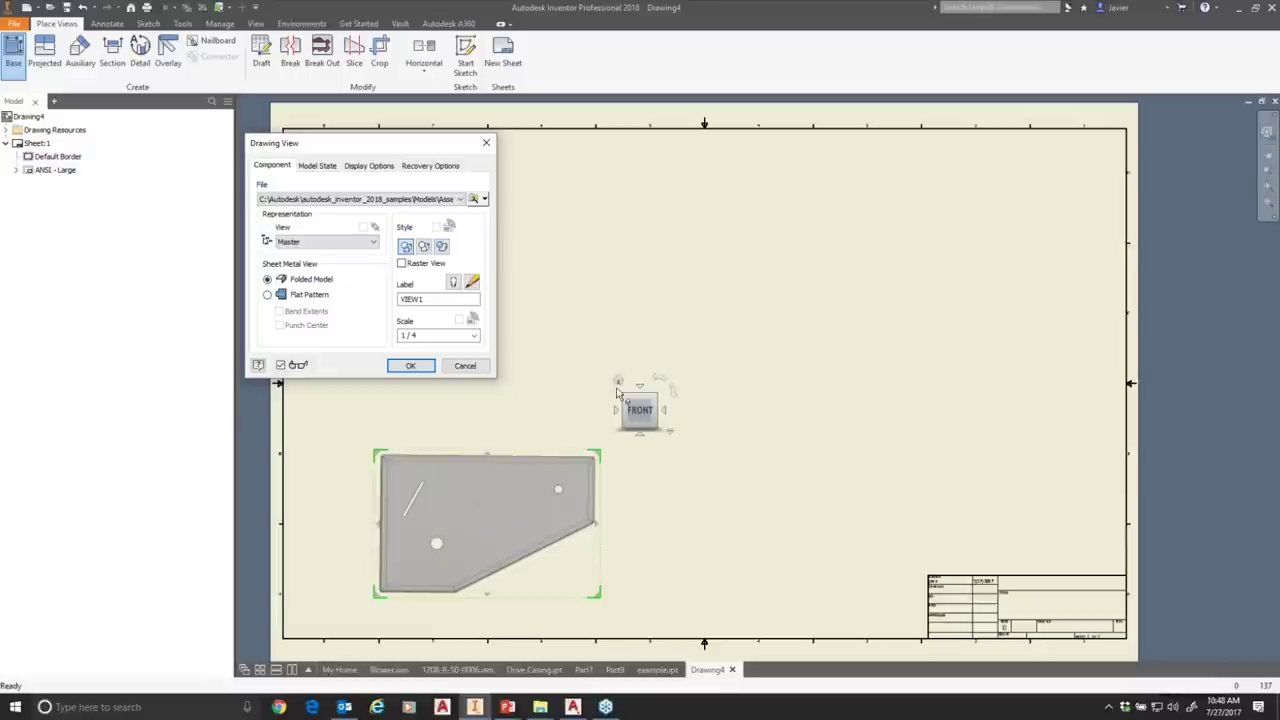
left_click(618, 381)
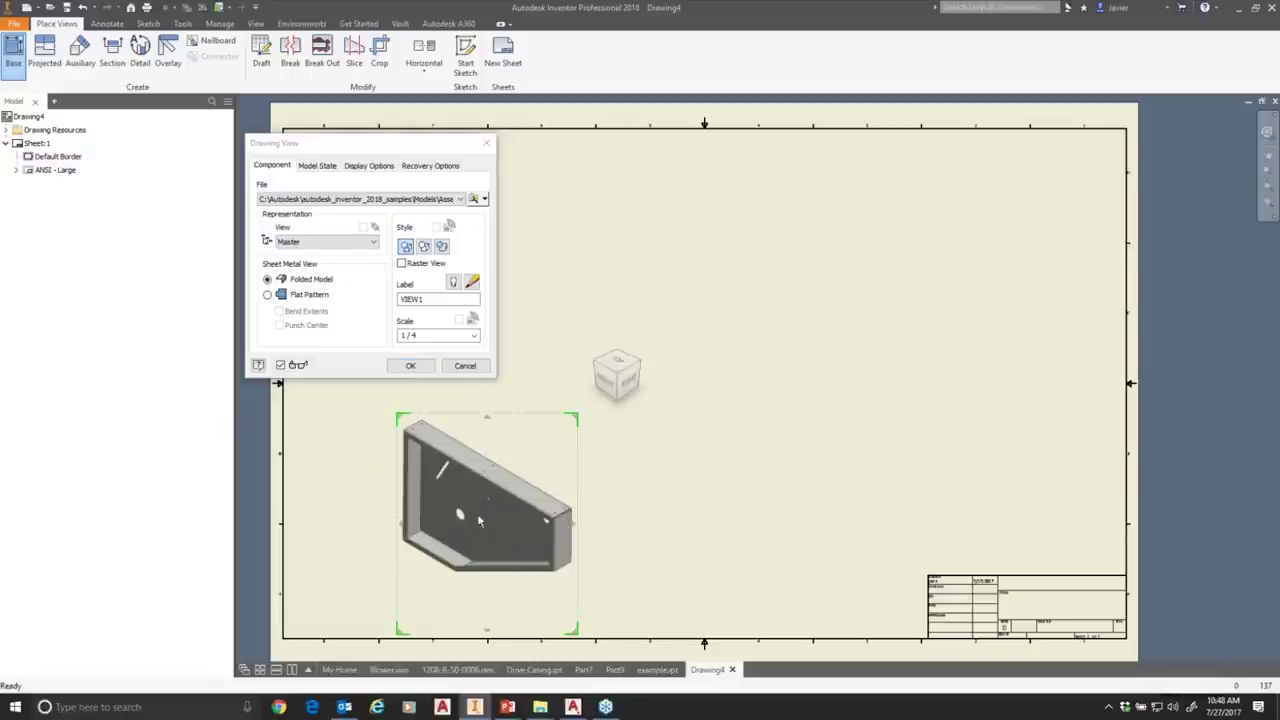
left_click(972, 268)
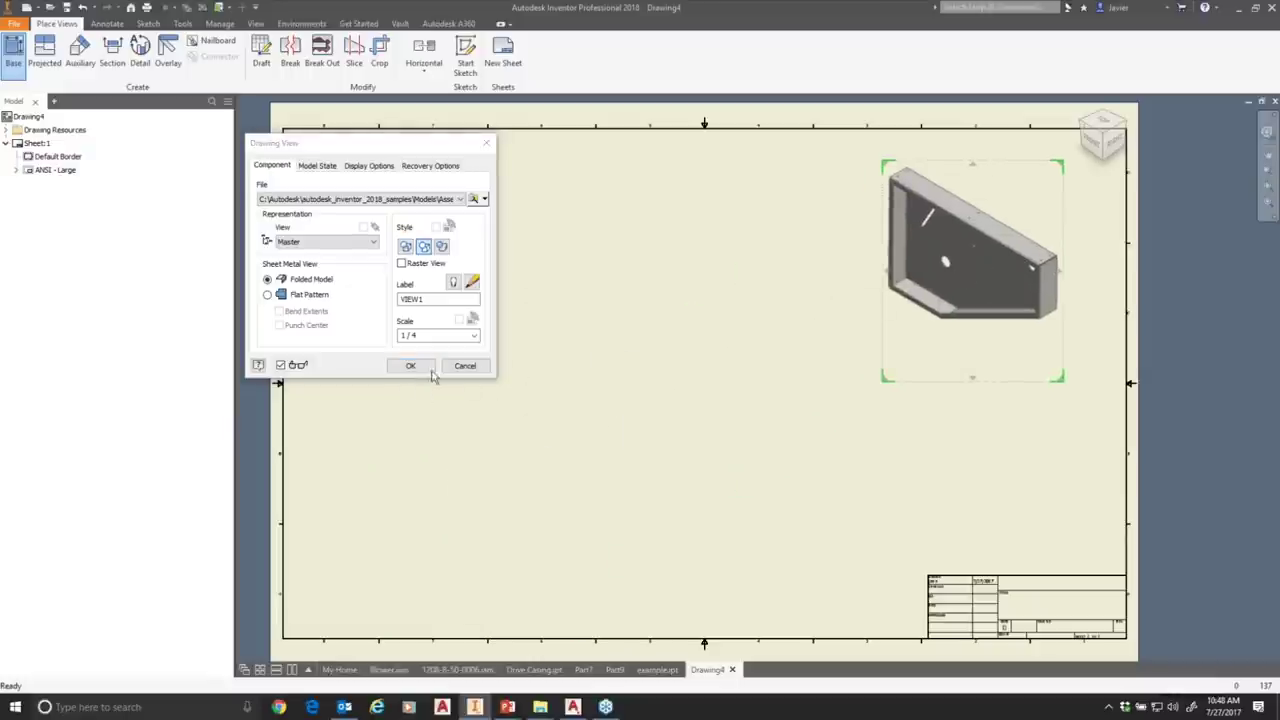
left_click(415, 366)
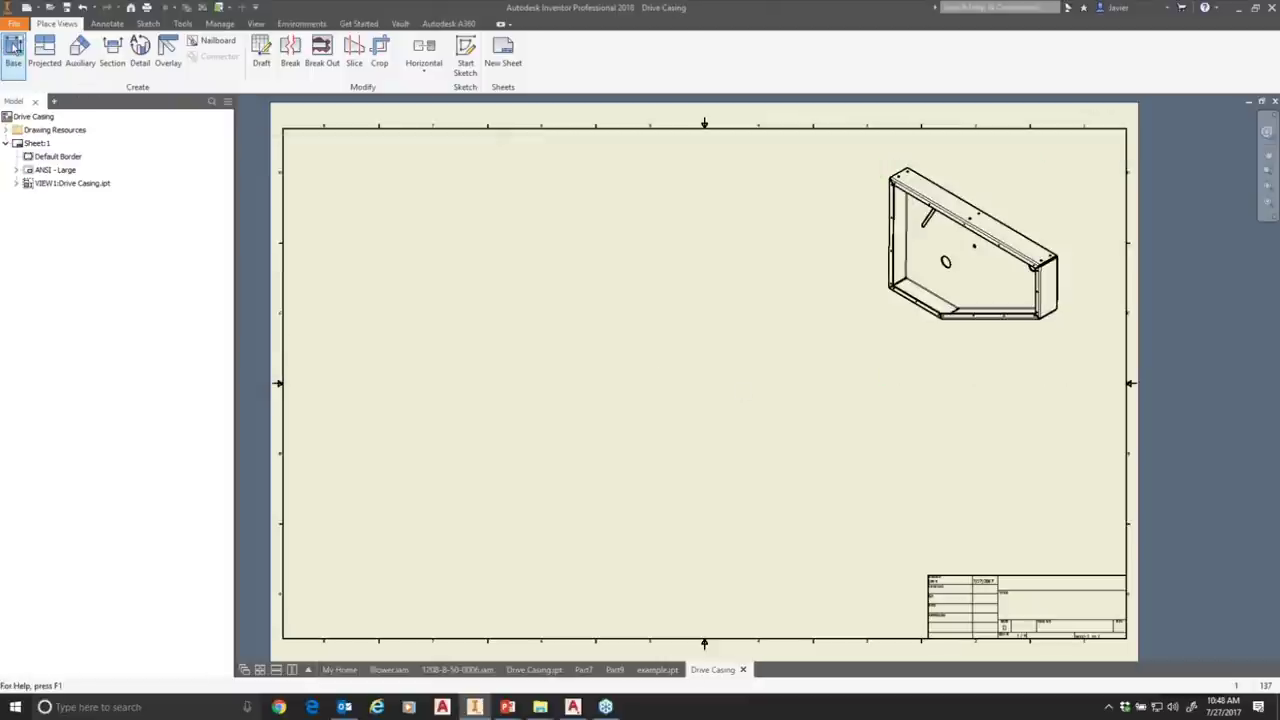
Begin a second base view showing the drive casing's flat pattern and move its preview up on the sheet.
left_click(13, 47)
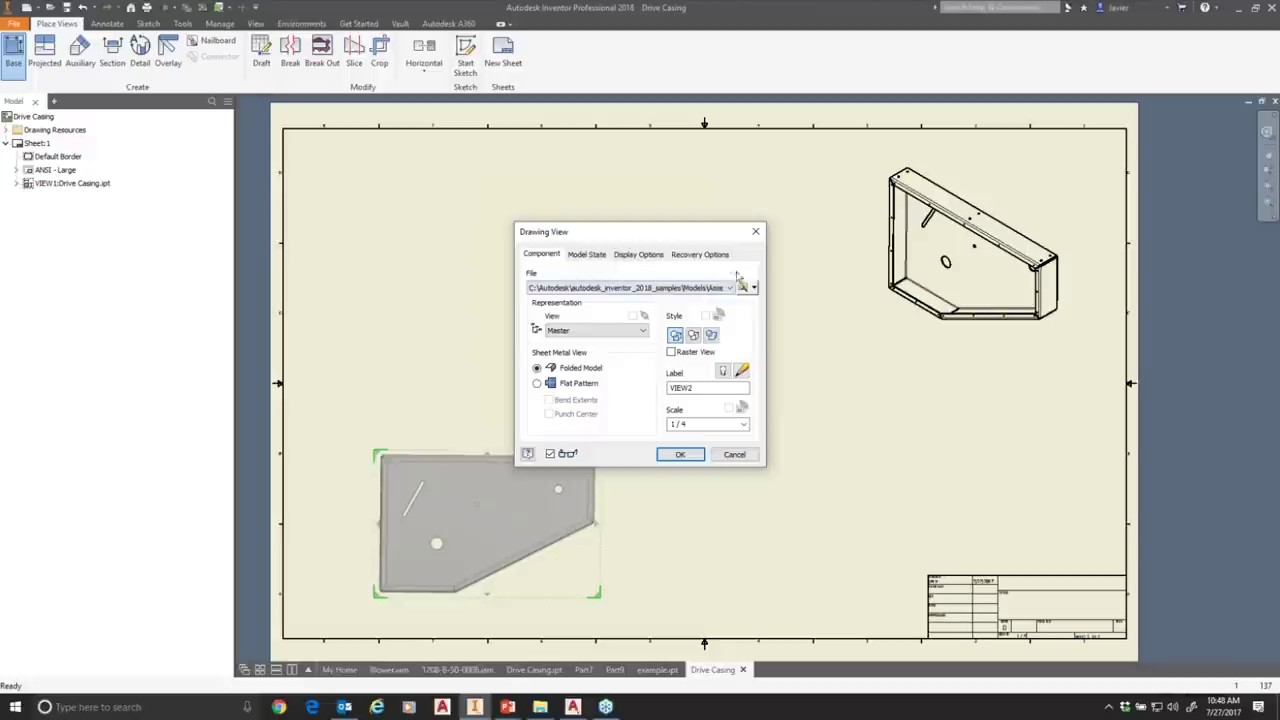
left_click(537, 384)
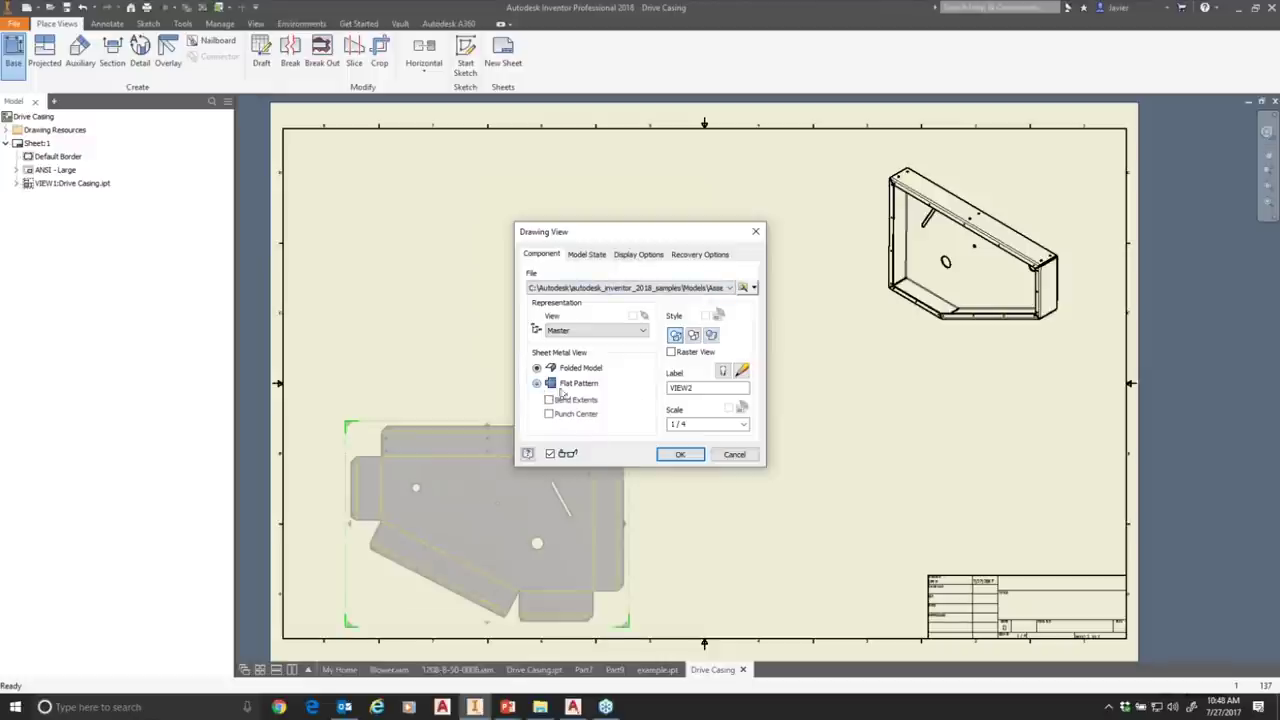
left_click_drag(640, 237, 928, 248)
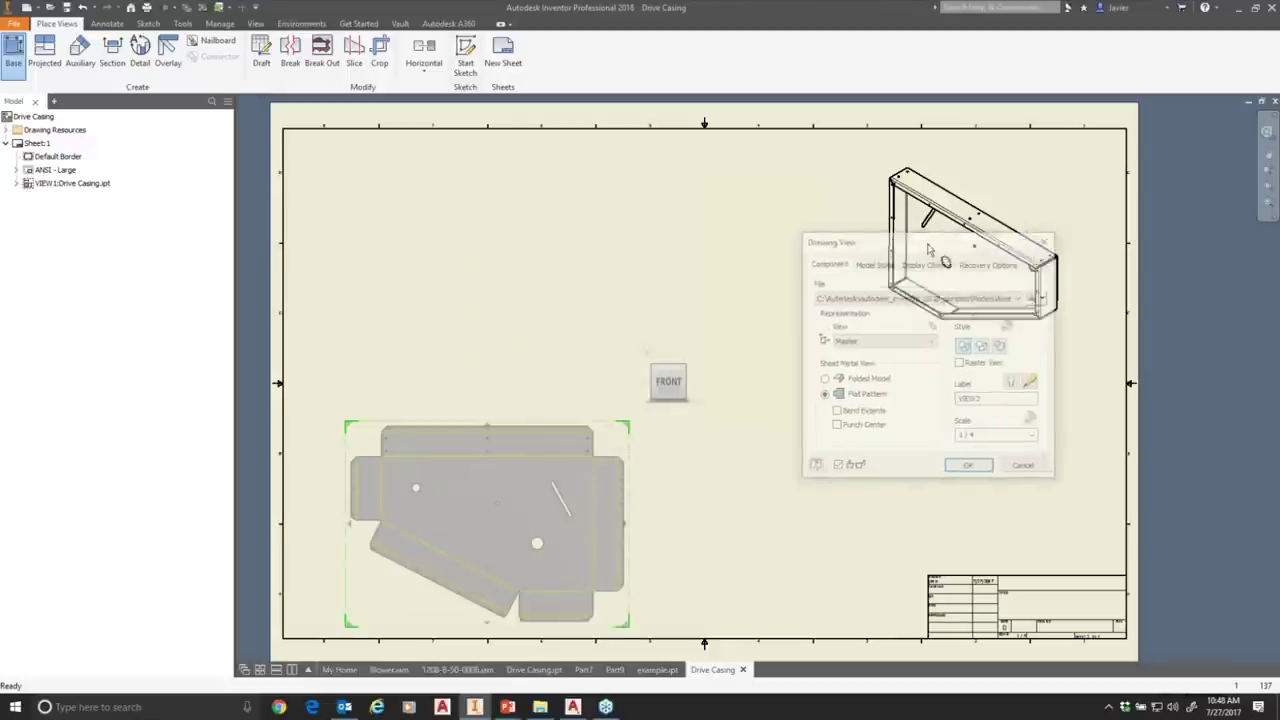
left_click_drag(541, 513, 541, 428)
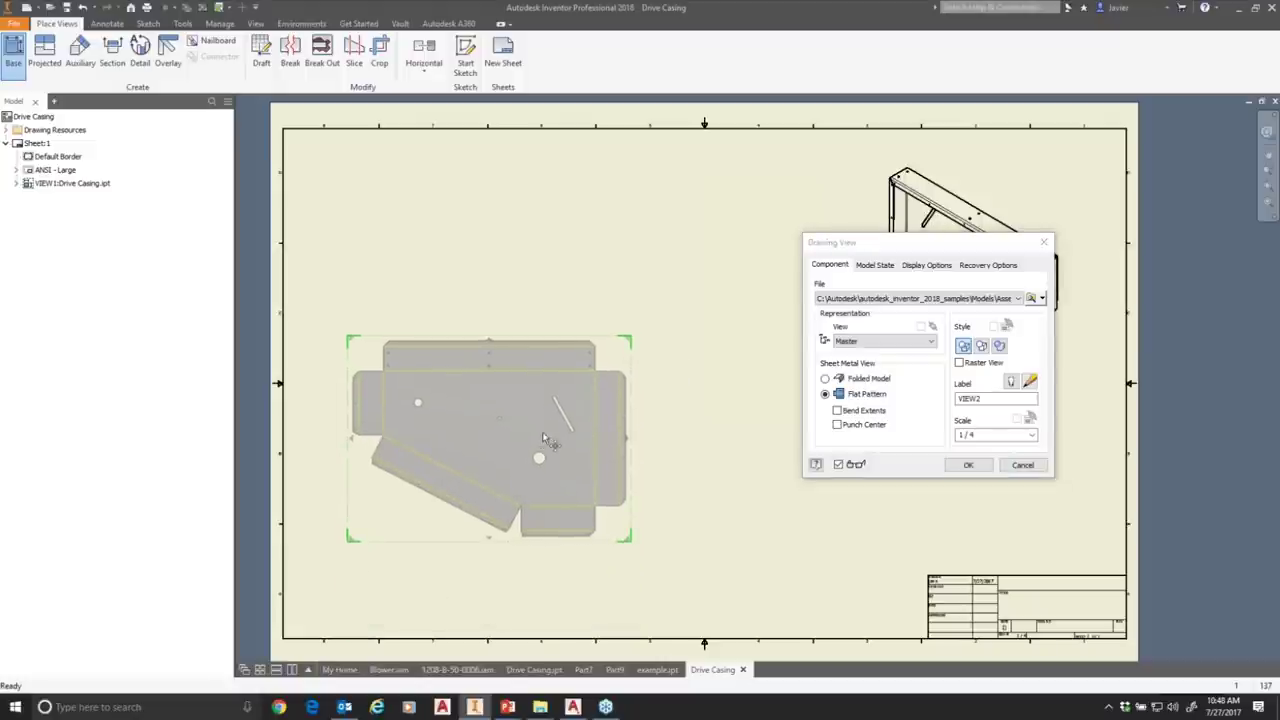
Try the back orientation and rotated positions for the flat pattern view, and return it to the front orientation.
left_click(695, 298)
left_click(695, 298)
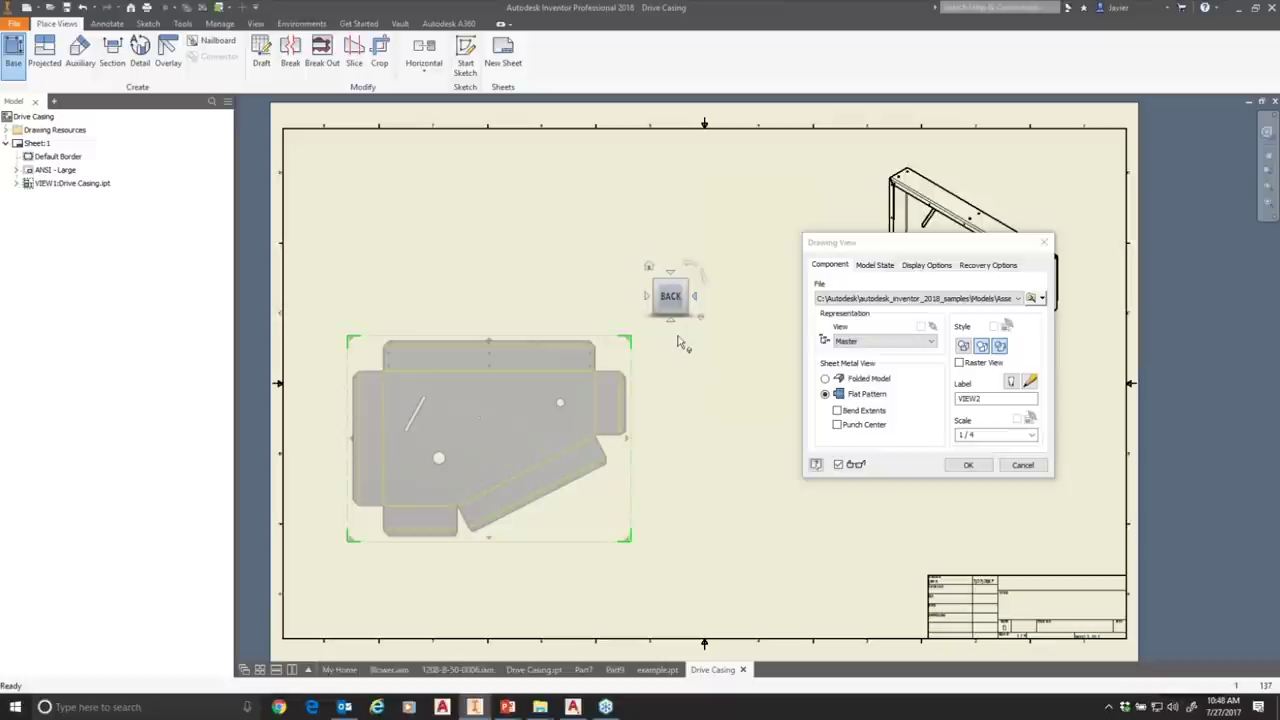
left_click(689, 268)
left_click(689, 268)
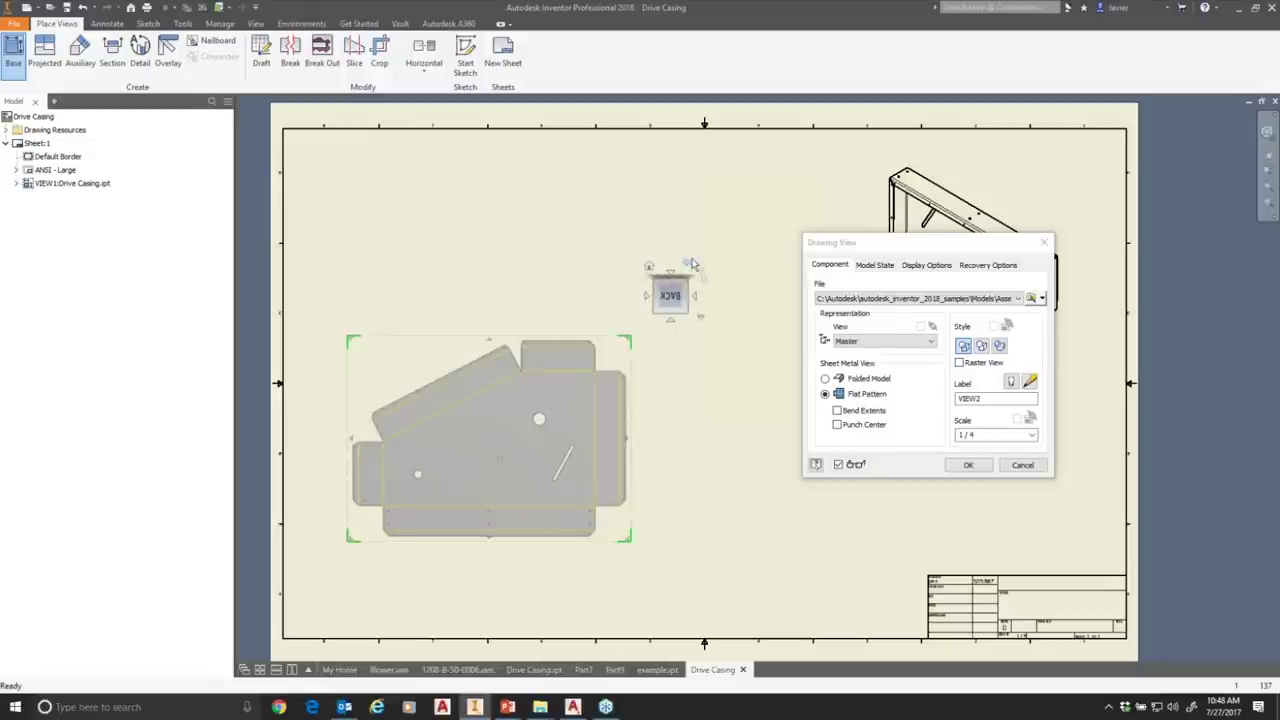
left_click(690, 267)
left_click(690, 267)
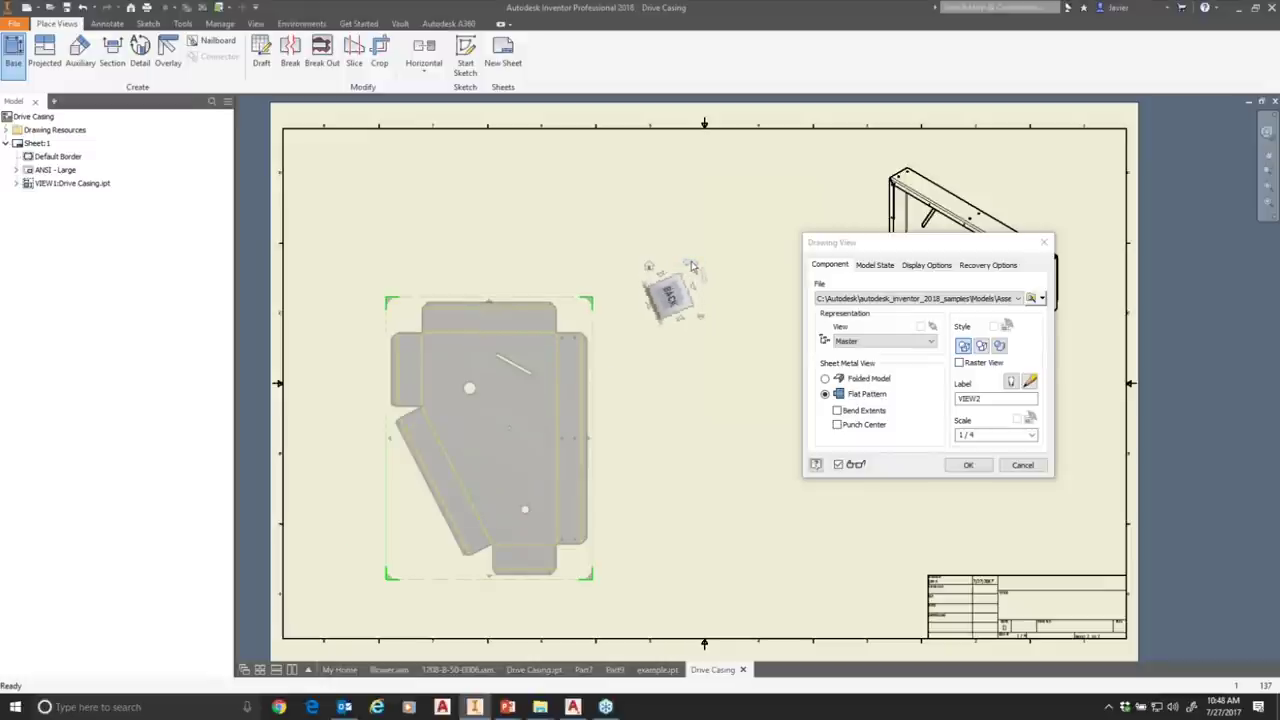
left_click(695, 296)
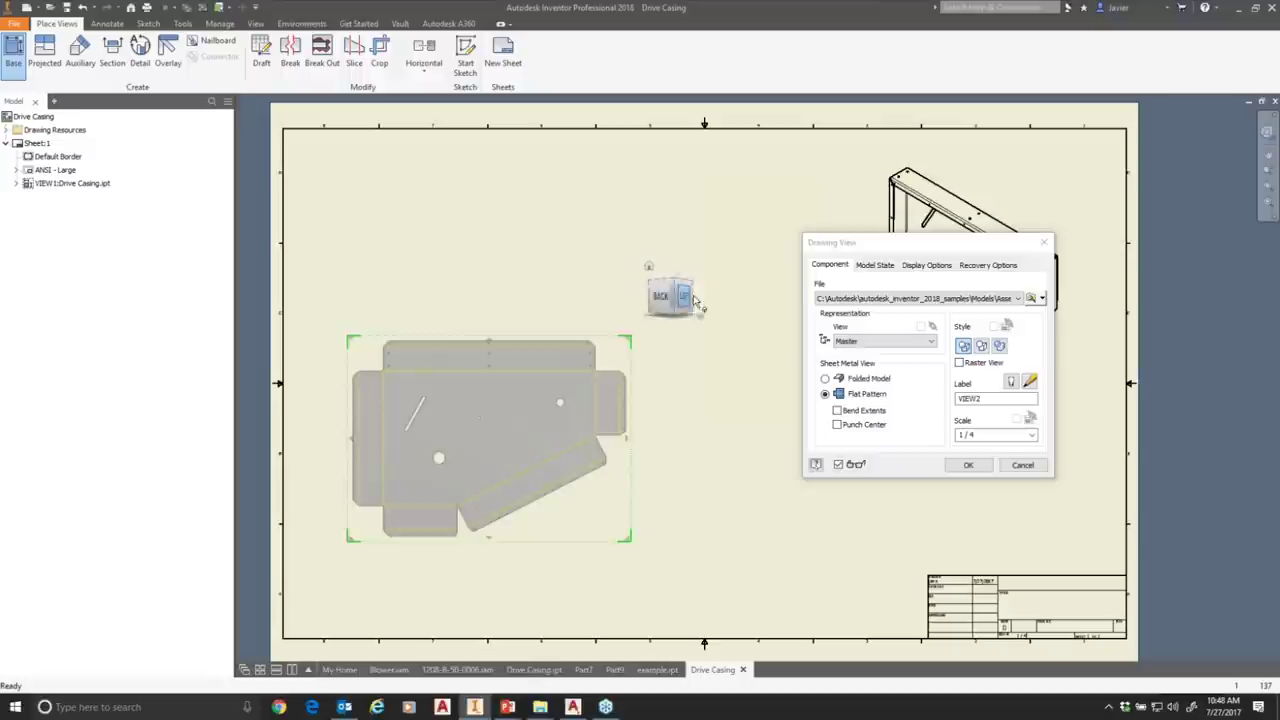
left_click(696, 299)
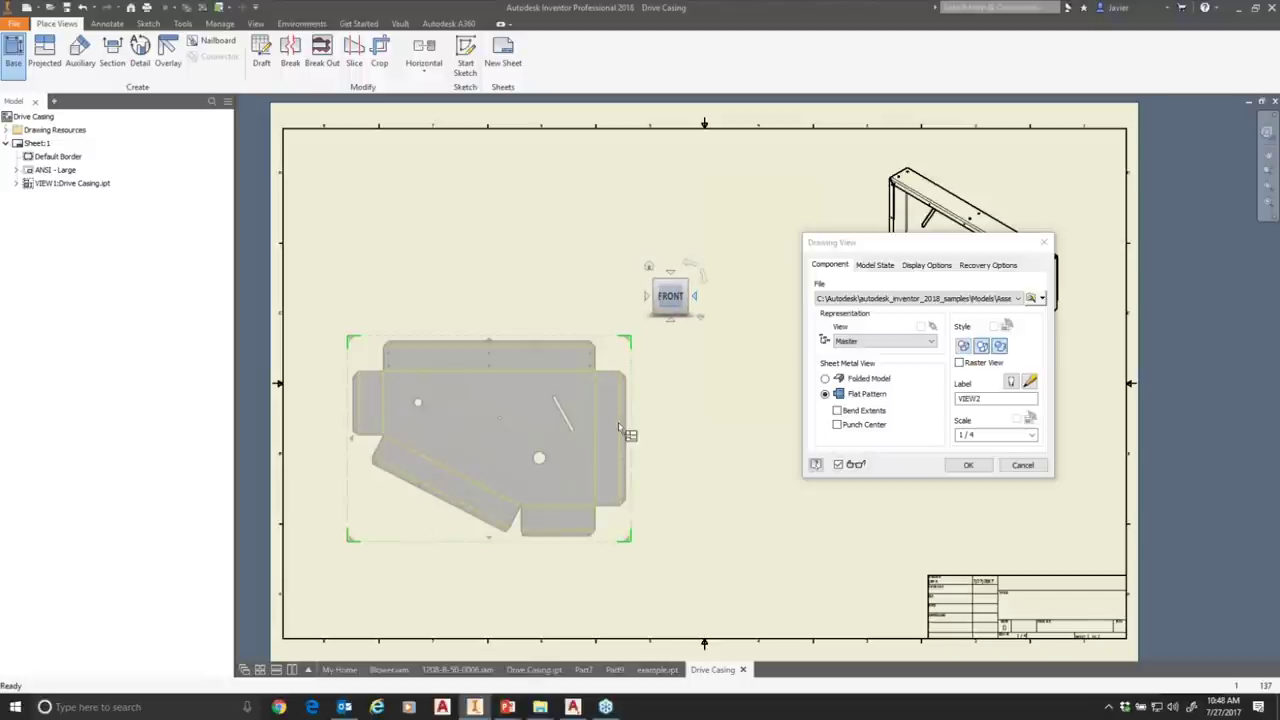
Enable bend extents for the flat pattern view, enlarge it to 1/2 scale, and place it beside the isometric view.
left_click(837, 411)
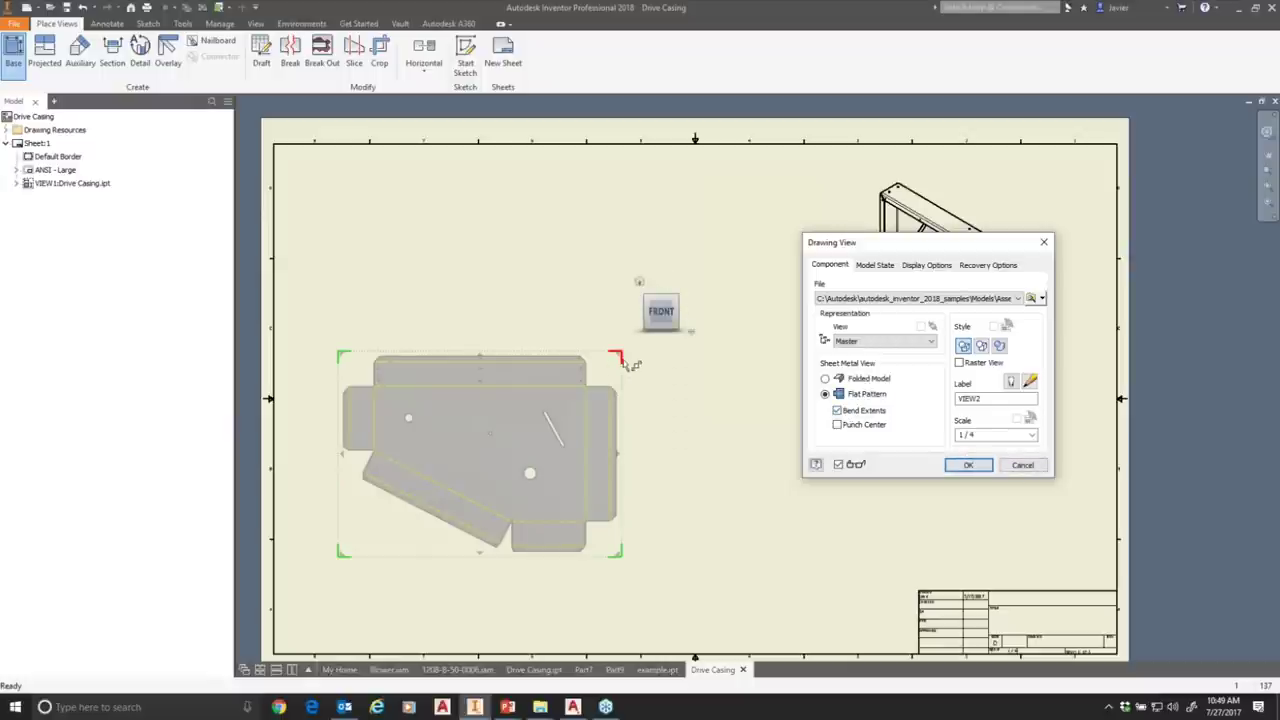
left_click_drag(640, 358, 749, 260)
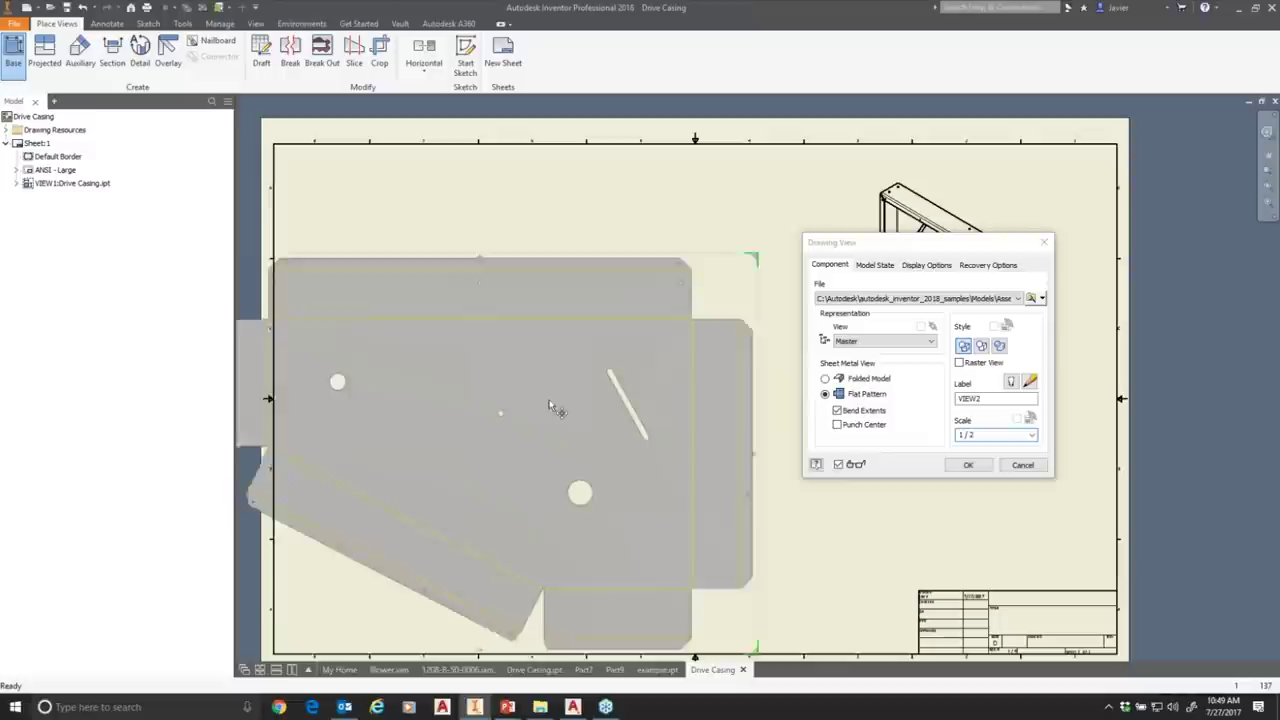
left_click(968, 465)
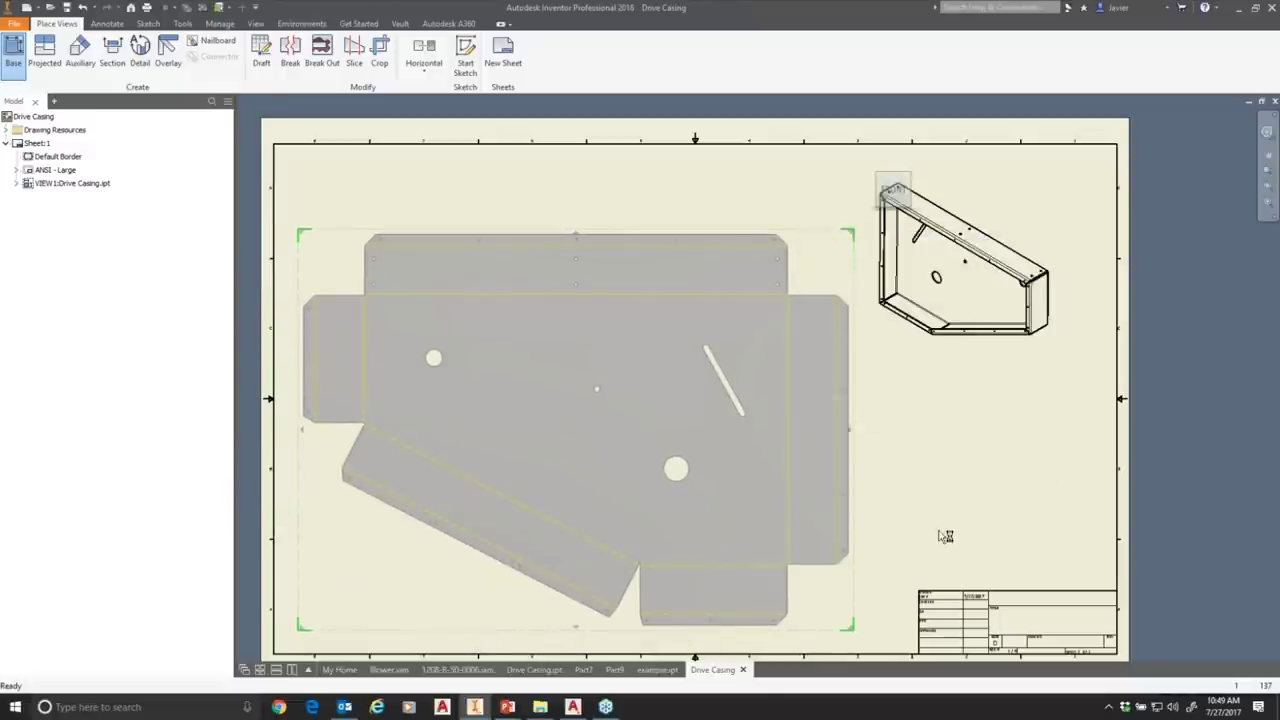
Turn off the bend extents in the flat pattern view and move the isometric view closer to the sheet's upper-right corner.
scroll(871, 506, "up", 5)
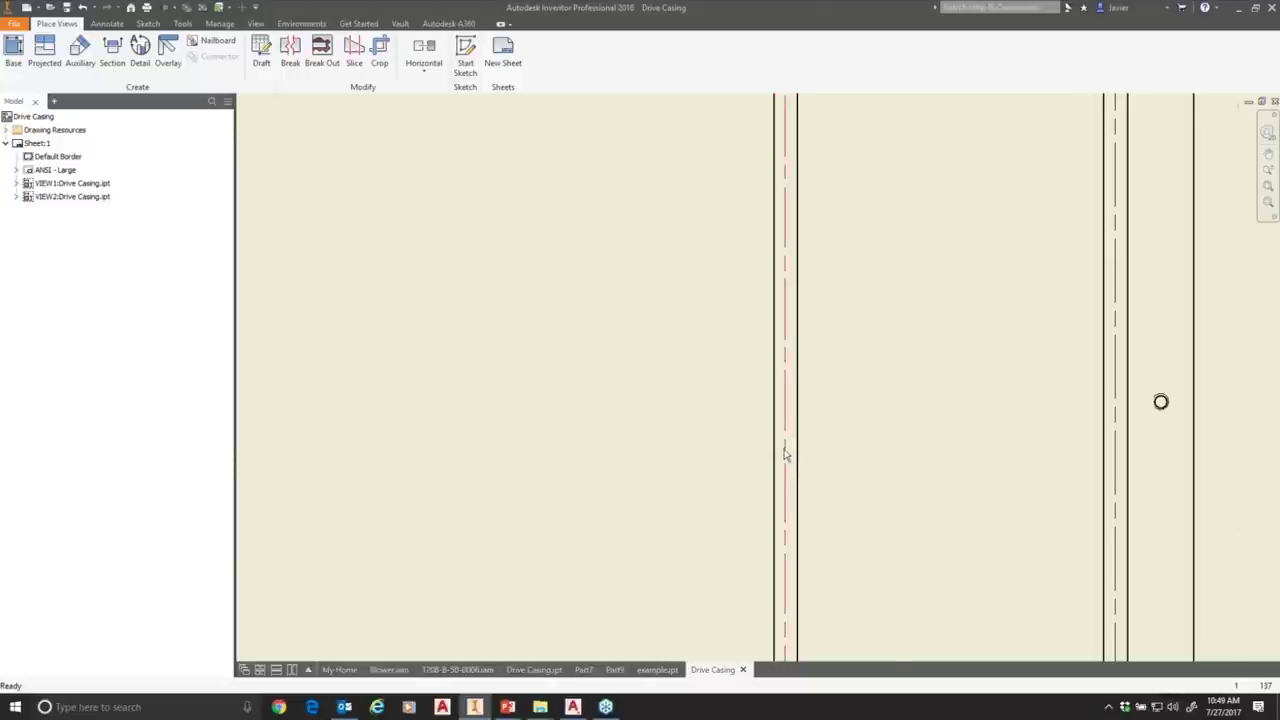
scroll(785, 454, "down", 5)
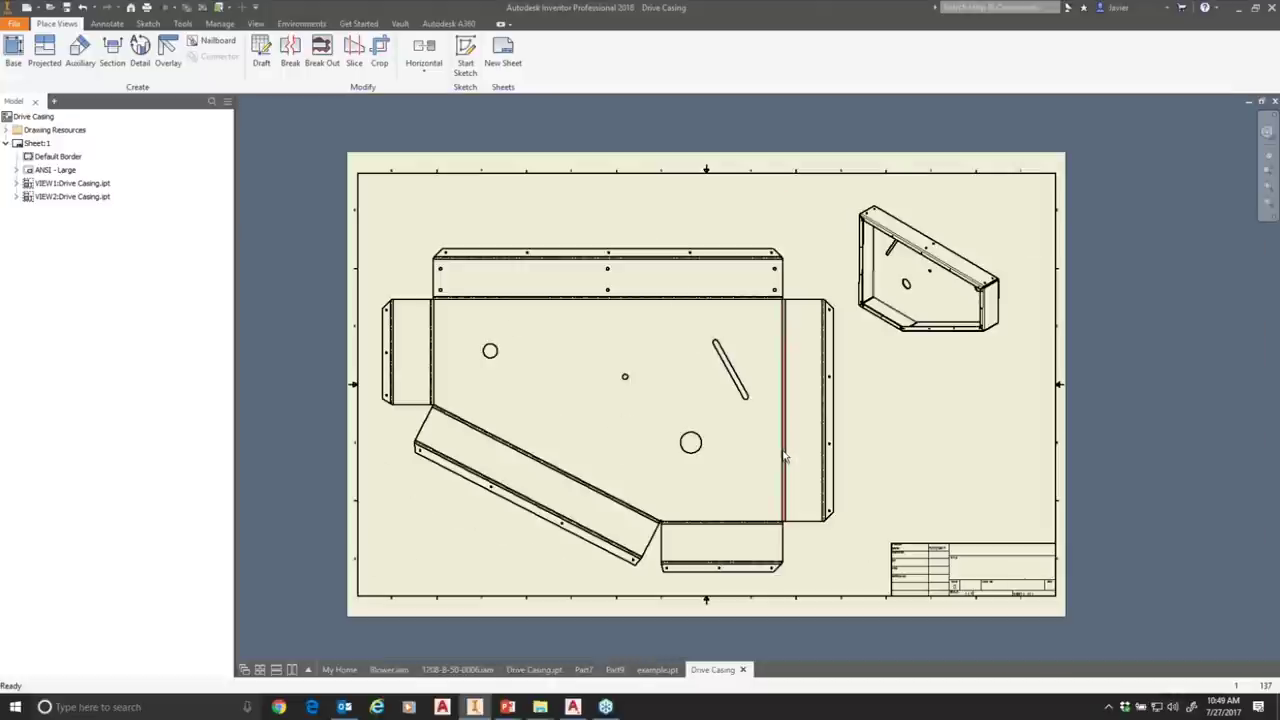
left_click(564, 409)
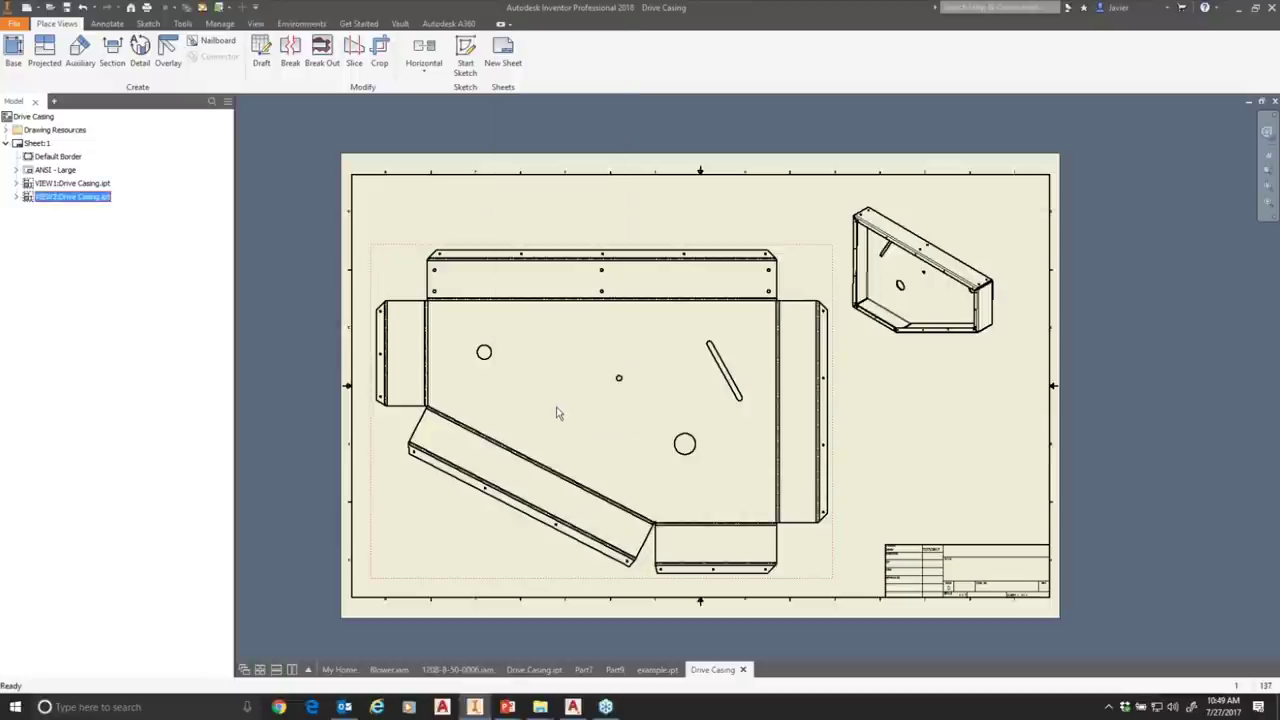
right_click(564, 409)
left_click(549, 446)
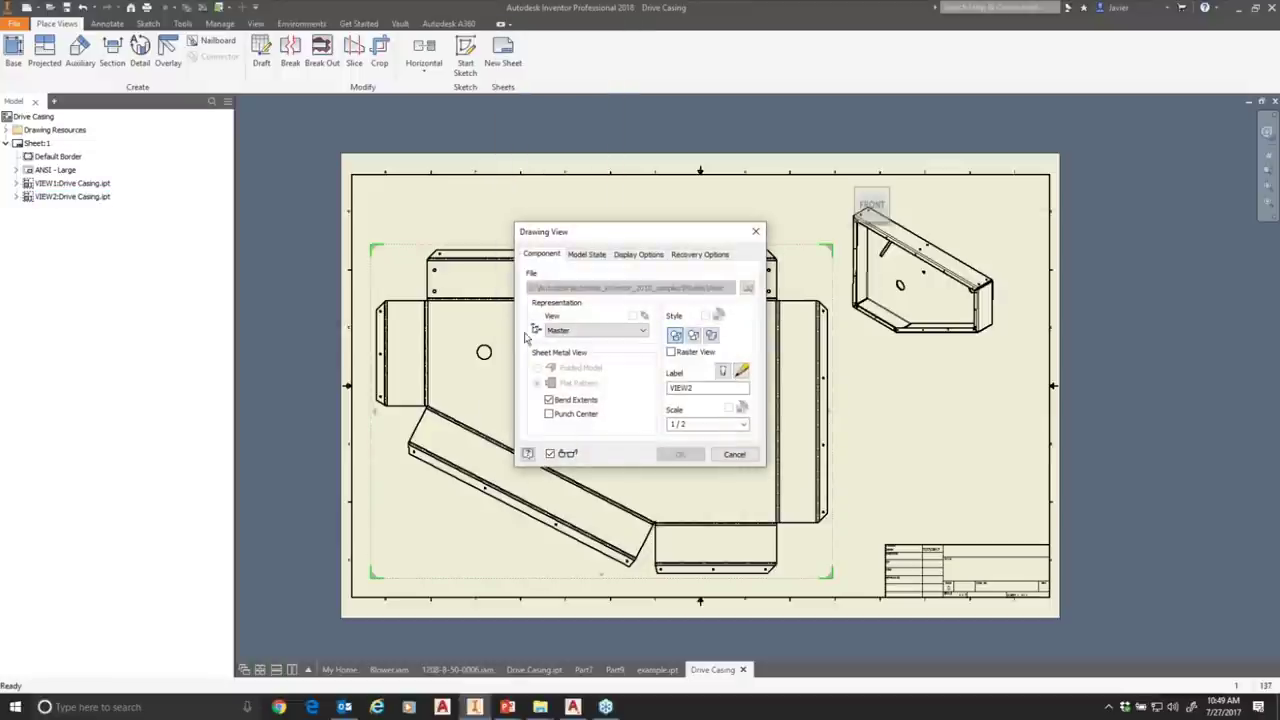
left_click(688, 455)
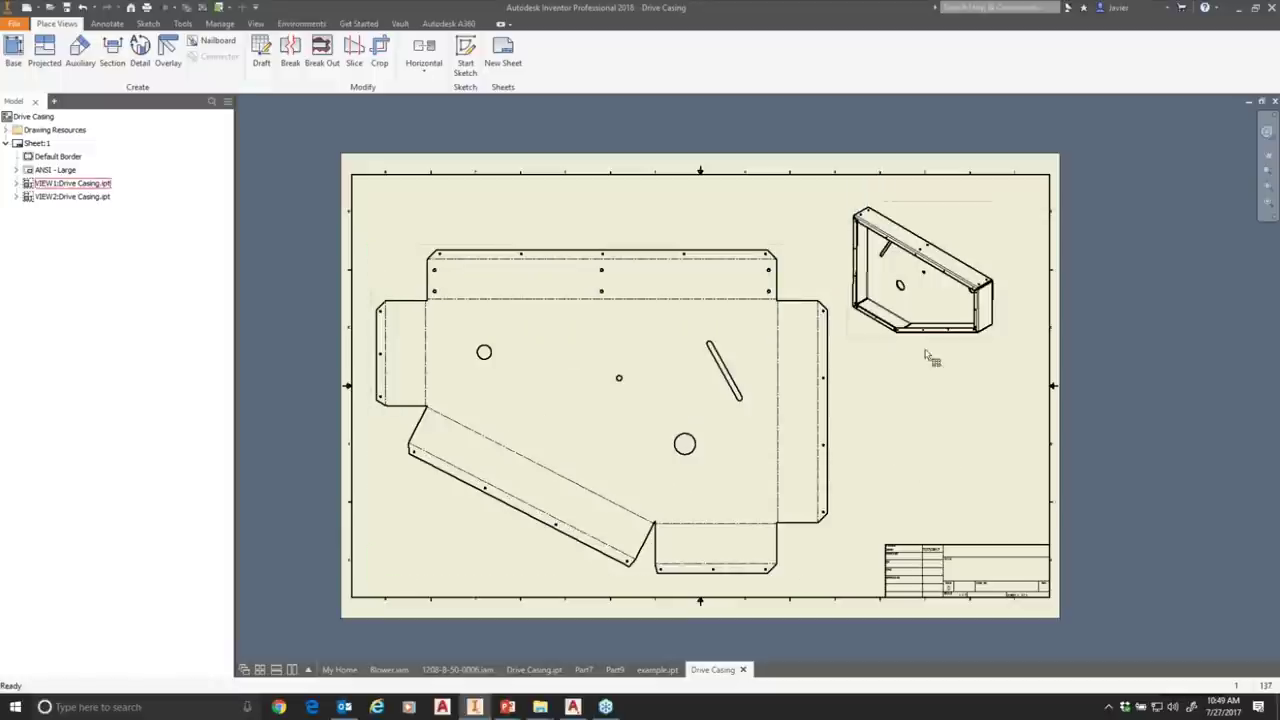
left_click(998, 226)
left_click_drag(998, 226, 1035, 216)
Dimension the flat pattern's overall width between its outermost left and right flange edges, placing the dimension above the view.
left_click(107, 23)
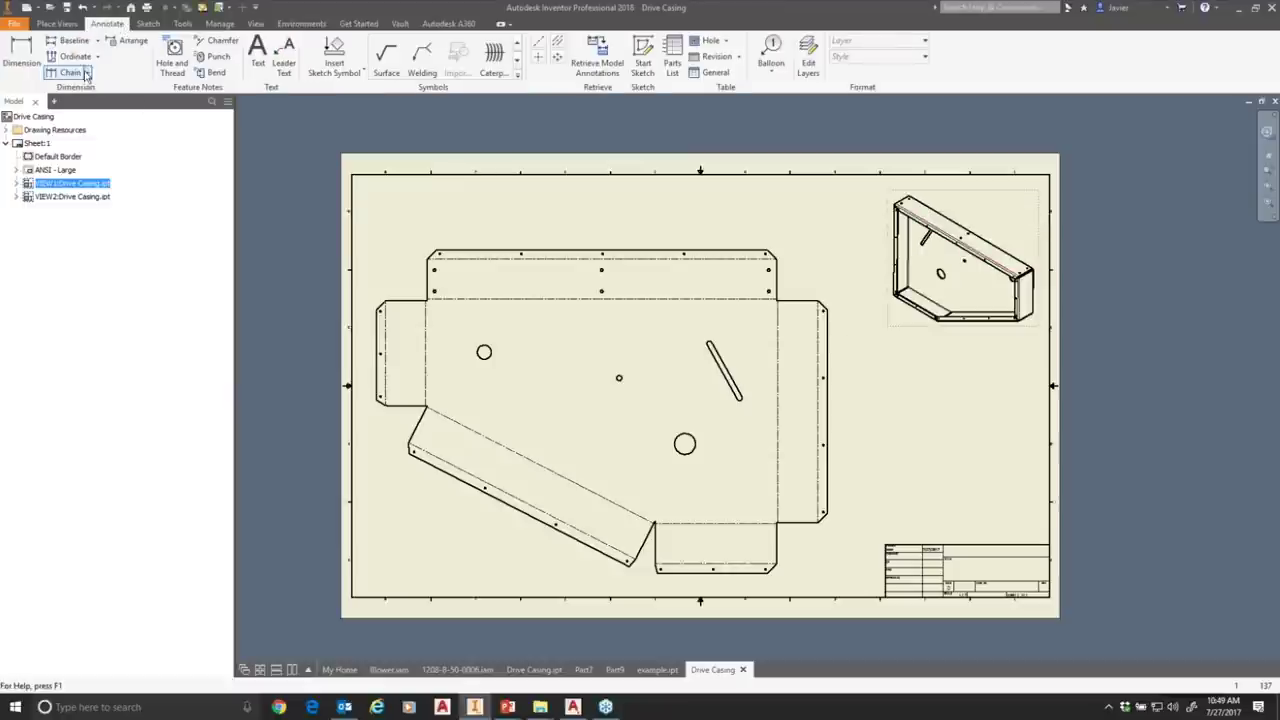
left_click(21, 55)
left_click(378, 330)
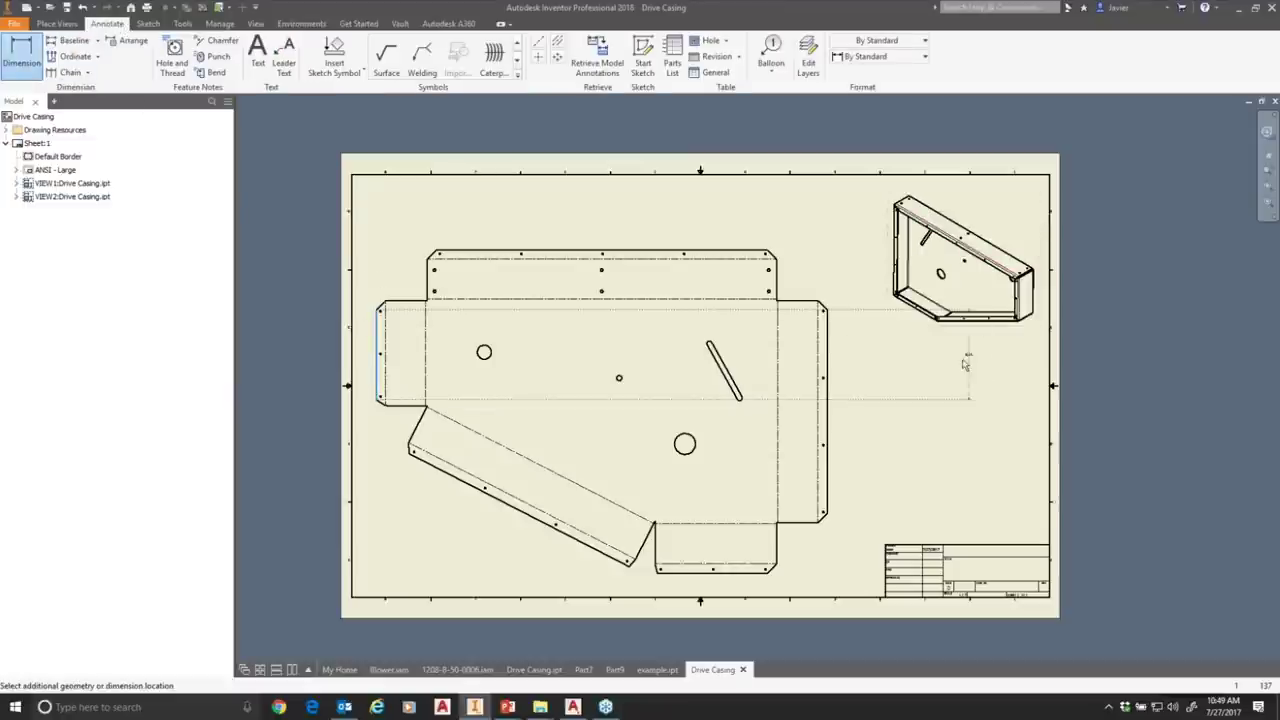
left_click(822, 350)
left_click(613, 214)
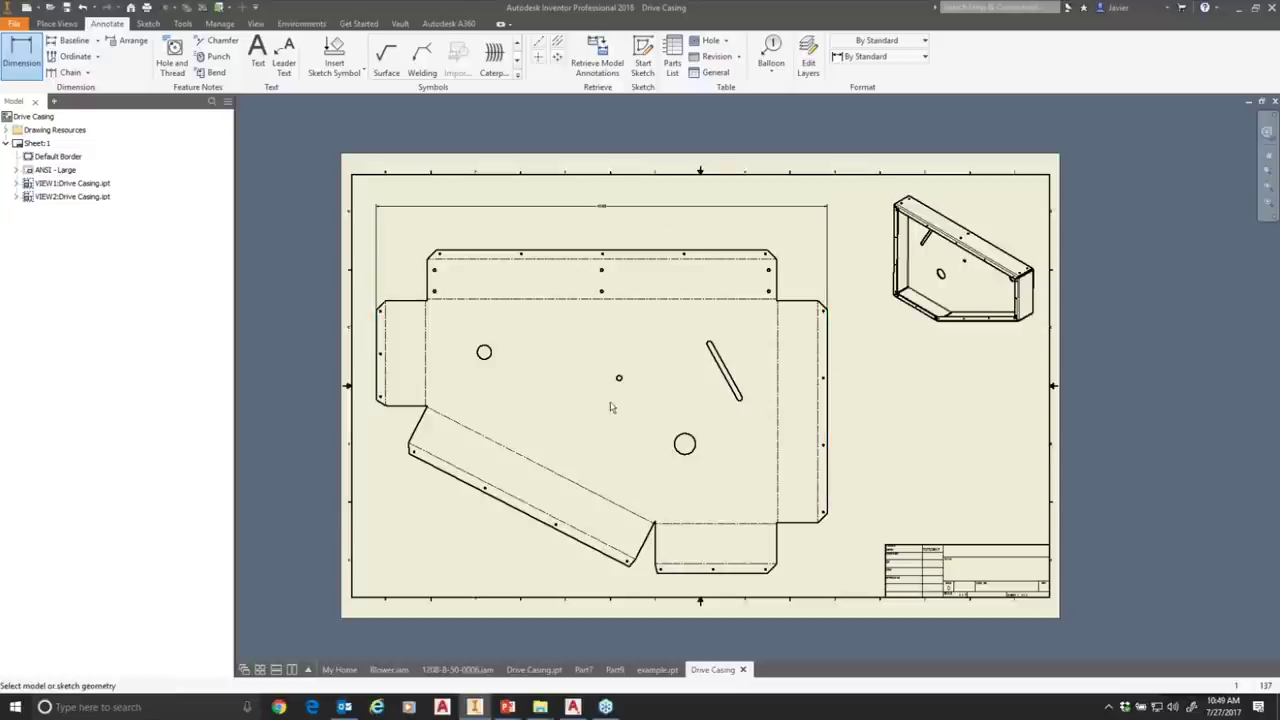
Dimension the flat pattern's overall height between its top and bottom flange edges, placing the dimension right of the view.
left_click(715, 570)
left_click(735, 252)
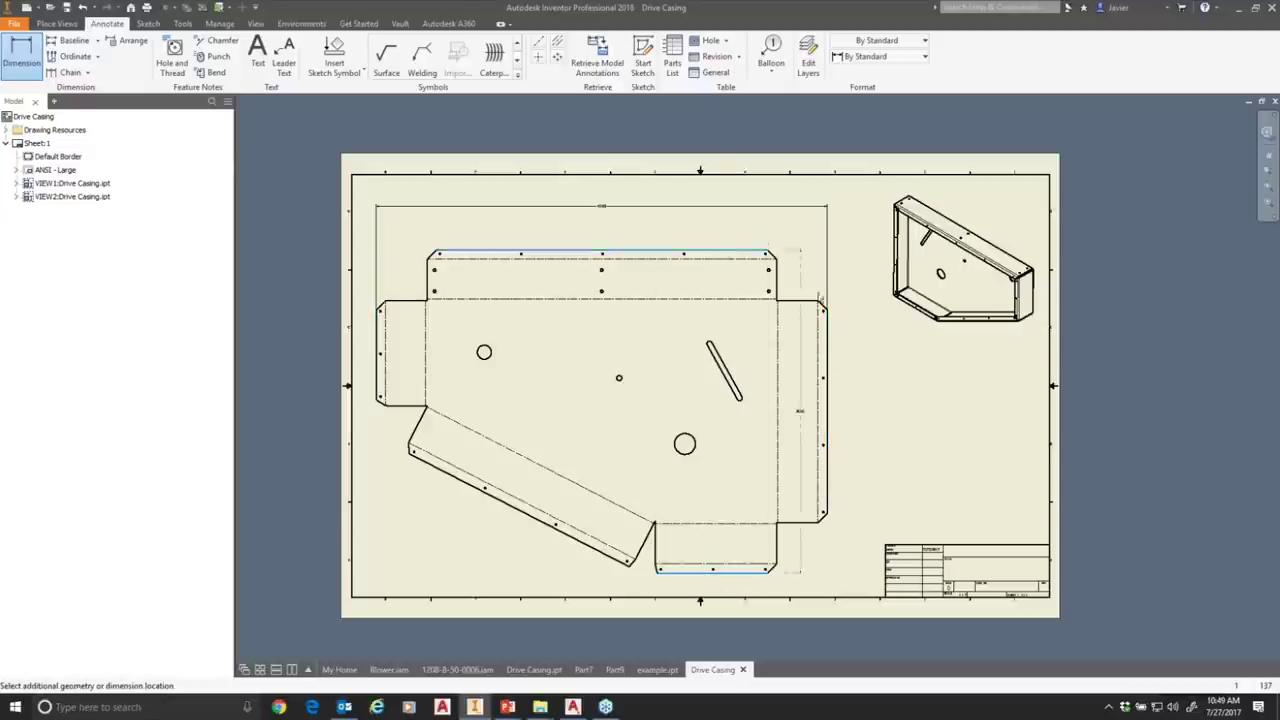
left_click(856, 440)
scroll(868, 414, "up", 5)
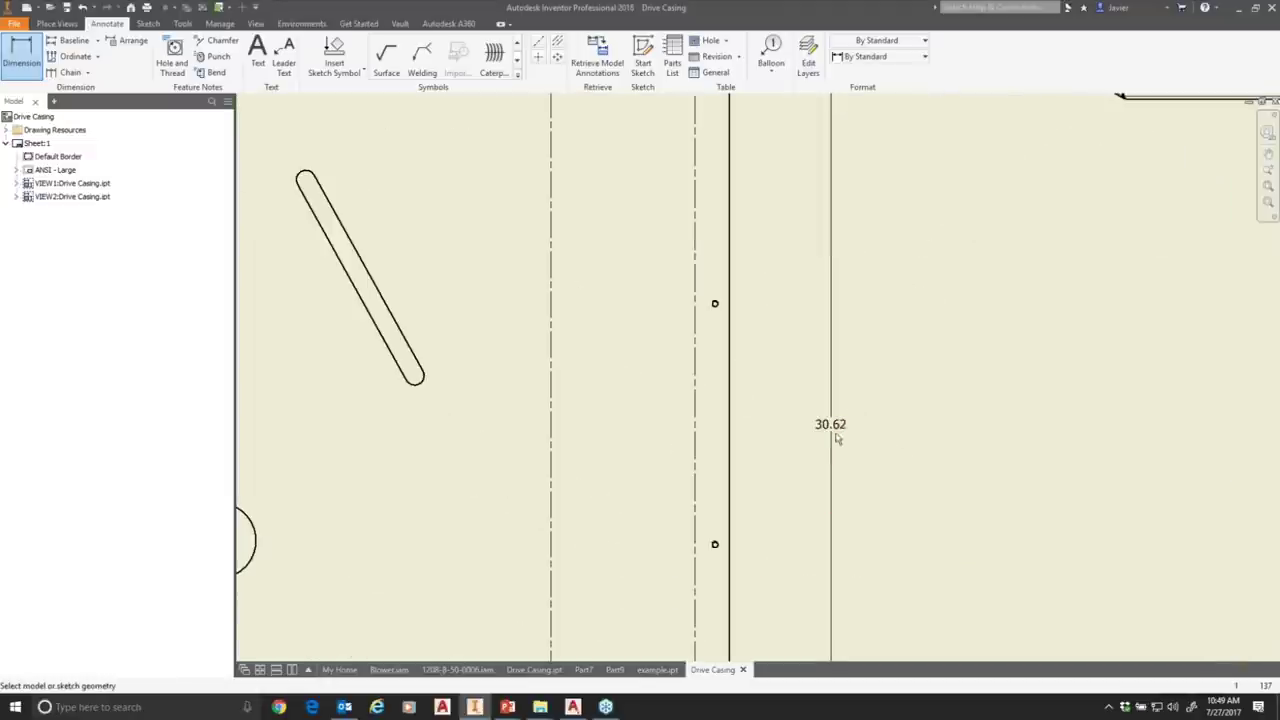
scroll(838, 436, "down", 5)
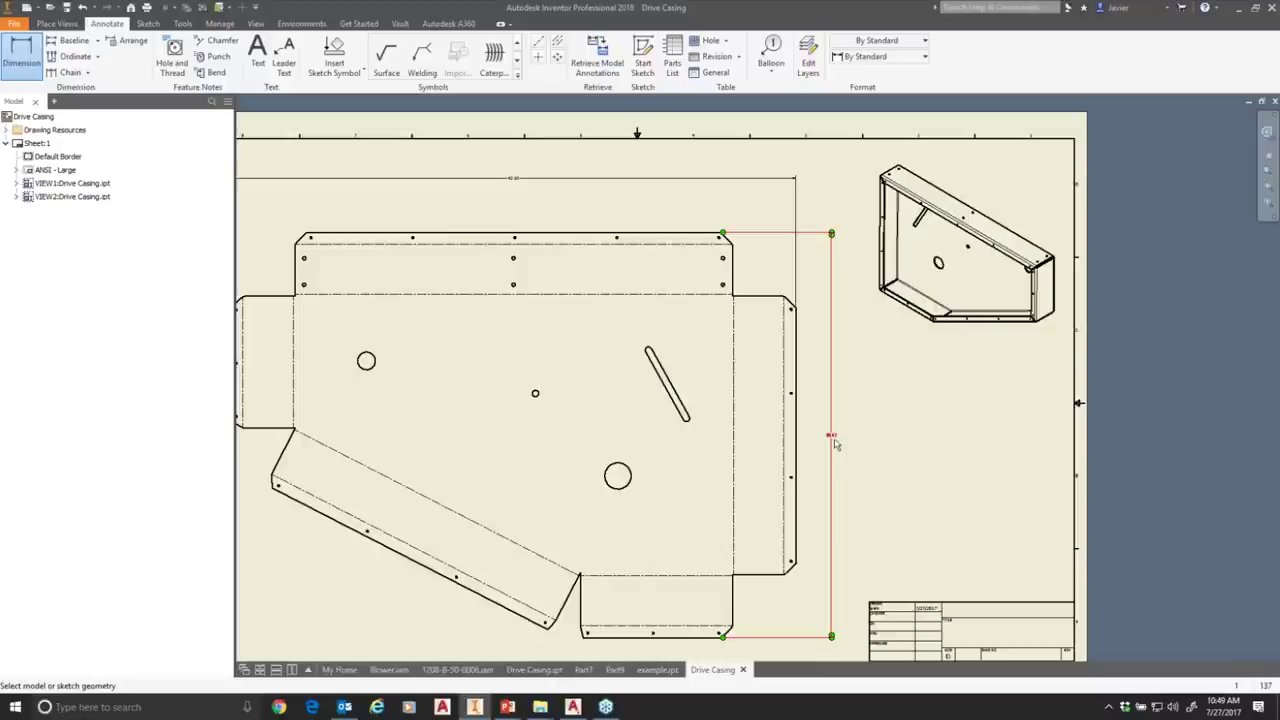
scroll(830, 444, "up", 5)
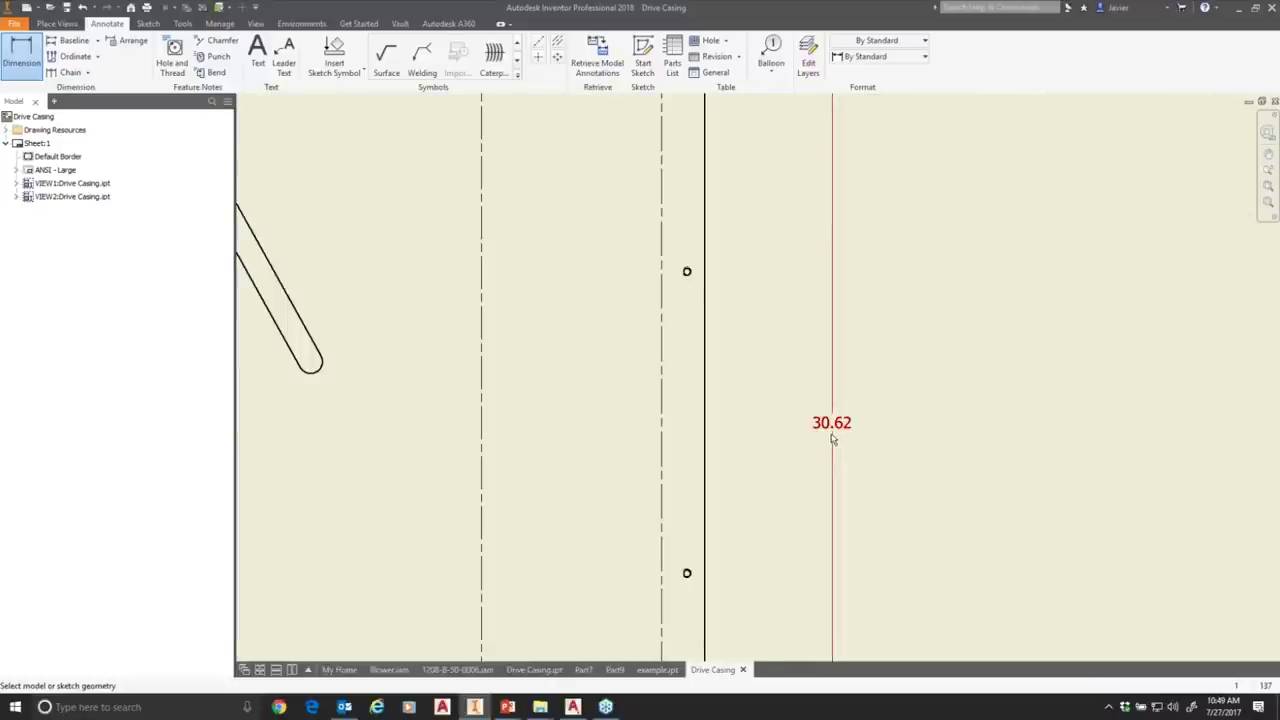
left_click(830, 435)
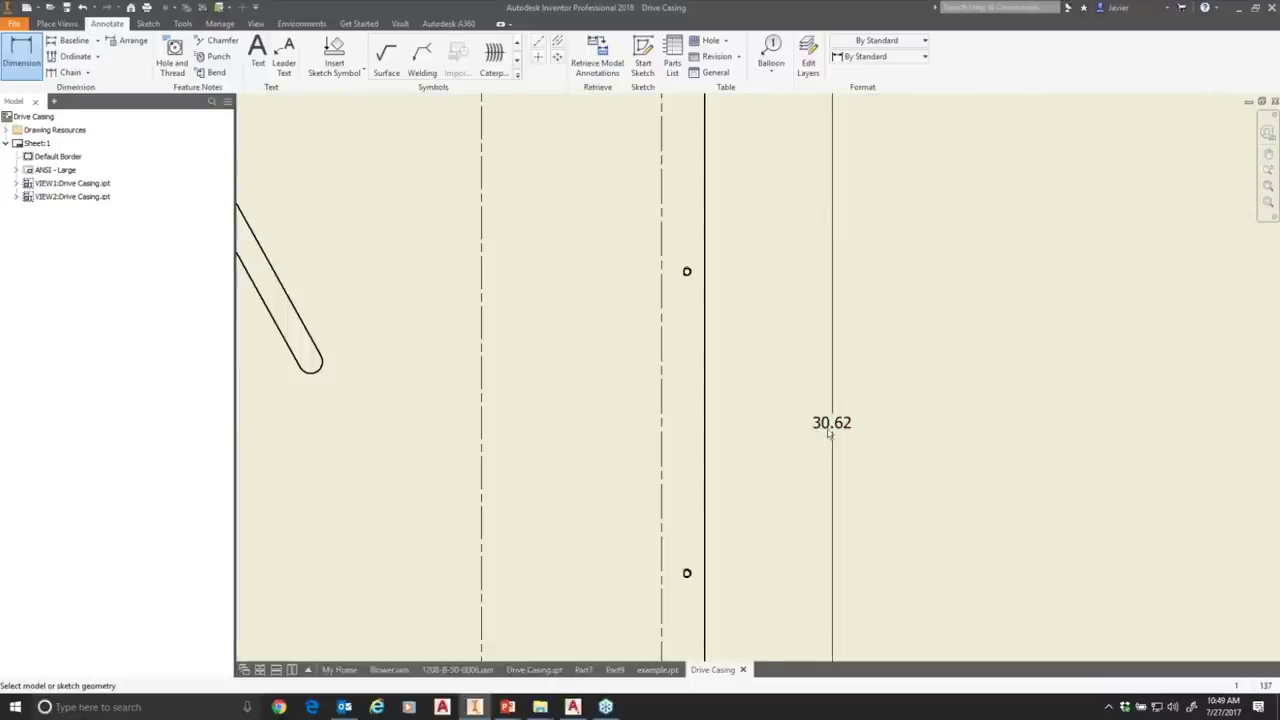
scroll(829, 433, "down", 6)
Add a bend note to the lower bend centerline of the flat pattern's top flange.
middle_click_drag(687, 451, 683, 439)
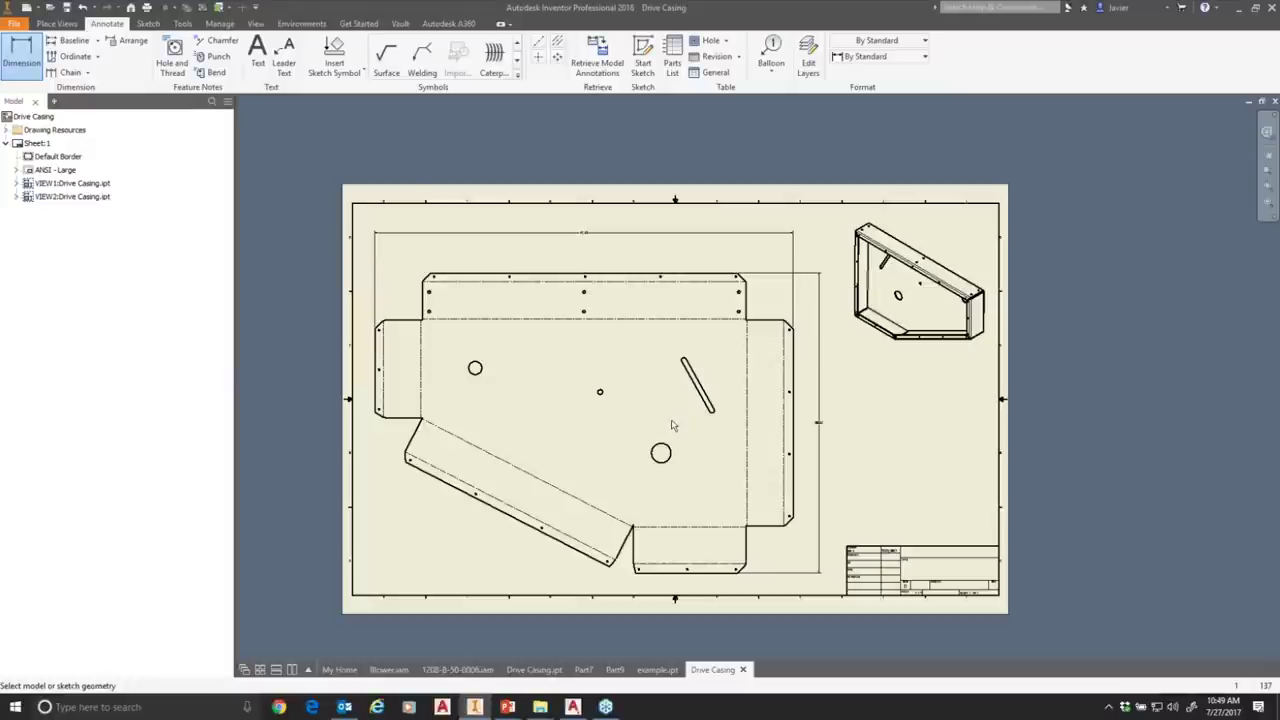
middle_click_drag(673, 426, 643, 428)
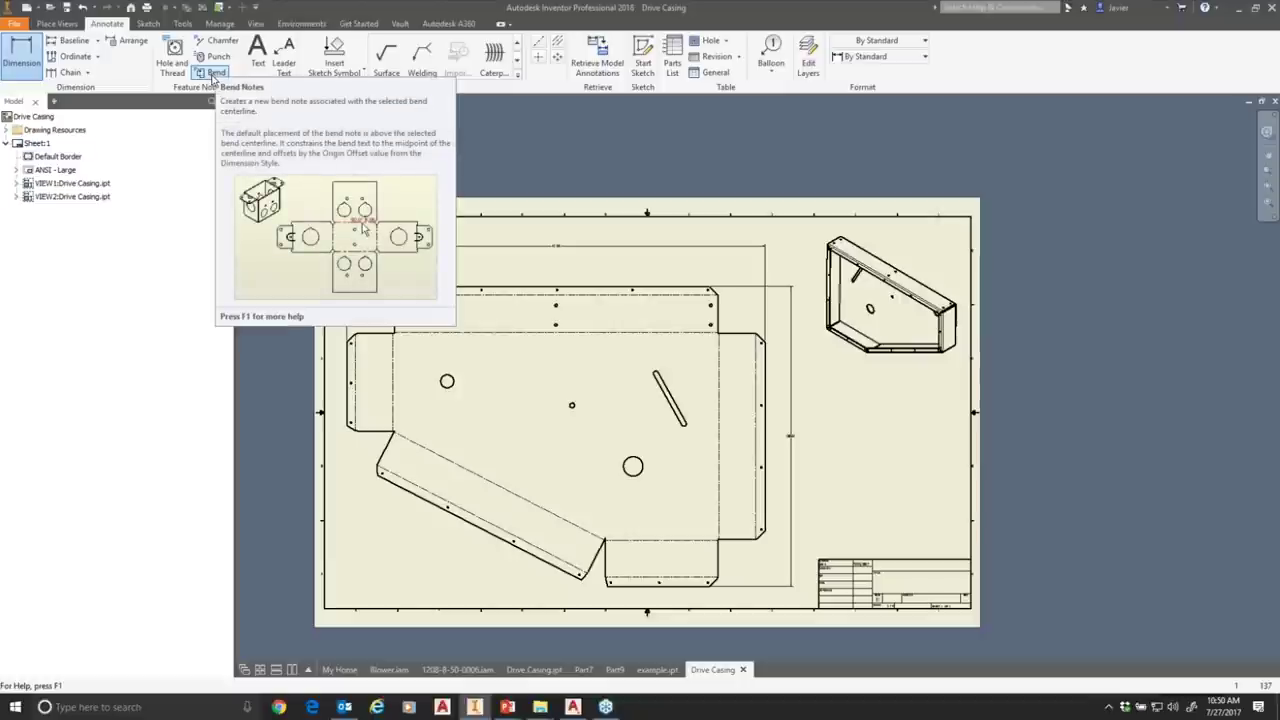
left_click(213, 76)
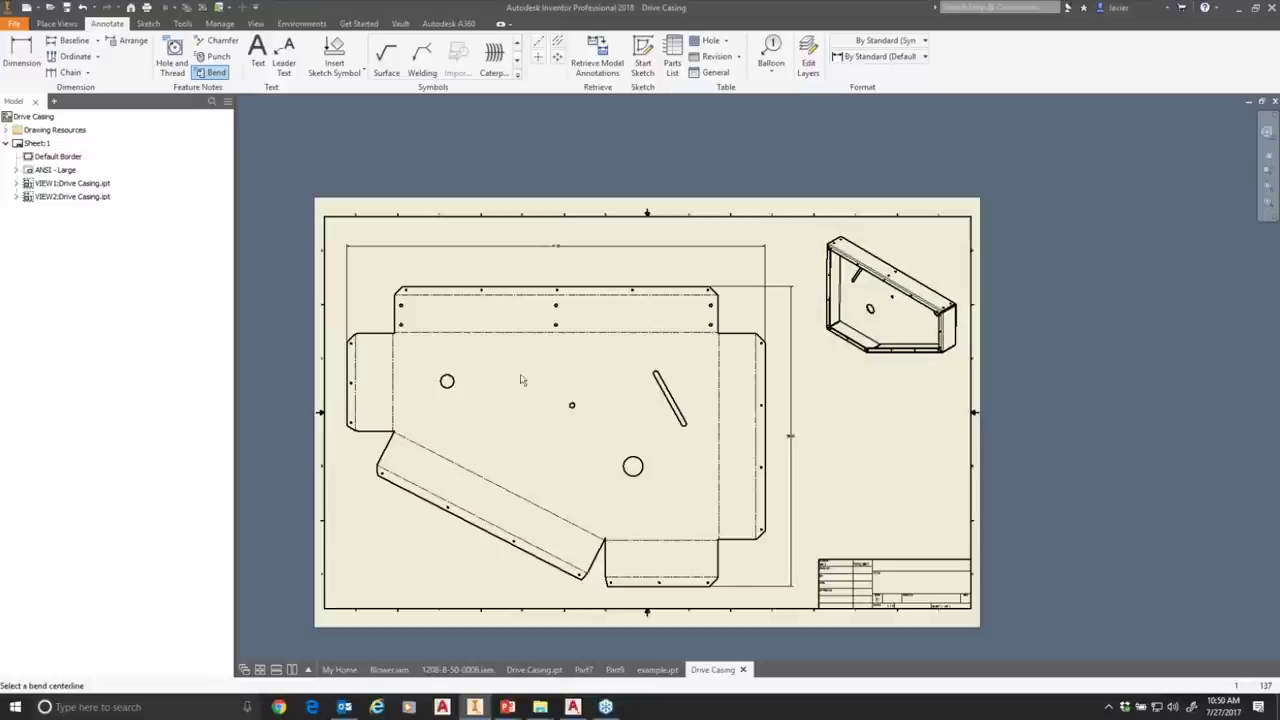
scroll(521, 380, "up", 5)
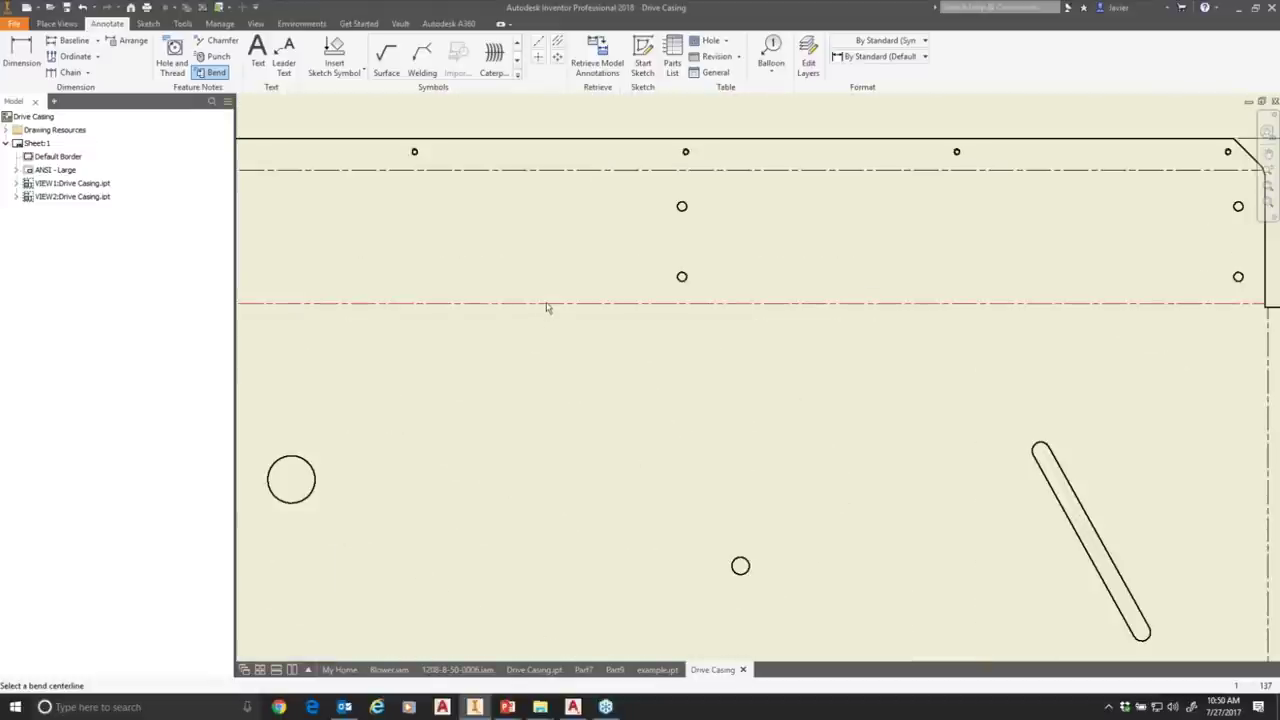
left_click(547, 303)
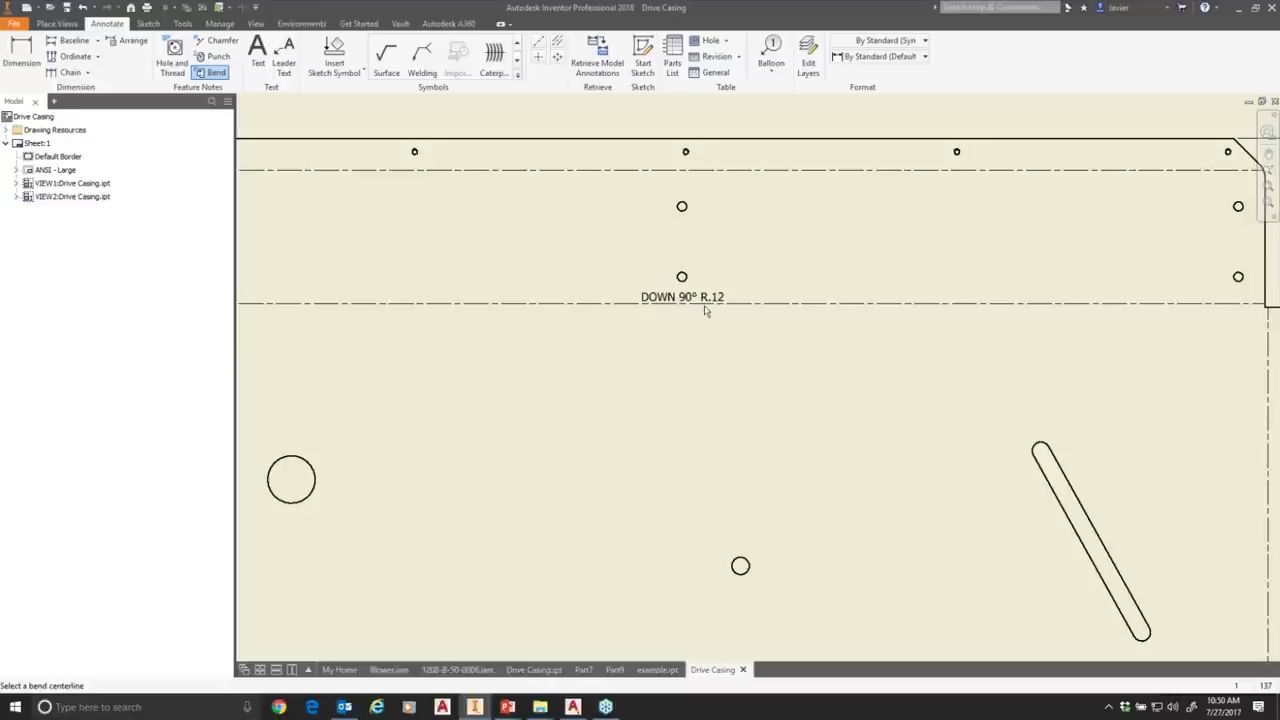
scroll(699, 340, "down", 4)
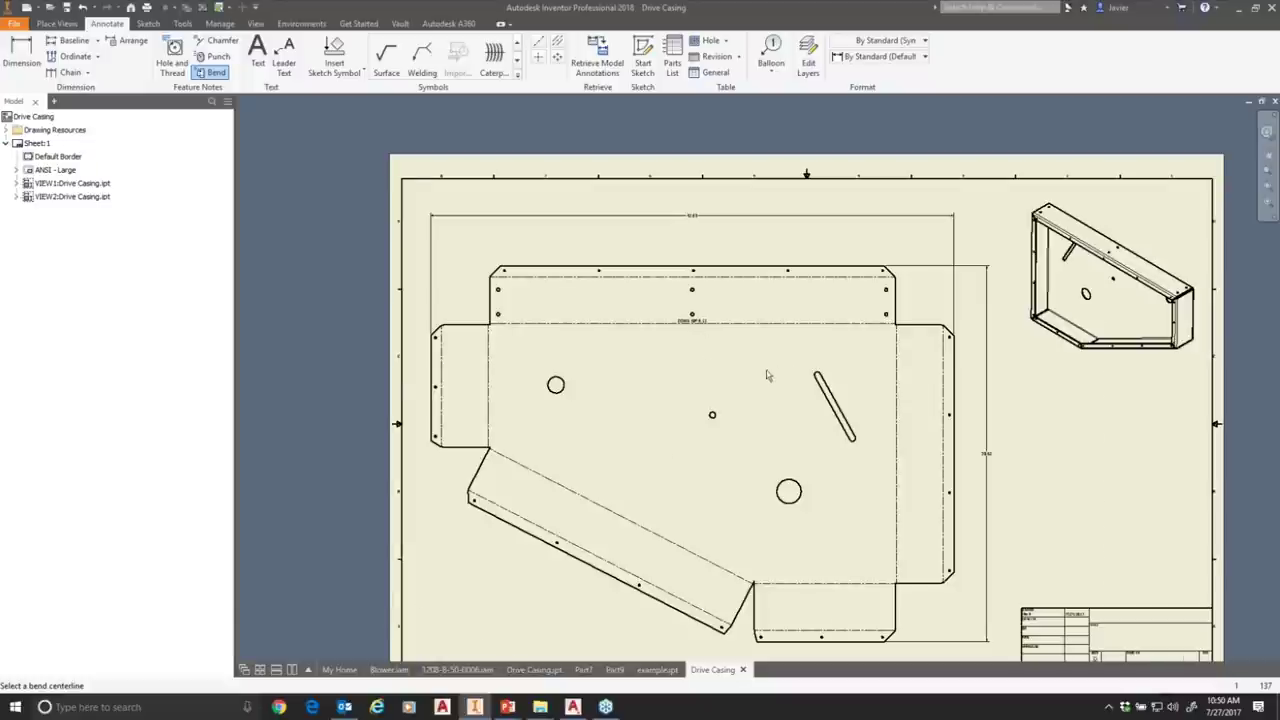
scroll(604, 323, "up", 2)
scroll(606, 323, "down", 3)
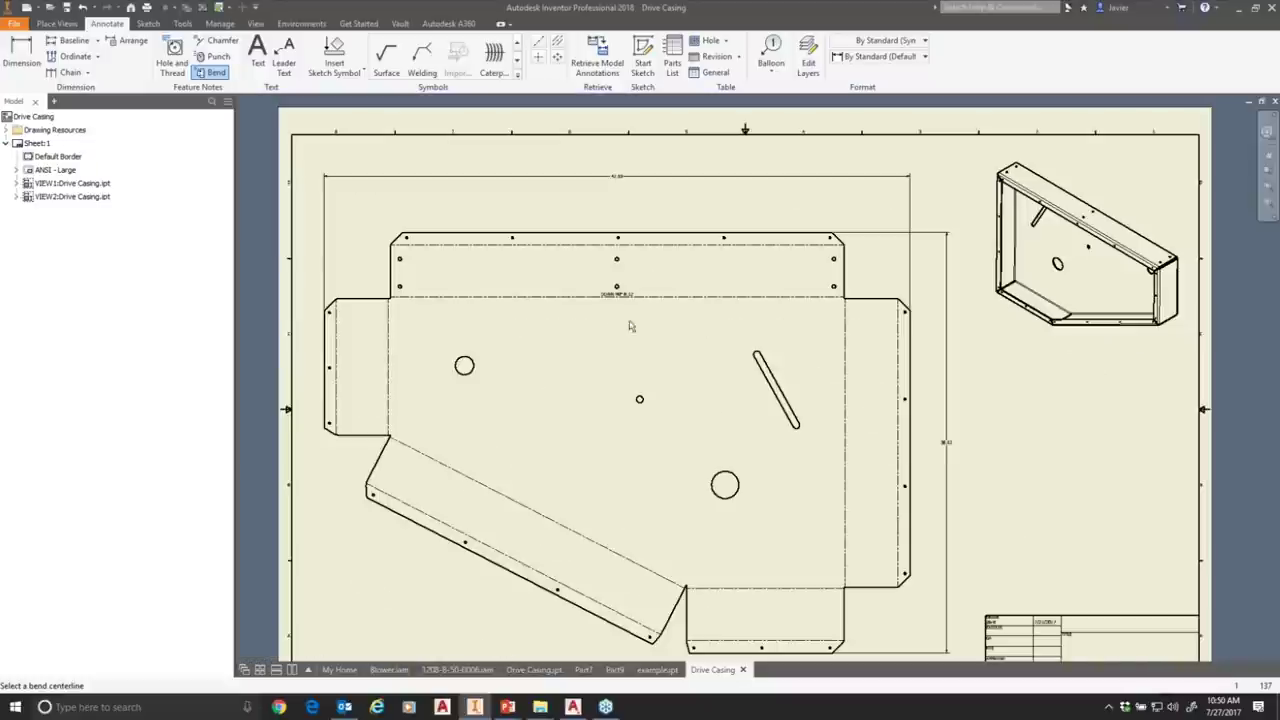
scroll(621, 333, "up", 5)
middle_click_drag(584, 288, 634, 413)
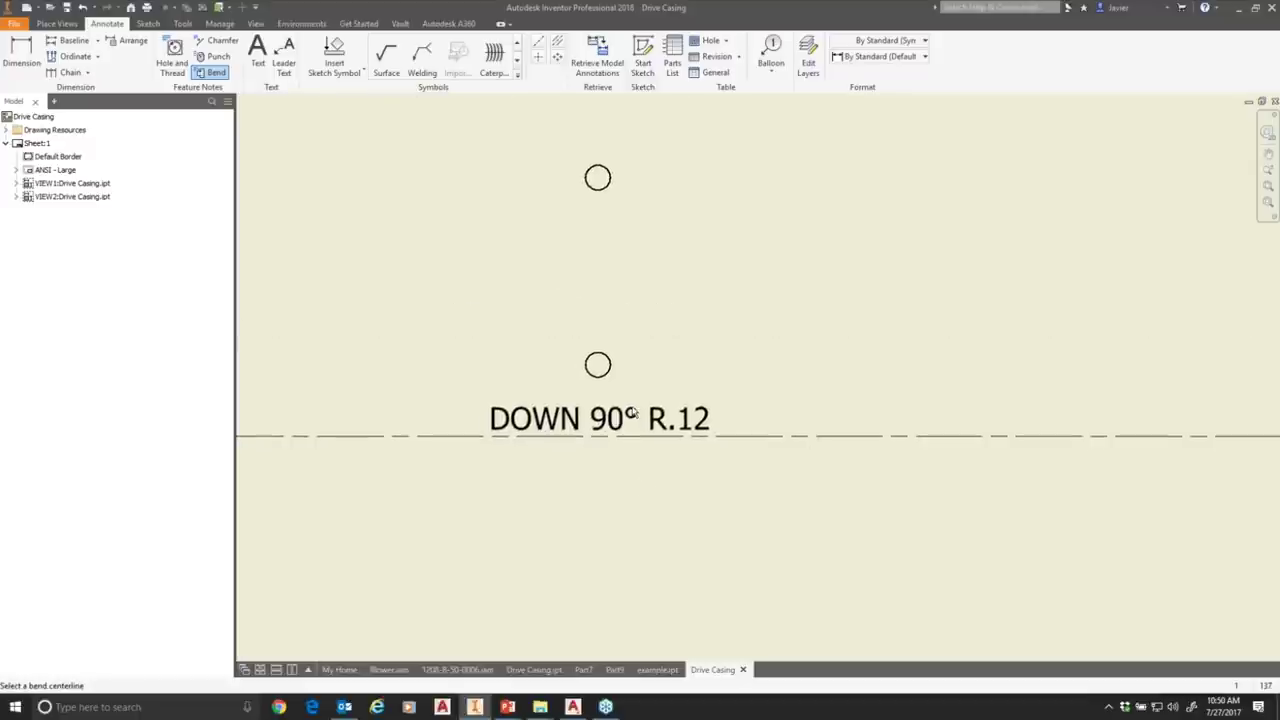
key("Escape")
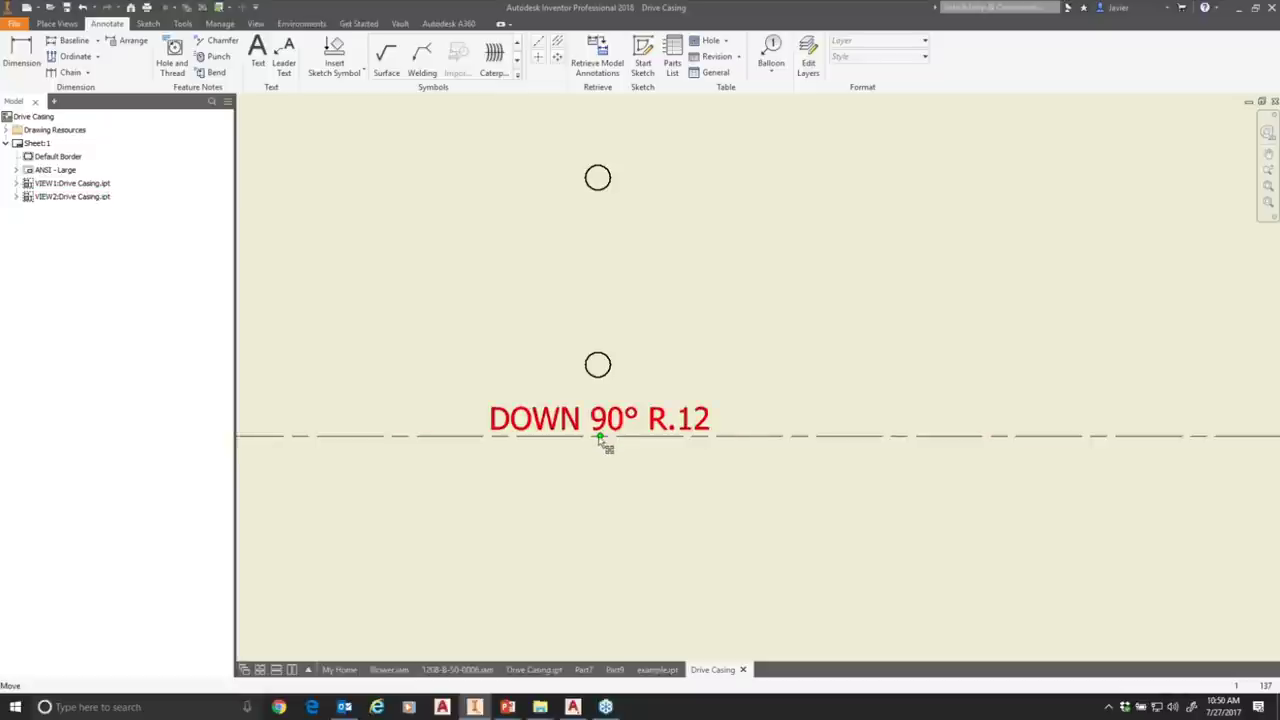
Move the top flange's bend note above and to the right of its centerline so a leader points to the bend.
left_click_drag(600, 440, 790, 262)
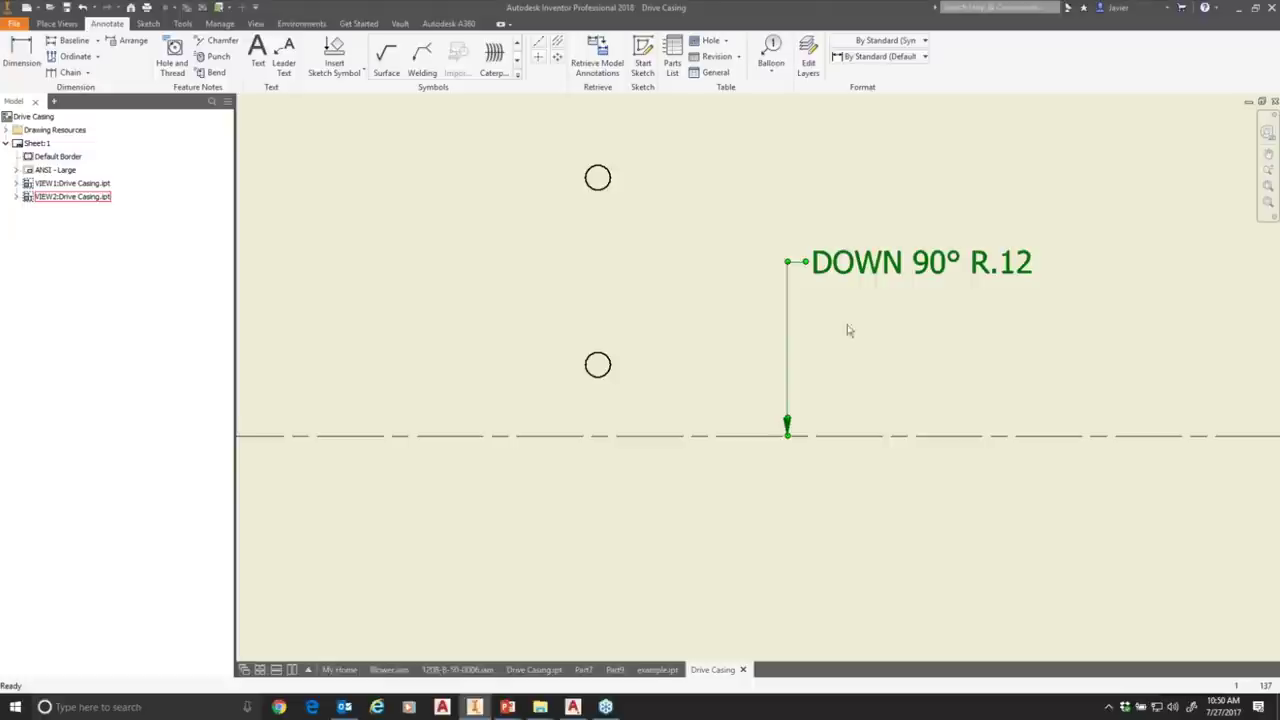
scroll(797, 503, "down", 5)
mouse_move(803, 531)
middle_mouse_down()
mouse_move(545, 330)
mouse_move(684, 318)
middle_mouse_up()
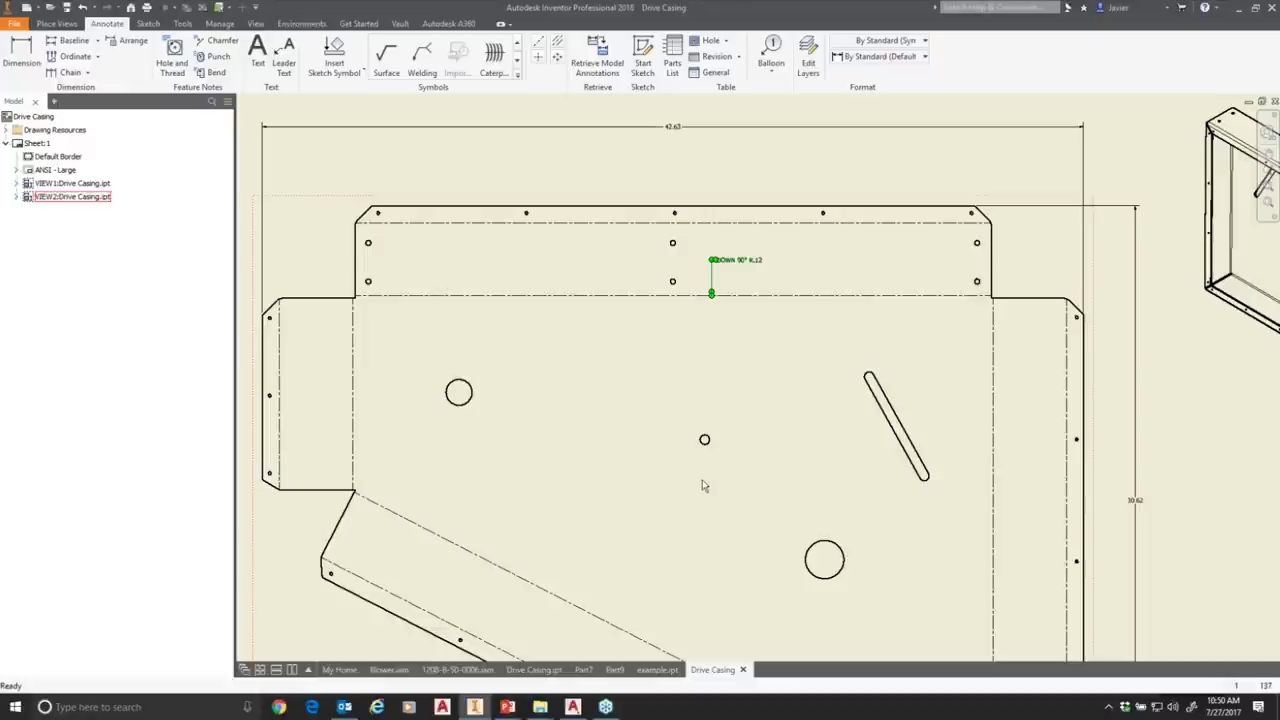
Insert a bend table from the flat pattern view with numeric bend IDs, direction, angle and radius columns, placing it below the isometric view.
middle_click_drag(812, 492, 726, 451)
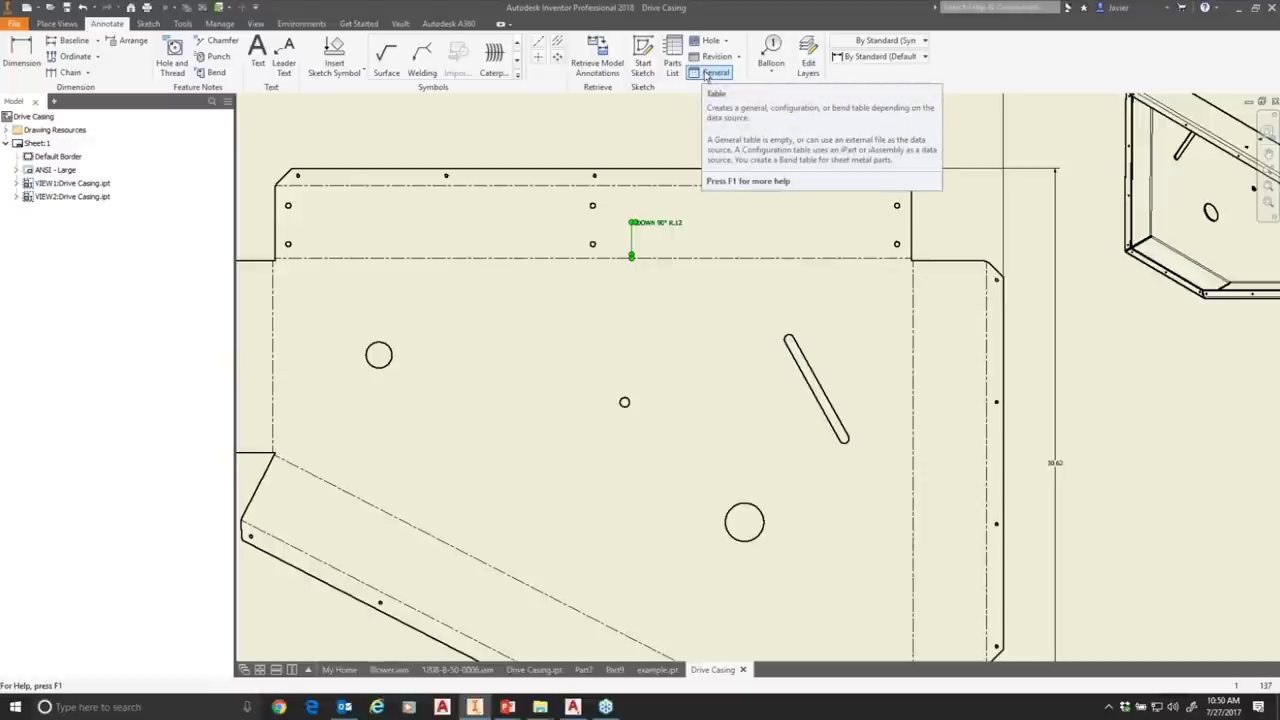
left_click(712, 74)
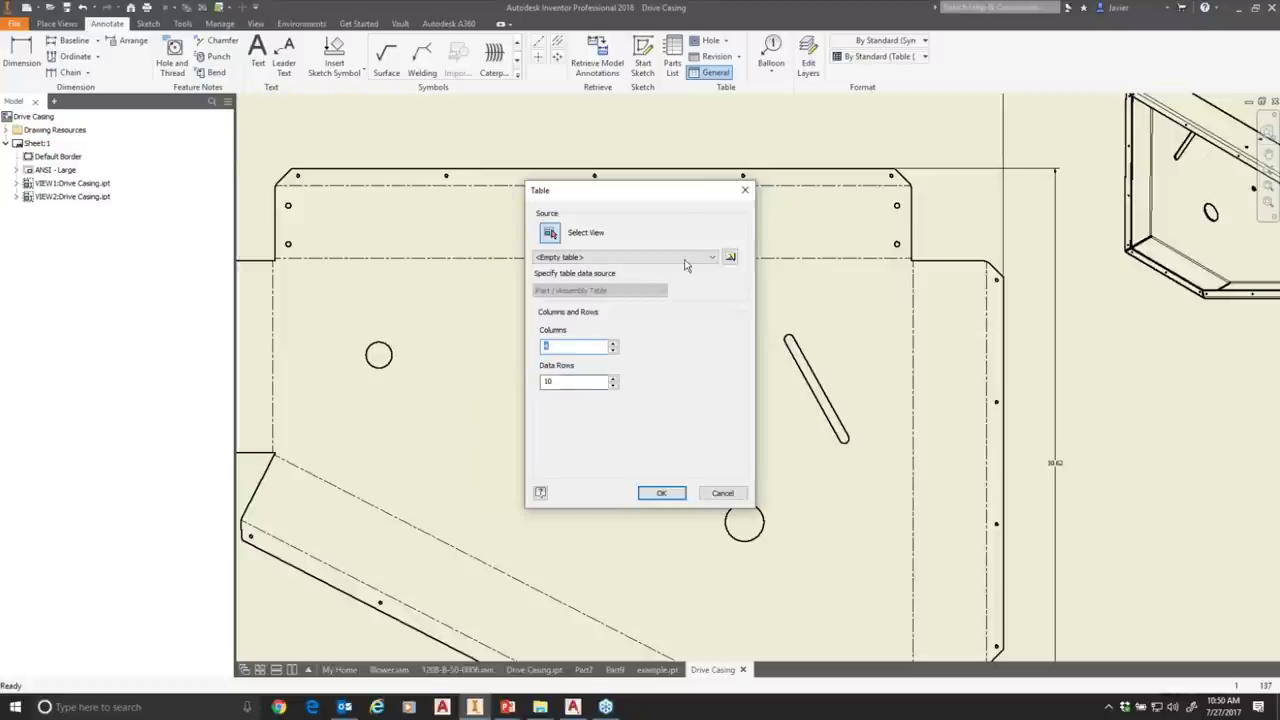
left_click(907, 400)
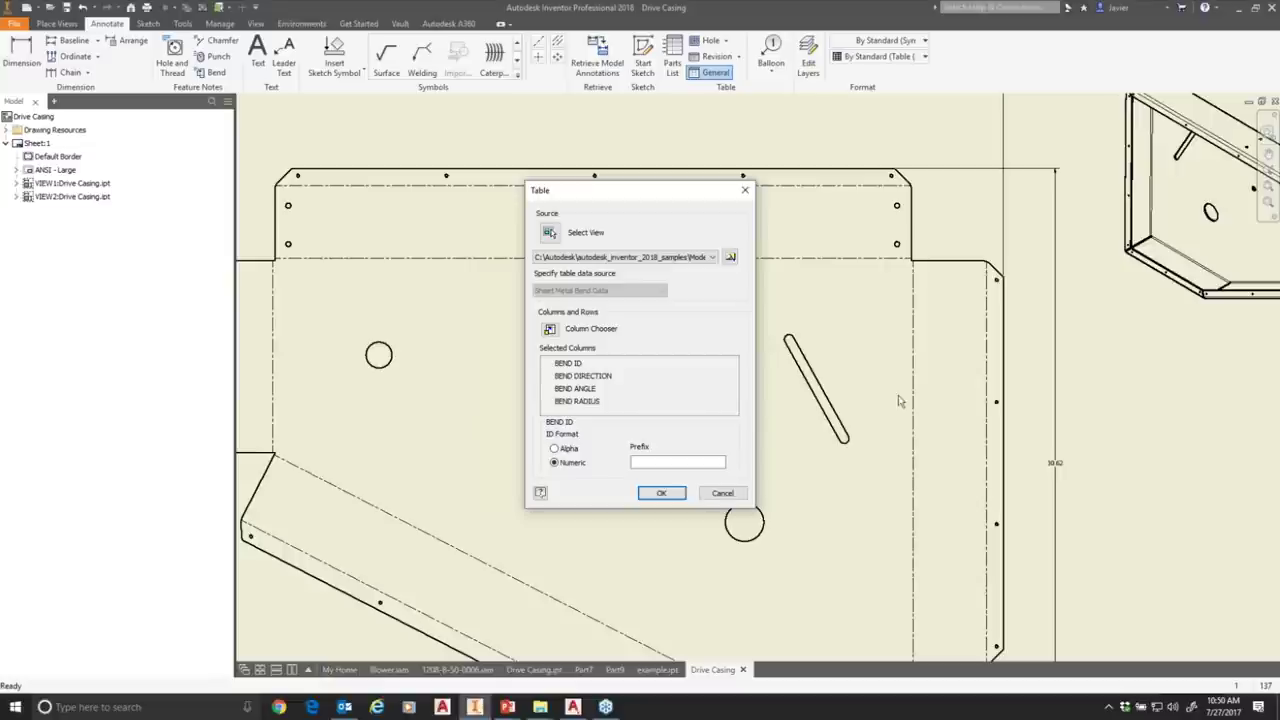
scroll(828, 400, "up", 3)
scroll(828, 400, "down", 5)
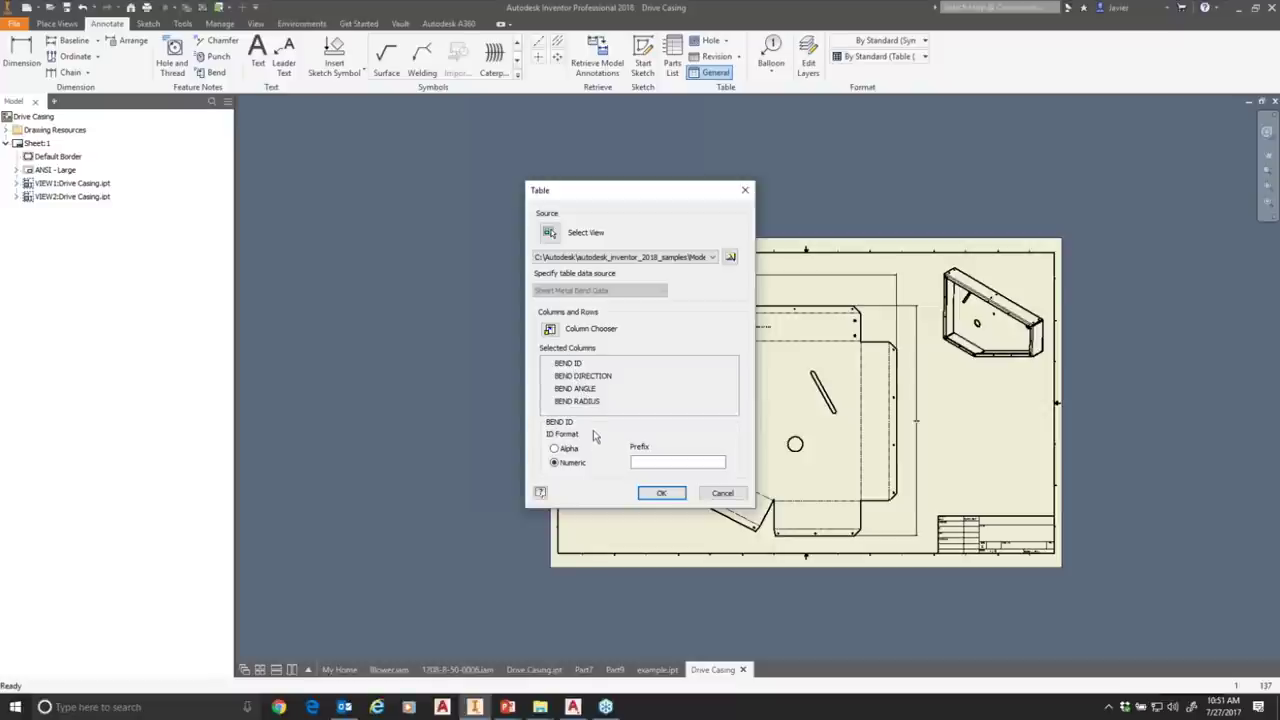
left_click(661, 493)
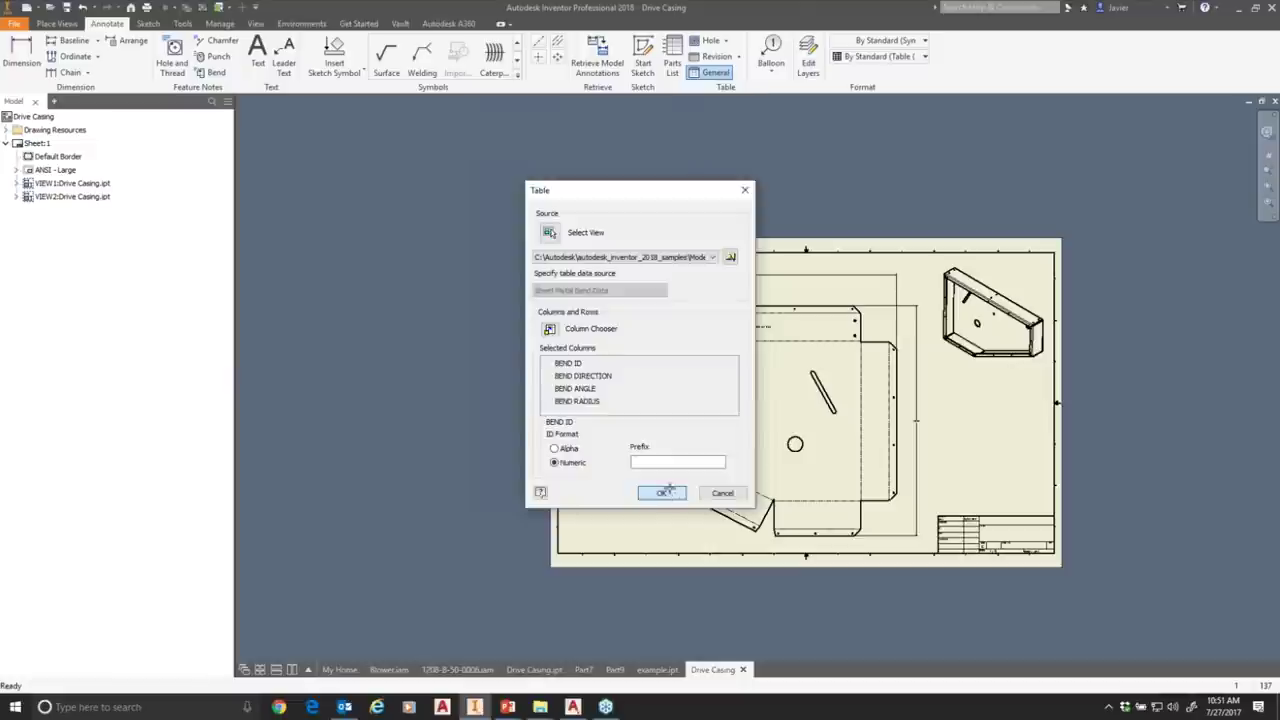
left_click(940, 398)
scroll(952, 440, "down", 5)
scroll(945, 442, "up", 8)
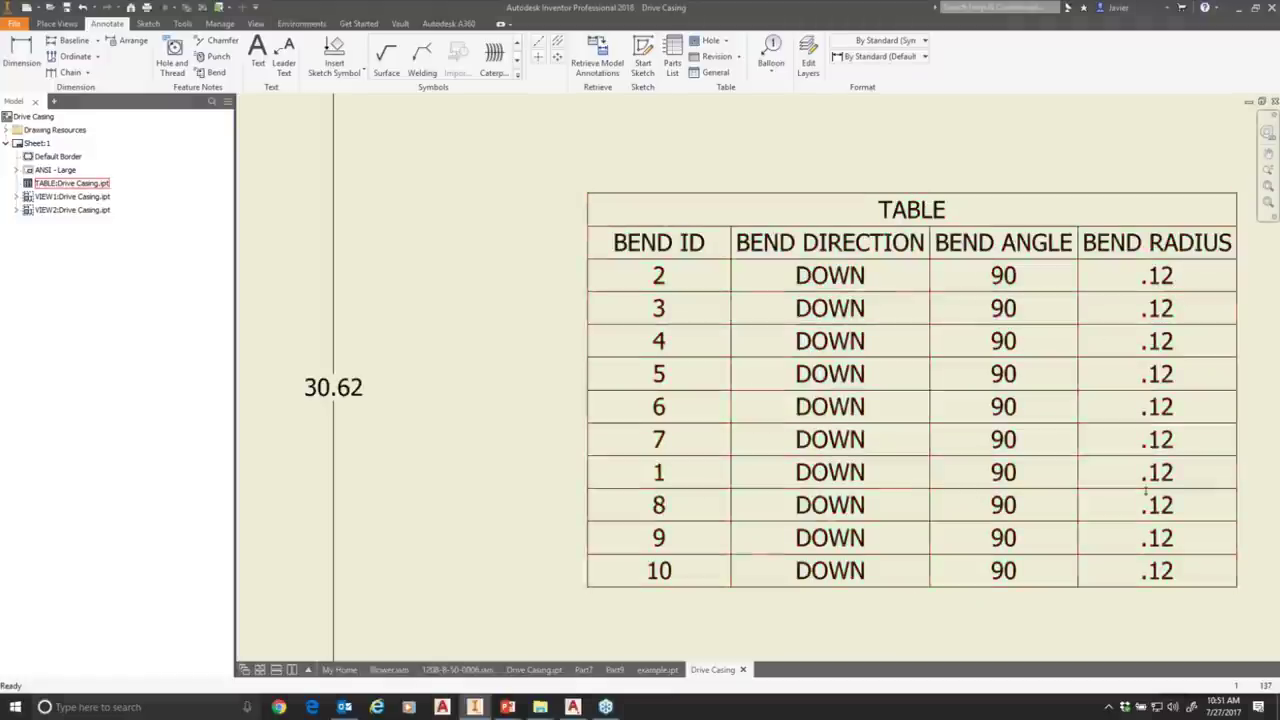
Pull bend IDs 8 and 3 on the flat pattern's left flange off their centerlines, placing both between the two bends with leaders.
scroll(1137, 500, "down", 8)
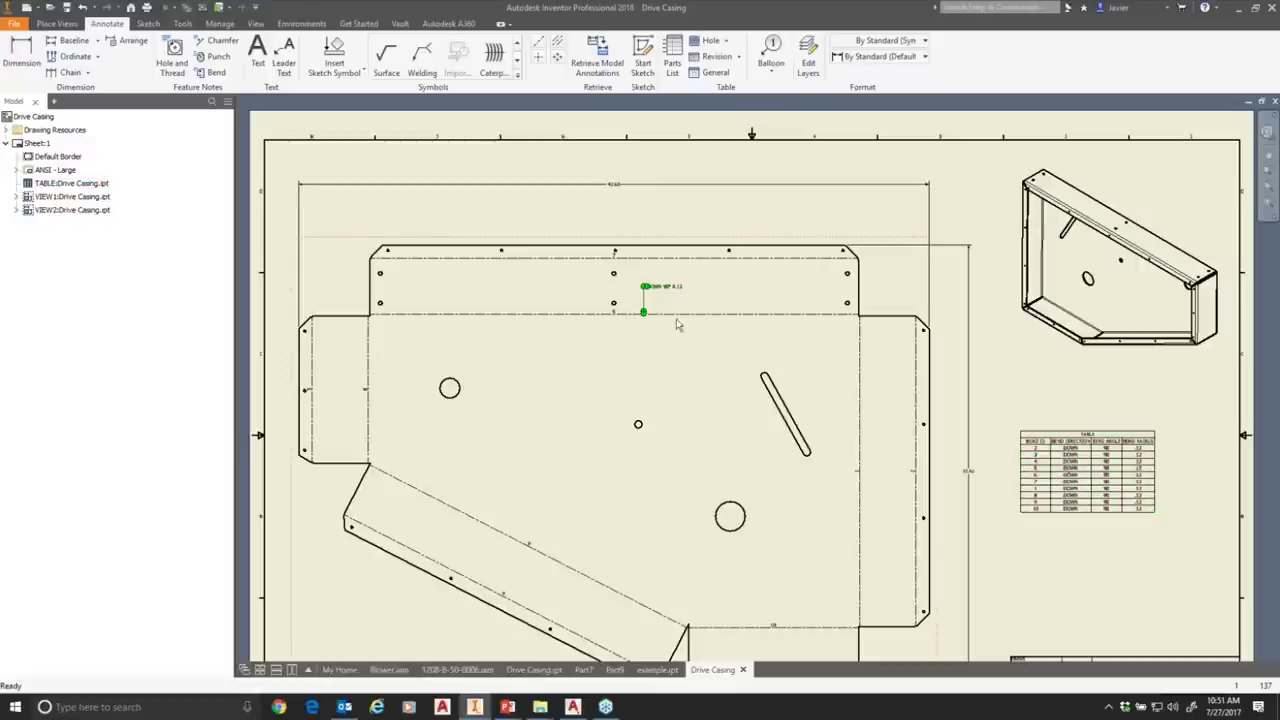
middle_click_drag(677, 323, 641, 390)
scroll(380, 437, "up", 5)
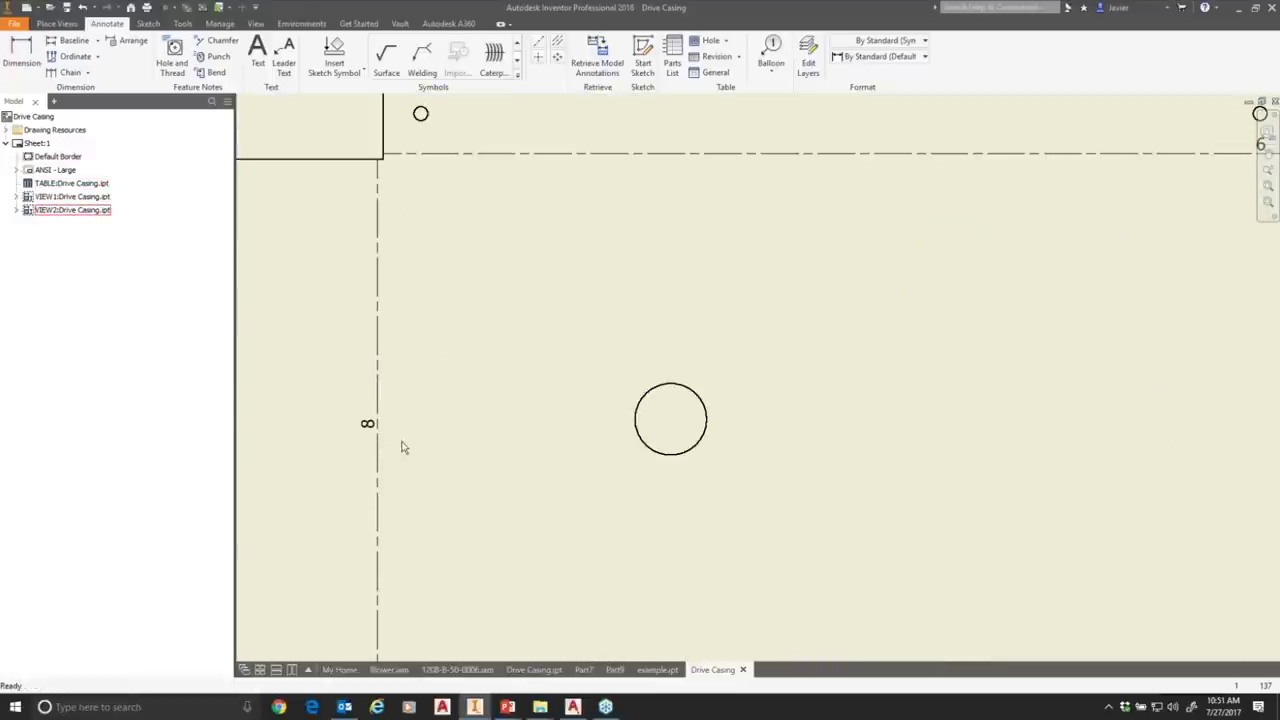
middle_click_drag(565, 425, 690, 402)
middle_click_drag(315, 408, 626, 417)
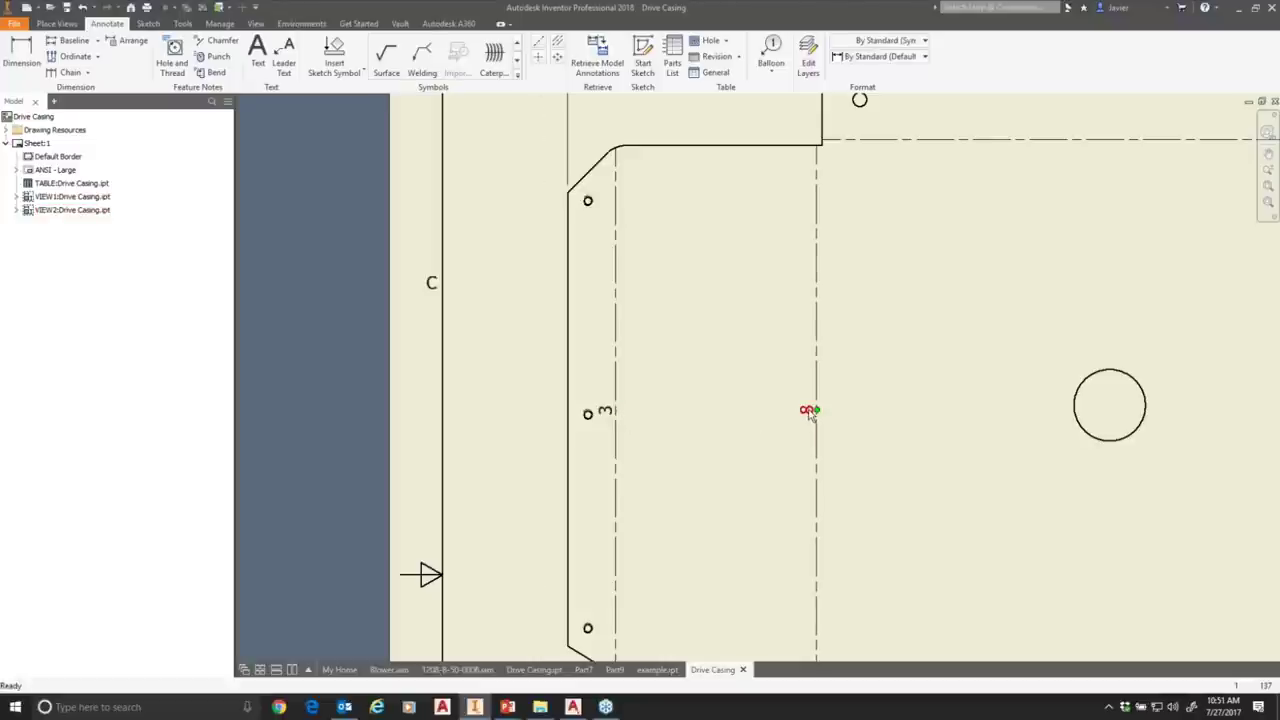
left_click_drag(815, 416, 745, 322)
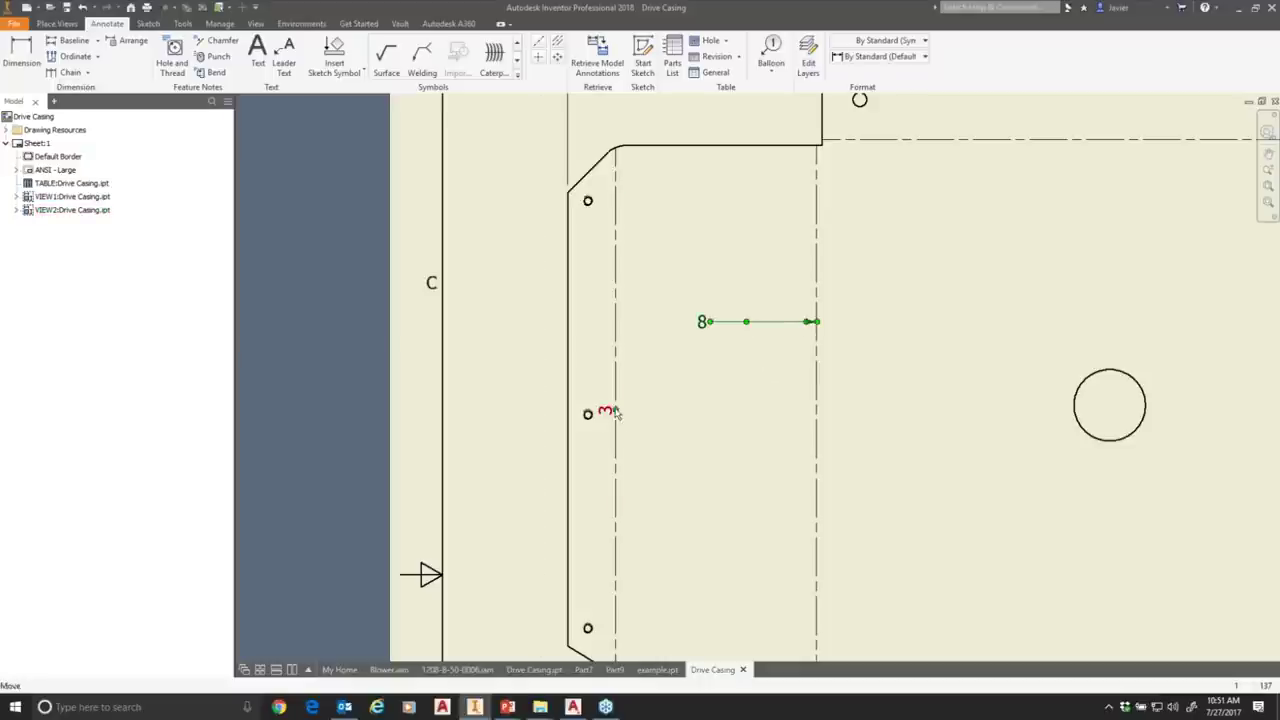
left_click_drag(616, 414, 671, 463)
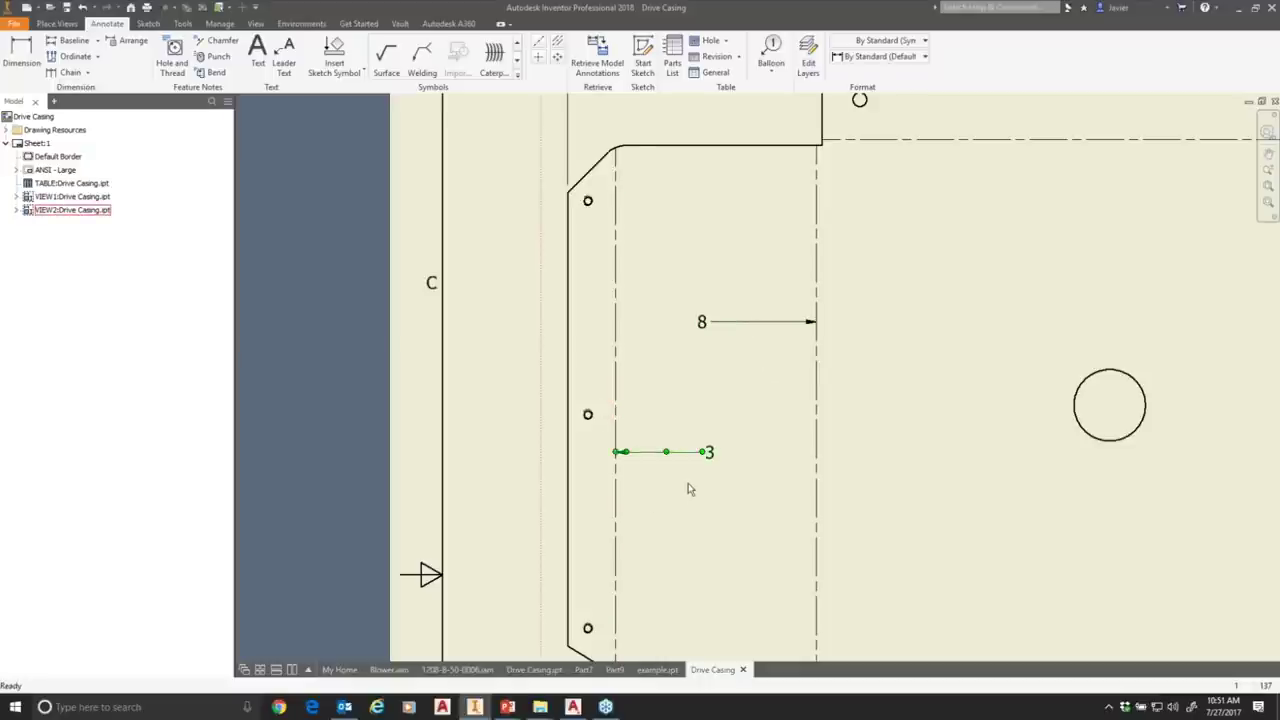
scroll(688, 489, "up", 4)
scroll(688, 489, "up", 5)
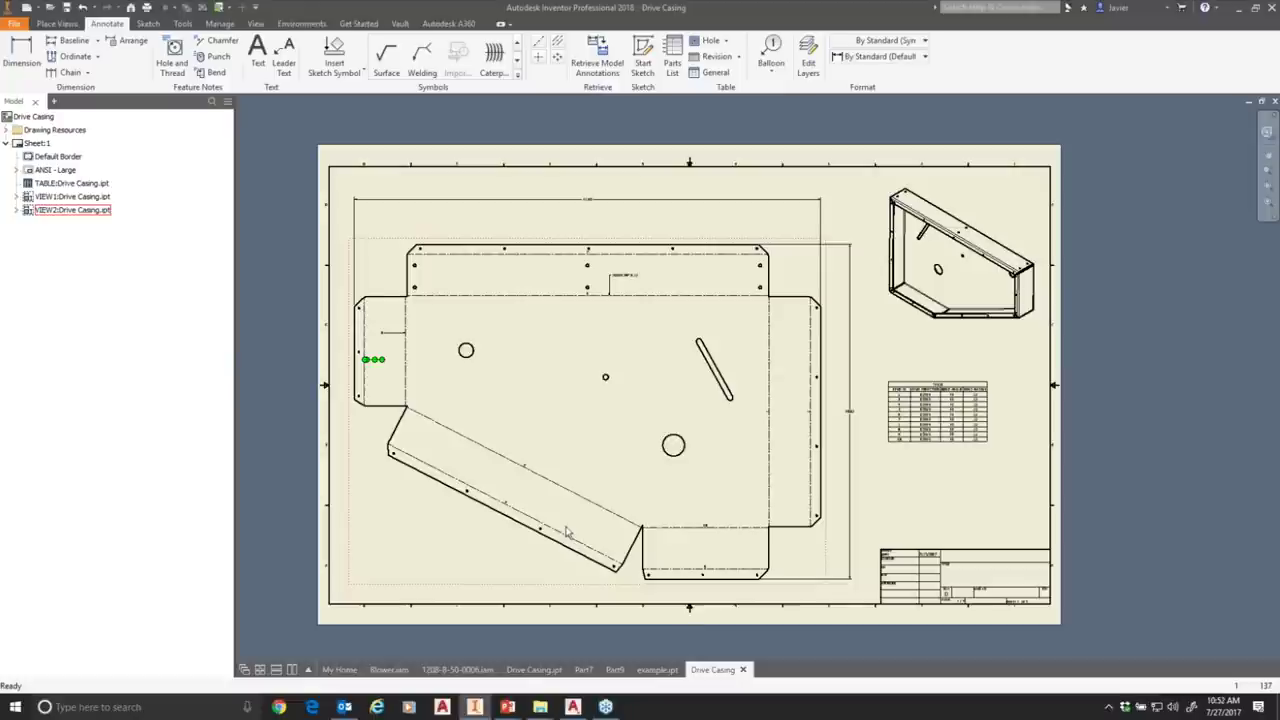
Switch to Drive Casing.ipt and examine the Save Copy As option for exporting its flat pattern as a DXF file.
left_click(547, 677)
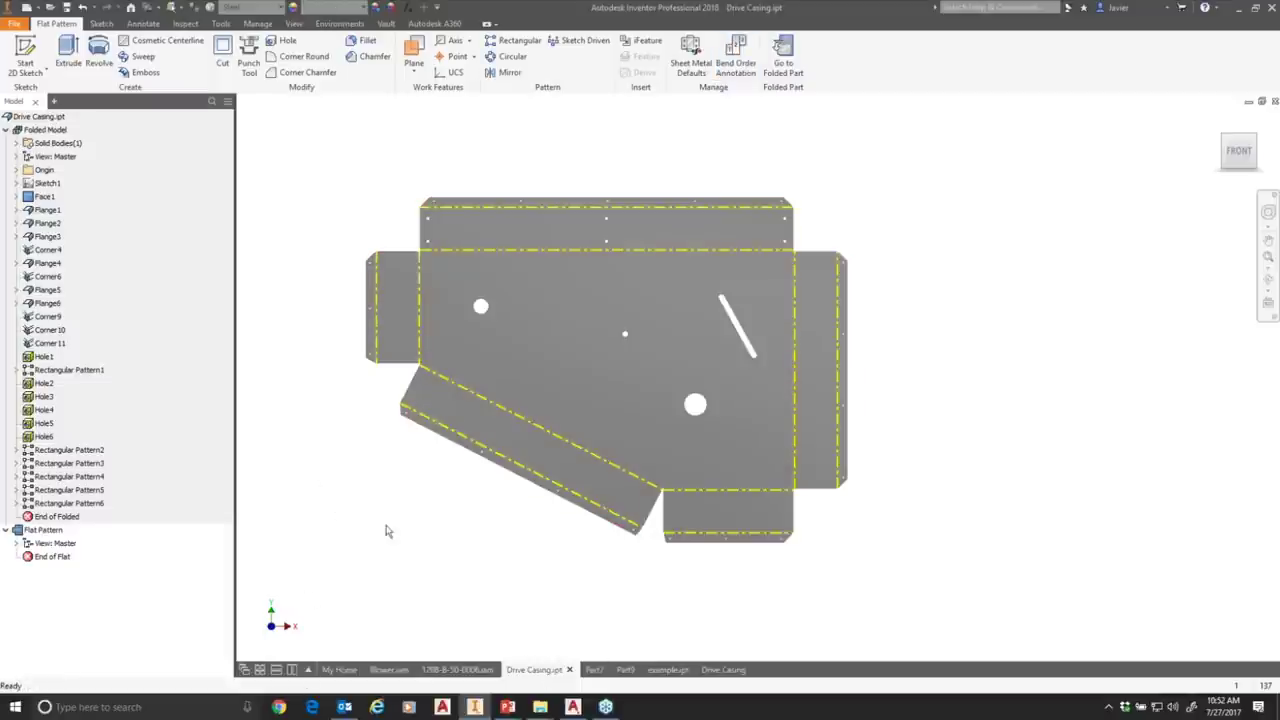
left_click(40, 530)
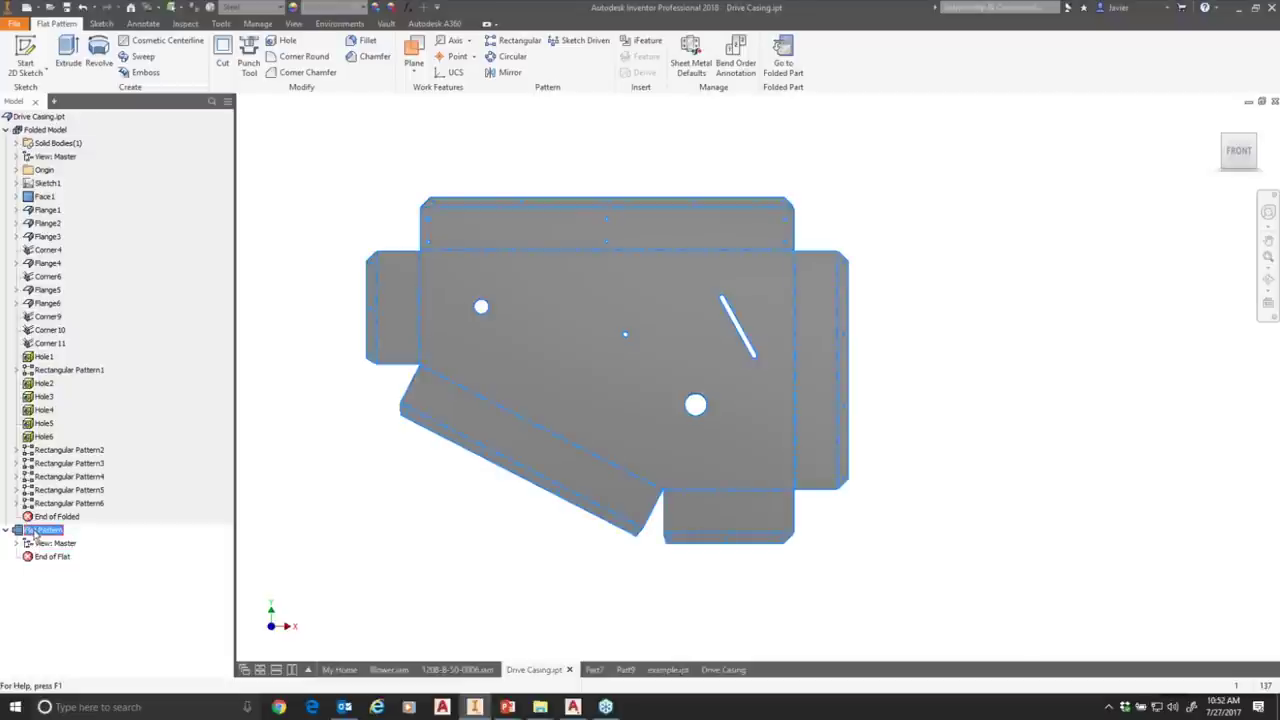
right_click(36, 535)
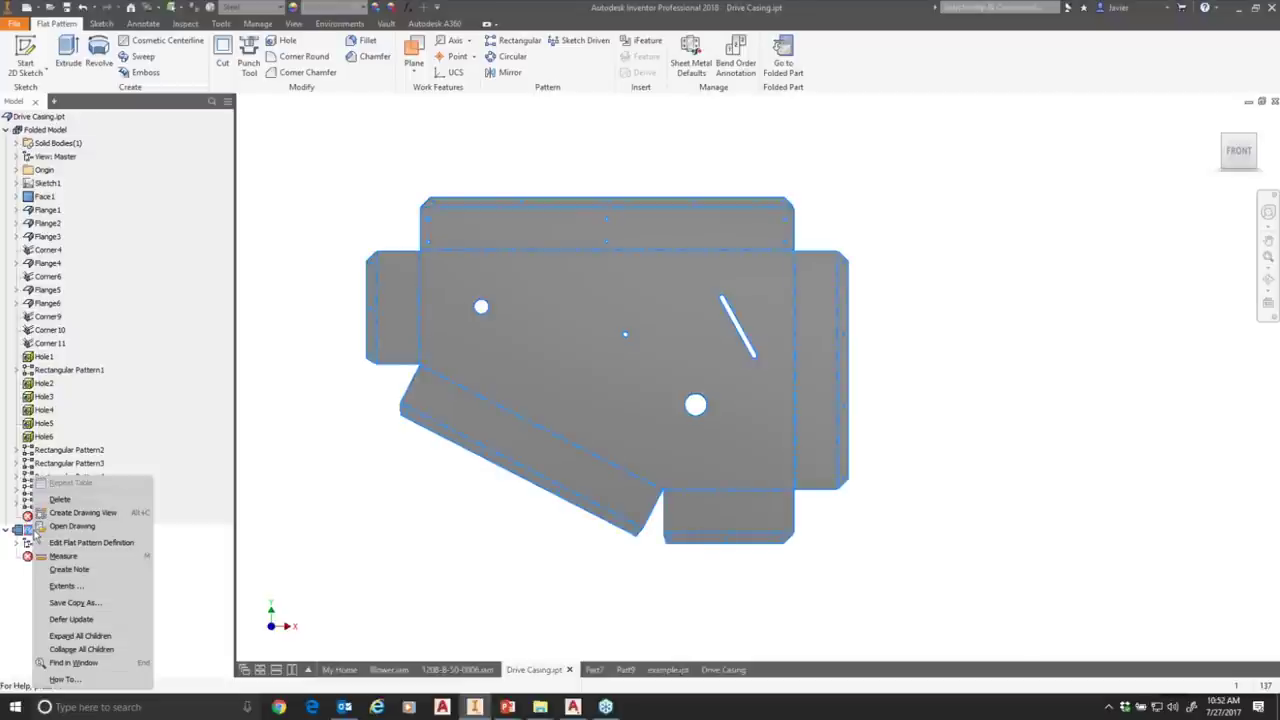
left_click(75, 603)
left_click(604, 513)
left_click(505, 537)
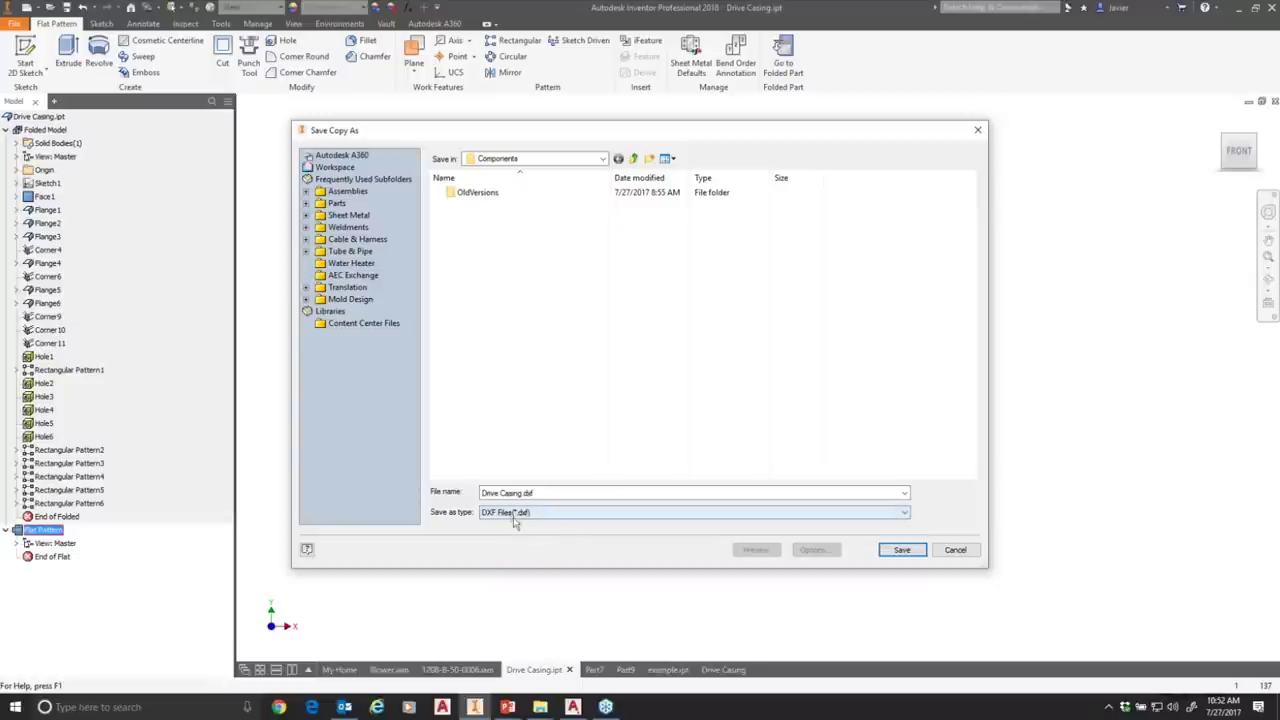
left_click_drag(714, 134, 788, 126)
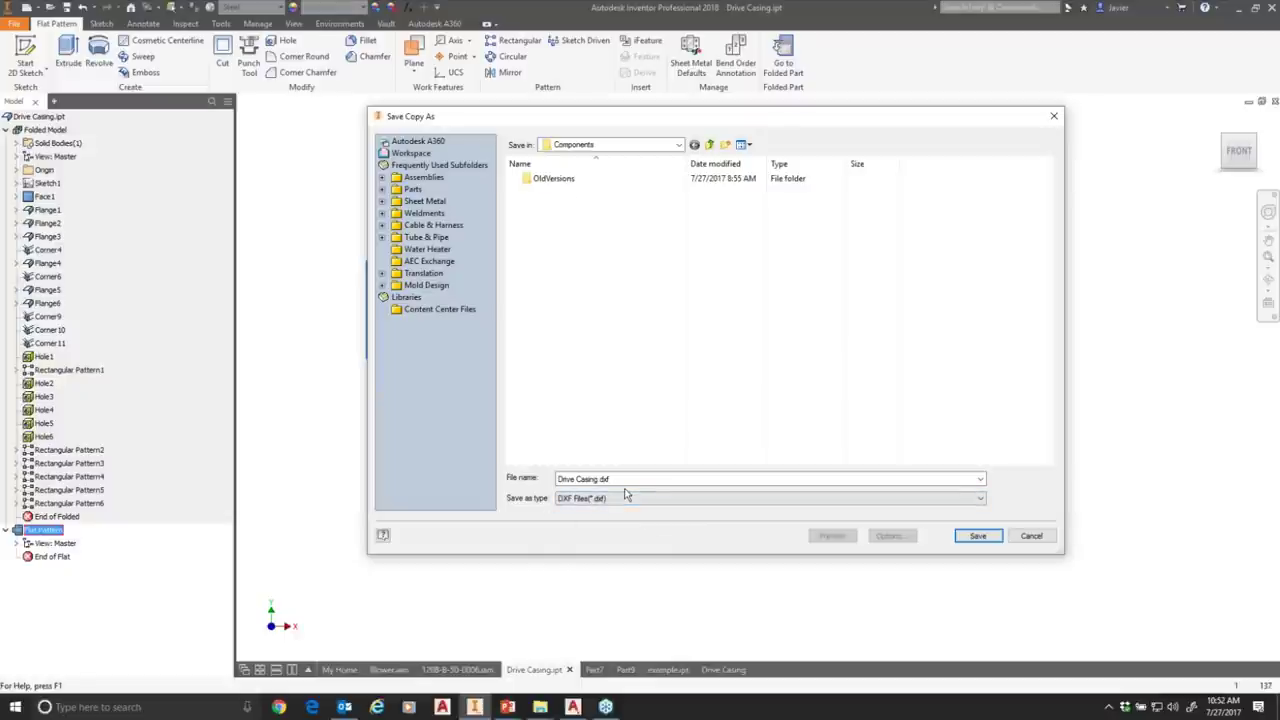
left_click(1031, 536)
mouse_move(510, 708)
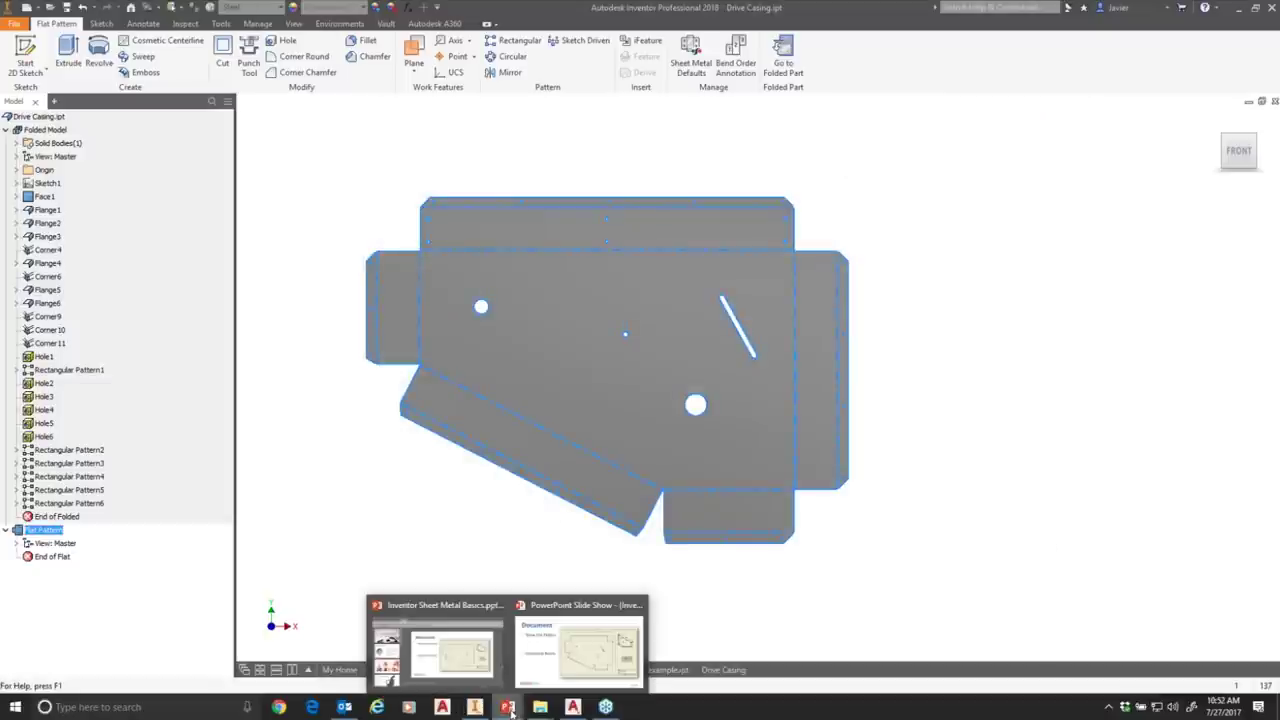
left_click(551, 666)
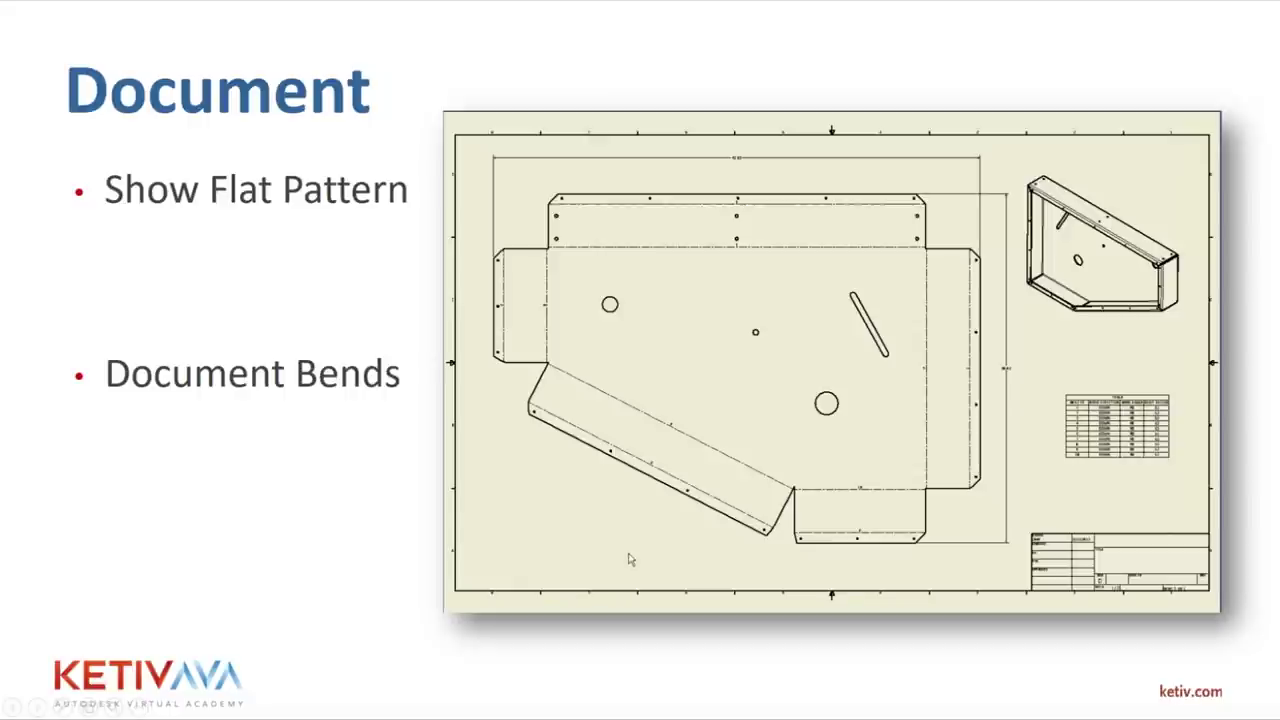
key("Right")
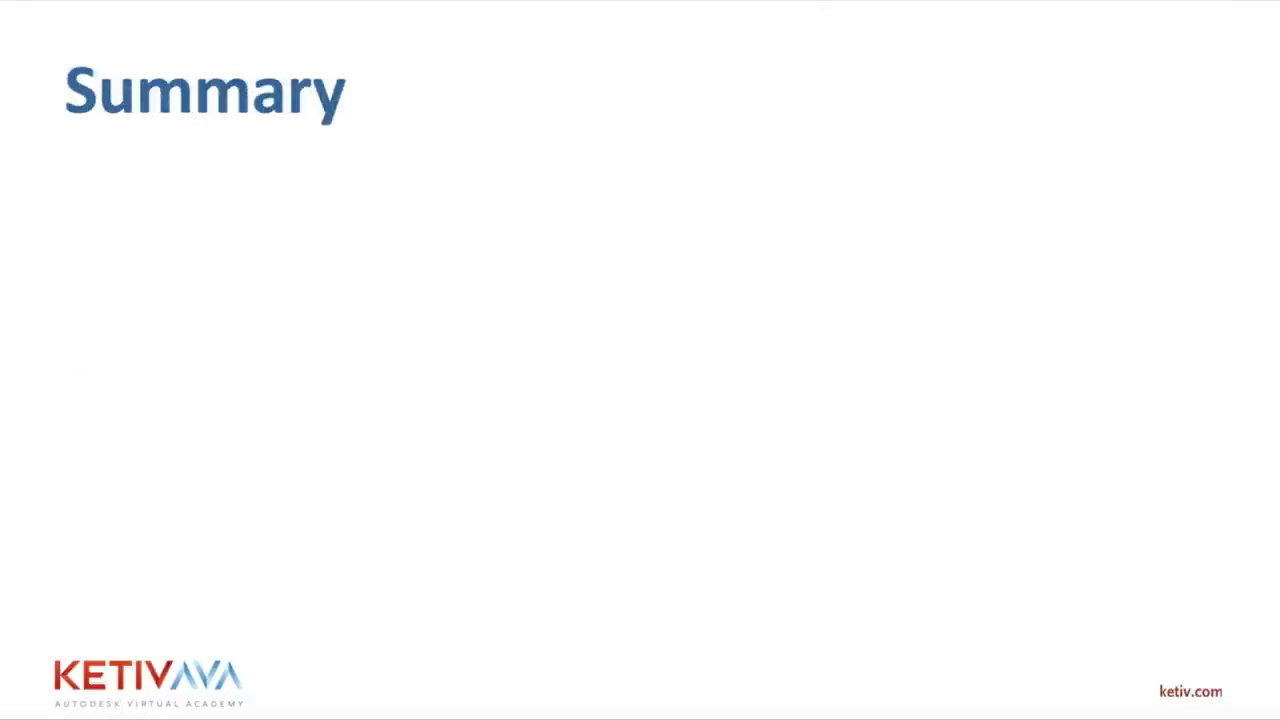
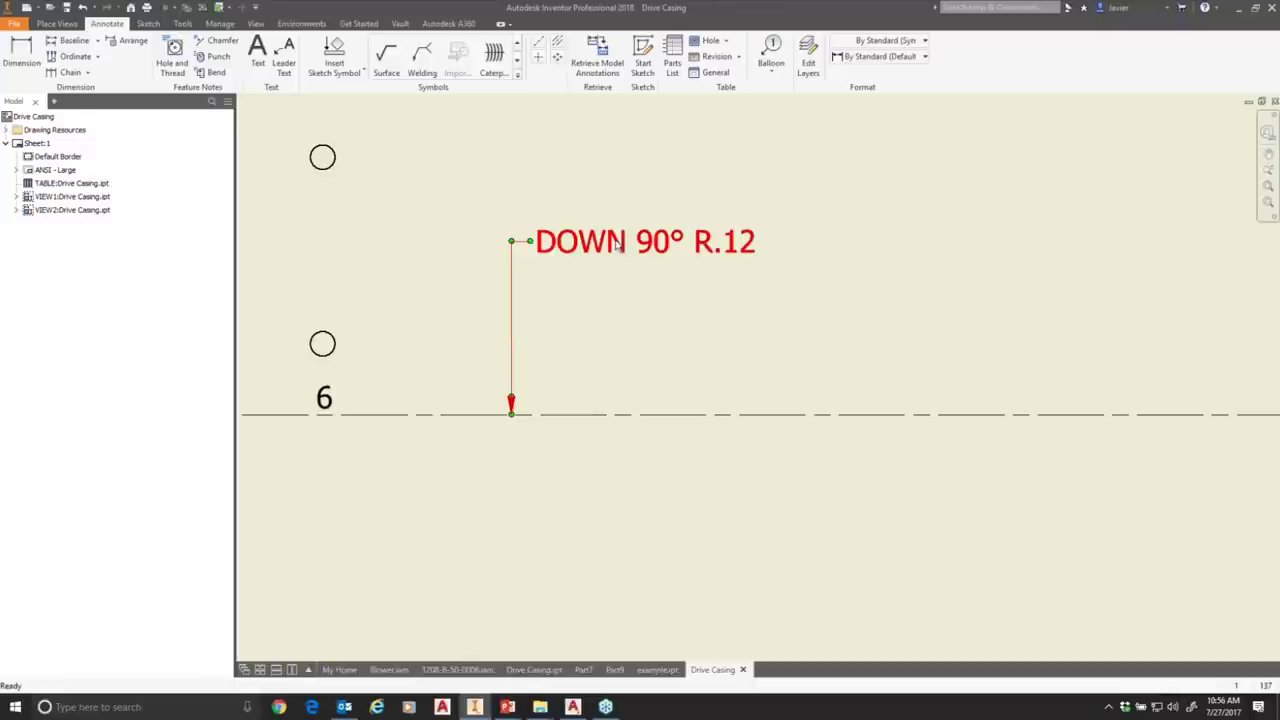
Examine the precision and tolerance settings of the top flange's bend note without changing them.
left_click_drag(636, 292, 400, 277)
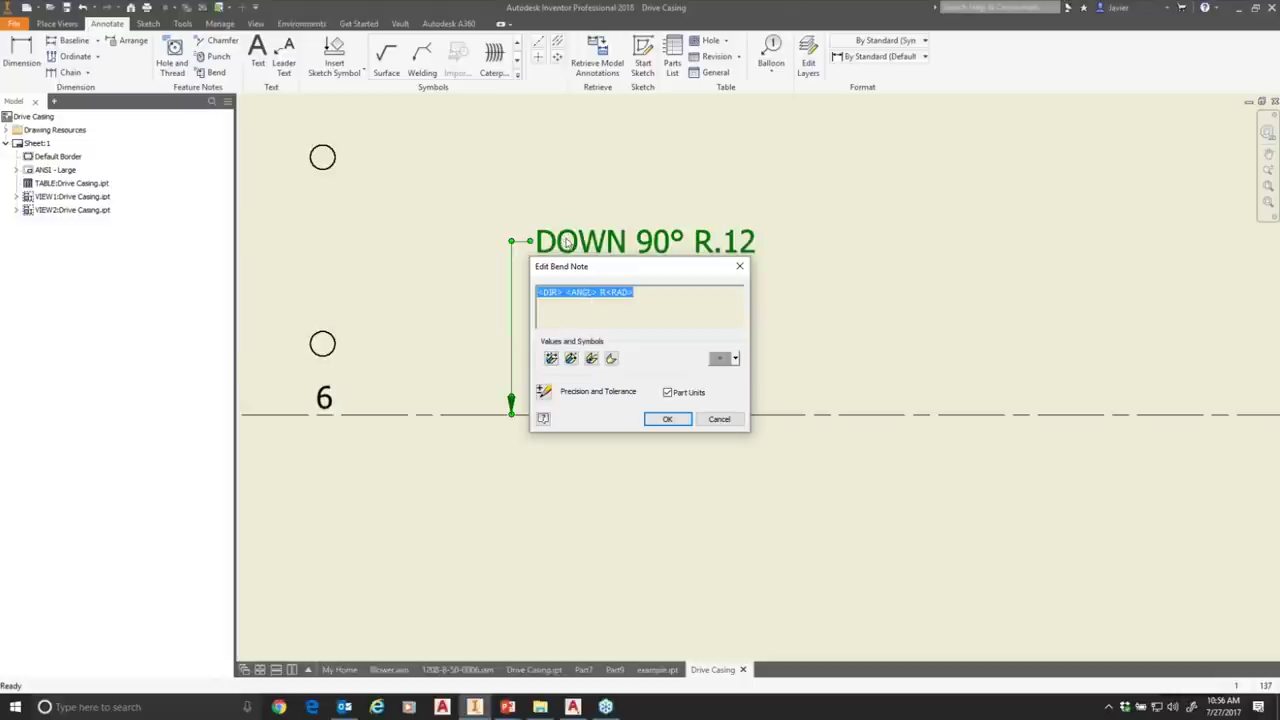
left_click(543, 392)
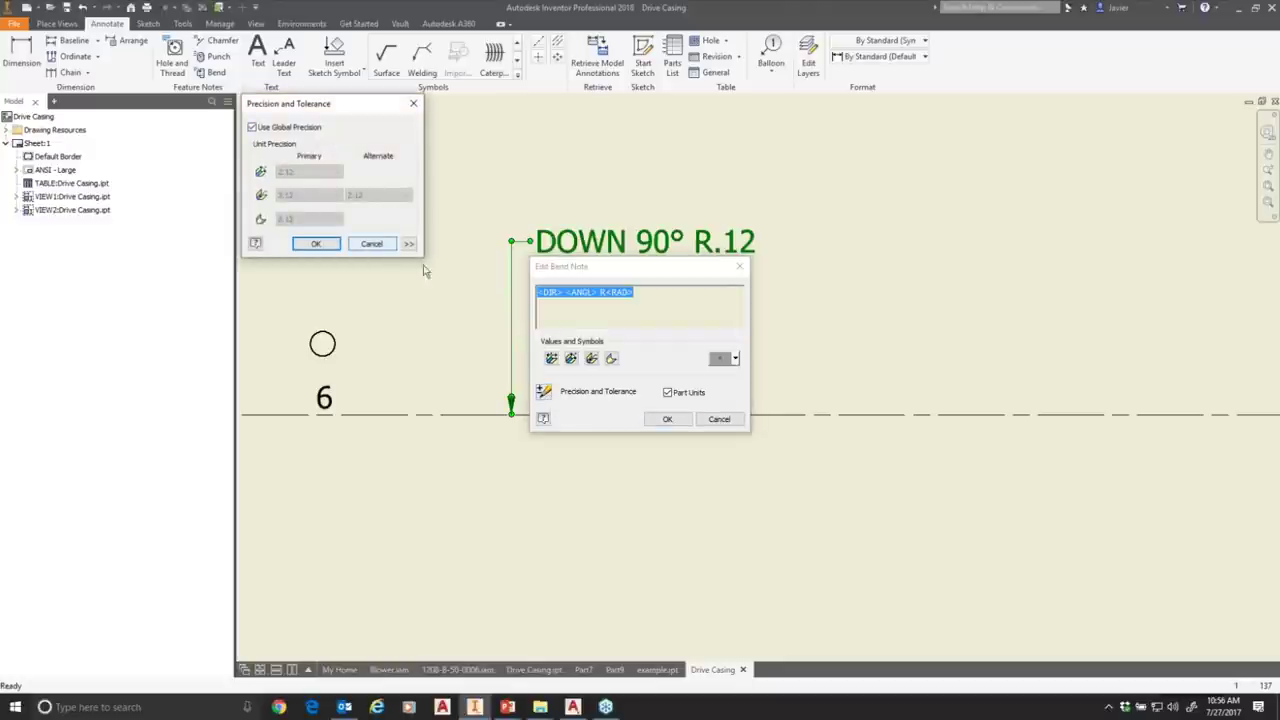
left_click(355, 247)
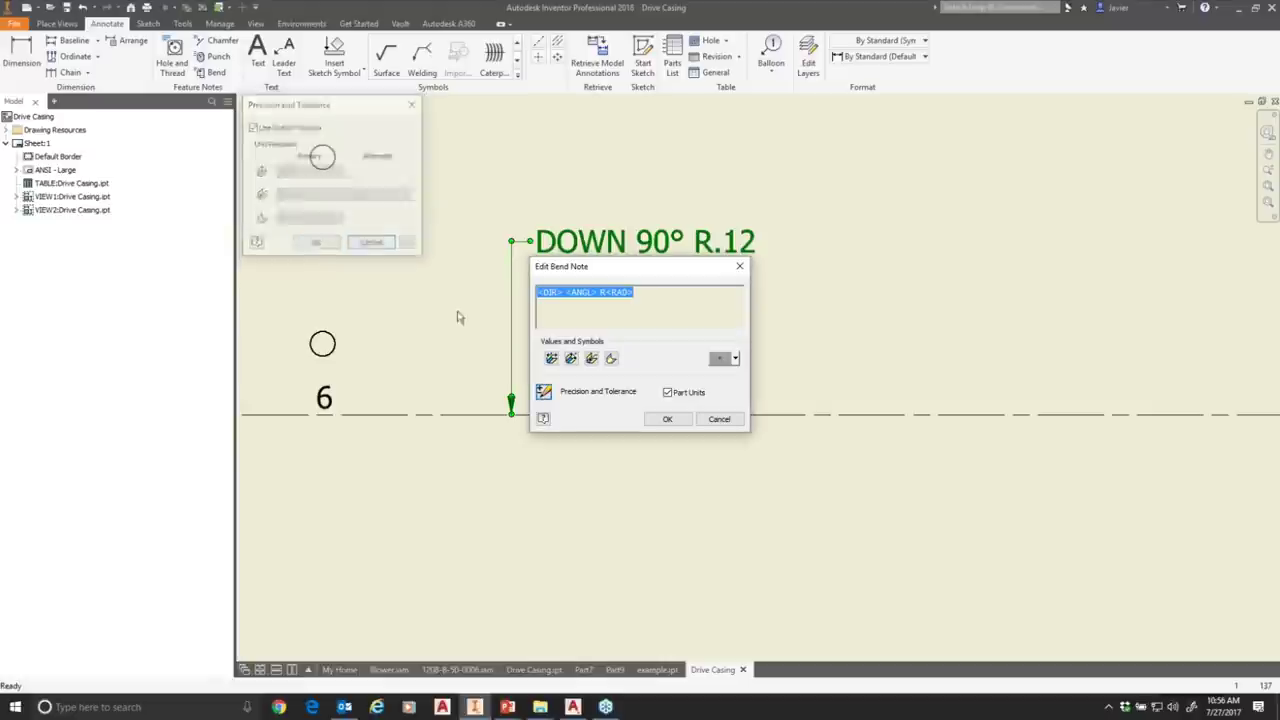
left_click(716, 419)
Examine the bend note's dimension style for notes and leaders, the General (ANSI) leader style, and the label and note text styles.
right_click(618, 246)
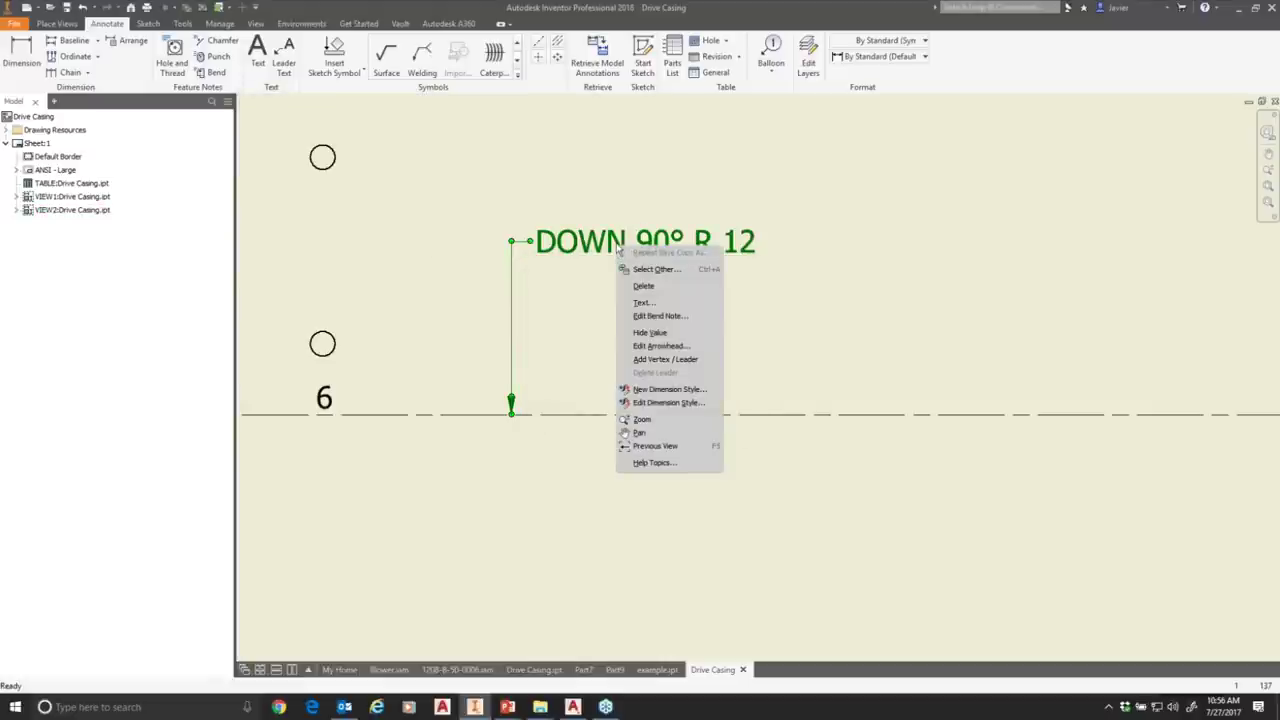
left_click(649, 403)
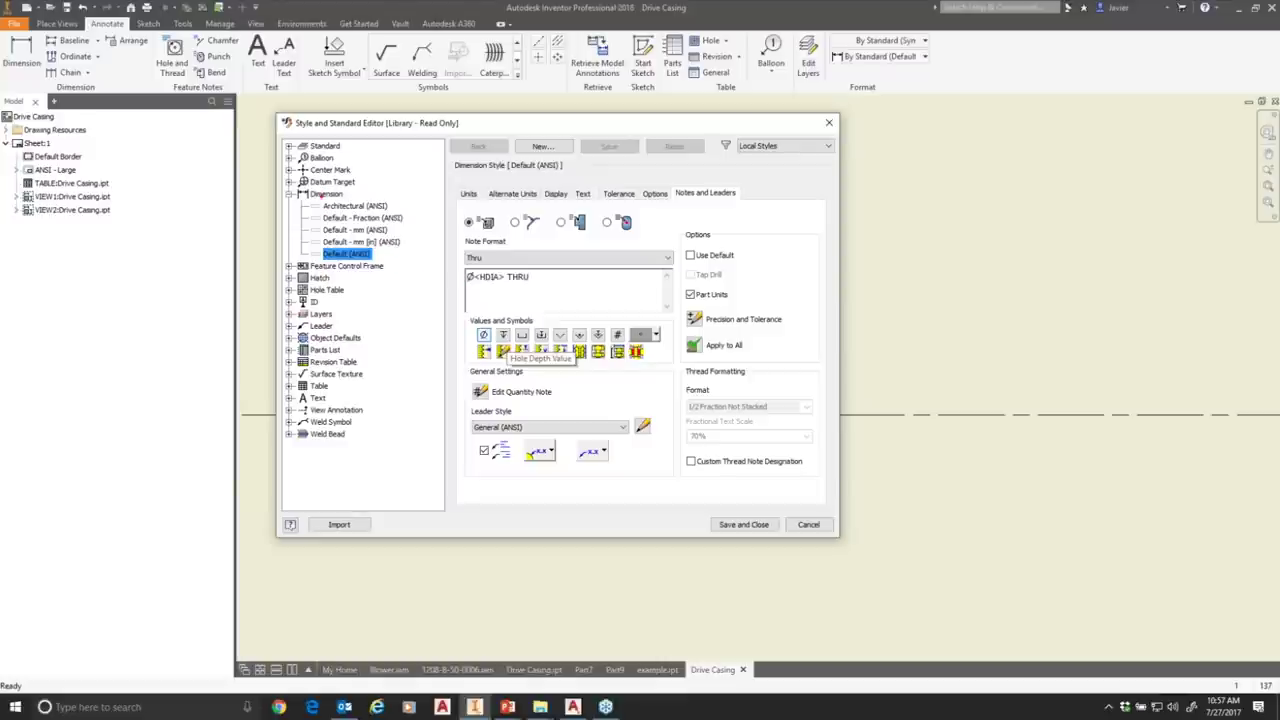
left_click_drag(522, 418, 566, 376)
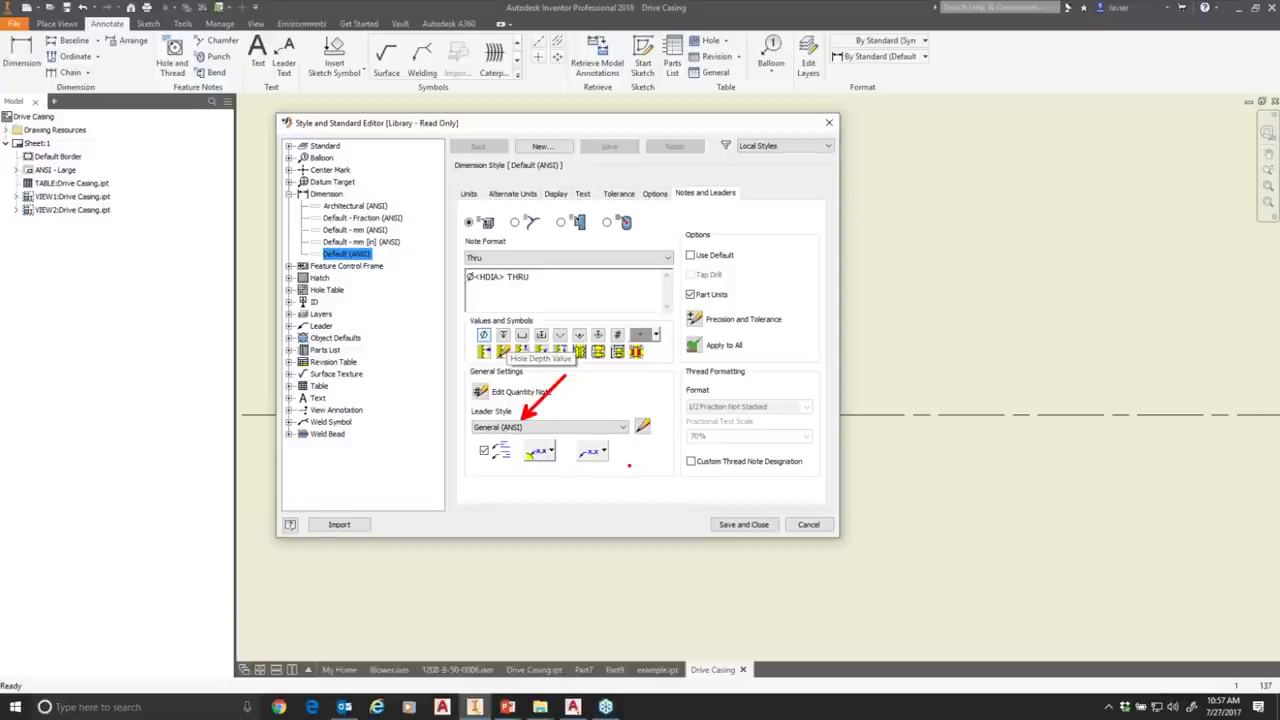
key("Escape")
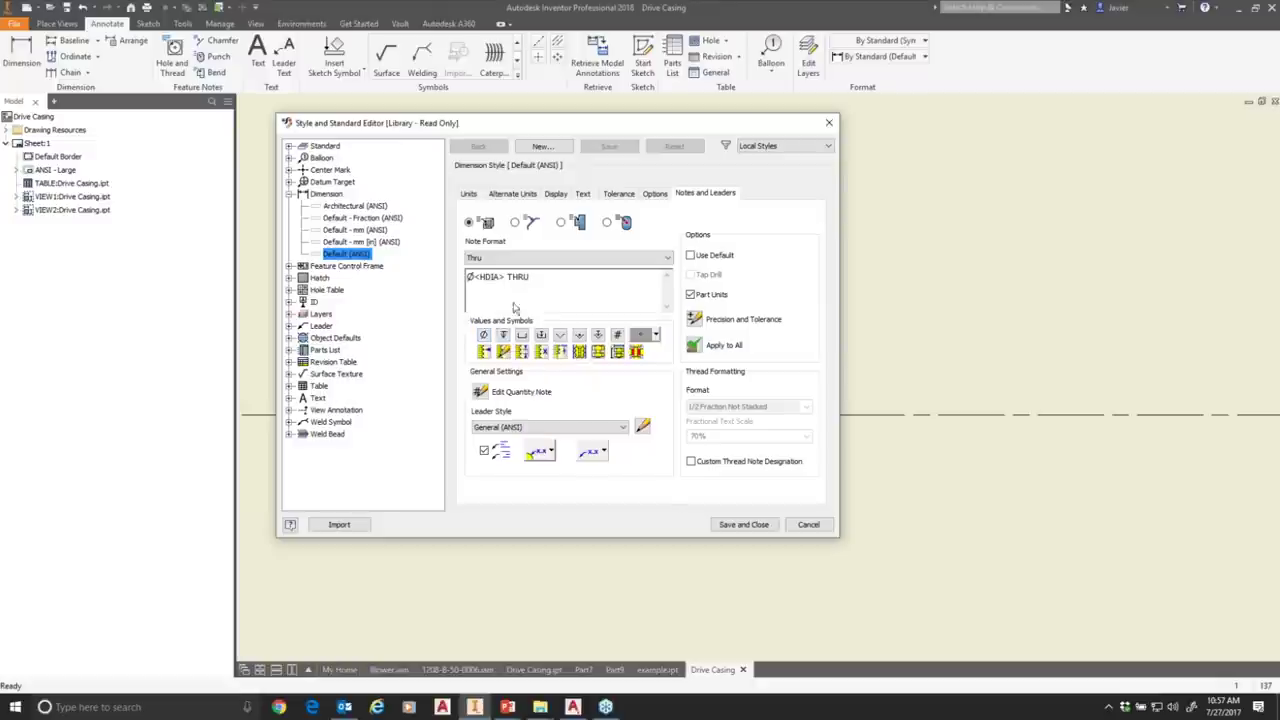
left_click(642, 428)
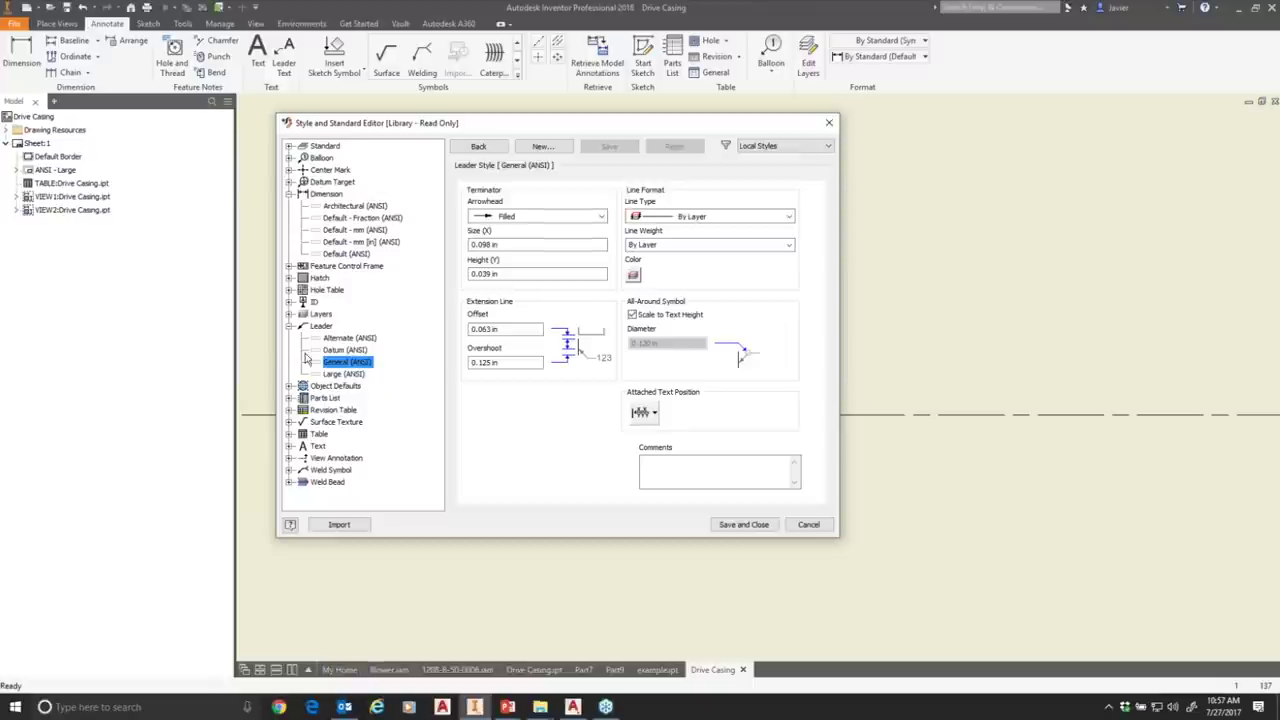
left_click(290, 446)
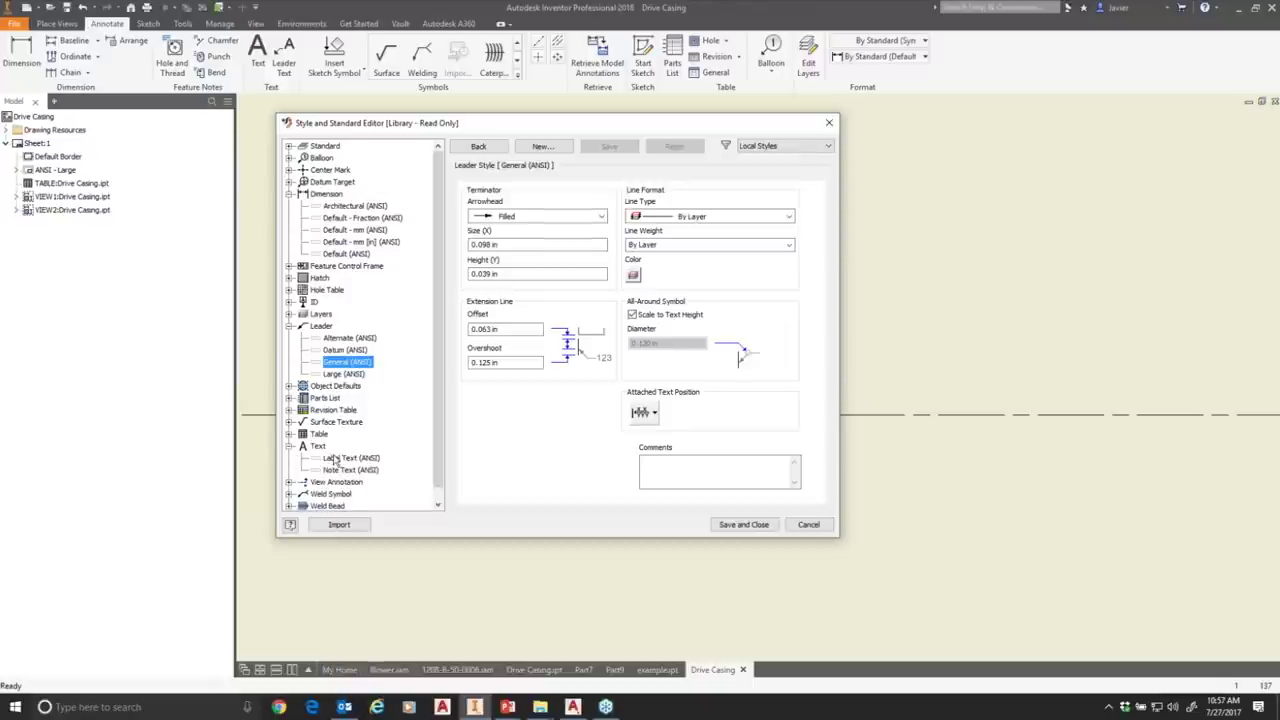
left_click(336, 458)
left_click(347, 469)
left_click(347, 457)
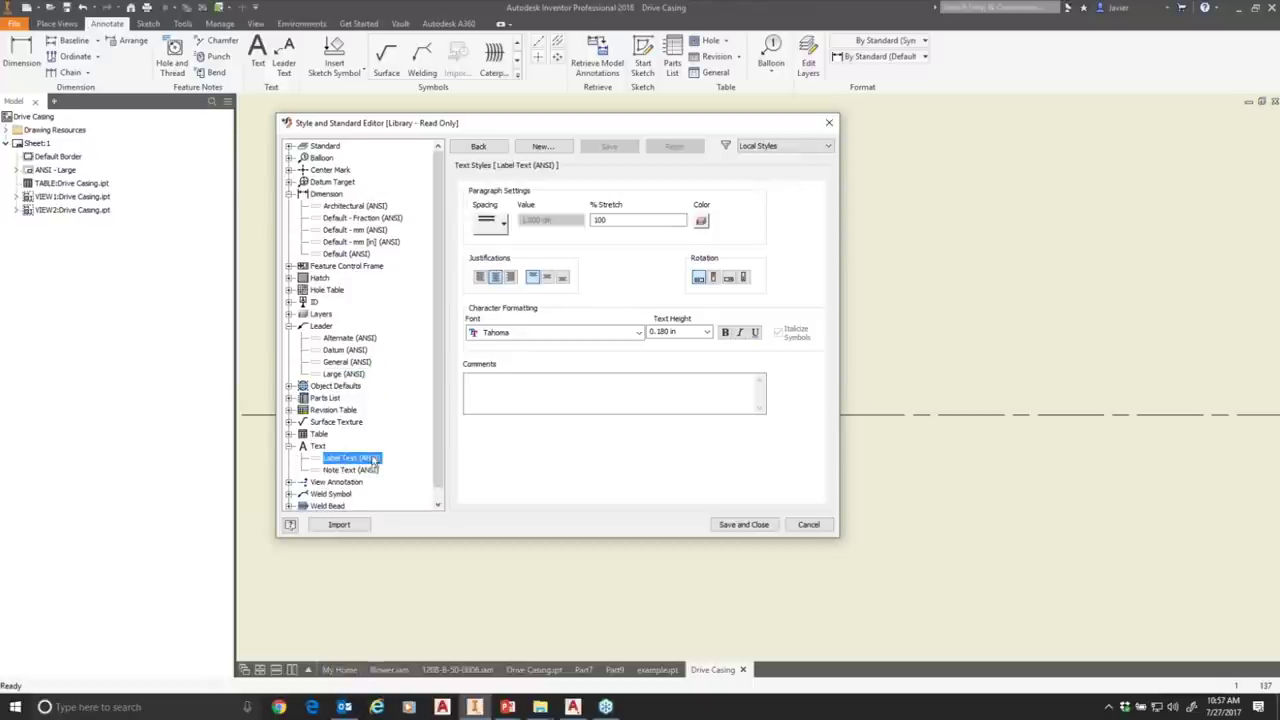
Set the Note Text (ANSI) style's text height to 1 in, save the edits, and check the text across the sheet.
left_click(350, 469)
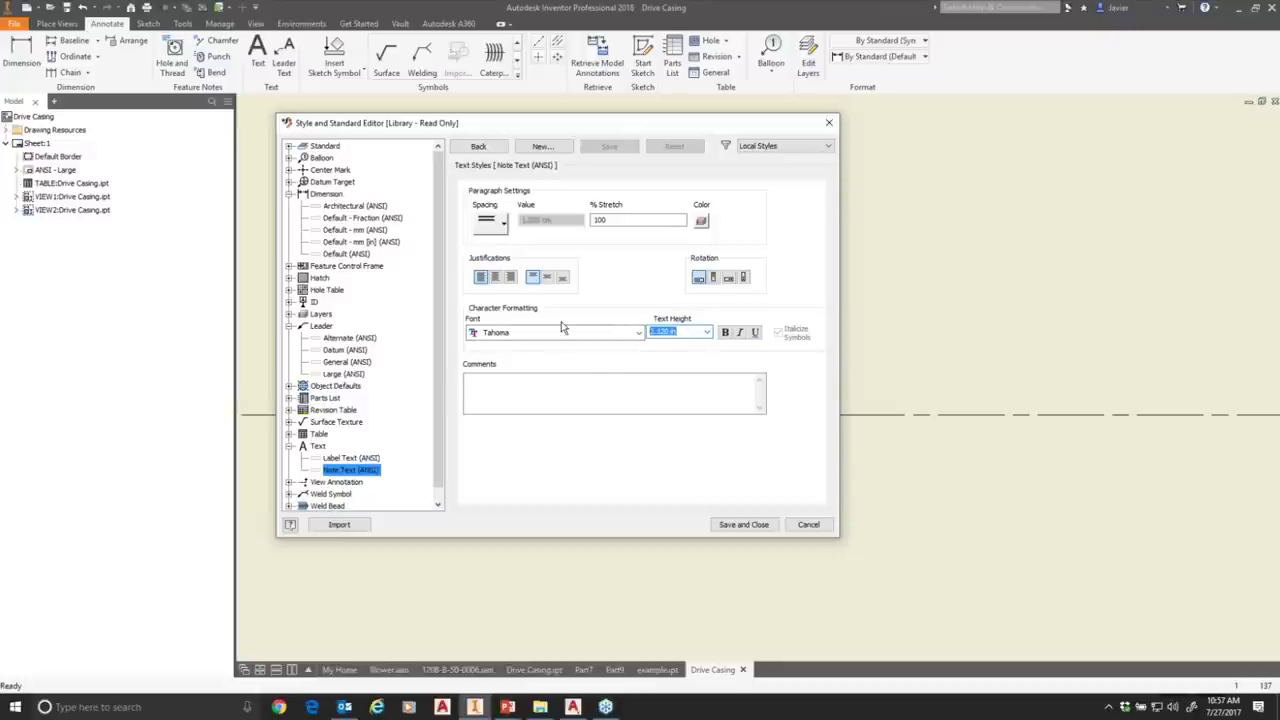
type("1")
key("Tab")
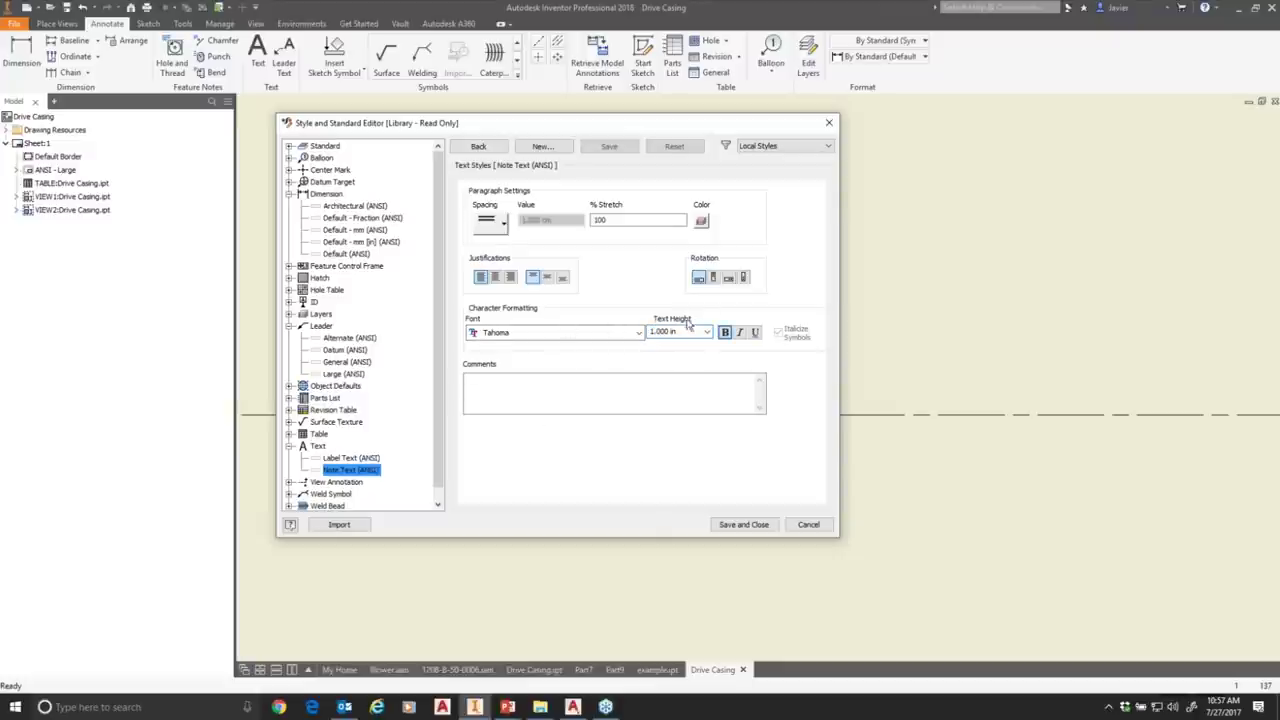
left_click(358, 459)
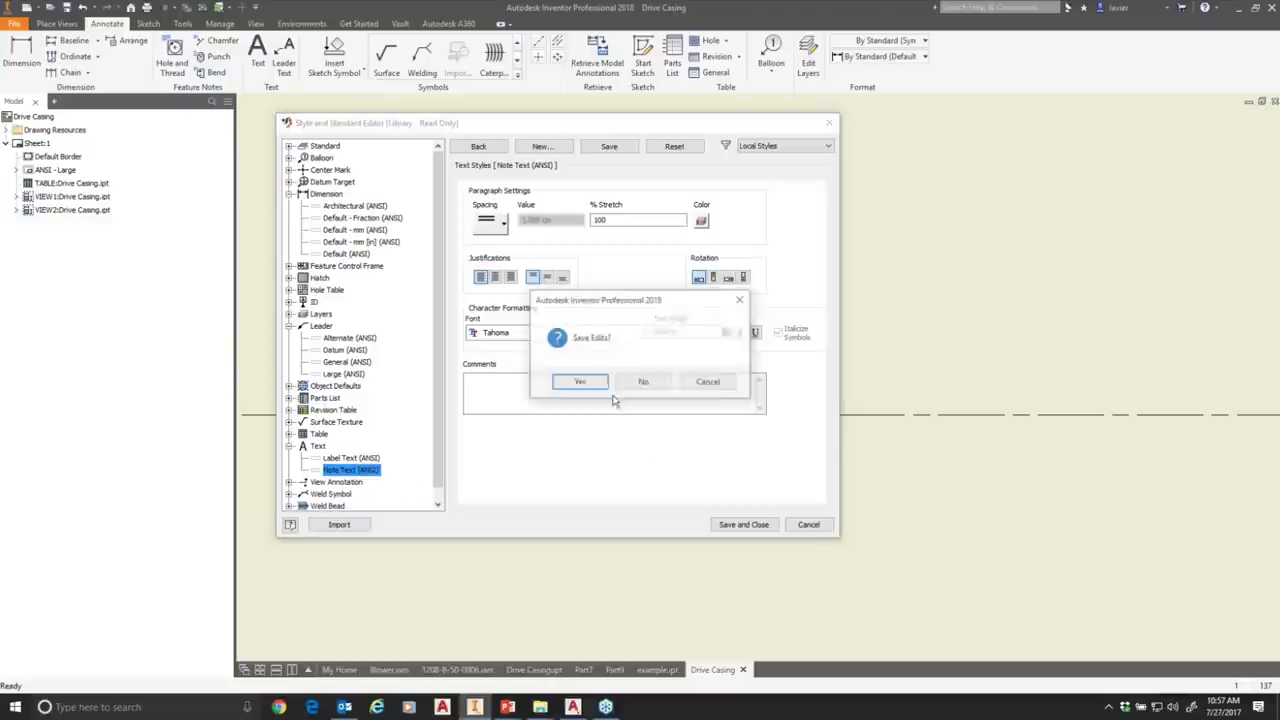
left_click(590, 385)
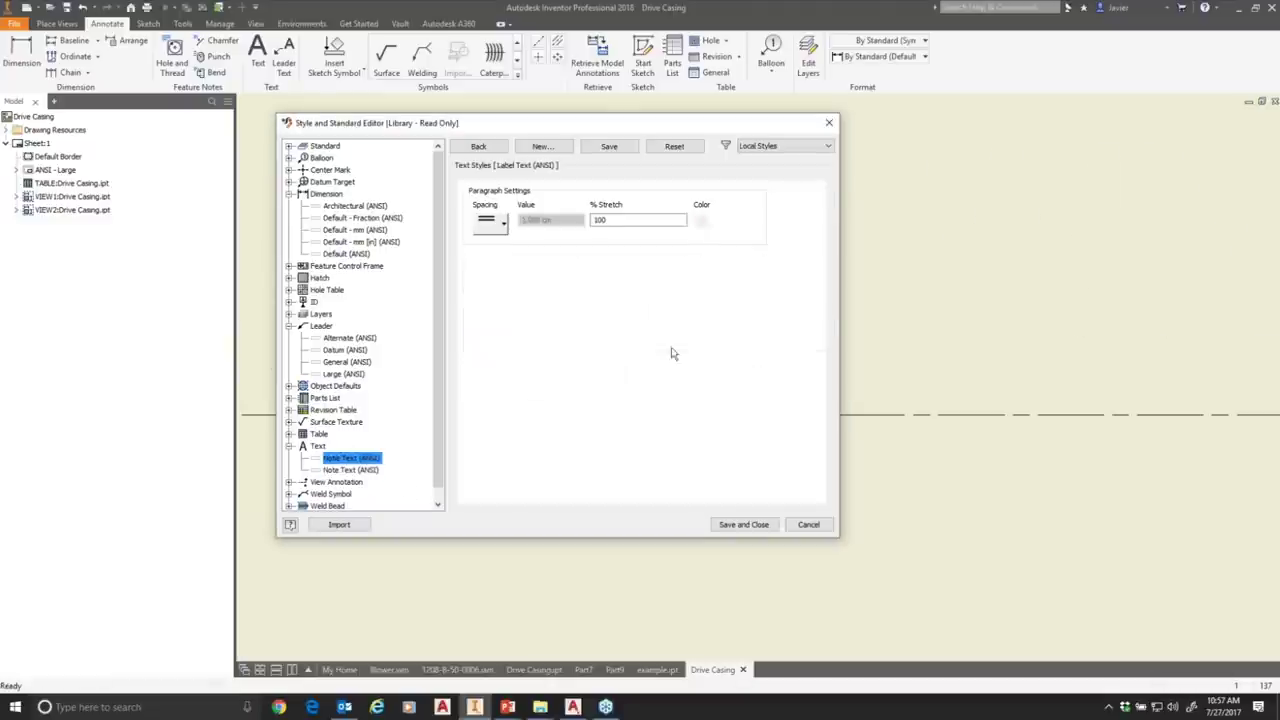
left_click(351, 470)
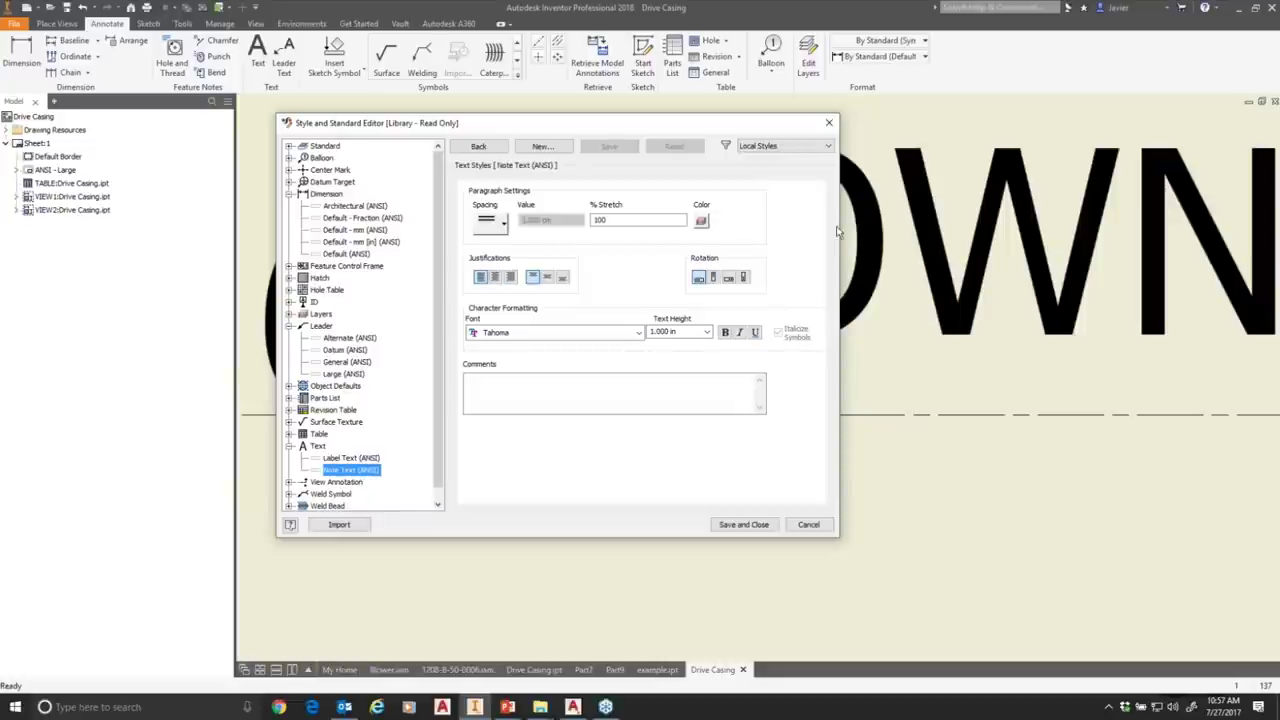
left_click_drag(783, 130, 763, 219)
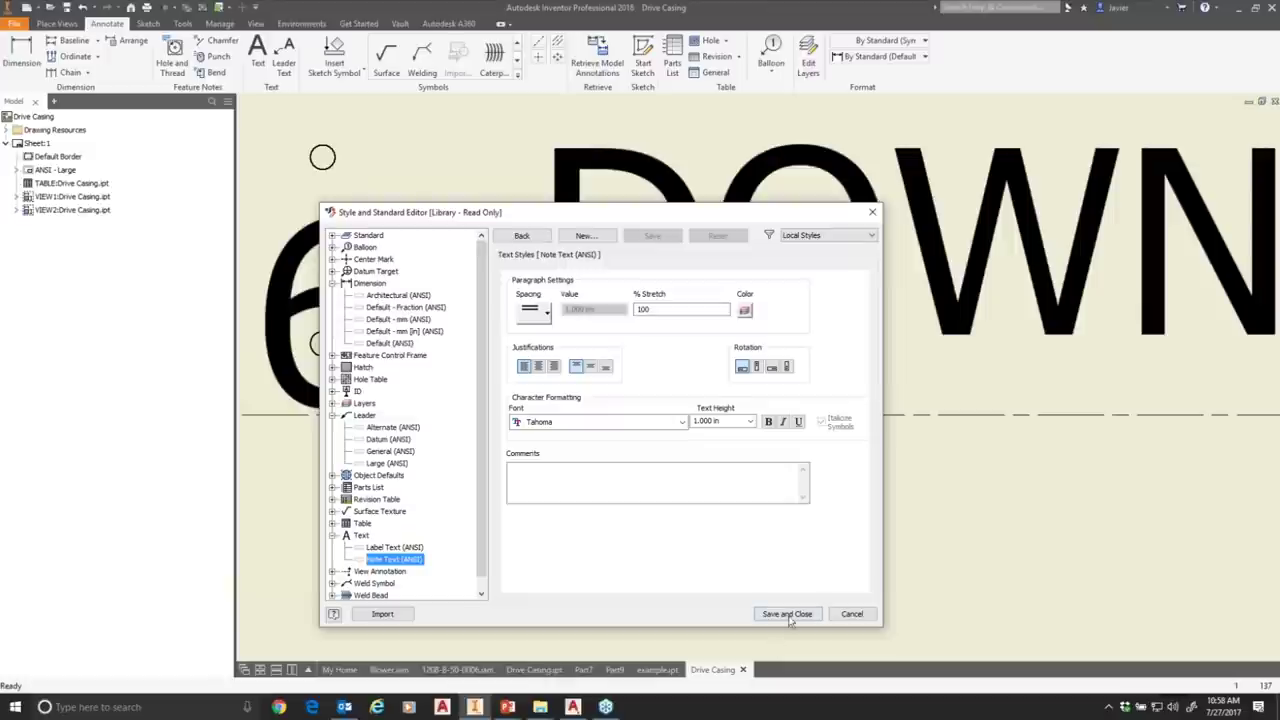
left_click(772, 613)
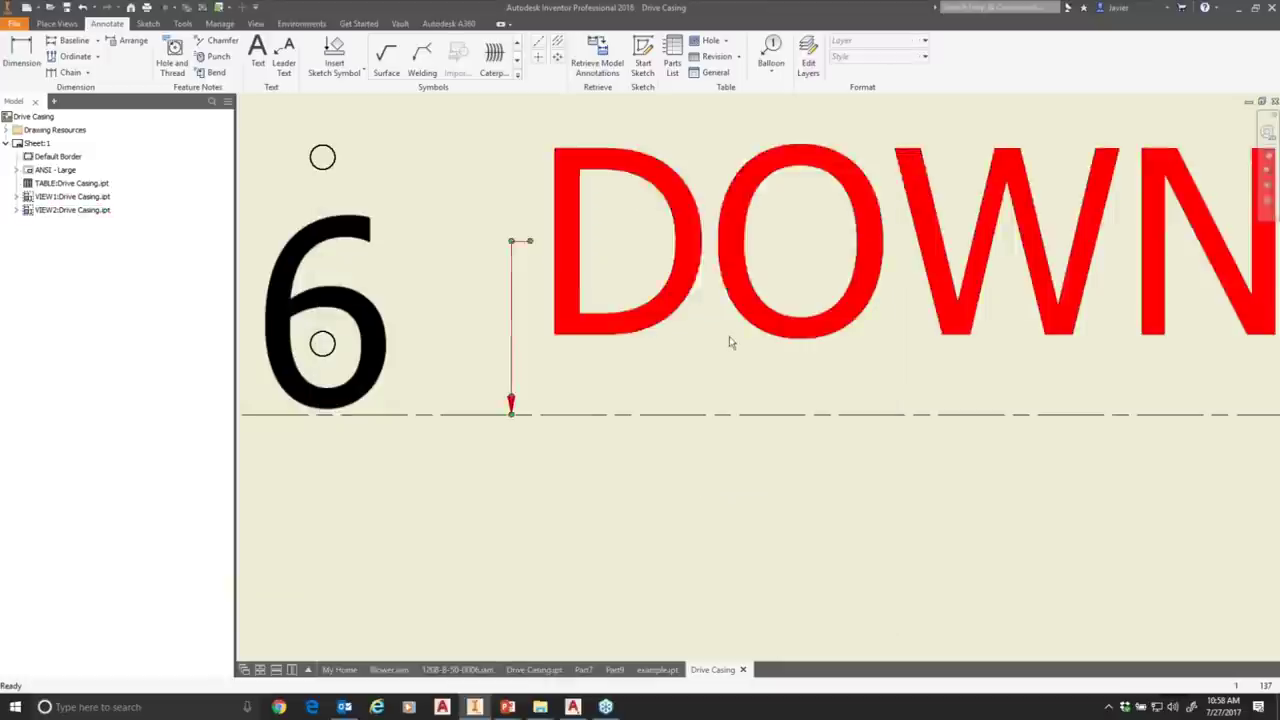
scroll(729, 343, "up", 3)
scroll(717, 351, "down", 4)
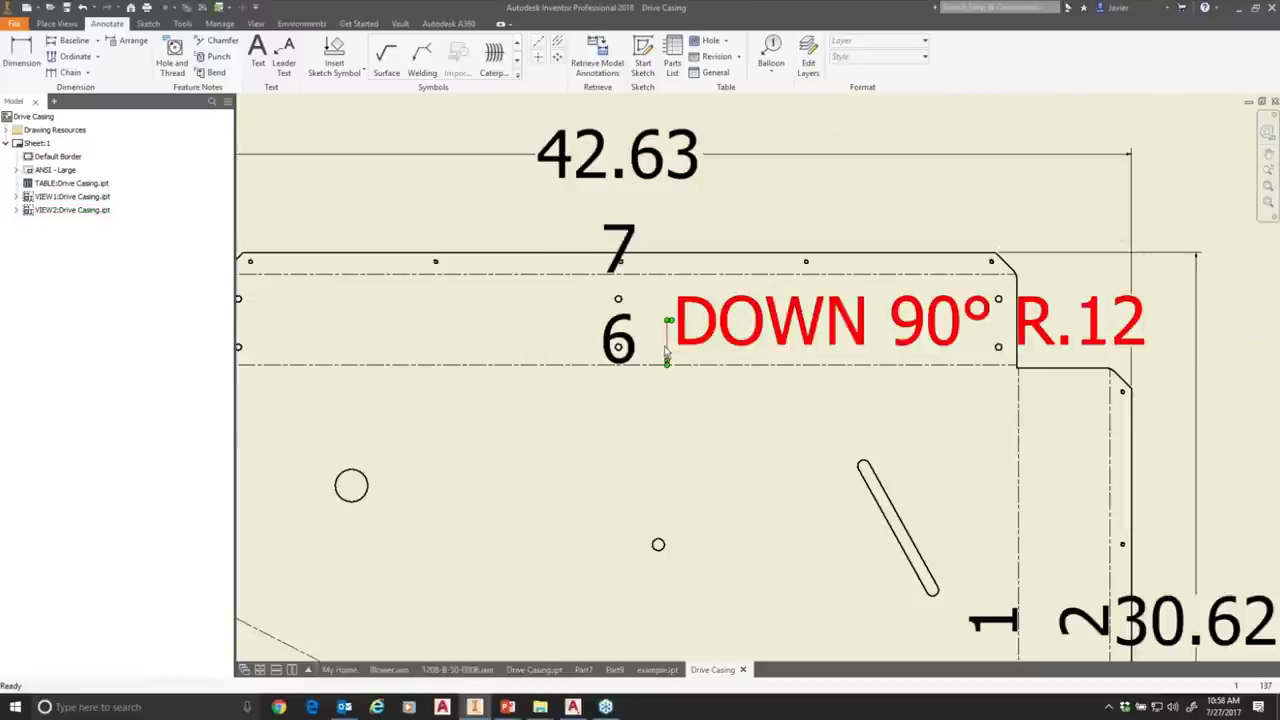
scroll(683, 437, "down", 5)
middle_click_drag(804, 511, 668, 408)
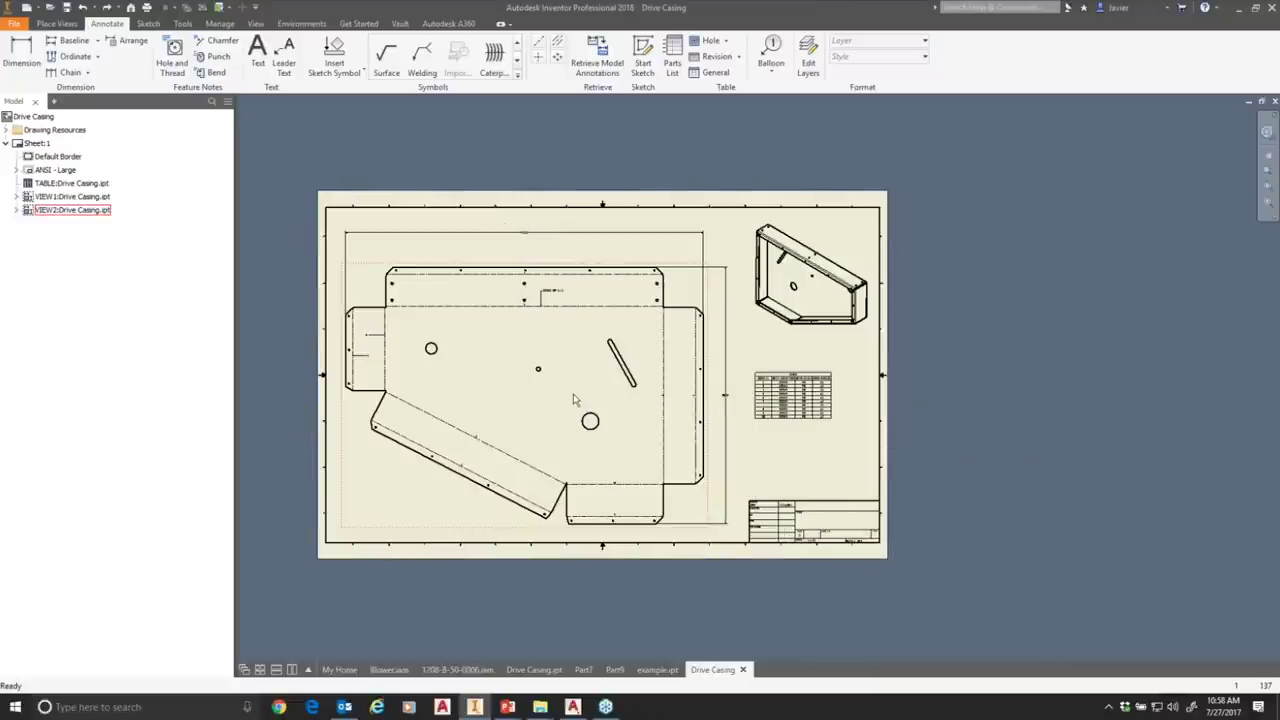
scroll(536, 366, "up", 3)
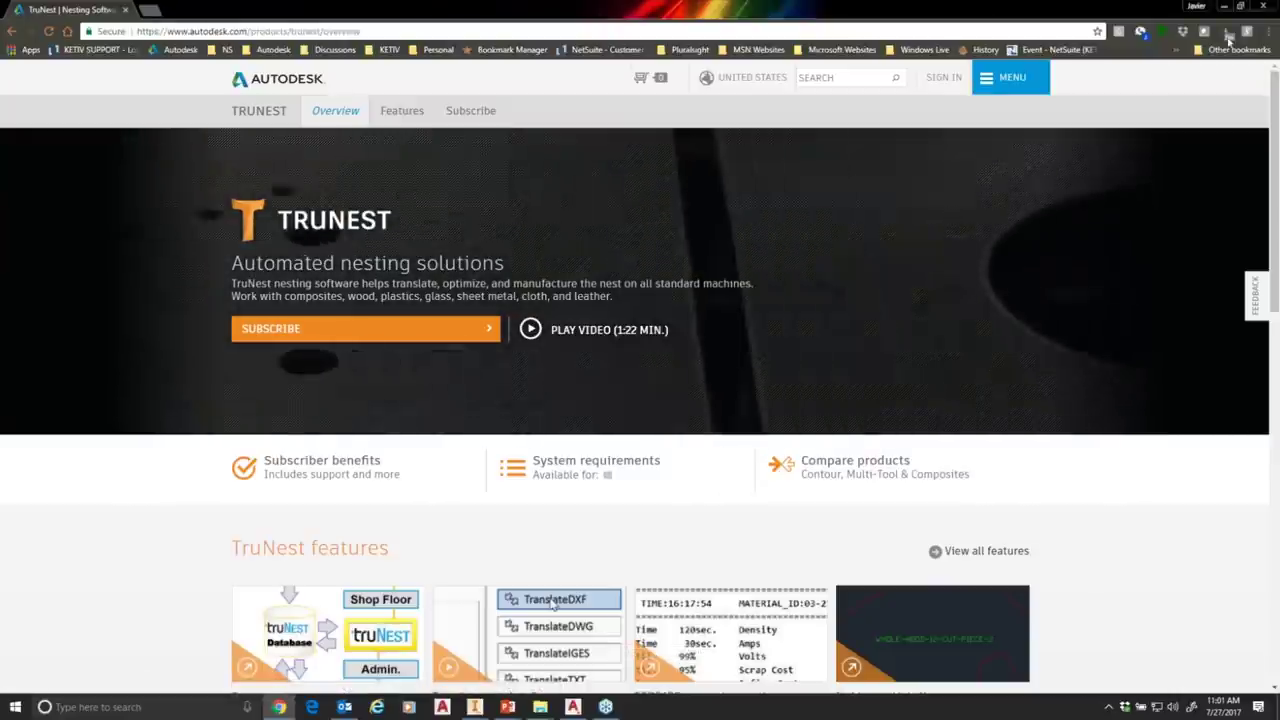
Switch from the browser back to Inventor and return Drive Casing.ipt from its flat pattern to the folded model.
key("alt+Tab")
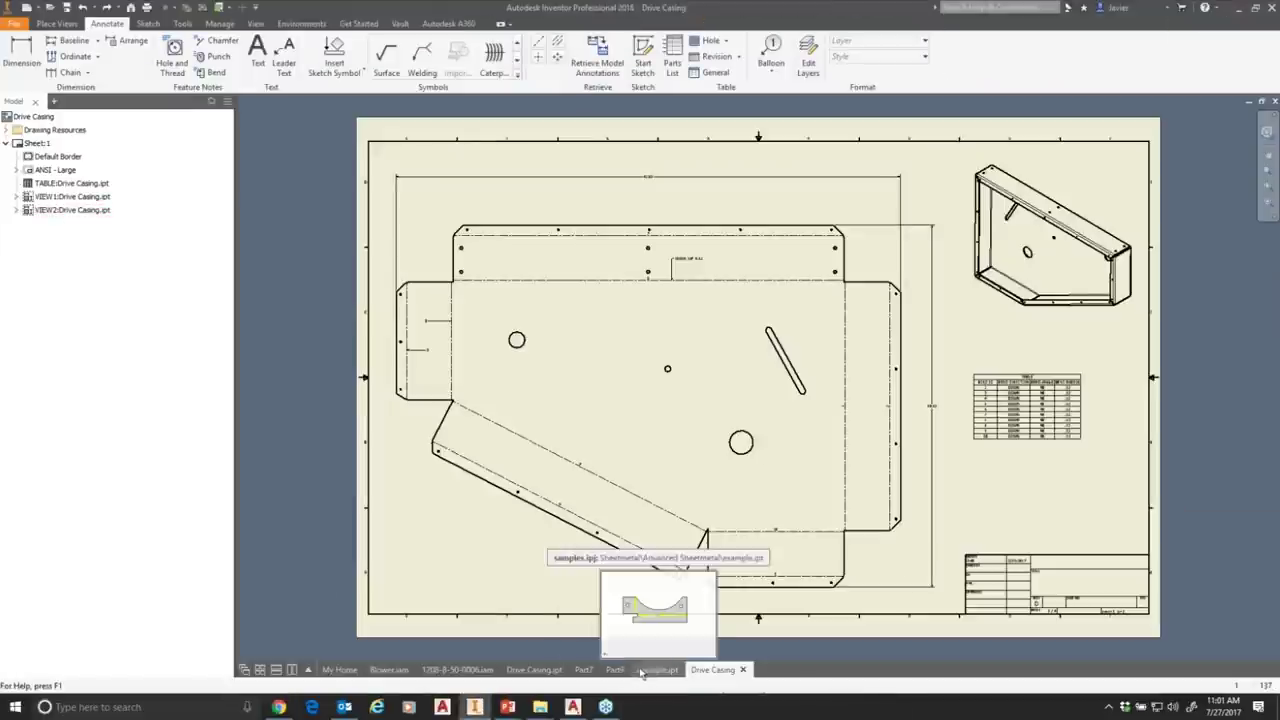
left_click(525, 676)
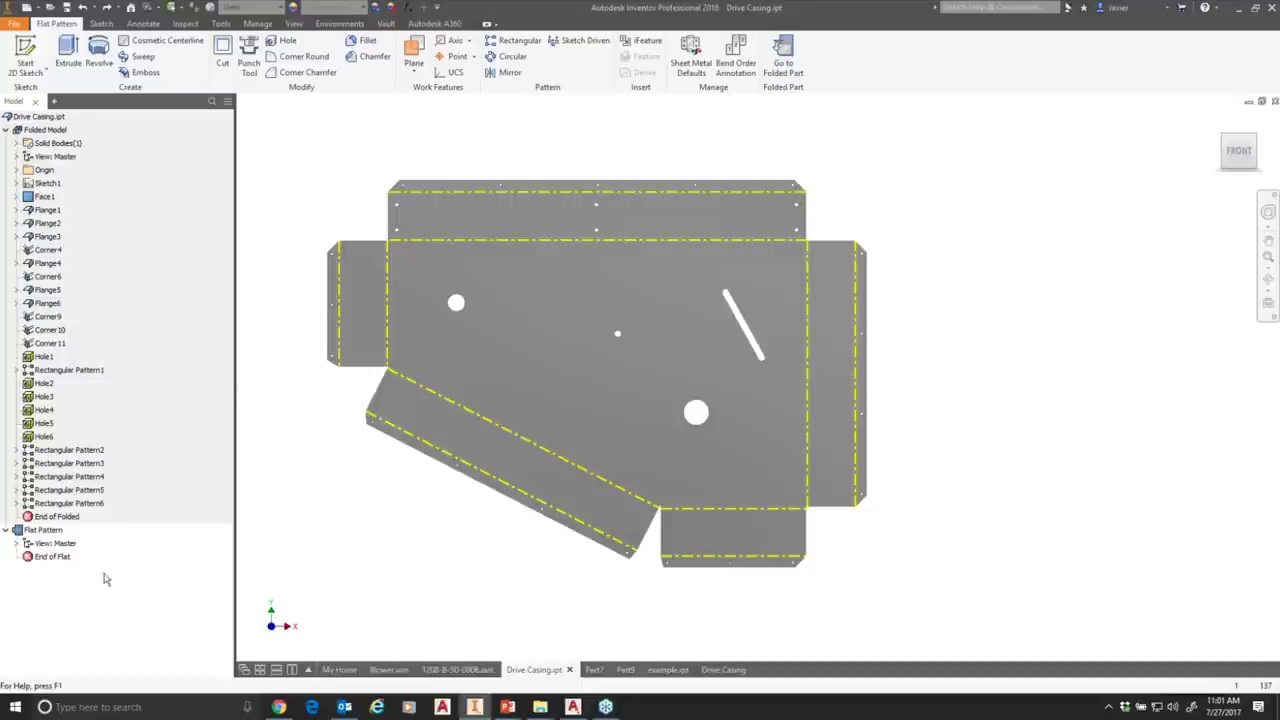
double_click(44, 131)
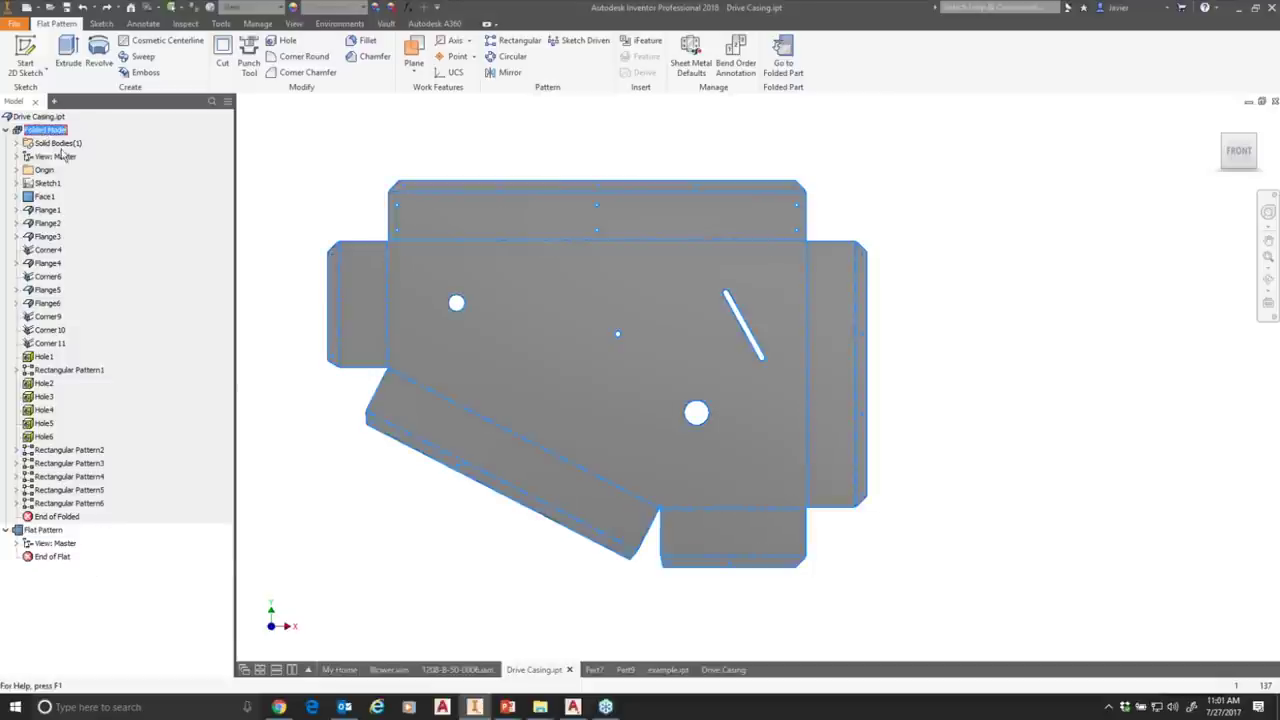
scroll(535, 258, "up", 4)
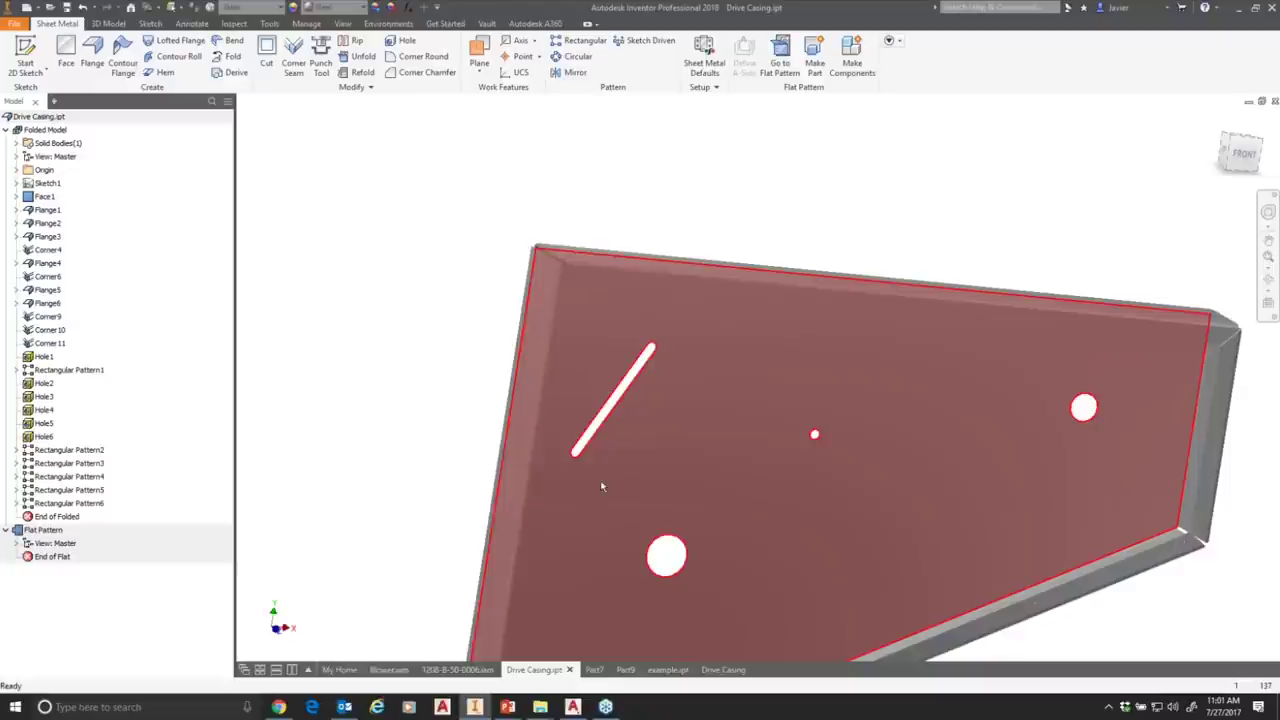
key("F4")
middle_click_drag(639, 487, 540, 372, "shift")
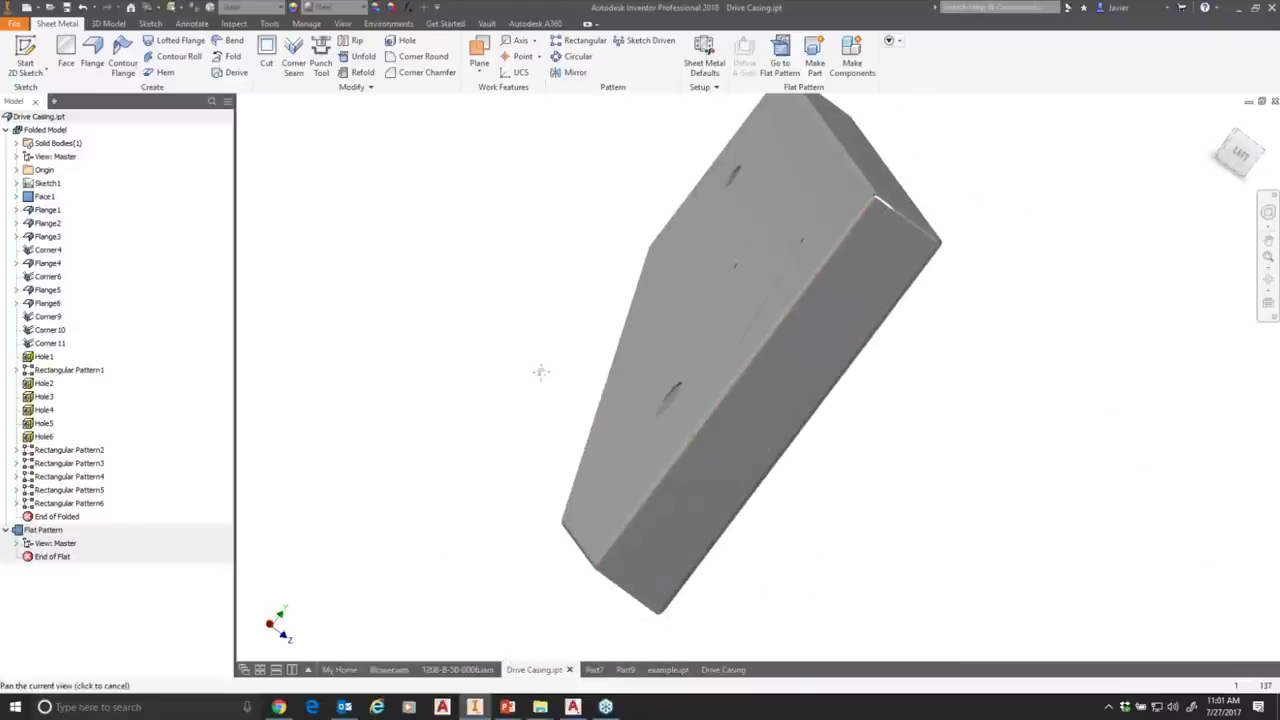
Edit Flange1 so that its unfold rule is BendCompensation.
left_click(44, 211)
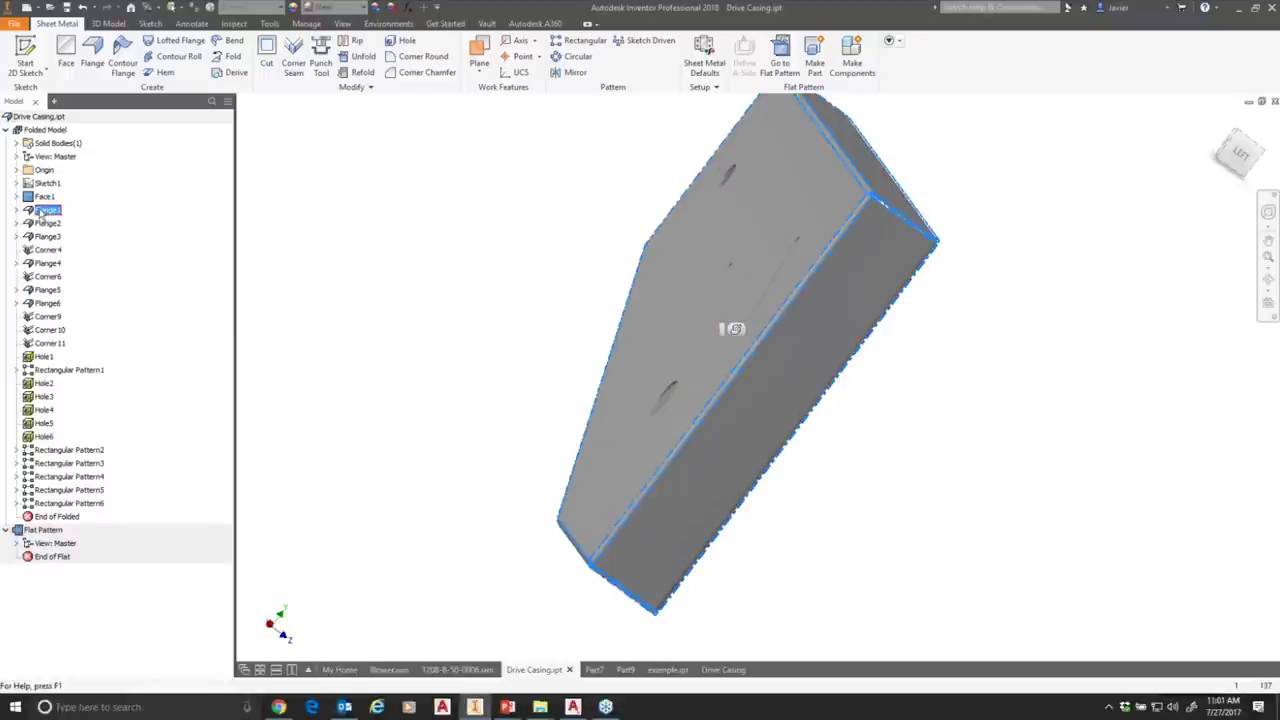
right_click(42, 214)
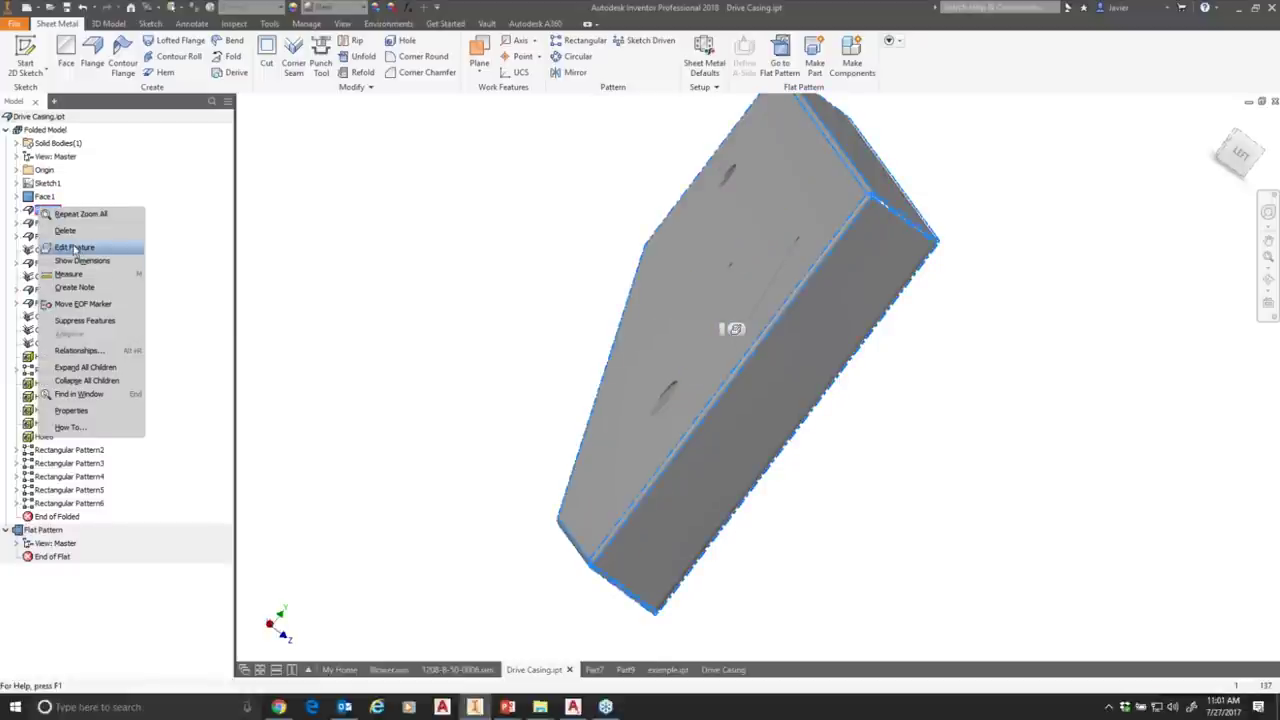
left_click(74, 248)
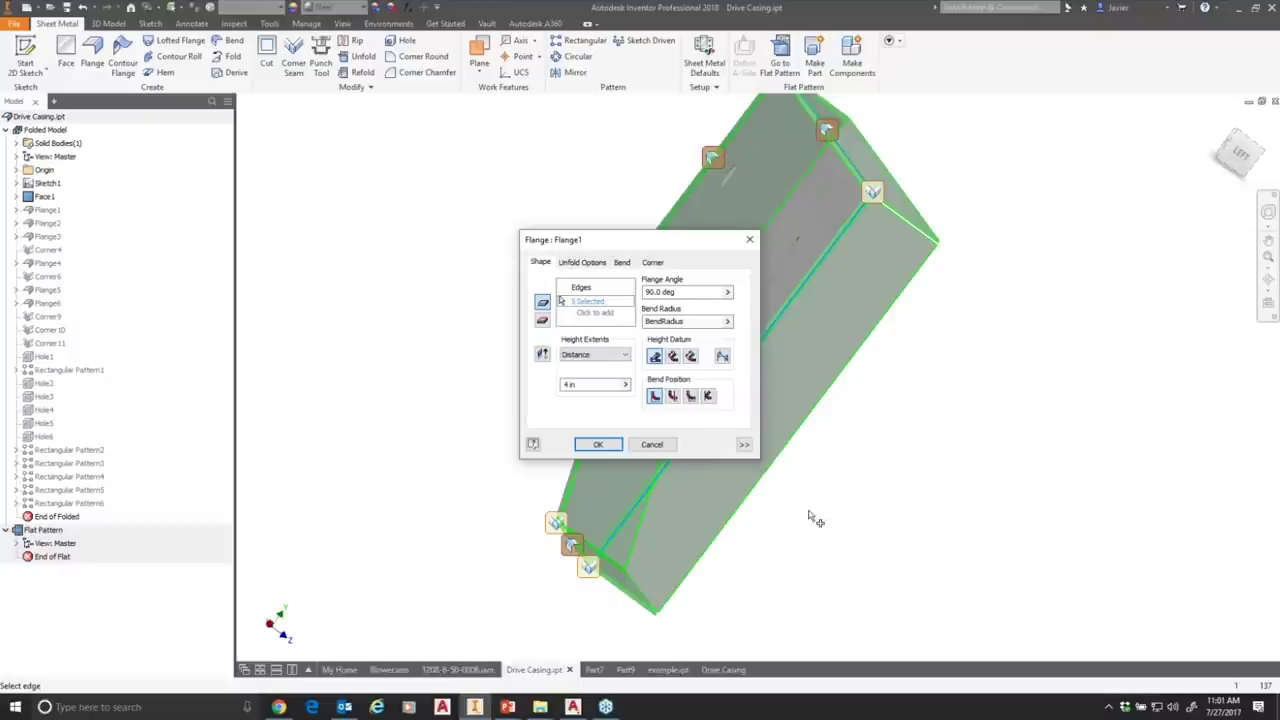
middle_click_drag(1224, 125, 1218, 123)
left_click(1218, 123)
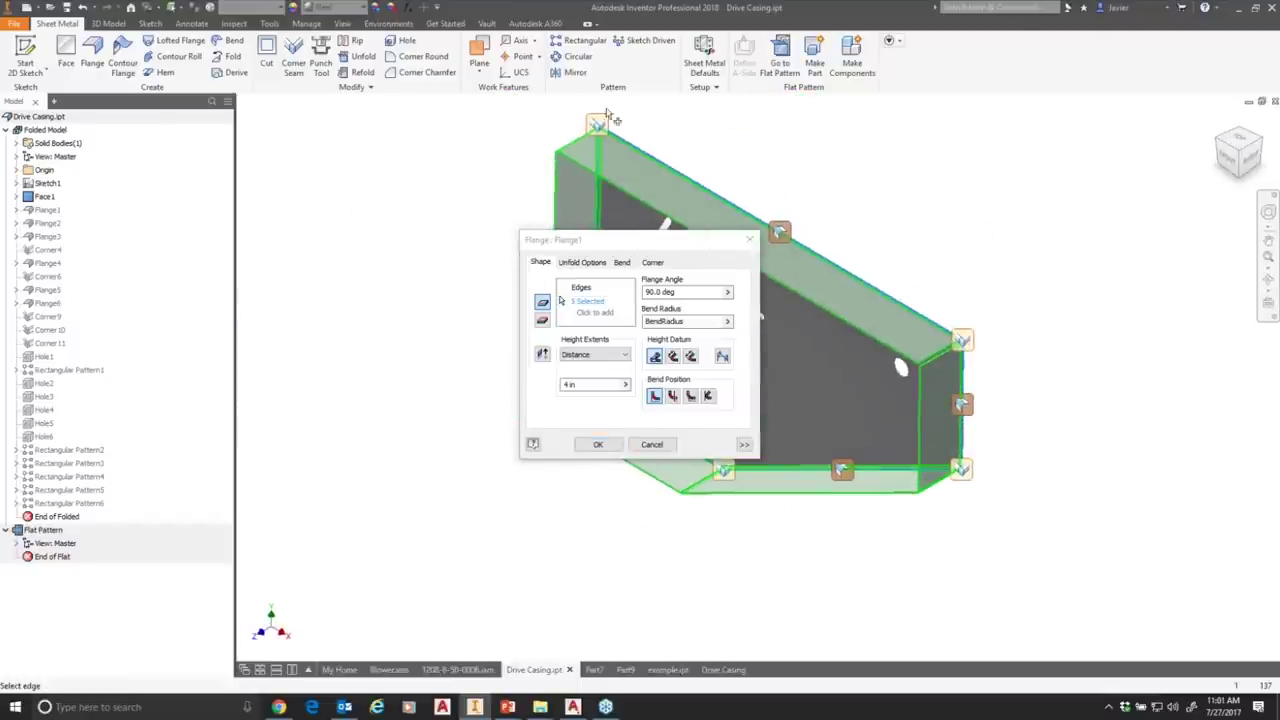
left_click_drag(600, 240, 397, 148)
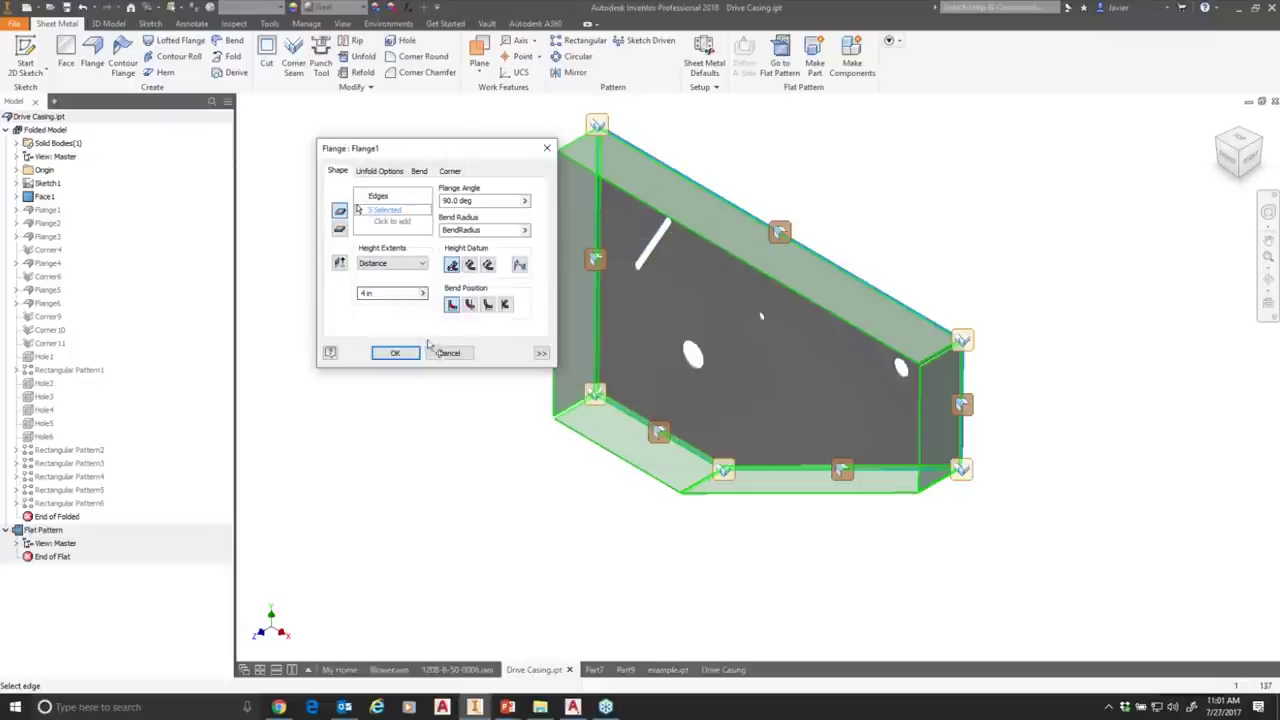
middle_click_drag(617, 476, 603, 516)
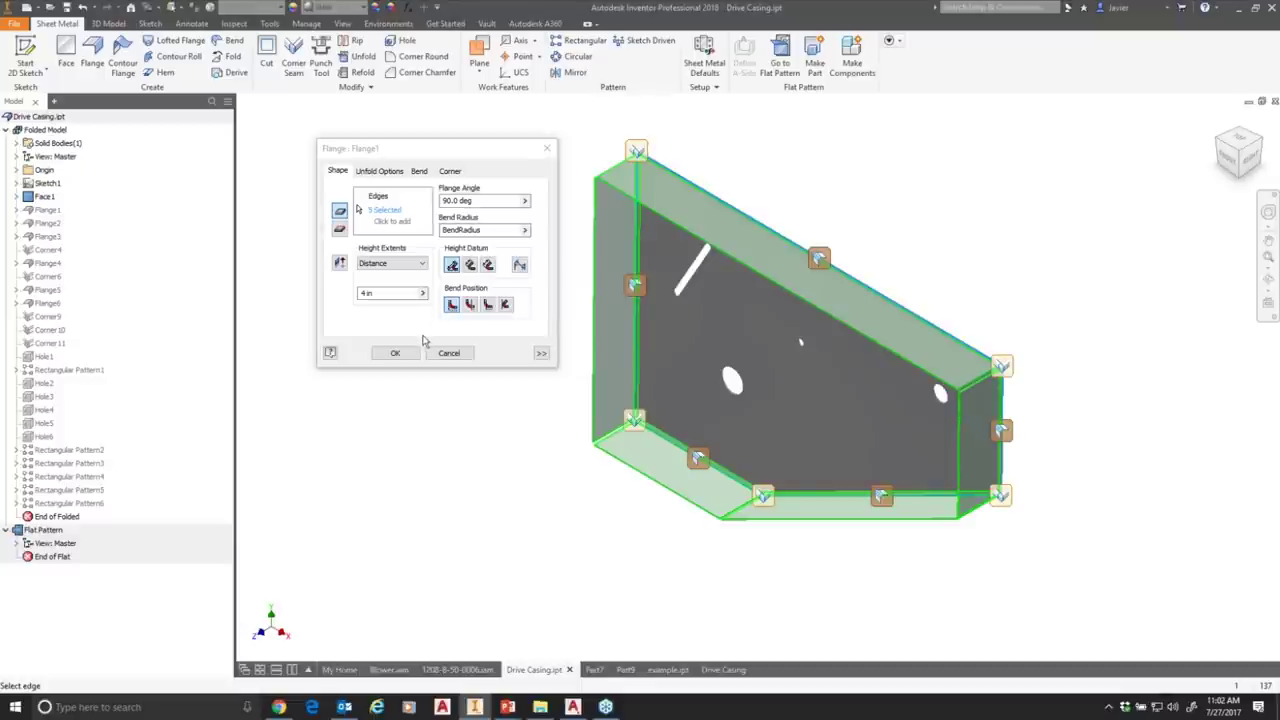
left_click(419, 172)
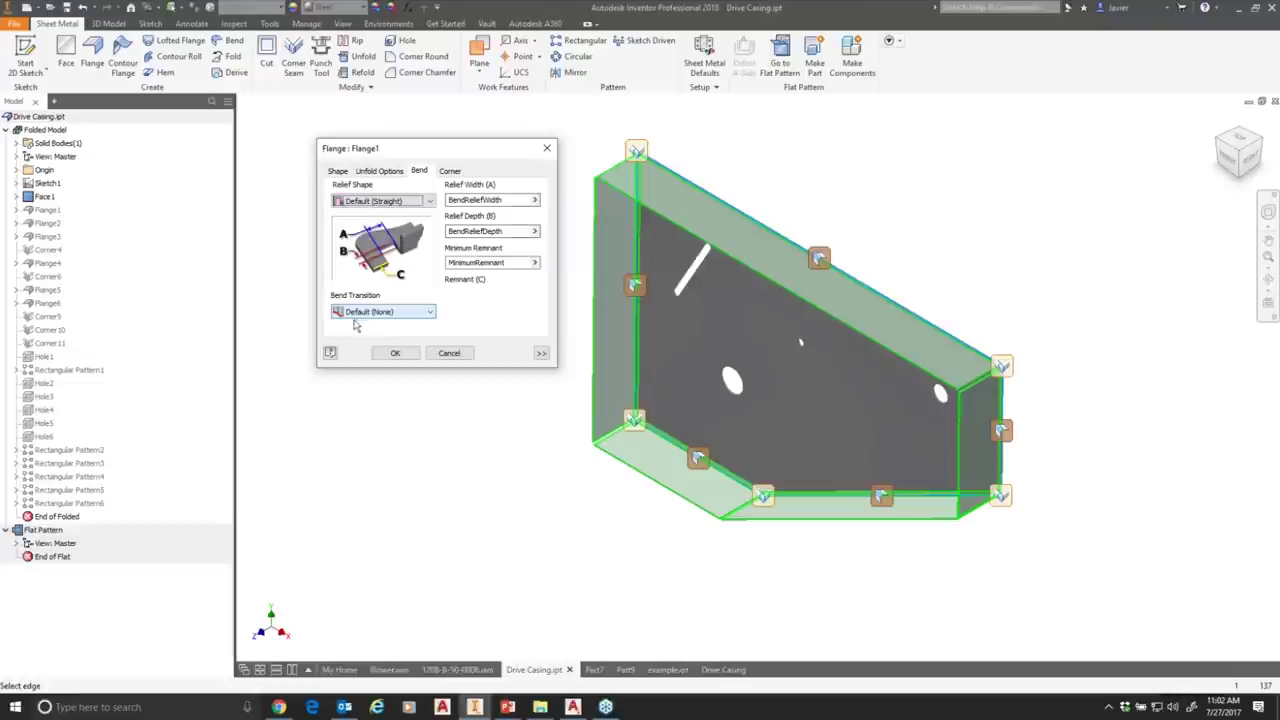
left_click(387, 174)
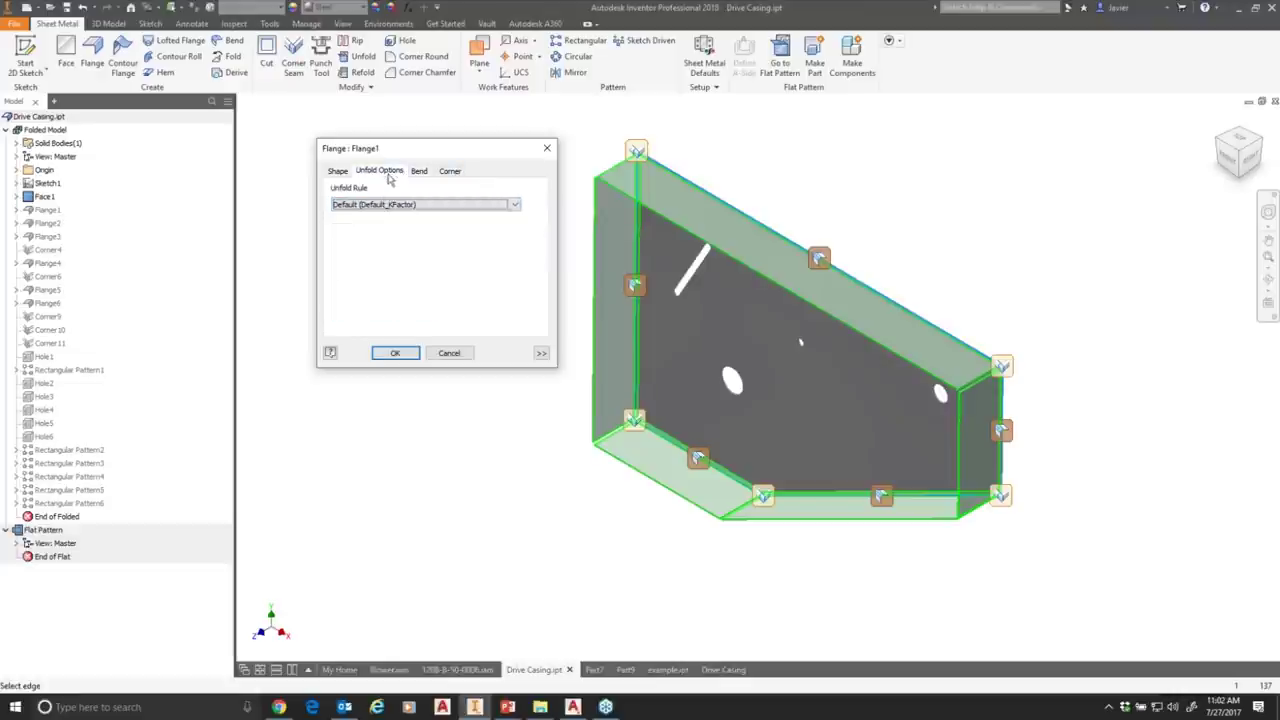
left_click(512, 205)
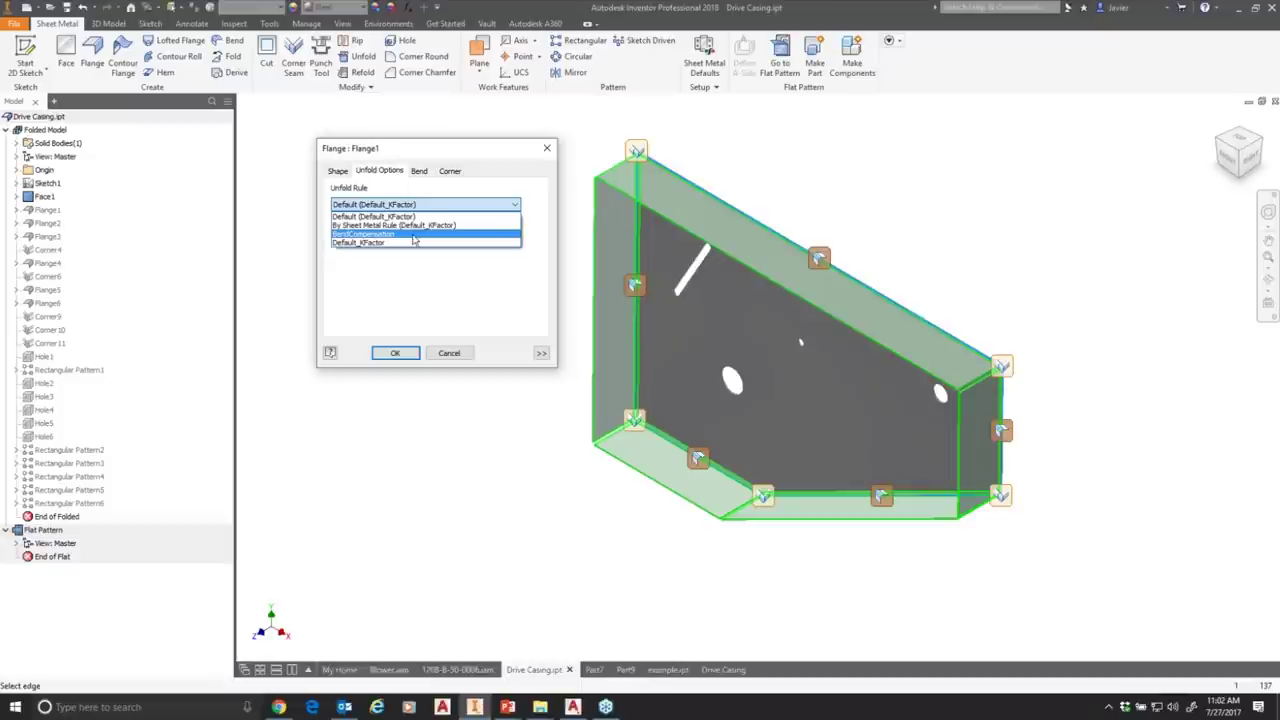
left_click(381, 234)
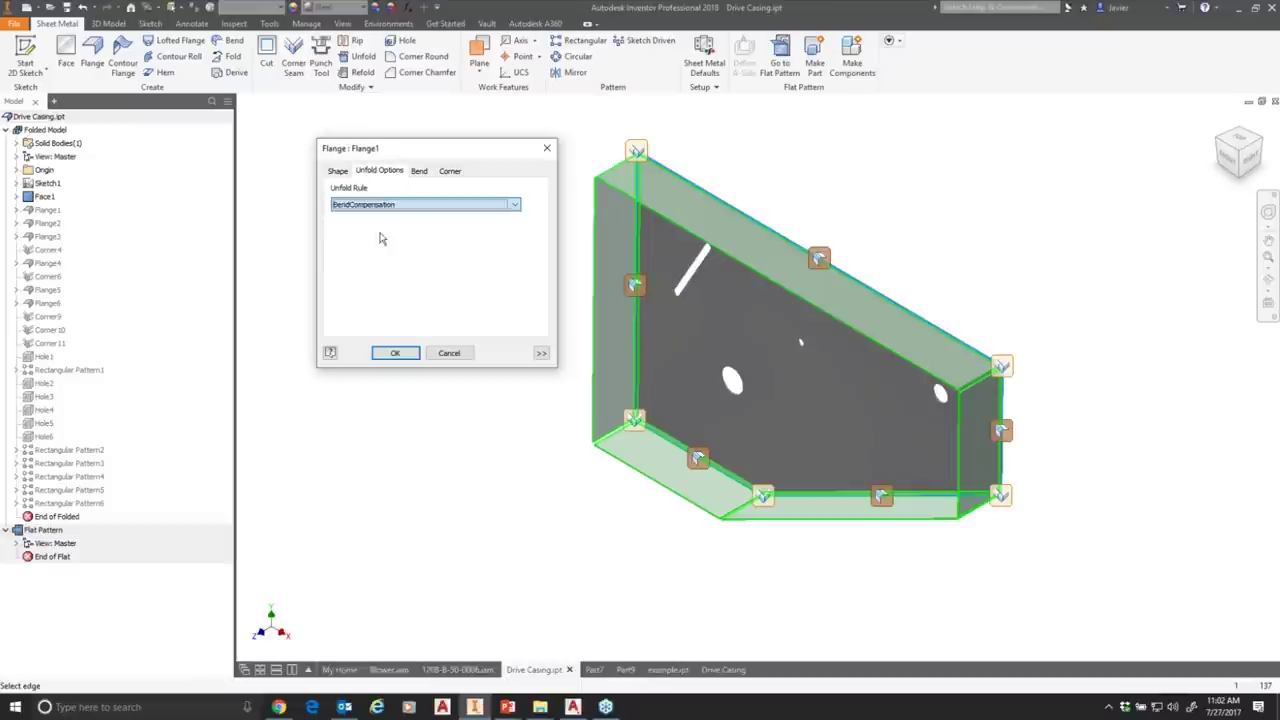
left_click(396, 353)
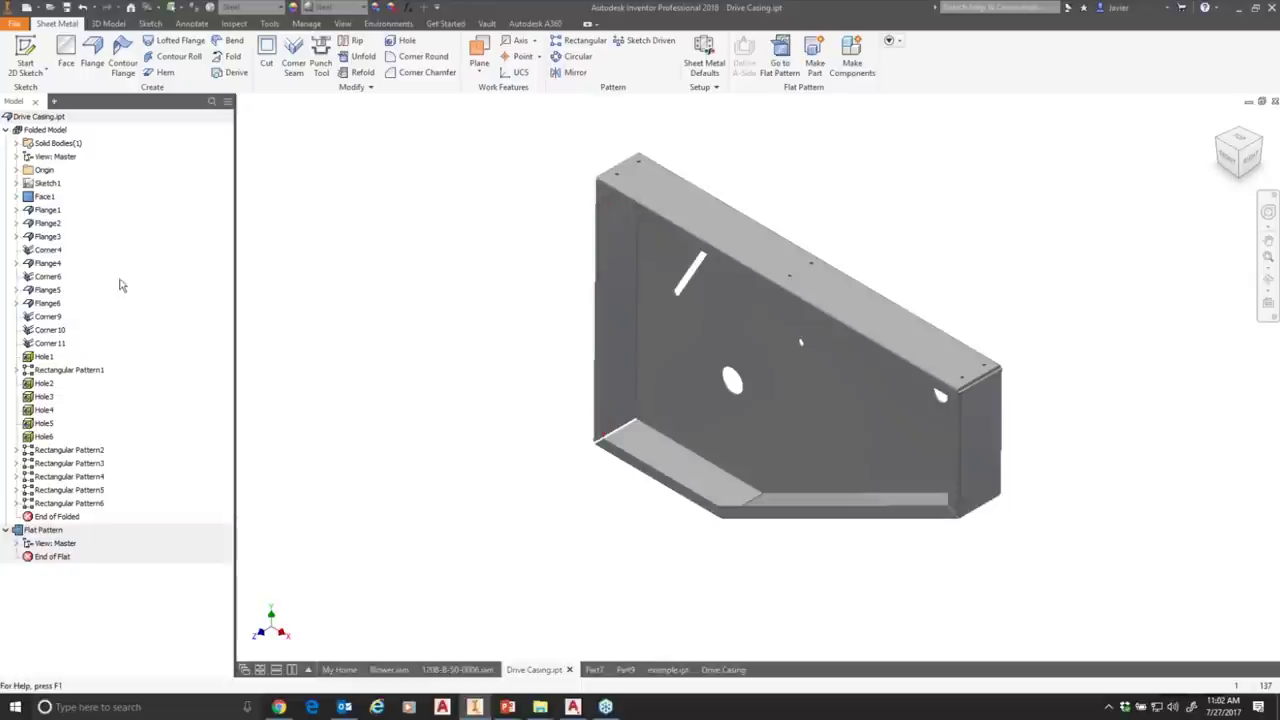
Edit Flange3 so that its unfold rule is By Sheet Metal Rule (Default_KFactor).
left_click(46, 237)
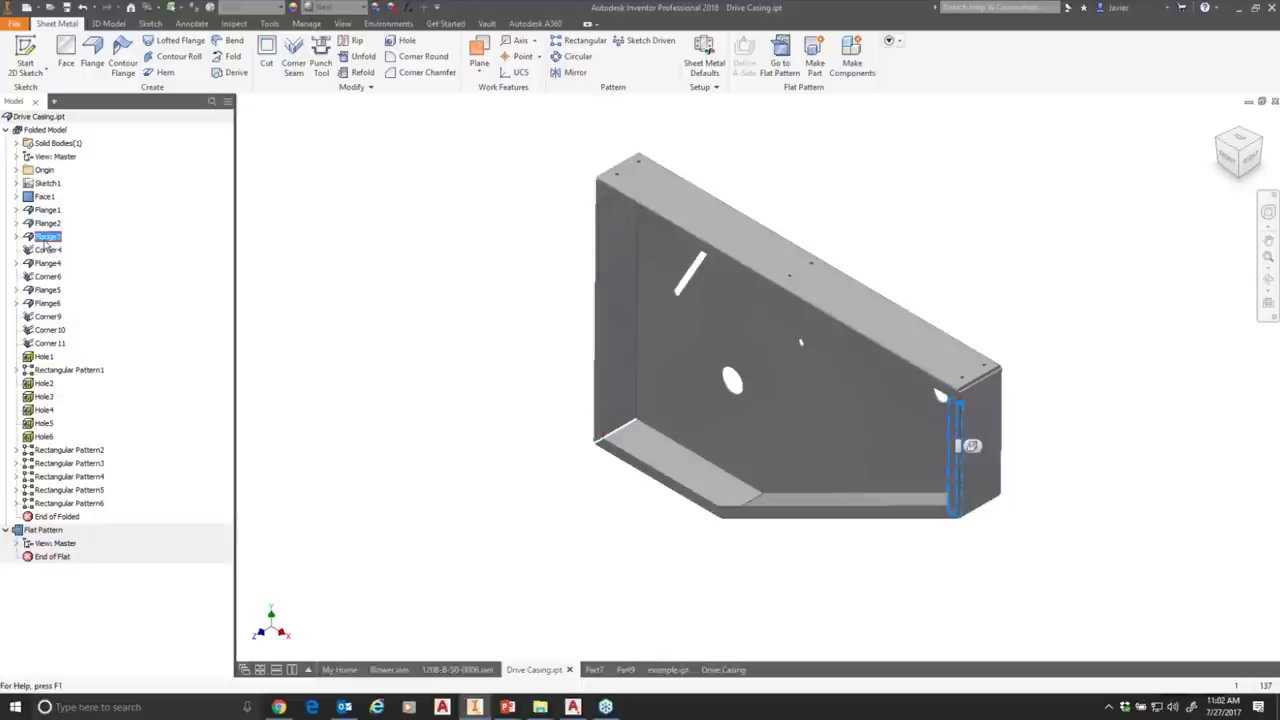
right_click(46, 240)
left_click(87, 279)
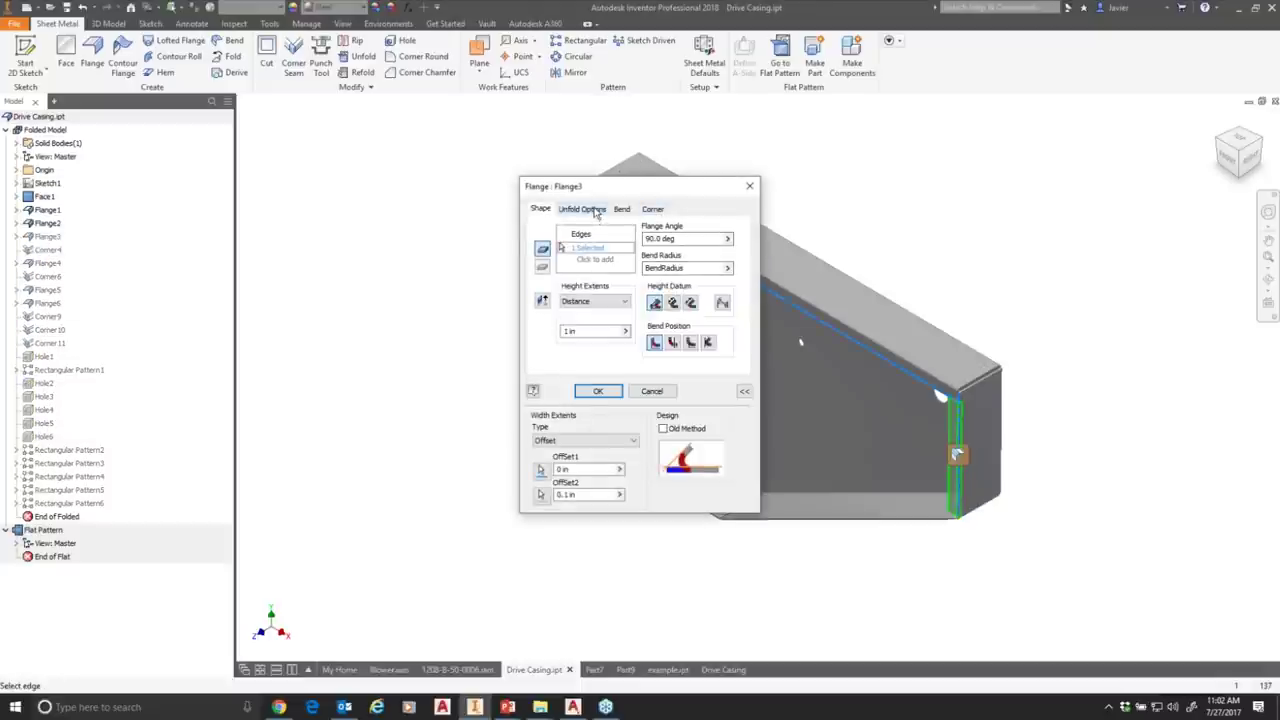
left_click(590, 209)
left_click(640, 243)
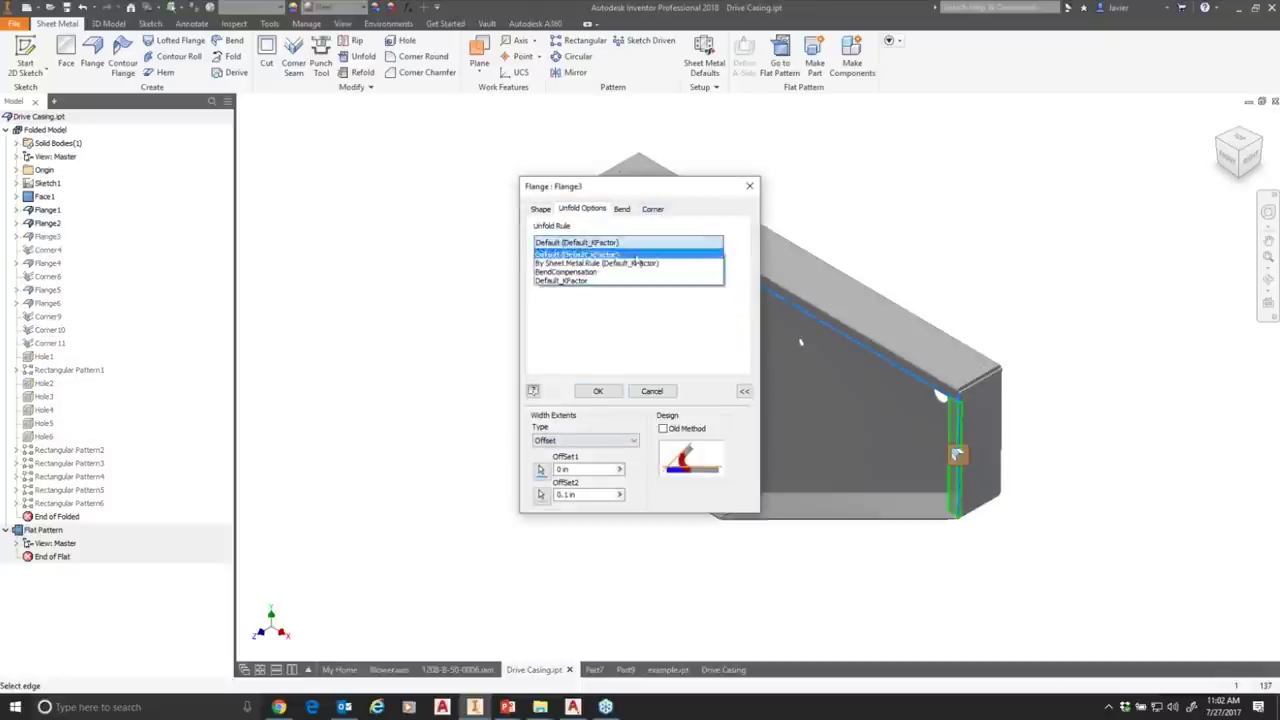
left_click(565, 264)
left_click(598, 390)
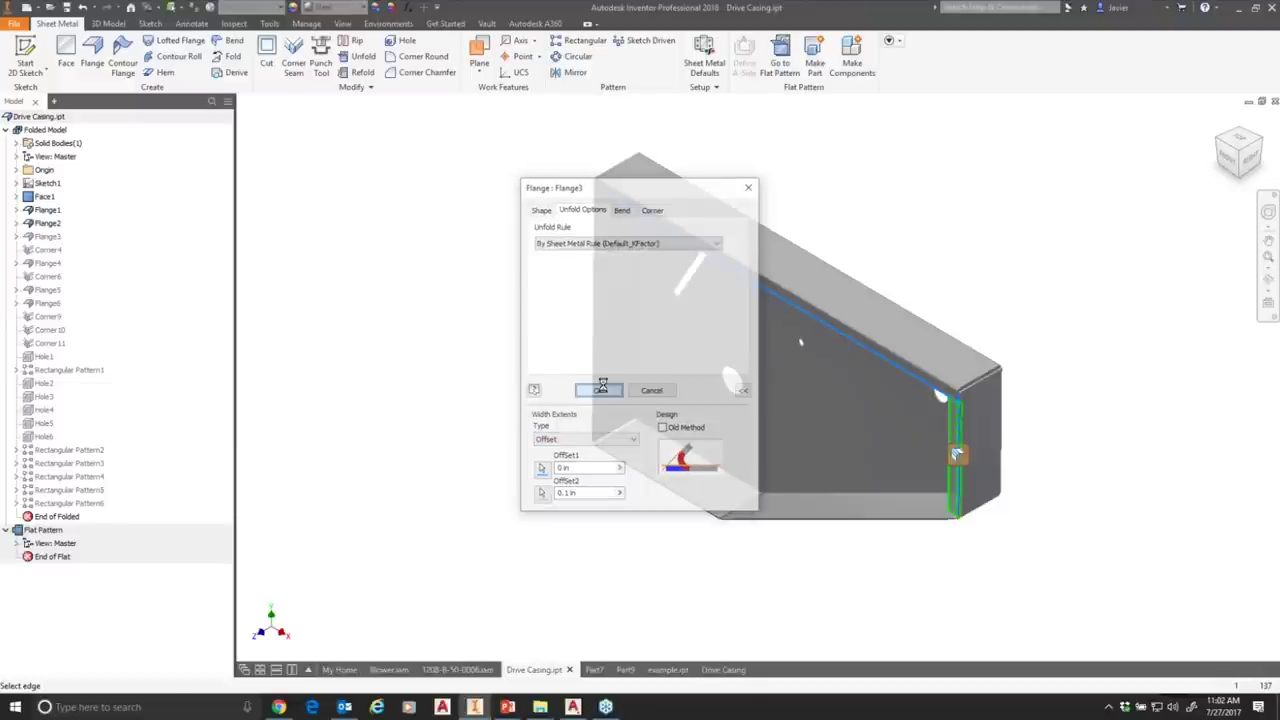